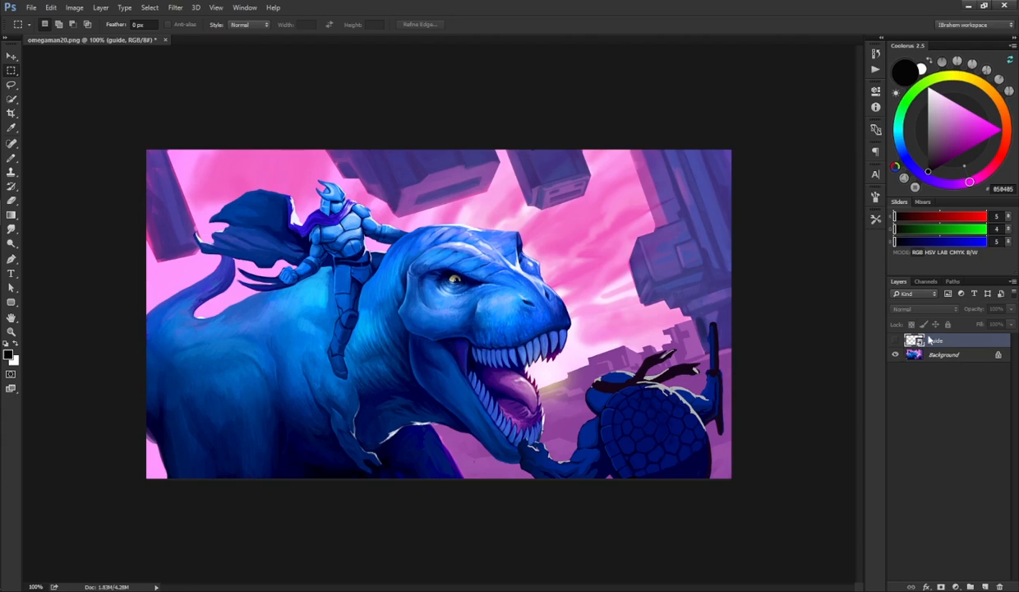
Step: Select the guide layer and turn on its visibility to overlay the composition lines on the illustration
left_click(919, 353)
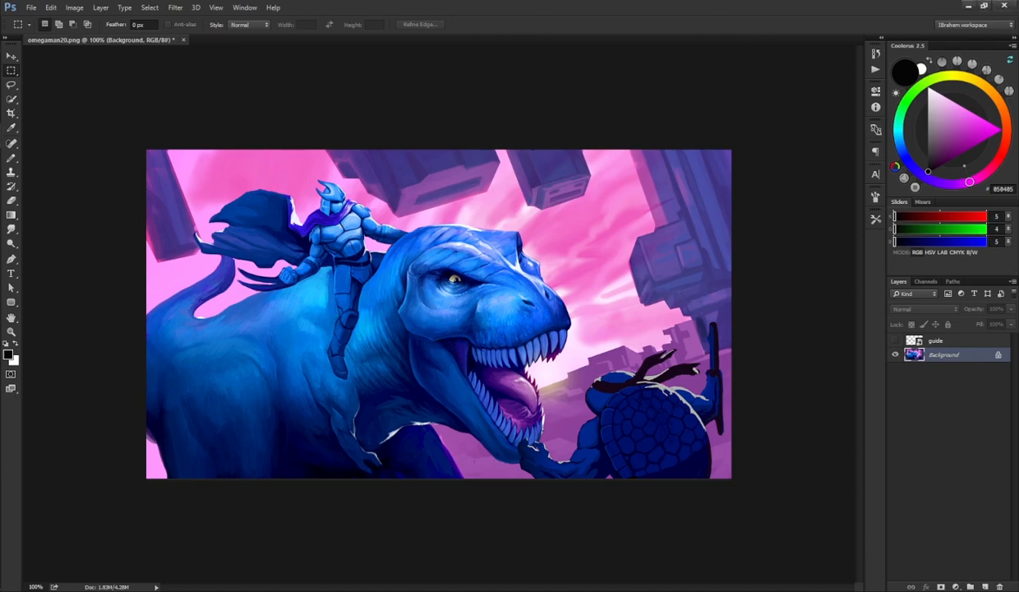
left_click(917, 340)
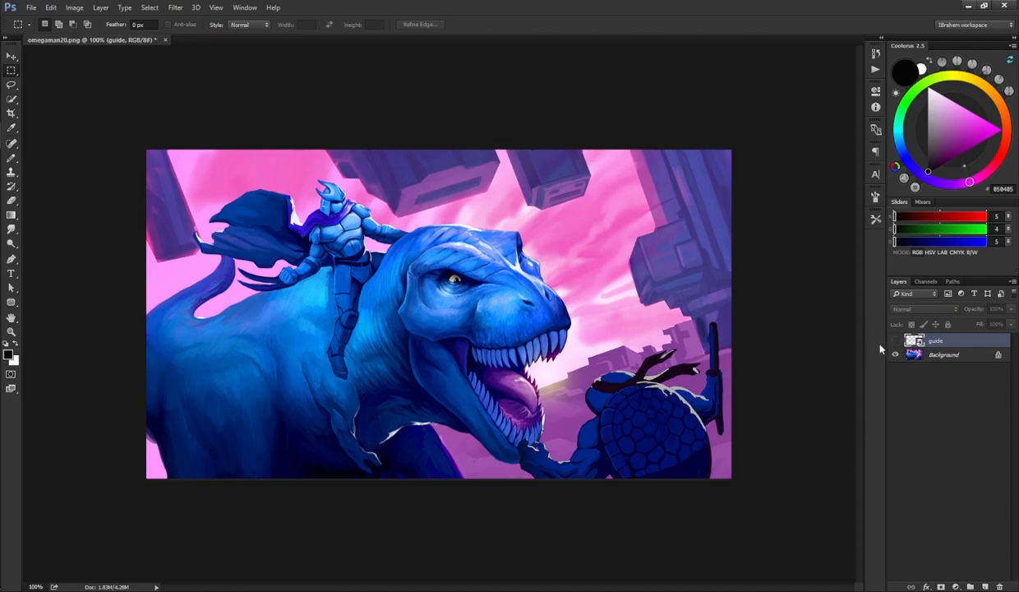
left_click(895, 341)
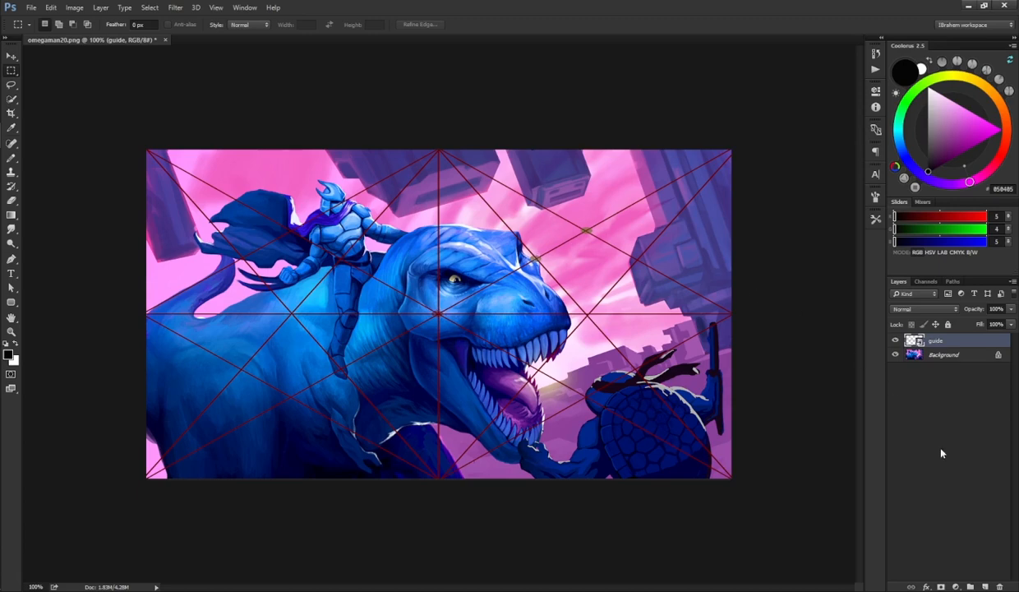
Step: Create a new empty layer, pick the Simple Drawing Brush preset, and reset the colours to default black
key("ctrl+shift+alt+n")
key("b")
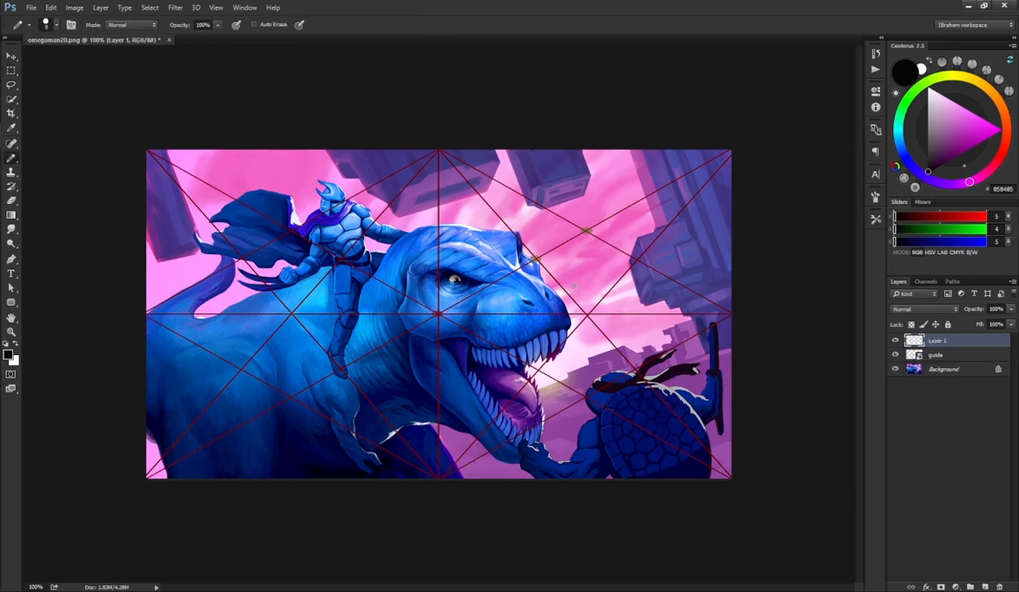
key("shift+b")
key("shift+b")
key("shift+b")
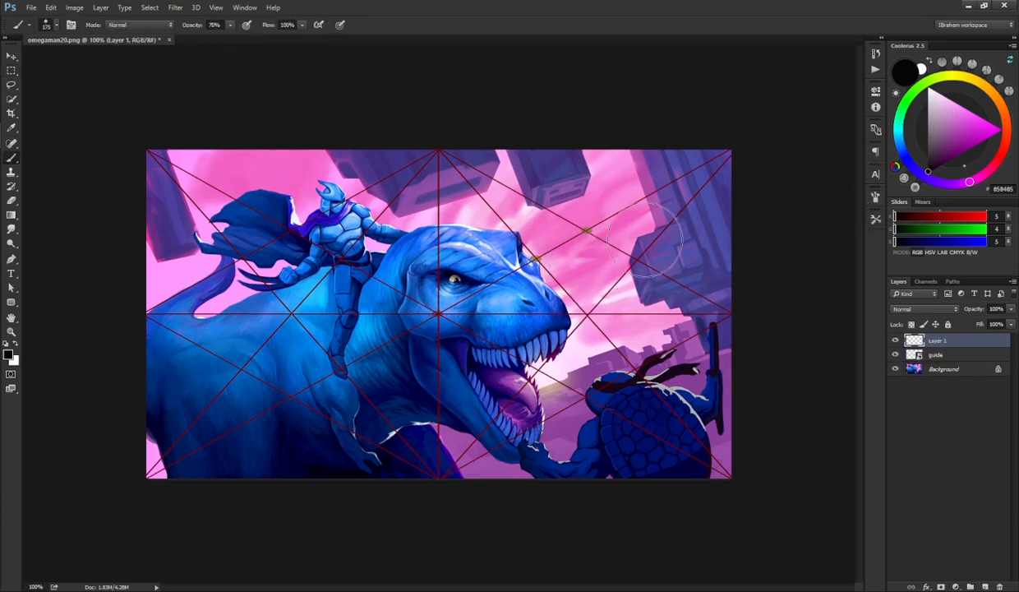
left_click(875, 218)
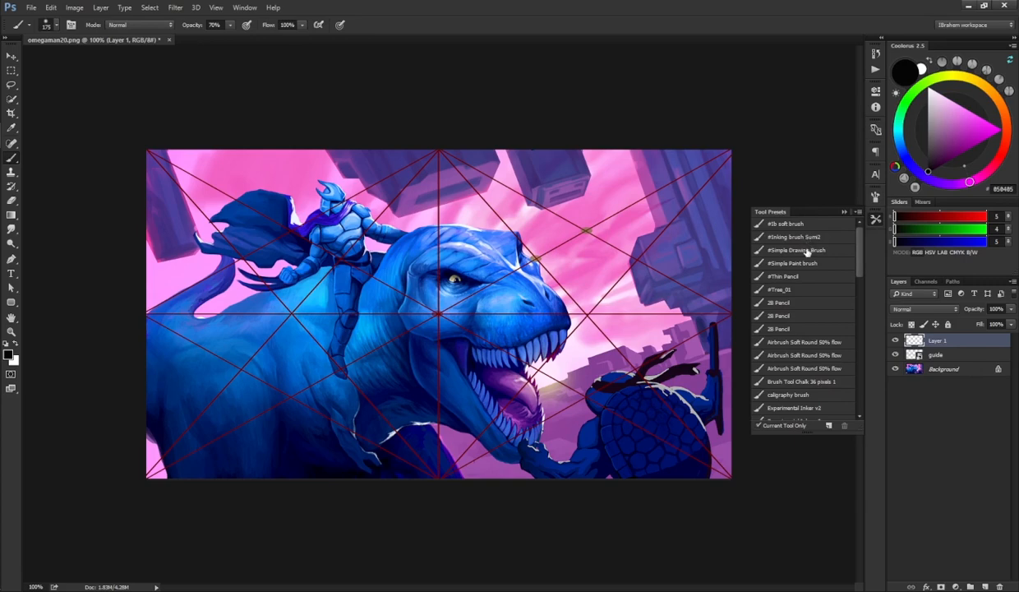
left_click(781, 275)
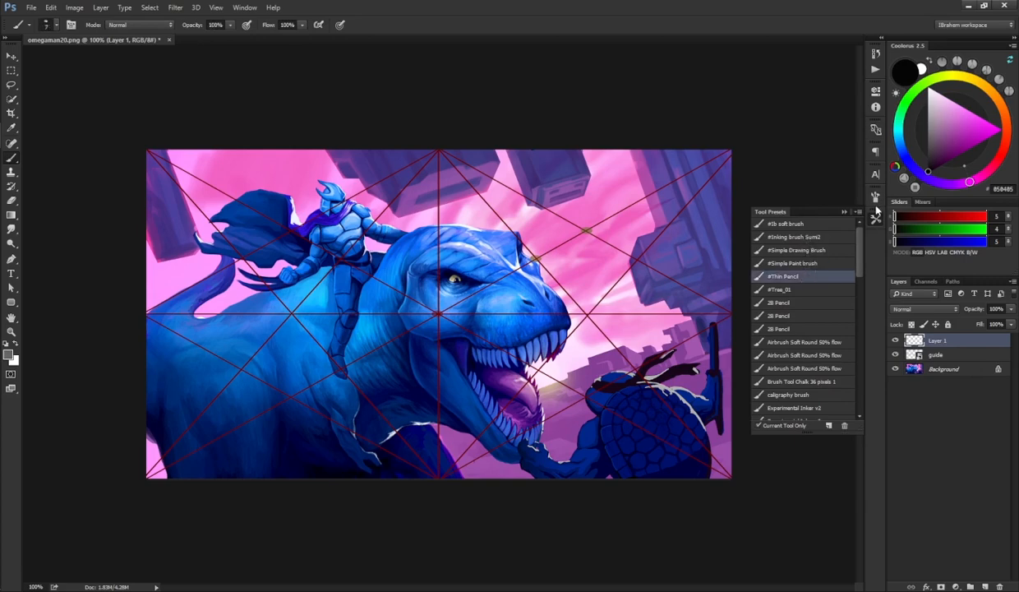
left_click(816, 250)
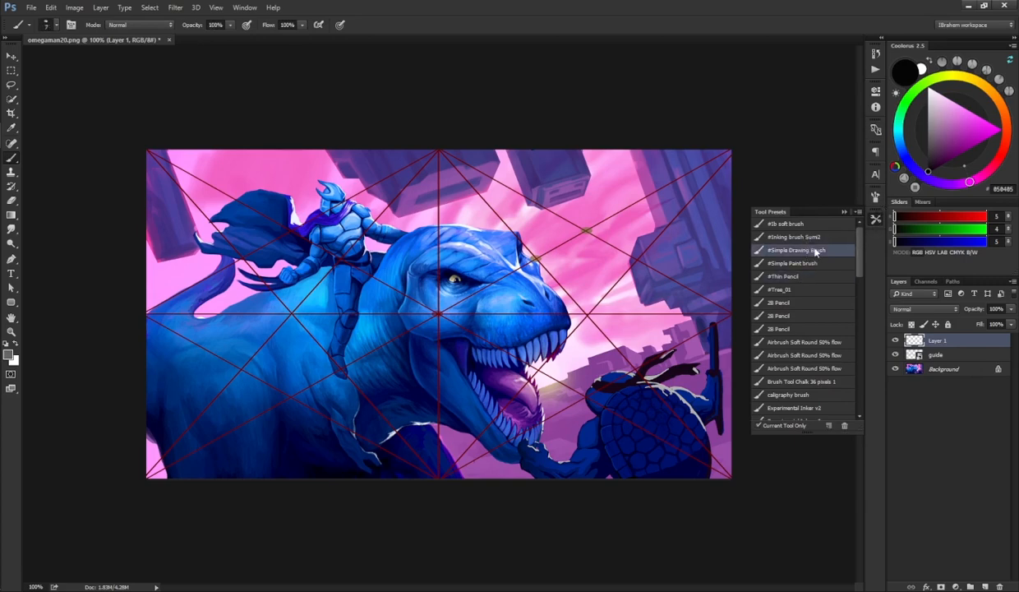
left_click(876, 219)
left_click(979, 82)
left_click(993, 125)
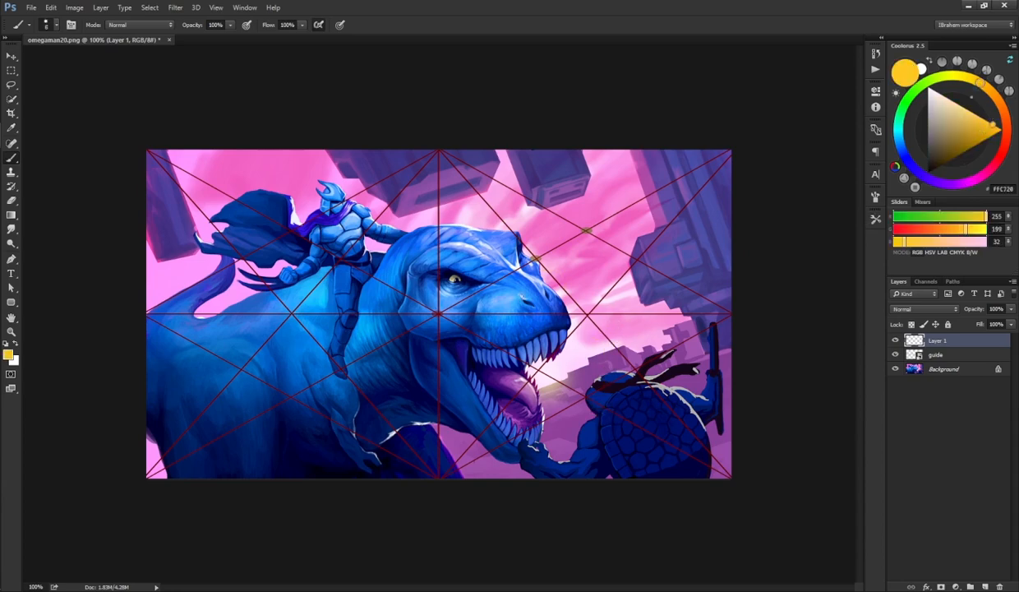
key("d")
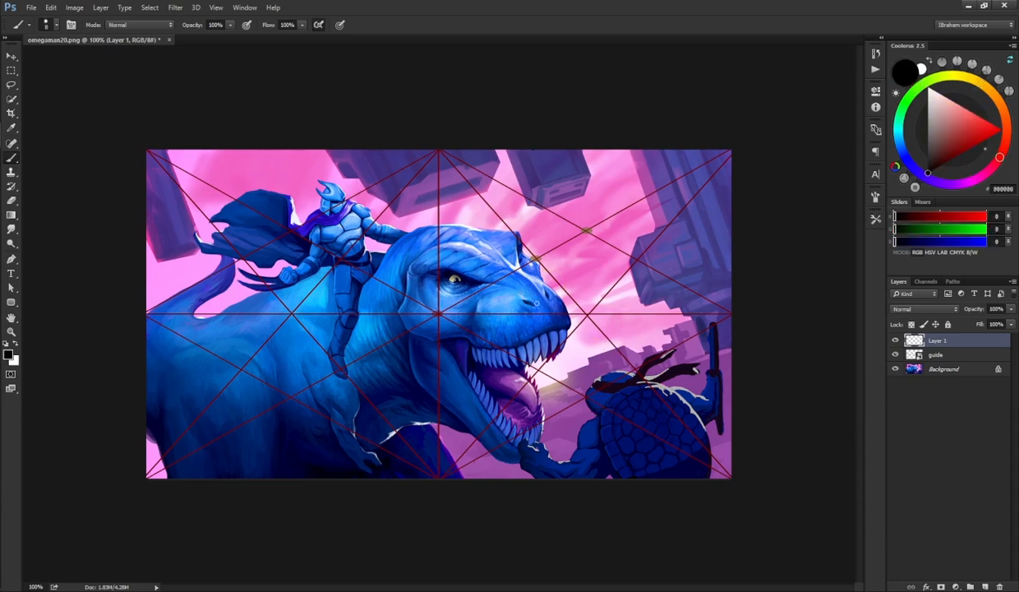
Step: Draw vertical lines dividing the canvas into thirds, then step back through history to remove them
left_click_drag(539, 215, 566, 395)
key("ctrl+z")
left_click_drag(536, 153, 542, 488)
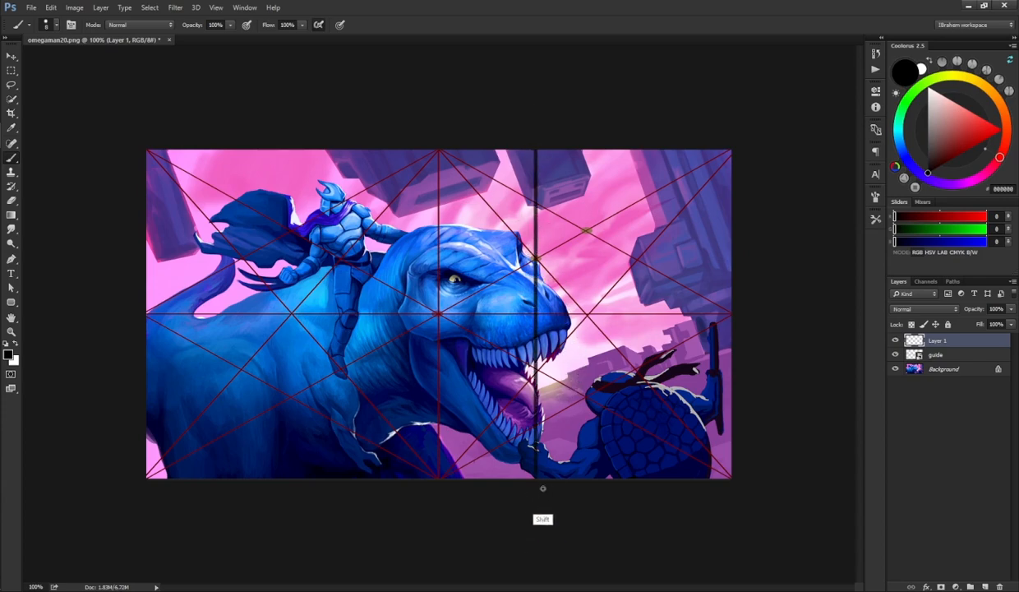
left_click_drag(338, 255, 348, 101)
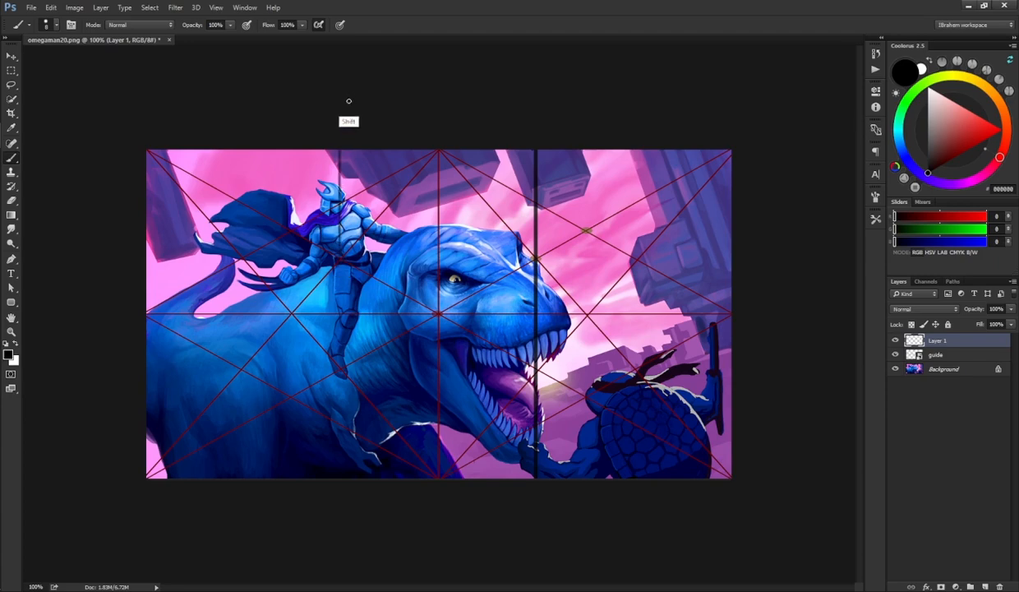
left_click(339, 475, "shift")
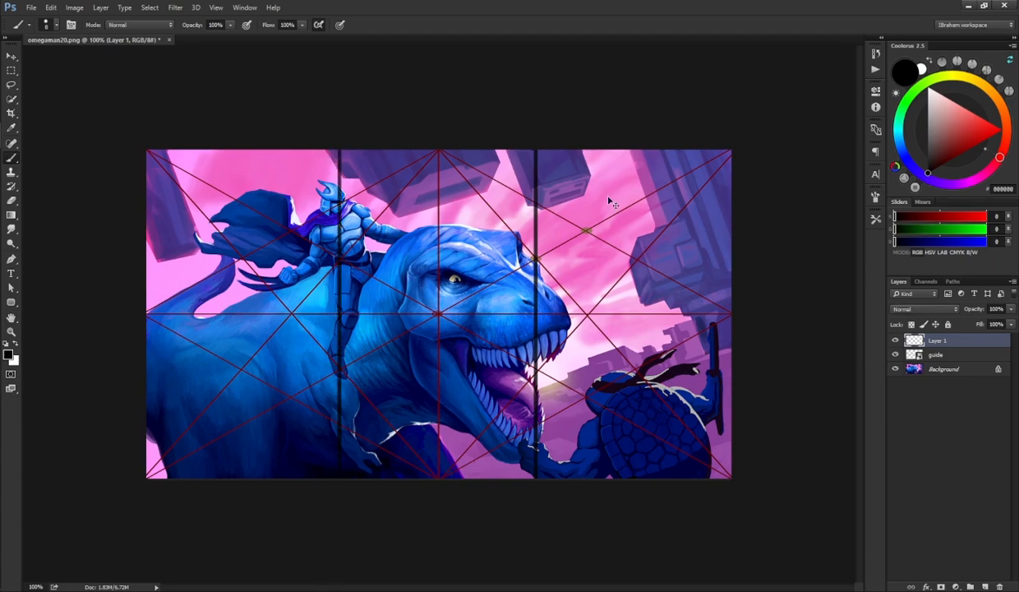
key("ctrl+alt+z")
key("ctrl+alt+z")
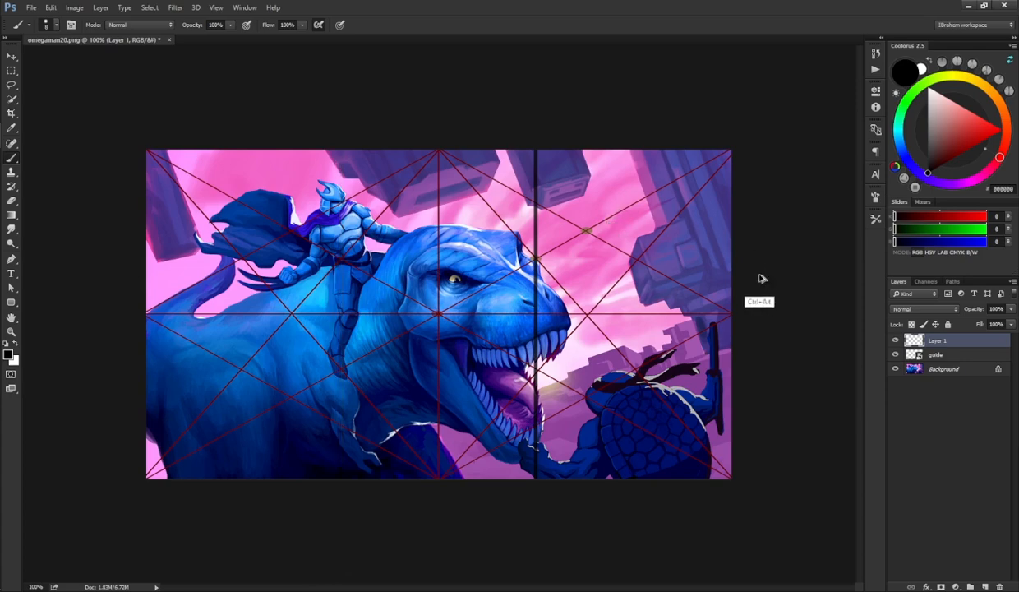
key("ctrl+alt+z")
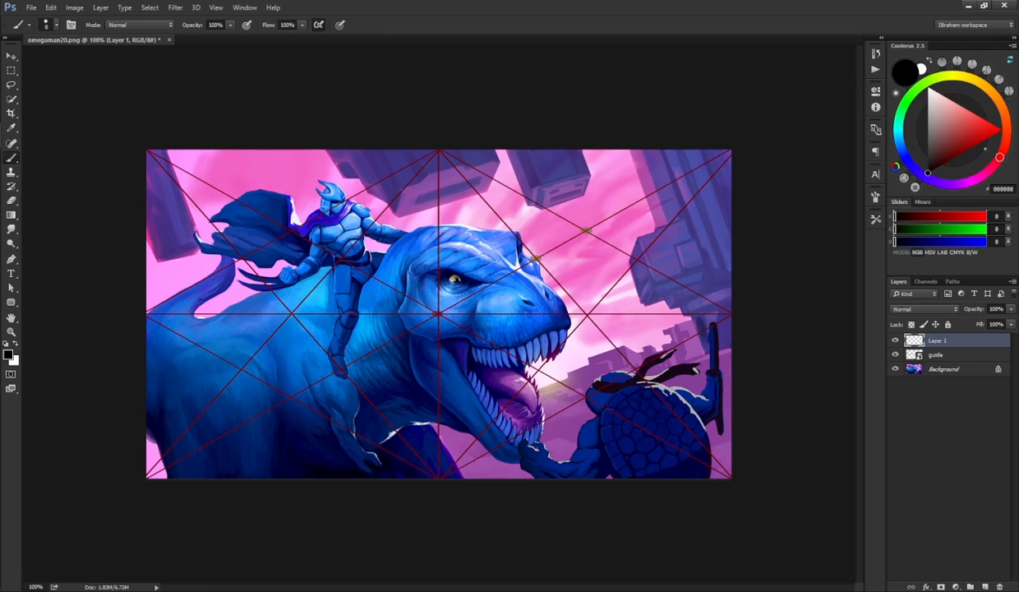
Step: Draw two vertical lines through the guide's intersection points and undo them
left_click_drag(587, 121, 597, 527)
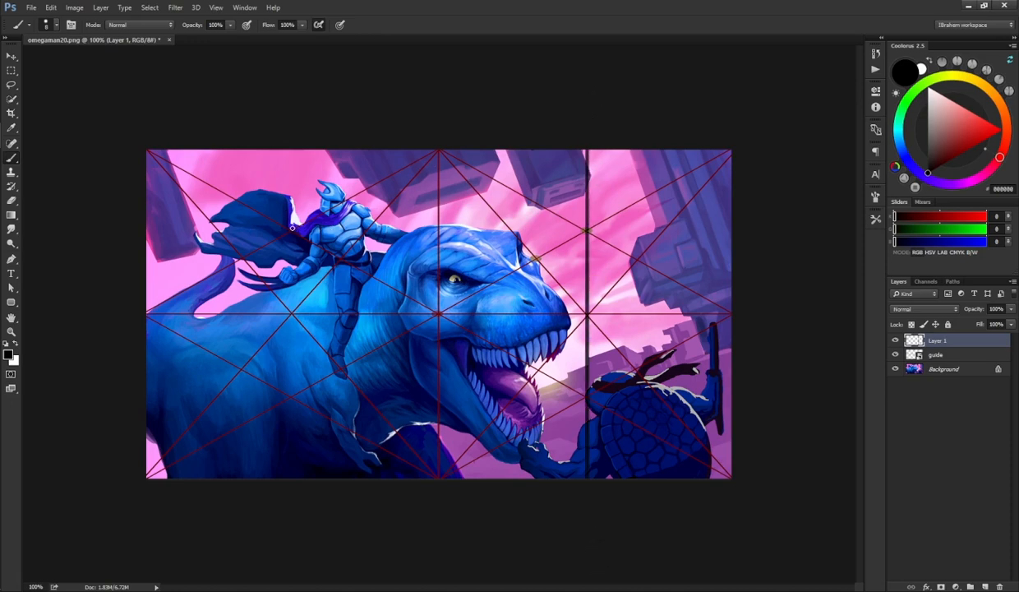
left_click_drag(291, 224, 293, 144)
left_click(292, 477, "shift")
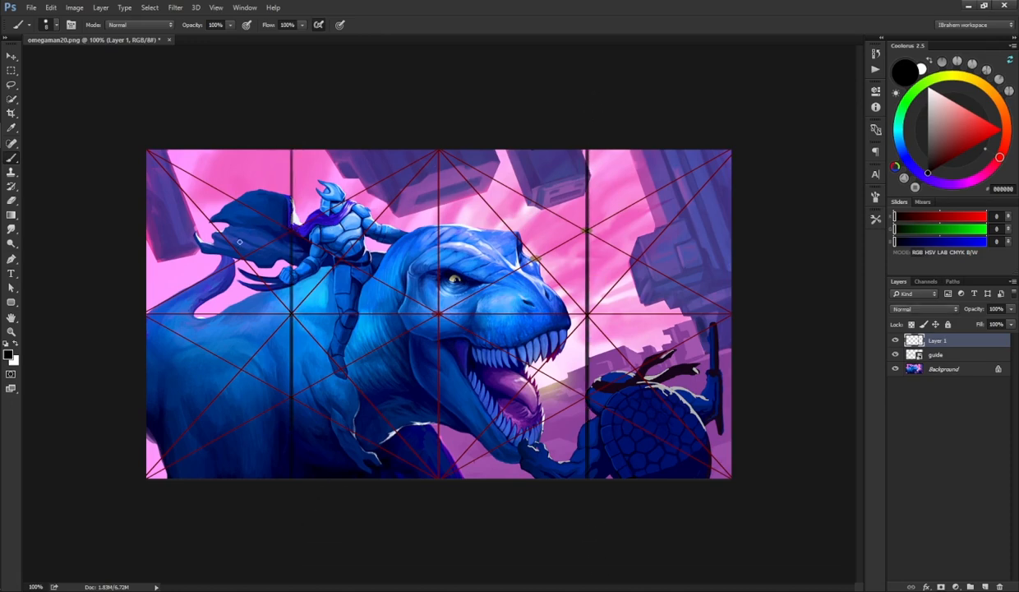
key("ctrl+z")
key("ctrl+z")
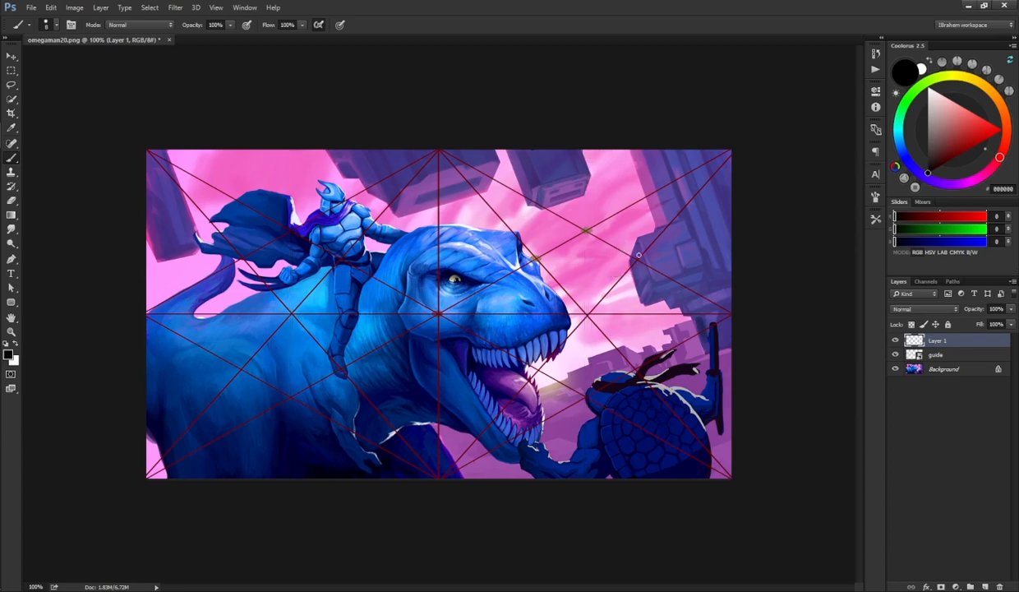
Step: Dab small marks near the central guide intersections and step back to remove them
left_click_drag(585, 304, 581, 308)
mouse_move(533, 364)
left_mouse_down()
mouse_move(544, 371)
mouse_move(542, 363)
left_mouse_up()
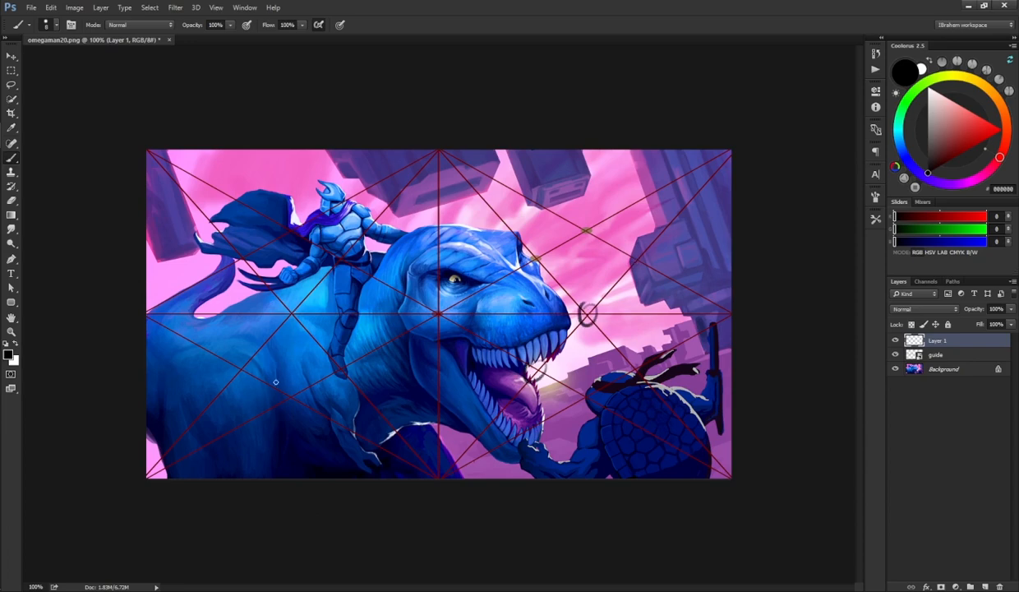
key("ctrl+alt+z")
key("ctrl+alt+z")
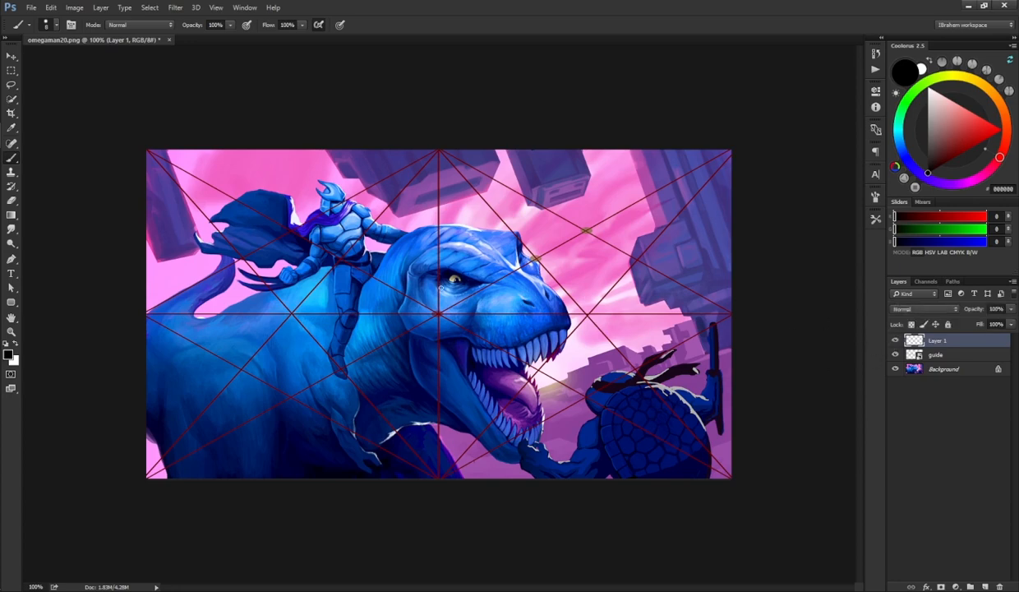
Step: Shrink the brush, switch to red, and trace along the turtle's staff, undoing each stroke
key("[")
key("[")
key("[")
key("]")
left_click(993, 128)
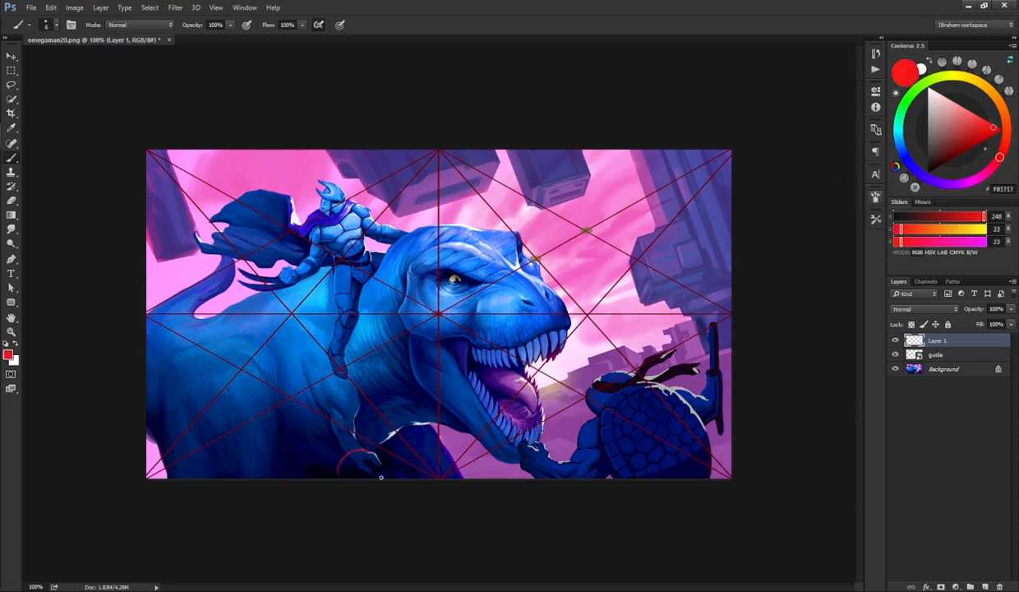
mouse_move(333, 475)
left_mouse_down()
mouse_move(371, 496)
mouse_move(343, 453)
mouse_move(344, 478)
mouse_move(333, 451)
mouse_move(351, 484)
mouse_move(373, 445)
mouse_move(362, 473)
left_mouse_up()
key("ctrl+z")
key("ctrl+z")
left_click_drag(720, 345, 730, 346)
left_click_drag(712, 316, 719, 433)
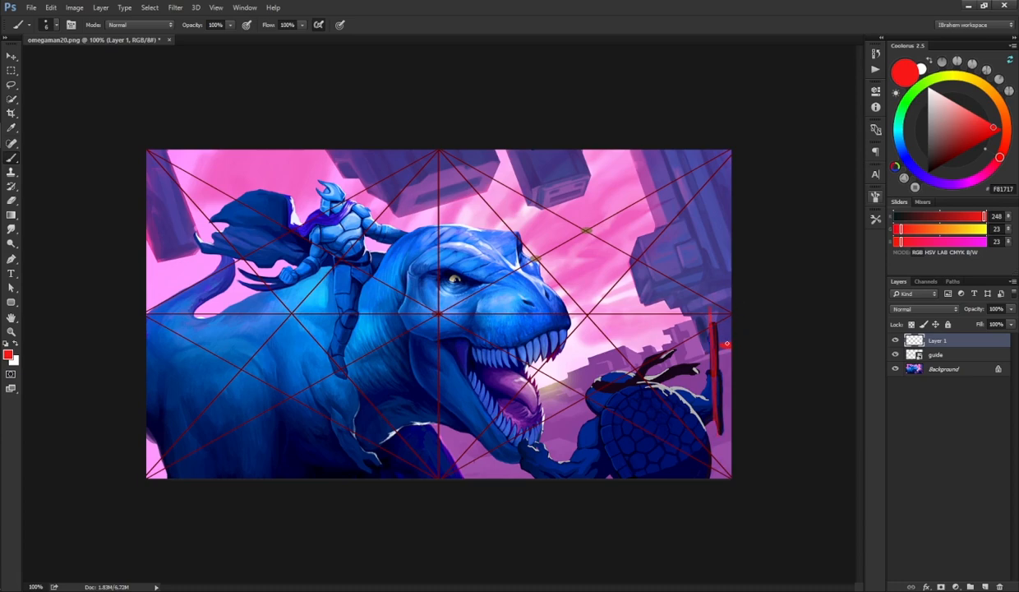
key("ctrl+z")
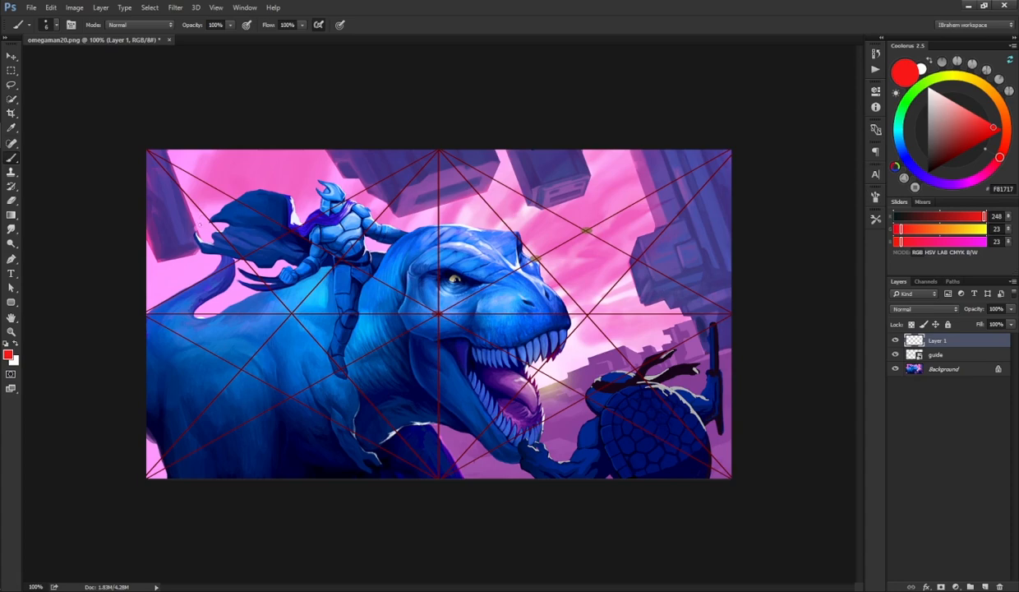
Step: Sketch red strokes over the cape, the rider and along the top edge, undoing each one
mouse_move(205, 222)
left_mouse_down()
mouse_move(196, 214)
mouse_move(182, 245)
mouse_move(211, 232)
mouse_move(195, 259)
mouse_move(181, 254)
mouse_move(189, 262)
mouse_move(183, 232)
left_mouse_up()
key("ctrl+z")
key("ctrl+z")
key("ctrl+z")
key("ctrl+z")
mouse_move(350, 186)
left_mouse_down()
mouse_move(374, 212)
mouse_move(403, 219)
left_mouse_up()
key("ctrl+z")
key("ctrl+z")
mouse_move(379, 152)
left_mouse_down()
mouse_move(391, 176)
mouse_move(446, 201)
mouse_move(482, 153)
left_mouse_up()
key("ctrl+z")
left_click_drag(269, 153, 409, 152)
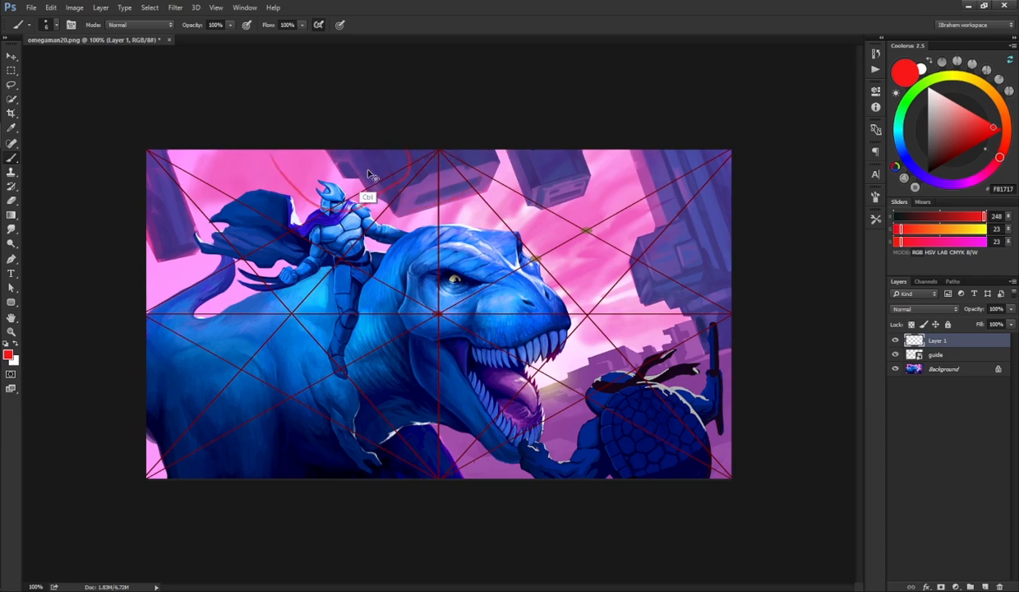
key("ctrl+z")
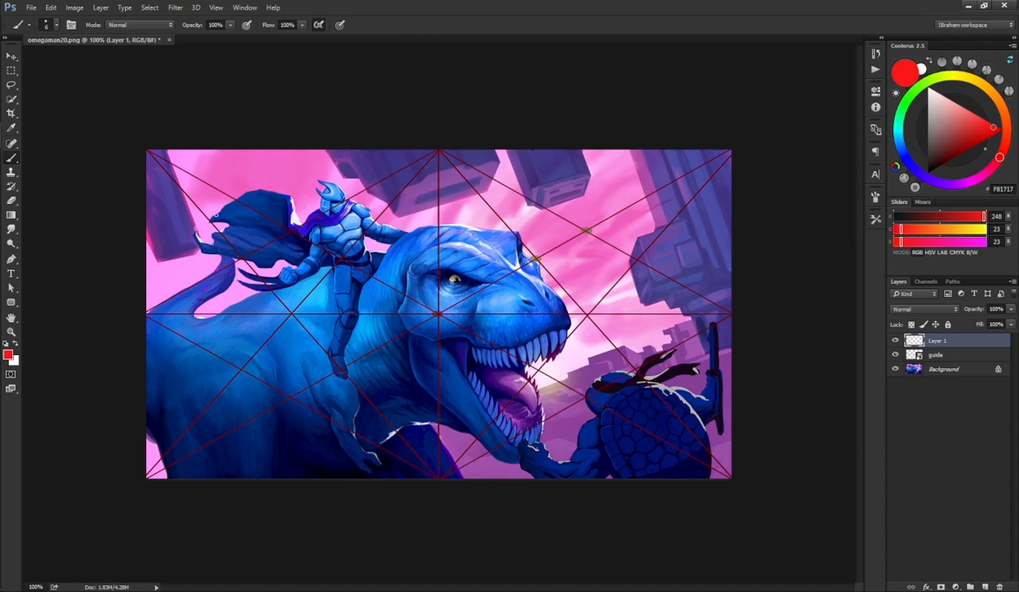
Step: Circle the cape, the left edge, the hands and the dinosaur's foot in red, undoing each mark
mouse_move(214, 267)
left_mouse_down()
mouse_move(220, 238)
mouse_move(177, 225)
left_mouse_up()
key("ctrl+z")
key("ctrl+z")
left_click_drag(153, 288, 135, 362)
key("ctrl+z")
left_click_drag(149, 286, 127, 369)
mouse_move(536, 427)
left_mouse_down()
mouse_move(504, 468)
mouse_move(512, 474)
left_mouse_up()
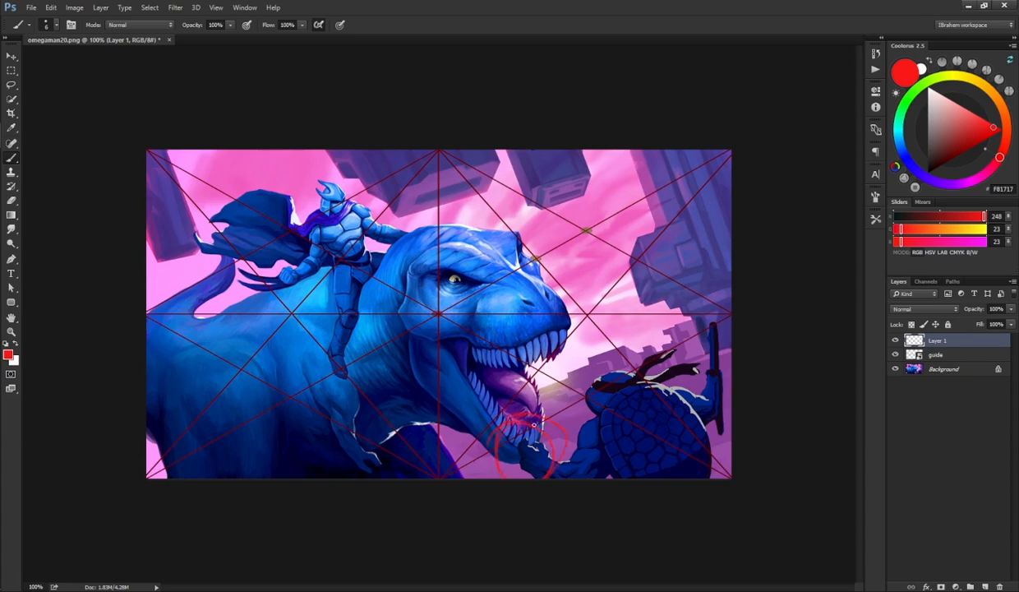
key("ctrl+z")
left_click_drag(526, 411, 508, 414)
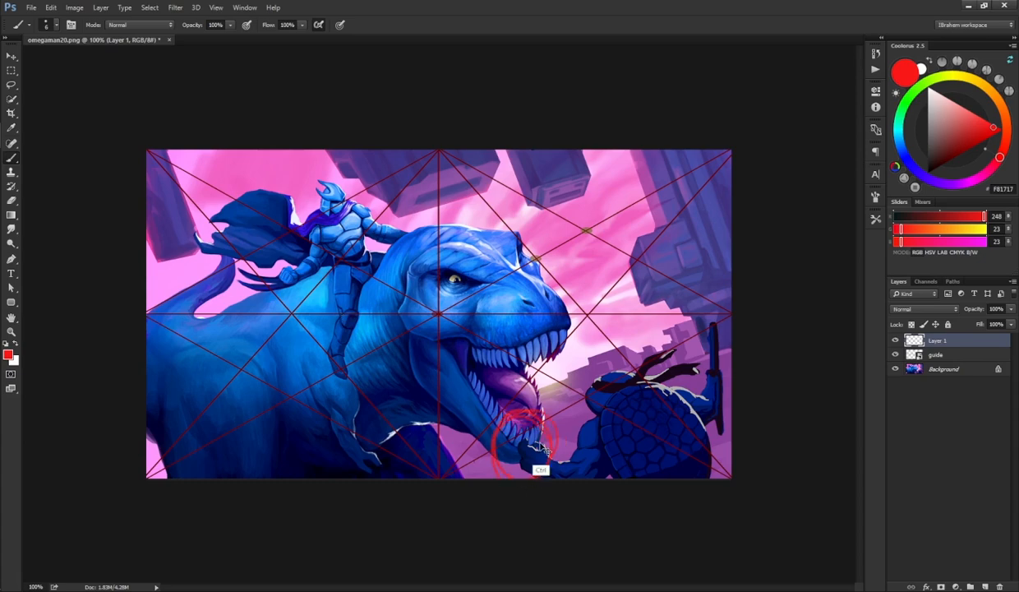
key("ctrl+z")
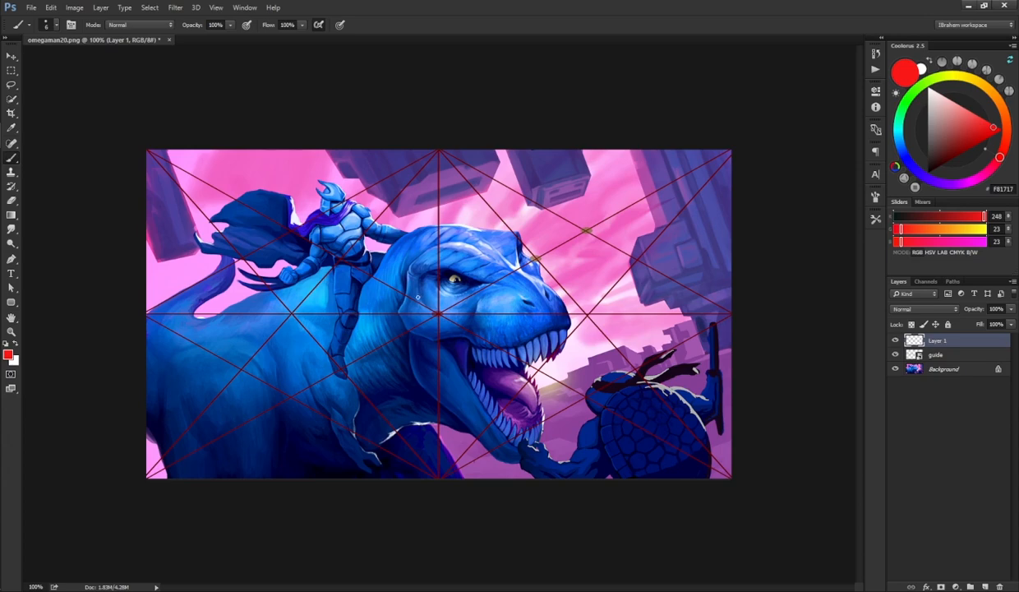
mouse_move(296, 470)
left_mouse_down()
mouse_move(386, 458)
mouse_move(414, 485)
mouse_move(347, 464)
left_mouse_up()
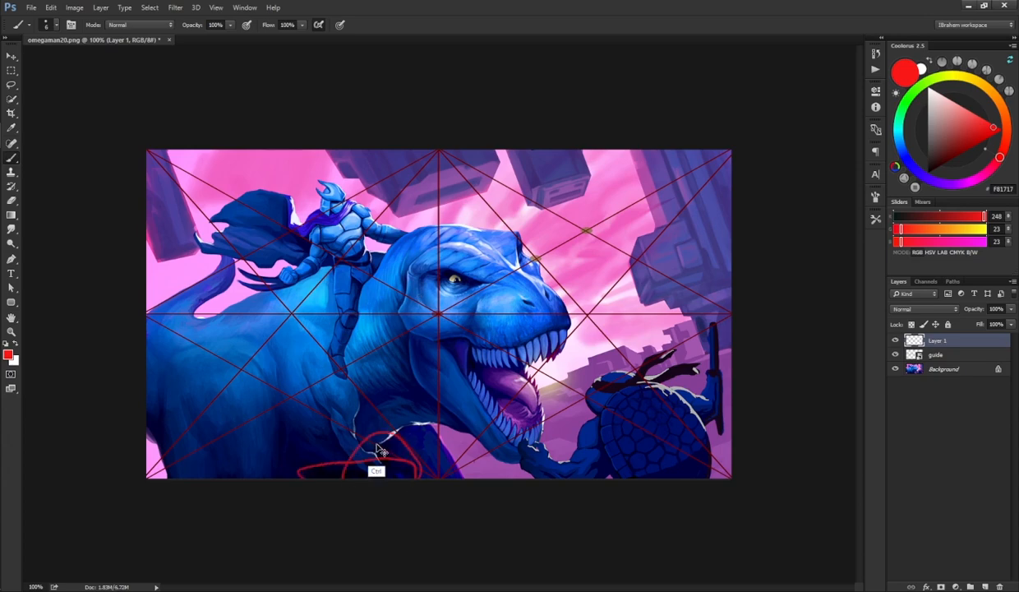
key("ctrl+z")
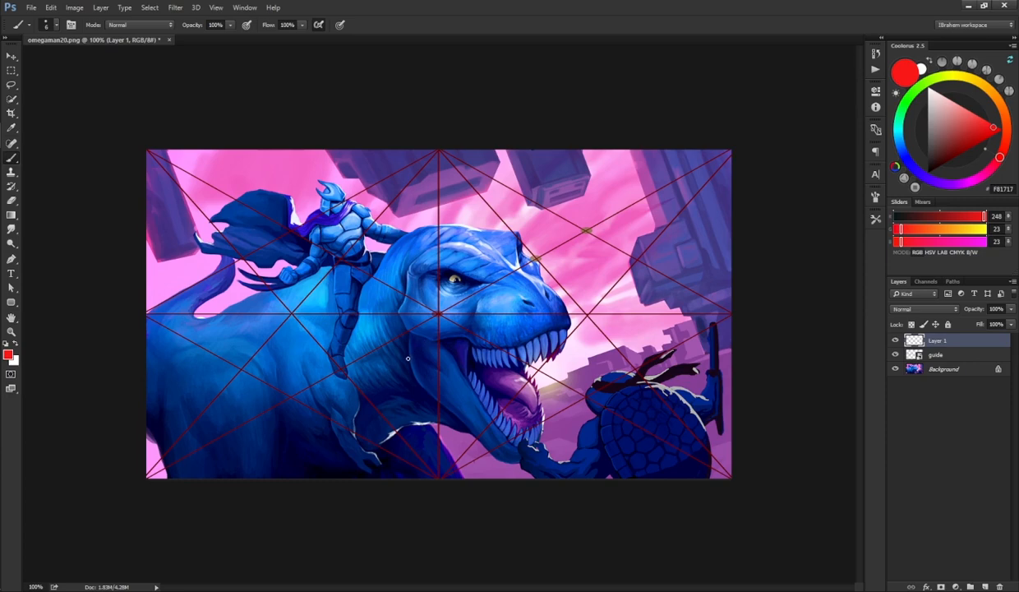
Step: Hide the drawing layer, duplicate the Background layer, and hide the guide layer
left_click(895, 340)
left_click(926, 368)
key("ctrl+j")
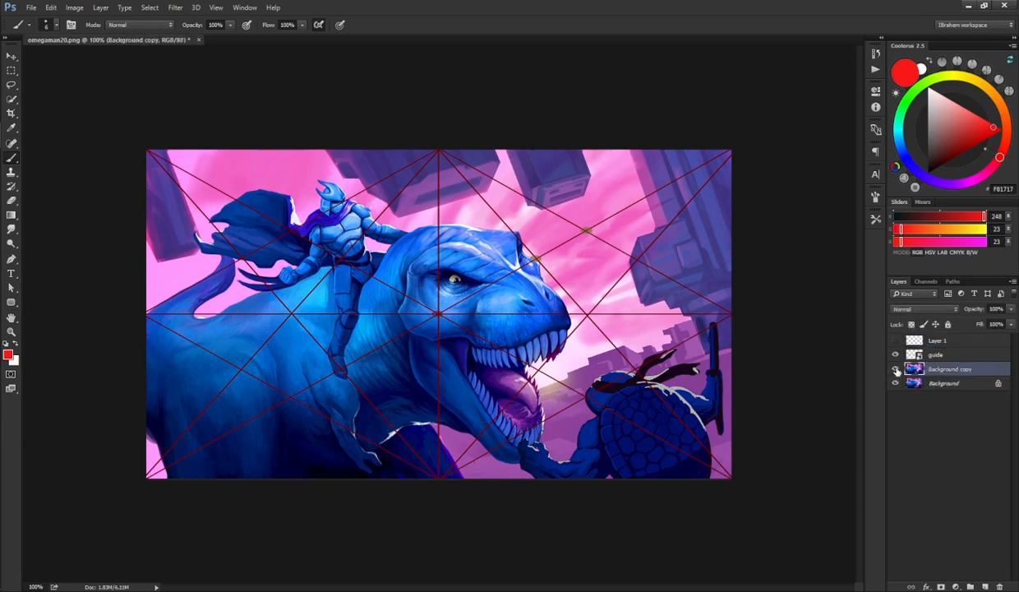
left_click(895, 354)
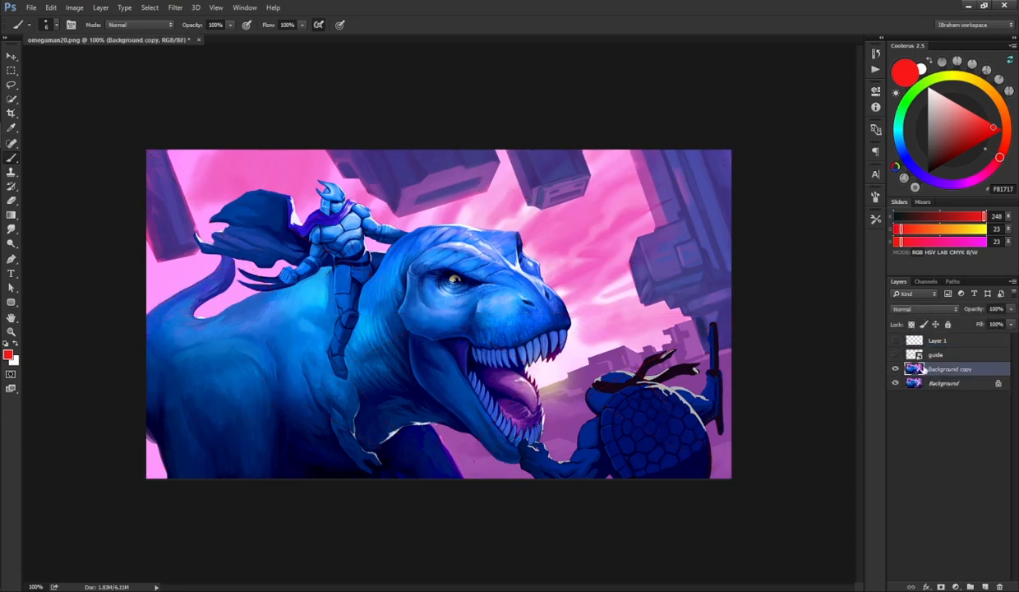
Step: Select the turtle character with the Quick Selection tool, adding its staff to the selection
key("w")
mouse_move(518, 440)
left_mouse_down()
mouse_move(609, 458)
mouse_move(620, 386)
mouse_move(706, 400)
left_mouse_up()
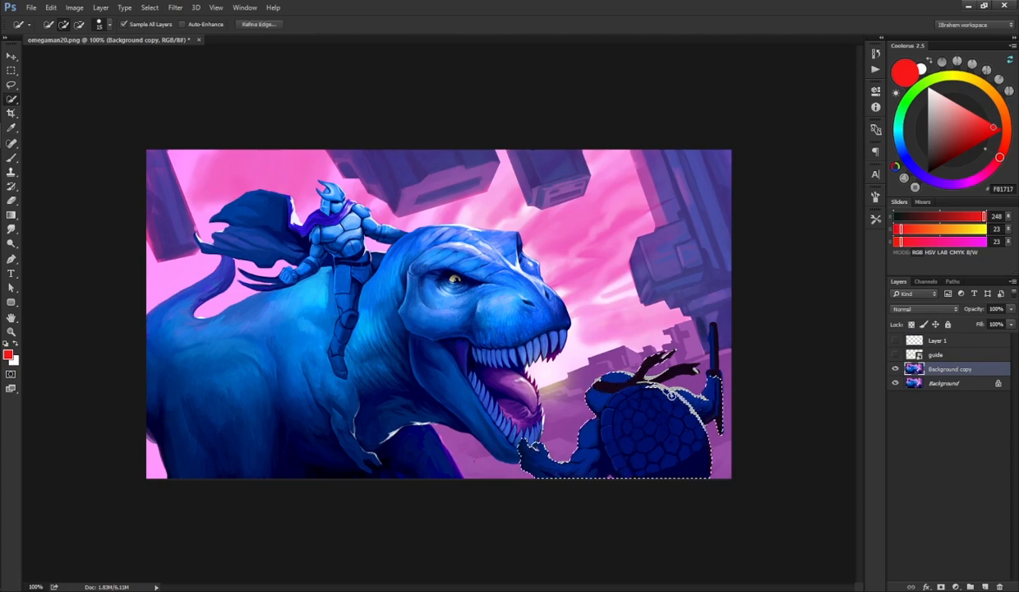
left_click(695, 370)
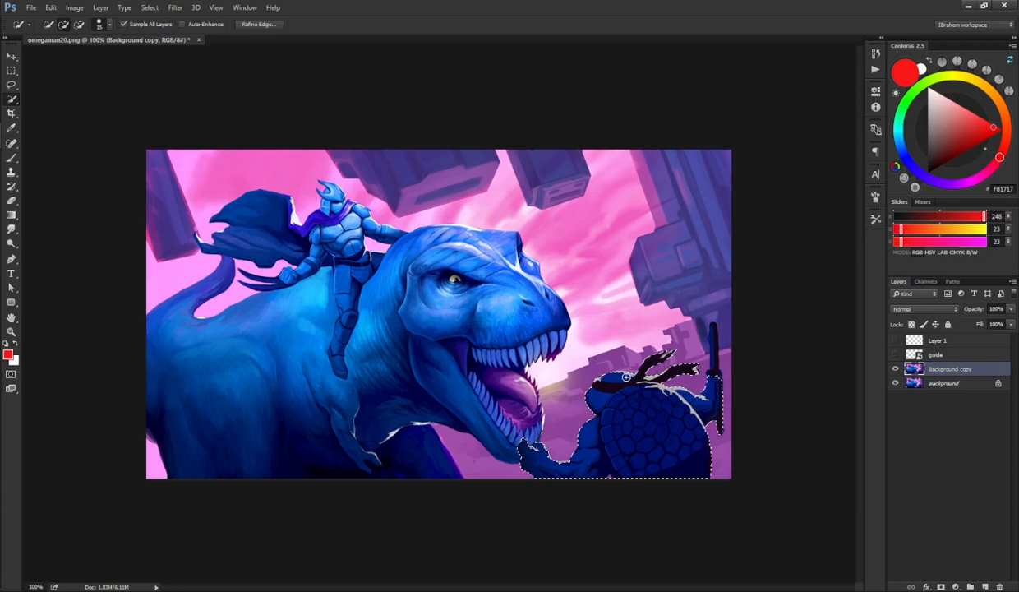
left_click(714, 365)
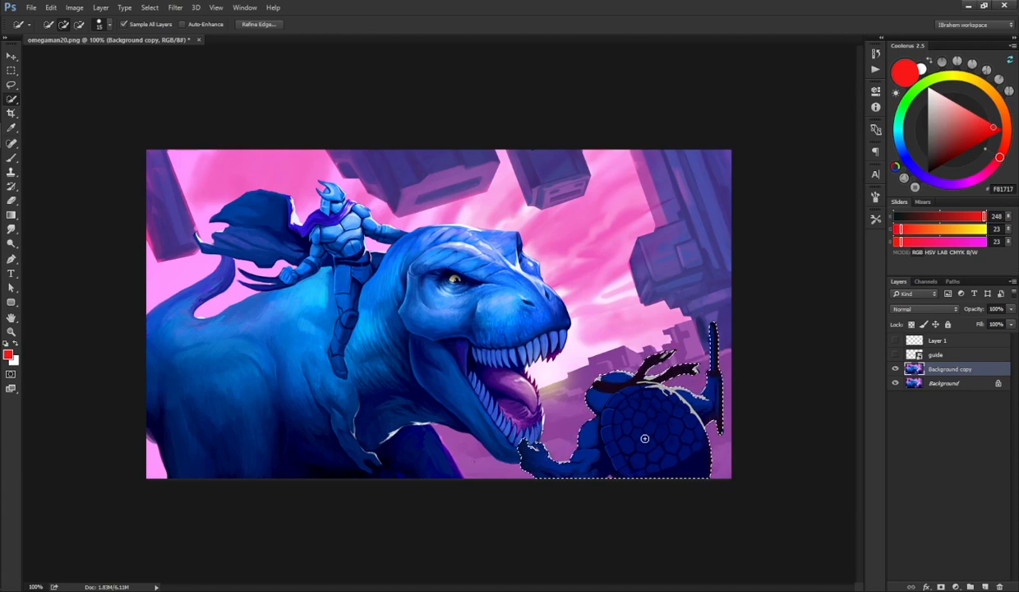
Step: Check the turtle selection in Quick Mask and copy the turtle onto its own new layer
key("q")
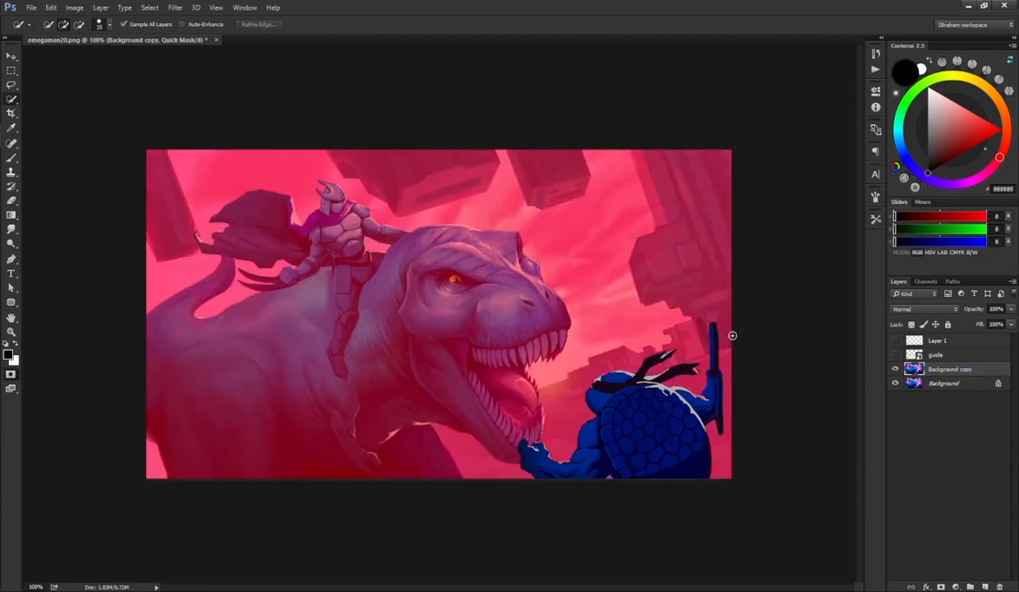
key("q")
key("ctrl+j")
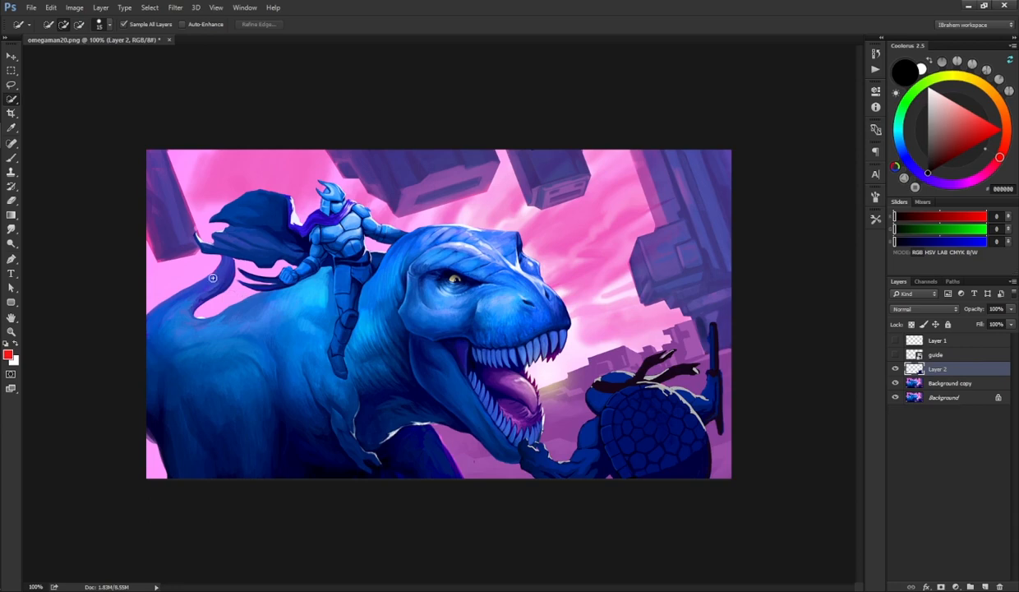
Step: Select the dinosaur and its rider with Quick Selection, checking the selection in Quick Mask
mouse_move(205, 275)
left_mouse_down()
mouse_move(189, 348)
mouse_move(221, 419)
mouse_move(187, 357)
mouse_move(416, 314)
mouse_move(437, 302)
mouse_move(455, 332)
mouse_move(516, 310)
mouse_move(498, 290)
mouse_move(523, 411)
left_mouse_up()
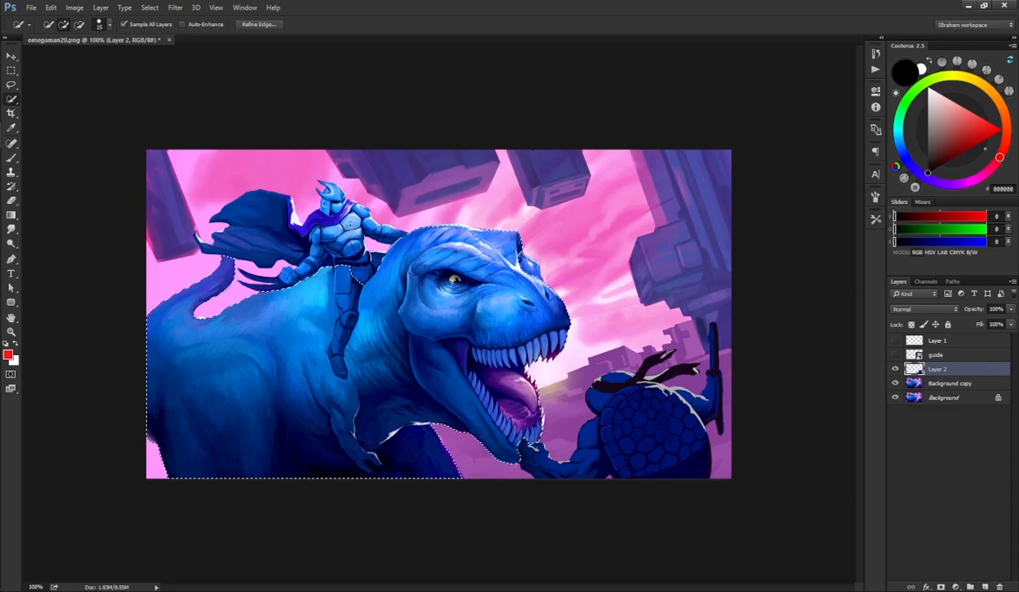
mouse_move(358, 268)
left_mouse_down()
mouse_move(324, 228)
mouse_move(284, 236)
mouse_move(337, 206)
mouse_move(321, 188)
mouse_move(287, 216)
left_mouse_up()
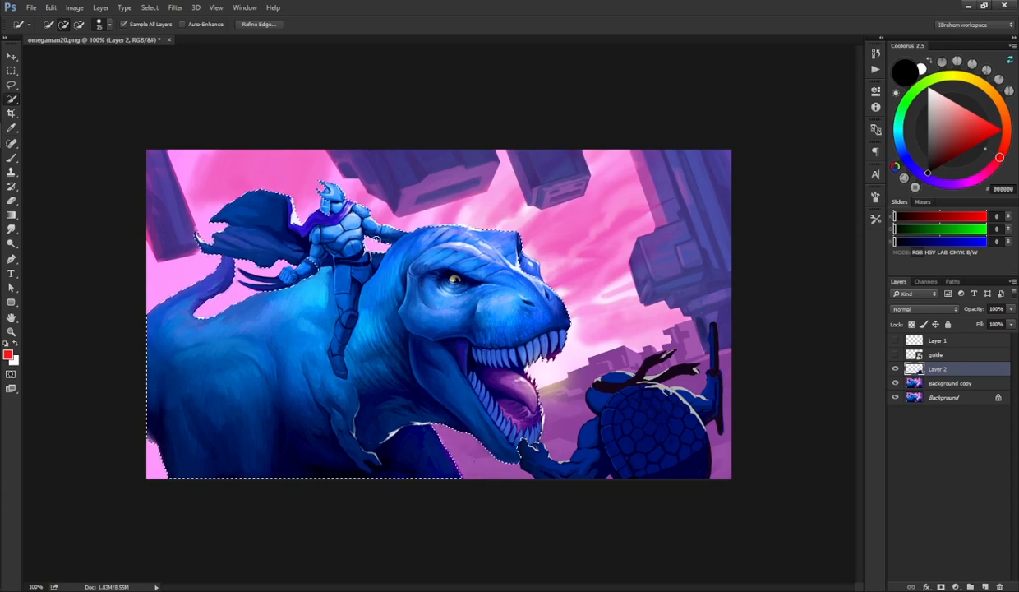
key("q")
key("q")
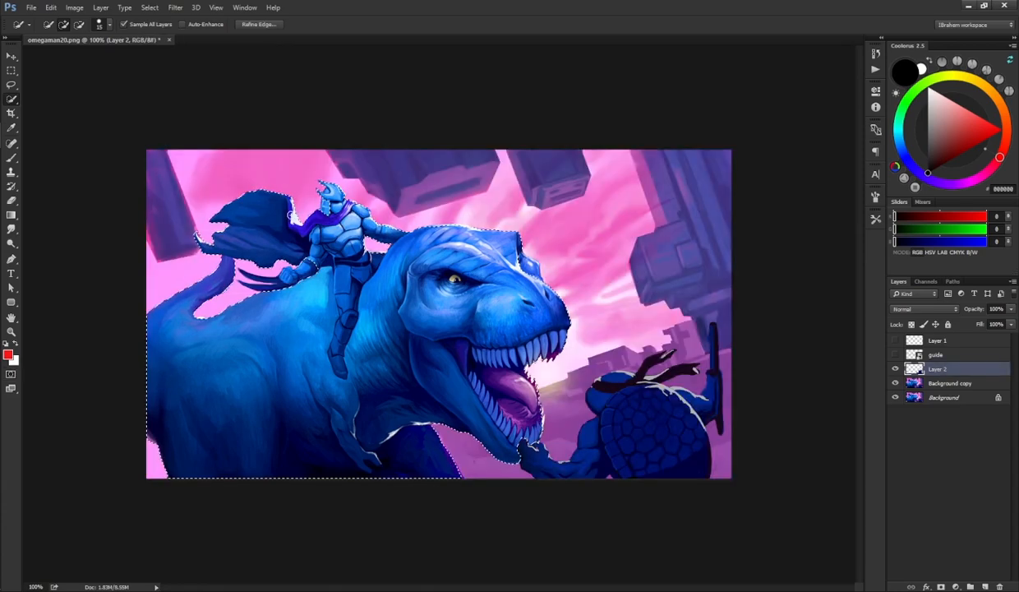
key("q")
key("q")
key("q")
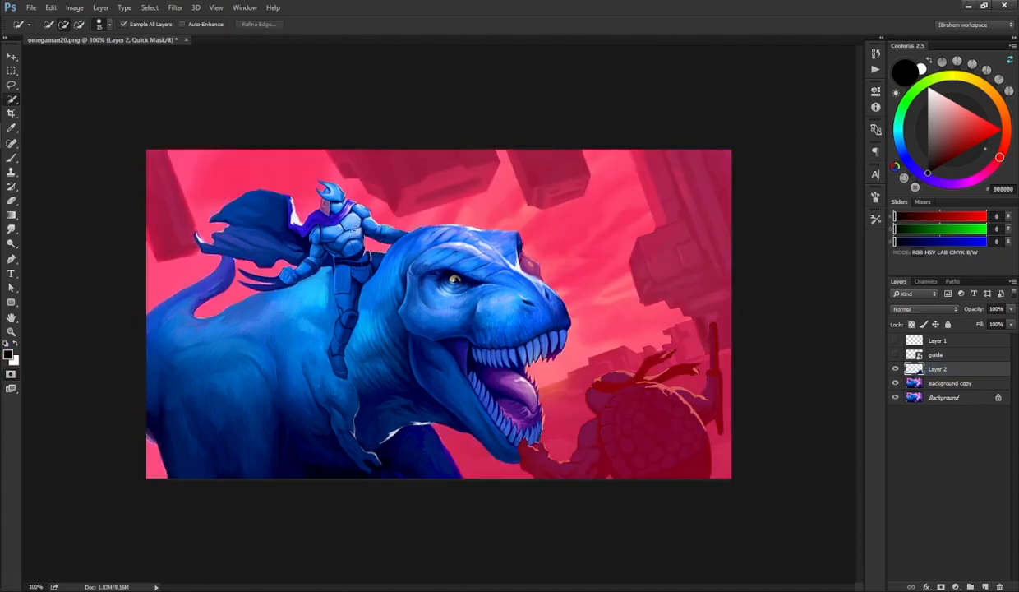
key("q")
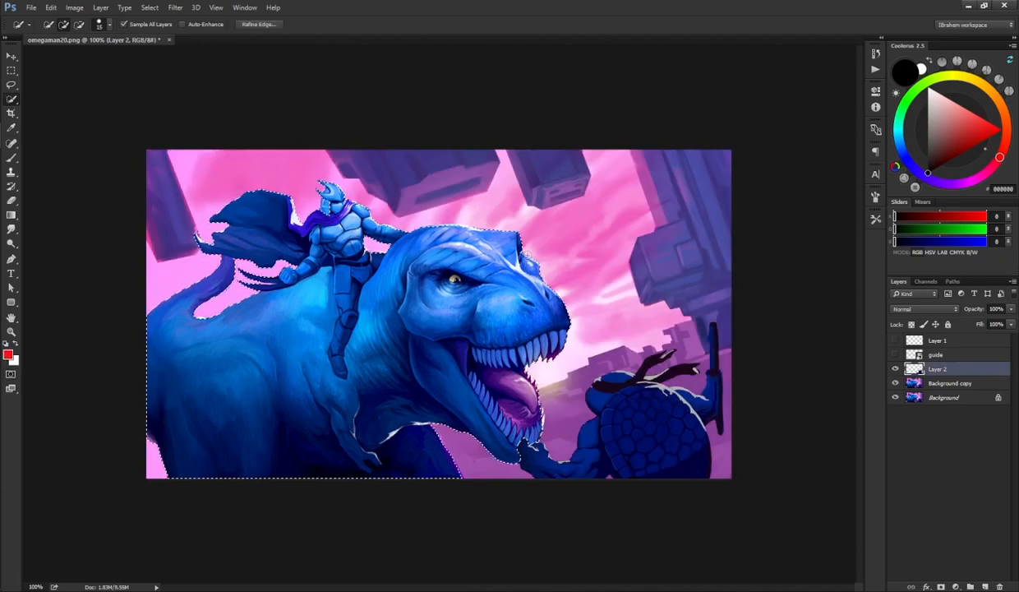
key("alt")
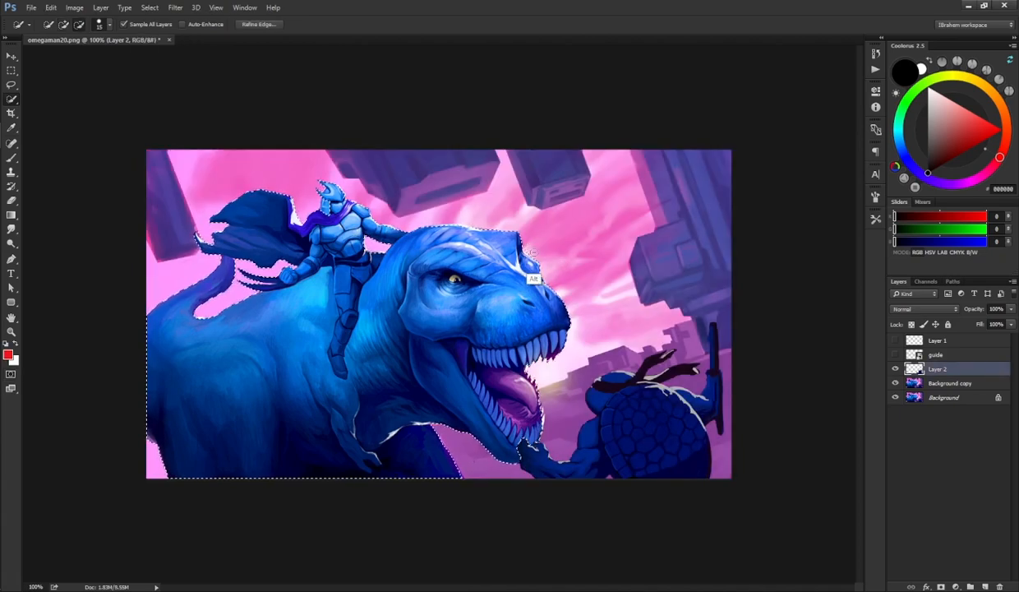
key("q")
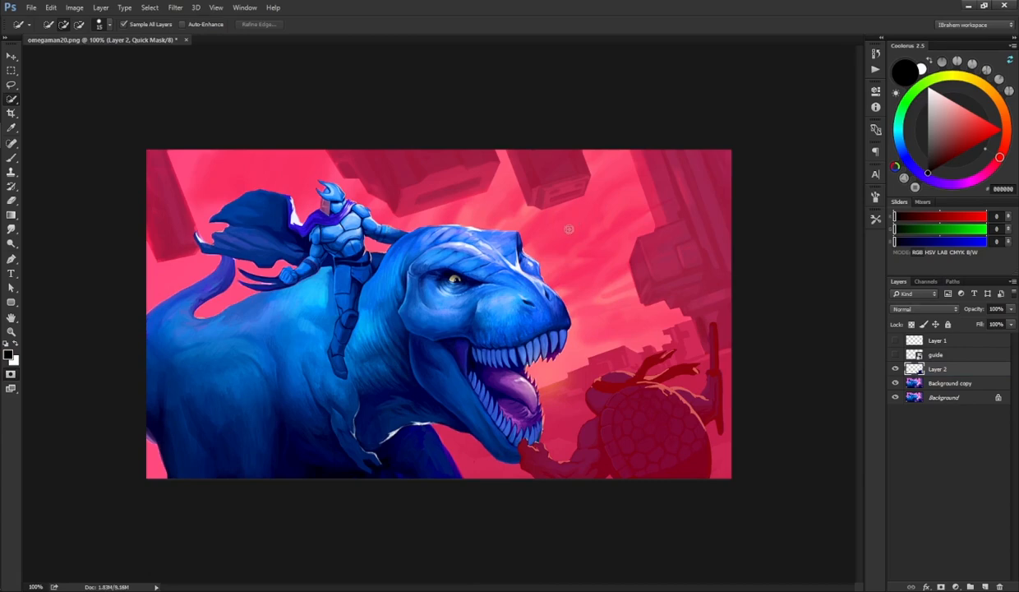
key("q")
key("q")
key("q")
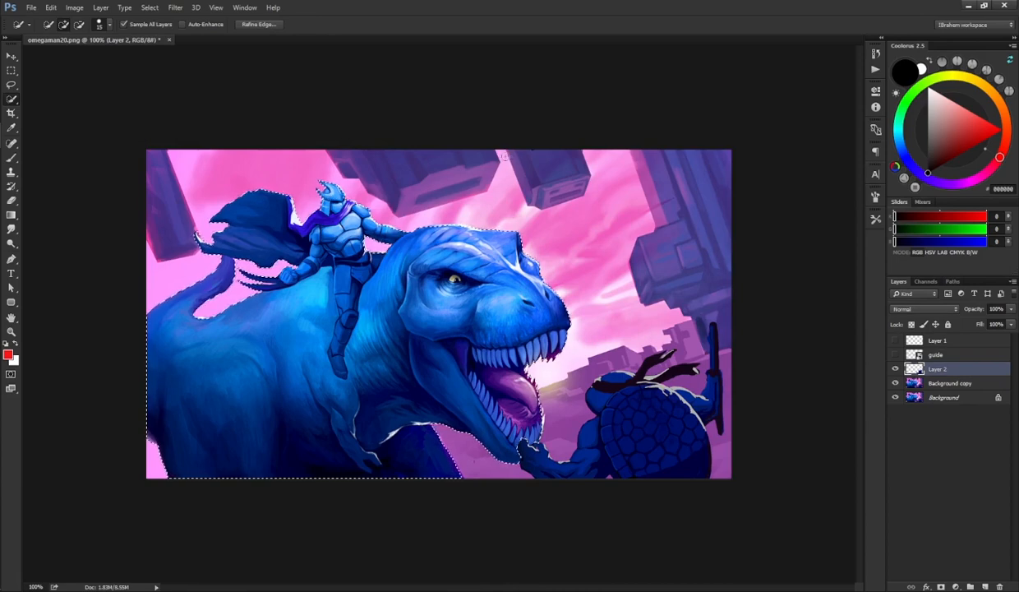
Step: Copy the dinosaur and rider from Background copy onto a new layer, then make Background copy active
key("ctrl+j")
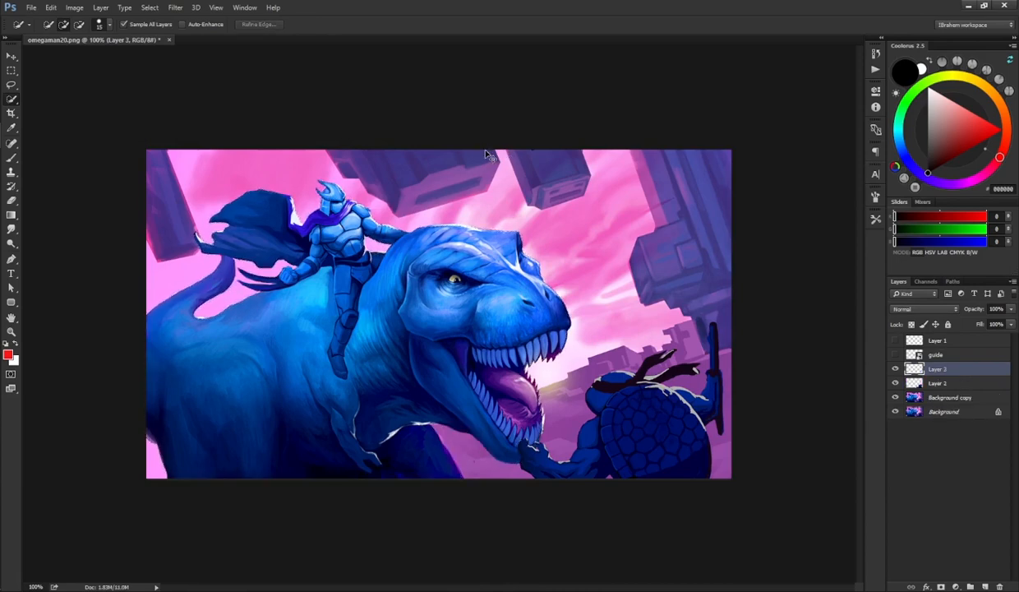
key("ctrl+z")
left_click(914, 384)
key("ctrl+j")
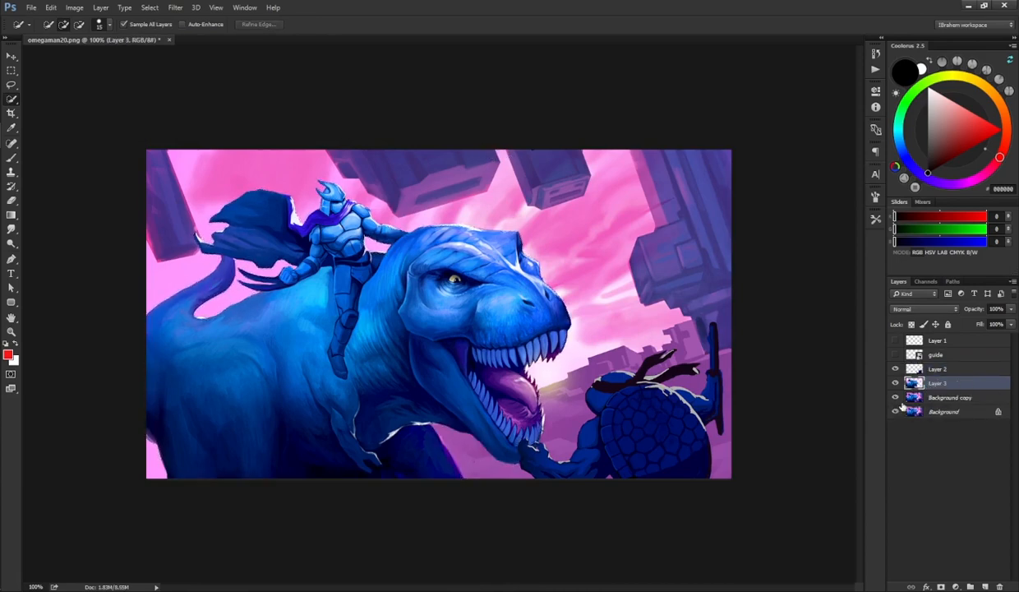
left_click(937, 397)
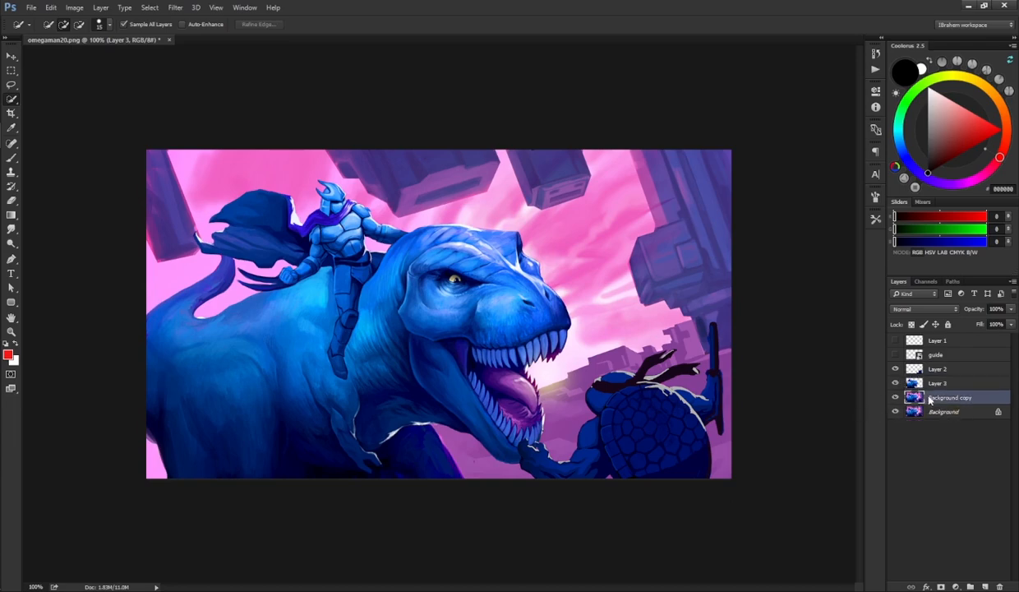
Step: Hide Layer 2 and Layer 3 and set up the Smudge tool at 100% strength with a 125 px brush
key("r")
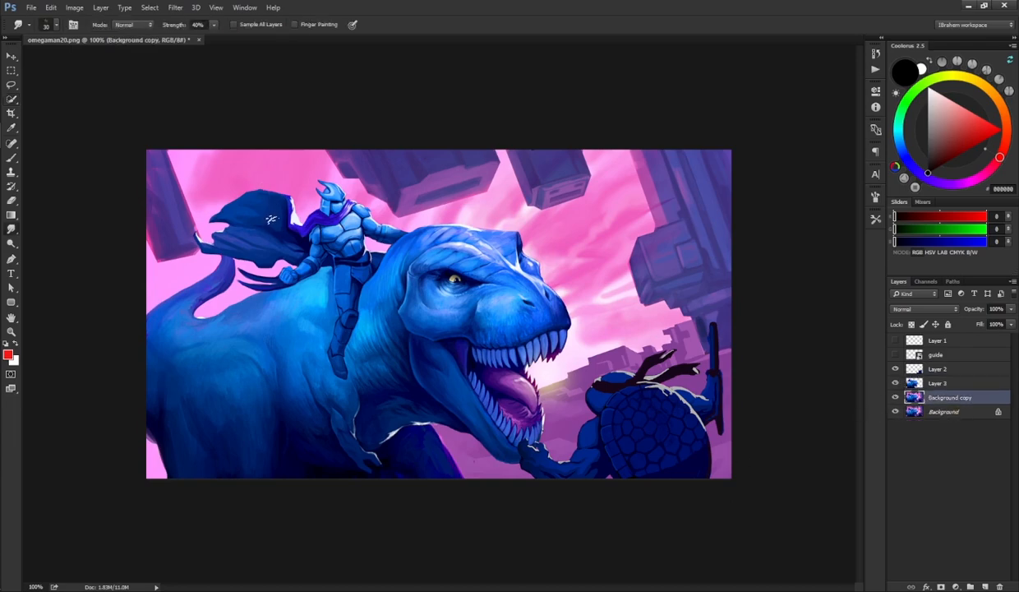
left_click(876, 218)
left_click(792, 231)
key("]")
key("]")
key("]")
key("]")
key("]")
key("]")
key("]")
key("]")
key("]")
left_click_drag(895, 383, 895, 369)
Step: Smudge the rider and dinosaur out of the Background copy with long downward strokes
left_click_drag(248, 181, 377, 526)
mouse_move(222, 197)
left_mouse_down()
mouse_move(228, 409)
mouse_move(330, 546)
left_mouse_up()
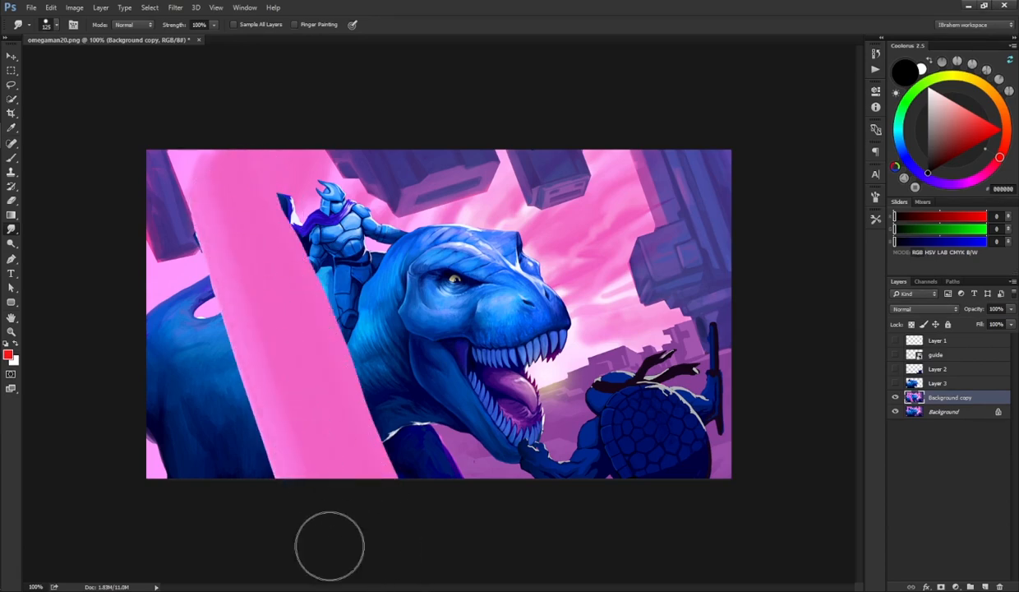
mouse_move(215, 275)
left_mouse_down()
mouse_move(145, 300)
mouse_move(189, 301)
mouse_move(255, 515)
left_mouse_up()
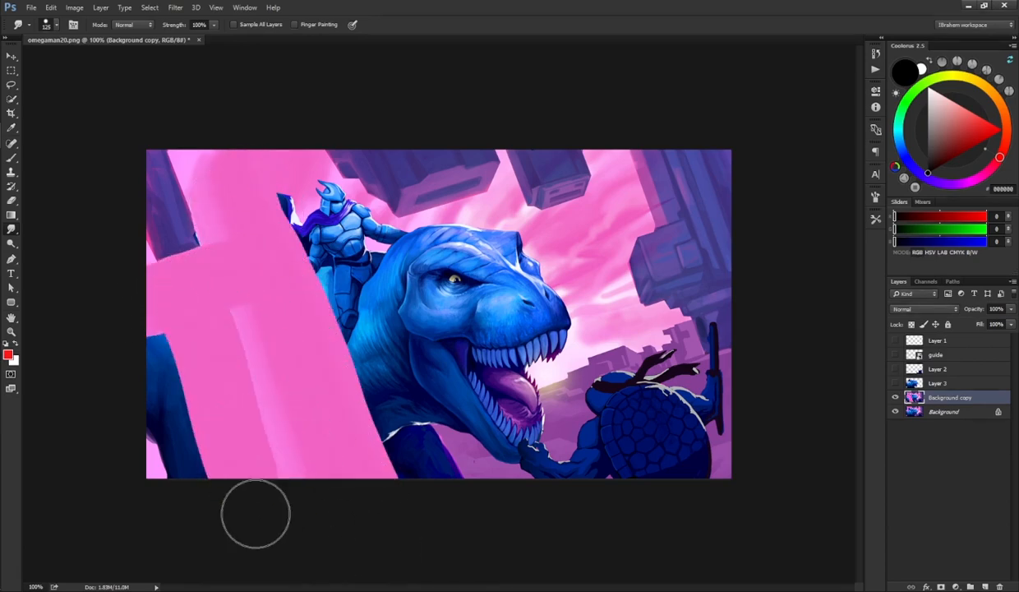
left_click_drag(148, 330, 180, 489)
left_click_drag(145, 370, 143, 518)
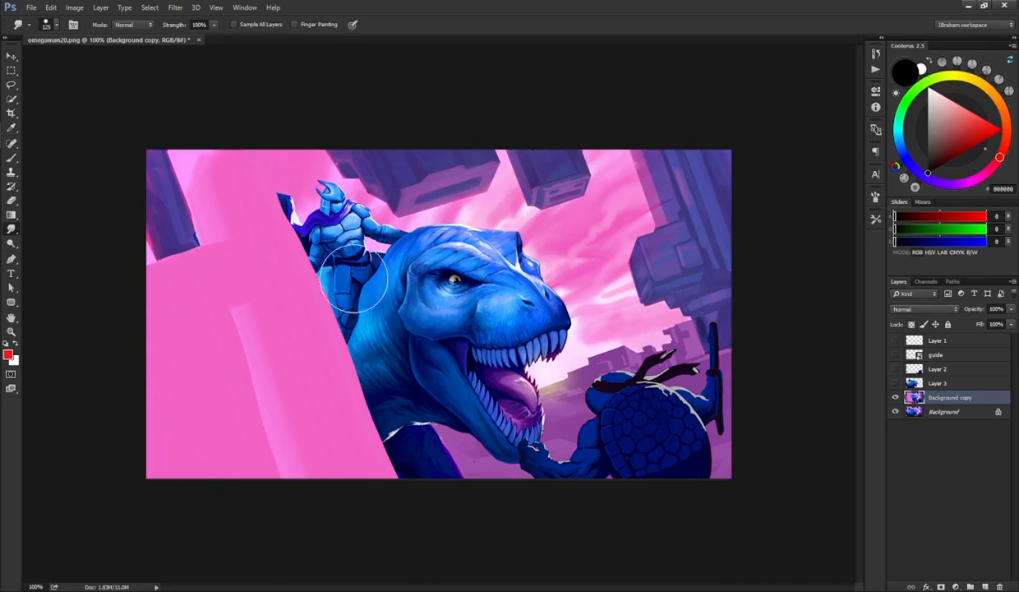
left_click_drag(298, 202, 398, 520)
left_click_drag(322, 210, 432, 505)
mouse_move(316, 212)
left_mouse_down()
mouse_move(371, 253)
mouse_move(404, 253)
mouse_move(456, 491)
left_mouse_up()
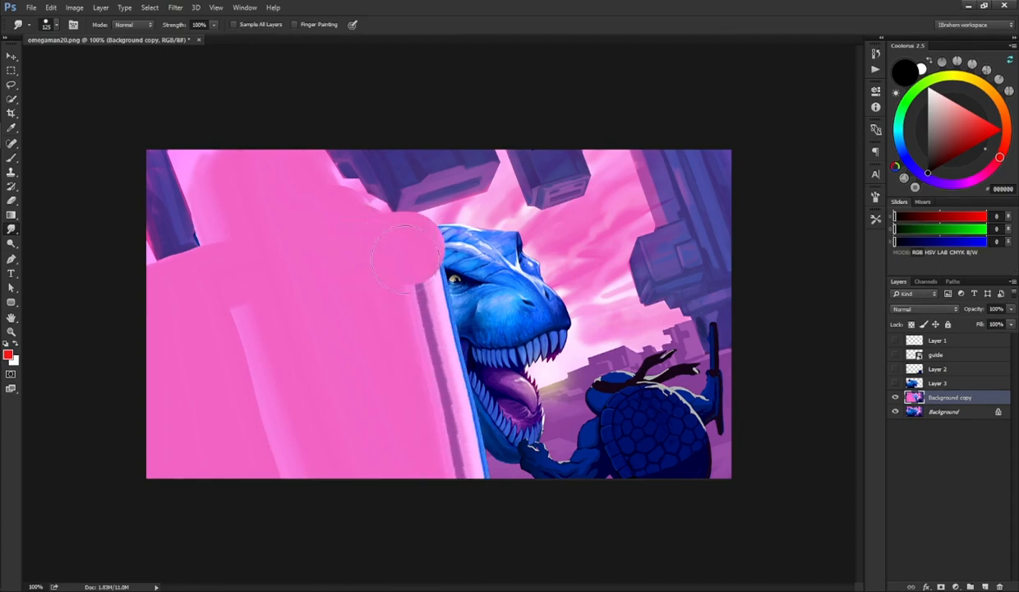
mouse_move(415, 247)
left_mouse_down()
mouse_move(462, 448)
mouse_move(457, 493)
mouse_move(449, 477)
left_mouse_up()
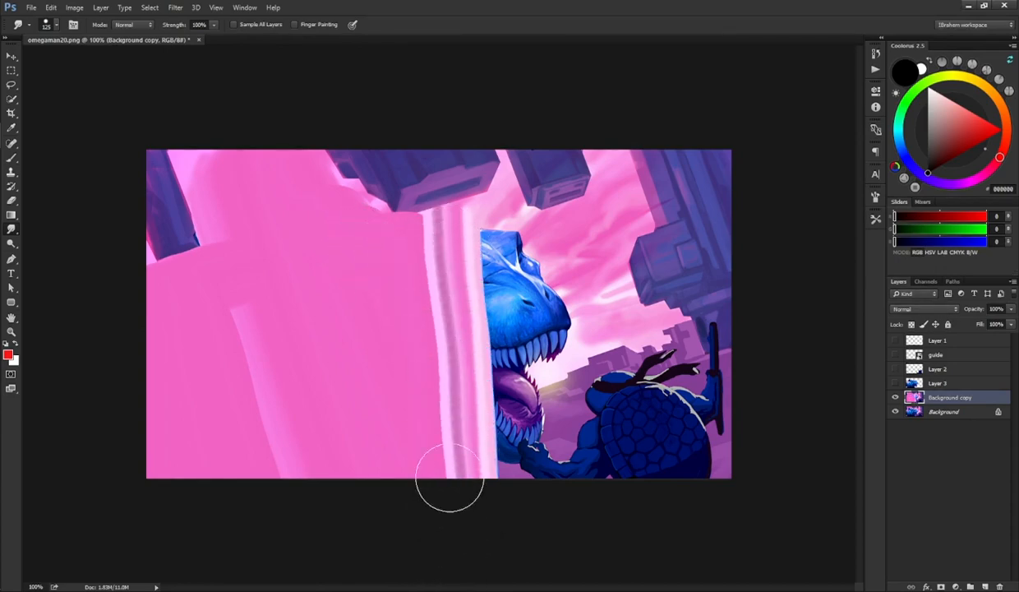
left_click_drag(475, 239, 518, 510)
left_click_drag(522, 210, 595, 505)
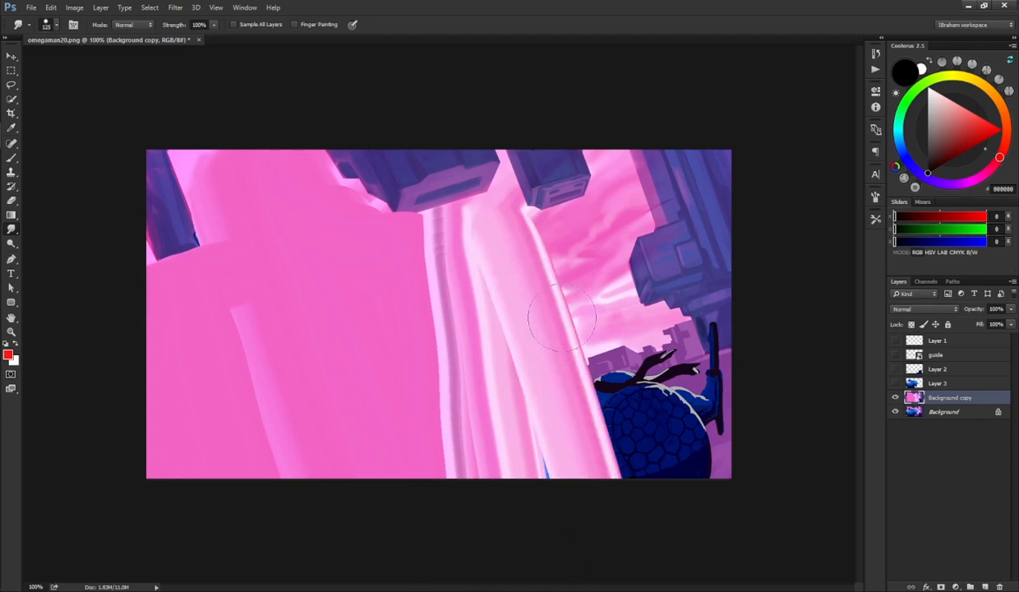
Step: Smudge over the turtle area in the lower right of the Background copy
left_click_drag(538, 260, 572, 327)
mouse_move(717, 431)
left_mouse_down()
mouse_move(564, 501)
mouse_move(612, 458)
mouse_move(549, 485)
left_mouse_up()
left_click_drag(705, 406, 526, 452)
mouse_move(528, 403)
left_mouse_down()
mouse_move(546, 510)
mouse_move(526, 502)
left_mouse_up()
mouse_move(632, 428)
left_mouse_down()
mouse_move(618, 406)
mouse_move(585, 418)
left_mouse_up()
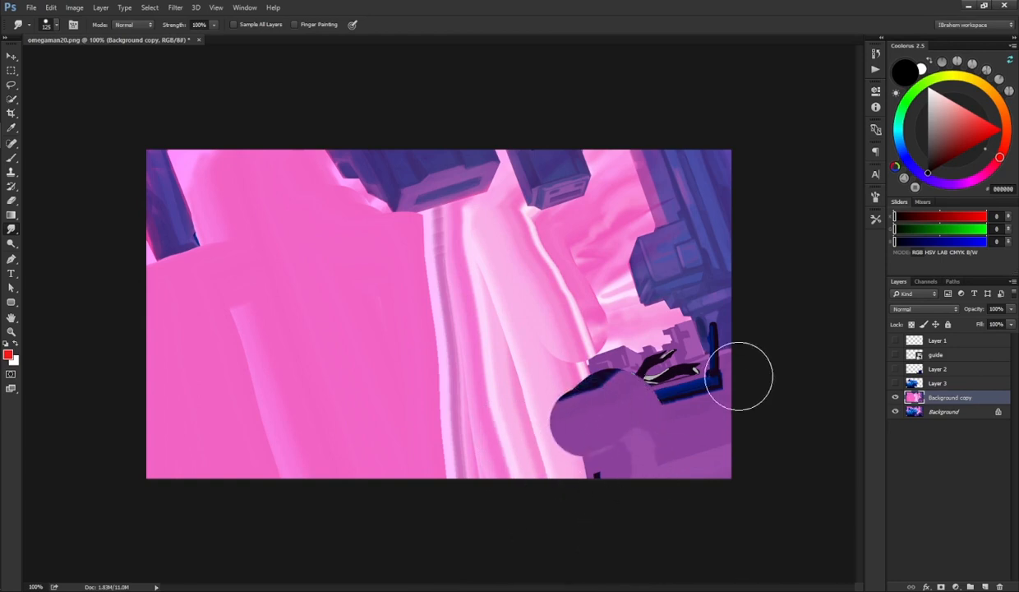
left_click_drag(723, 368, 577, 423)
Step: Reduce the smudge brush to 35 px and smudge the remaining turtle and staff edges downward
key("bracketleft")
key("bracketleft")
key("bracketleft")
key("bracketleft")
key("bracketleft")
key("bracketleft")
key("bracketleft")
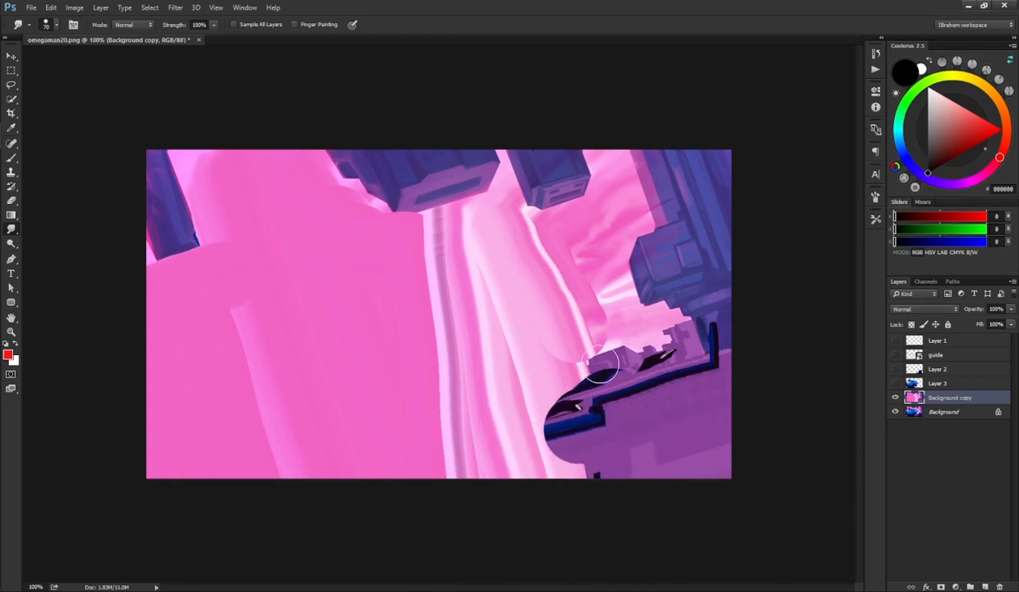
key("bracketleft")
key("bracketleft")
mouse_move(602, 369)
left_mouse_down()
mouse_move(620, 497)
mouse_move(619, 400)
mouse_move(642, 496)
mouse_move(651, 485)
left_mouse_up()
mouse_move(632, 362)
left_mouse_down()
mouse_move(666, 482)
mouse_move(673, 457)
mouse_move(688, 508)
left_mouse_up()
left_click_drag(665, 359, 706, 506)
mouse_move(686, 356)
left_mouse_down()
mouse_move(723, 484)
mouse_move(721, 415)
left_mouse_up()
left_click_drag(705, 368, 739, 357)
left_click_drag(710, 317, 713, 346)
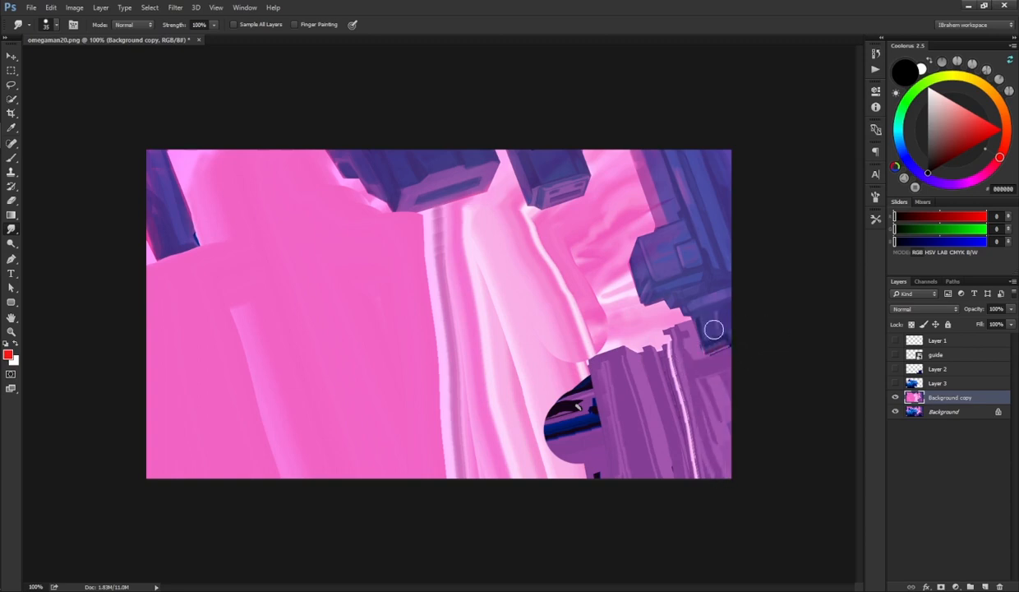
mouse_move(586, 379)
left_mouse_down()
mouse_move(595, 455)
mouse_move(558, 383)
mouse_move(577, 491)
left_mouse_up()
left_click_drag(541, 396, 564, 512)
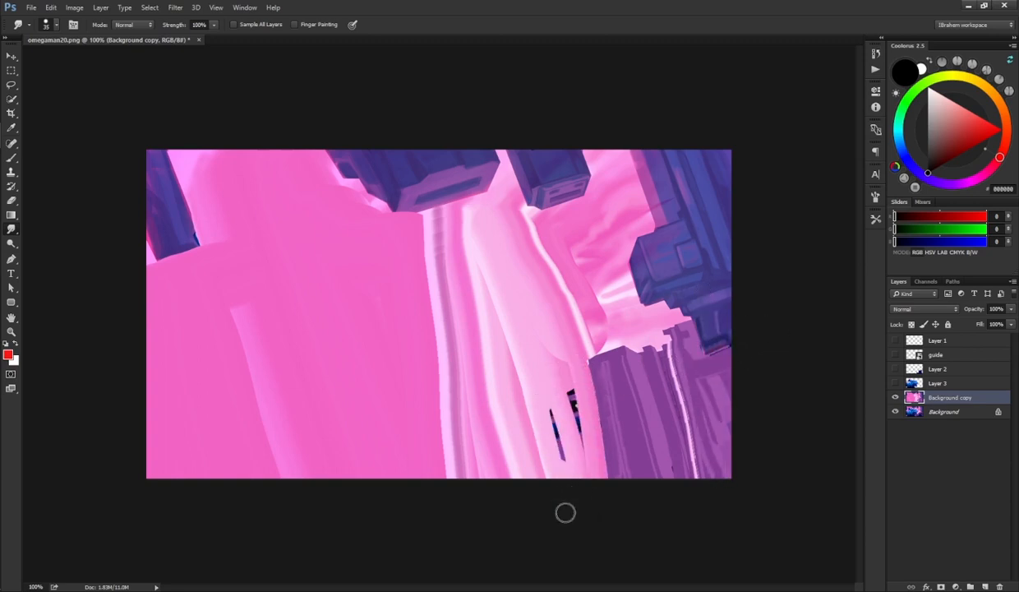
Step: Smudge horizontal strokes across the bottom of the Background copy, enlarging the brush to 70 px
mouse_move(601, 380)
left_mouse_down()
mouse_move(482, 404)
mouse_move(270, 470)
left_mouse_up()
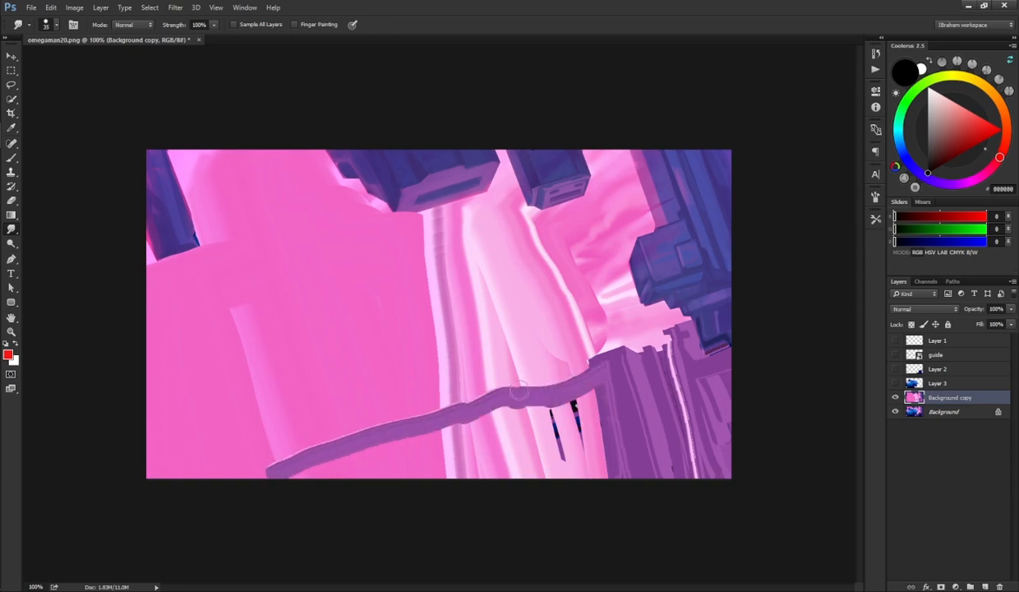
mouse_move(604, 382)
left_mouse_down()
mouse_move(433, 422)
mouse_move(341, 421)
mouse_move(142, 452)
left_mouse_up()
key("bracketright")
key("bracketright")
key("bracketright")
mouse_move(603, 403)
left_mouse_down()
mouse_move(382, 433)
mouse_move(234, 470)
left_mouse_up()
mouse_move(648, 402)
left_mouse_down()
mouse_move(416, 471)
mouse_move(411, 448)
mouse_move(294, 457)
mouse_move(171, 439)
mouse_move(183, 468)
mouse_move(163, 456)
mouse_move(207, 471)
mouse_move(244, 414)
mouse_move(145, 412)
left_mouse_up()
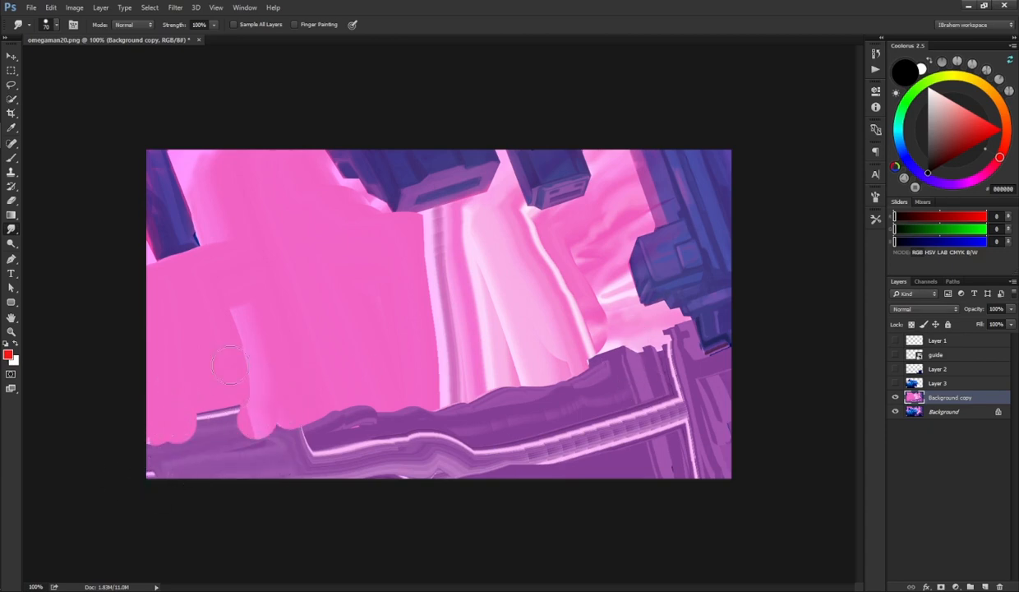
Step: Show the character layers and toggle Background copy's visibility to compare the smudged background
left_click(895, 369)
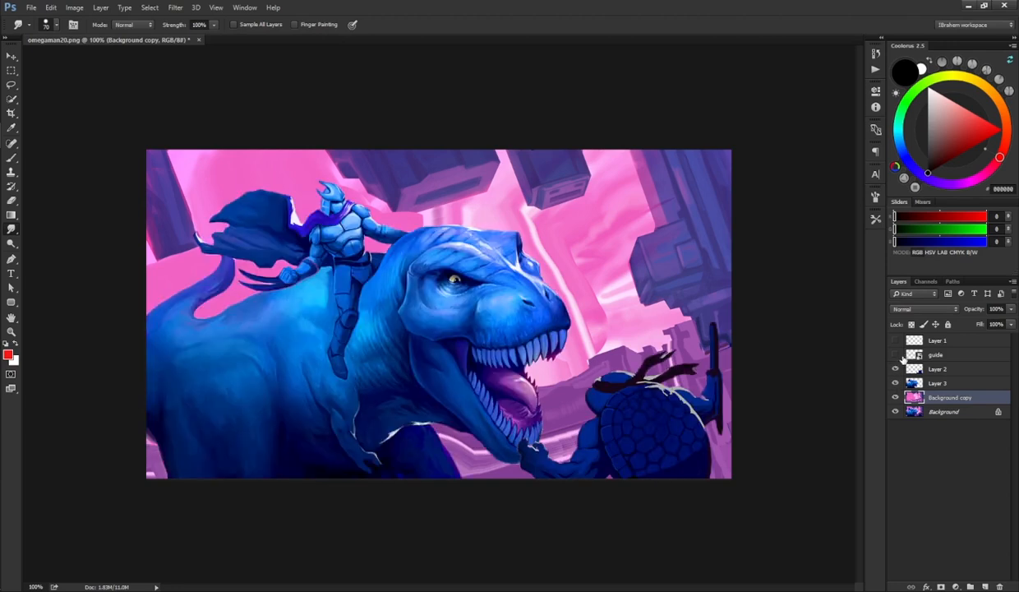
left_click(895, 398)
left_click(895, 398)
left_click(895, 397)
left_click(895, 398)
left_click(895, 398)
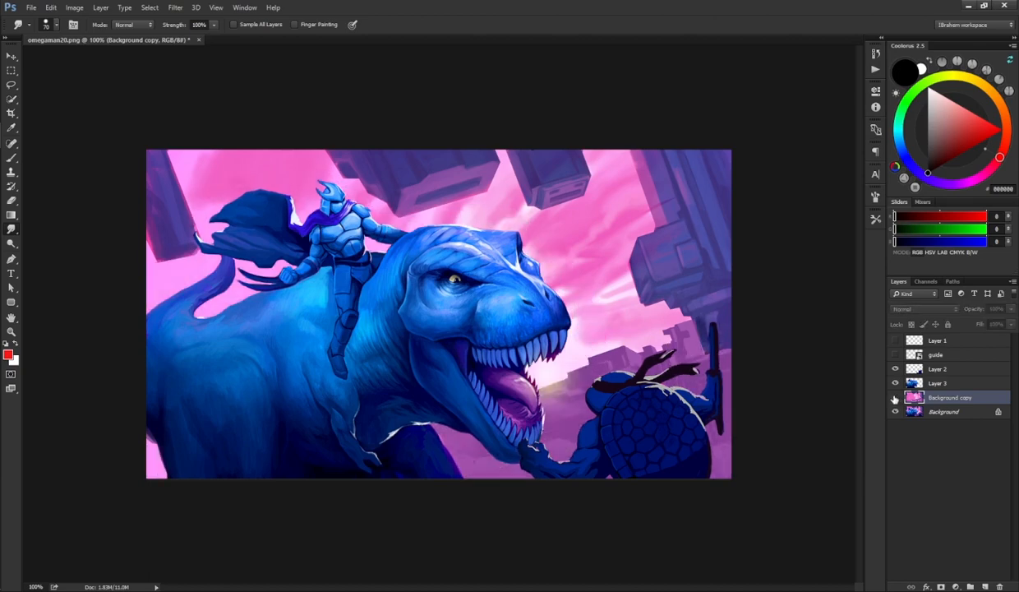
left_click(895, 398)
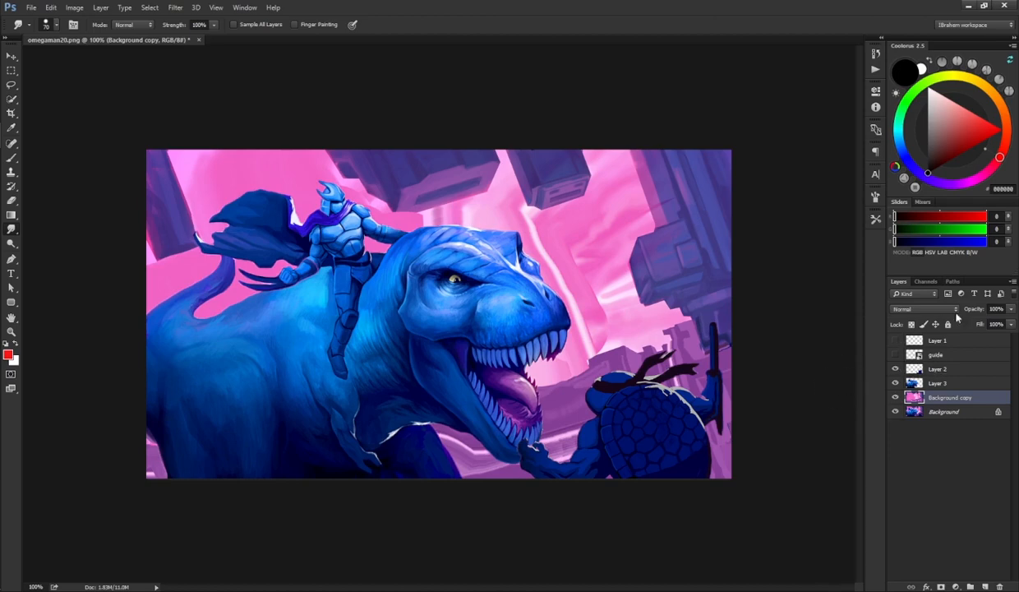
Step: Show the guide layer, make Layer 3 active, and hide Layer 2
left_click(895, 354)
left_click(914, 383)
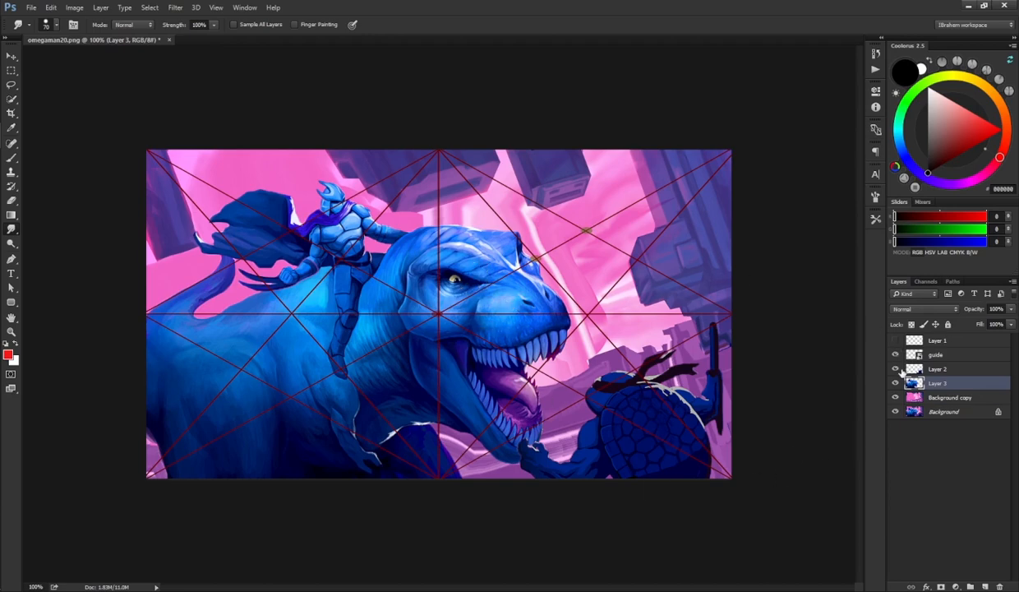
left_click(896, 370)
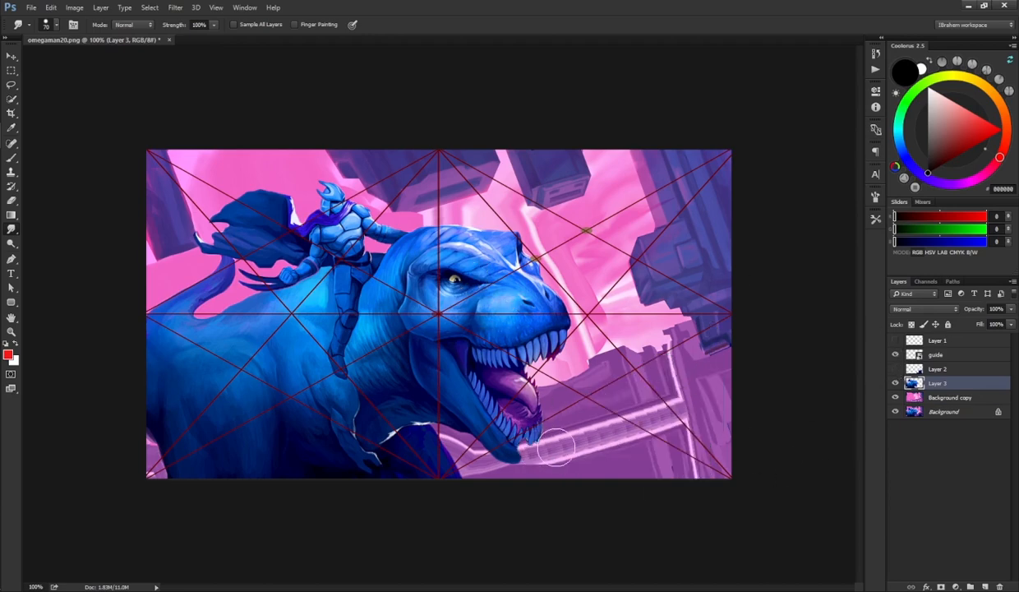
Step: Switch to the Brush tool and sample dark blue colours from the dinosaur's lower jaw
key("b")
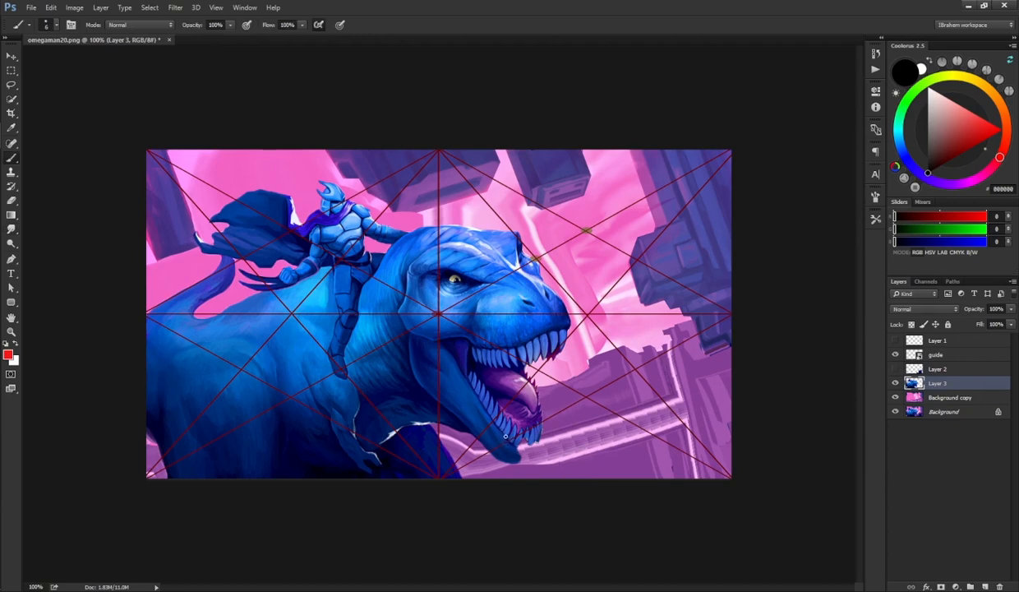
left_click(523, 448, "alt")
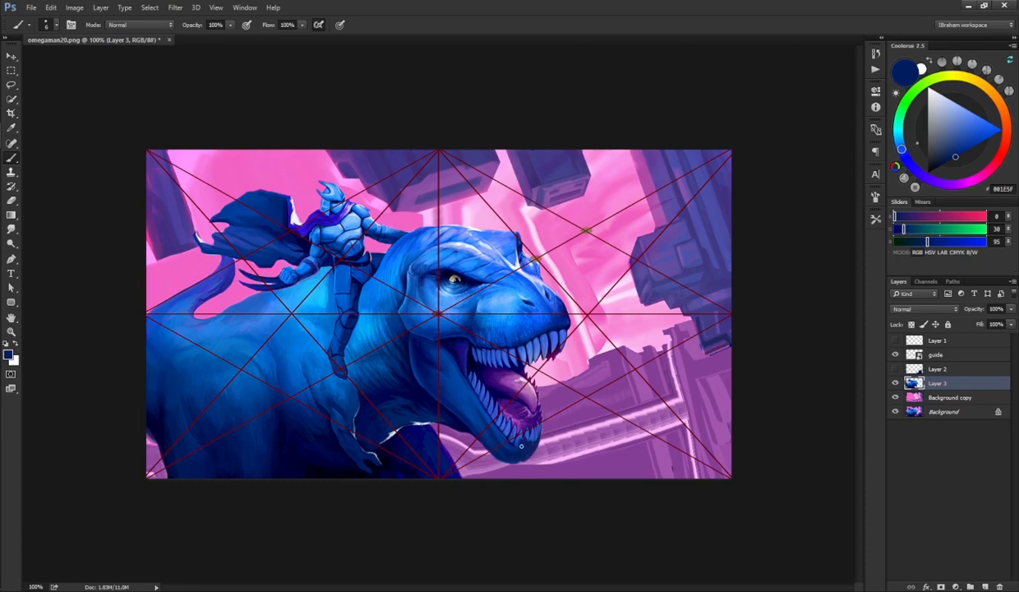
left_click(524, 440, "alt")
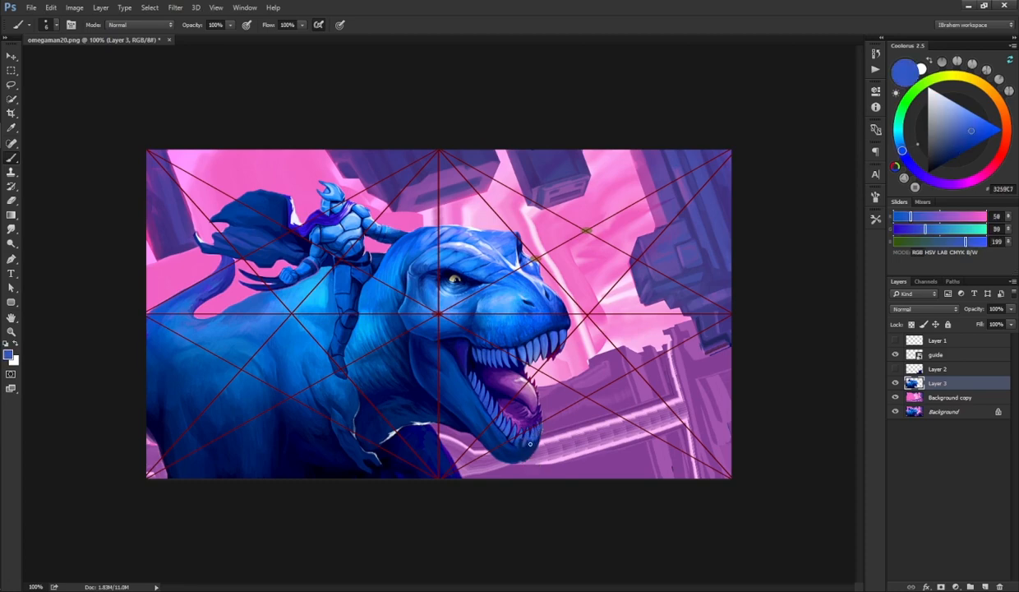
left_click(536, 447, "alt")
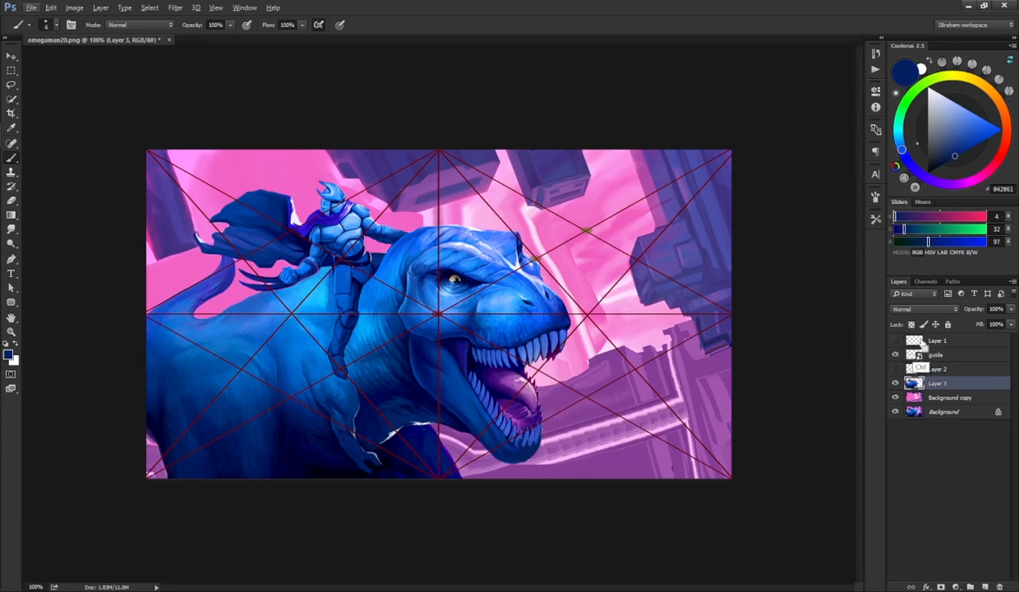
Step: Free-transform Layer 3 to enlarge and skew the dinosaur and rider toward the guide lines, then commit
key("ctrl+t")
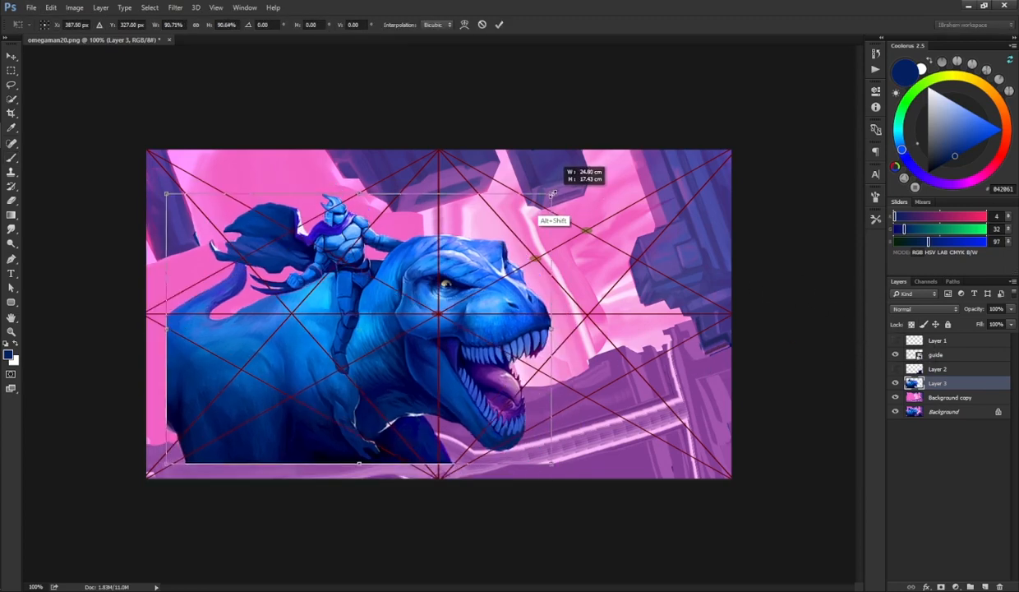
left_click_drag(569, 179, 517, 257)
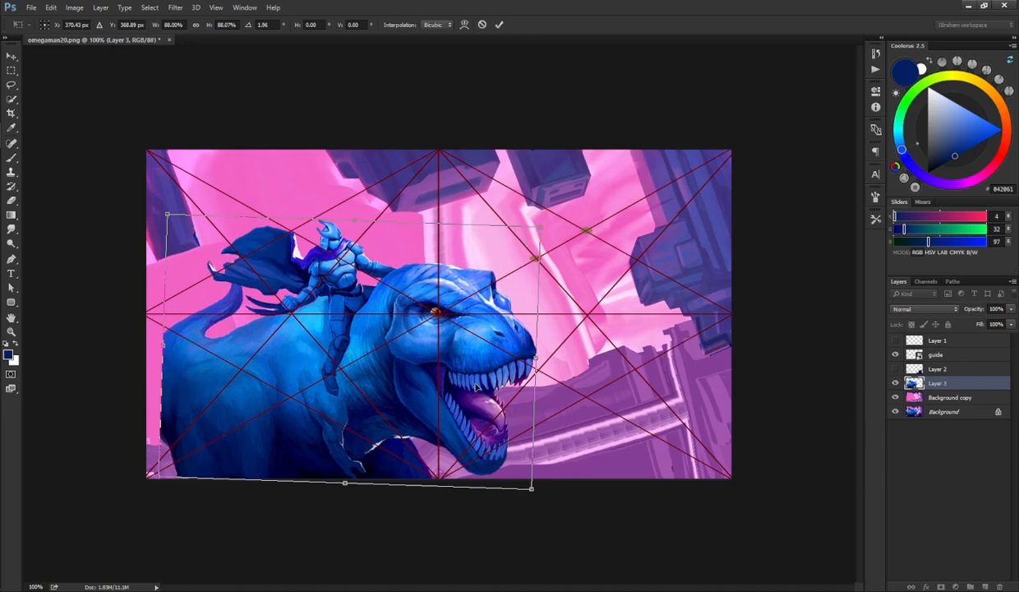
left_click_drag(493, 422, 492, 418)
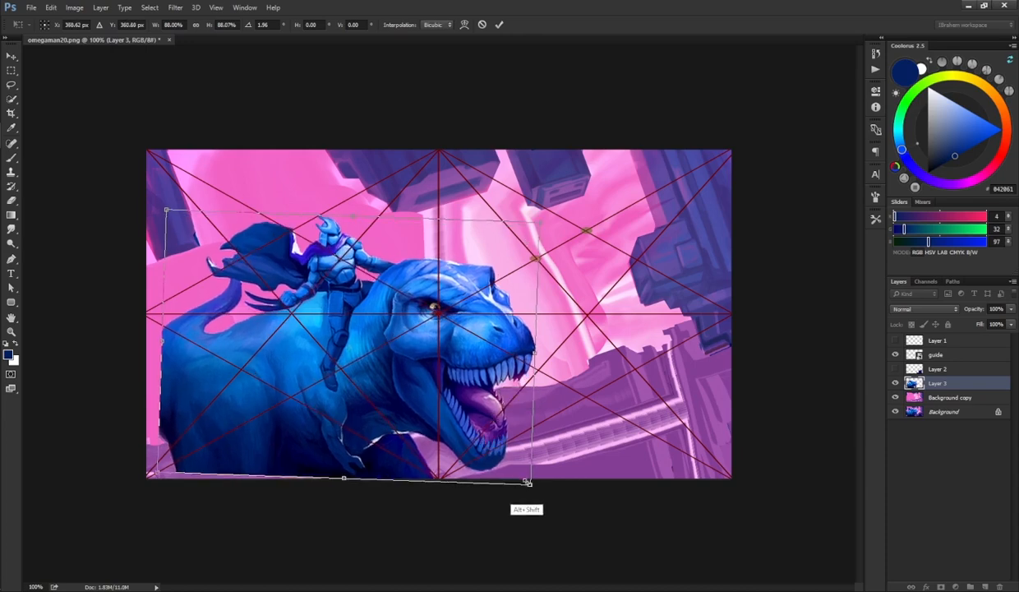
left_click_drag(528, 483, 523, 480)
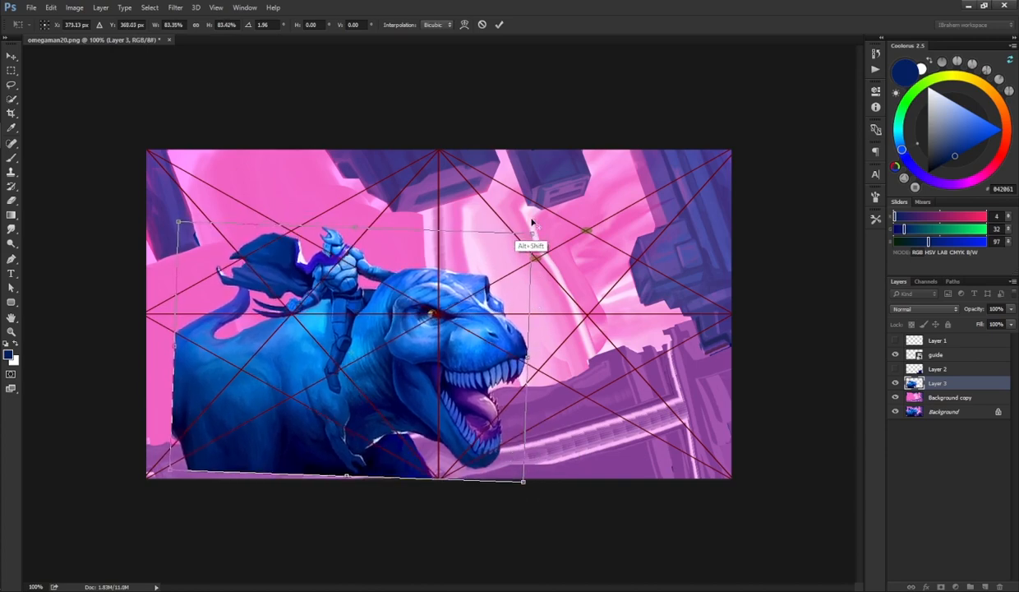
left_click_drag(533, 231, 536, 230)
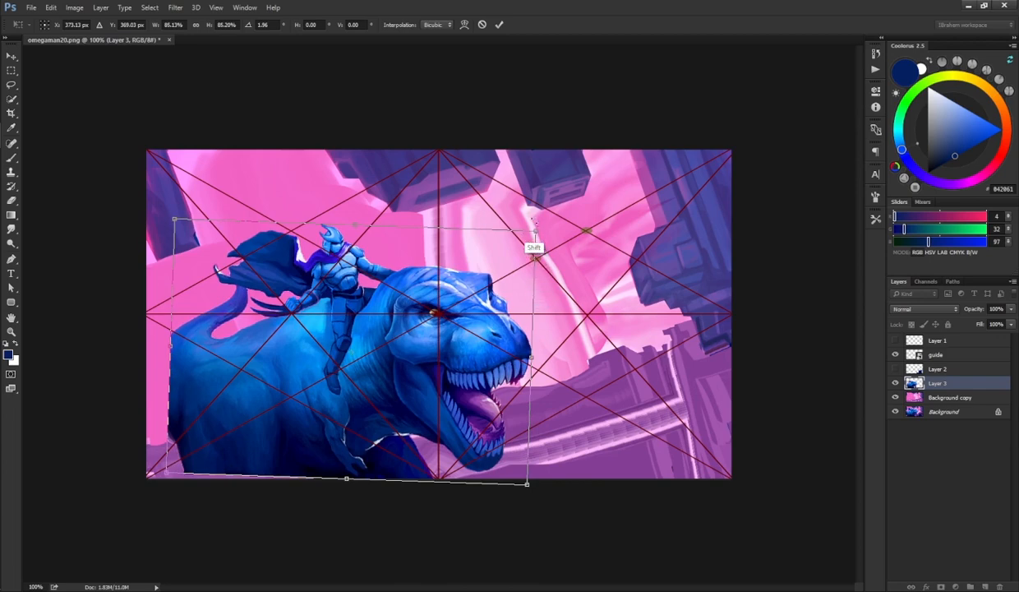
left_click_drag(536, 230, 551, 220)
left_click_drag(502, 278, 502, 266)
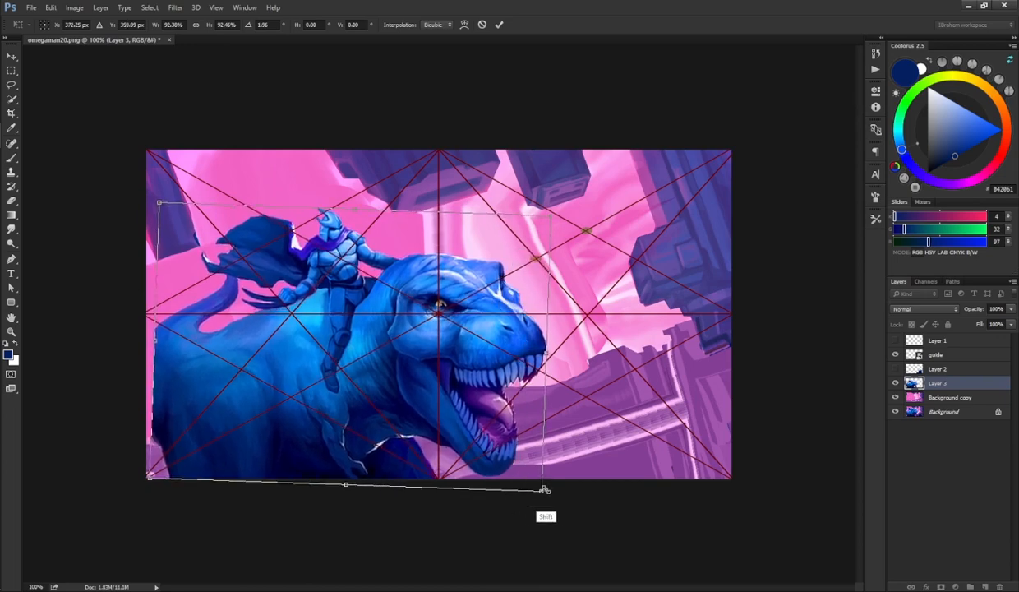
left_click_drag(543, 489, 517, 451)
key("Return")
Step: Smudge the dinosaur's tail and lower body edges on Layer 3
key("b")
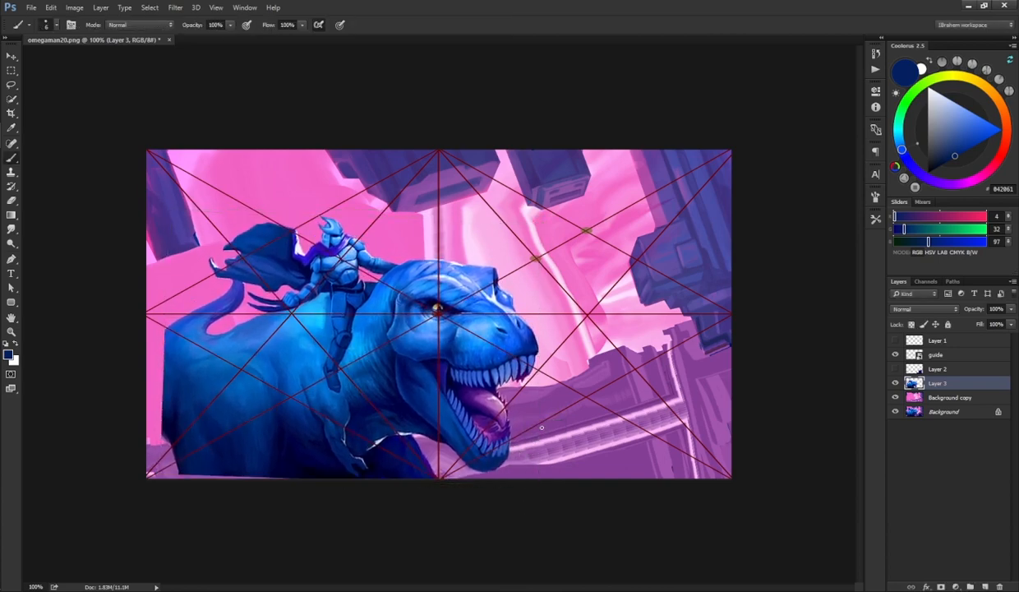
key("r")
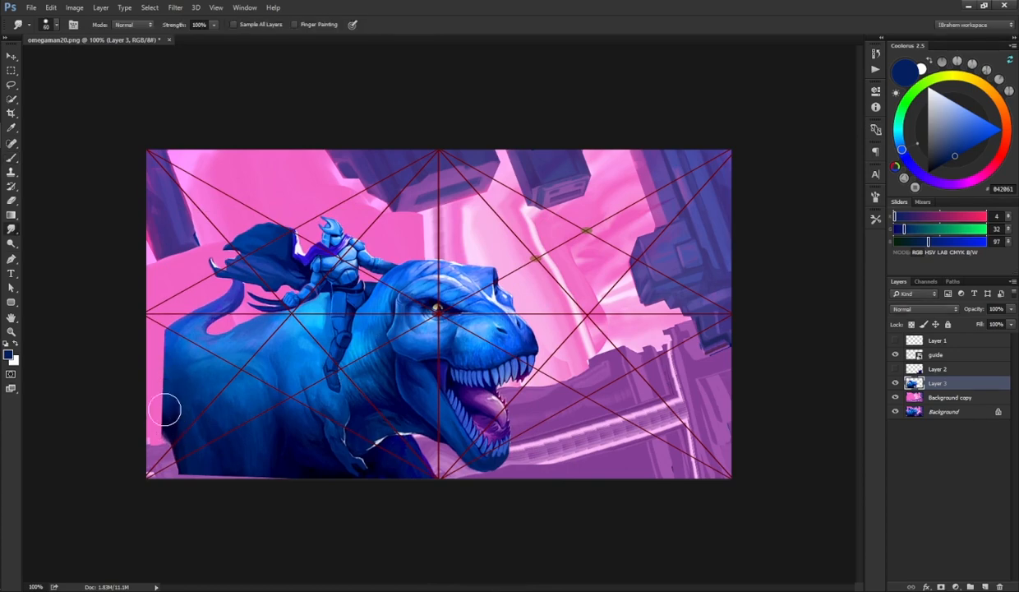
mouse_move(163, 420)
left_mouse_down()
mouse_move(164, 340)
mouse_move(158, 380)
mouse_move(169, 338)
mouse_move(182, 329)
mouse_move(159, 355)
mouse_move(162, 401)
left_mouse_up()
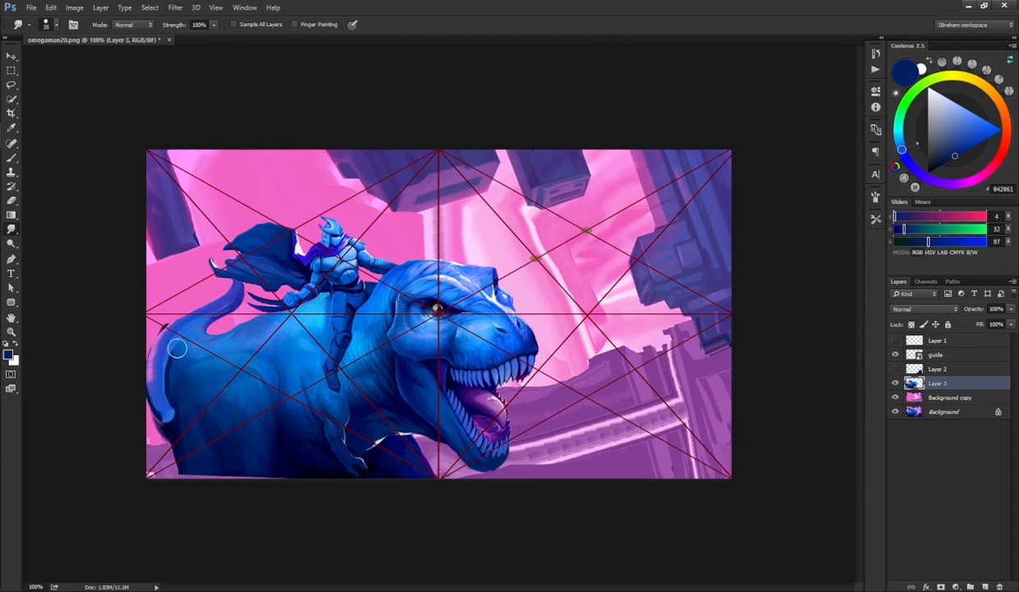
mouse_move(177, 349)
left_mouse_down()
mouse_move(160, 404)
mouse_move(166, 421)
mouse_move(161, 406)
mouse_move(178, 405)
mouse_move(161, 362)
left_mouse_up()
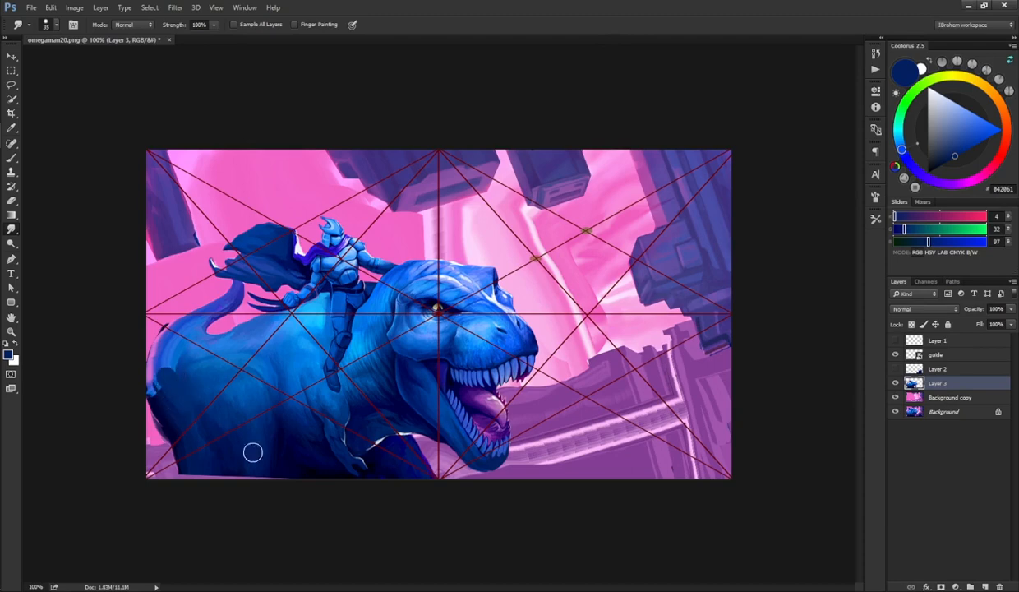
mouse_move(195, 450)
left_mouse_down()
mouse_move(191, 474)
mouse_move(221, 474)
mouse_move(262, 500)
left_mouse_up()
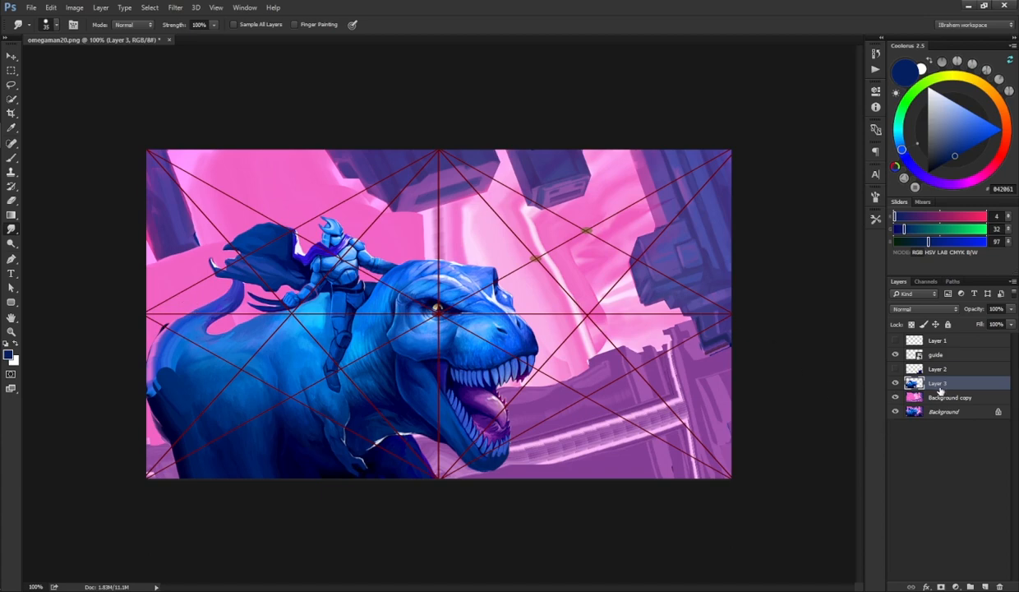
Step: Make Layer 2 active and free-transform the turtle, distorting its corners to enlarge it, then commit
left_click(922, 369)
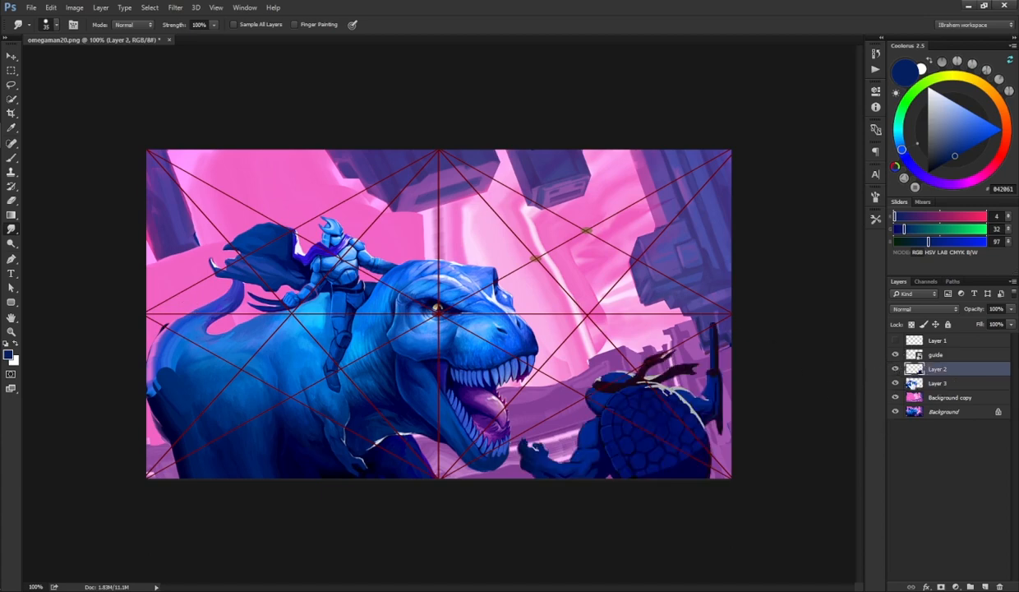
key("ctrl+t")
mouse_move(722, 321)
left_mouse_down()
mouse_move(743, 306)
mouse_move(725, 337)
left_mouse_up()
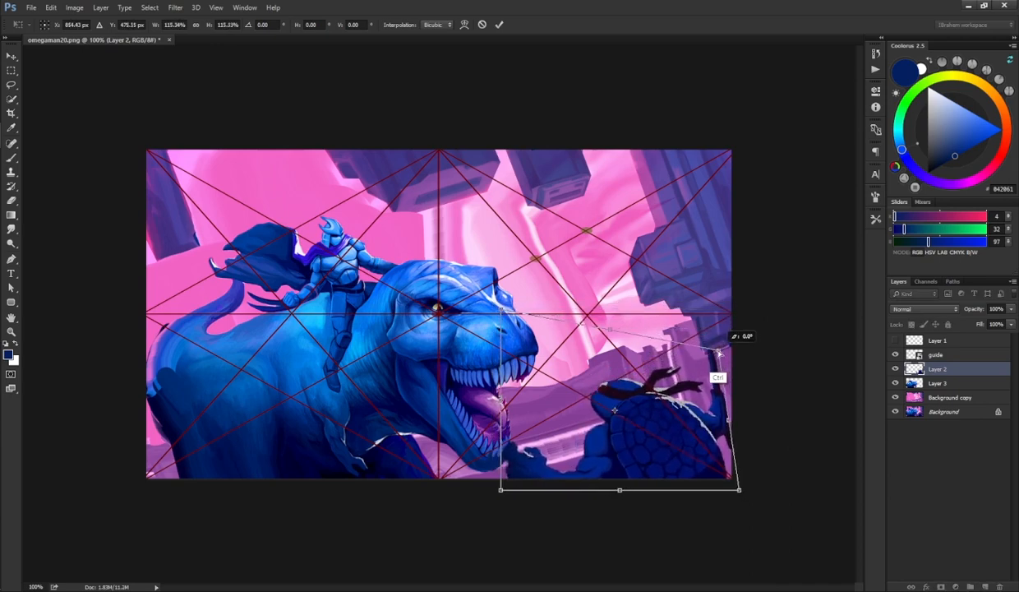
mouse_move(704, 370)
left_mouse_down()
mouse_move(715, 348)
mouse_move(674, 350)
mouse_move(713, 361)
mouse_move(718, 339)
mouse_move(698, 363)
left_mouse_up()
left_click_drag(621, 324, 621, 317)
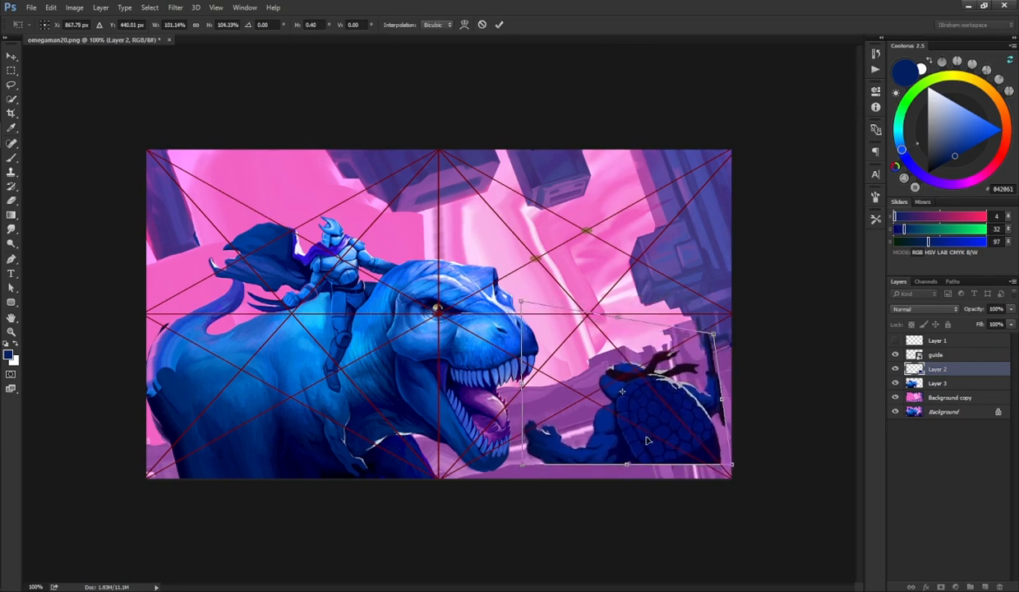
left_click_drag(627, 466, 633, 467)
left_click_drag(668, 422, 667, 427)
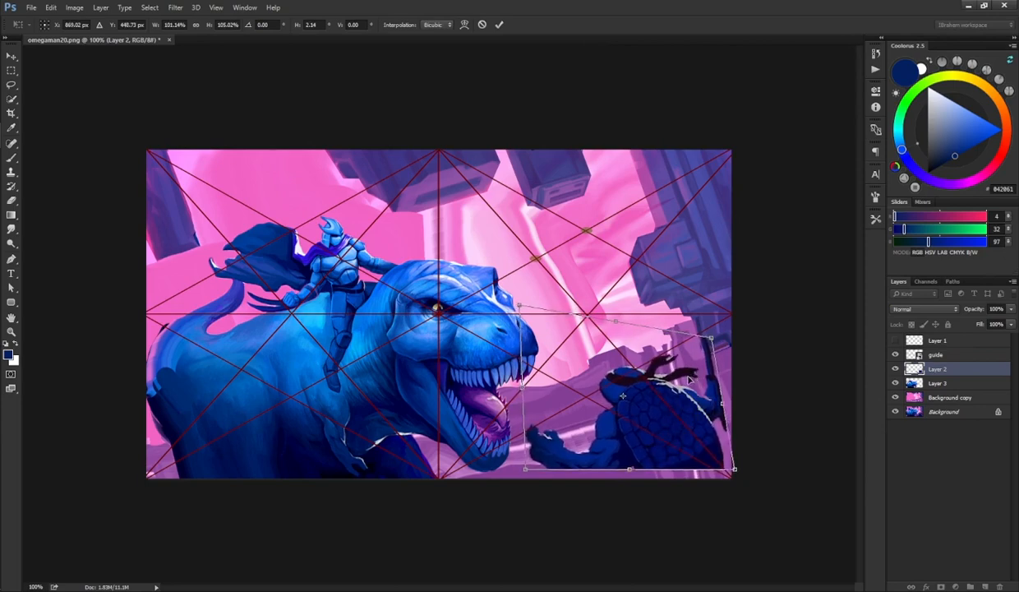
key("Return")
Step: Make Layer 3 active and free-transform the dinosaur again, rotating and stretching it taller, then commit
key("r")
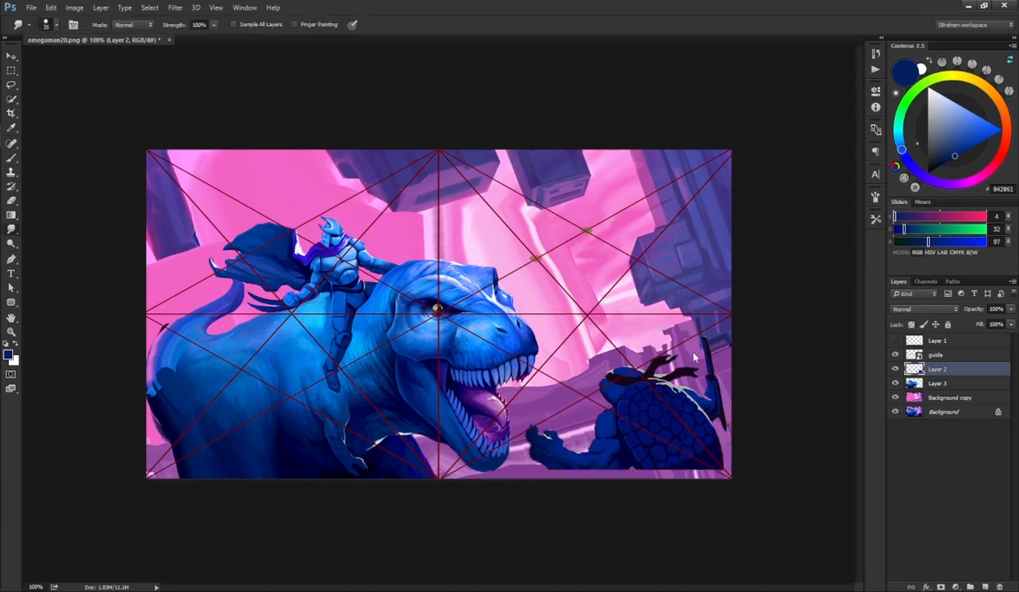
left_click(941, 384)
key("ctrl+t")
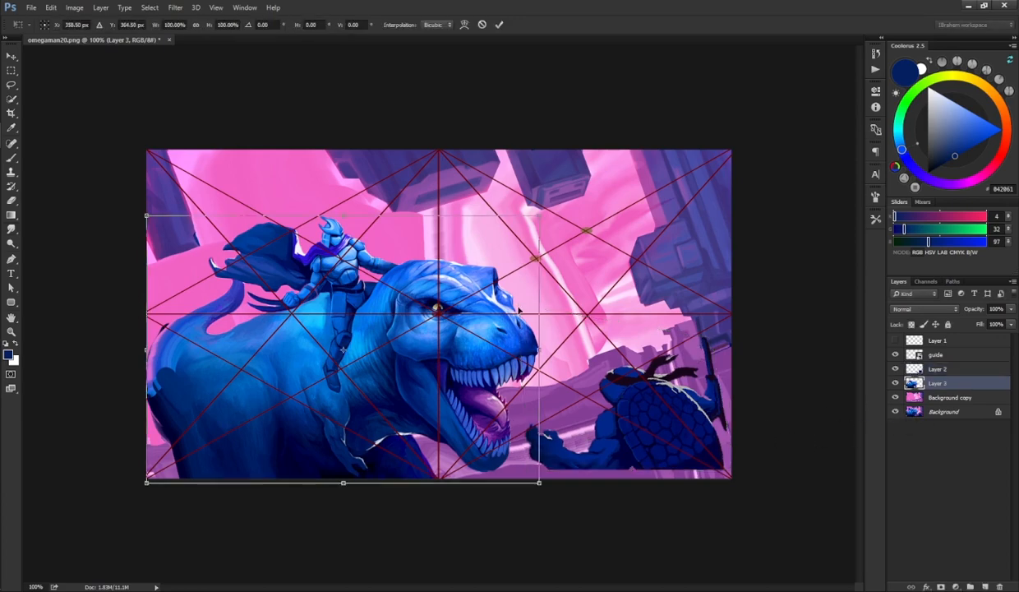
left_click_drag(526, 314, 579, 291)
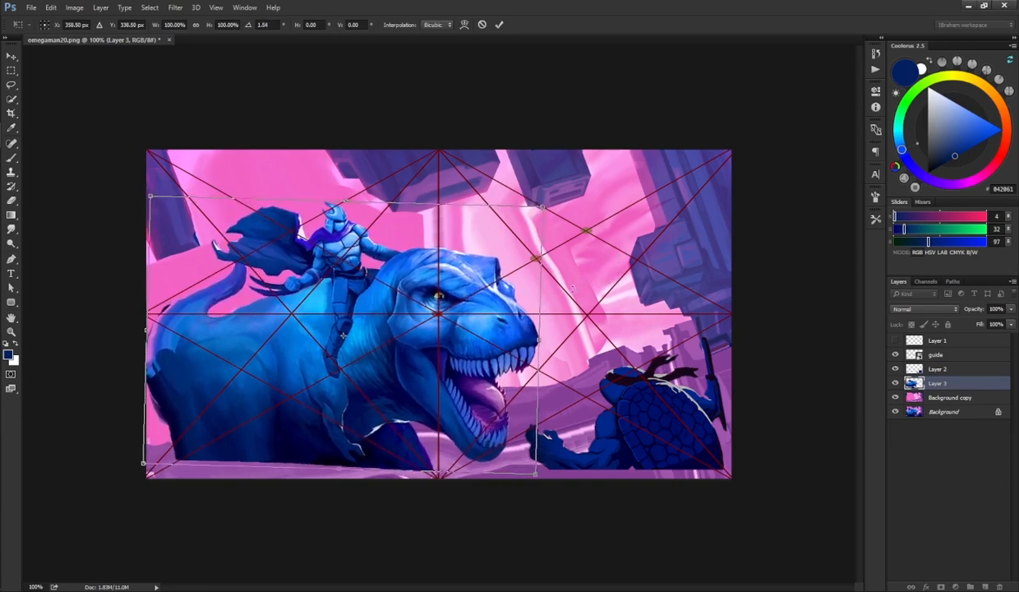
left_click_drag(543, 209, 545, 186)
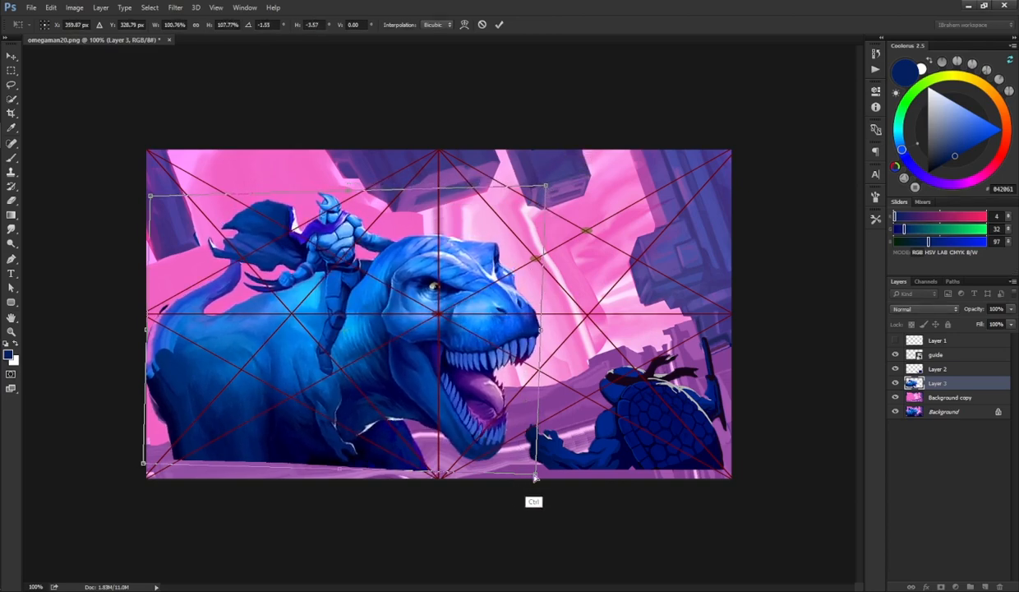
left_click_drag(531, 475, 534, 478)
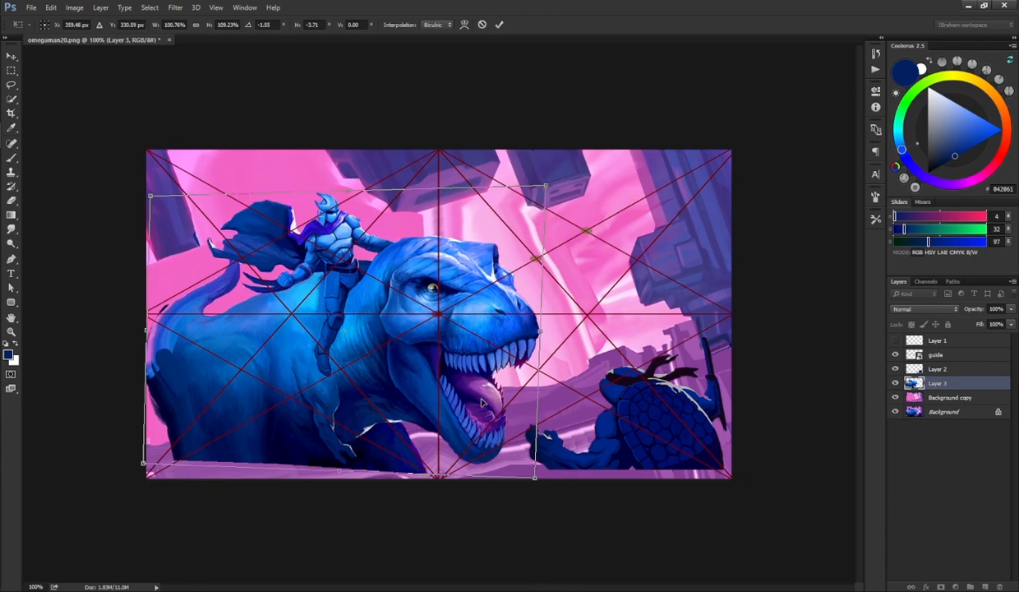
left_click_drag(483, 402, 502, 403)
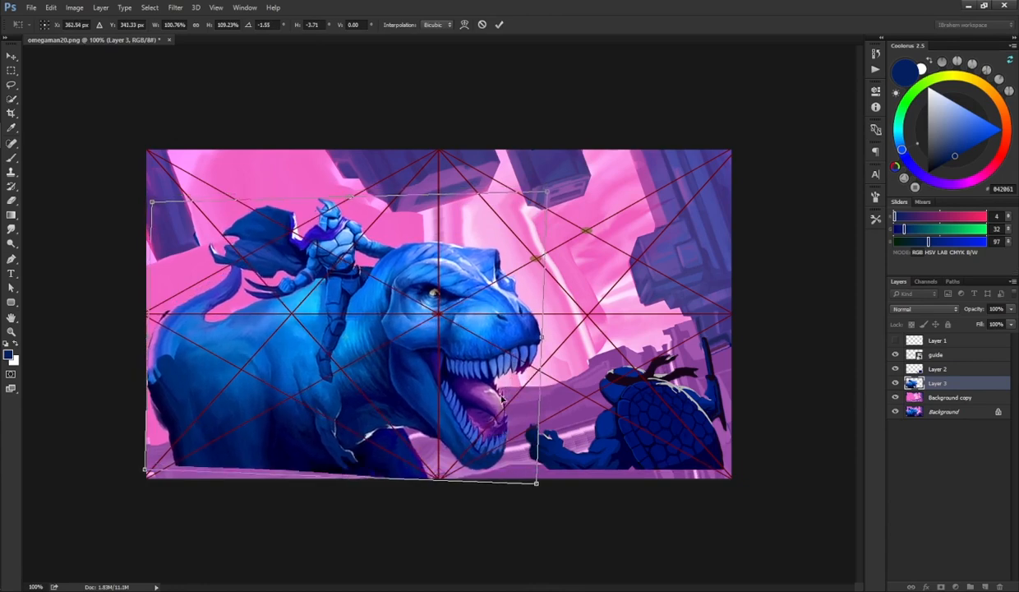
key("Return")
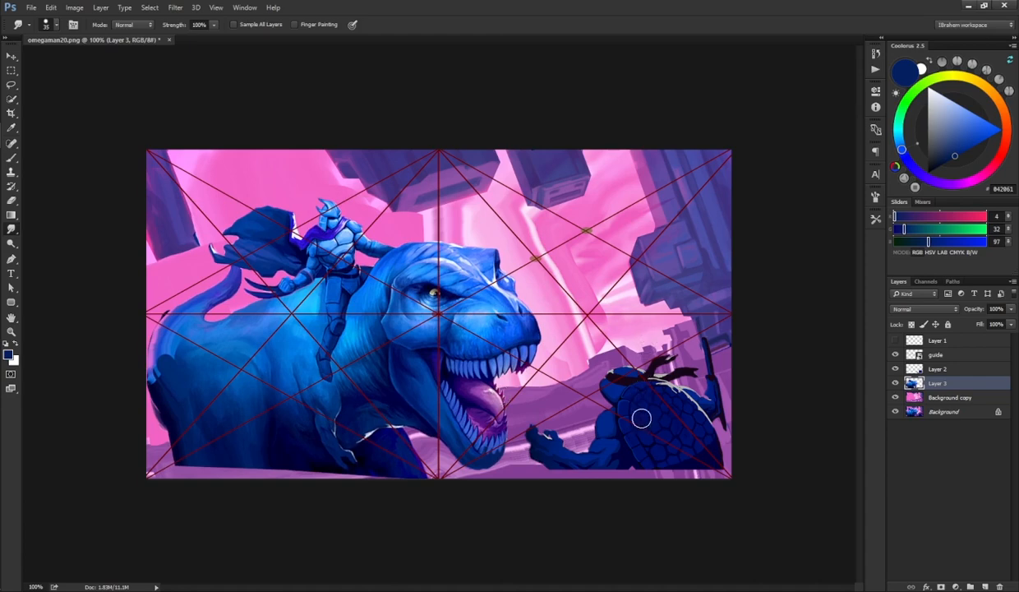
Step: Scale down the turtle on Layer 2 and move it slightly upward
left_click(641, 448, "ctrl")
key("ctrl+t")
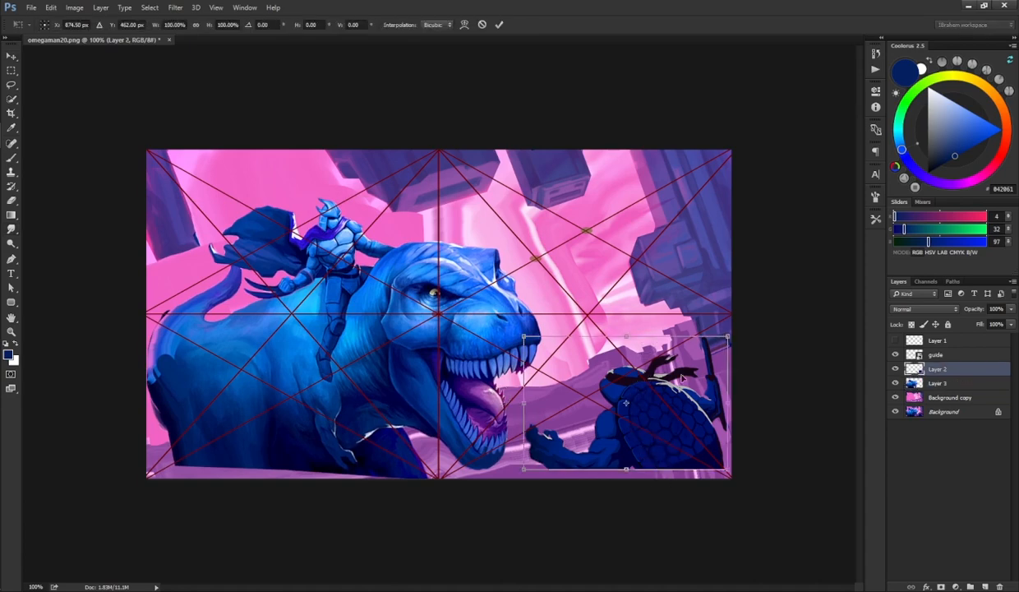
left_click_drag(728, 337, 719, 363)
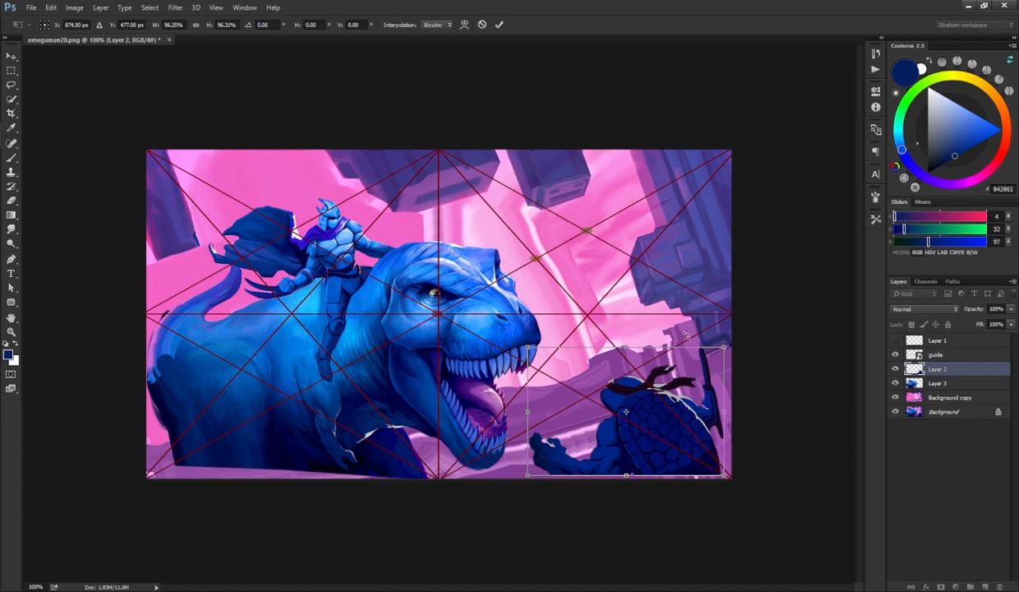
left_click_drag(720, 356, 716, 359)
key("Return")
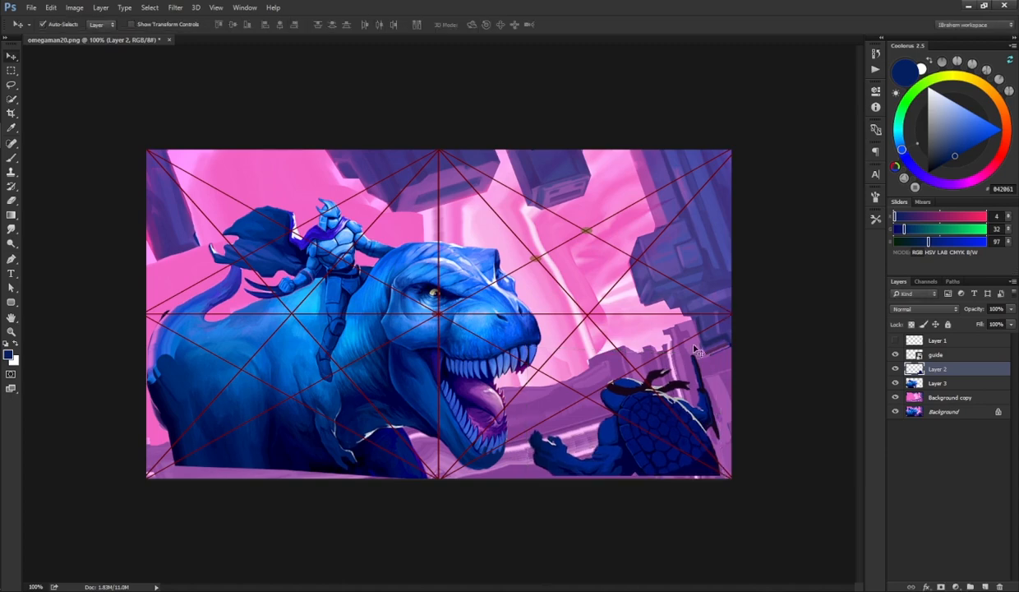
left_click_drag(658, 436, 665, 414)
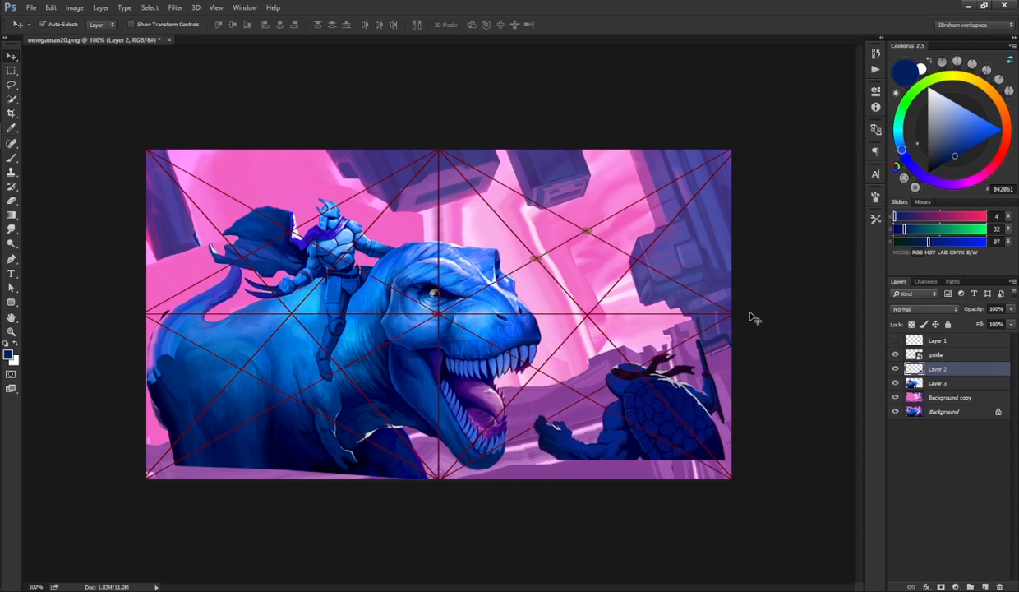
Step: Smudge the turtle's lower edges on Layer 2 with short strokes
key("r")
mouse_move(665, 464)
left_mouse_down()
mouse_move(690, 460)
mouse_move(707, 476)
mouse_move(702, 462)
mouse_move(716, 456)
mouse_move(709, 485)
mouse_move(661, 461)
mouse_move(654, 495)
left_mouse_up()
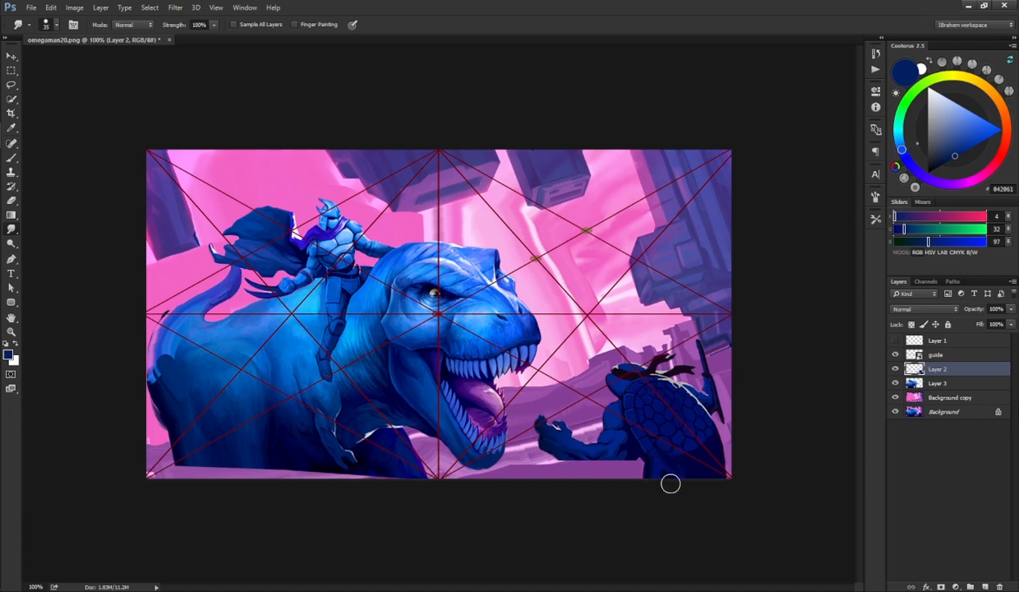
mouse_move(577, 460)
left_mouse_down()
mouse_move(629, 457)
mouse_move(596, 462)
mouse_move(630, 447)
left_mouse_up()
mouse_move(587, 477)
left_mouse_down()
mouse_move(621, 483)
mouse_move(632, 459)
mouse_move(646, 464)
mouse_move(632, 464)
mouse_move(637, 486)
left_mouse_up()
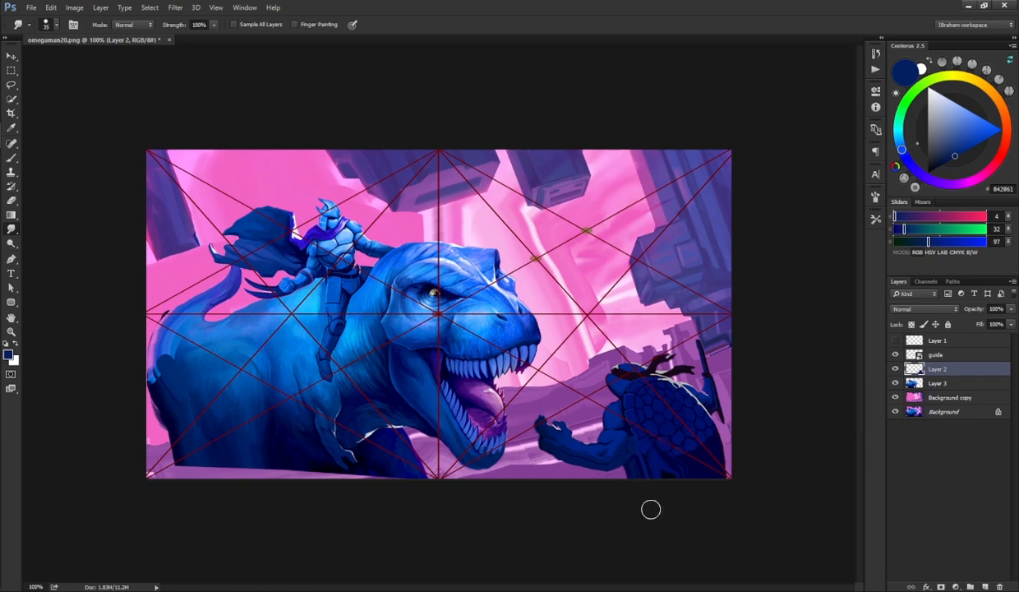
Step: Make Layer 3 active and smudge the dinosaur's belly and bottom edge with horizontal strokes
key("e")
left_click(875, 218)
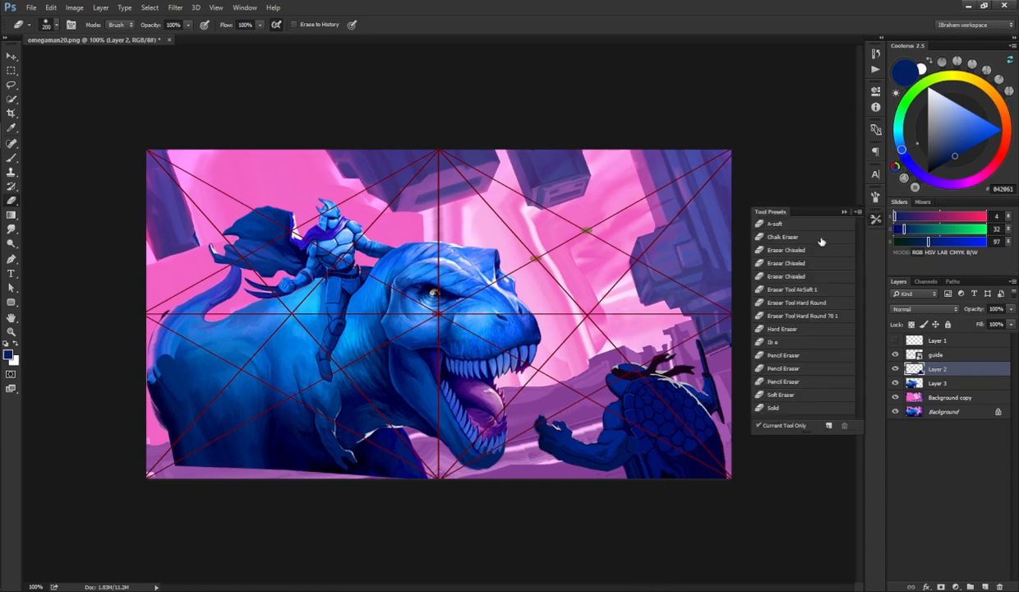
left_click(780, 231)
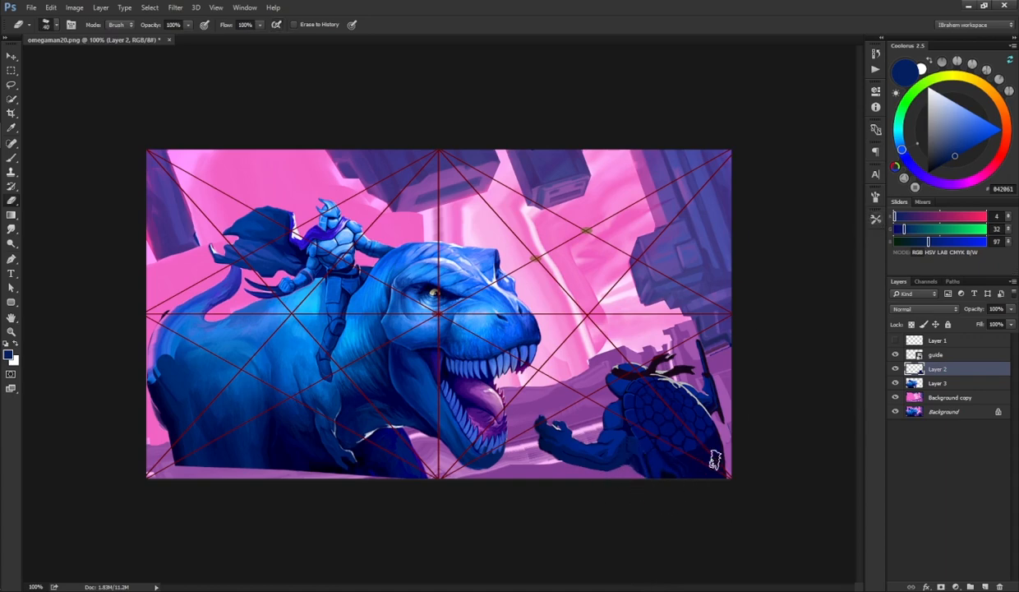
left_click(244, 432, "ctrl")
key("r")
mouse_move(187, 451)
left_mouse_down()
mouse_move(218, 519)
mouse_move(193, 455)
mouse_move(231, 494)
mouse_move(250, 491)
mouse_move(266, 462)
mouse_move(284, 506)
left_mouse_up()
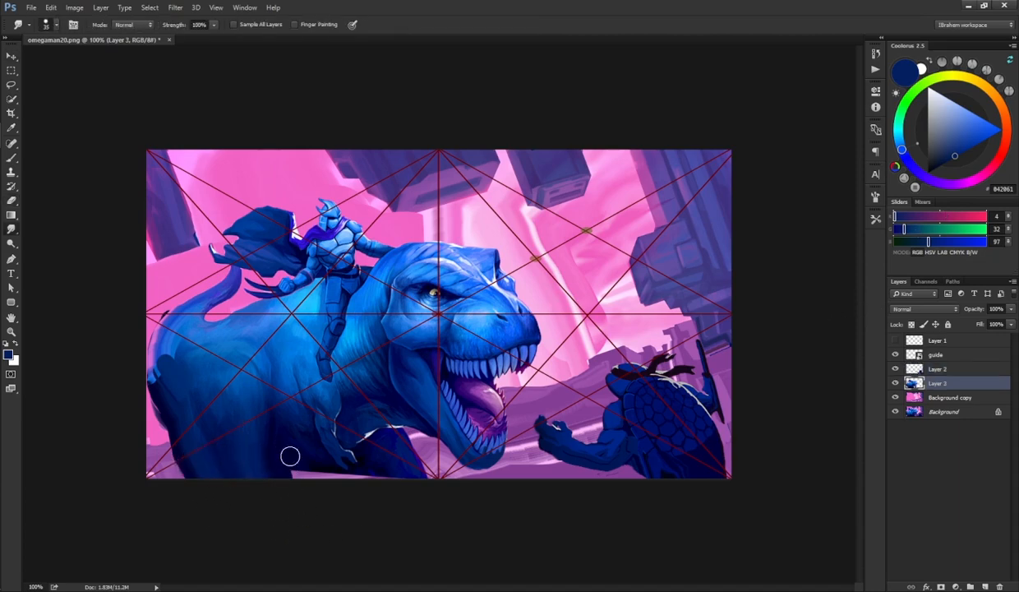
mouse_move(285, 448)
left_mouse_down()
mouse_move(305, 484)
mouse_move(307, 471)
mouse_move(332, 470)
mouse_move(357, 488)
mouse_move(340, 472)
mouse_move(376, 480)
left_mouse_up()
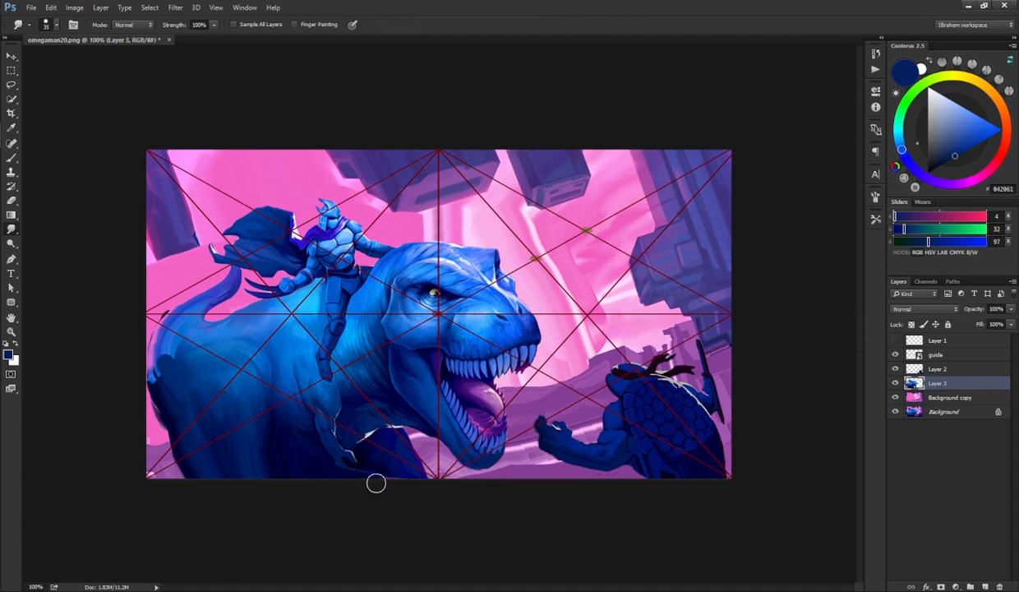
mouse_move(337, 448)
left_mouse_down()
mouse_move(353, 471)
mouse_move(378, 471)
mouse_move(399, 495)
left_mouse_up()
left_click_drag(366, 463, 331, 499)
key("l")
mouse_move(277, 493)
left_mouse_down()
mouse_move(277, 458)
mouse_move(318, 460)
mouse_move(329, 496)
left_mouse_up()
key("ctrl+d")
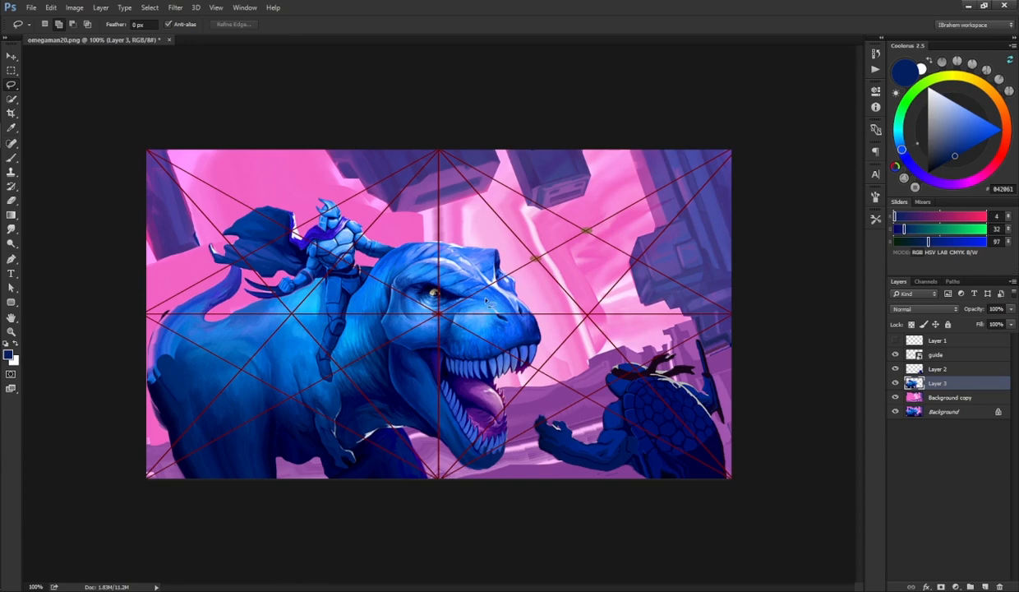
Step: Hide the guide layer and add a new layer above Layer 3, switching to the Brush tool
key("v")
left_click(897, 354)
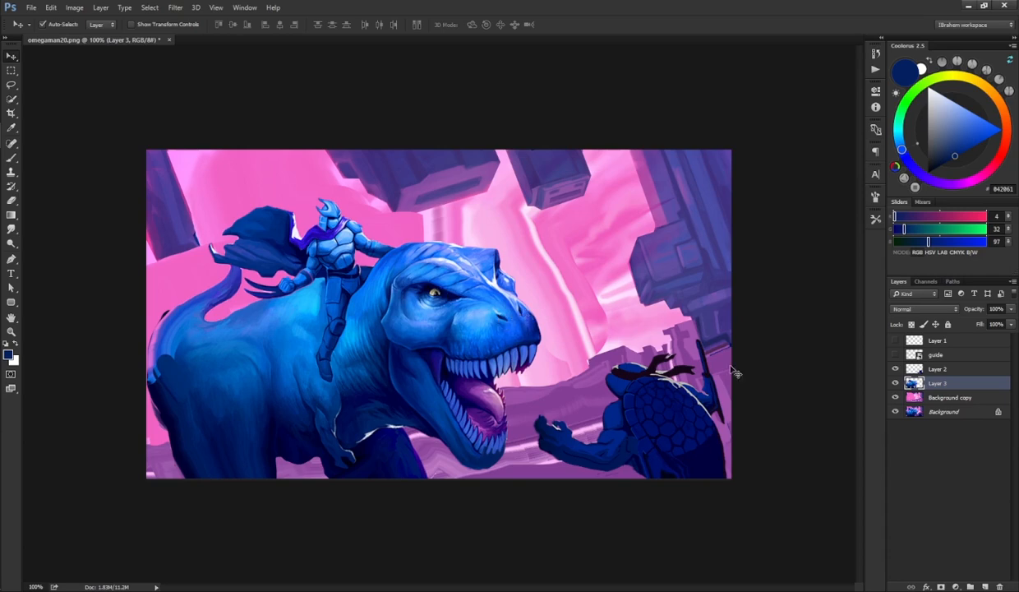
left_click(985, 586)
key("b")
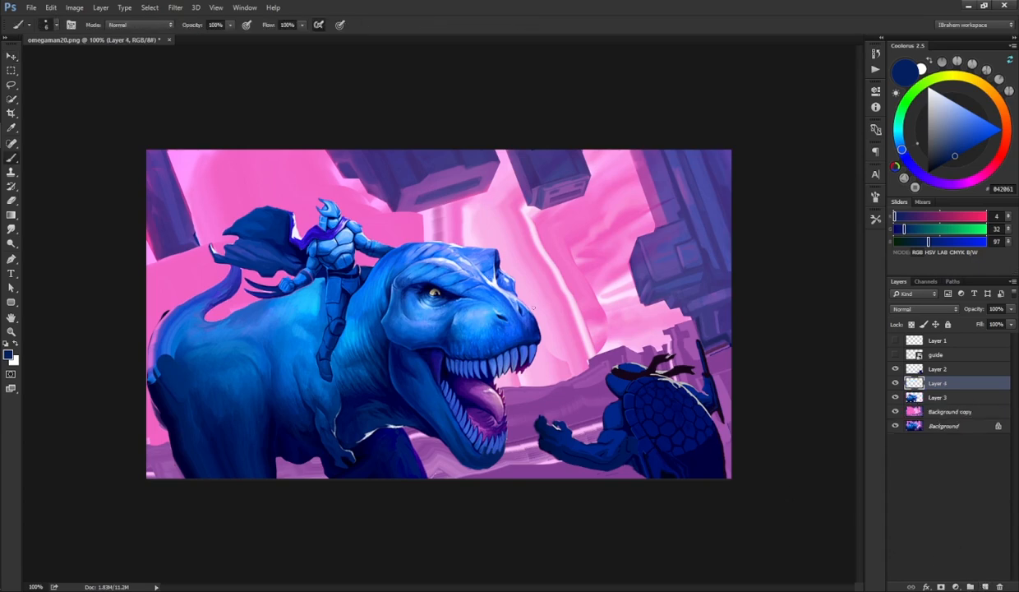
key("d")
key("x")
key("x")
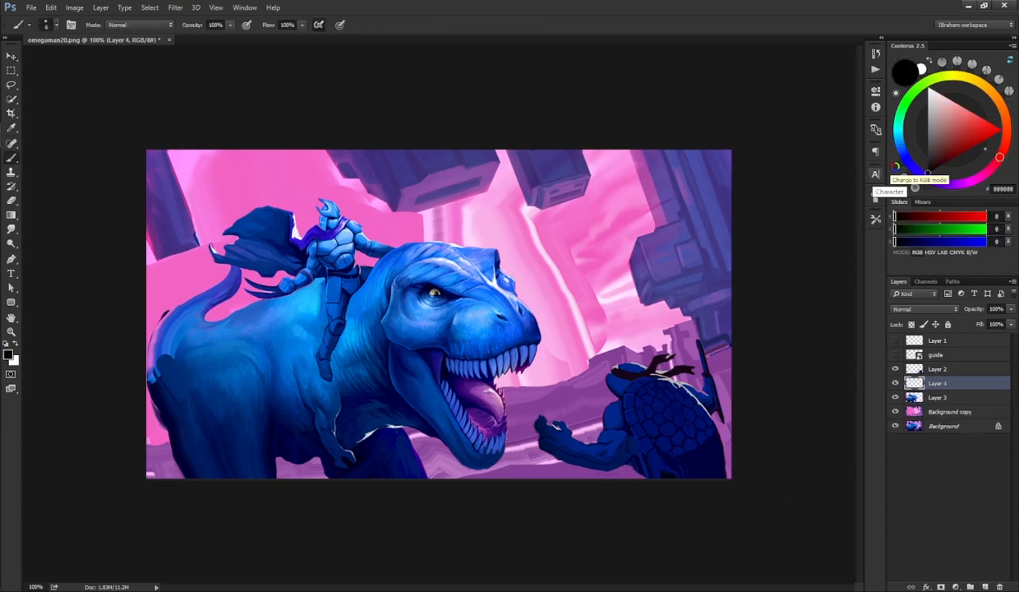
key("ctrl+z")
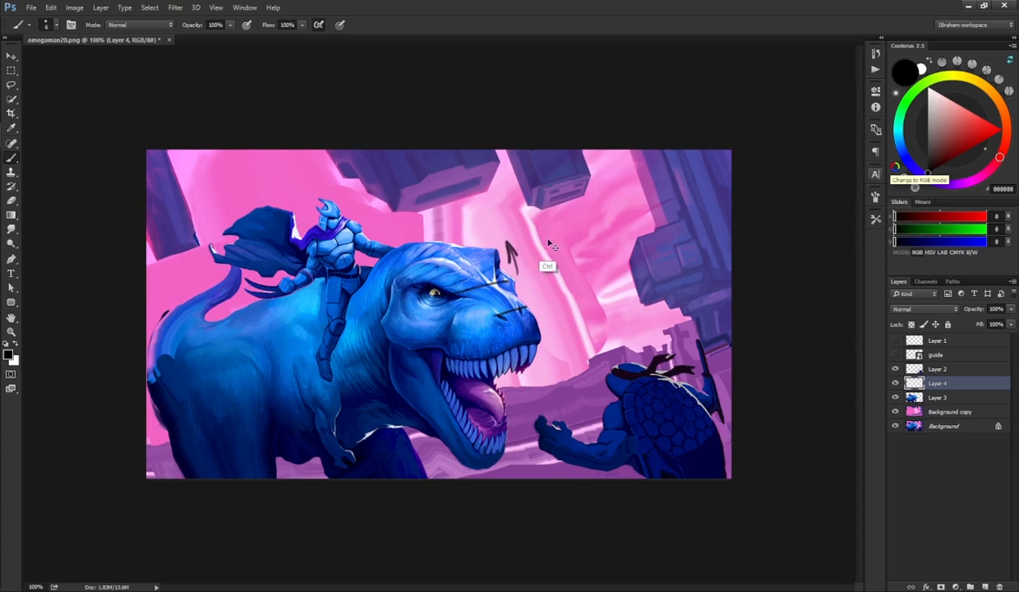
key("ctrl+z")
key("ctrl+alt+z")
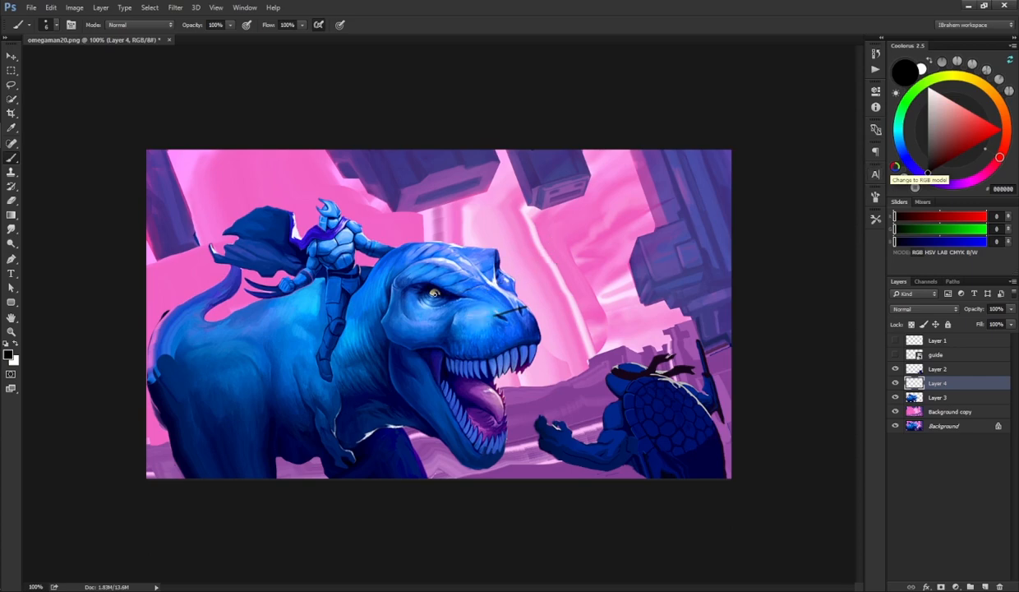
left_click_drag(445, 287, 503, 259)
key("ctrl+z")
left_click_drag(444, 288, 503, 259)
key("Delete")
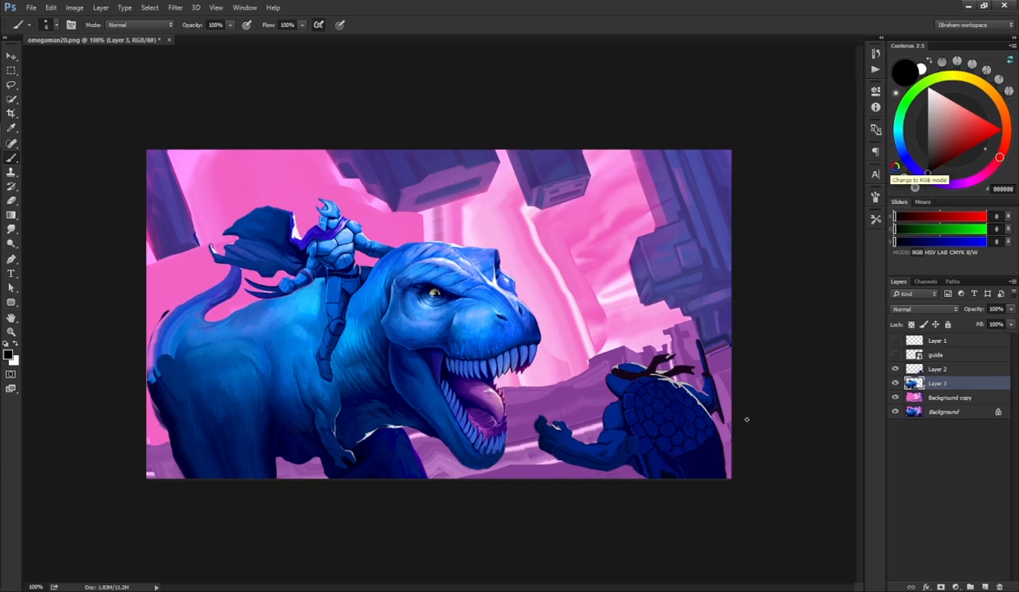
Step: Lasso the dinosaur's head on Layer 3 and warp its top slightly outward
key("l")
mouse_move(451, 238)
left_mouse_down()
mouse_move(540, 261)
mouse_move(519, 311)
left_mouse_up()
key("ctrl+t")
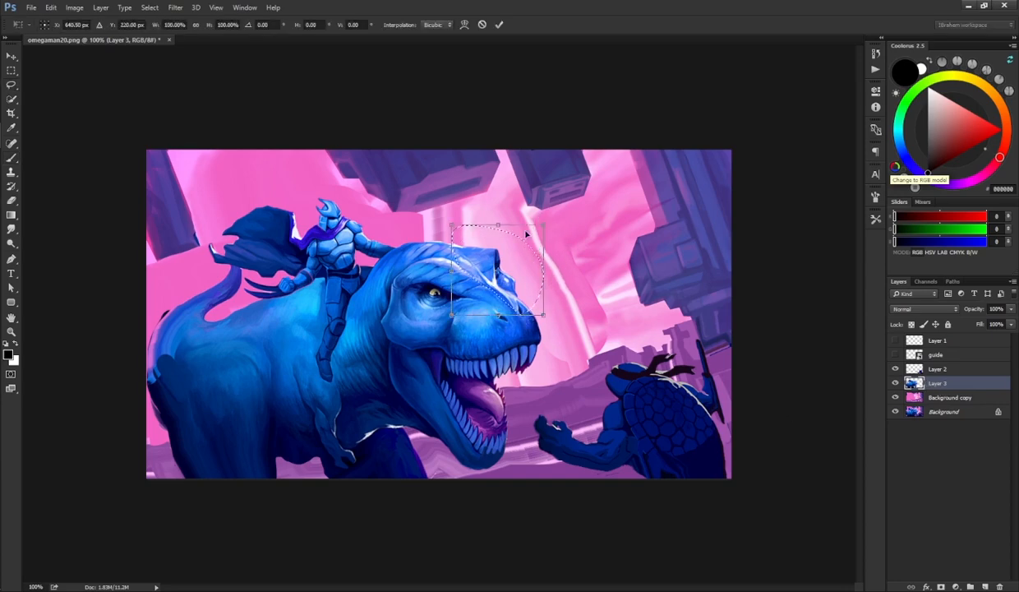
right_click(503, 221)
left_click(540, 313)
left_click_drag(517, 247, 530, 258)
key("Return")
key("l")
key("ctrl+d")
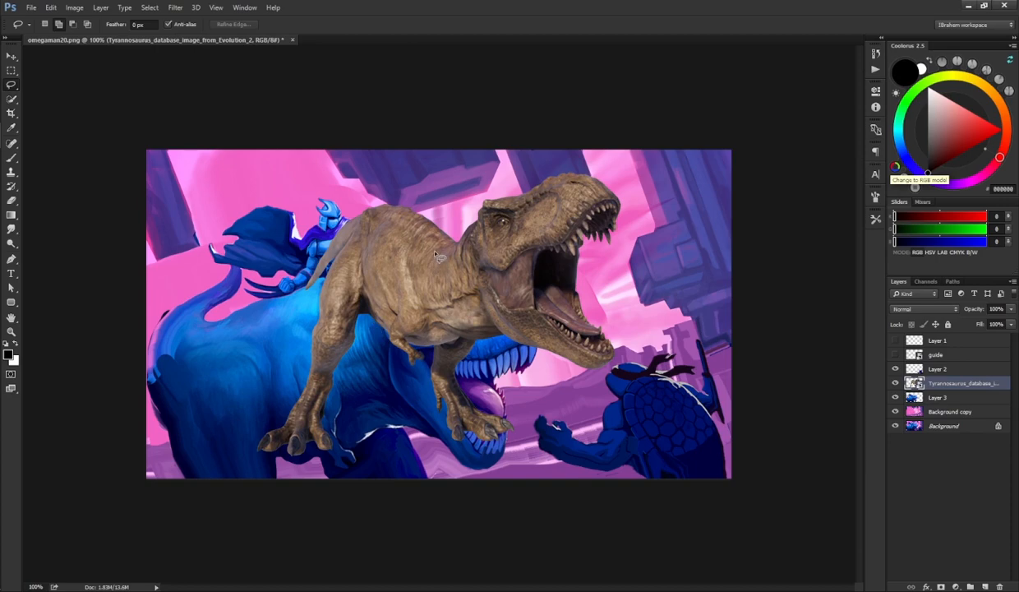
Step: Move the T-rex photo layer slightly down and to the left over the dinosaur
key("v")
left_click_drag(464, 278, 420, 298)
key("l")
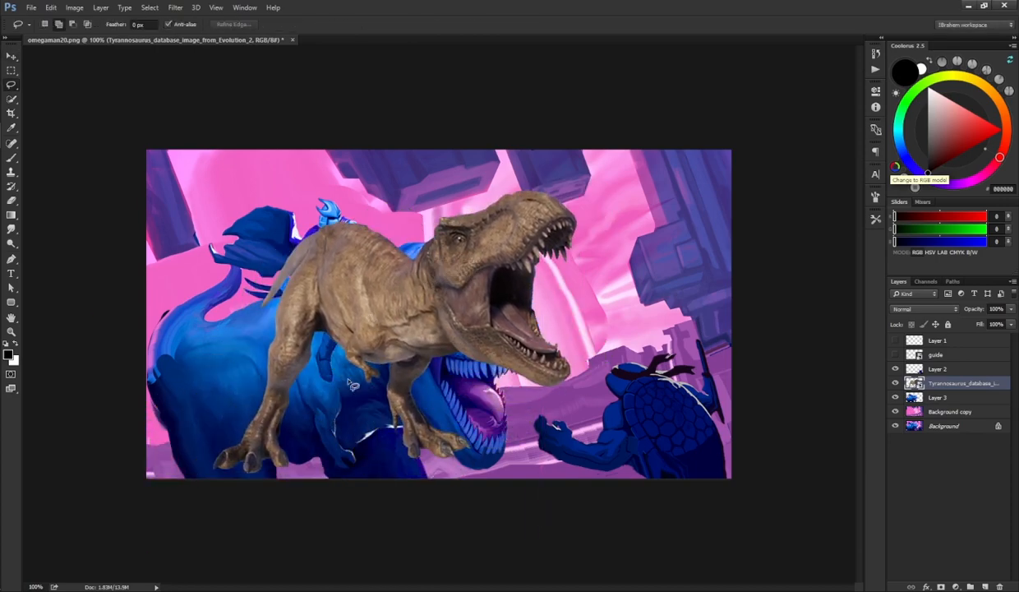
Step: Lasso the photo's back and body, copy it to a new layer, and hide the photo layer
mouse_move(345, 392)
left_mouse_down()
mouse_move(363, 307)
mouse_move(401, 197)
mouse_move(228, 278)
mouse_move(174, 445)
mouse_move(279, 517)
mouse_move(336, 474)
mouse_move(206, 374)
mouse_move(326, 533)
mouse_move(344, 435)
left_mouse_up()
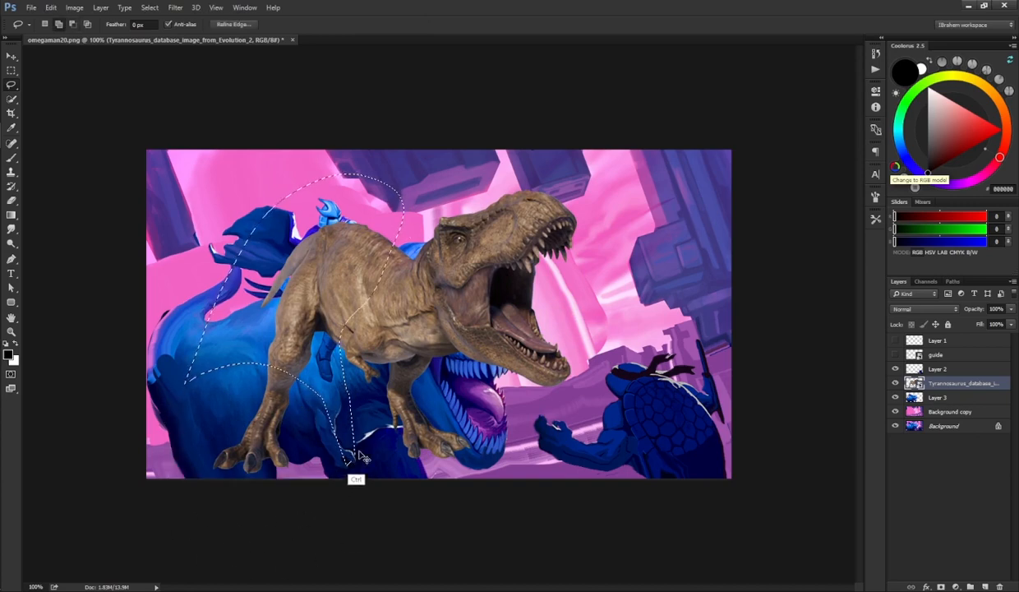
key("ctrl+j")
left_click(895, 399)
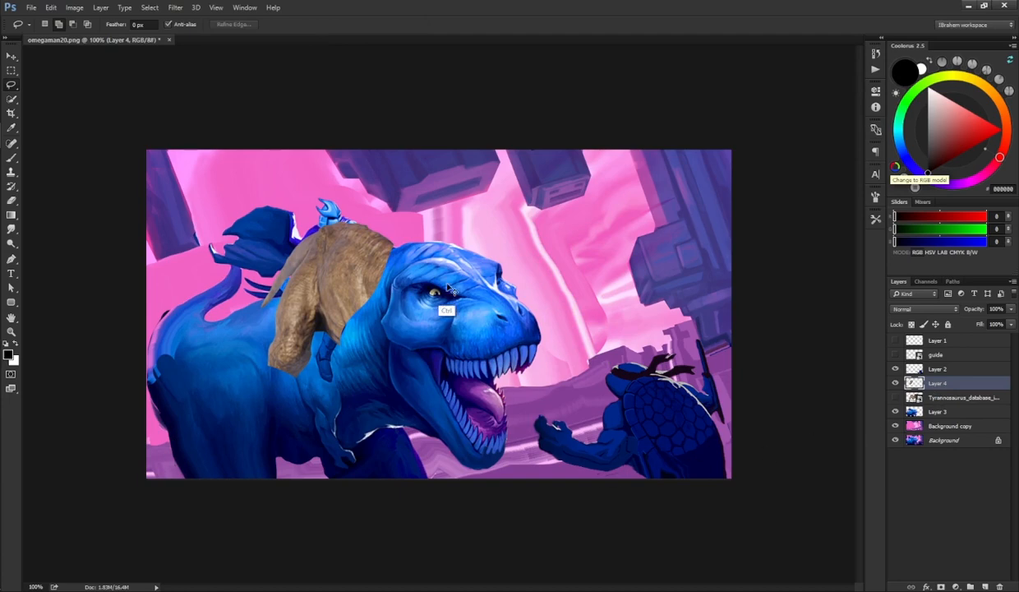
Step: Scale and rotate the copied photo texture to cover the dinosaur's body
key("ctrl+t")
left_click_drag(394, 190, 419, 152)
left_click_drag(470, 200, 432, 157)
left_click_drag(365, 329, 269, 448)
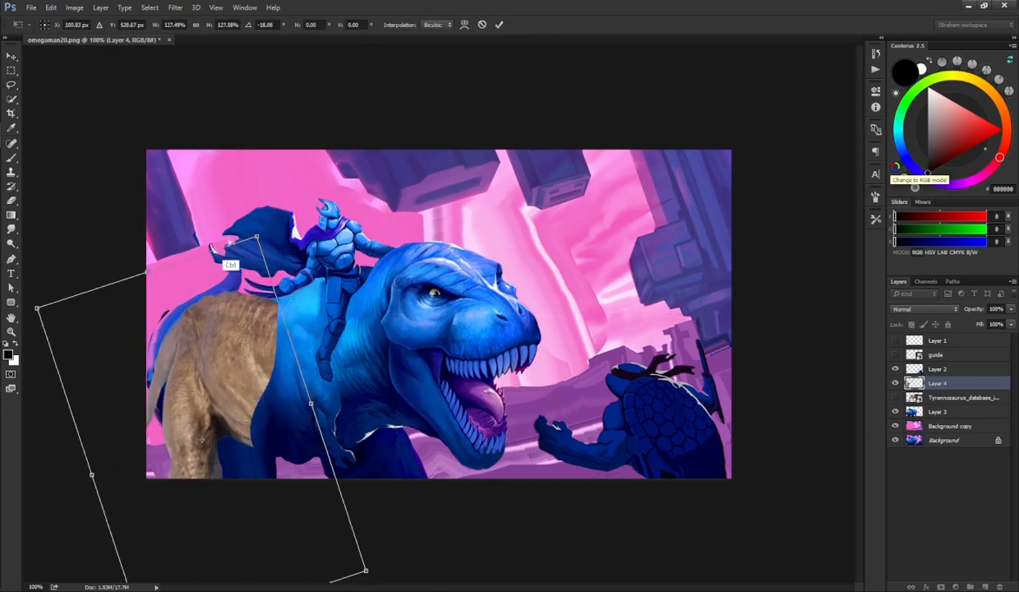
left_click_drag(150, 276, 178, 278)
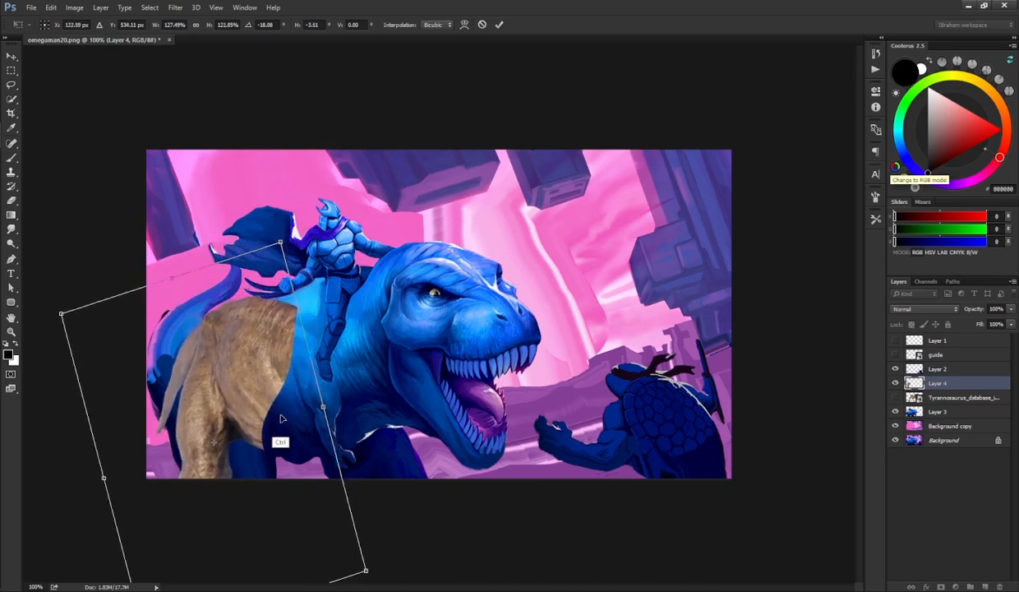
left_click_drag(325, 407, 349, 403)
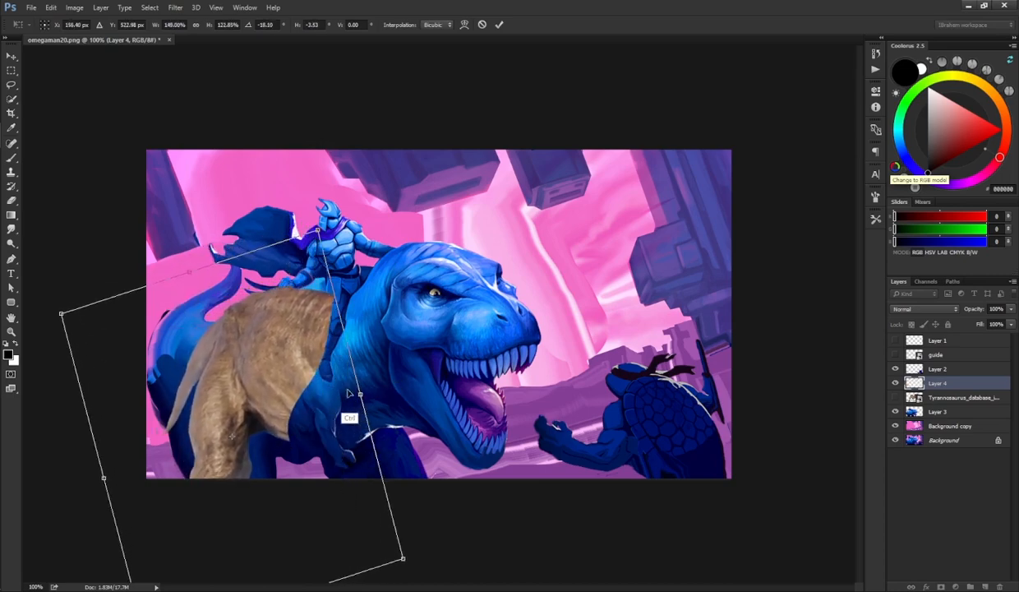
left_click_drag(189, 272, 160, 299)
mouse_move(343, 406)
left_mouse_down()
mouse_move(353, 389)
mouse_move(343, 394)
left_mouse_up()
key("Escape")
Step: Warp the photo texture to follow the contour of the dinosaur's body
key("ctrl+t")
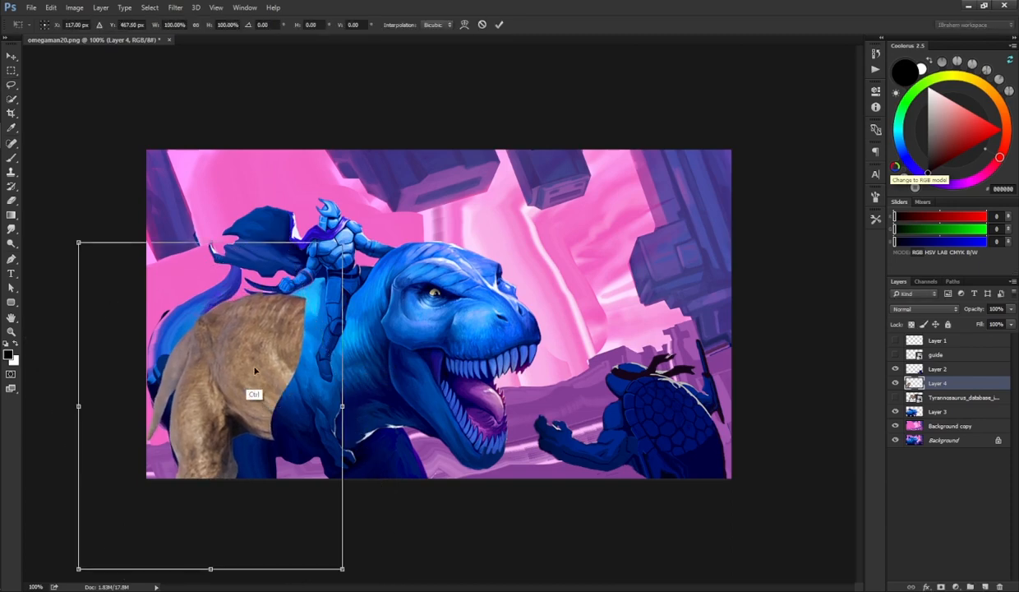
right_click(273, 371)
left_click(323, 457)
left_click_drag(300, 299, 292, 268)
left_click_drag(197, 308, 200, 335)
left_click_drag(306, 262, 318, 274)
left_click_drag(211, 331, 238, 351)
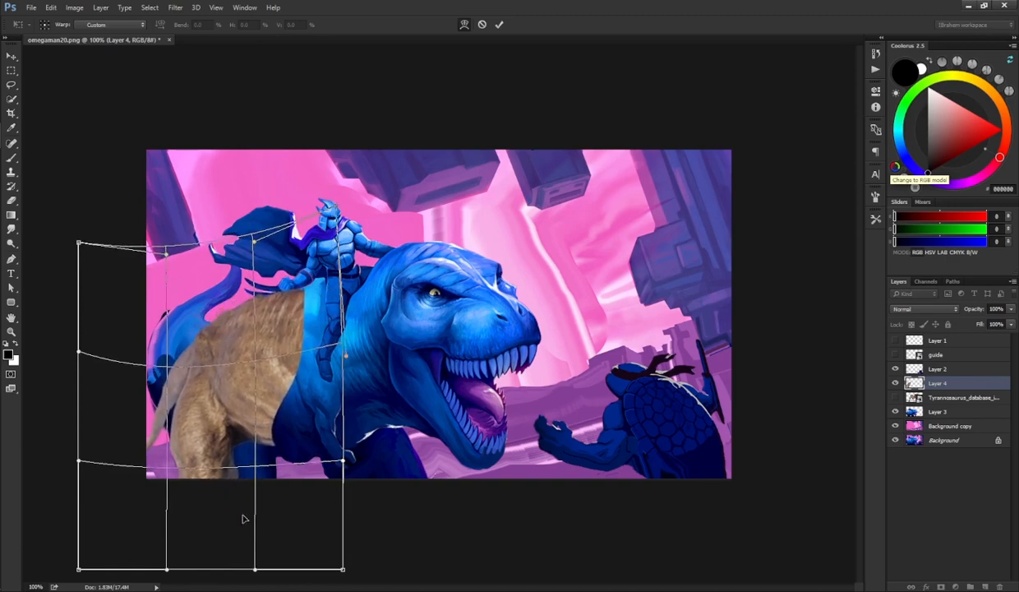
left_click_drag(243, 518, 286, 462)
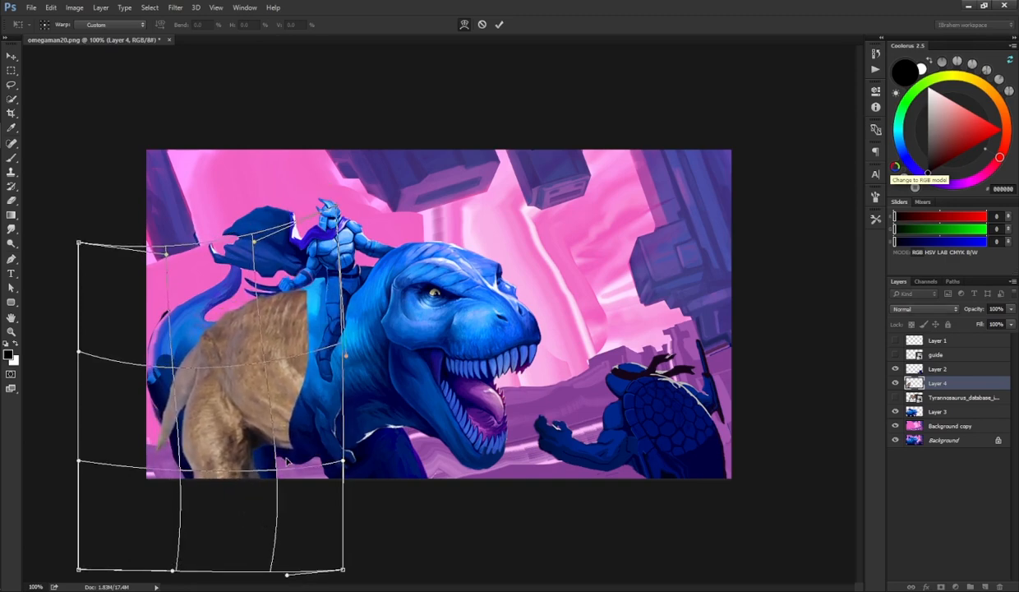
key("l")
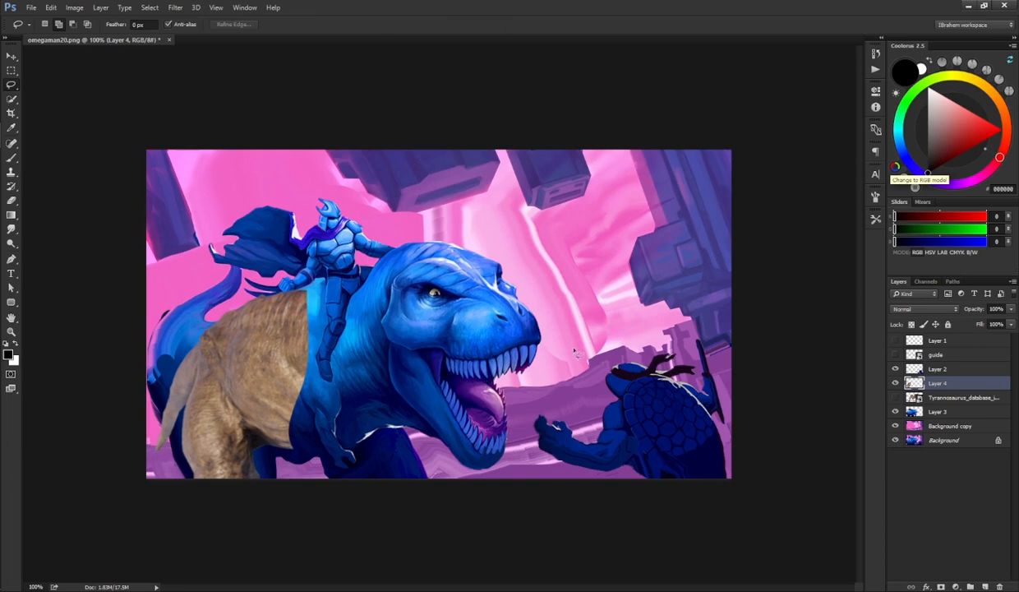
Step: Apply Match Color to the texture layer with omegaman20.png's Layer 3 as the source
key("alt+i")
key("j")
key("m")
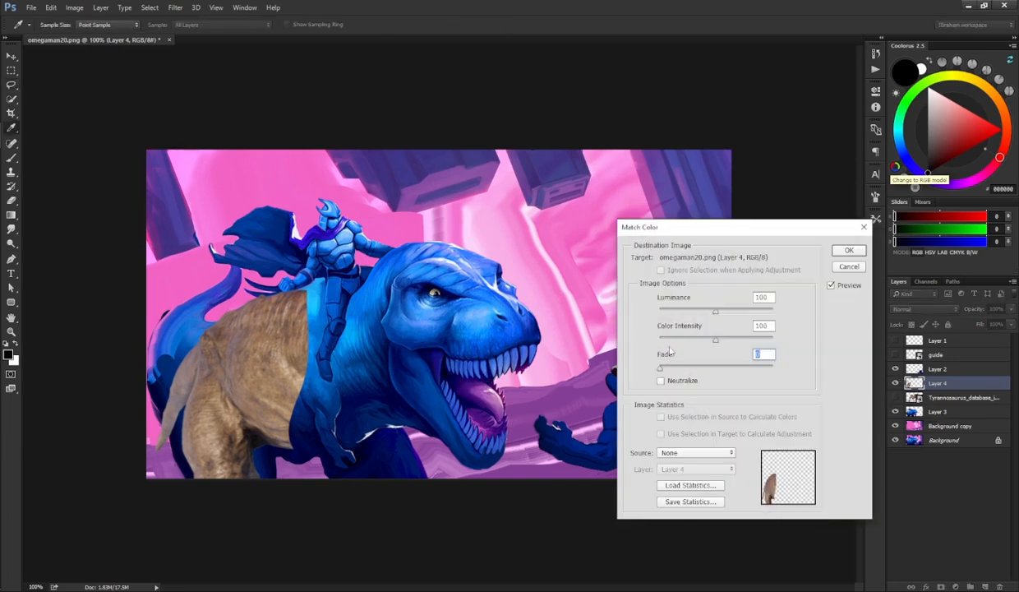
left_click(696, 453)
left_click(691, 471)
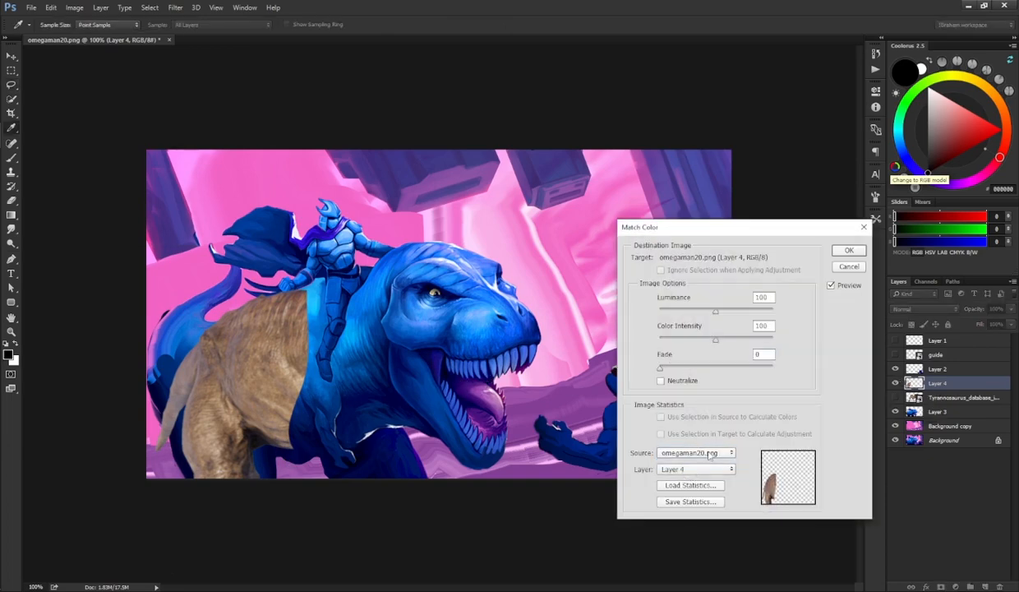
key("Down")
key("Down")
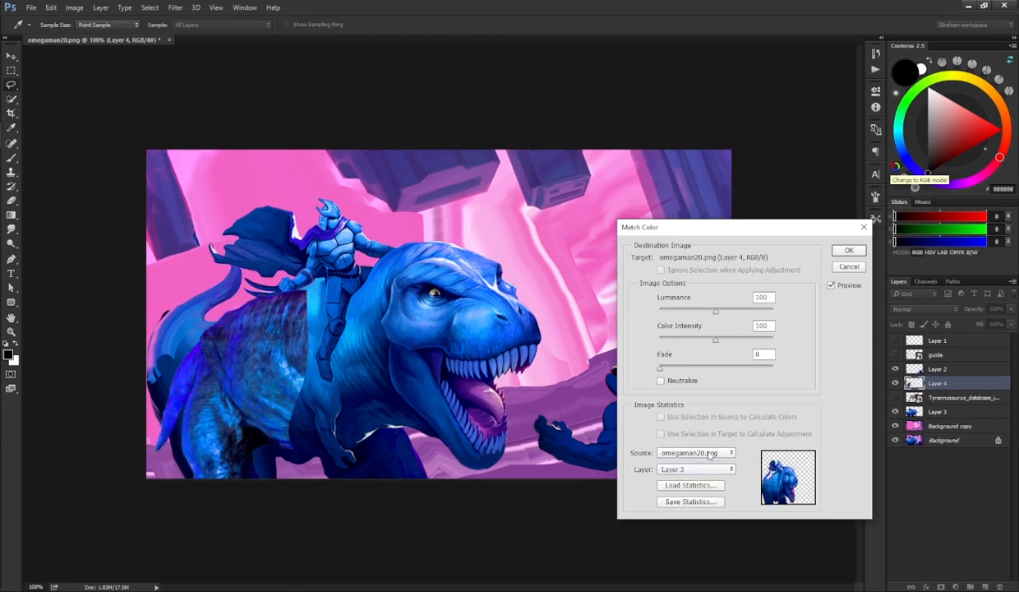
key("Return")
Step: Erase the texture's upper edge with a 200 px eraser brush
key("e")
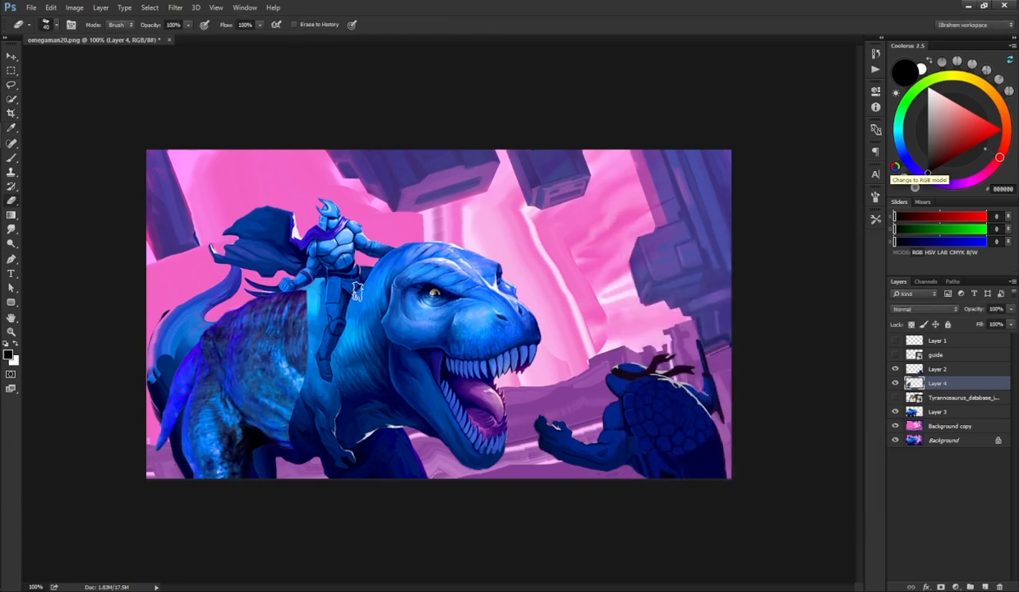
left_click(875, 222)
left_click(820, 225)
key("bracketright")
key("bracketright")
key("bracketright")
key("bracketright")
key("bracketright")
key("bracketright")
key("bracketright")
key("bracketright")
key("bracketright")
key("bracketright")
mouse_move(279, 293)
left_mouse_down()
mouse_move(316, 282)
mouse_move(204, 306)
mouse_move(234, 272)
mouse_move(330, 360)
mouse_move(347, 377)
mouse_move(306, 461)
mouse_move(337, 433)
left_mouse_up()
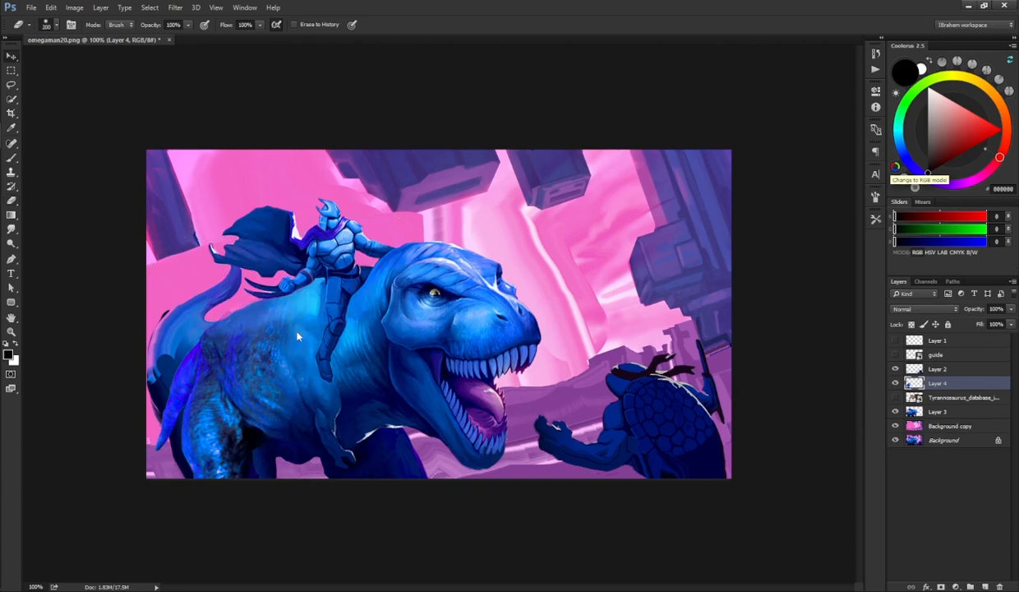
Step: Select Layer 3 and duplicate it
key("v")
left_click(435, 314)
key("ctrl+j")
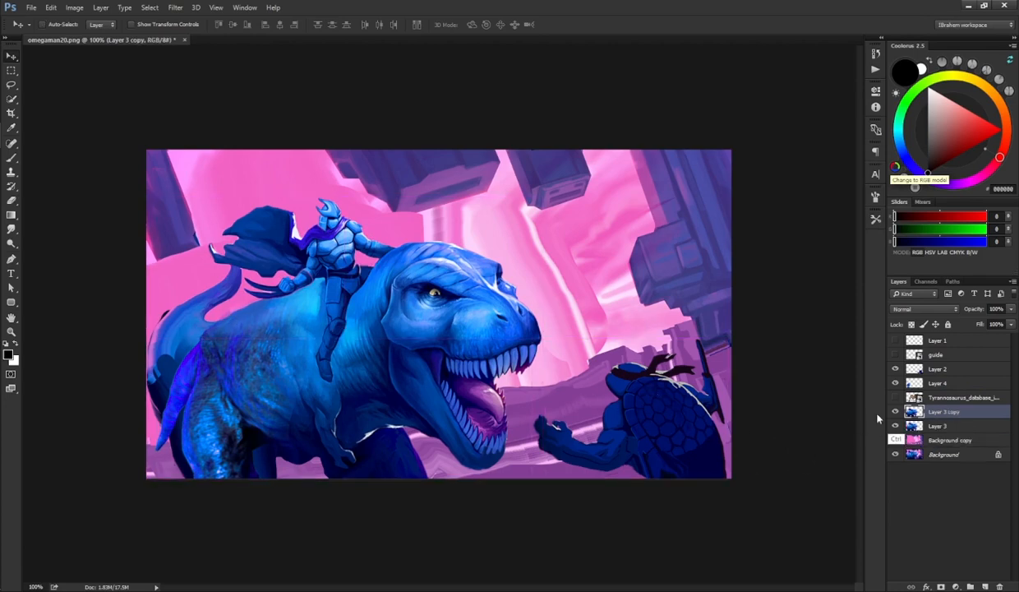
Step: Lasso and delete the area around the dinosaur's back and tail on Layer 3 copy
key("l")
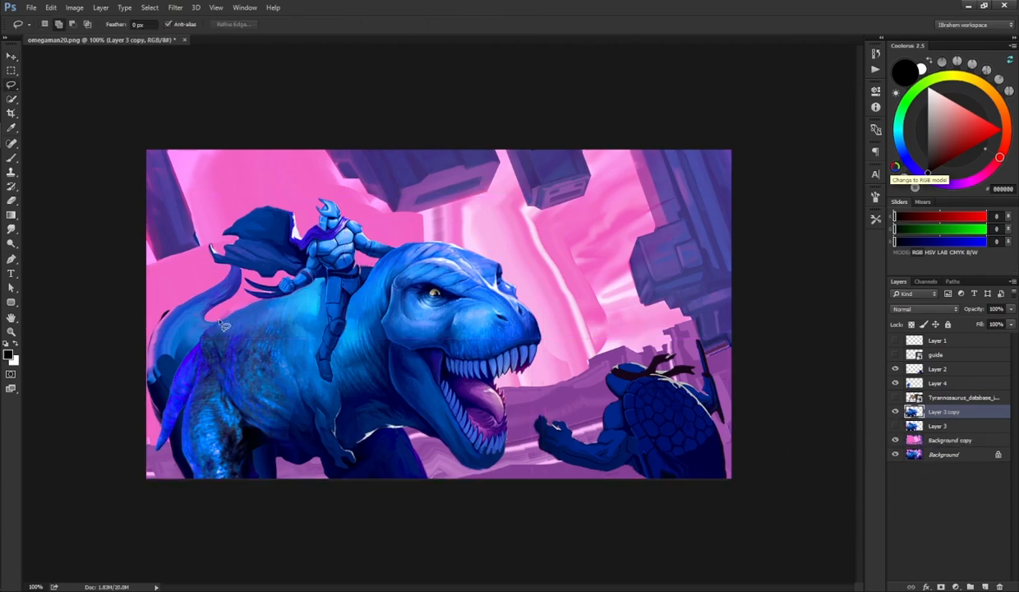
mouse_move(221, 324)
left_mouse_down()
mouse_move(115, 369)
mouse_move(176, 261)
mouse_move(241, 267)
mouse_move(241, 303)
mouse_move(218, 317)
mouse_move(207, 472)
mouse_move(97, 350)
mouse_move(98, 360)
left_mouse_up()
key("Delete")
key("ctrl+d")
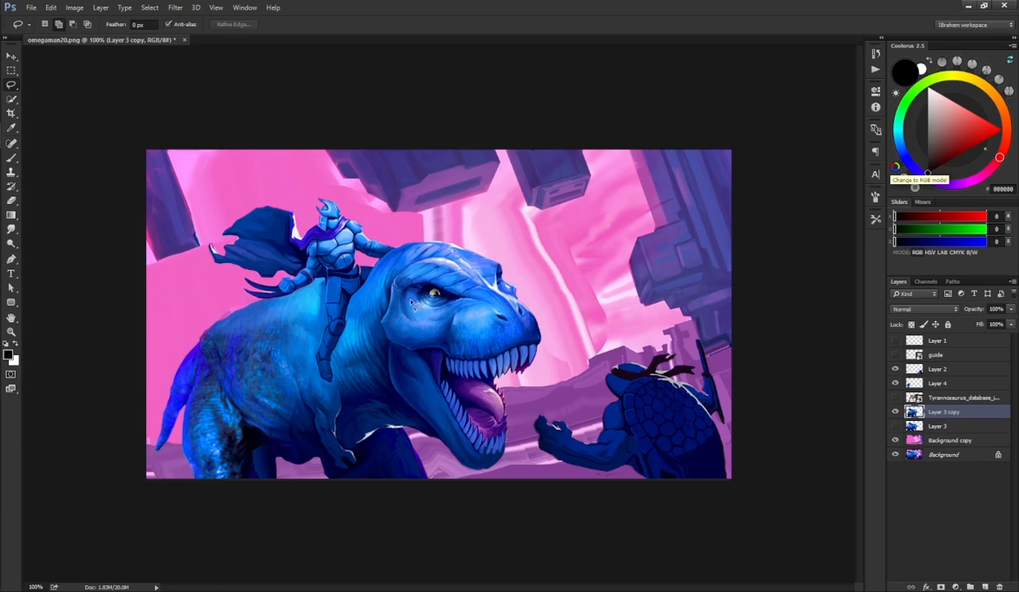
Step: Lasso and delete several areas along the dinosaur's legs at the bottom edge on Layer 3 copy
mouse_move(254, 478)
left_mouse_down()
mouse_move(247, 444)
mouse_move(274, 460)
mouse_move(291, 509)
left_mouse_up()
key("Delete")
key("ctrl+d")
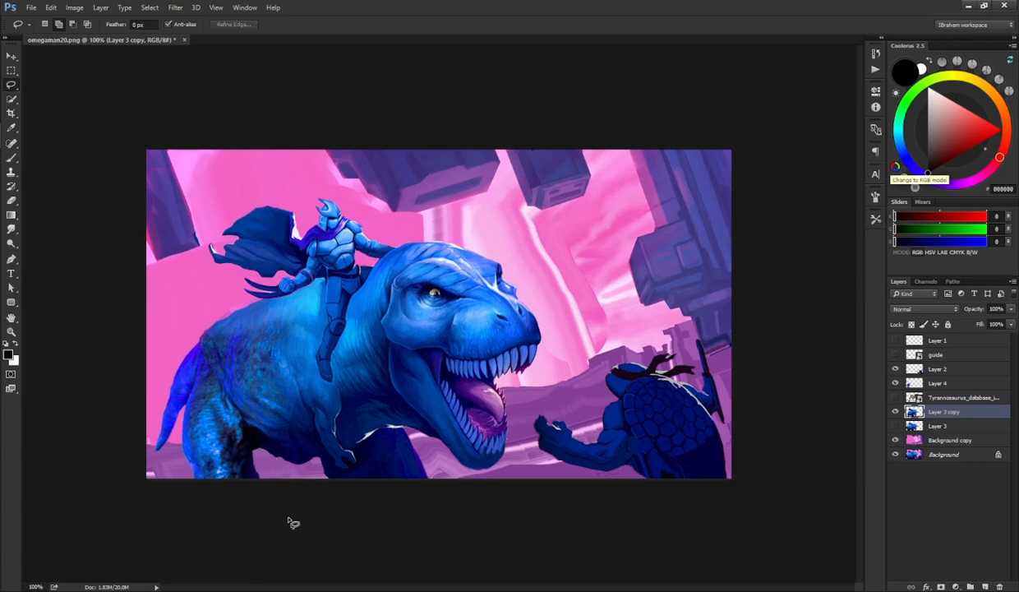
mouse_move(320, 458)
left_mouse_down()
mouse_move(332, 468)
mouse_move(330, 493)
mouse_move(354, 462)
mouse_move(306, 492)
left_mouse_up()
key("Delete")
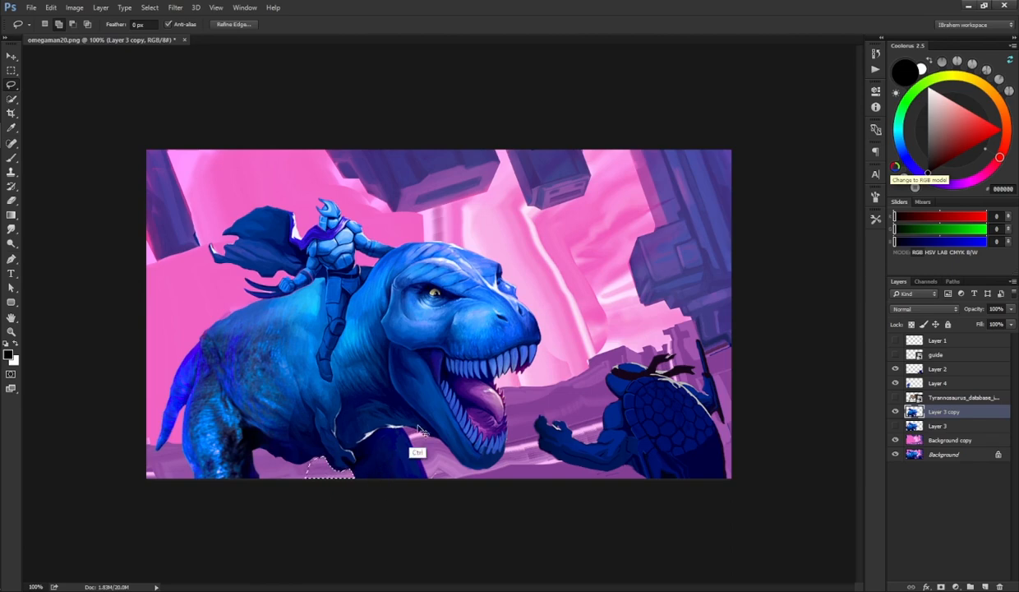
mouse_move(419, 430)
left_mouse_down()
mouse_move(406, 435)
mouse_move(417, 486)
mouse_move(453, 497)
left_mouse_up()
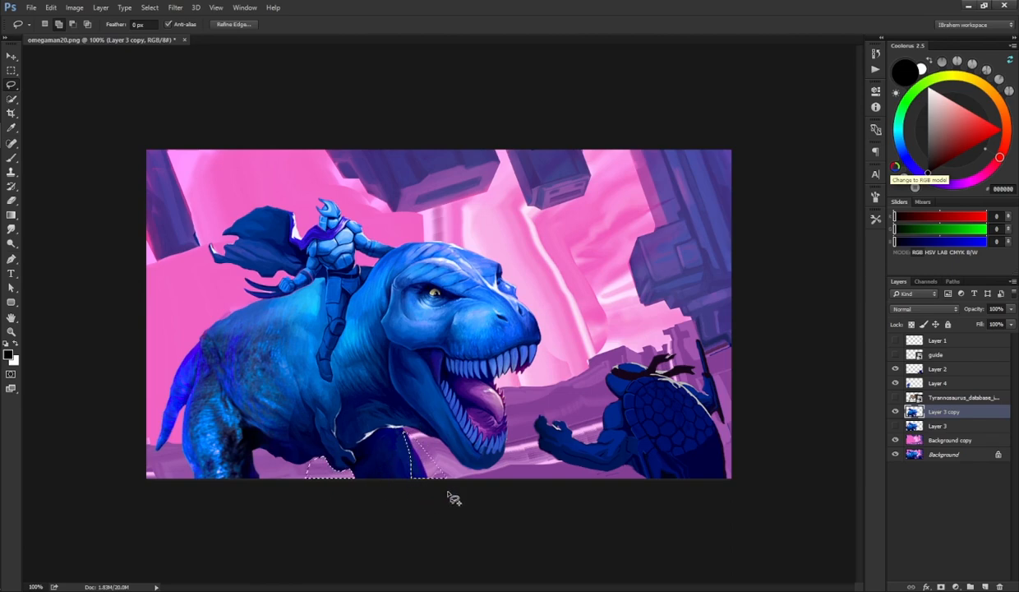
key("Delete")
key("ctrl+d")
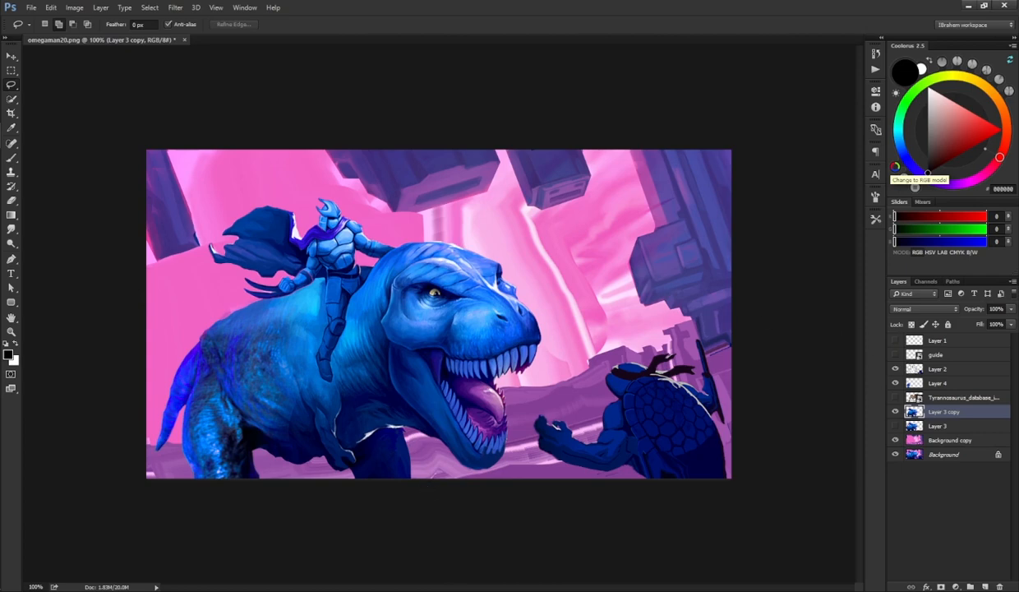
Step: Merge the texture layer down into Layer 3 copy and delete the T-rex photo layer
left_click_drag(908, 381, 911, 400)
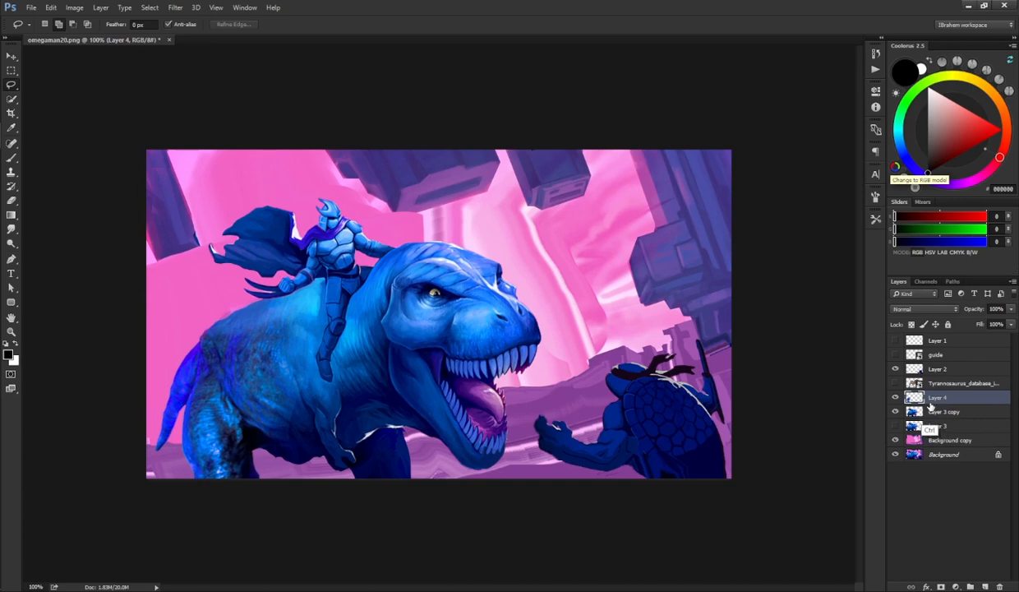
key("ctrl+e")
left_click(933, 384)
key("Delete")
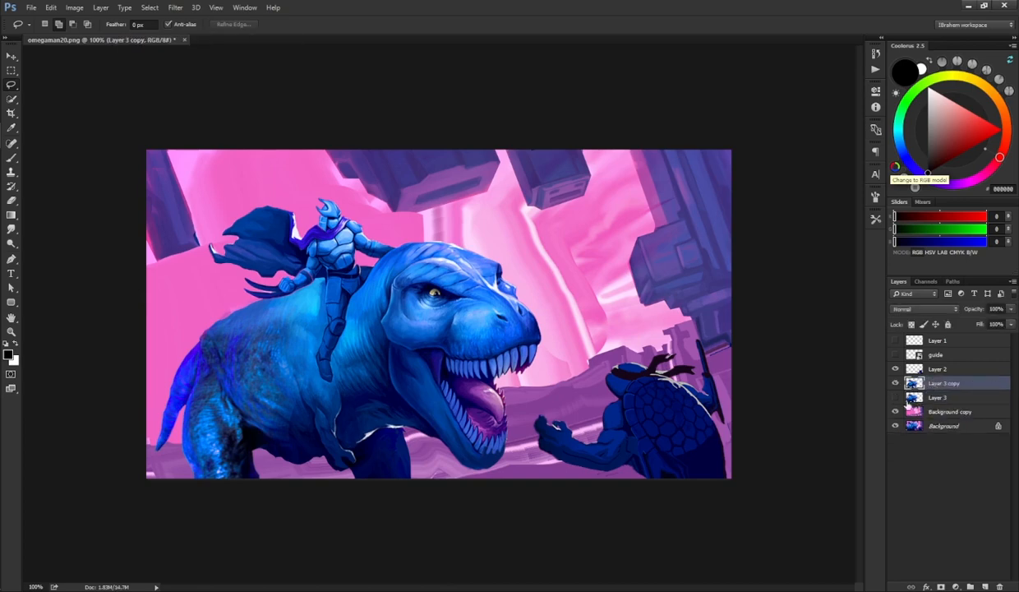
Step: Paint a sampled dinosaur blue along the dinosaur's lower-left edge with a textured brush preset
key("b")
key("F5")
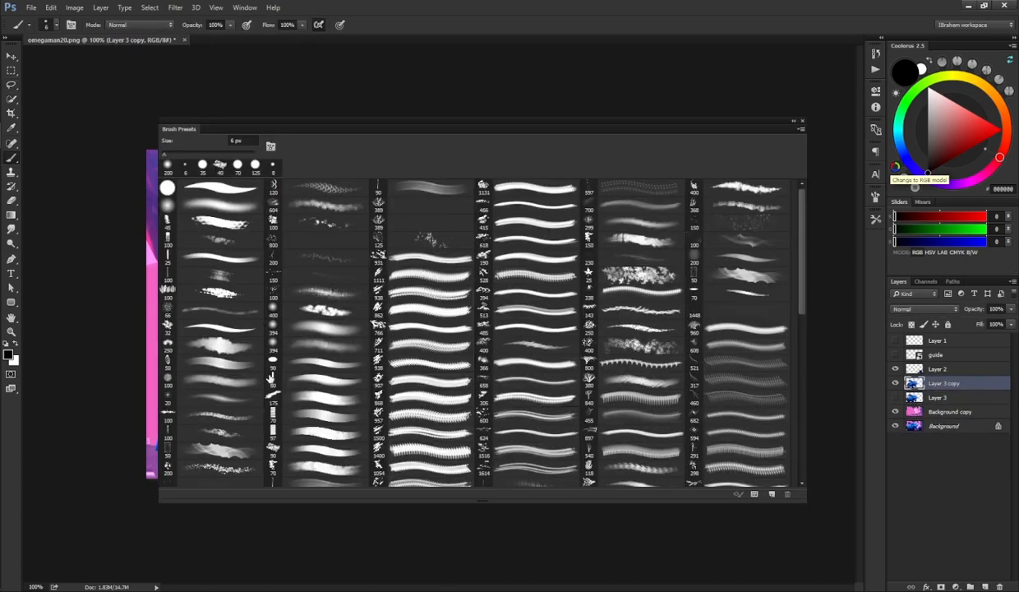
left_click(308, 402)
key("F5")
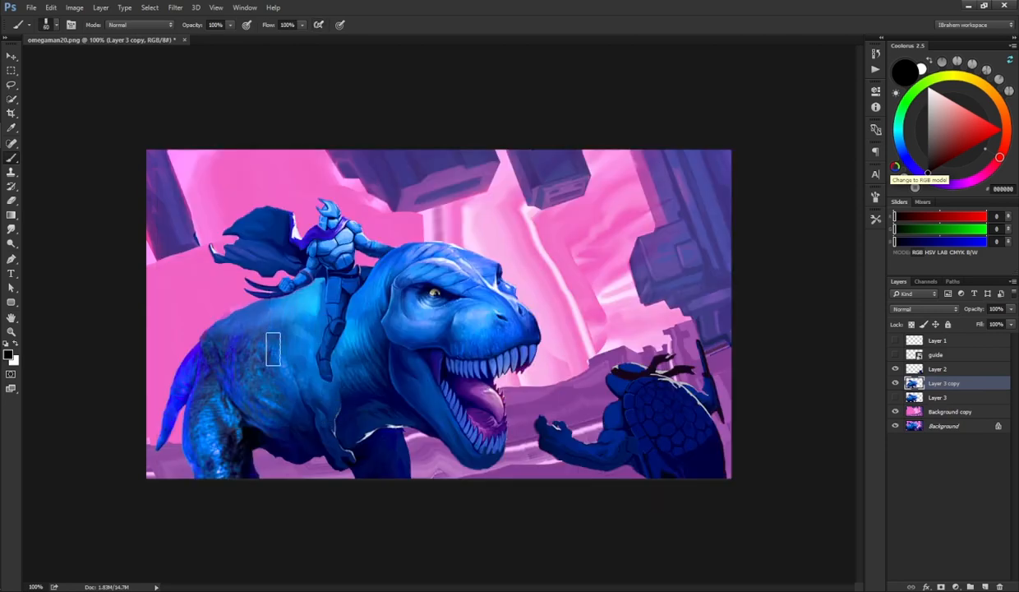
left_click(201, 362, "alt")
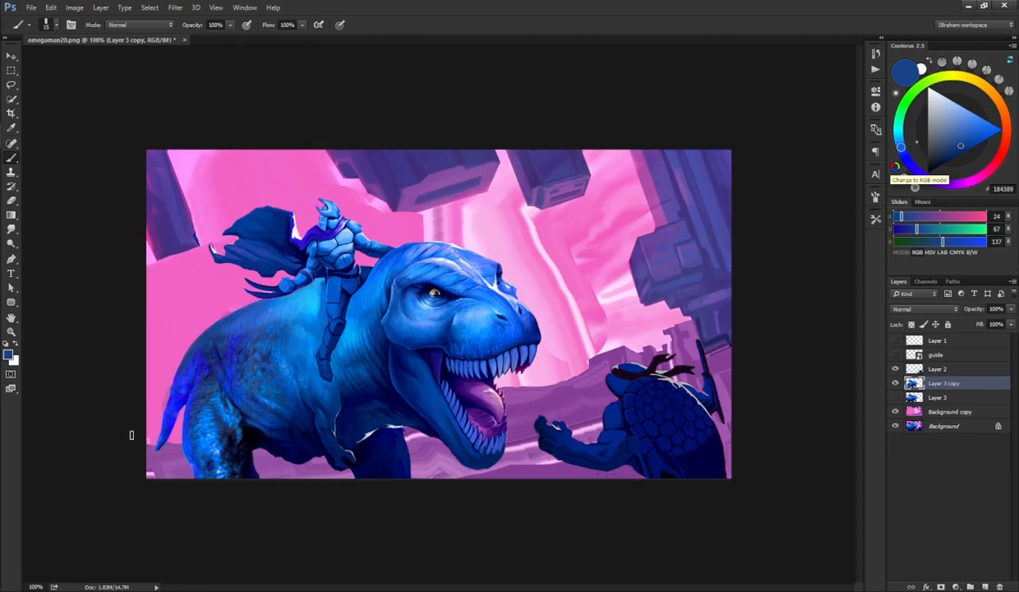
mouse_move(132, 434)
left_mouse_down()
mouse_move(161, 445)
mouse_move(149, 446)
mouse_move(179, 416)
left_mouse_up()
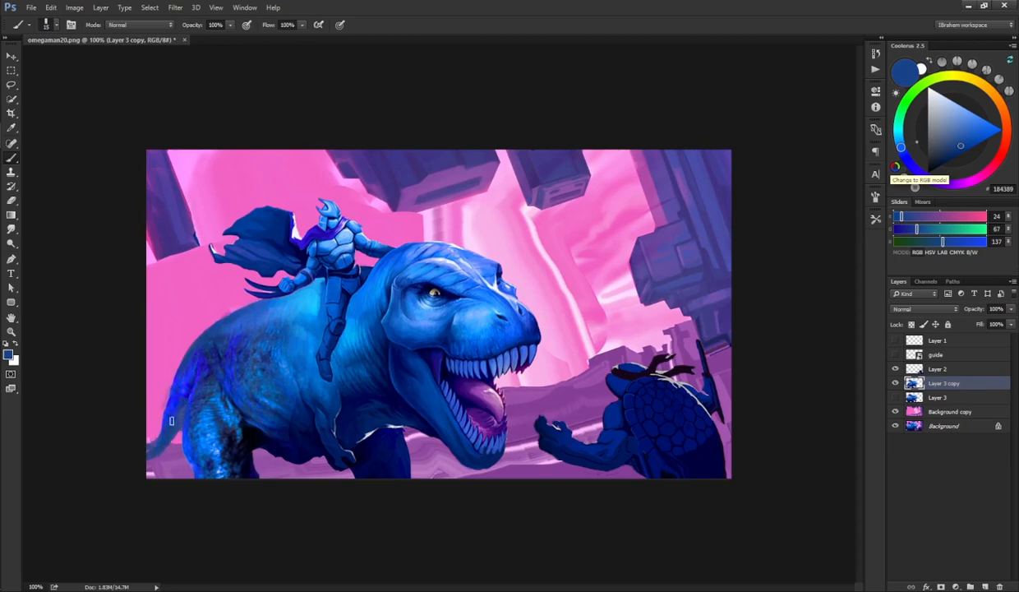
key("e")
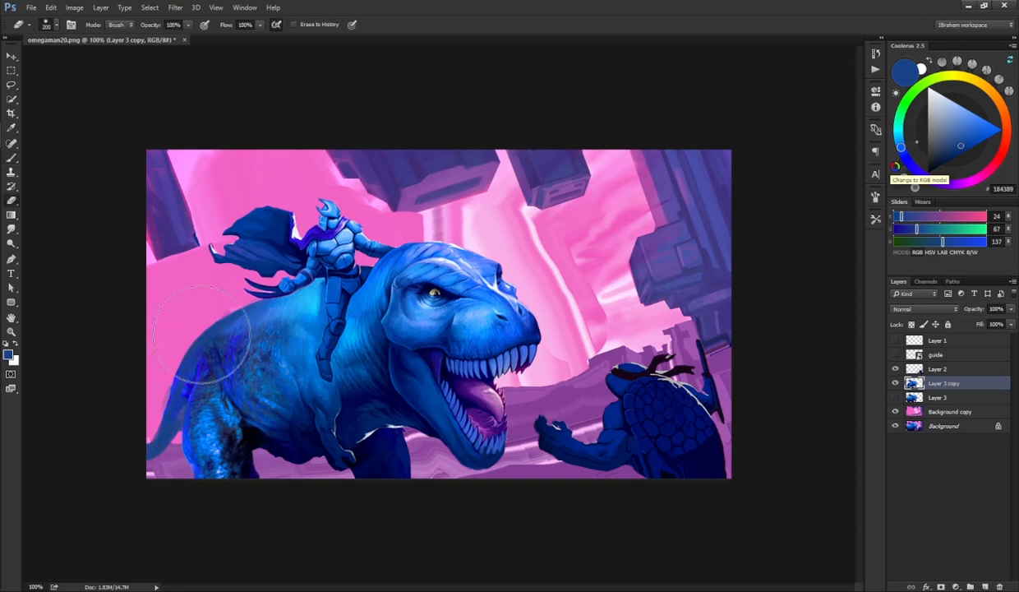
Step: Choose a 25 px brush preset and paint sampled blues along the dinosaur's rear back edge
right_click(187, 330)
double_click(205, 290)
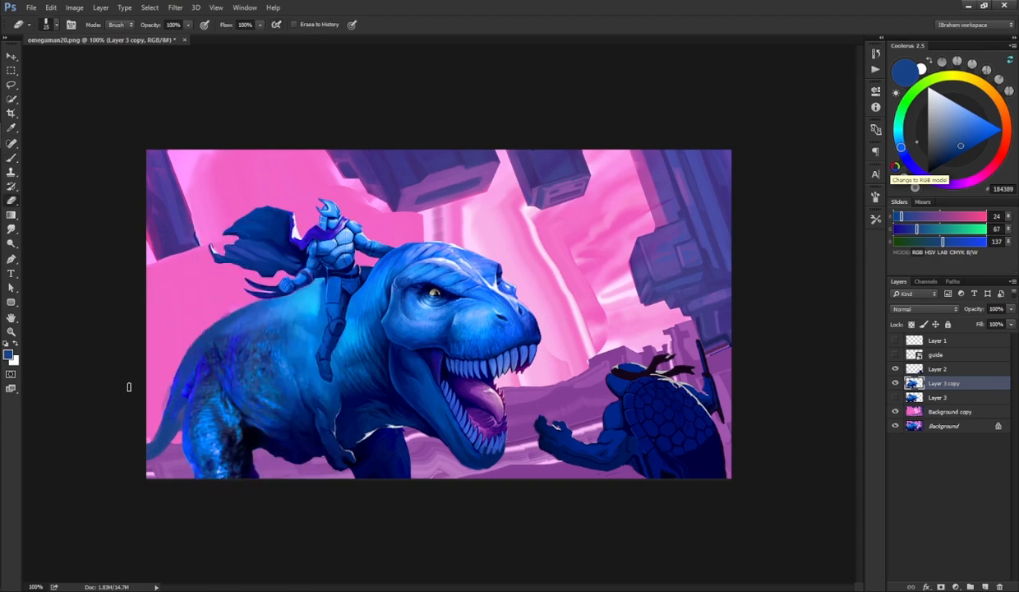
key("b")
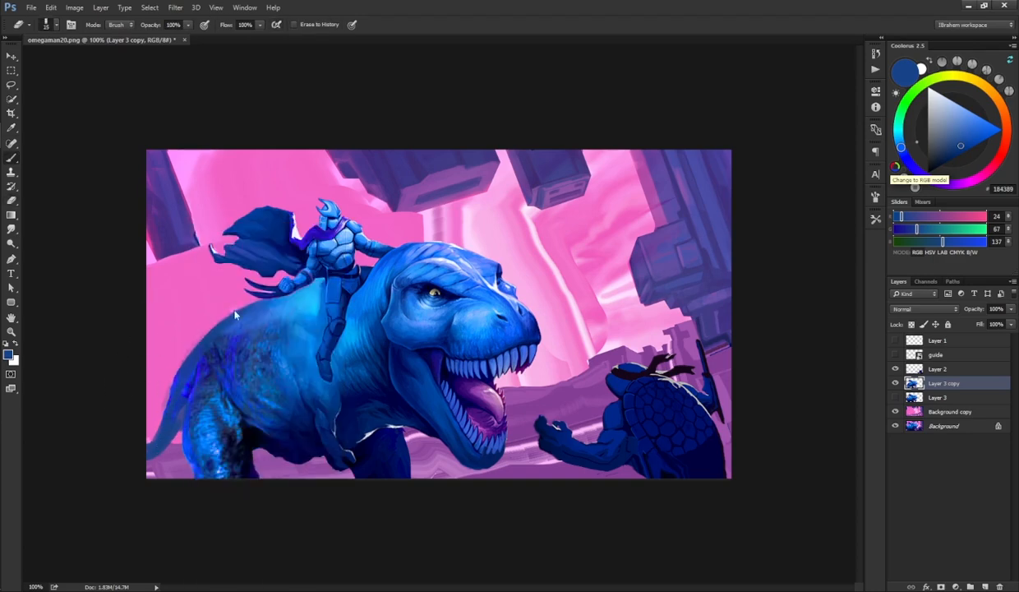
left_click(205, 407, "alt")
left_click_drag(204, 379, 216, 396)
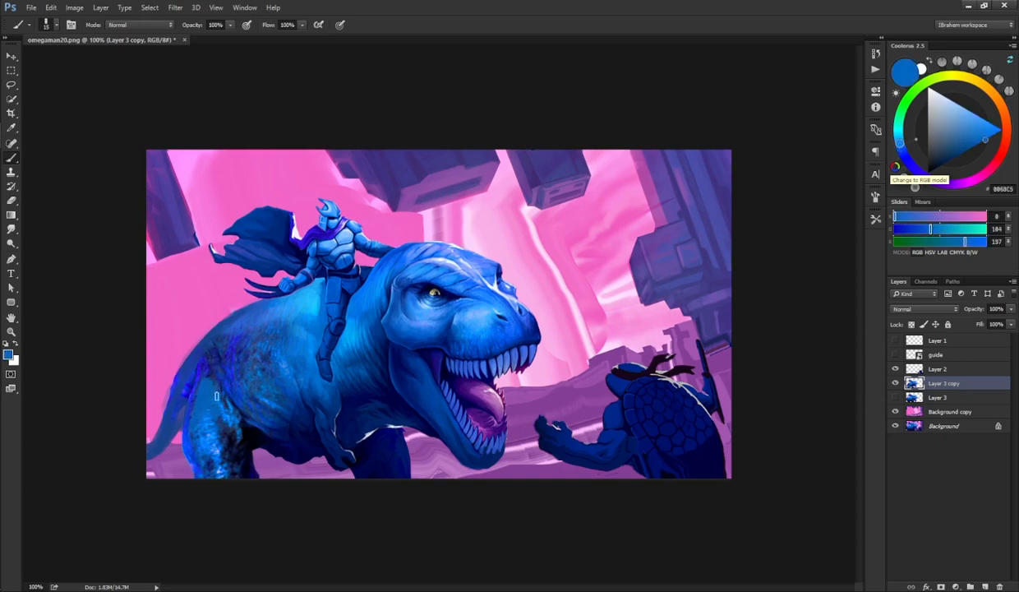
mouse_move(210, 333)
left_mouse_down()
mouse_move(198, 369)
mouse_move(234, 314)
left_mouse_up()
left_click(198, 374, "alt")
left_click_drag(188, 363, 246, 308)
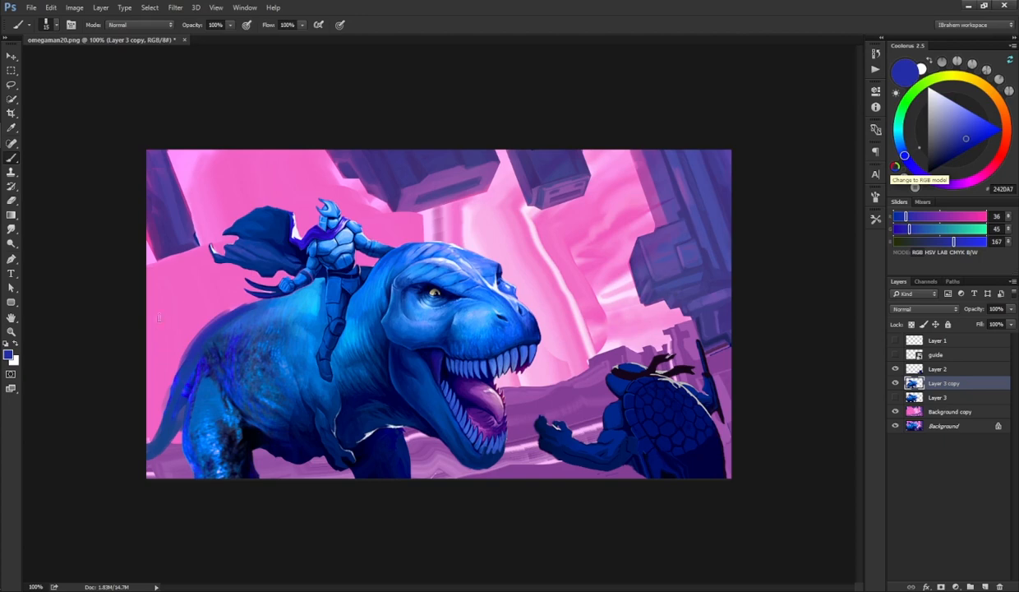
Step: Erase along the dinosaur's lower-left edge and paint a curled tail tip behind its hip, undoing one stray stroke
key("e")
mouse_move(168, 420)
left_mouse_down()
mouse_move(175, 447)
mouse_move(178, 374)
mouse_move(172, 449)
mouse_move(163, 413)
mouse_move(142, 470)
left_mouse_up()
key("b")
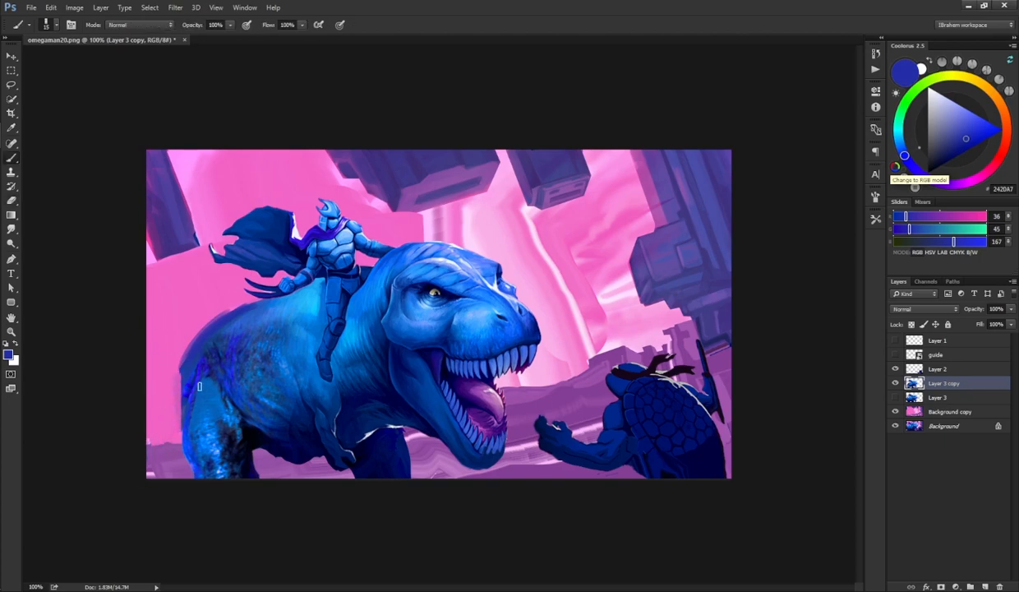
left_click(182, 419, "alt")
mouse_move(175, 401)
left_mouse_down()
mouse_move(165, 343)
mouse_move(163, 371)
mouse_move(174, 302)
left_mouse_up()
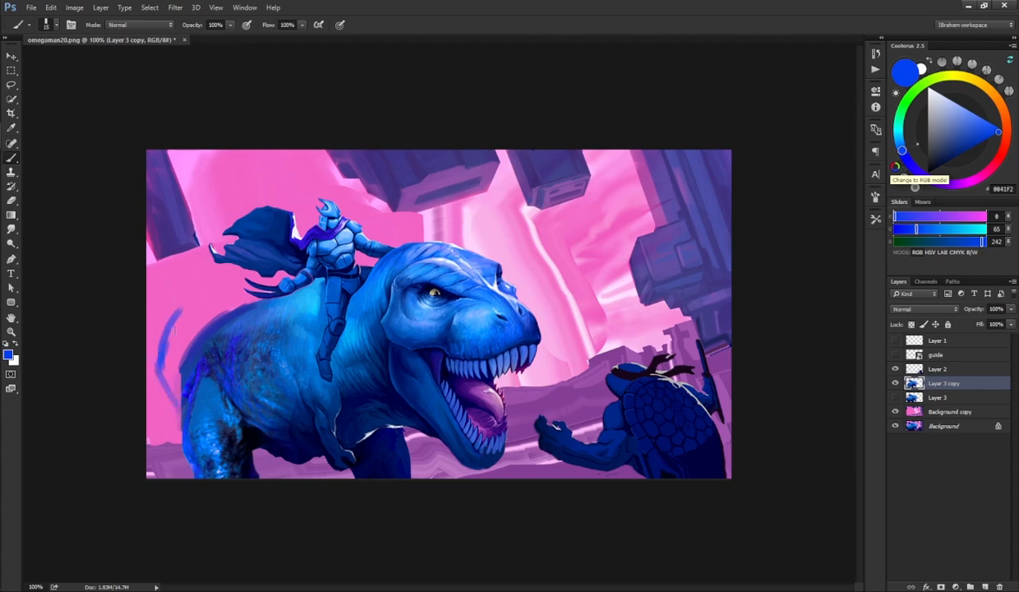
key("ctrl+z")
mouse_move(167, 393)
left_mouse_down()
mouse_move(201, 303)
mouse_move(168, 366)
mouse_move(181, 314)
mouse_move(169, 340)
mouse_move(174, 385)
mouse_move(184, 370)
mouse_move(166, 370)
mouse_move(169, 386)
mouse_move(164, 363)
mouse_move(178, 319)
mouse_move(195, 321)
left_mouse_up()
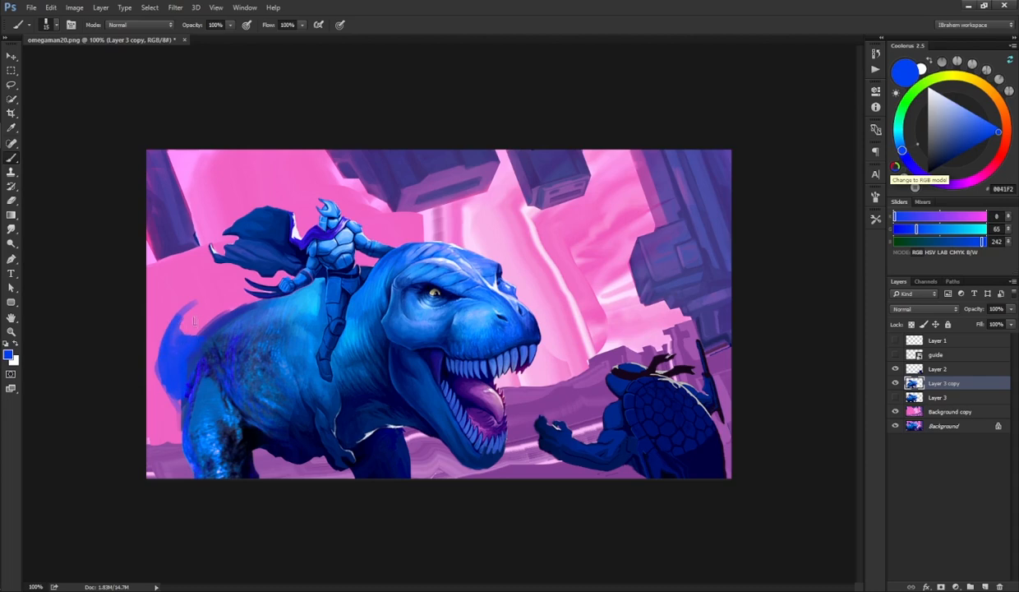
mouse_move(159, 356)
left_mouse_down()
mouse_move(171, 318)
mouse_move(164, 344)
mouse_move(193, 304)
left_mouse_up()
Step: Sample nearby blues and dab shading around the new tail tip and the dinosaur's hip
key("e")
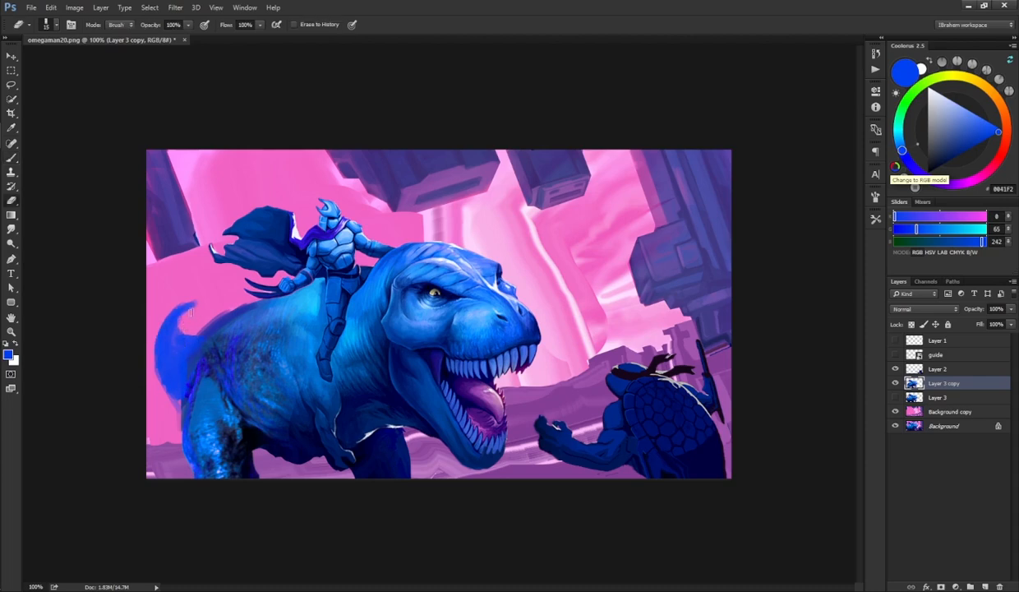
key("b")
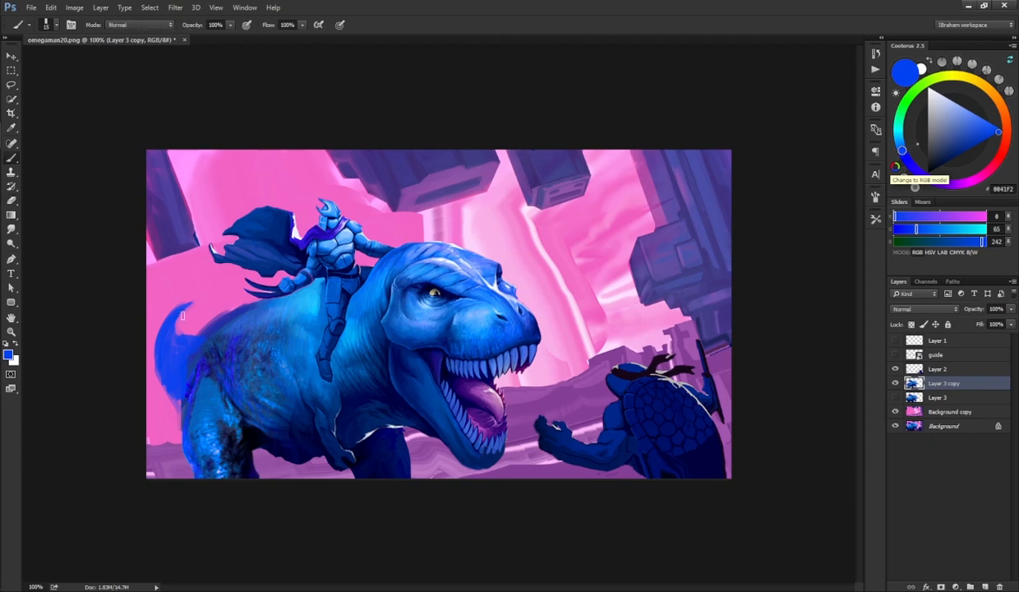
left_click(170, 353, "alt")
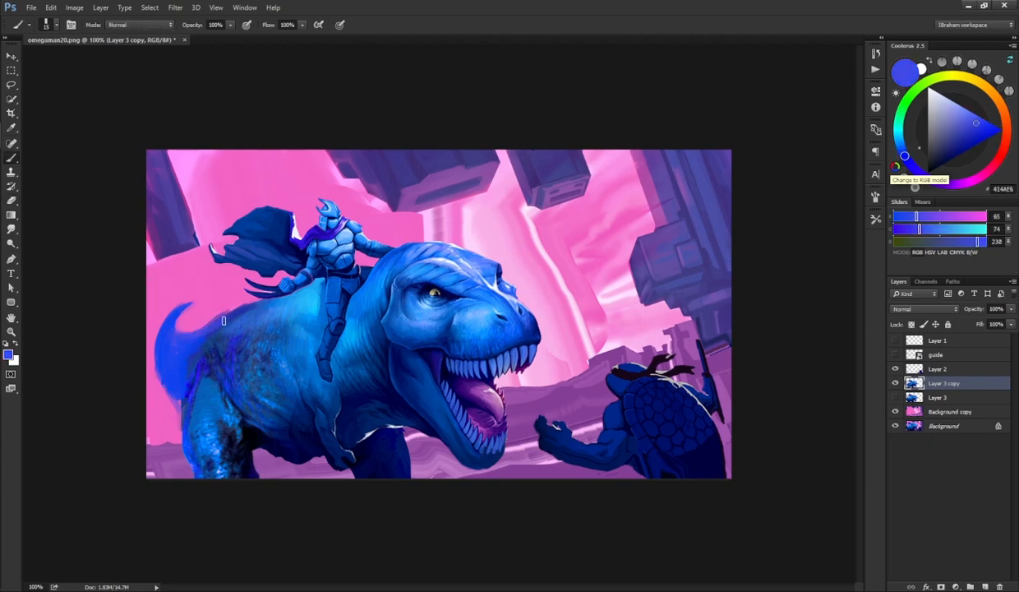
left_click(181, 352, "alt")
left_click(199, 418, "alt")
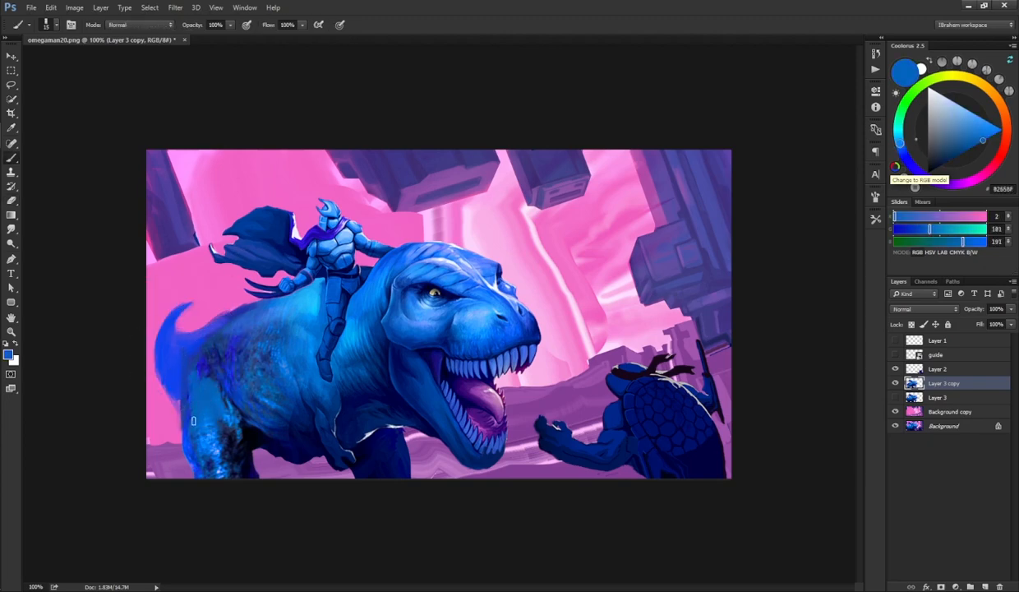
left_click(189, 345, "alt")
left_click(218, 345, "alt")
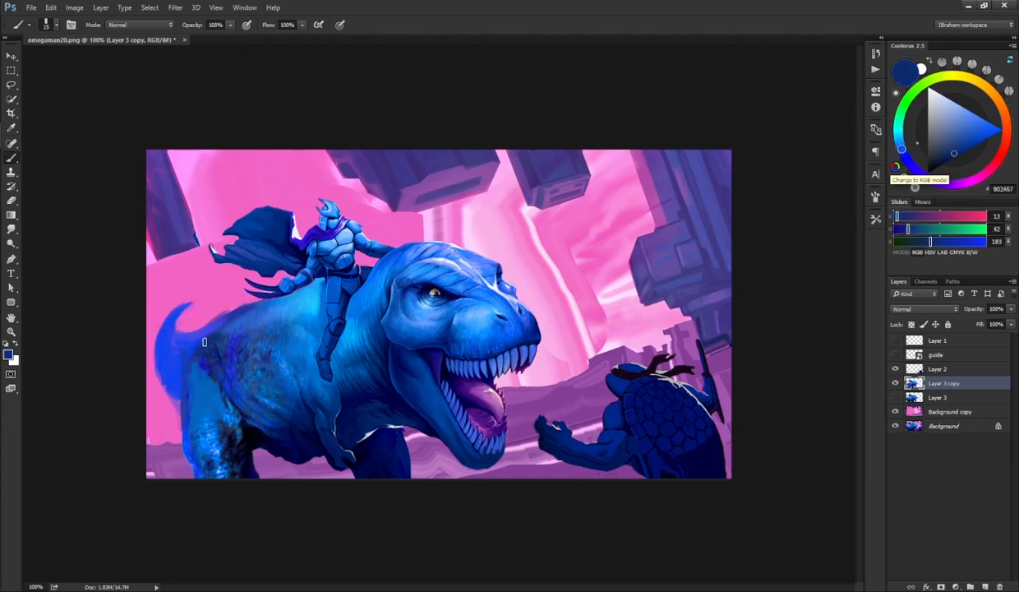
left_click(191, 343, "alt")
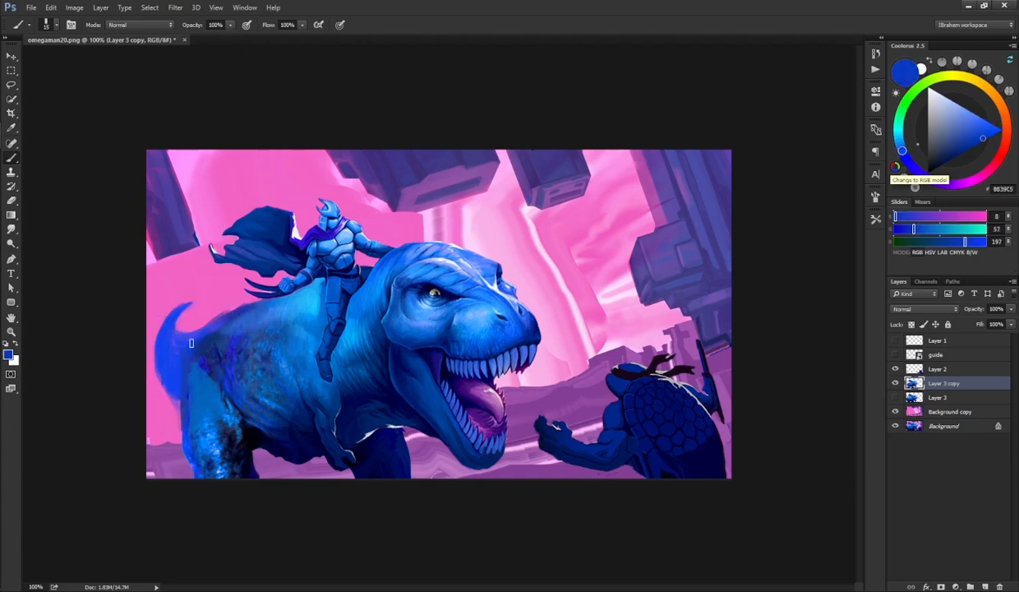
Step: Paint sampled blue strokes on the dinosaur's flank and sample a dark blue near its belly
key("e")
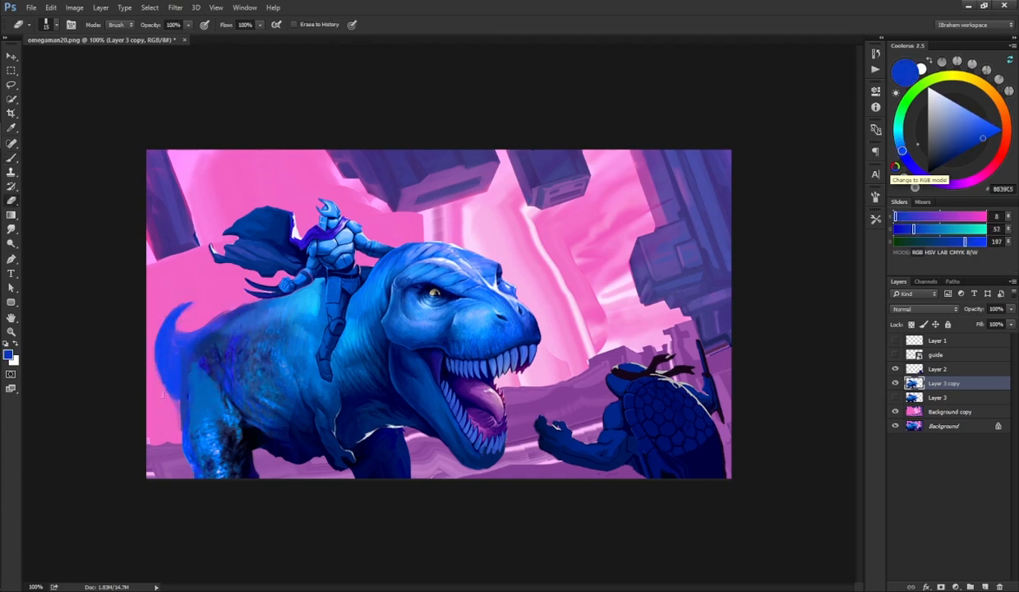
key("b")
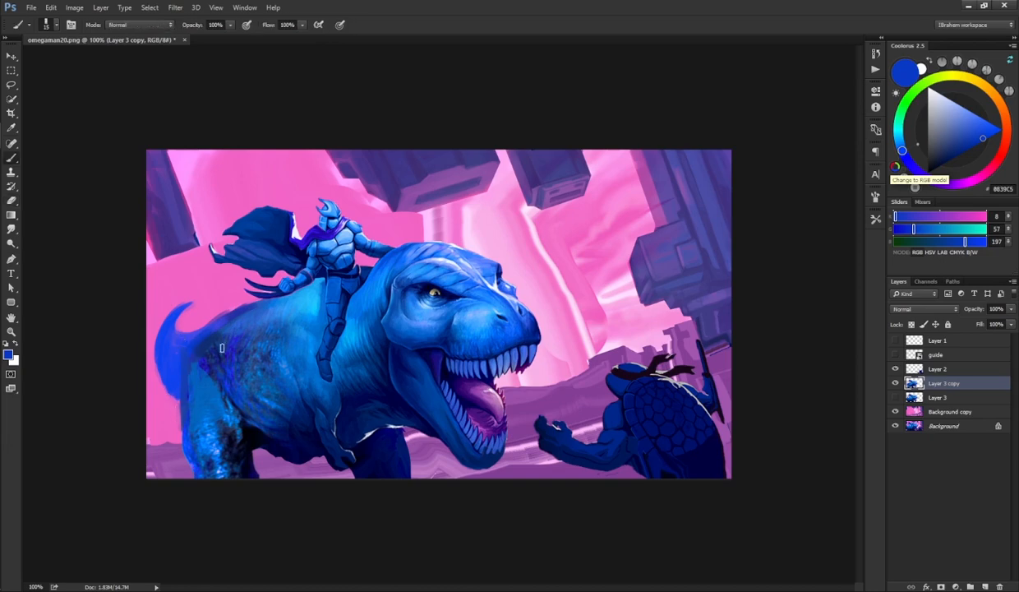
left_click(239, 421, "alt")
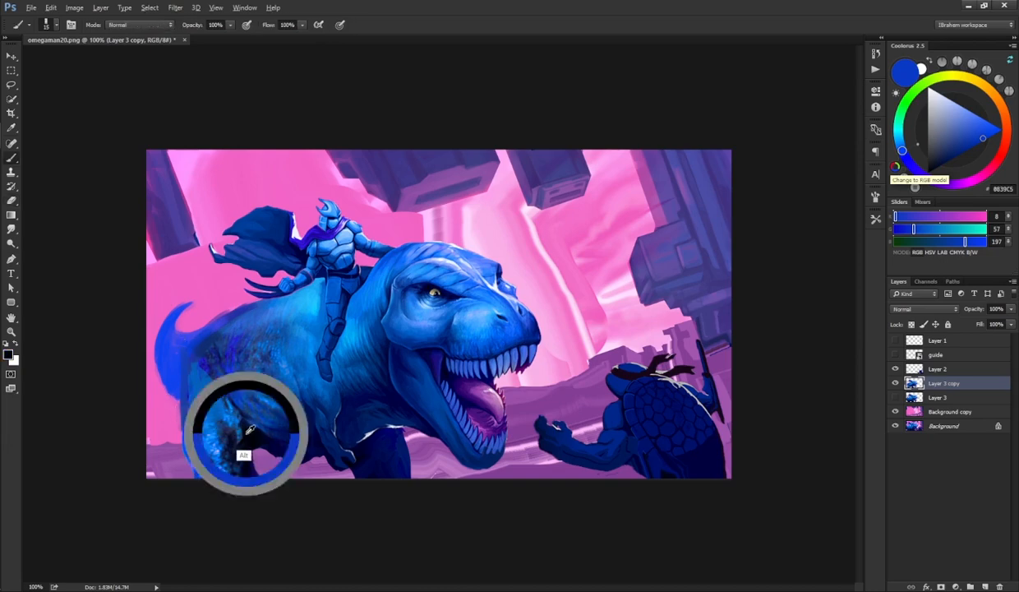
left_click(211, 380, "alt")
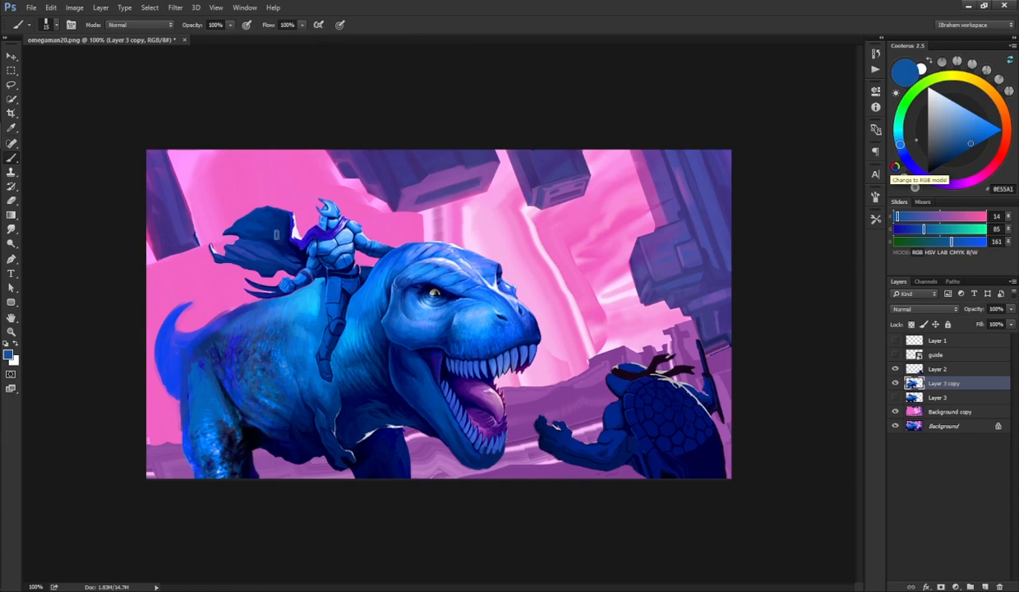
key("e")
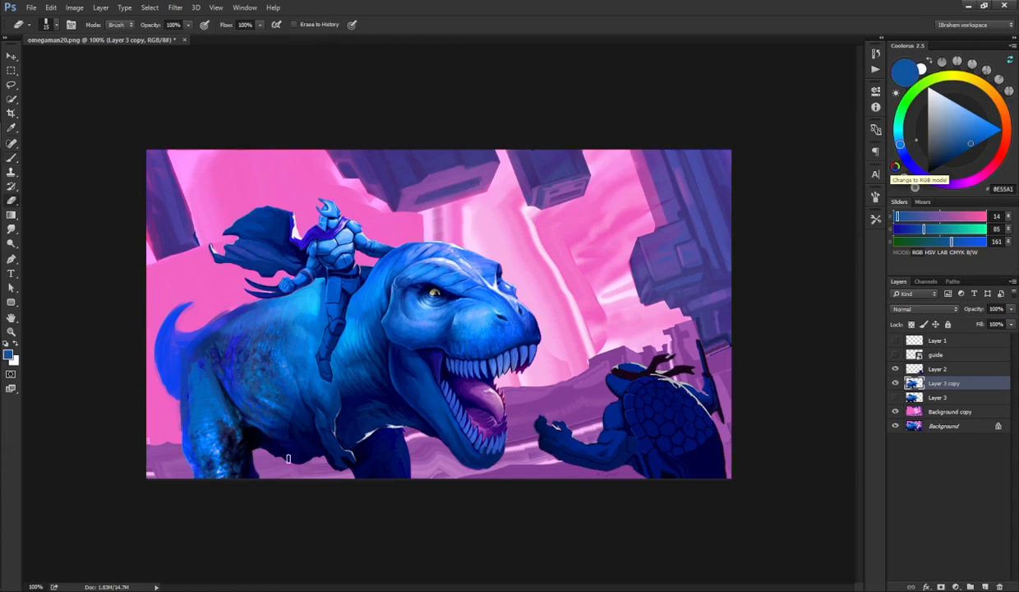
key("b")
left_click(265, 464, "alt")
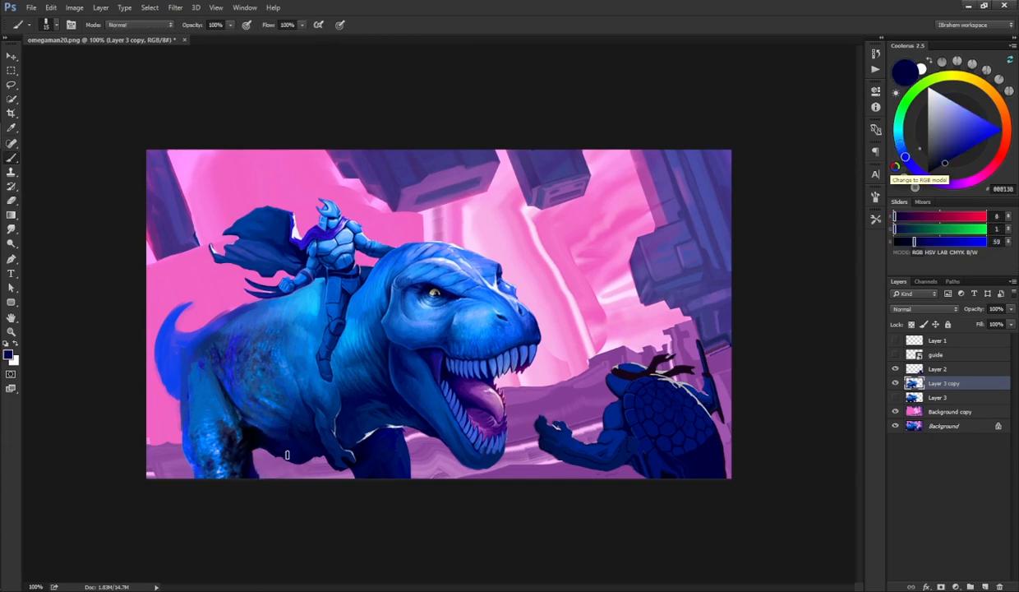
key("e")
key("b")
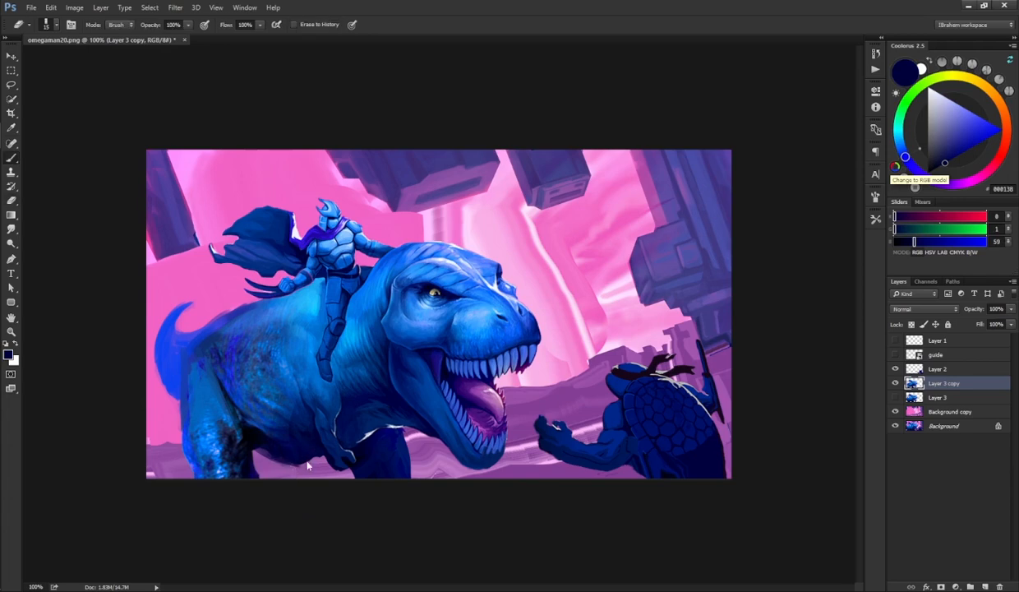
key("alt")
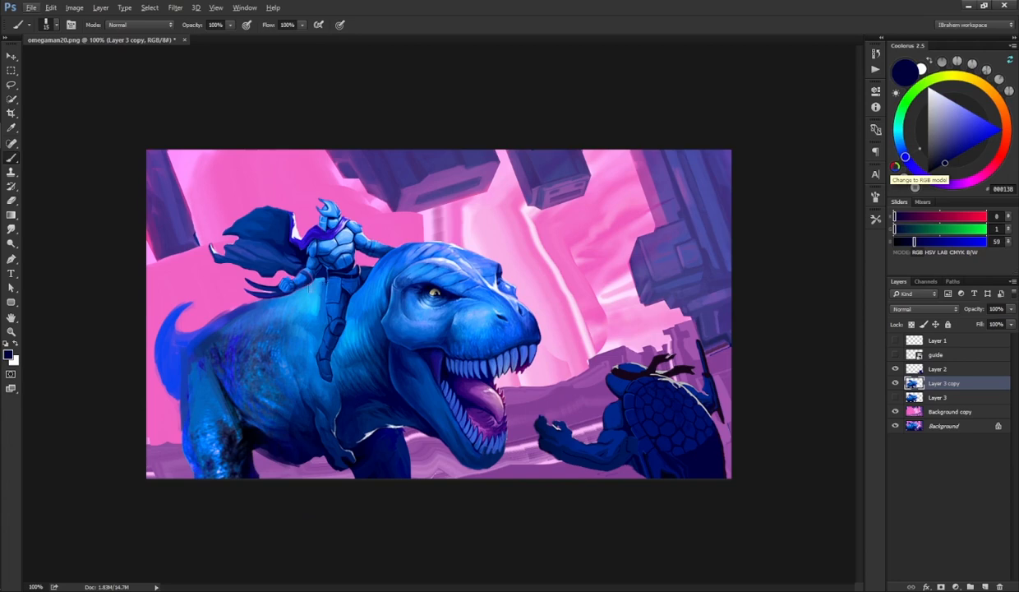
key("e")
key("Escape")
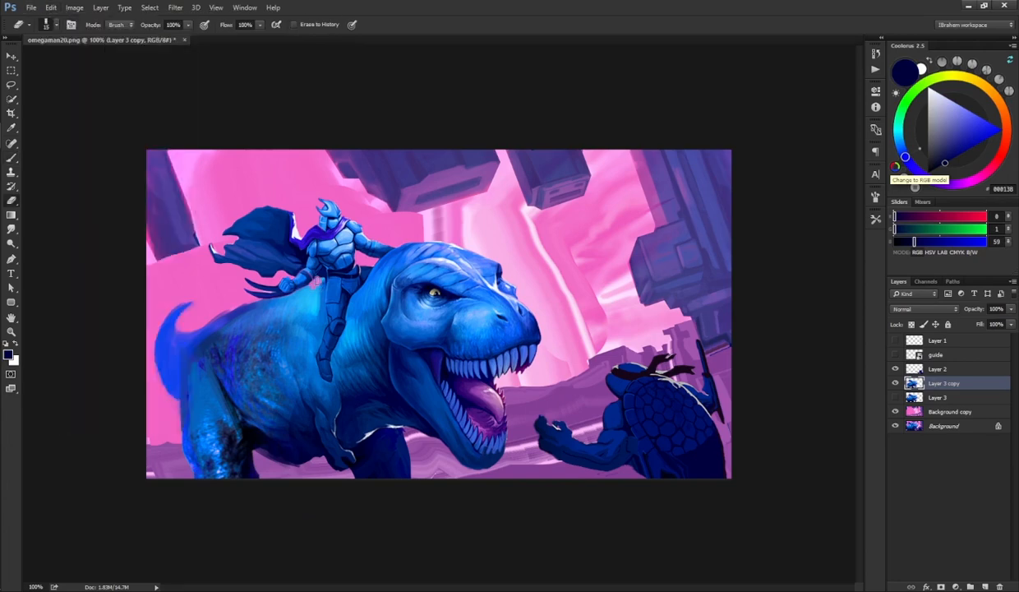
key("b")
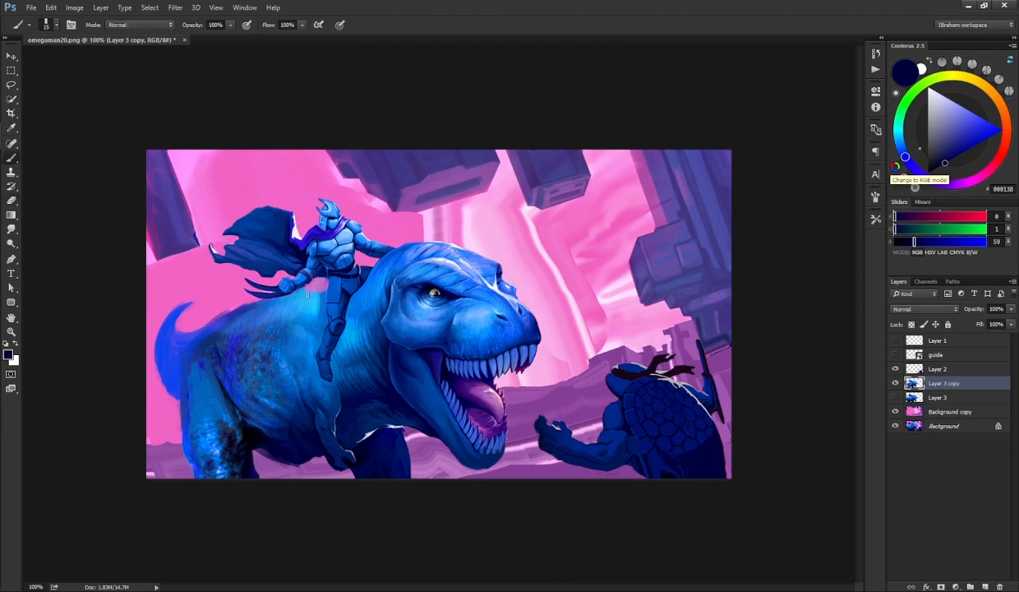
key("e")
key("b")
Step: Sample lighter blues and paint highlights along the dinosaur's back near the rider and tail
left_click(290, 302, "alt")
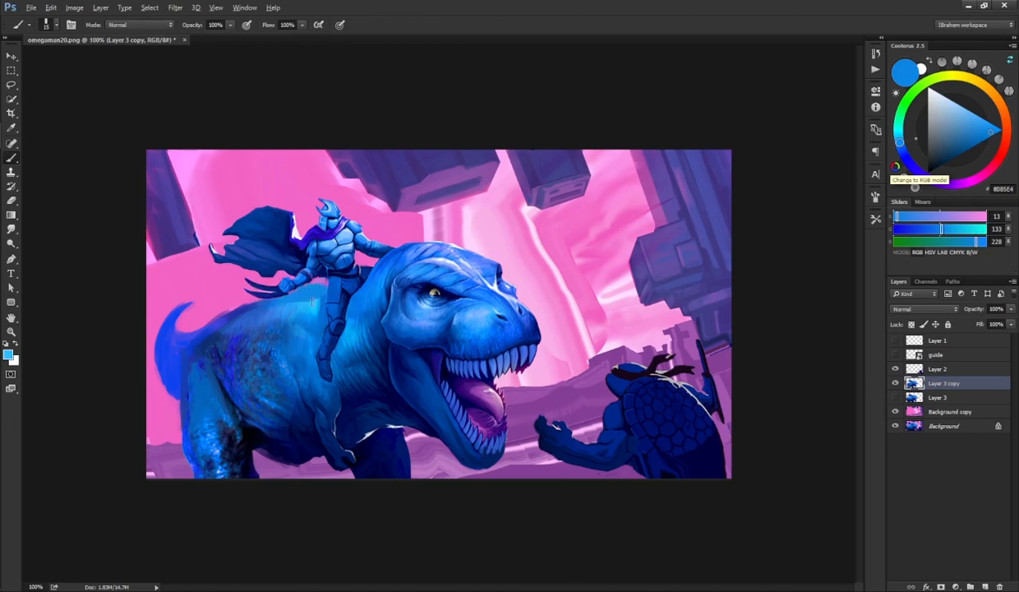
left_click(312, 302, "alt")
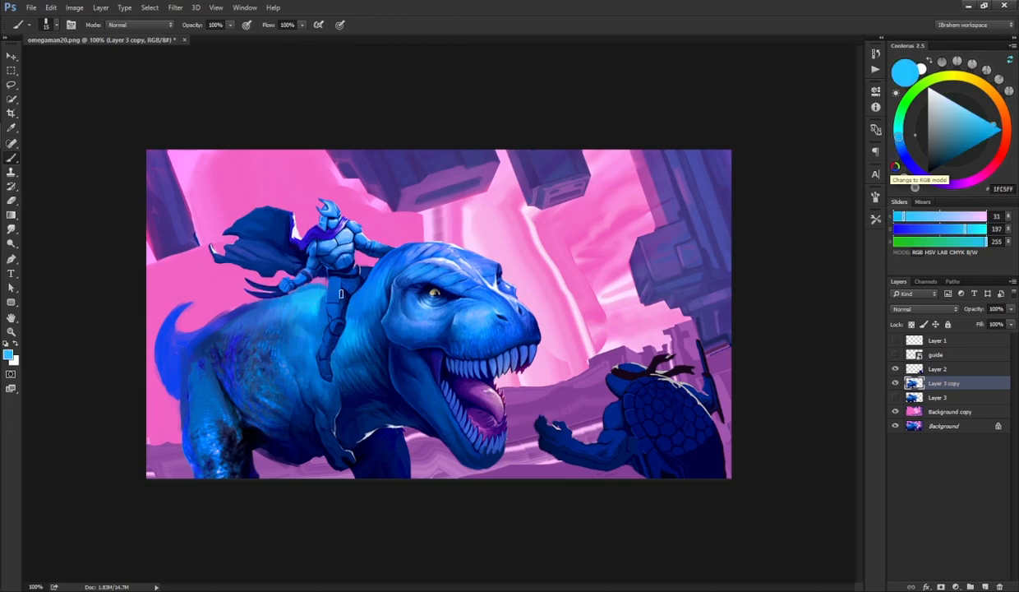
left_click(205, 329, "alt")
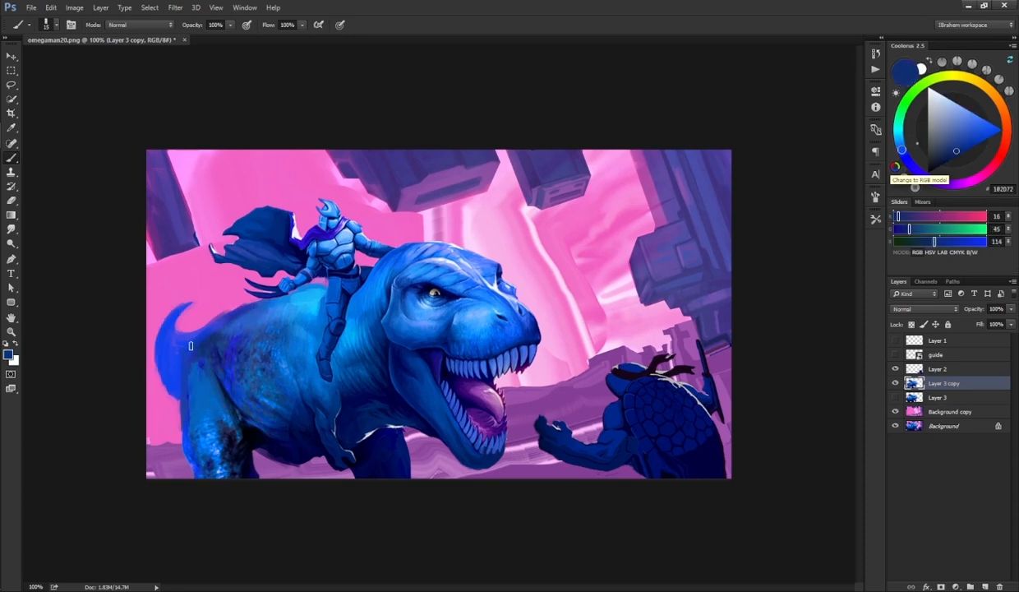
left_click(234, 313, "alt")
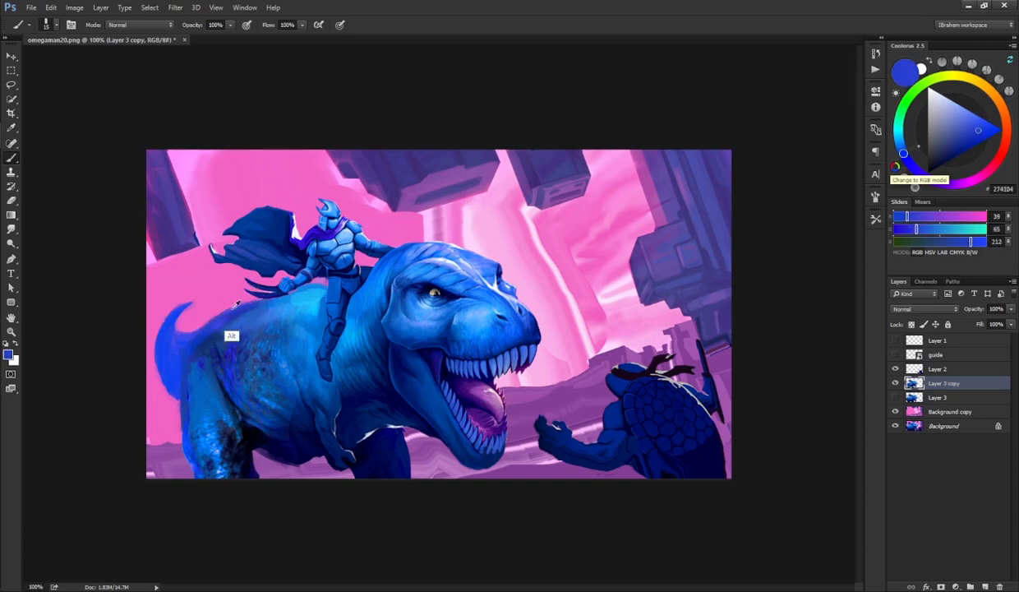
key("e")
key("b")
left_click(198, 394, "alt")
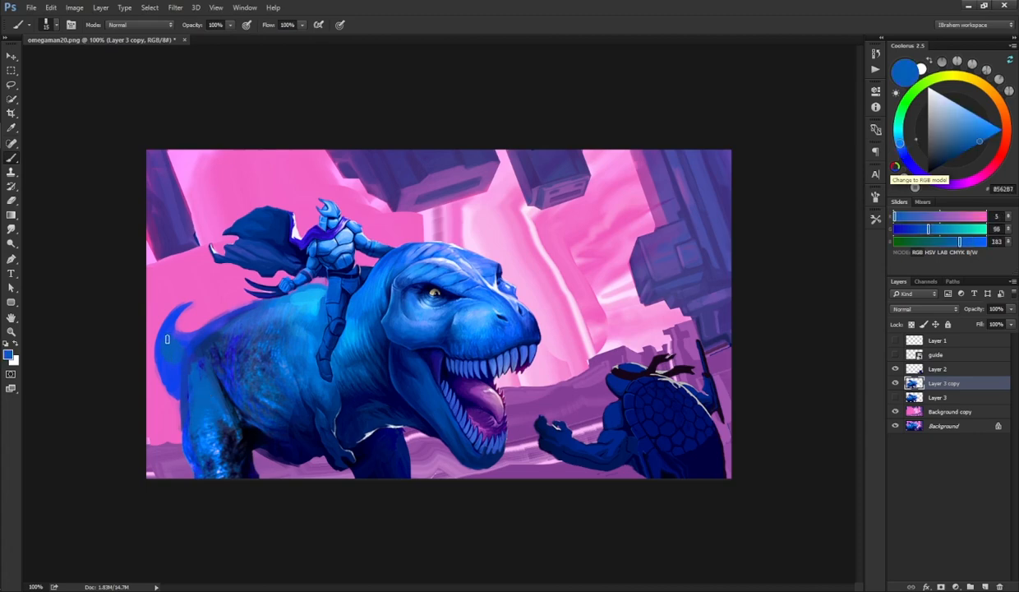
key("alt")
left_click(237, 323, "alt")
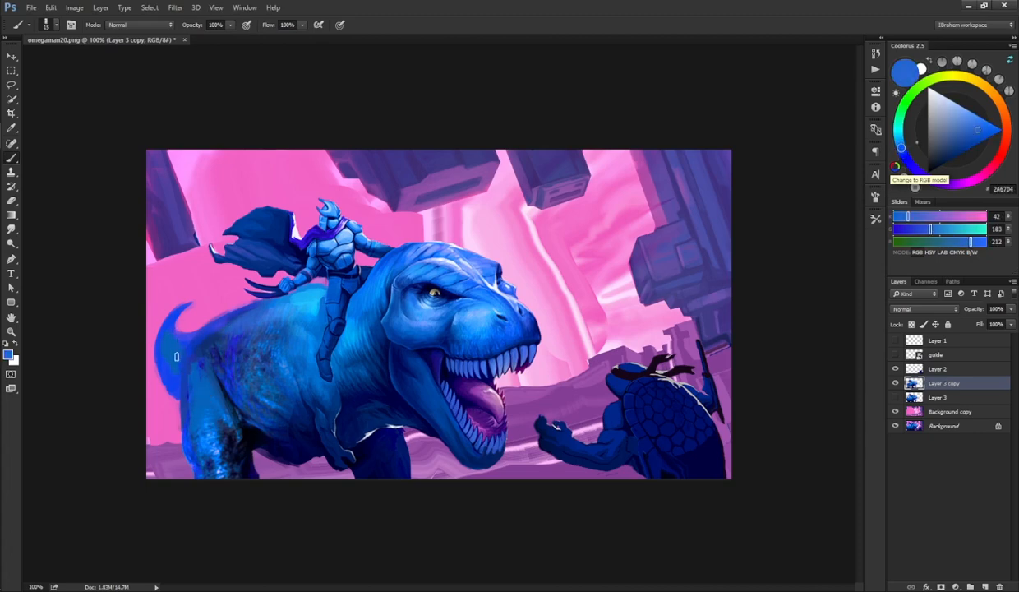
key("r")
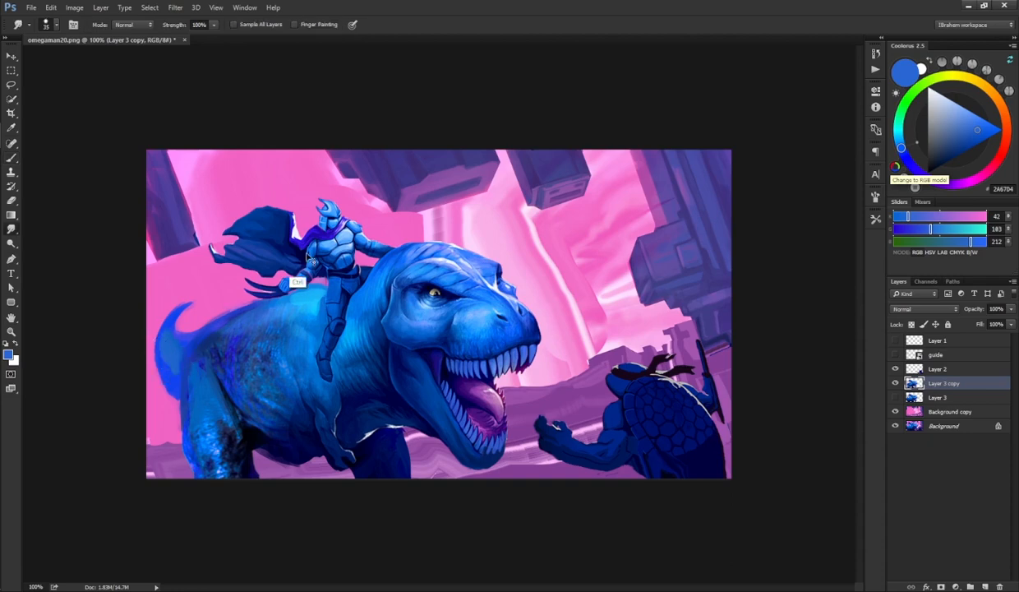
left_click(875, 219)
left_click(846, 222)
left_click(844, 213)
key("b")
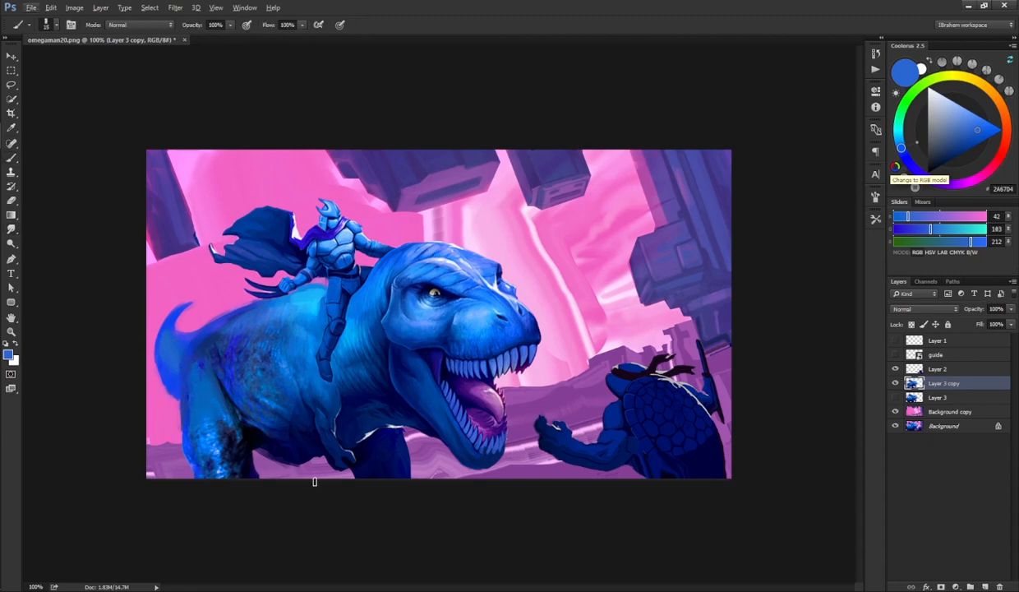
Step: Paint dark blue shading along the dinosaur's belly and front leg with sampled colors
key("e")
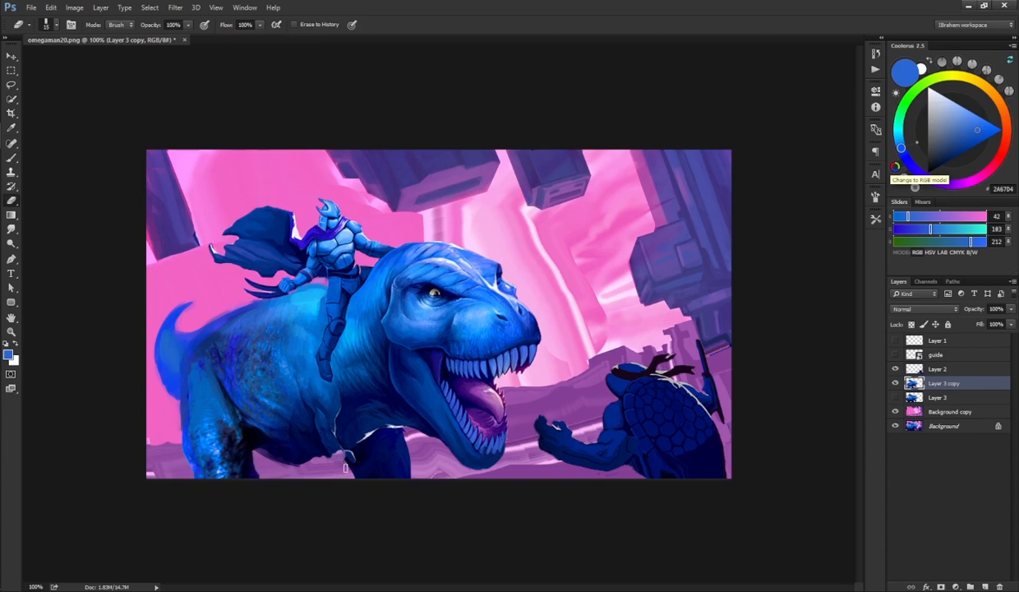
key("b")
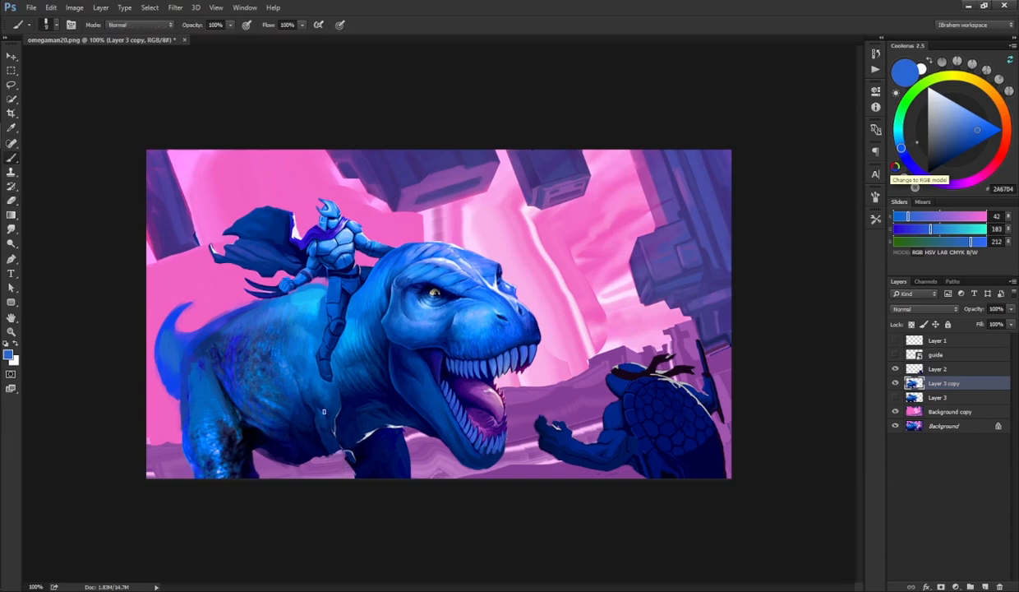
left_click(323, 400, "alt")
mouse_move(310, 410)
left_mouse_down()
mouse_move(321, 442)
mouse_move(358, 433)
mouse_move(362, 447)
mouse_move(360, 431)
mouse_move(370, 444)
mouse_move(360, 440)
mouse_move(359, 453)
mouse_move(341, 436)
mouse_move(318, 441)
mouse_move(333, 430)
mouse_move(324, 462)
mouse_move(305, 459)
mouse_move(348, 452)
left_mouse_up()
left_click(311, 460, "alt")
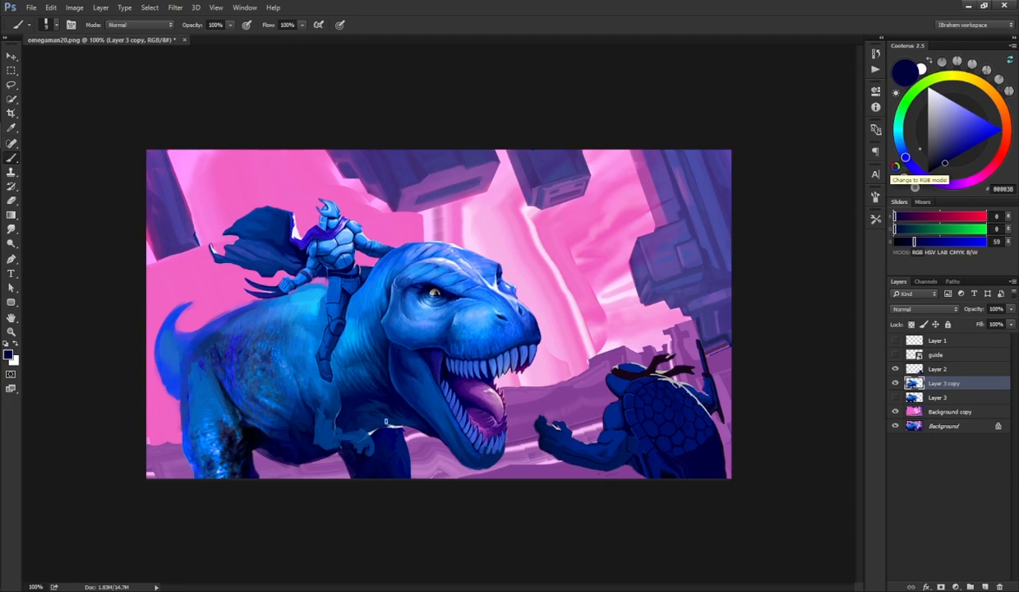
left_click(330, 412, "alt")
left_click(336, 406, "alt")
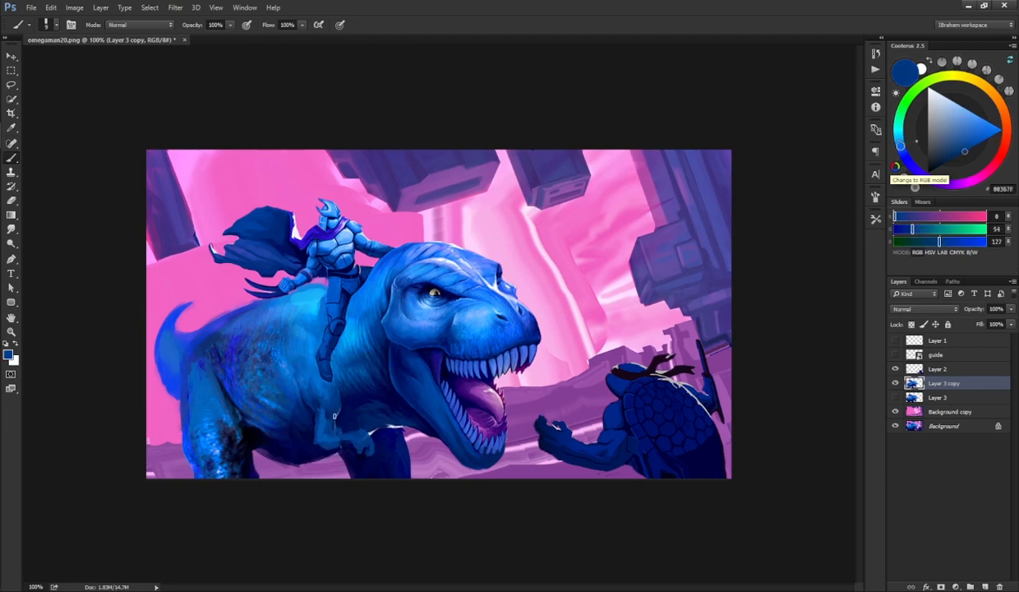
Step: Sample nearby blues and paint dark shading on the dinosaur's belly below the rider's leg
left_click(337, 411, "alt")
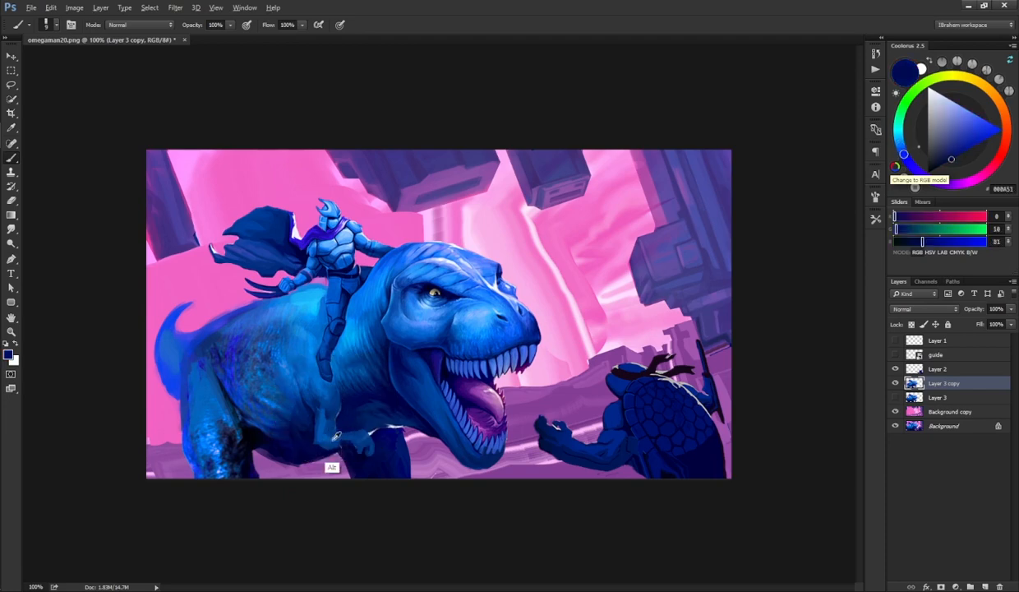
left_click(318, 429, "alt")
mouse_move(326, 428)
left_mouse_down()
mouse_move(352, 434)
mouse_move(351, 449)
mouse_move(367, 439)
left_mouse_up()
left_click(359, 424, "alt")
mouse_move(329, 398)
left_mouse_down()
mouse_move(321, 434)
mouse_move(328, 407)
left_mouse_up()
left_click(334, 433, "alt")
left_click(346, 410, "alt")
left_click(326, 397, "alt")
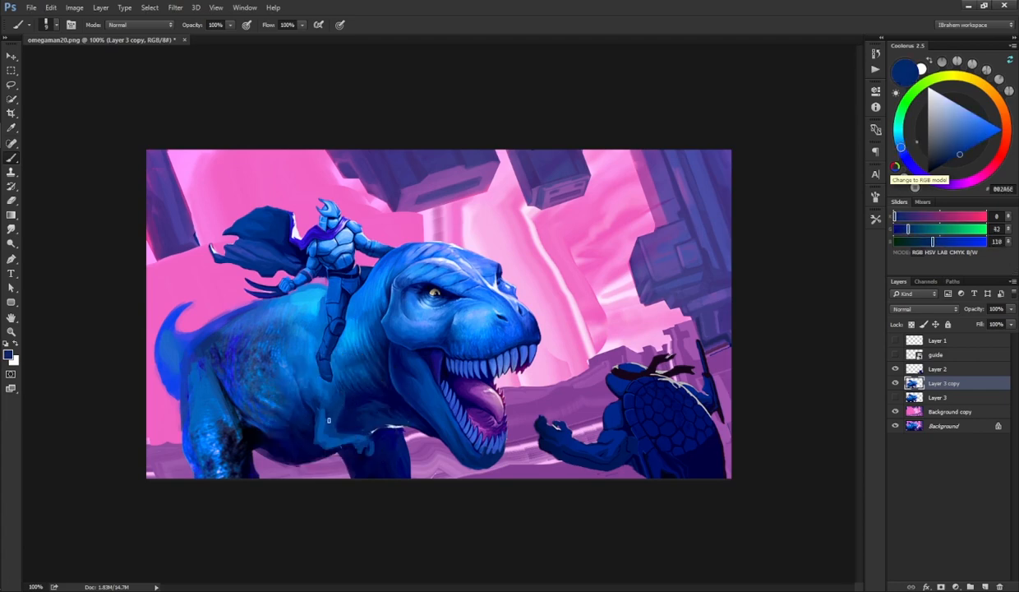
Step: Sample dark and light blues and paint a dark stroke down the dinosaur's hind leg
key("r")
key("b")
left_click(322, 439, "alt")
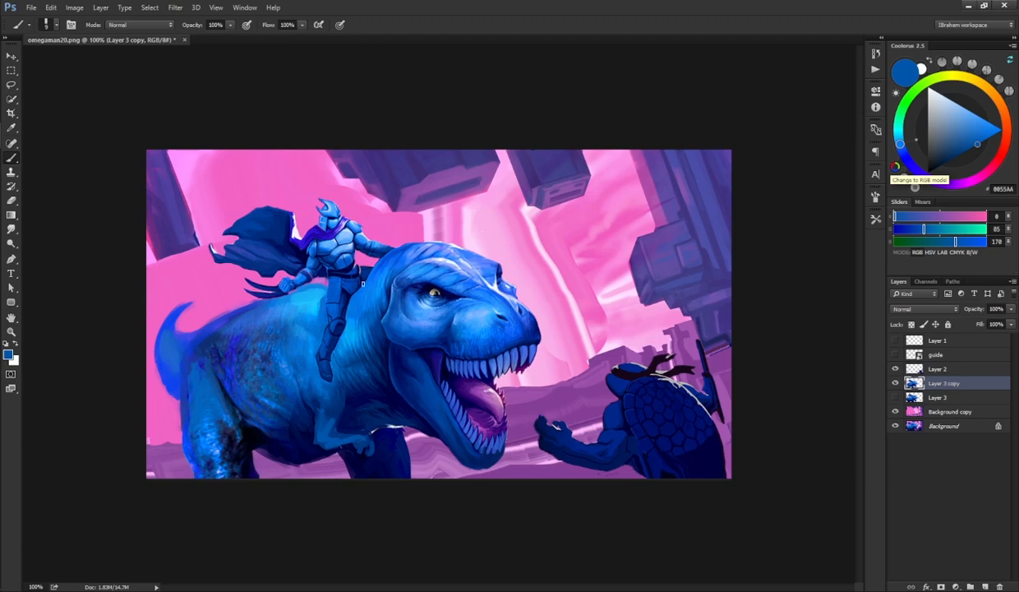
left_click(284, 284, "alt")
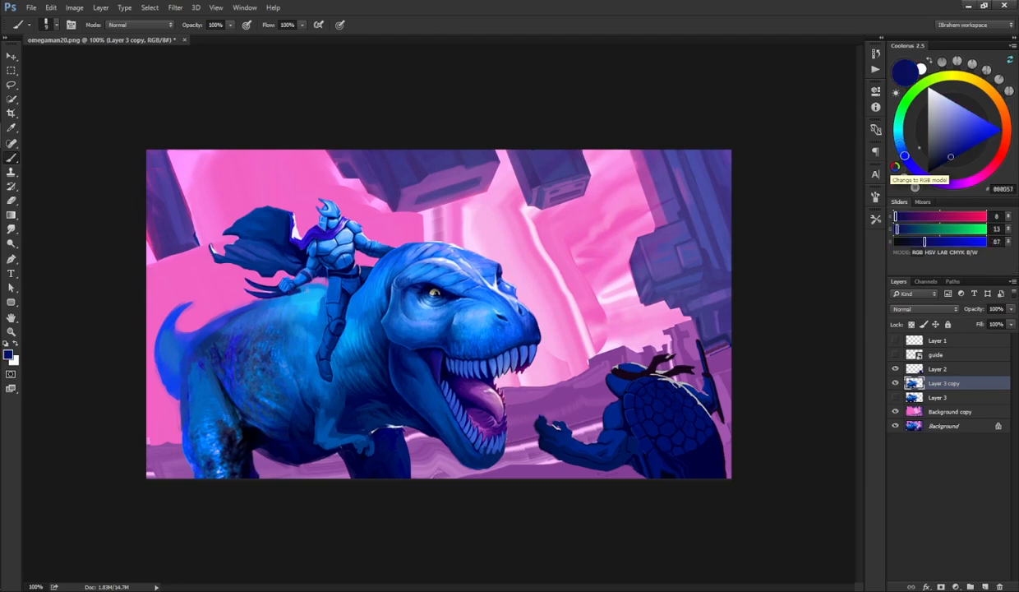
left_click(288, 298, "alt")
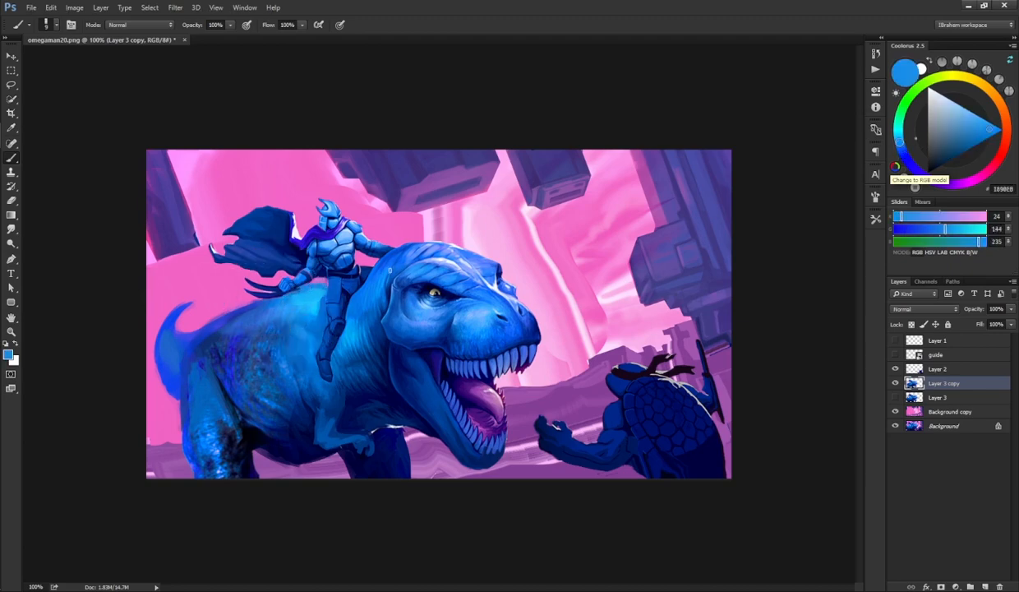
left_click(255, 454, "alt")
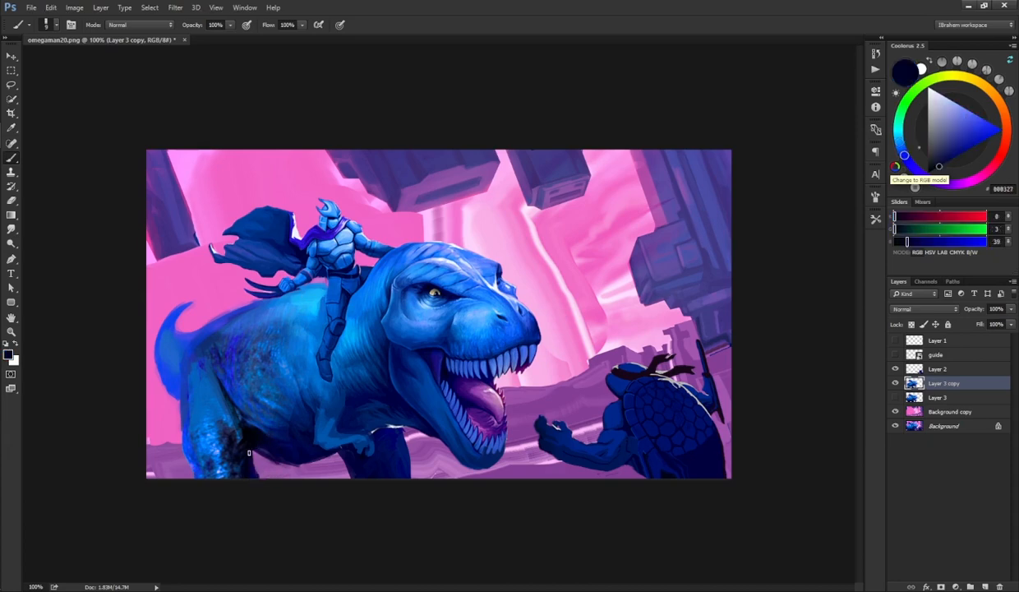
left_click_drag(250, 449, 261, 483)
Step: Sample blues and paint long shading strokes along the hind leg and the back edge of the dinosaur's body
left_click(231, 471, "alt")
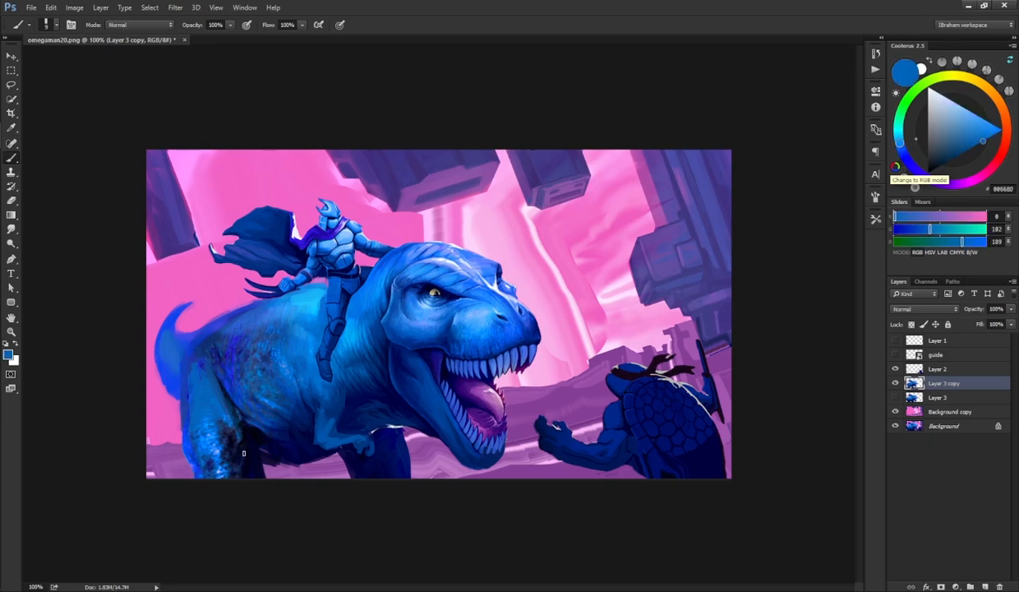
mouse_move(242, 439)
left_mouse_down()
mouse_move(247, 468)
mouse_move(244, 431)
mouse_move(248, 475)
mouse_move(249, 439)
left_mouse_up()
left_click(243, 433, "alt")
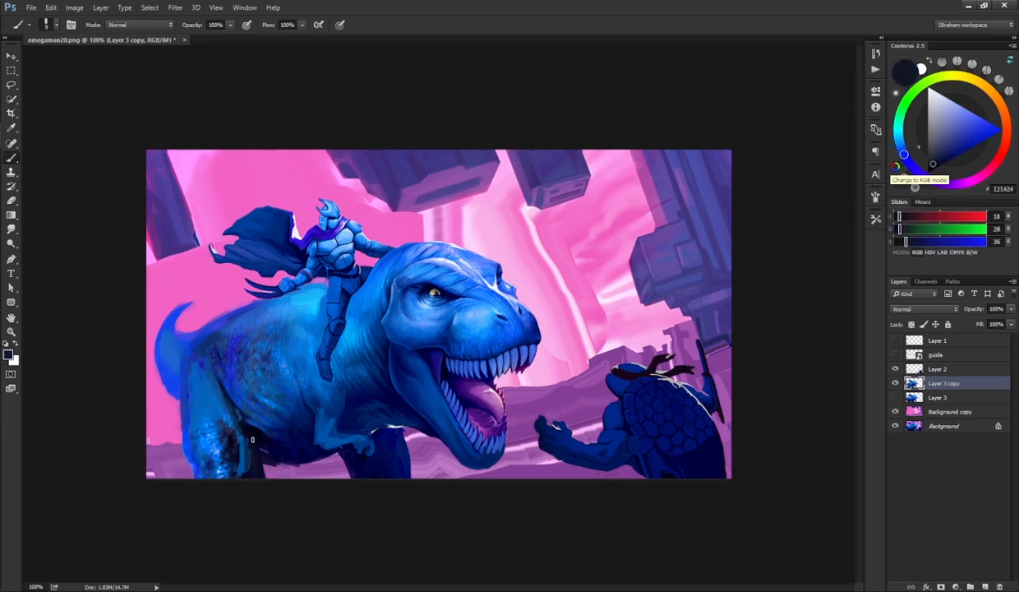
left_click(230, 402, "alt")
left_click_drag(215, 371, 246, 442)
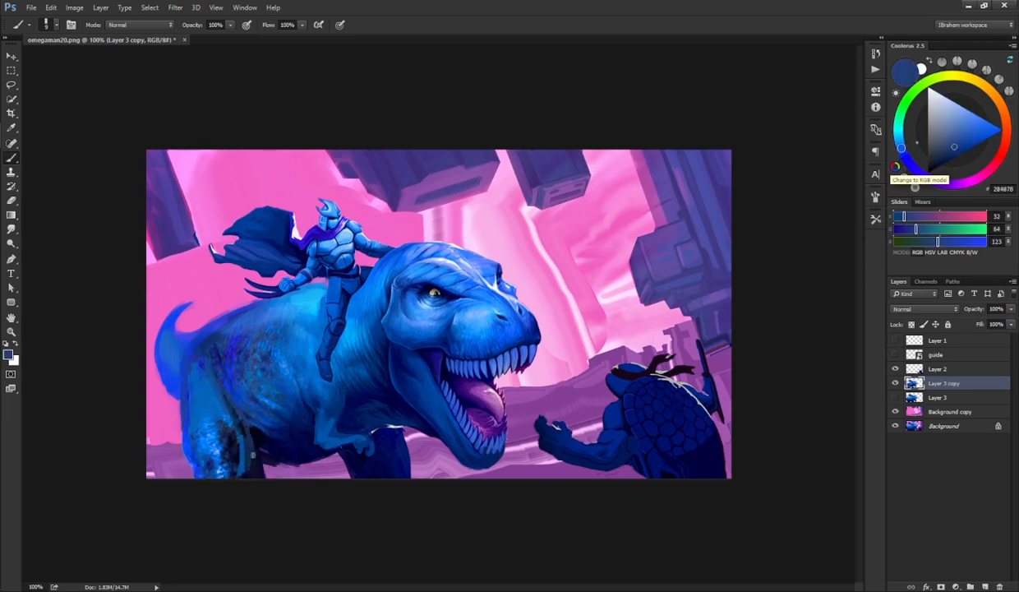
left_click(182, 448, "alt")
left_click_drag(177, 374, 185, 458)
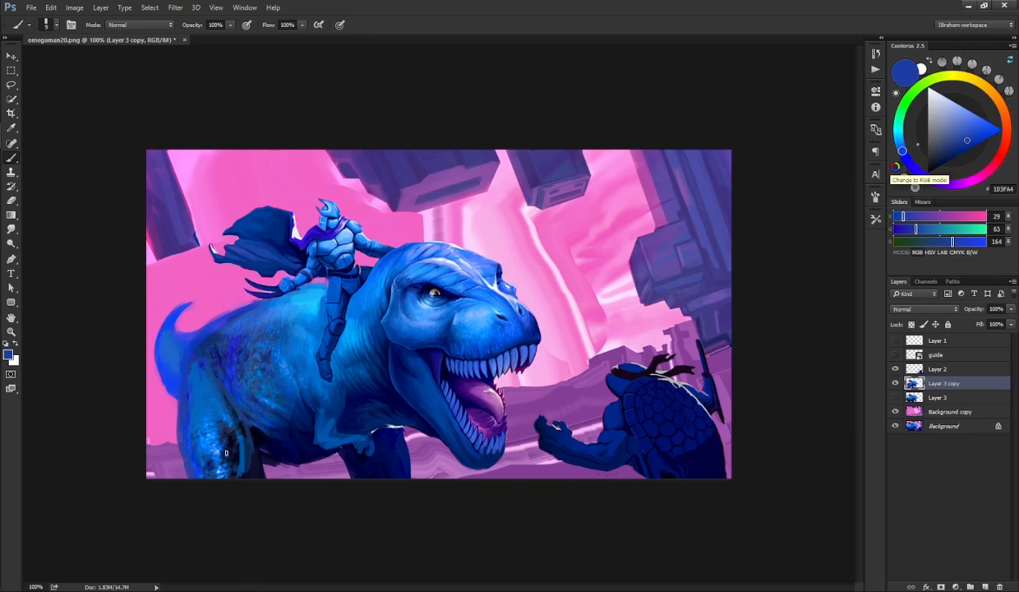
Step: Paint dark strokes at the base of the front leg, undo the last one, and erase stray paint under the belly
left_click(333, 450, "alt")
left_click_drag(333, 451, 339, 457)
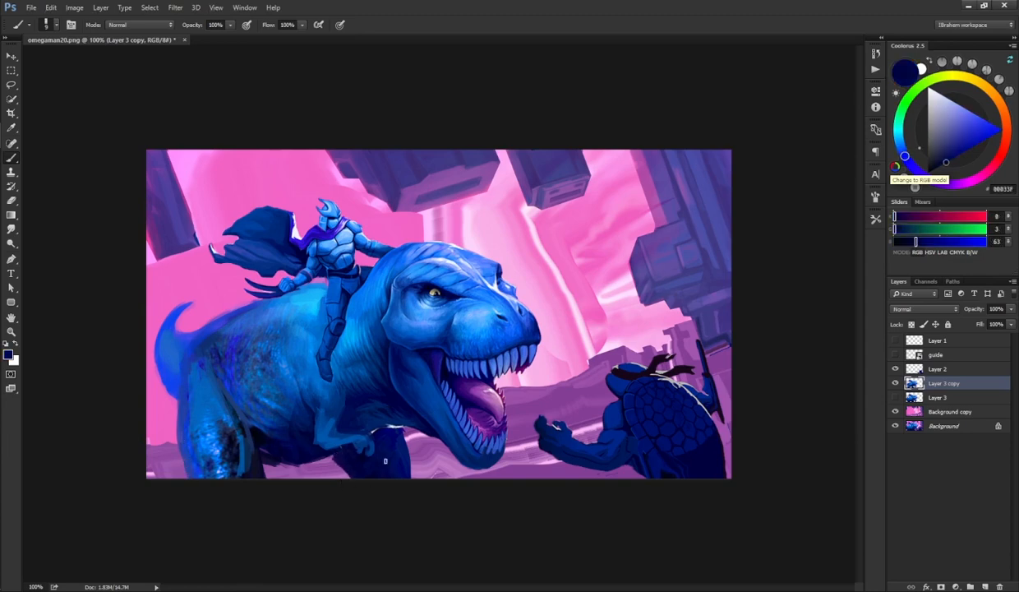
left_click_drag(399, 438, 411, 473)
left_click_drag(331, 453, 299, 460)
key("ctrl+z")
key("e")
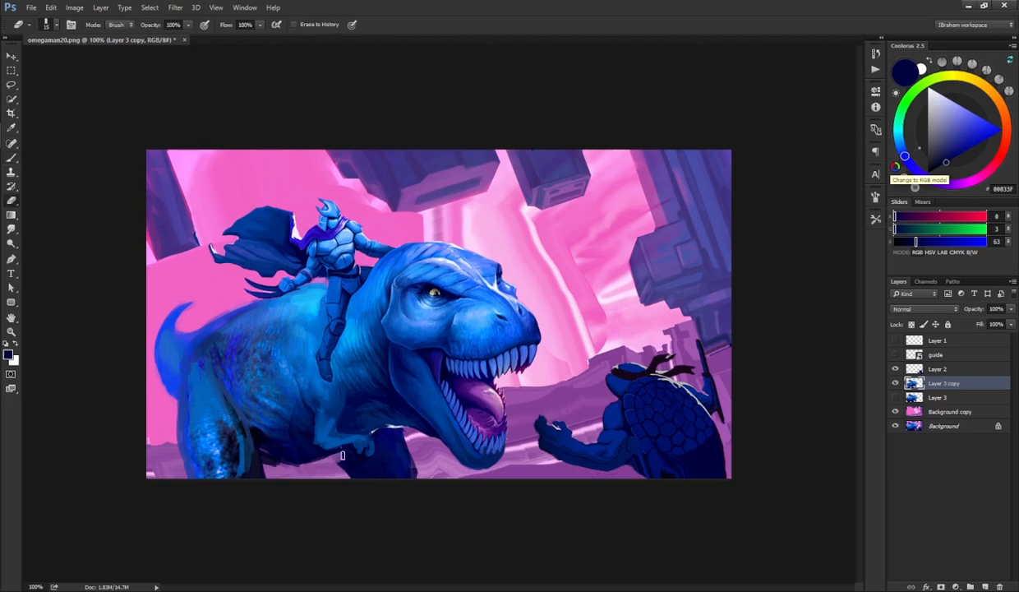
mouse_move(343, 455)
left_mouse_down()
mouse_move(333, 441)
mouse_move(336, 468)
mouse_move(372, 443)
mouse_move(396, 457)
mouse_move(383, 429)
left_mouse_up()
key("b")
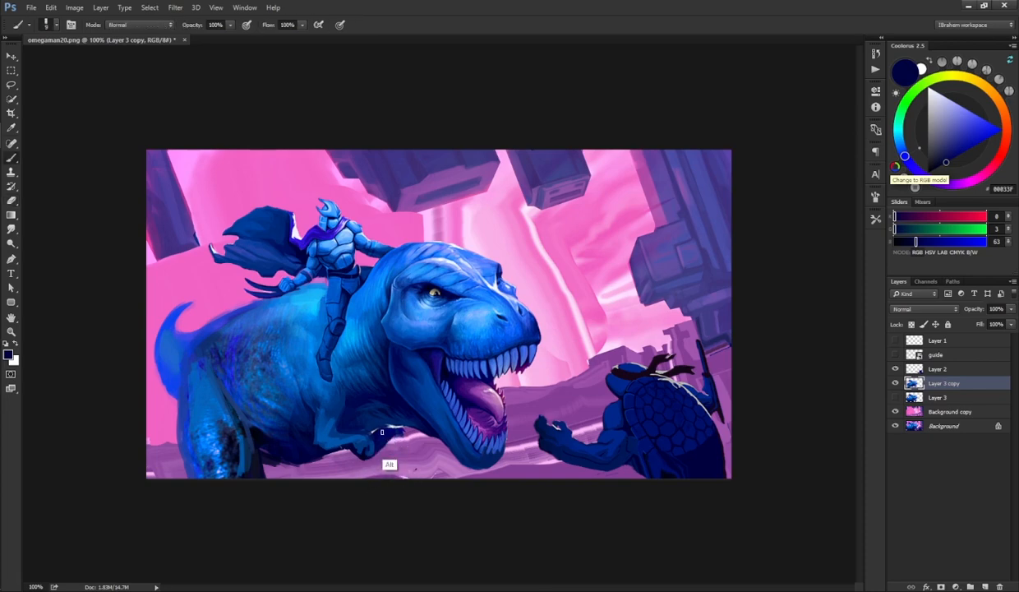
Step: Sample a dark blue, fill the gap under the belly between the legs, and erase the excess near the front leg
left_click(381, 431, "alt")
mouse_move(318, 449)
left_mouse_down()
mouse_move(320, 476)
mouse_move(354, 453)
mouse_move(343, 481)
mouse_move(352, 469)
mouse_move(332, 455)
mouse_move(305, 472)
mouse_move(317, 481)
mouse_move(366, 459)
left_mouse_up()
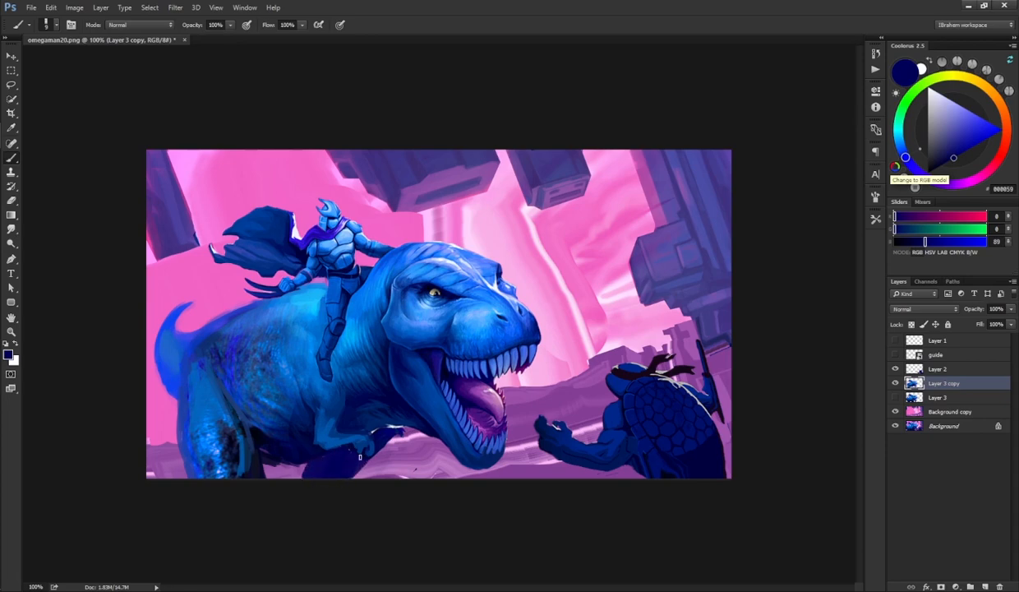
key("e")
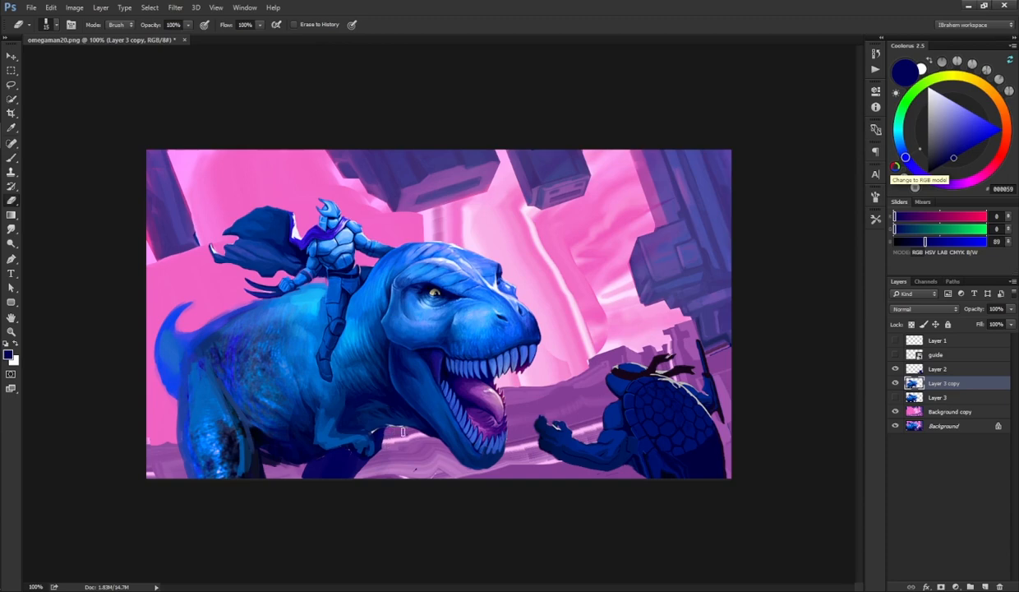
left_click_drag(385, 425, 369, 439)
key("b")
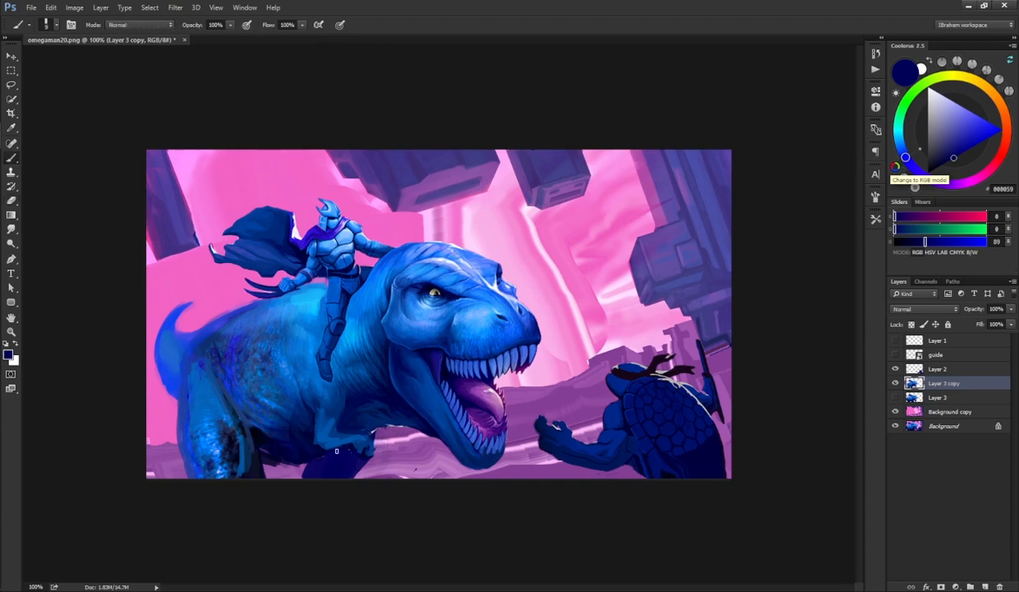
left_click(320, 472, "alt")
Step: Sample dark blues around the front leg and belly and dab shading along the underside edge
key("e")
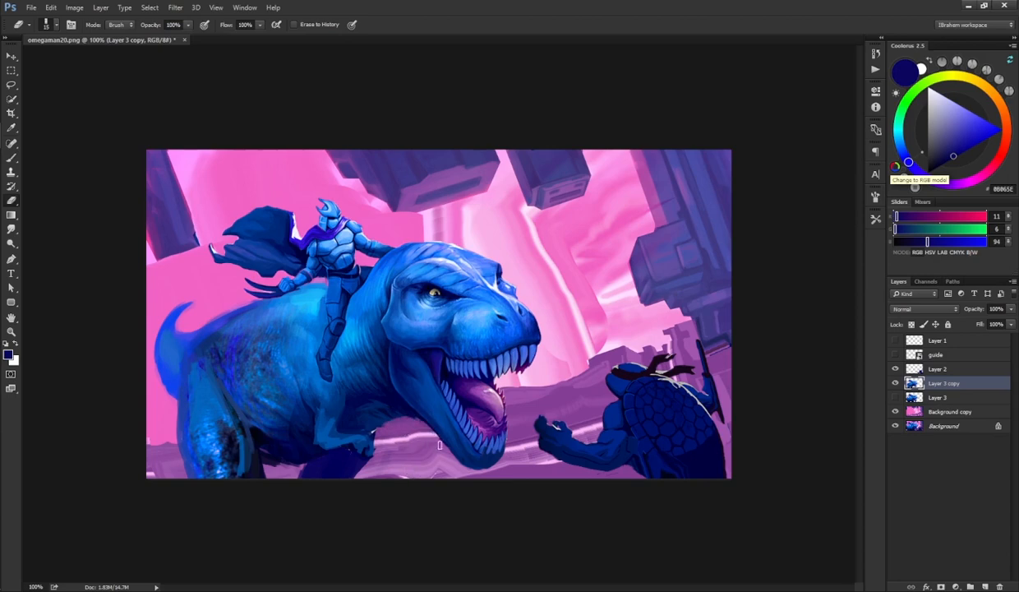
key("b")
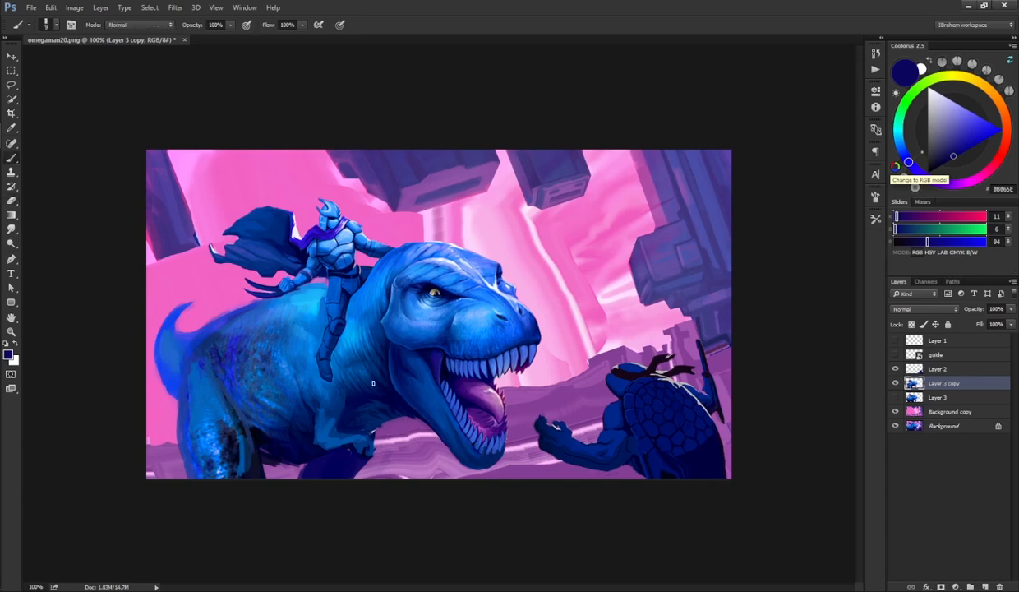
left_click(375, 381, "alt")
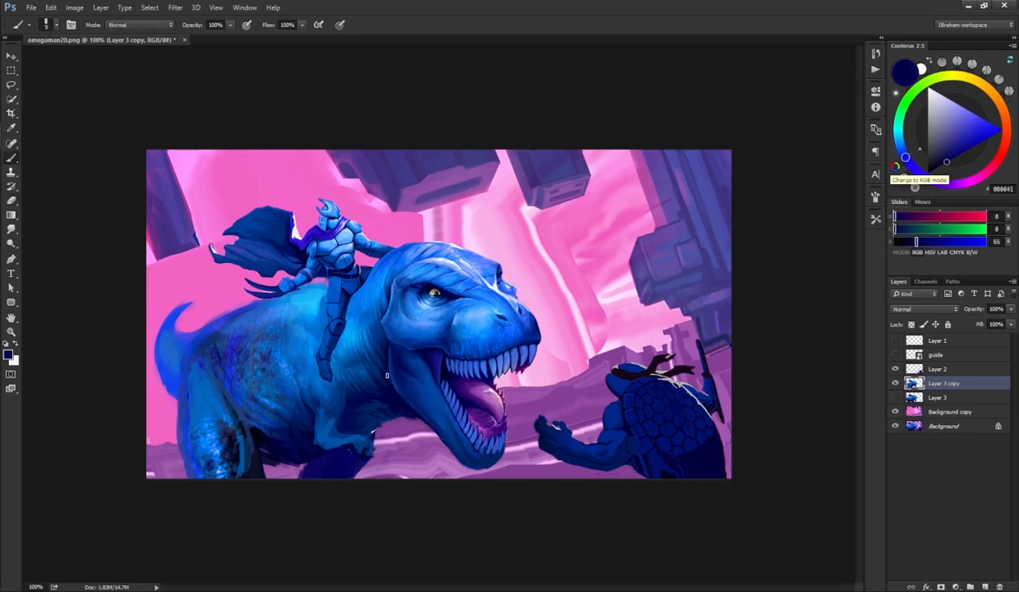
left_click(374, 415, "alt")
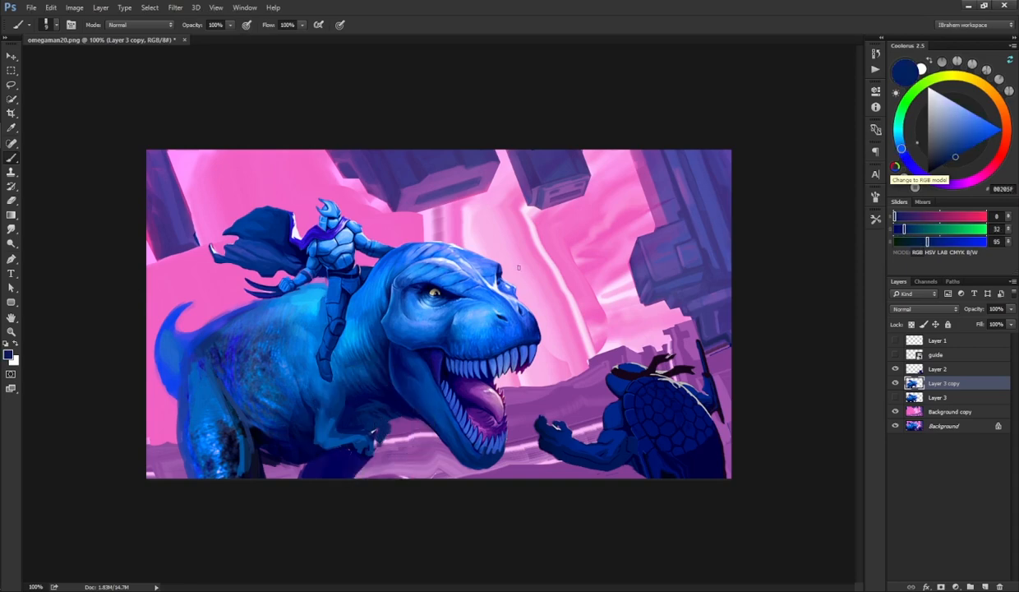
left_click(302, 467, "alt")
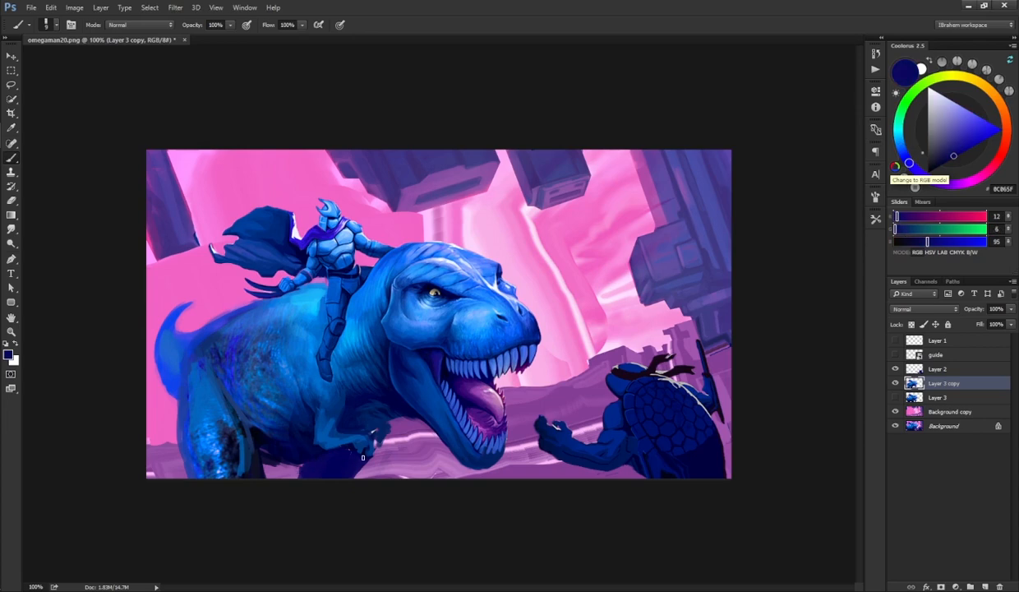
key("e")
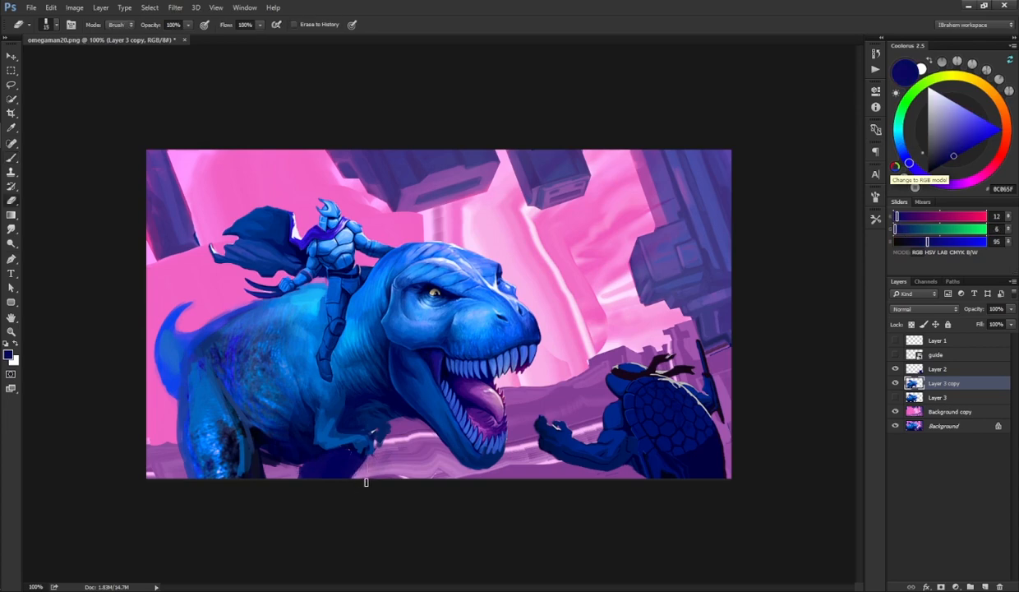
key("b")
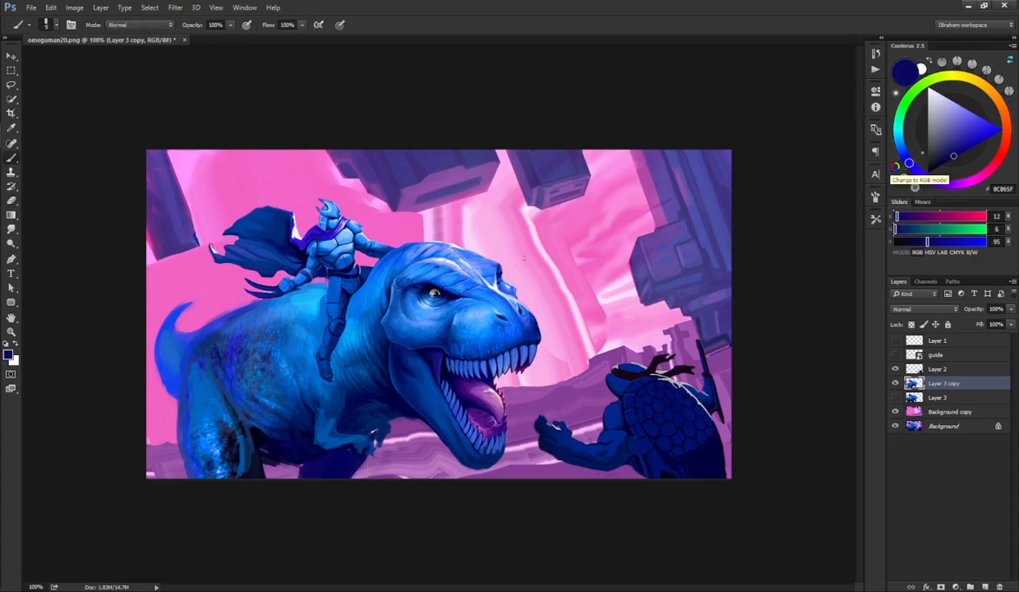
left_click(277, 464, "alt")
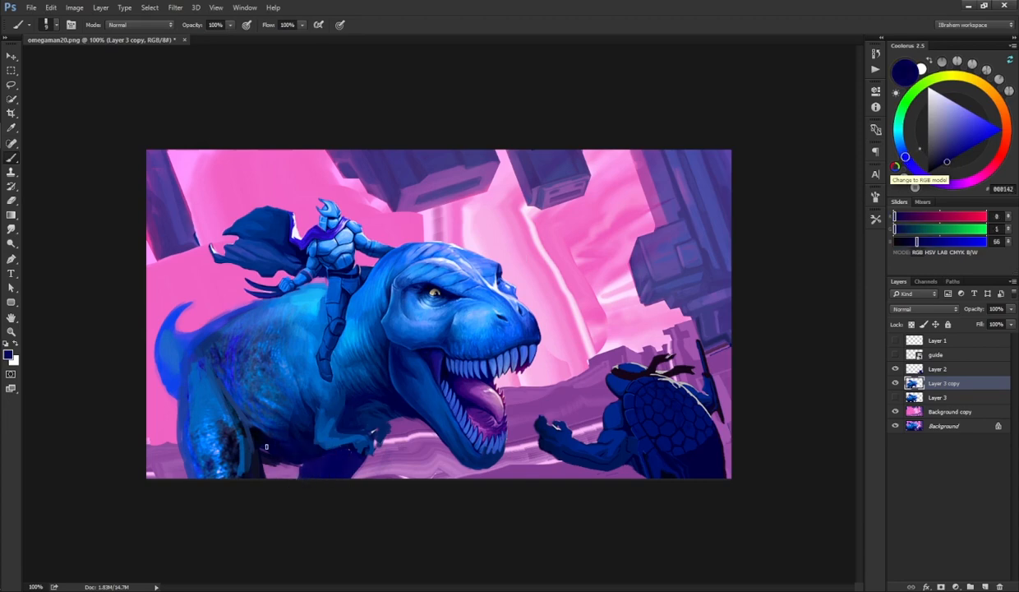
key("e")
key("b")
left_click(274, 452, "alt")
Step: Undo a stray stroke, then paint sampled blue highlights along the dinosaur's back and beside the rider's leg
mouse_move(191, 333)
left_mouse_down()
mouse_move(220, 304)
mouse_move(268, 292)
mouse_move(344, 303)
left_mouse_up()
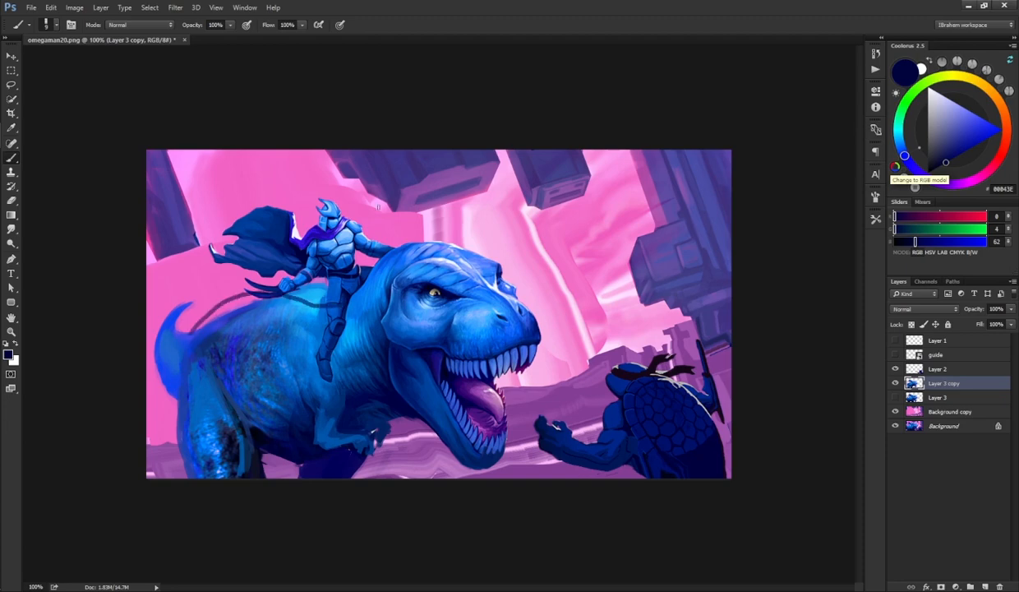
key("ctrl+z")
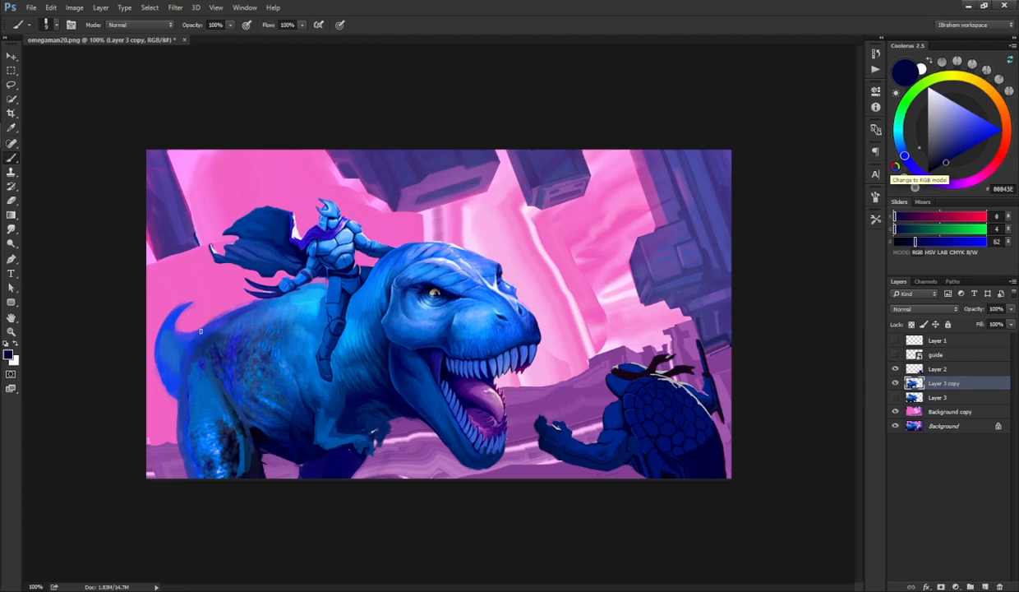
left_click(197, 320, "alt")
mouse_move(185, 337)
left_mouse_down()
mouse_move(242, 306)
mouse_move(203, 332)
mouse_move(255, 298)
left_mouse_up()
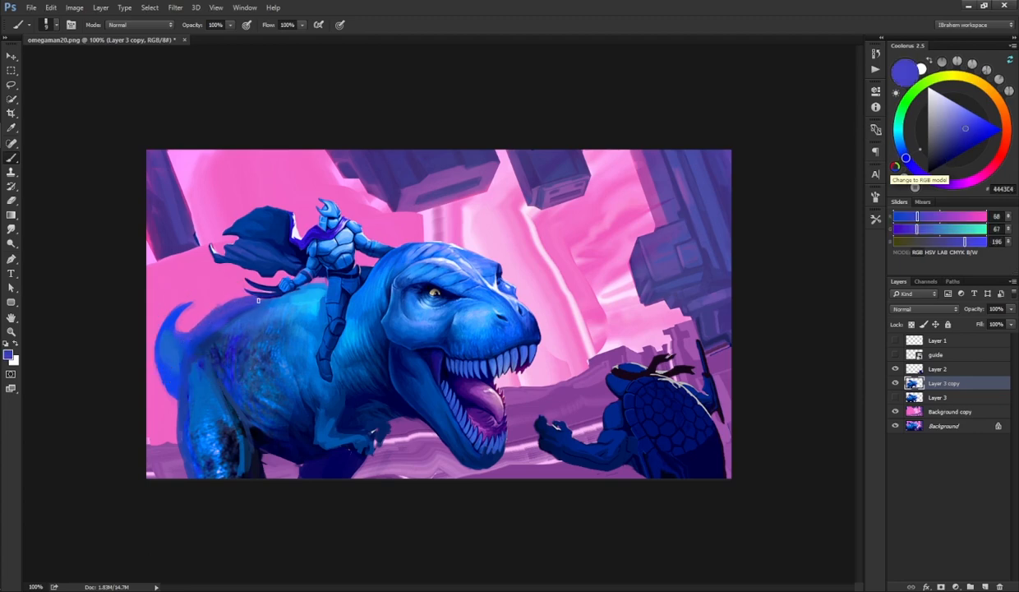
left_click(244, 337, "alt")
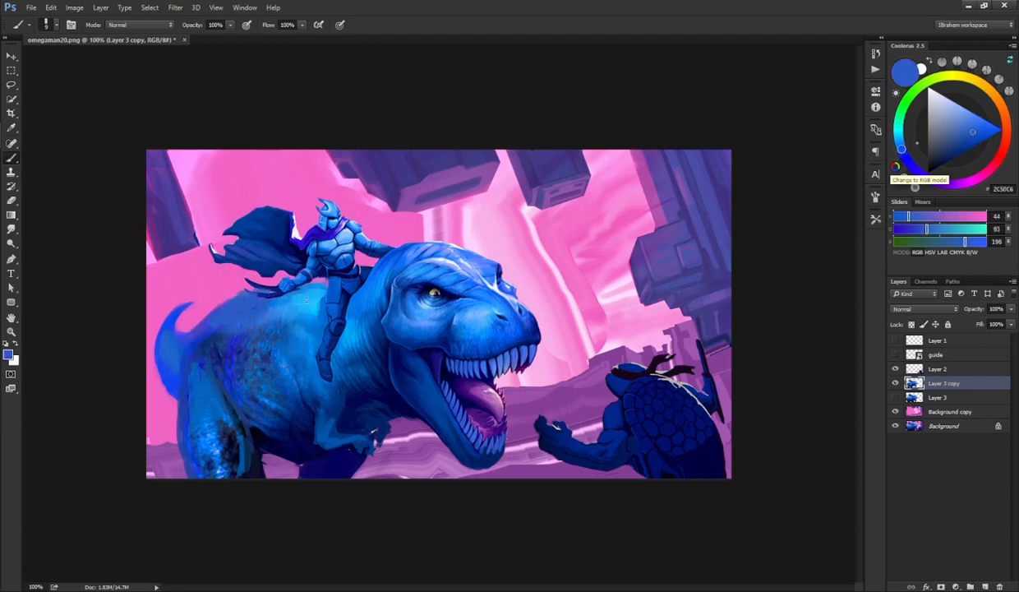
key("e")
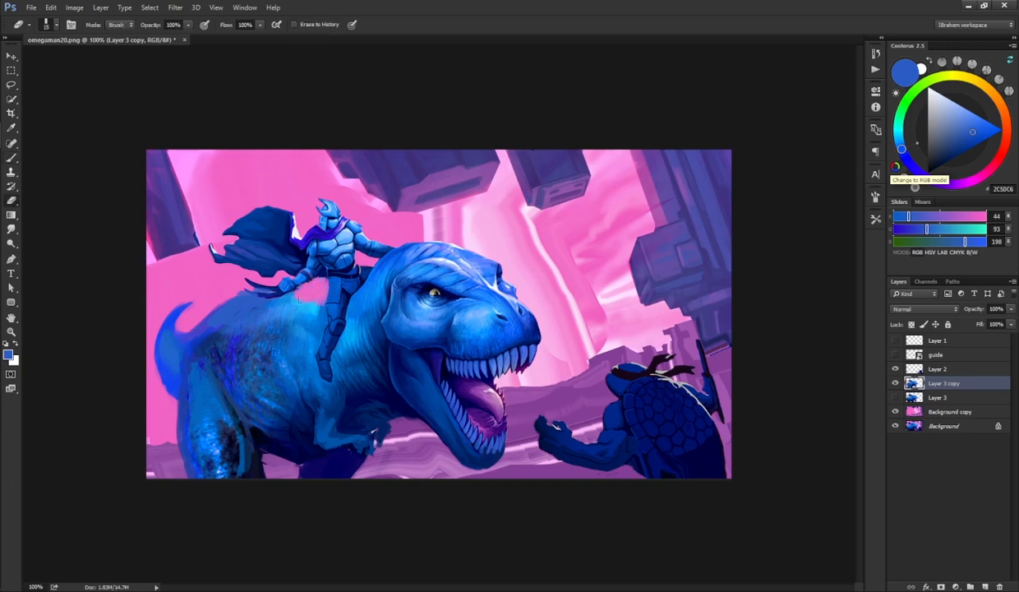
key("b")
left_click(294, 283, "alt")
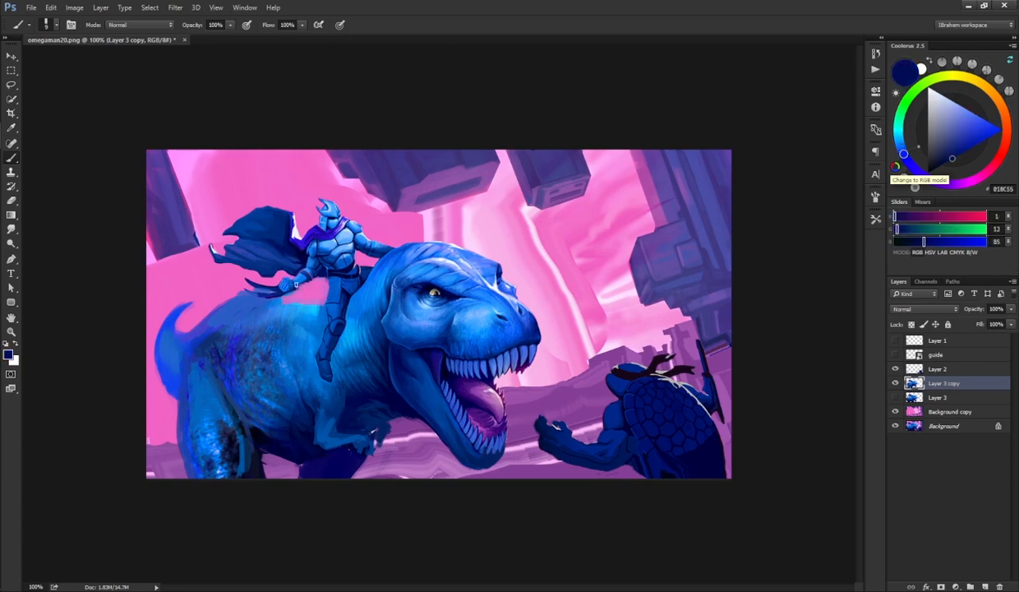
mouse_move(261, 293)
left_mouse_down()
mouse_move(247, 291)
mouse_move(324, 302)
mouse_move(315, 300)
left_mouse_up()
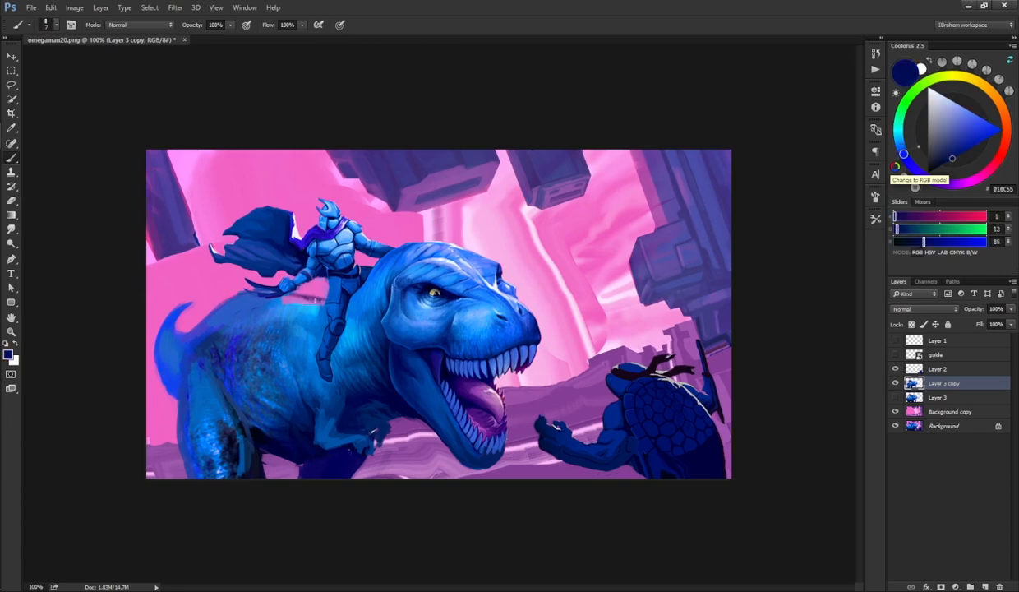
Step: Sample light and dark blues and paint a stroke up the dinosaur's tail edge
left_click(288, 330, "alt")
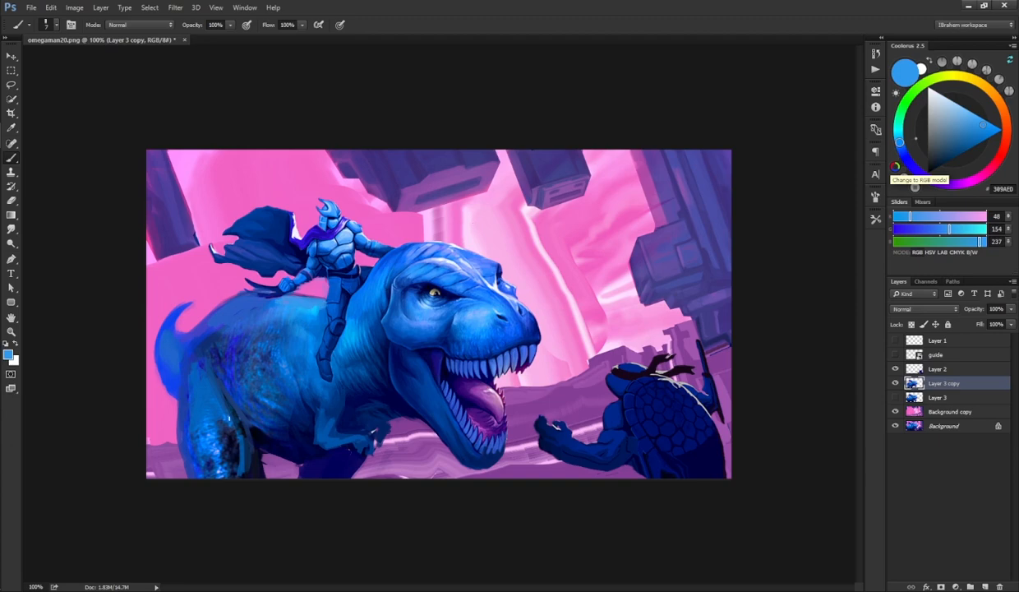
left_click(240, 425, "alt")
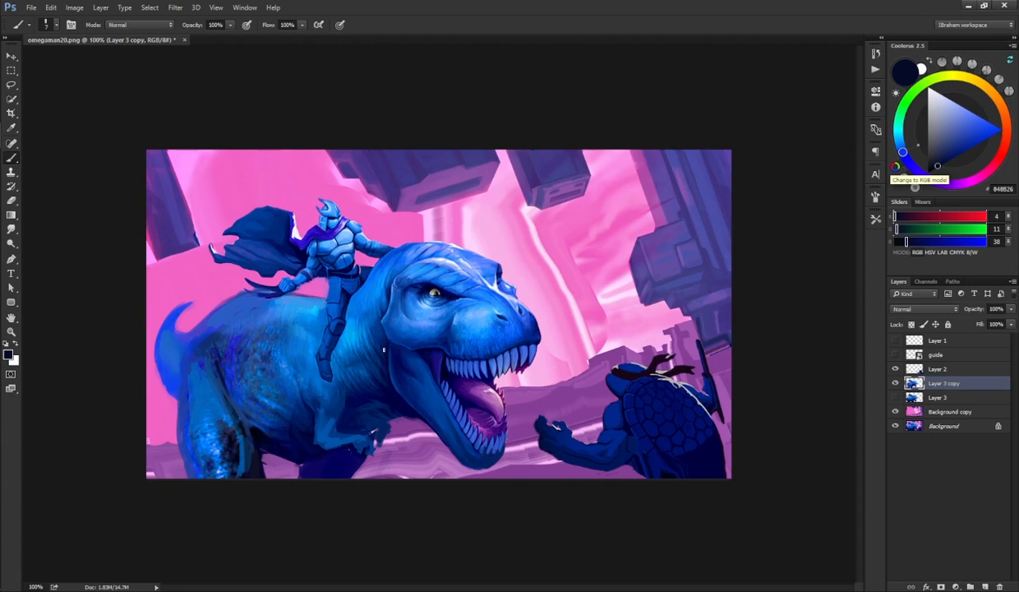
left_click(177, 374, "alt")
left_click_drag(172, 374, 162, 333)
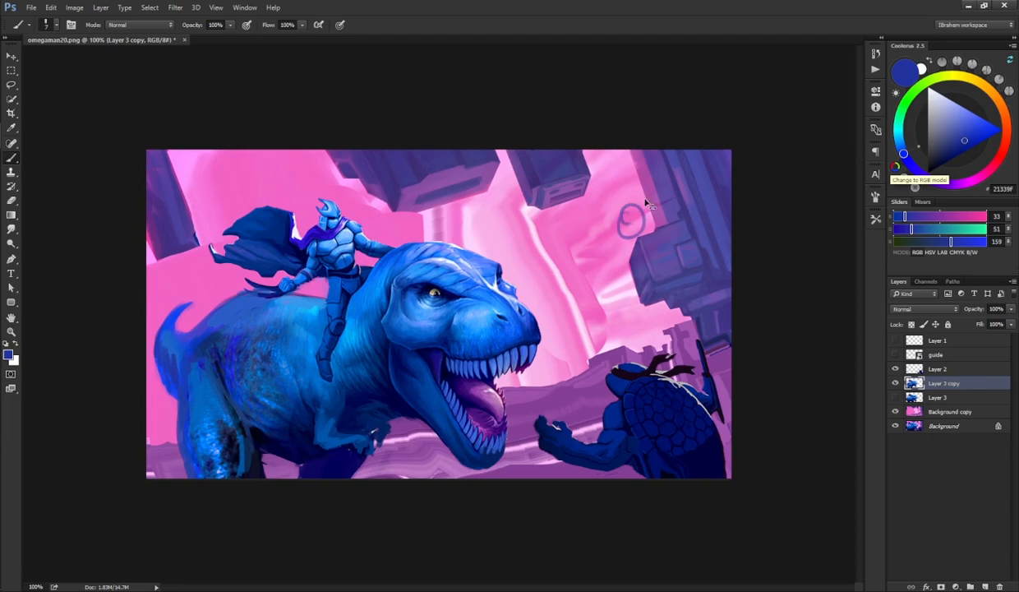
mouse_move(630, 212)
left_mouse_down()
mouse_move(553, 258)
mouse_move(579, 251)
left_mouse_up()
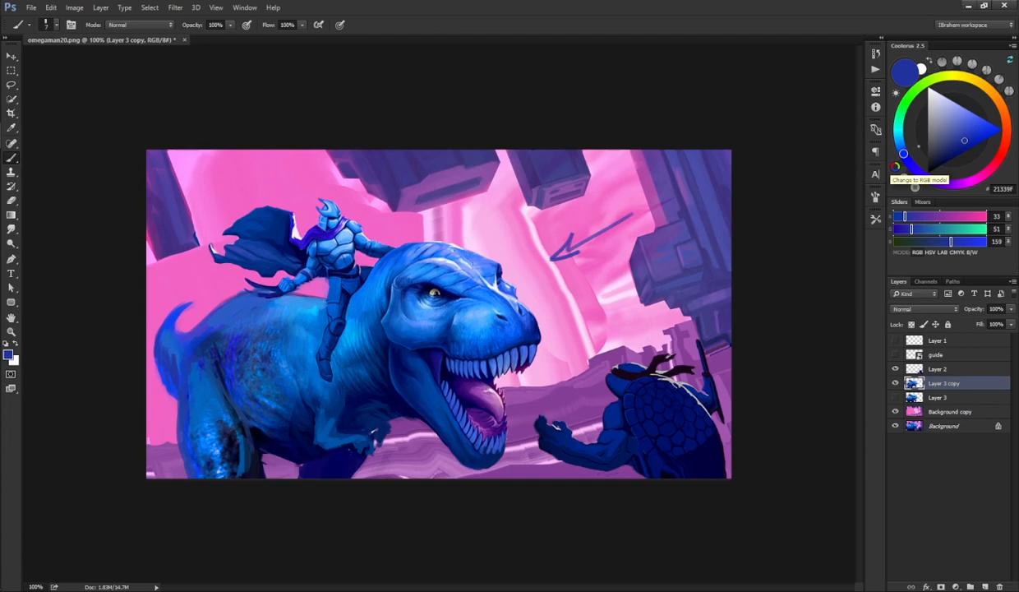
key("ctrl+z")
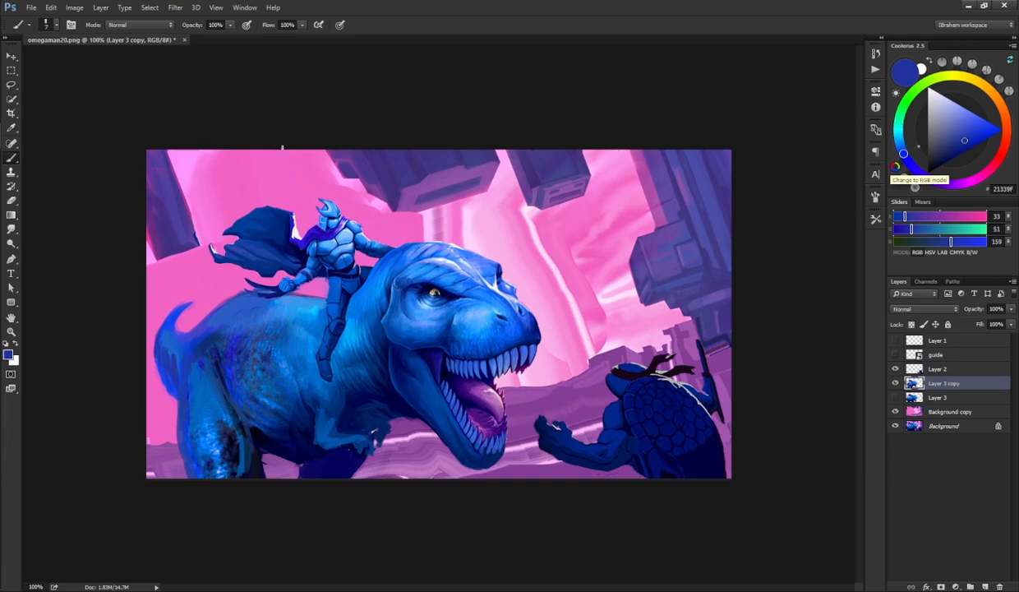
left_click_drag(294, 150, 301, 175)
key("ctrl+z")
left_click_drag(292, 155, 302, 172)
key("e")
mouse_move(292, 174)
left_mouse_down()
mouse_move(288, 152)
mouse_move(301, 165)
left_mouse_up()
key("b")
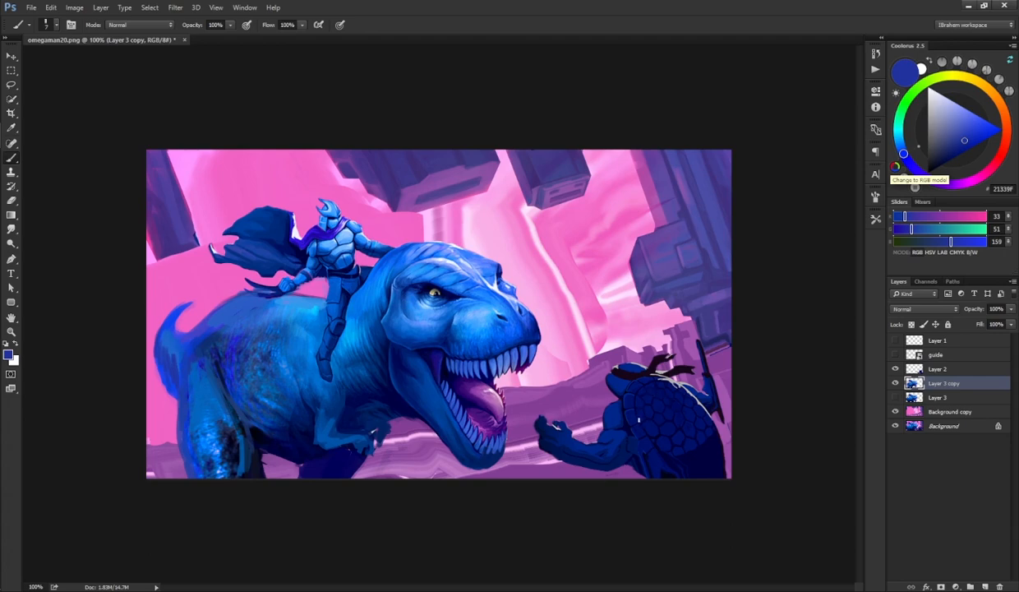
Step: Add a new layer above Layer 3 copy and paint sampled blue strokes on the dinosaur's neck below the head
left_click(985, 586)
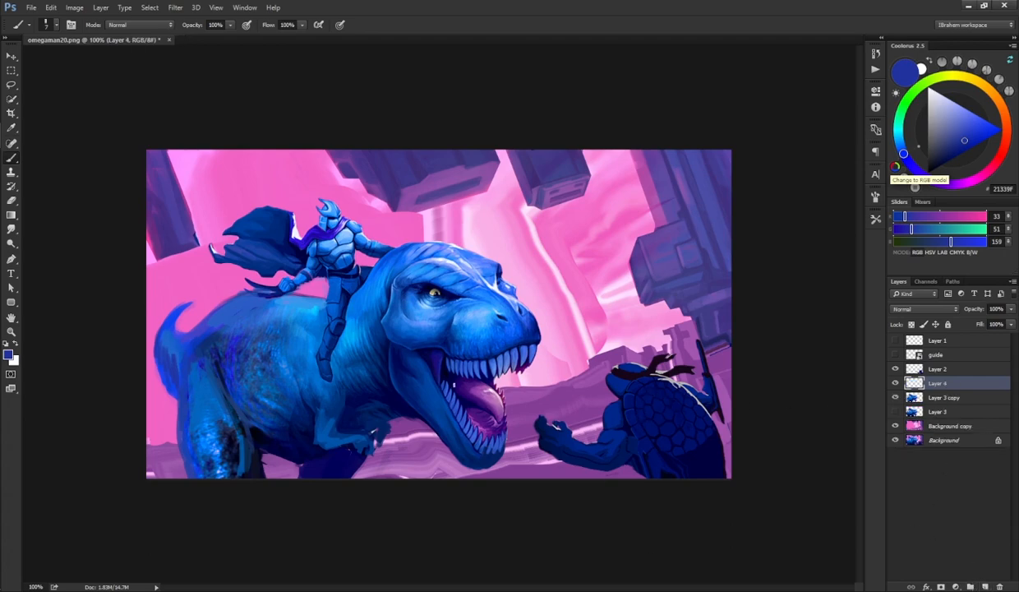
key("F5")
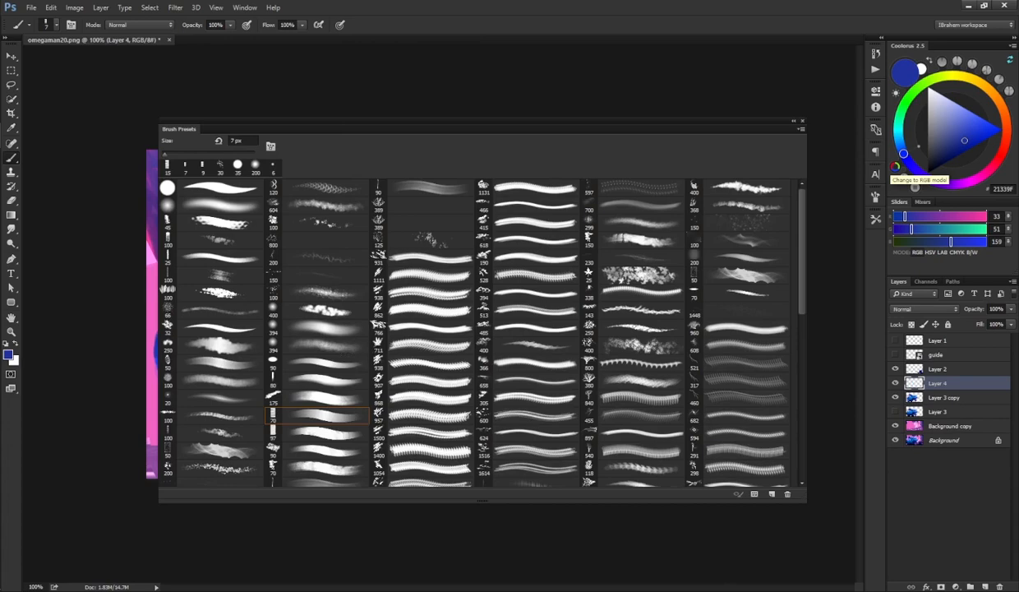
key("F5")
key("alt")
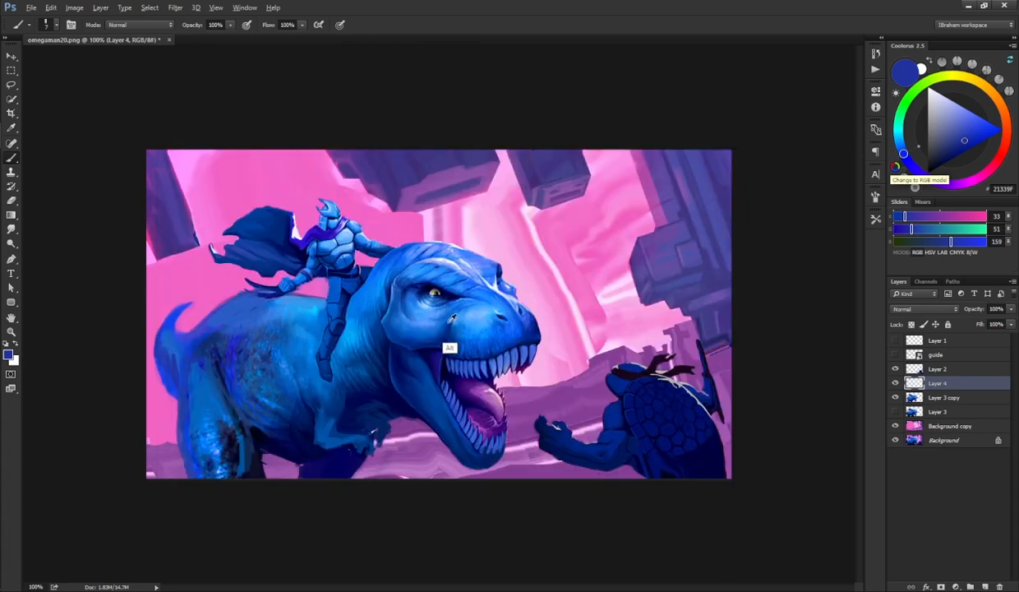
left_click(409, 308, "alt")
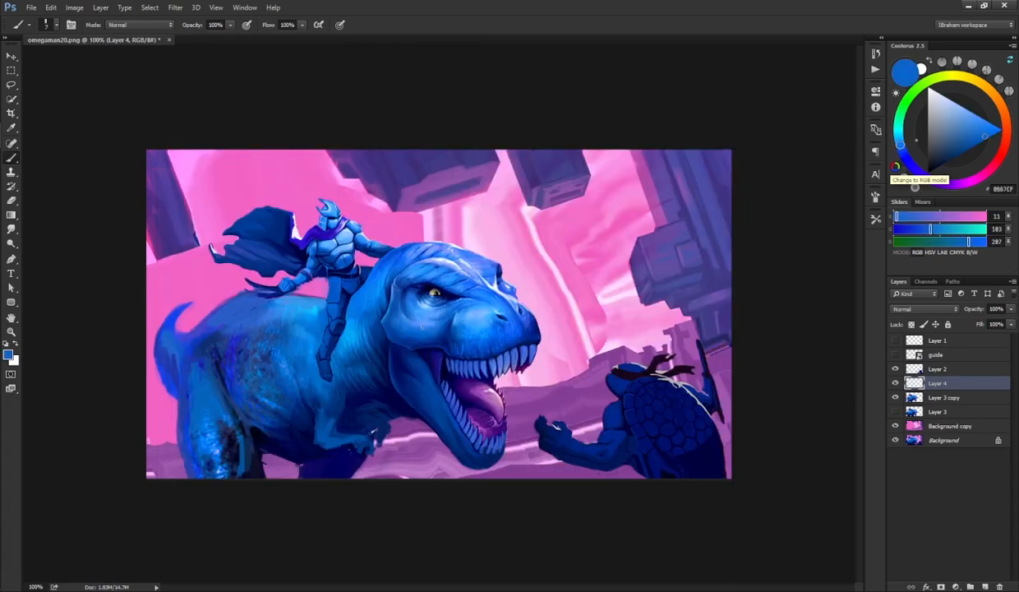
left_click(392, 319, "alt")
left_click(398, 296, "alt")
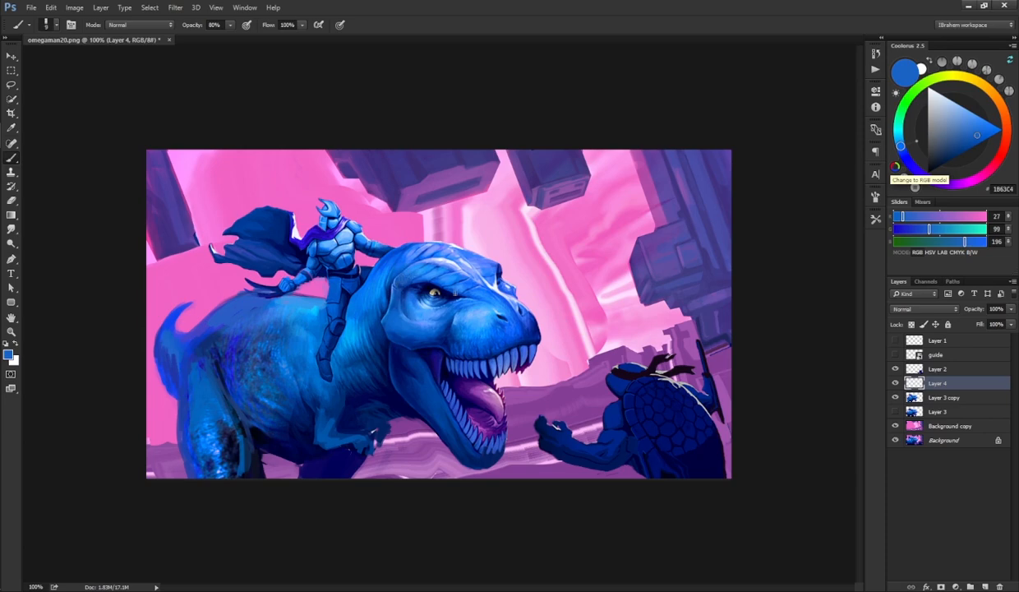
left_click(439, 354, "alt")
left_click(424, 351, "alt")
mouse_move(395, 371)
left_mouse_down()
mouse_move(442, 431)
mouse_move(421, 399)
left_mouse_up()
Step: Sample dark blues and paint shadow strokes along the rider's leg where it meets the dinosaur's side
key("r")
key("b")
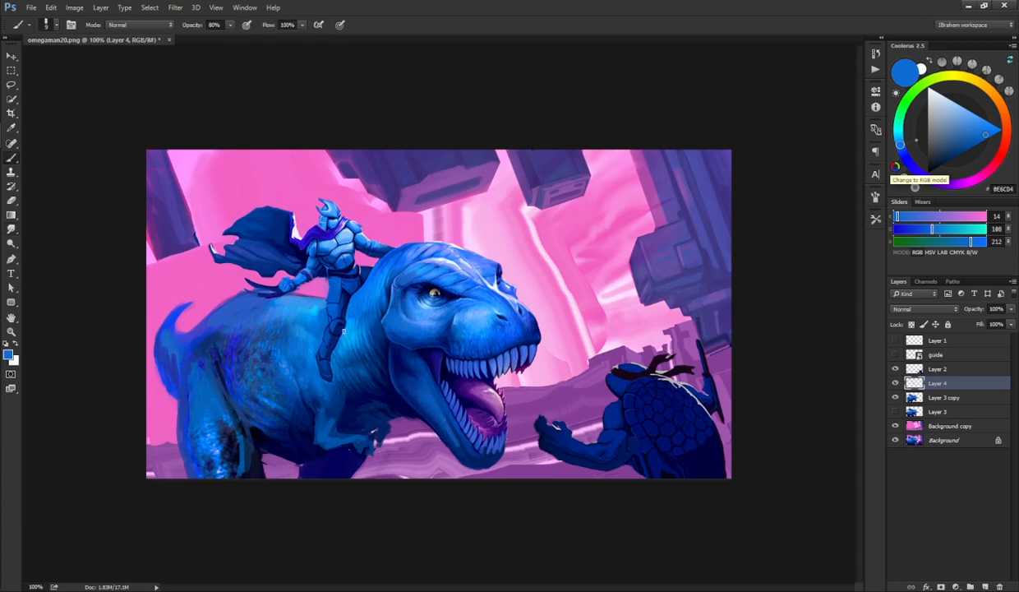
left_click(329, 418, "alt")
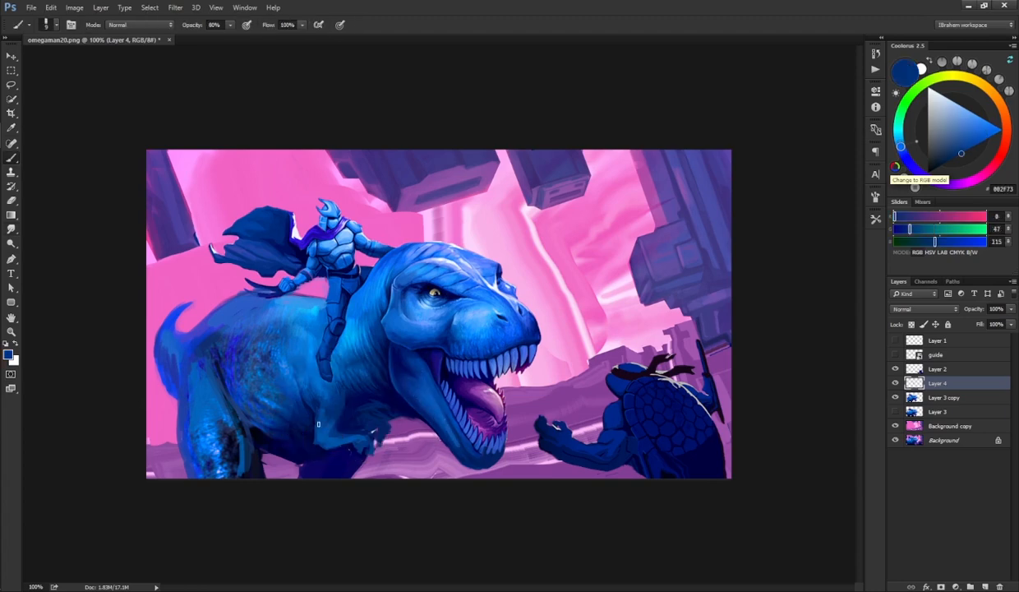
left_click(348, 420, "alt")
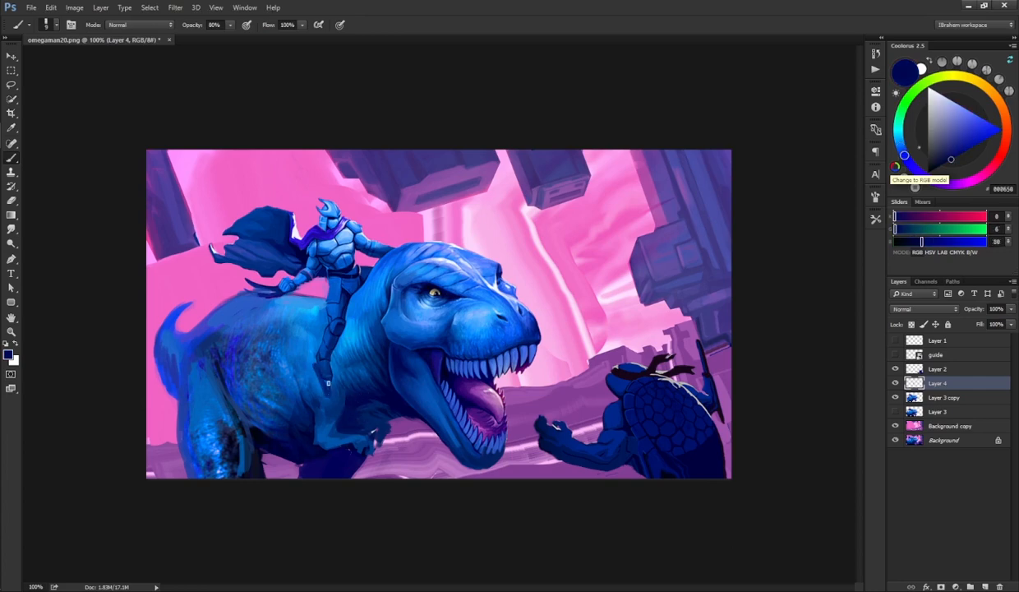
left_click(376, 368, "alt")
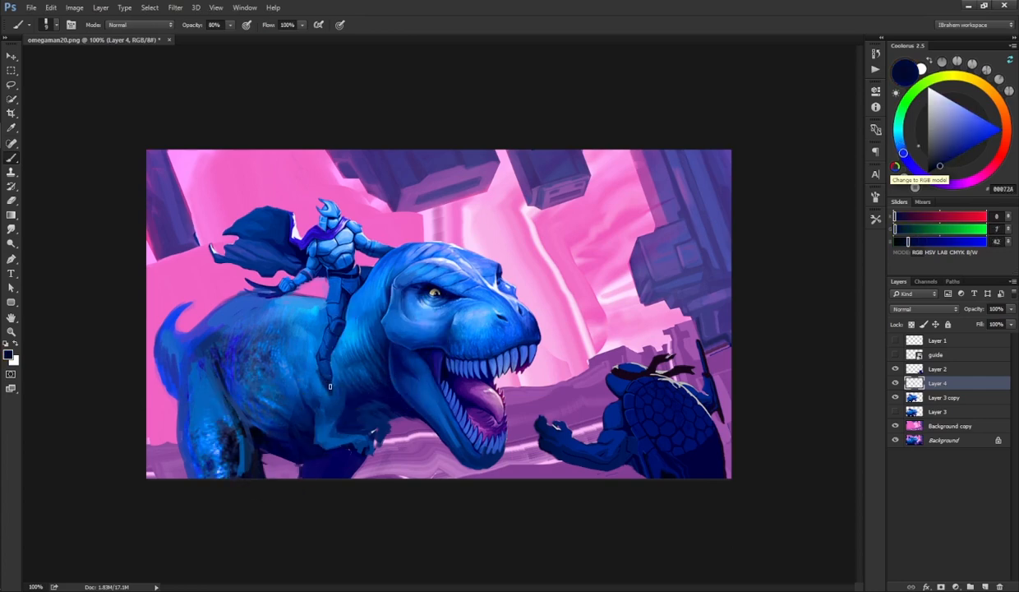
mouse_move(324, 371)
left_mouse_down()
mouse_move(337, 310)
mouse_move(321, 365)
left_mouse_up()
left_click(349, 343, "alt")
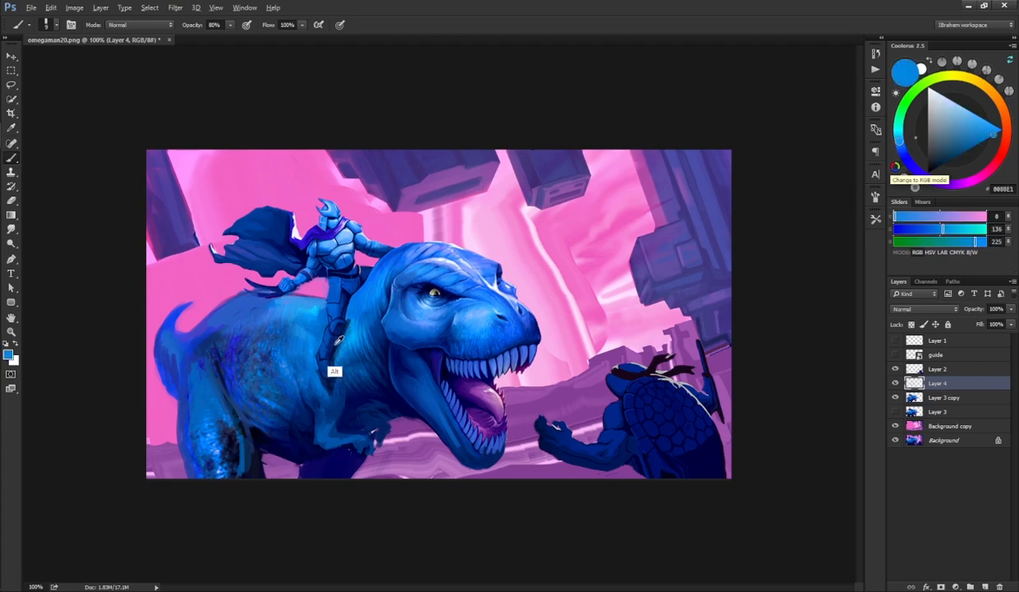
left_click(336, 346, "alt")
left_click_drag(336, 309, 339, 284)
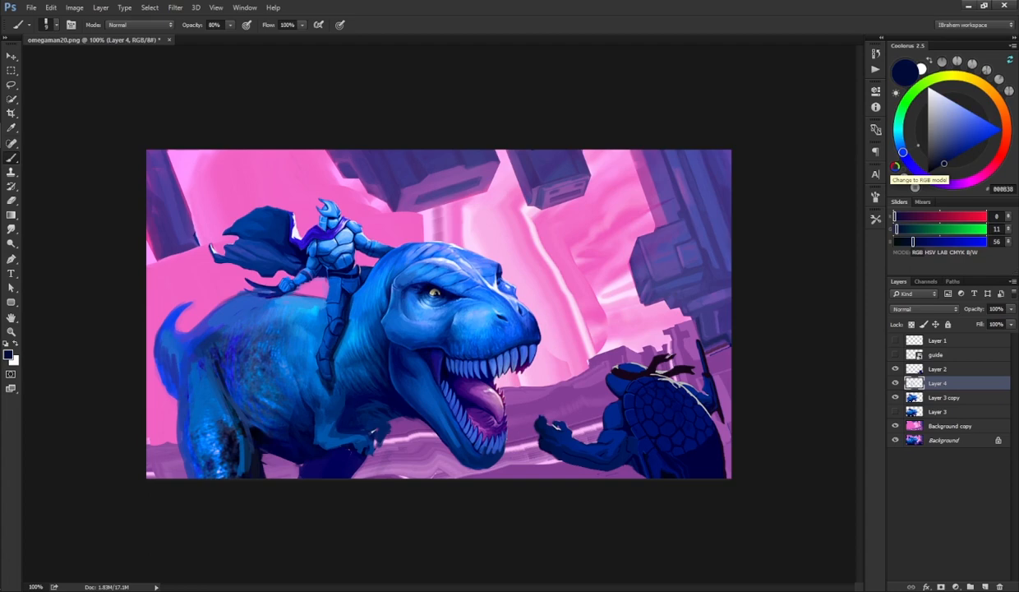
mouse_move(320, 323)
left_mouse_down()
mouse_move(314, 301)
mouse_move(324, 330)
mouse_move(289, 340)
mouse_move(312, 319)
mouse_move(286, 340)
mouse_move(306, 340)
mouse_move(310, 315)
mouse_move(282, 349)
mouse_move(318, 308)
left_mouse_up()
Step: Sample a mid blue and dab it on the dinosaur's back beside the rider's leg
key("r")
key("b")
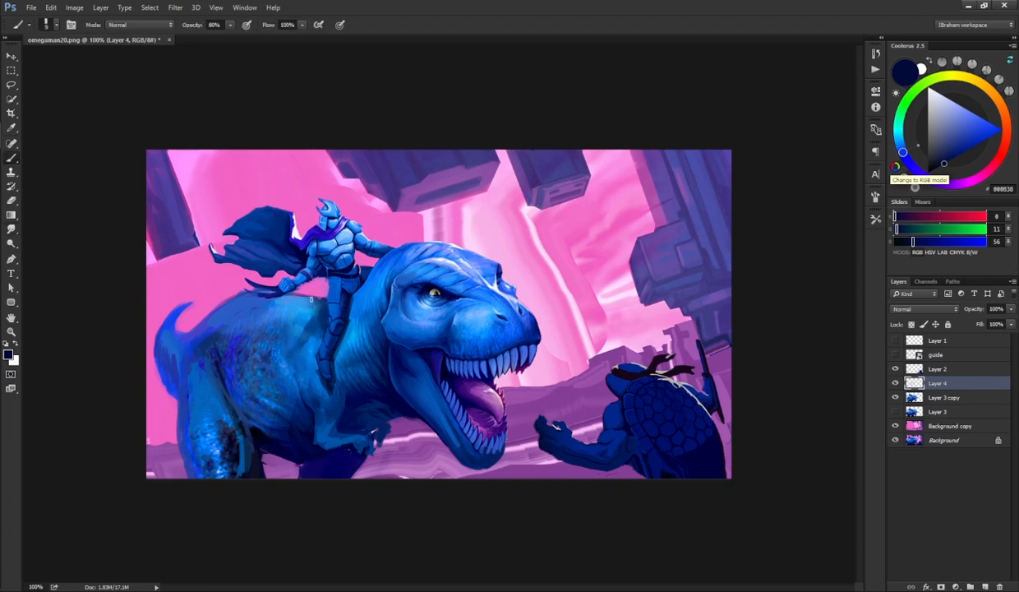
key("alt")
key("r")
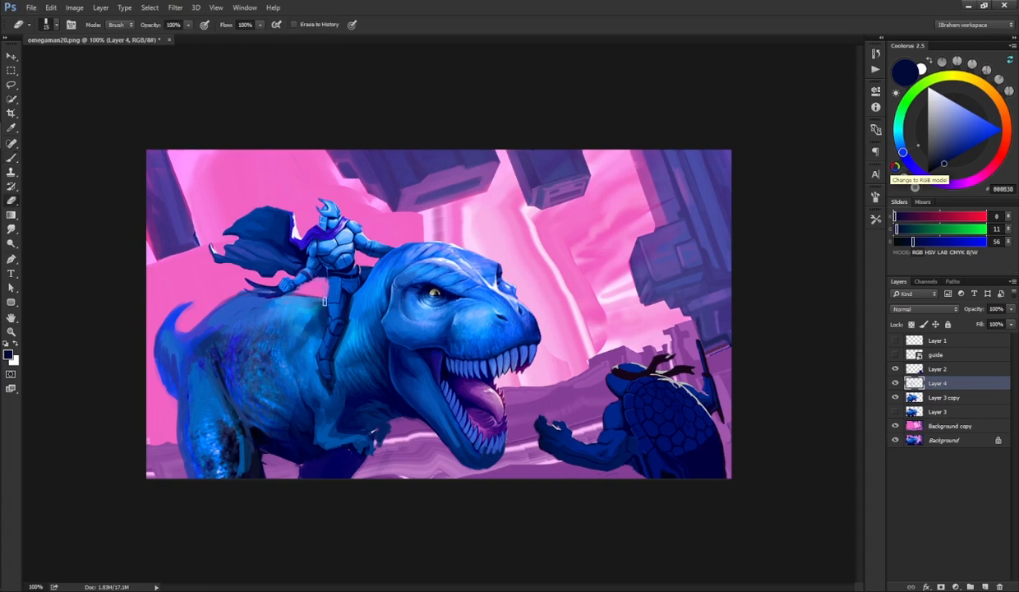
key("b")
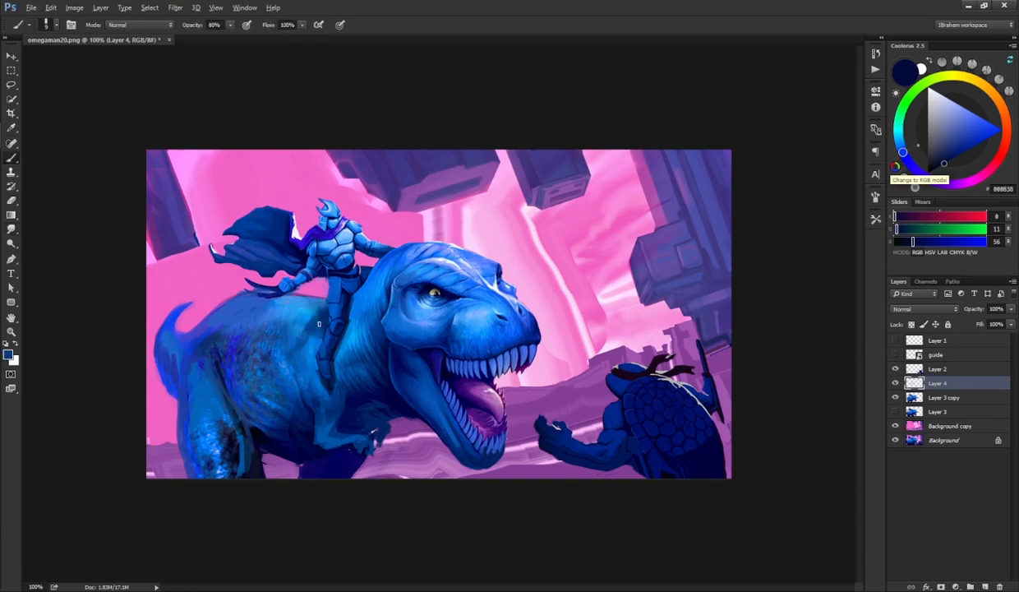
left_click(311, 315, "alt")
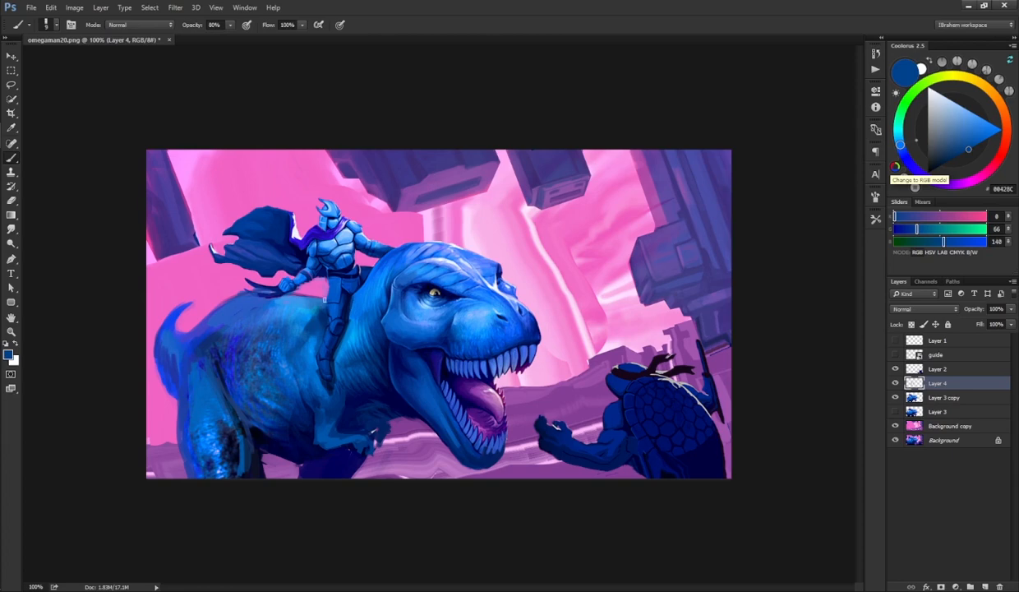
left_click(312, 320, "alt")
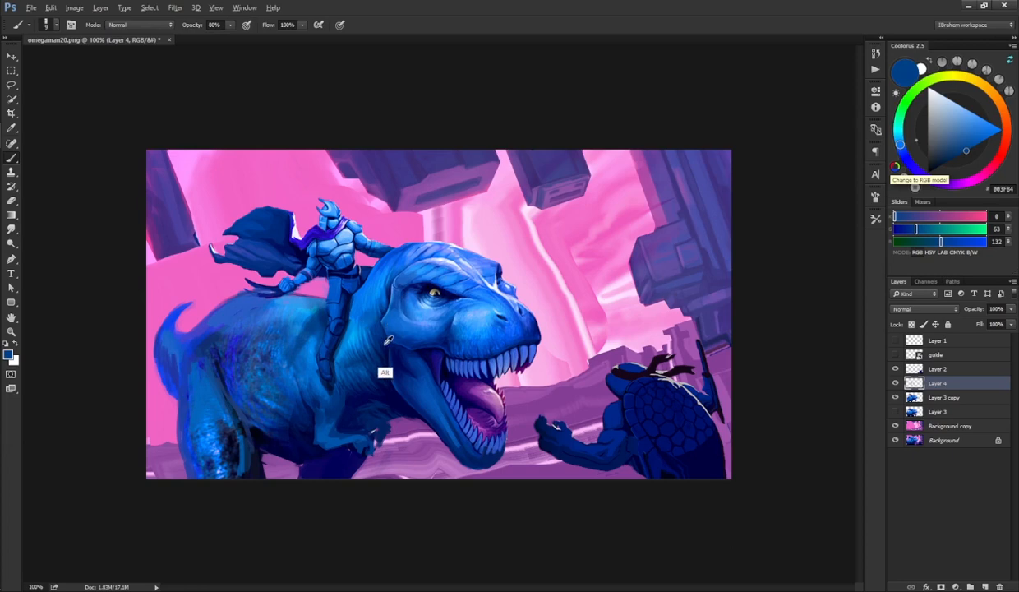
Step: Sample blues from the neck and paint strokes up the dinosaur's neck behind the rider
left_click(374, 308, "alt")
left_click(372, 280, "alt")
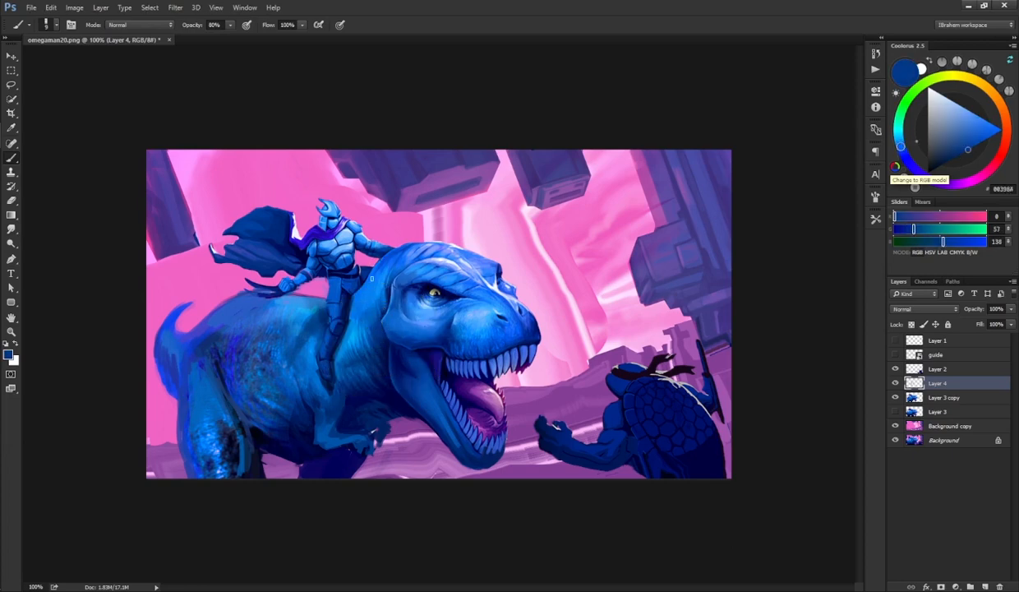
mouse_move(364, 282)
left_mouse_down()
mouse_move(353, 300)
mouse_move(392, 254)
left_mouse_up()
left_click(390, 261, "alt")
left_click(360, 297, "alt")
left_click(362, 297, "alt")
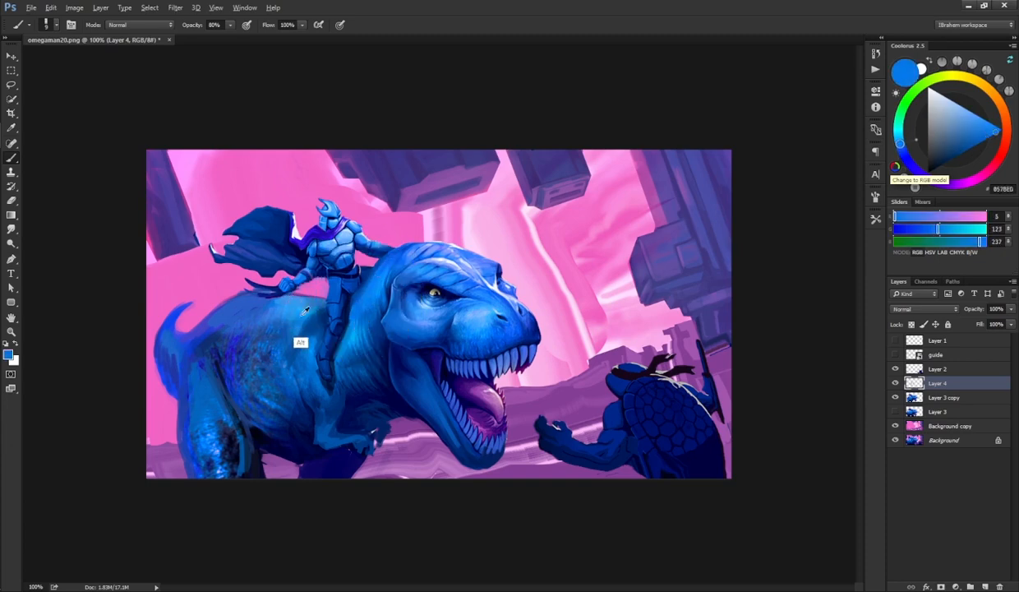
Step: Sample a light blue and paint highlight strokes across the dinosaur's back and upper leg
left_click(277, 331, "alt")
mouse_move(246, 336)
left_mouse_down()
mouse_move(249, 373)
mouse_move(269, 335)
mouse_move(276, 376)
mouse_move(260, 353)
mouse_move(250, 365)
mouse_move(236, 354)
mouse_move(225, 321)
left_mouse_up()
key("r")
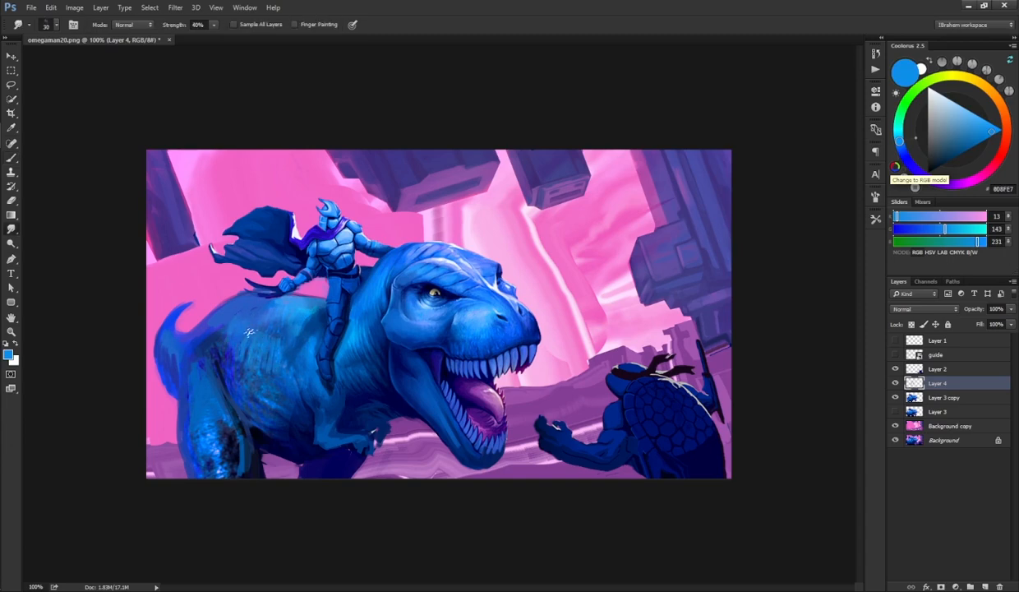
key("b")
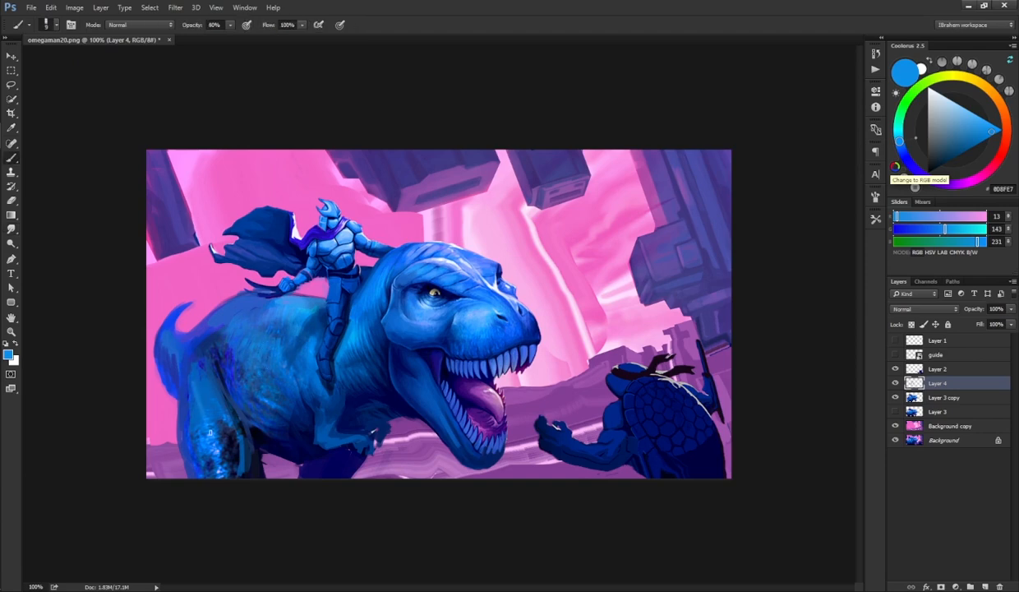
mouse_move(196, 374)
left_mouse_down()
mouse_move(205, 412)
mouse_move(212, 404)
left_mouse_up()
key("r")
key("b")
Step: Sample dark and mid blues and dab shading around the dinosaur's lower jaw and cheek
left_click(321, 423, "alt")
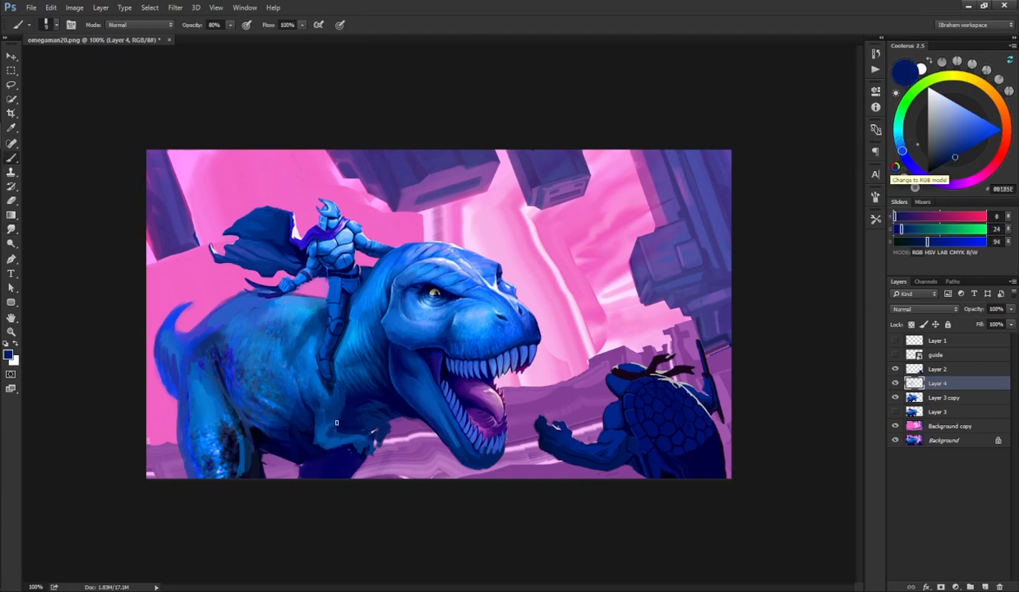
key("r")
key("b")
left_click(404, 406, "alt")
key("r")
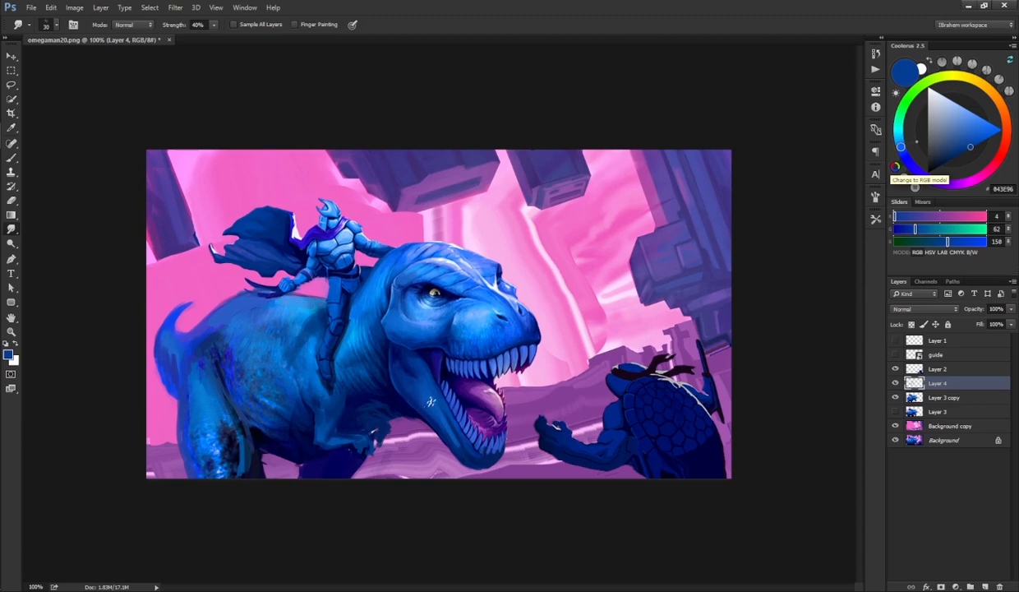
key("b")
left_click(440, 333, "alt")
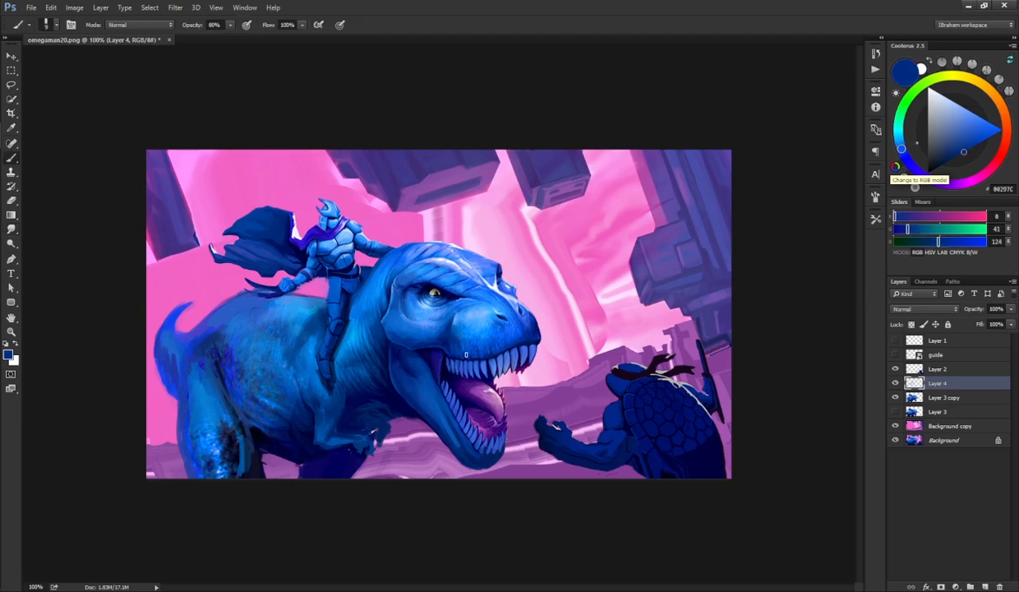
key("r")
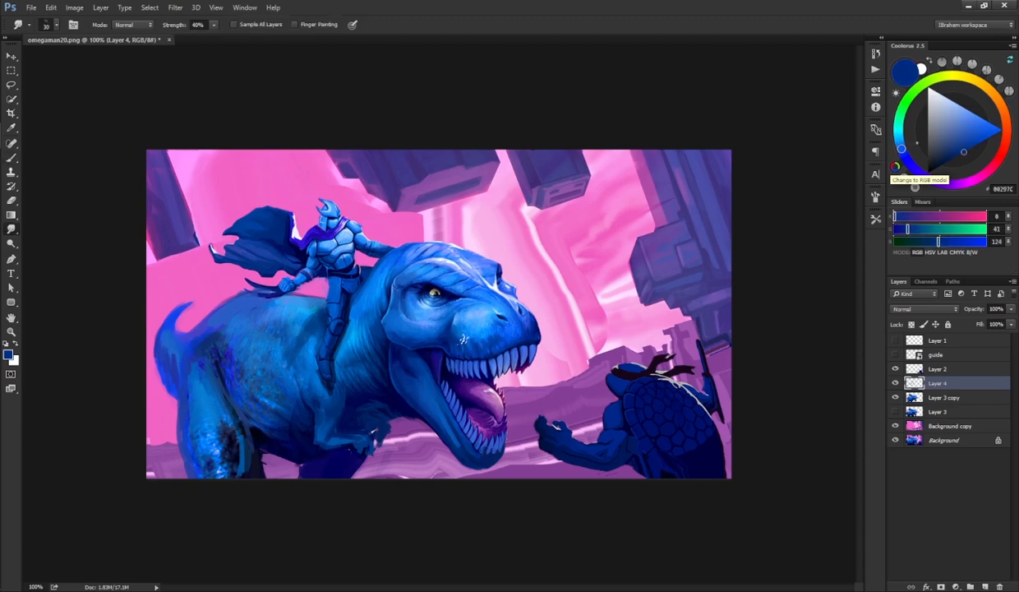
key("b")
left_click(444, 341, "alt")
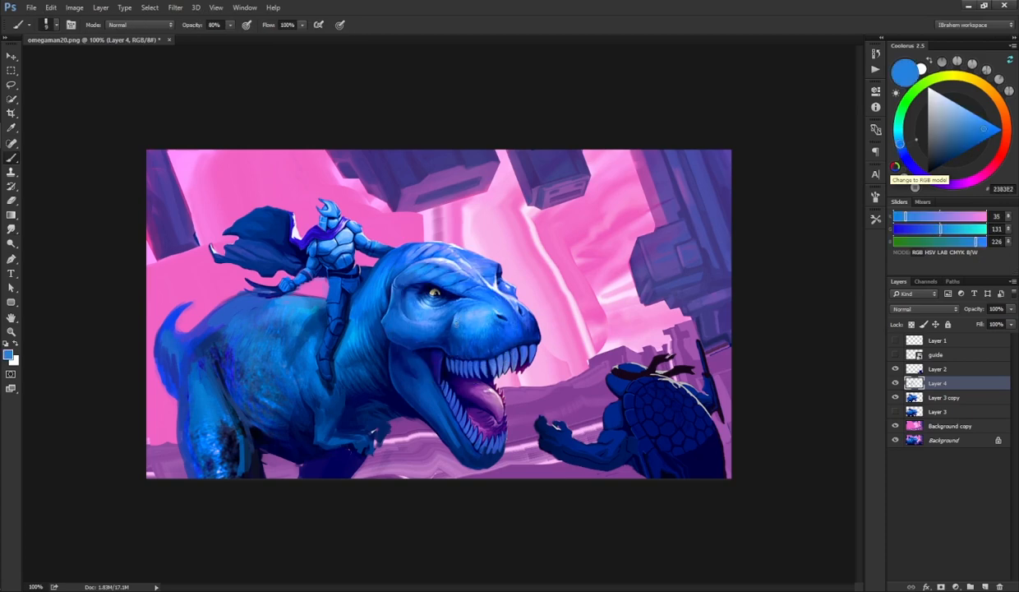
left_click(422, 342, "alt")
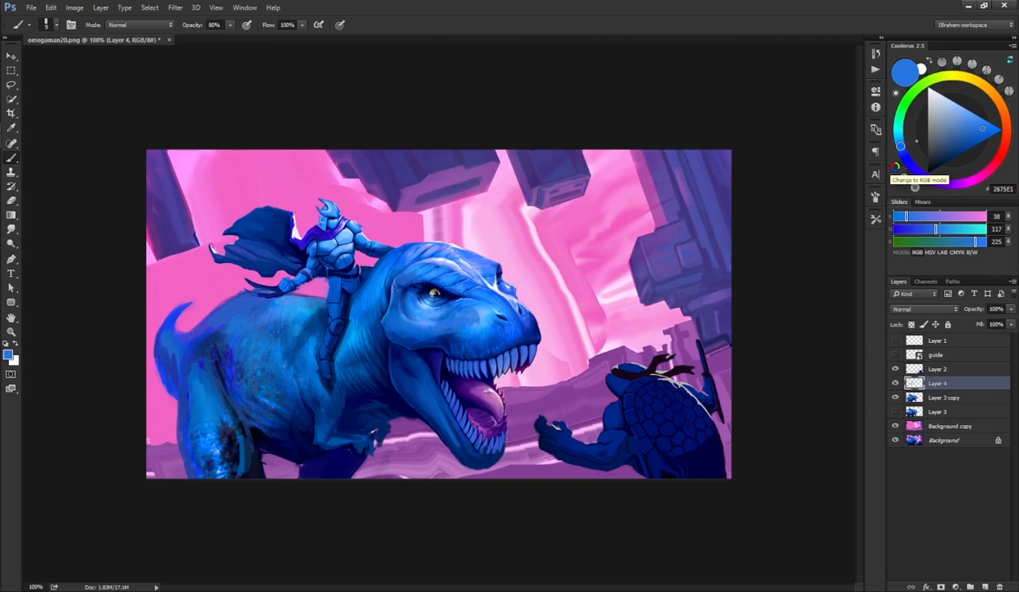
Step: Sample dark and bright blues and dab shading on the throat, belly and rider's leg
key("r")
key("b")
key("alt")
left_click(418, 360, "alt")
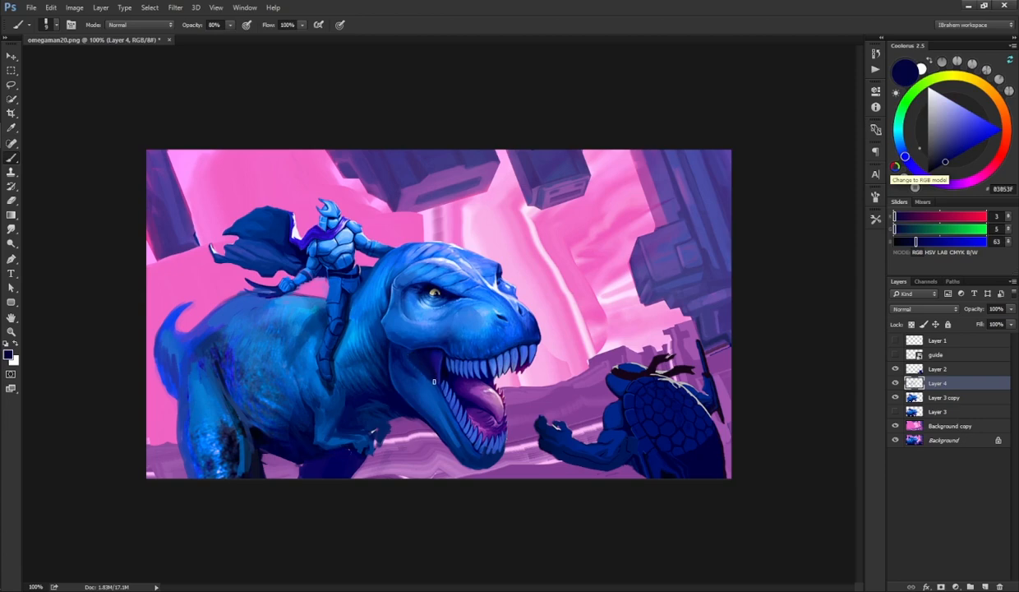
left_click(423, 353, "alt")
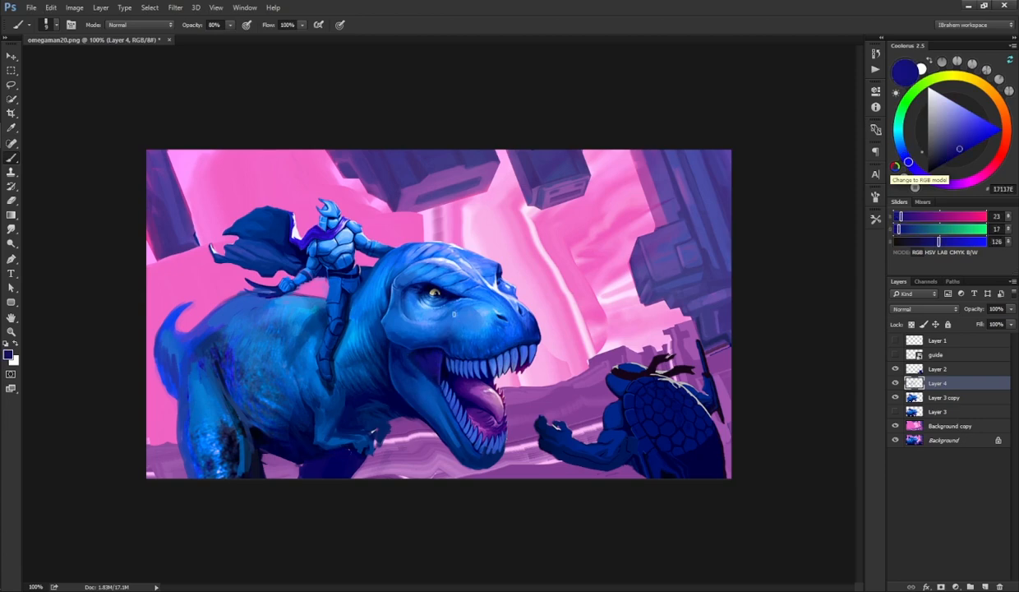
left_click(416, 370, "alt")
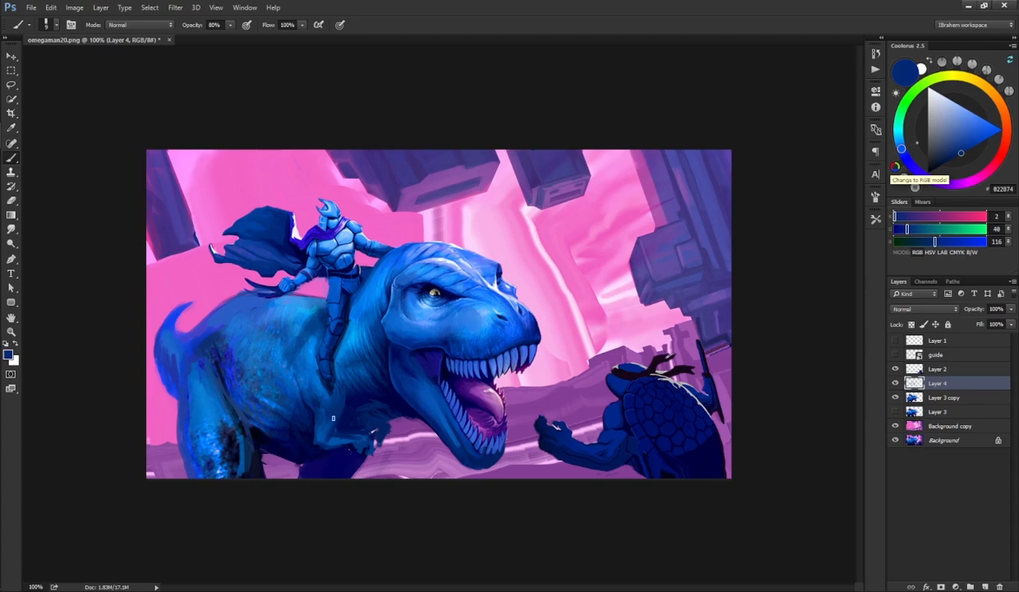
left_click(343, 395, "alt")
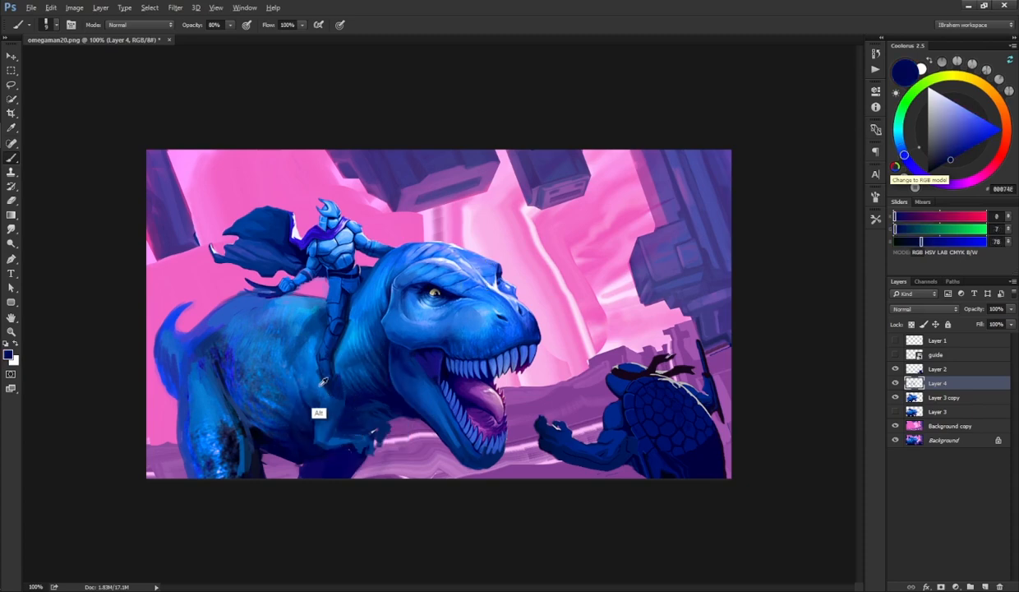
left_click(314, 374, "alt")
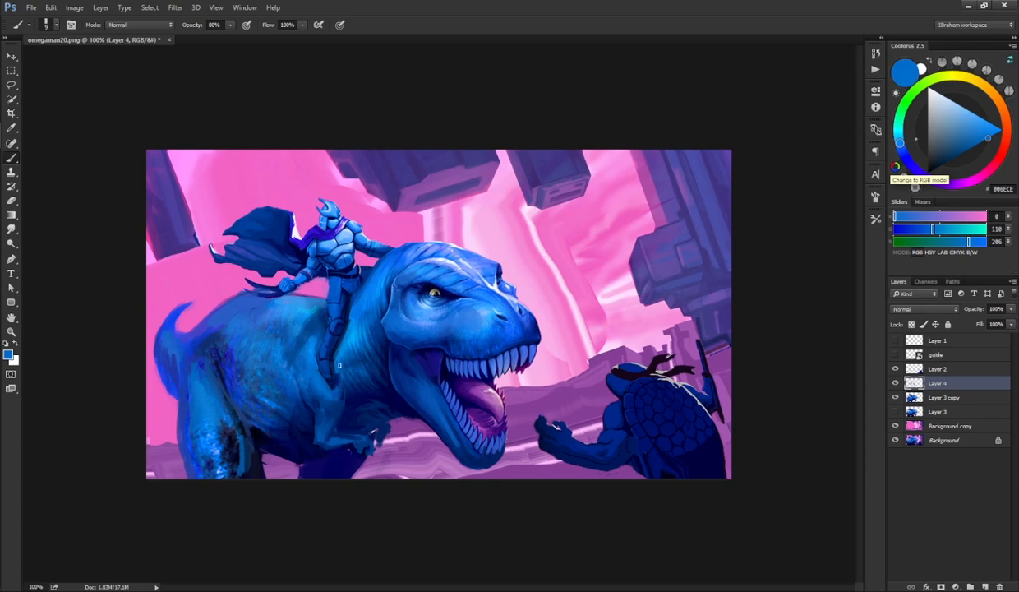
left_click(336, 304, "alt")
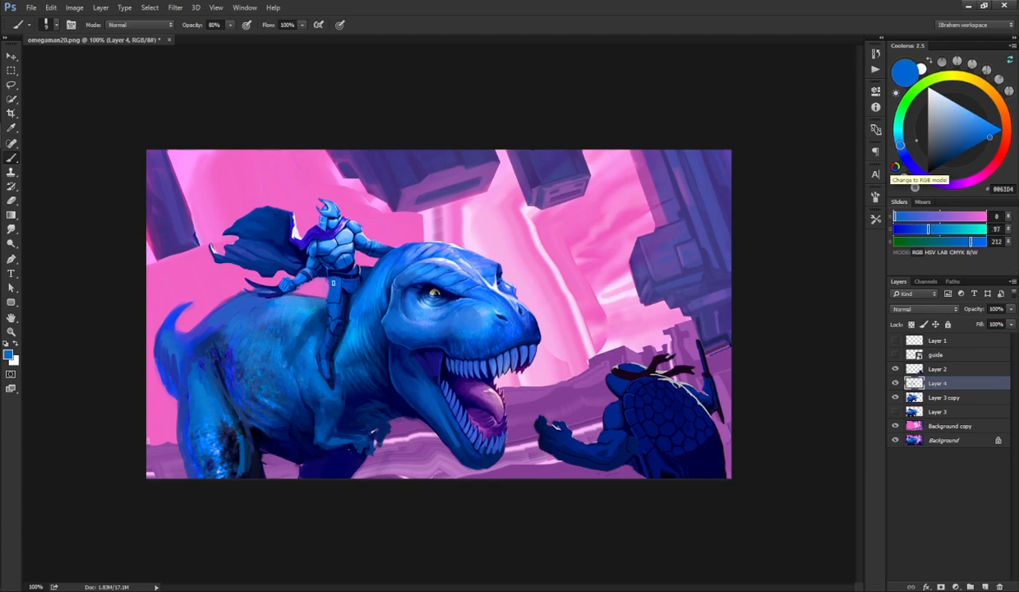
Step: Upscale the image, entering 300 for its new width
key("ctrl+plus")
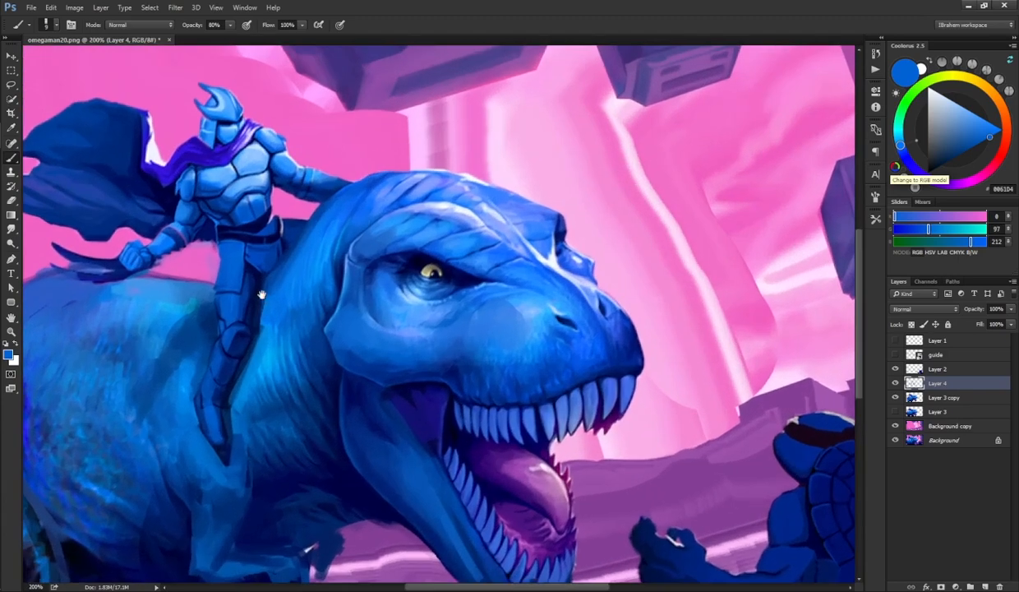
left_click_drag(261, 291, 383, 313)
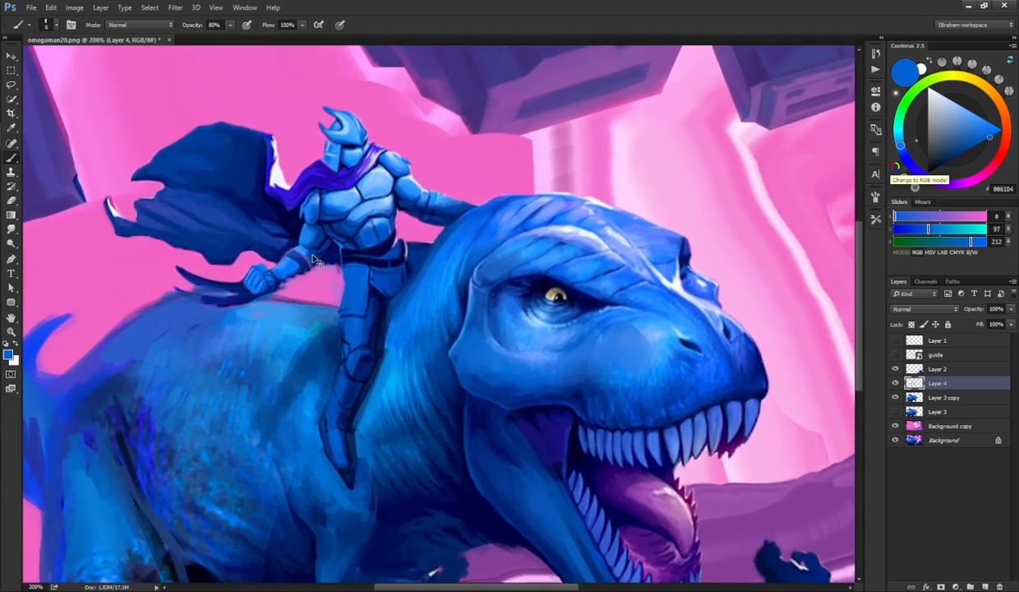
key("ctrl+alt+i")
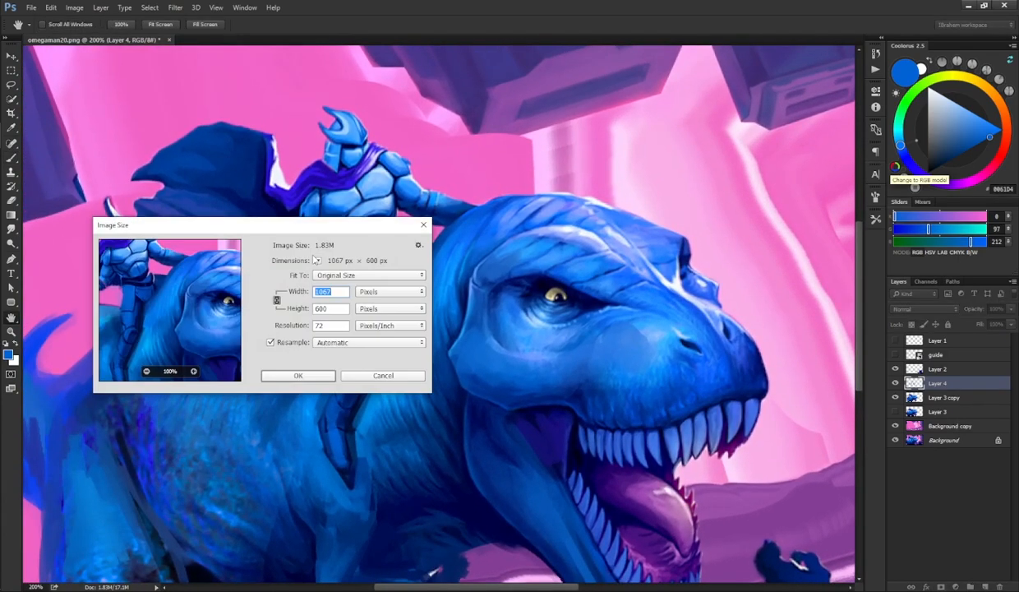
type("300")
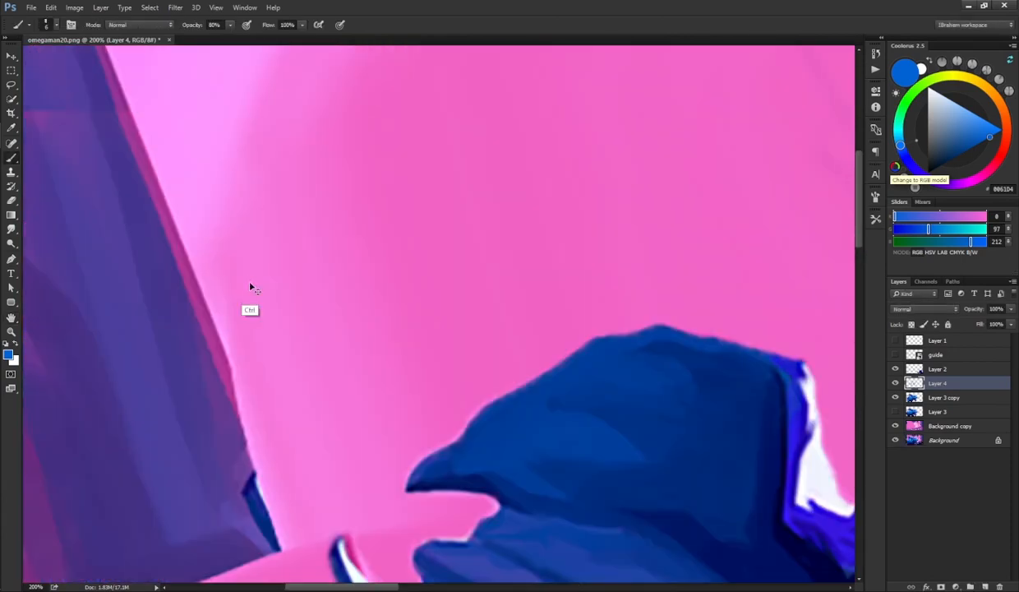
Step: Sample blues from the rider and paint strokes over his chest and shoulder armor
key("ctrl+minus")
key("ctrl+minus")
key("ctrl+plus")
left_click_drag(567, 370, 261, 170)
key("ctrl+minus")
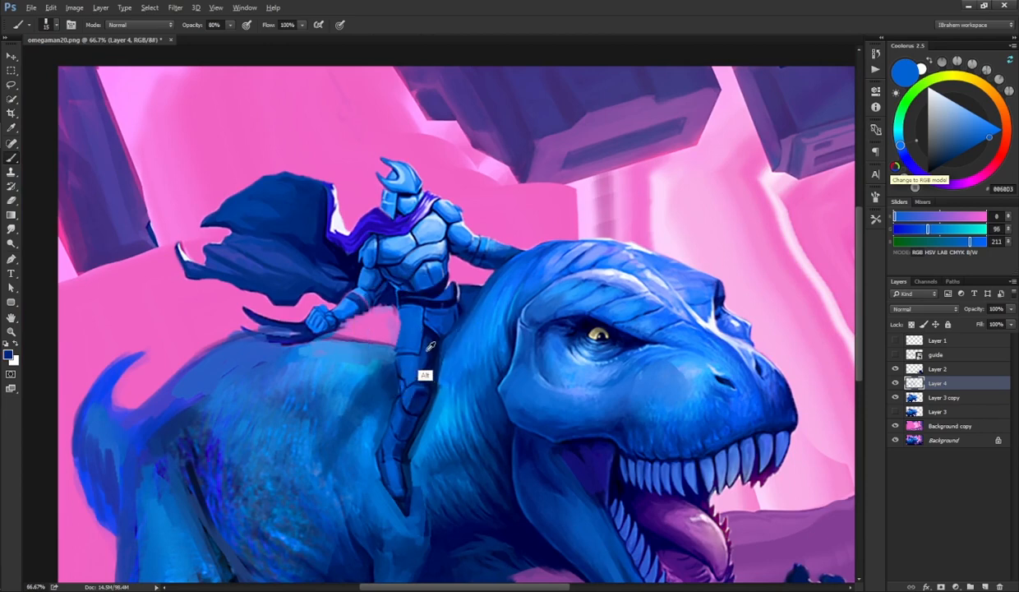
left_click(409, 362, "alt")
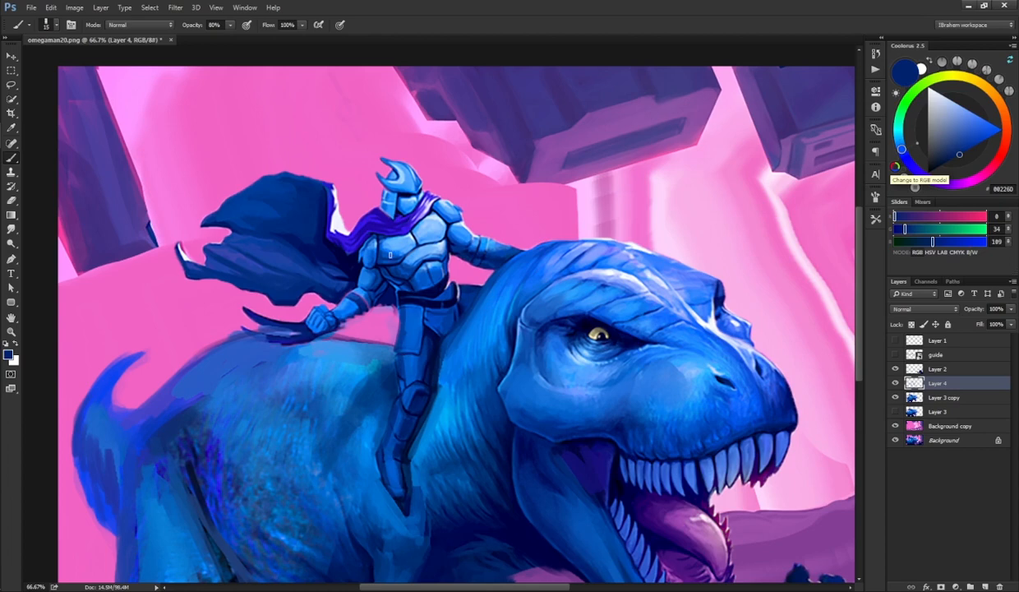
left_click(387, 238, "alt")
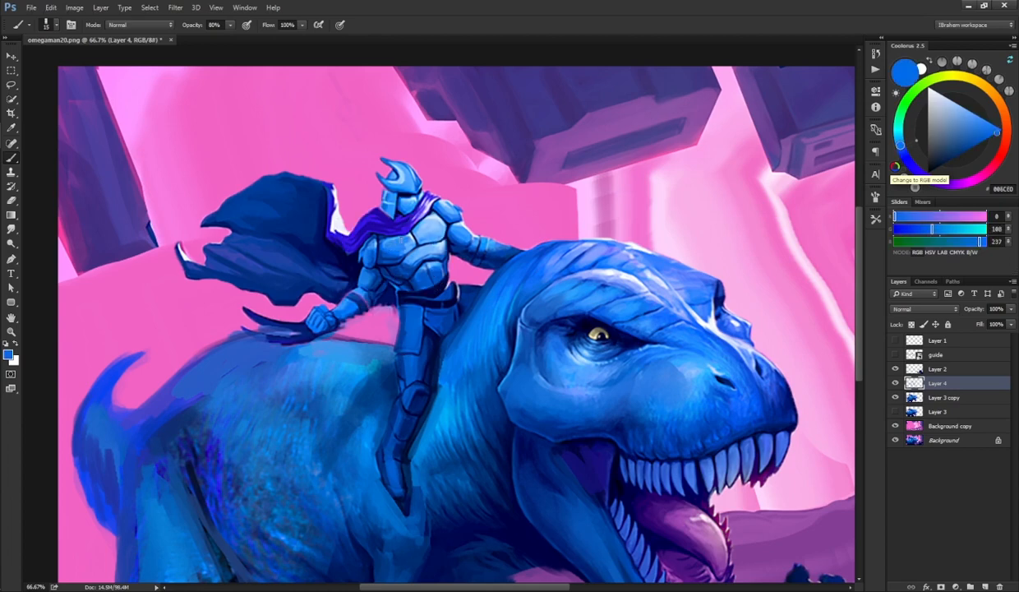
mouse_move(425, 230)
left_mouse_down()
mouse_move(407, 220)
mouse_move(415, 234)
mouse_move(432, 220)
mouse_move(404, 252)
mouse_move(432, 277)
left_mouse_up()
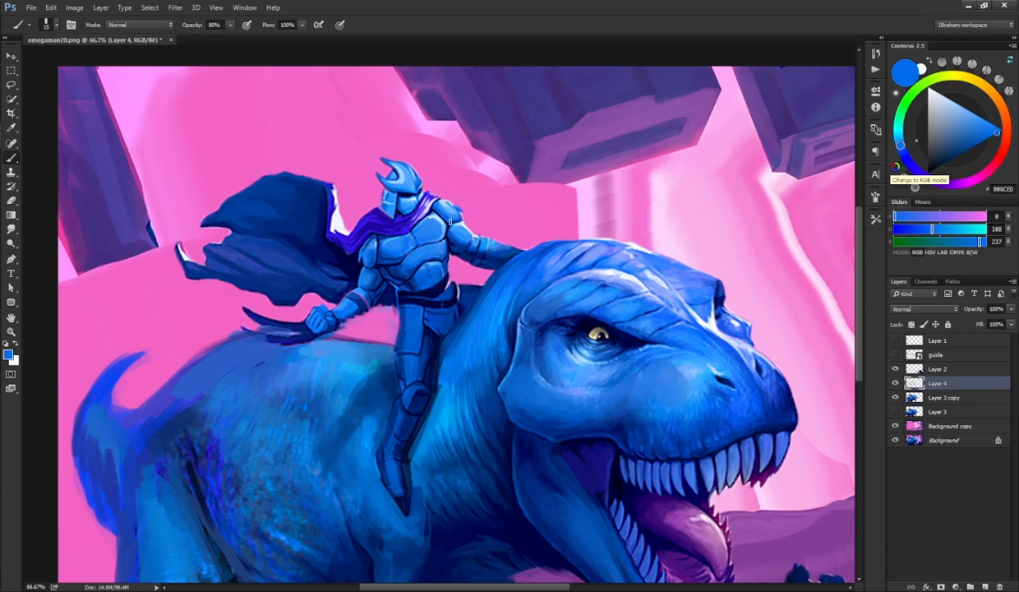
mouse_move(436, 216)
left_mouse_down()
mouse_move(414, 215)
mouse_move(423, 214)
left_mouse_up()
left_click_drag(468, 169, 435, 216)
Step: Sample dark, pale and mid blues from the cape and armor and dab details on the rider's arm
left_click(316, 296, "alt")
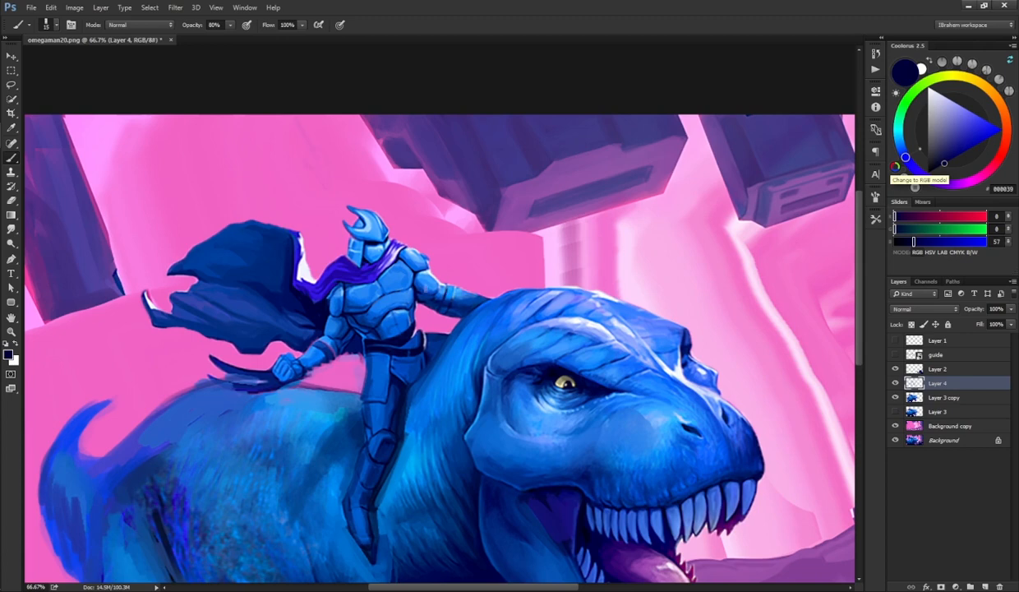
left_click(310, 272, "alt")
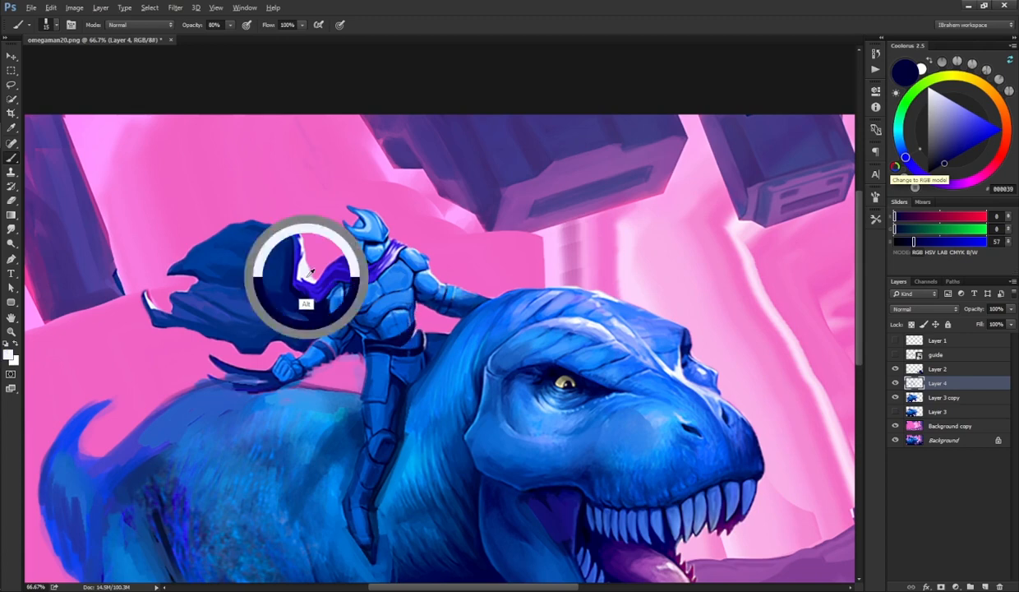
mouse_move(444, 338)
left_mouse_down()
mouse_move(425, 332)
mouse_move(444, 336)
left_mouse_up()
left_click(430, 347, "alt")
left_click(437, 339, "alt")
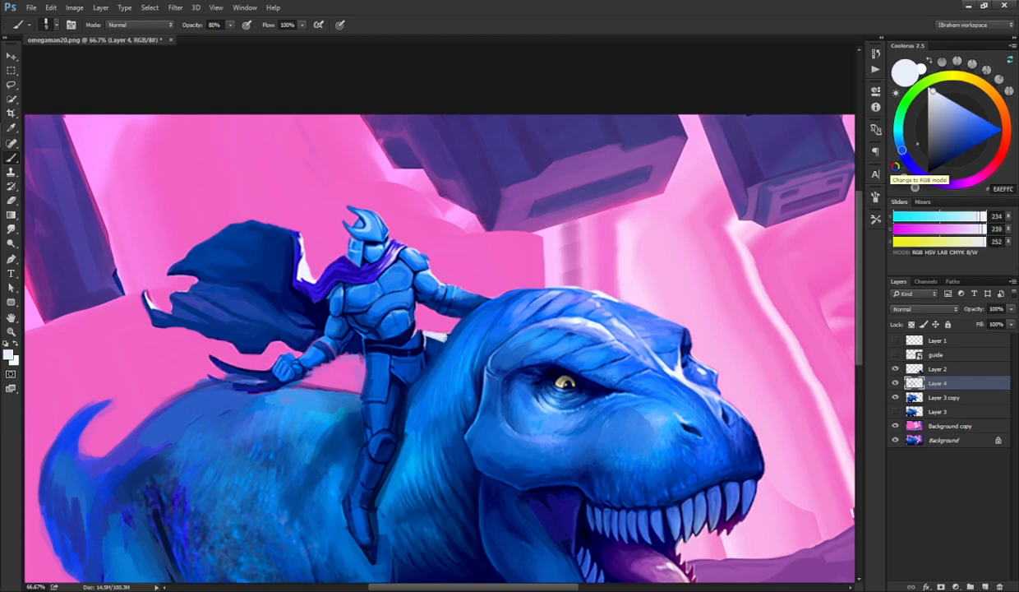
left_click(371, 320, "alt")
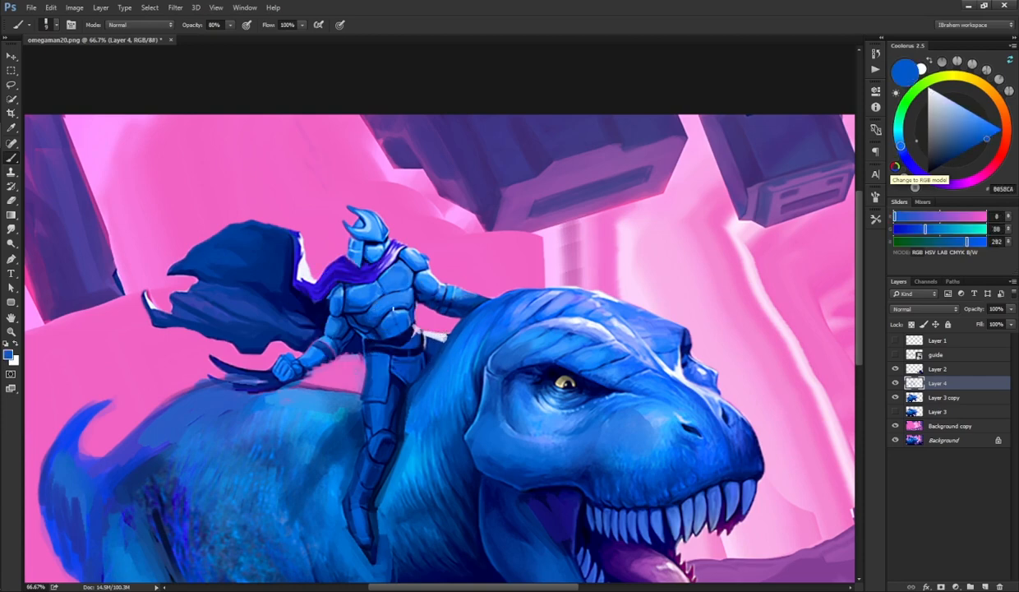
left_click(372, 310, "alt")
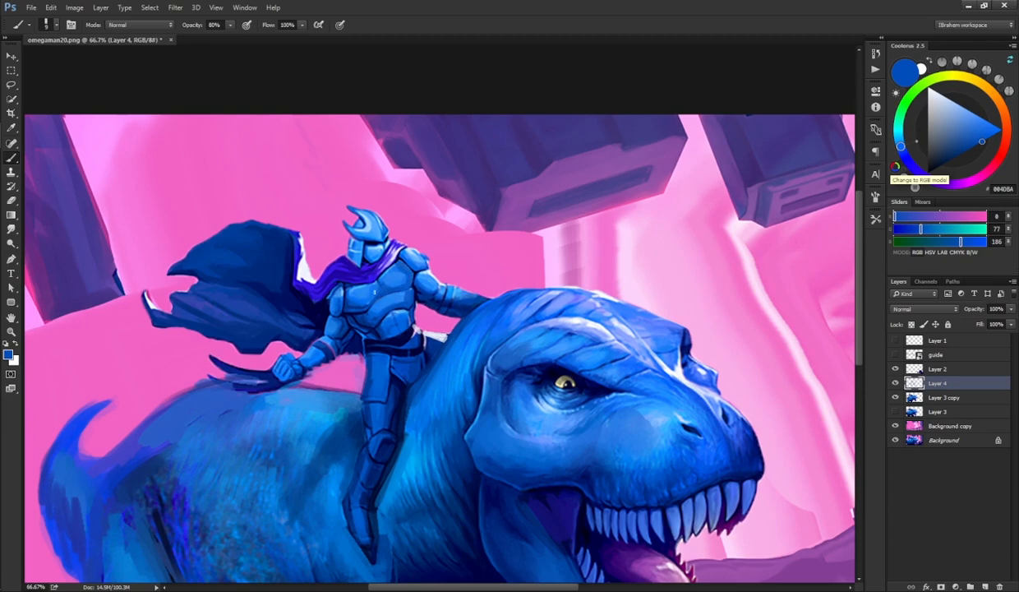
key("r")
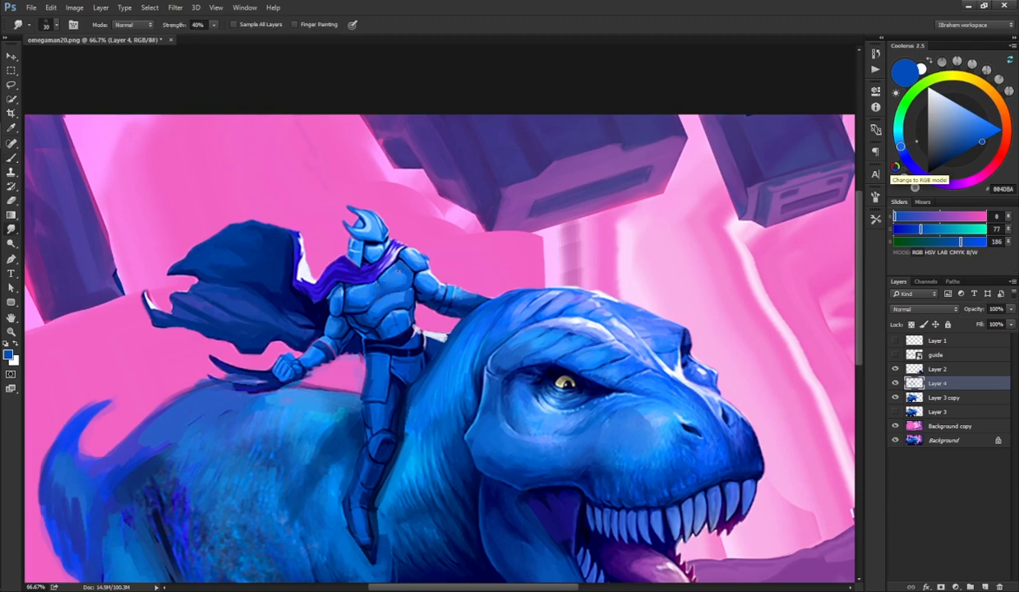
key("b")
left_click(326, 296, "alt")
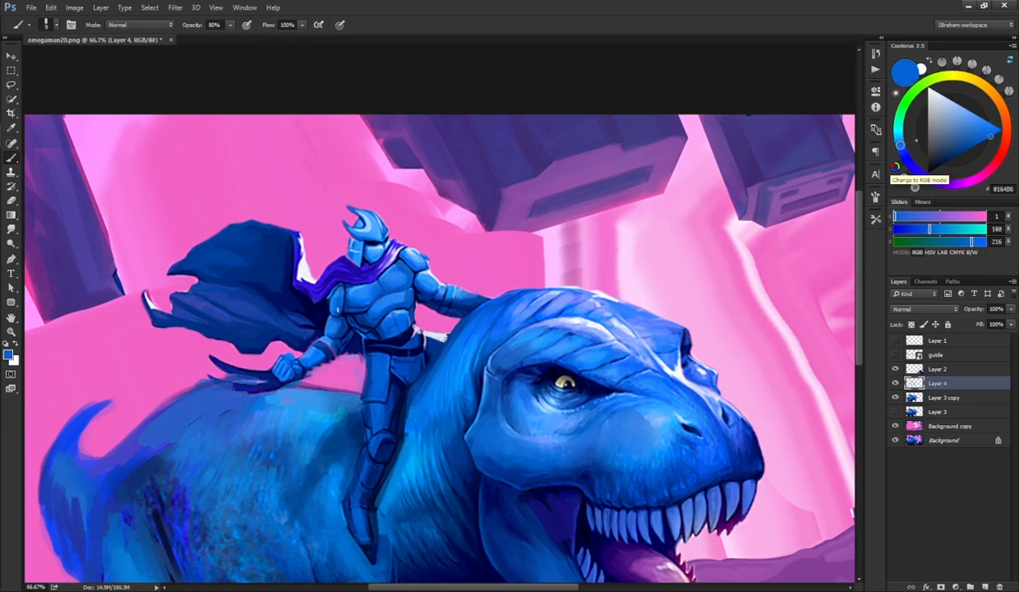
left_click(306, 320, "alt")
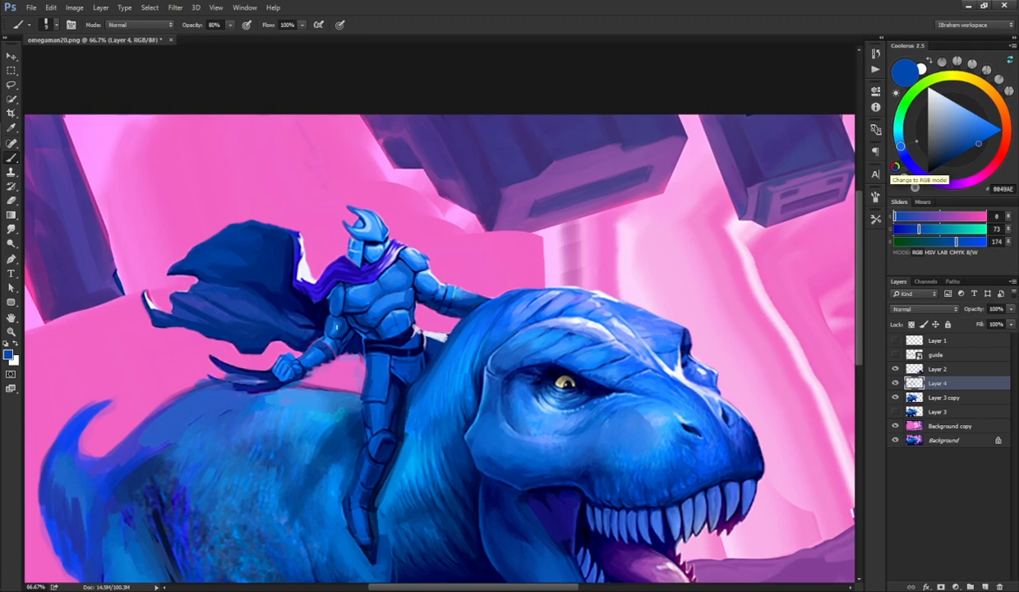
Step: Alternate the Smudge tool and brush, sampling dark blues and dabbing shading on the rider's arm and side
key("r")
key("b")
left_click(317, 299, "alt")
left_click(322, 288, "alt")
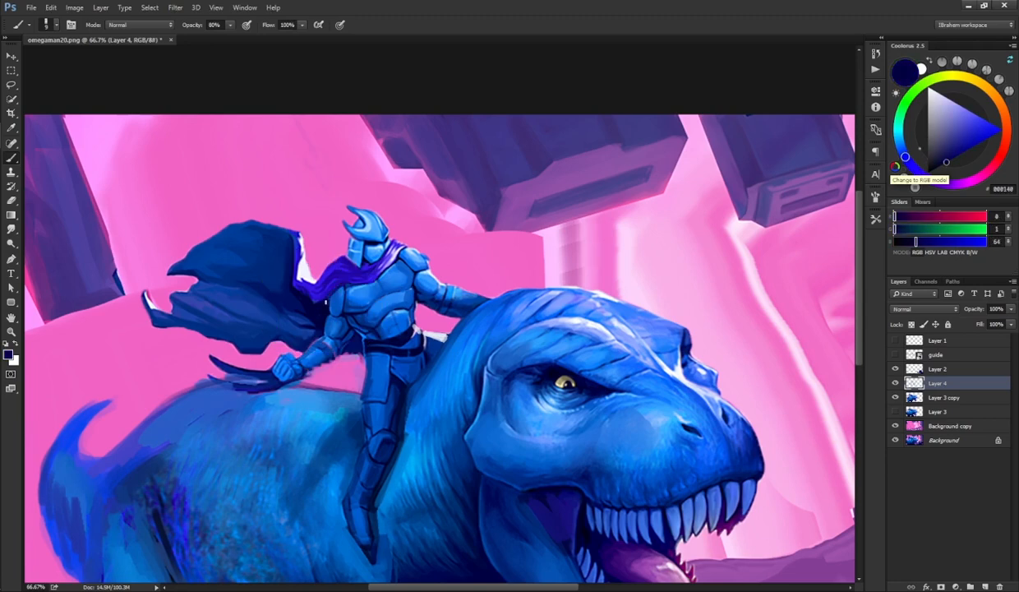
left_click_drag(333, 283, 341, 289)
left_click(342, 284, "alt")
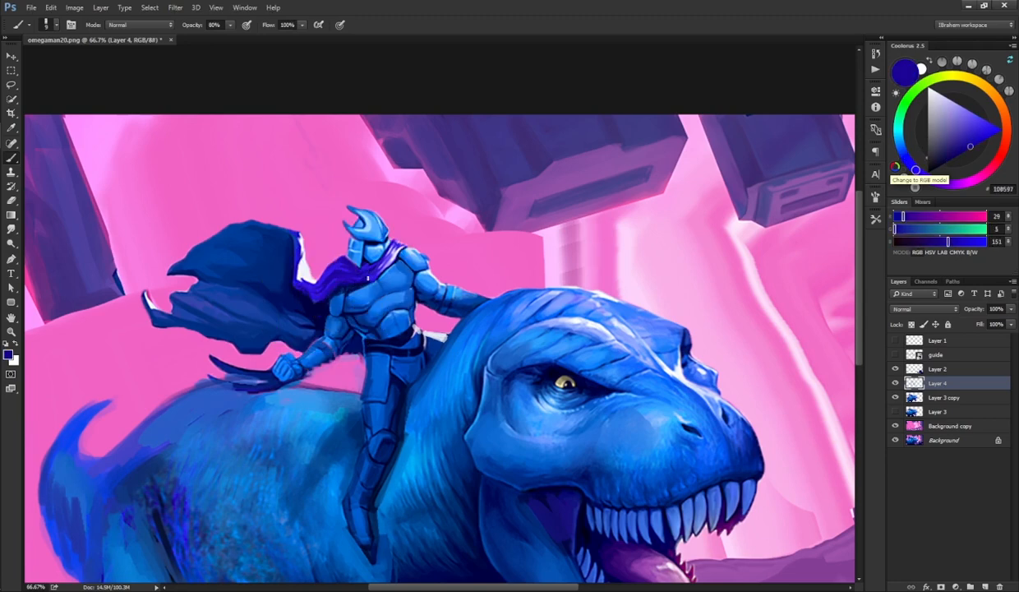
left_click(329, 290, "alt")
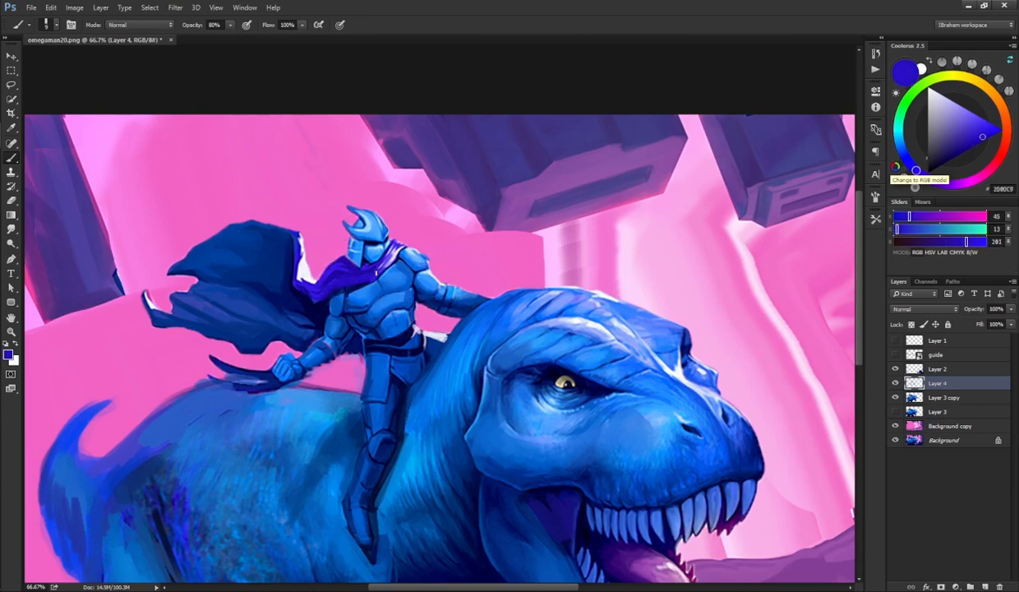
left_click(342, 298, "alt")
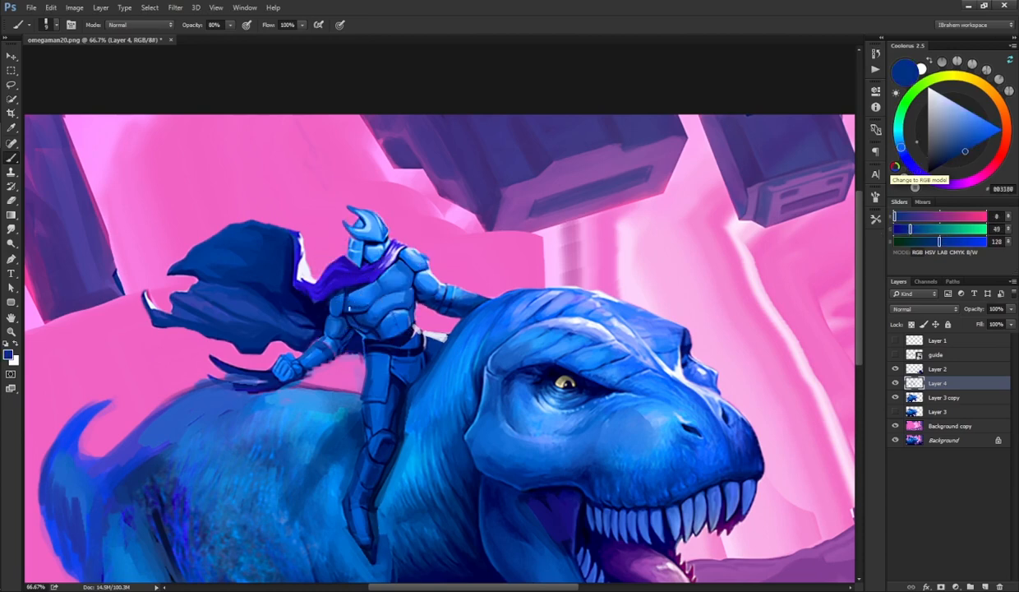
key("r")
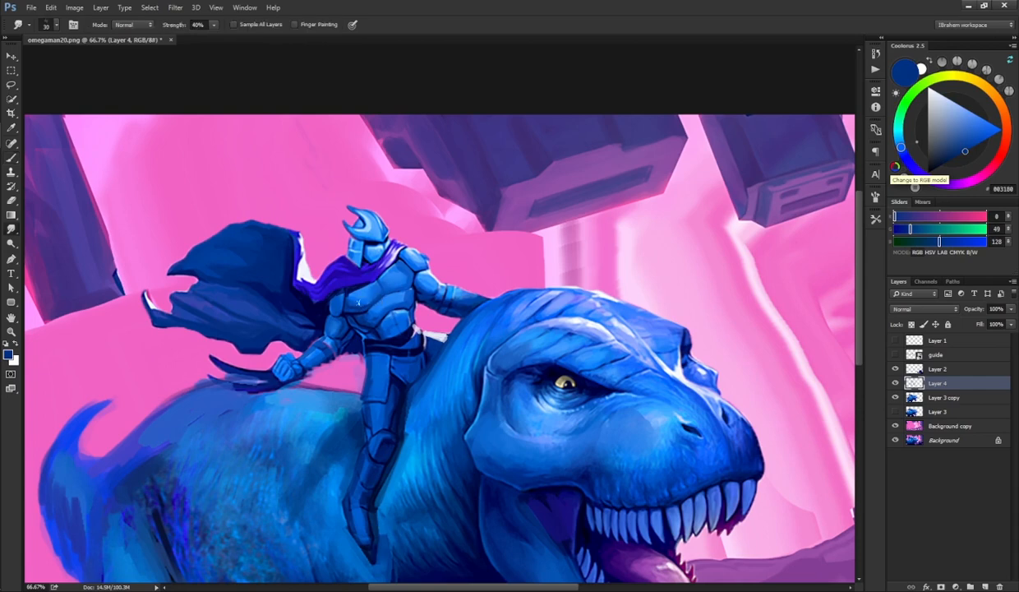
key("b")
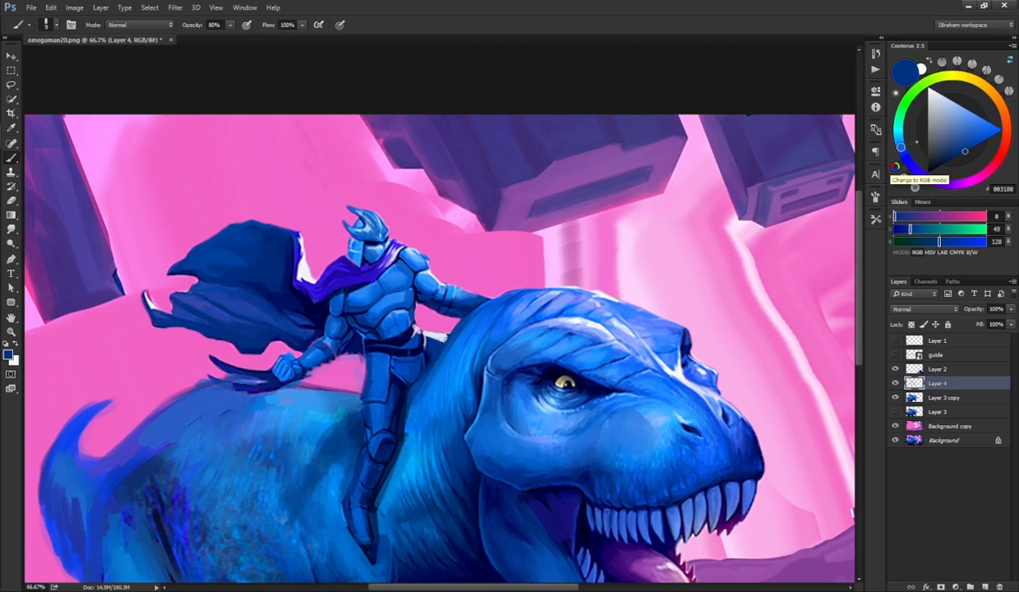
Step: Sample a light blue and paint highlights on the rider's upper chest plate
key("r")
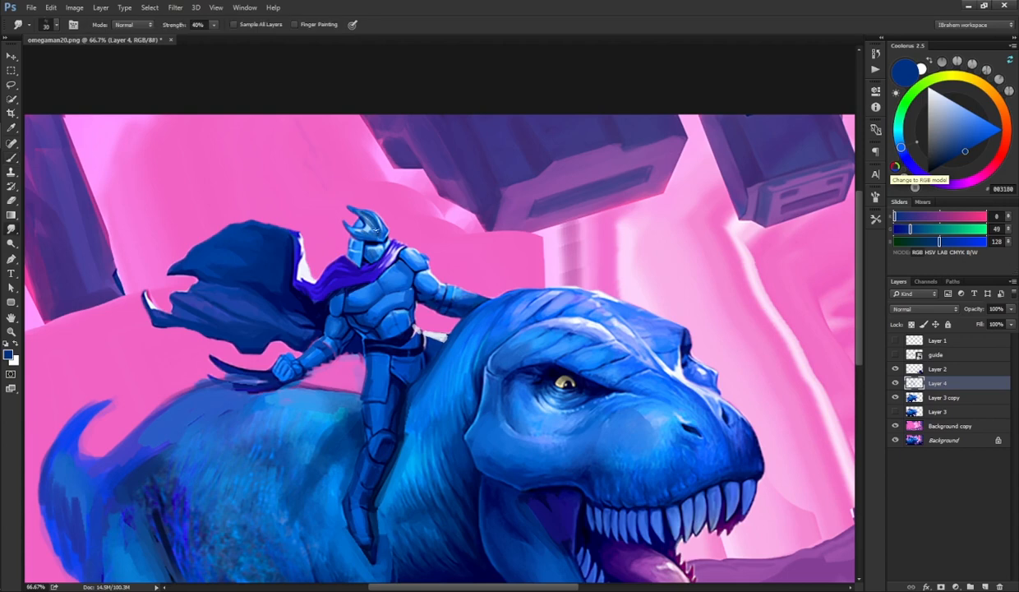
key("b")
left_click(370, 222, "alt")
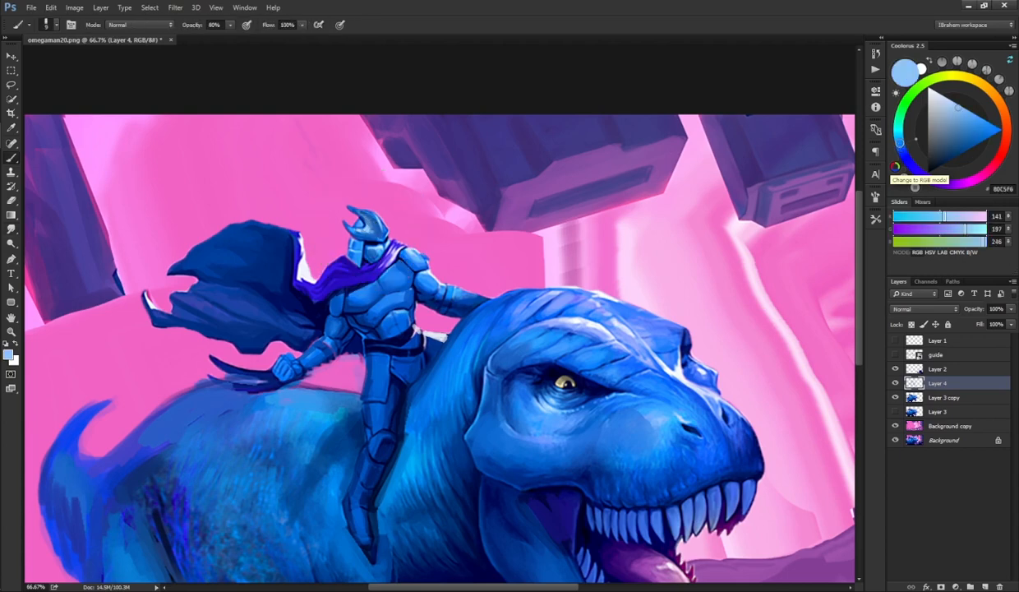
key("r")
key("b")
left_click(351, 243, "alt")
left_click_drag(350, 236, 357, 255)
left_click(341, 240, "alt")
left_click(337, 328, "alt")
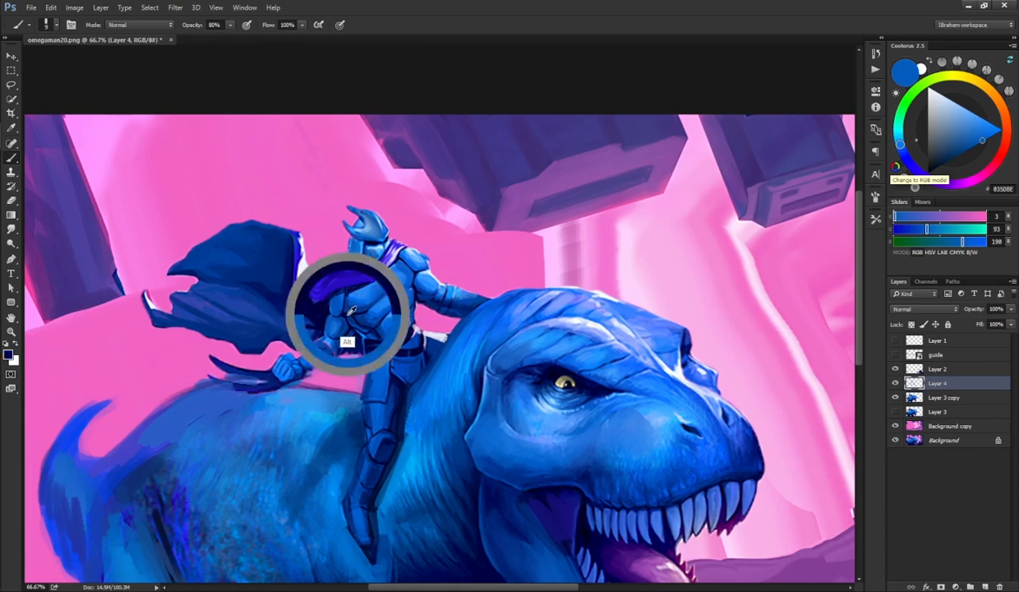
Step: Sample dark and bright blues and dab shading and highlights across the rider's chest and abdomen
left_click_drag(397, 261, 399, 263)
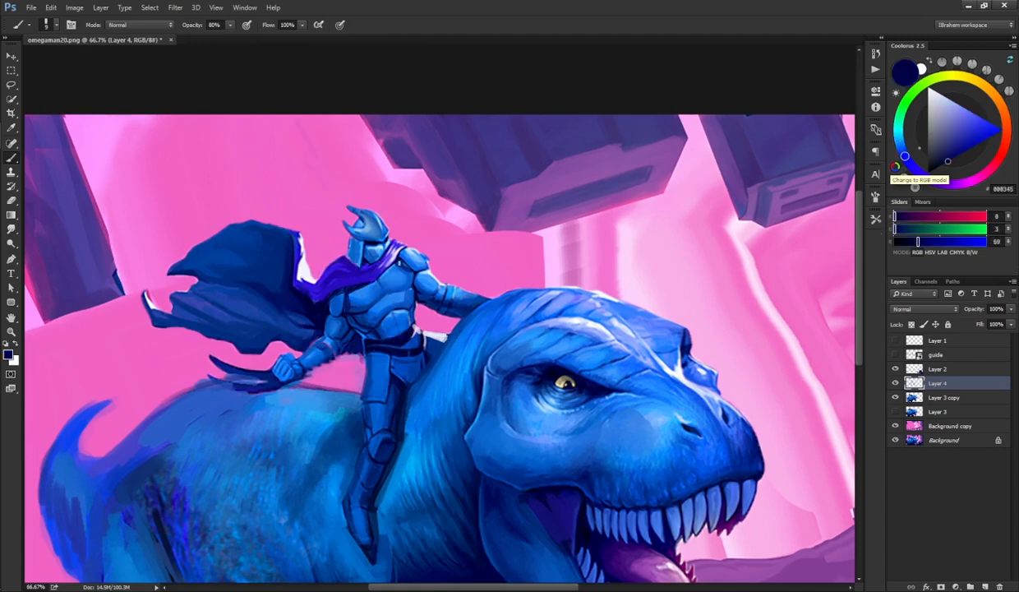
left_click(399, 255, "alt")
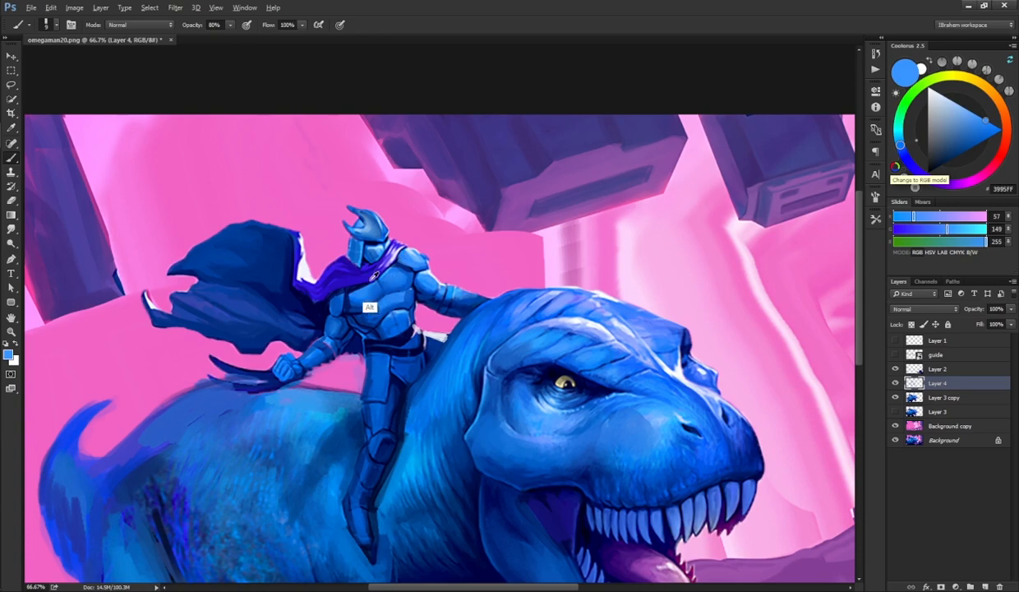
left_click(375, 273, "alt")
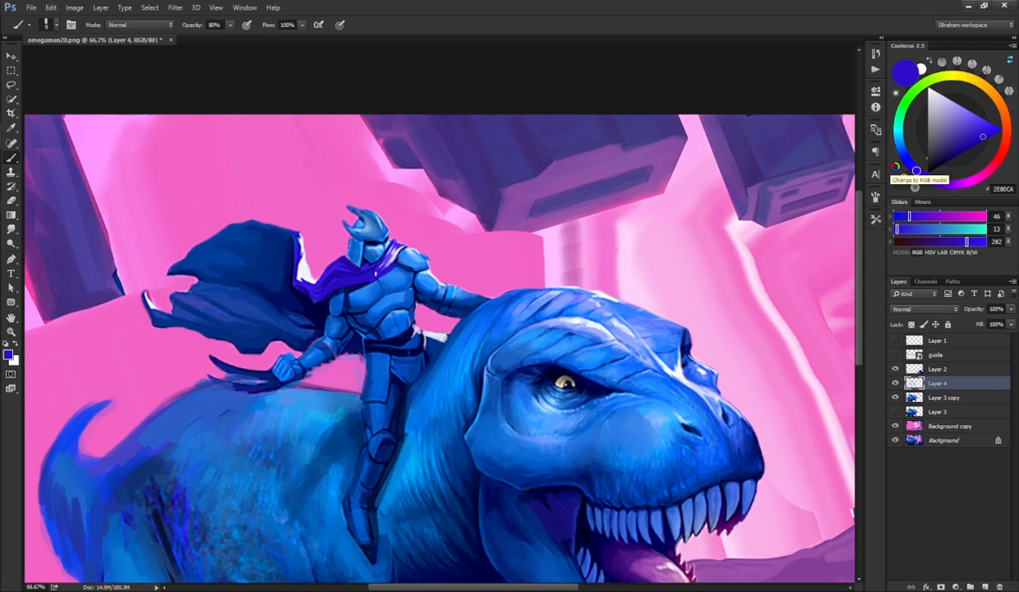
left_click(377, 271, "alt")
left_click(360, 278, "alt")
left_click_drag(366, 265, 383, 249)
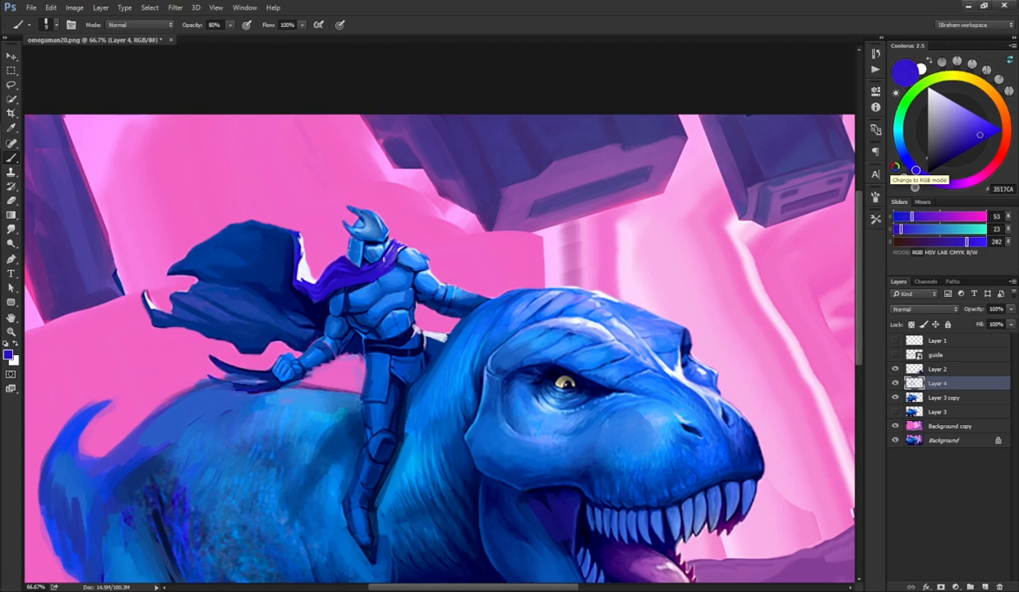
key("alt")
left_click(362, 279, "alt")
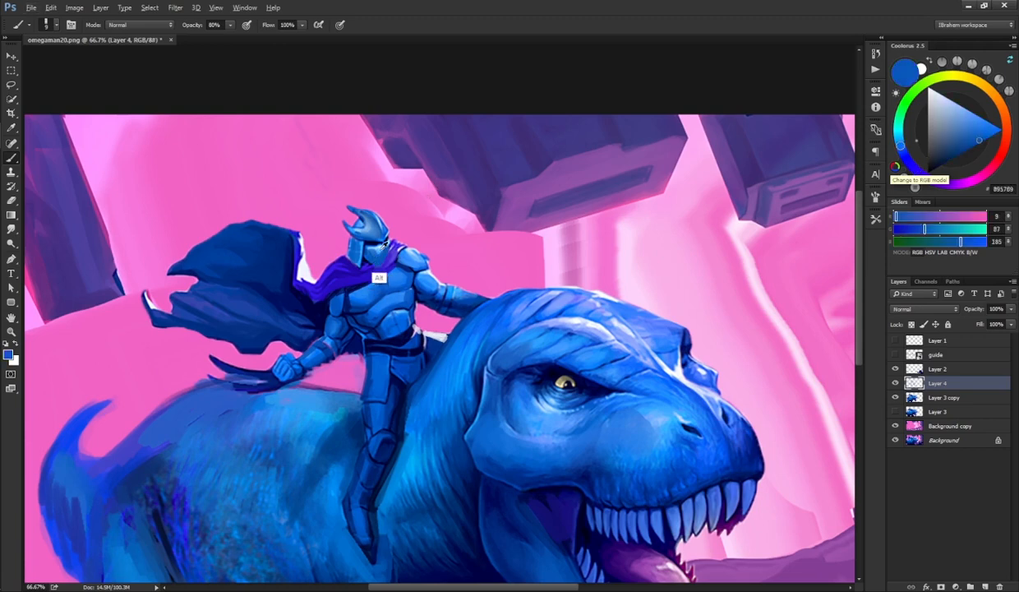
left_click(374, 239, "alt")
mouse_move(366, 244)
left_mouse_down()
mouse_move(370, 255)
mouse_move(374, 240)
left_mouse_up()
left_click(363, 251, "alt")
left_click(367, 258, "alt")
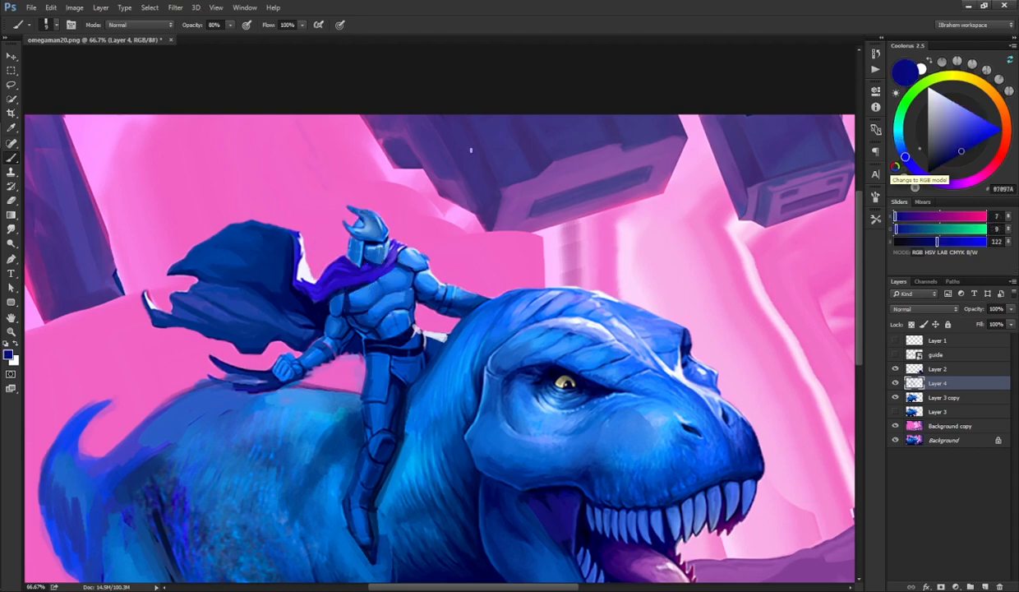
left_click(344, 299, "alt")
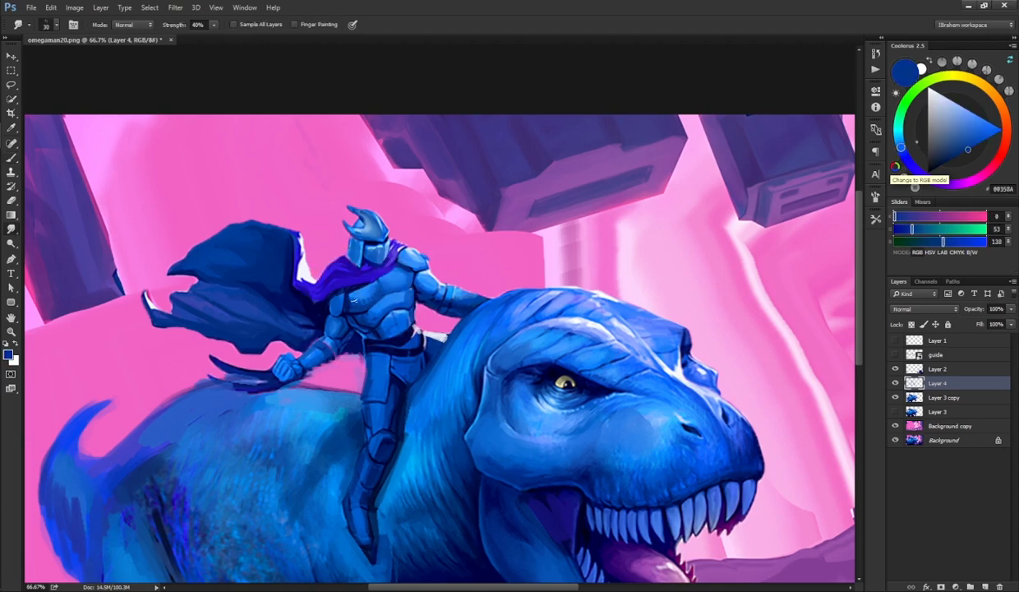
left_click_drag(380, 277, 393, 269)
Step: Alternate the Smudge tool and brush to blend strokes on the rider's torso, then sample a mid blue from the armor
key("r")
key("b")
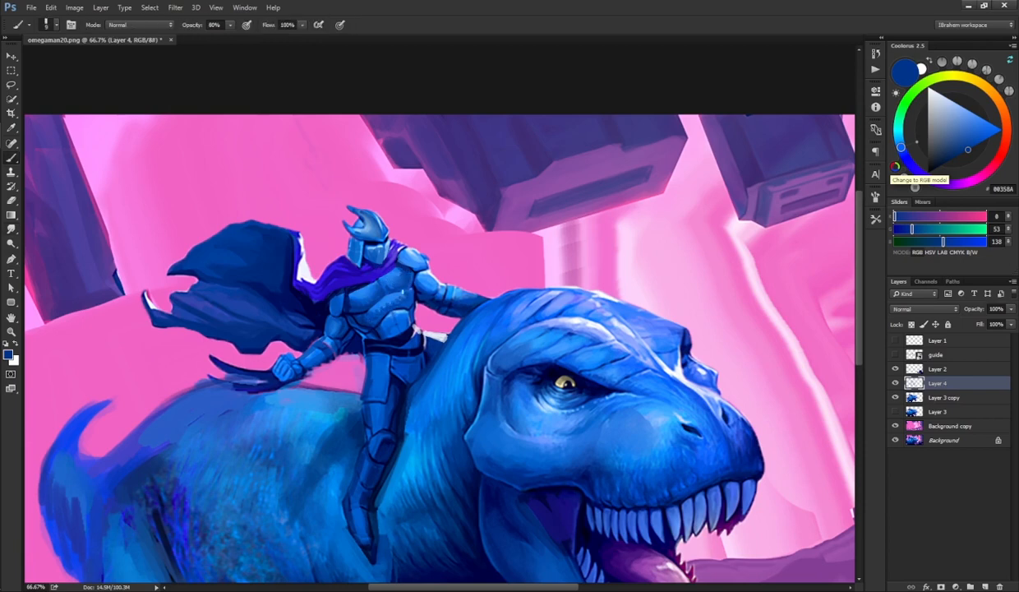
key("r")
key("b")
left_click_drag(373, 320, 391, 314)
key("r")
key("b")
key("r")
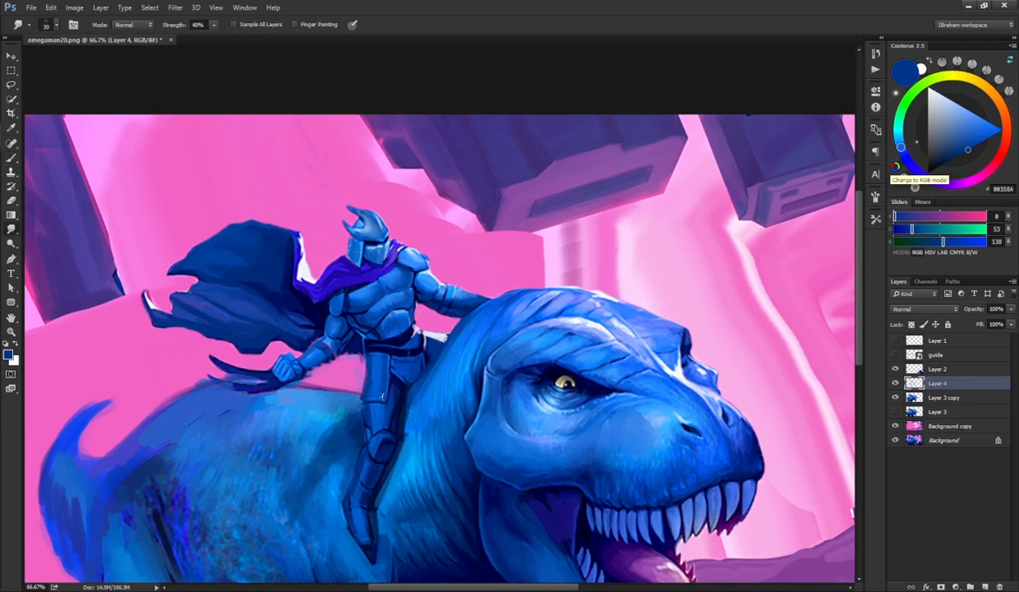
key("b")
left_click(356, 393, "alt")
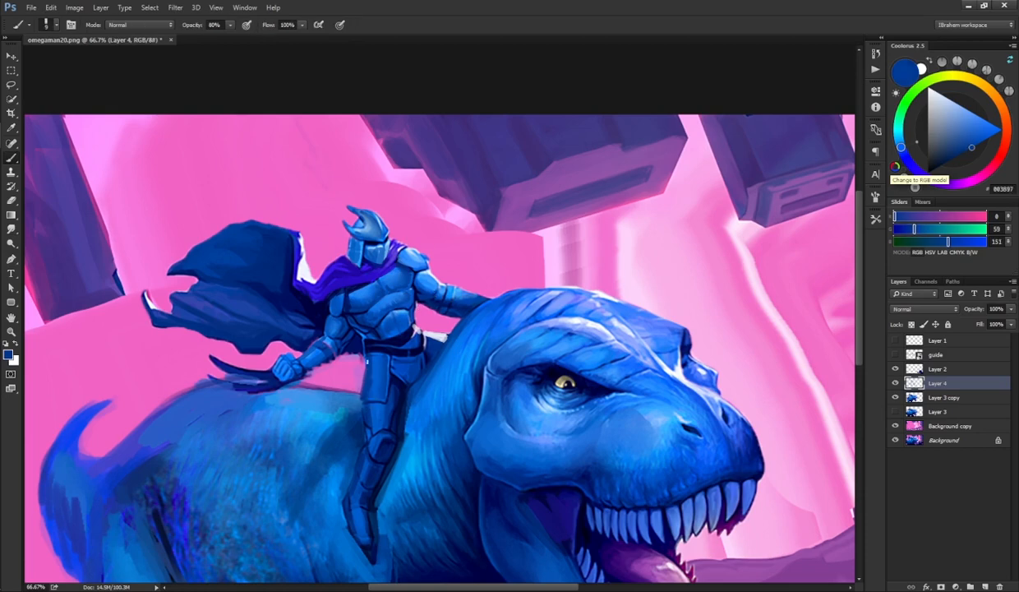
Step: Sample dark navy blues and paint shadow strokes on the rider's hip and legs
left_click_drag(394, 311, 447, 278)
left_click_drag(449, 334, 398, 305)
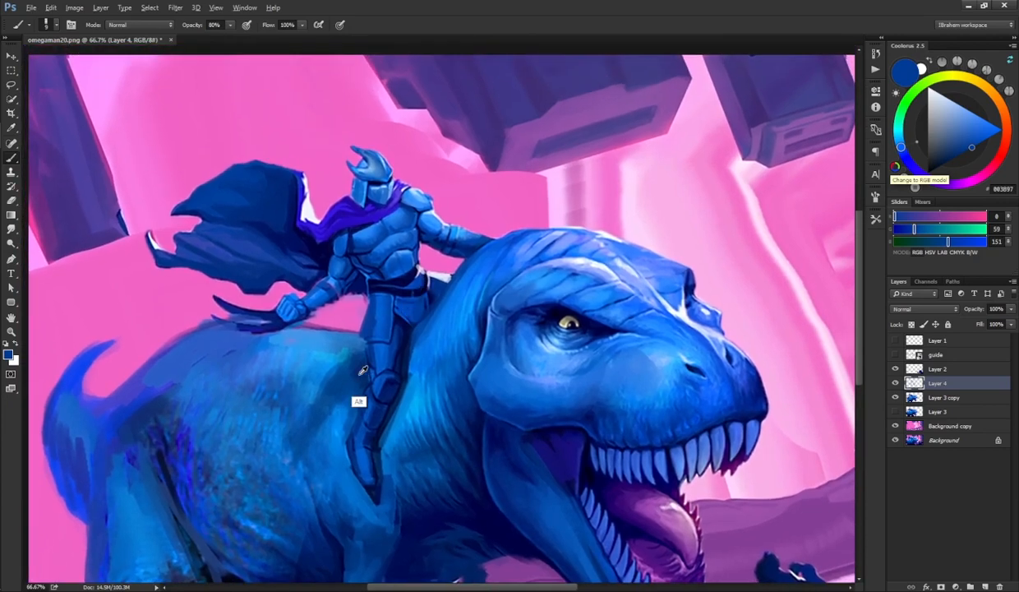
left_click(387, 380, "alt")
left_click_drag(369, 345, 372, 376)
left_click_drag(342, 417, 354, 381)
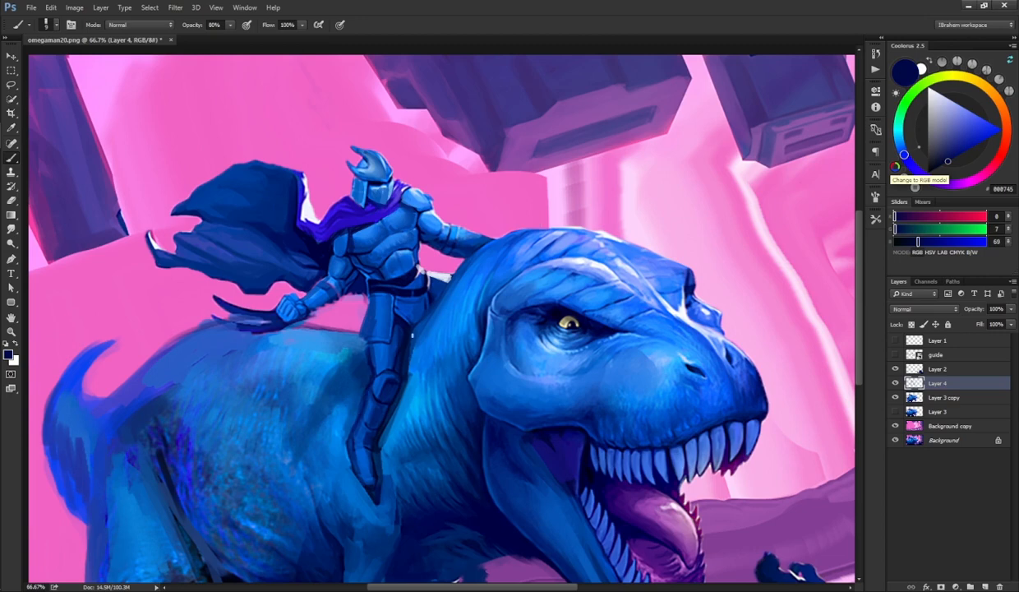
left_click_drag(422, 318, 432, 344)
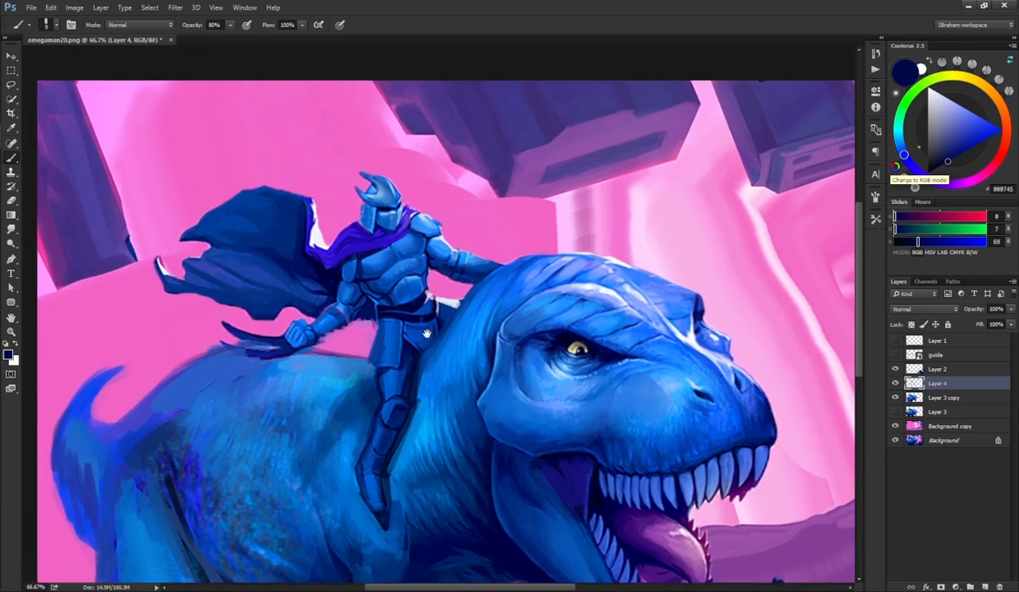
left_click_drag(410, 324, 385, 364)
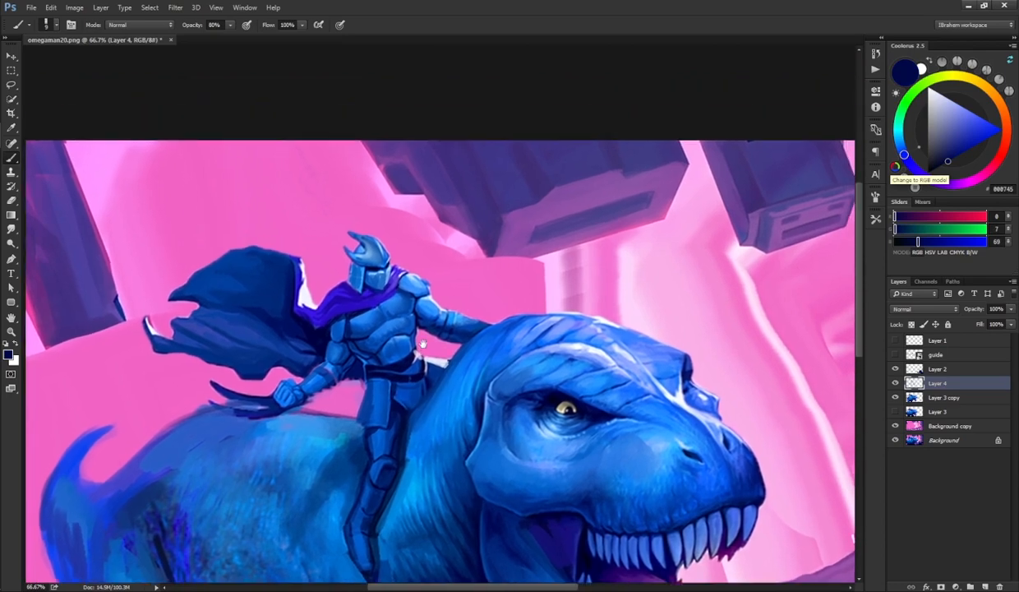
left_click_drag(363, 328, 381, 278)
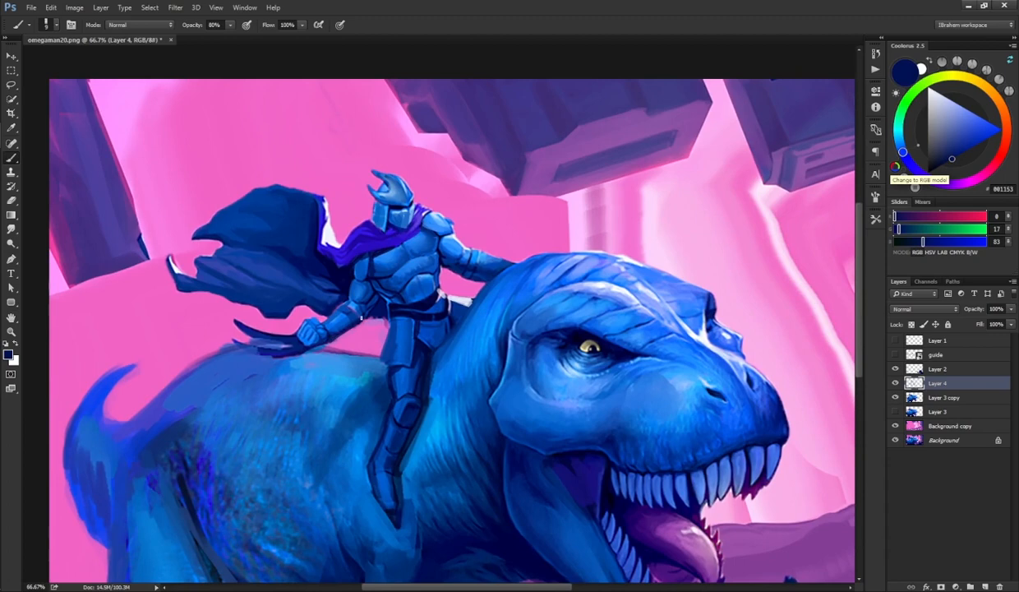
left_click_drag(377, 293, 351, 325)
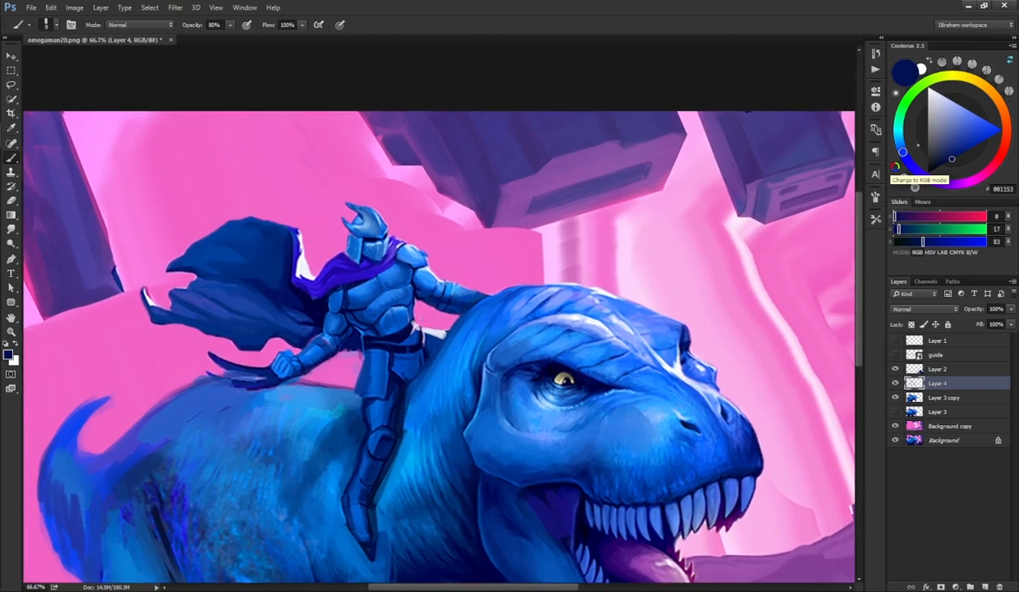
left_click(390, 352, "alt")
mouse_move(430, 322)
left_mouse_down()
mouse_move(452, 214)
mouse_move(418, 330)
left_mouse_up()
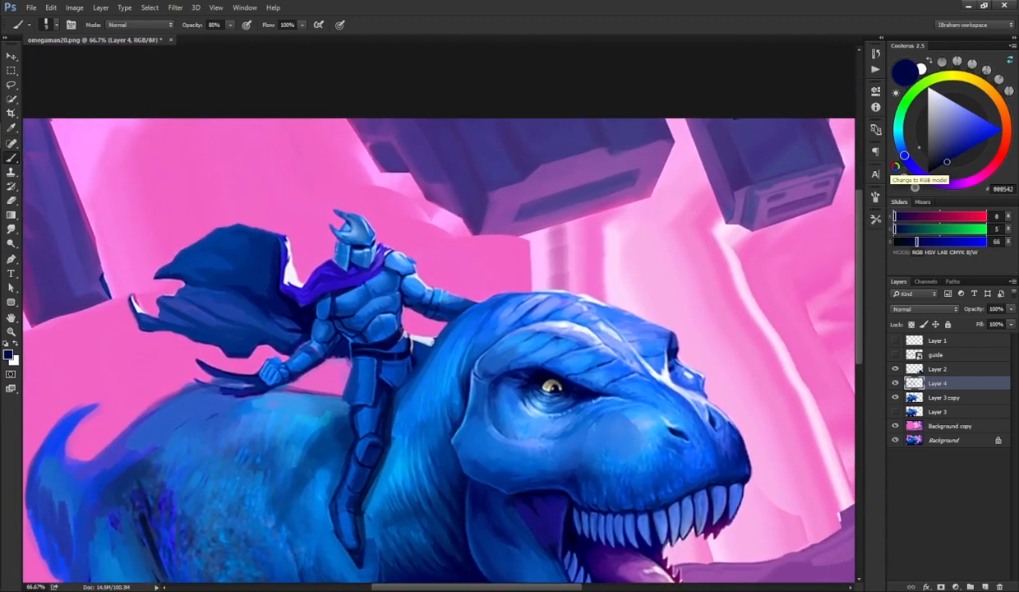
Step: Sample mid blues and alternate brush and Smudge strokes to blend shading on the rider's arm and chest
left_click(429, 302, "alt")
left_click(409, 328, "alt")
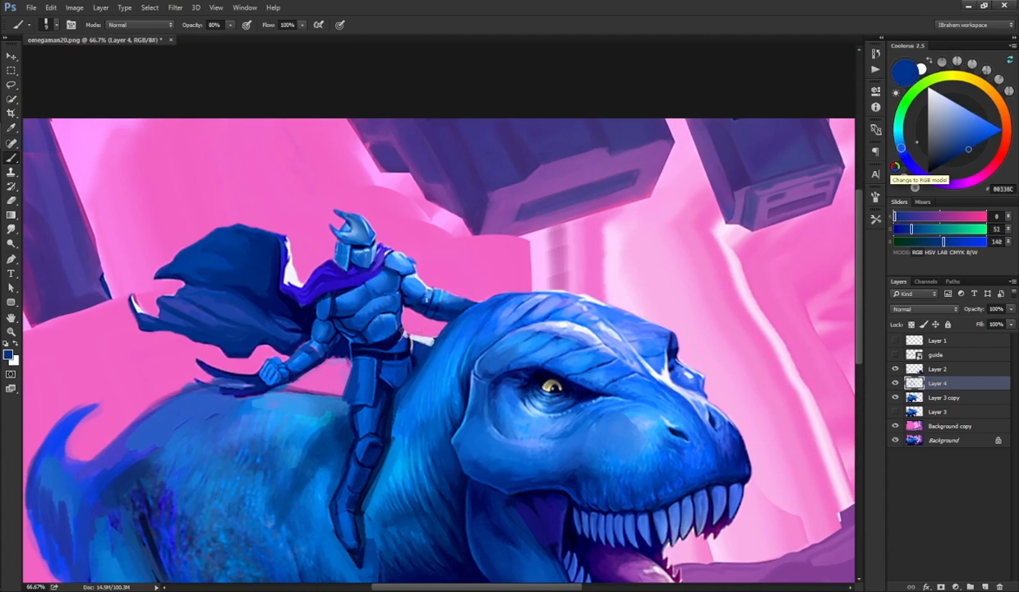
left_click_drag(398, 271, 464, 304)
mouse_move(435, 267)
left_mouse_down()
mouse_move(482, 257)
mouse_move(440, 239)
mouse_move(444, 257)
mouse_move(434, 256)
left_mouse_up()
key("r")
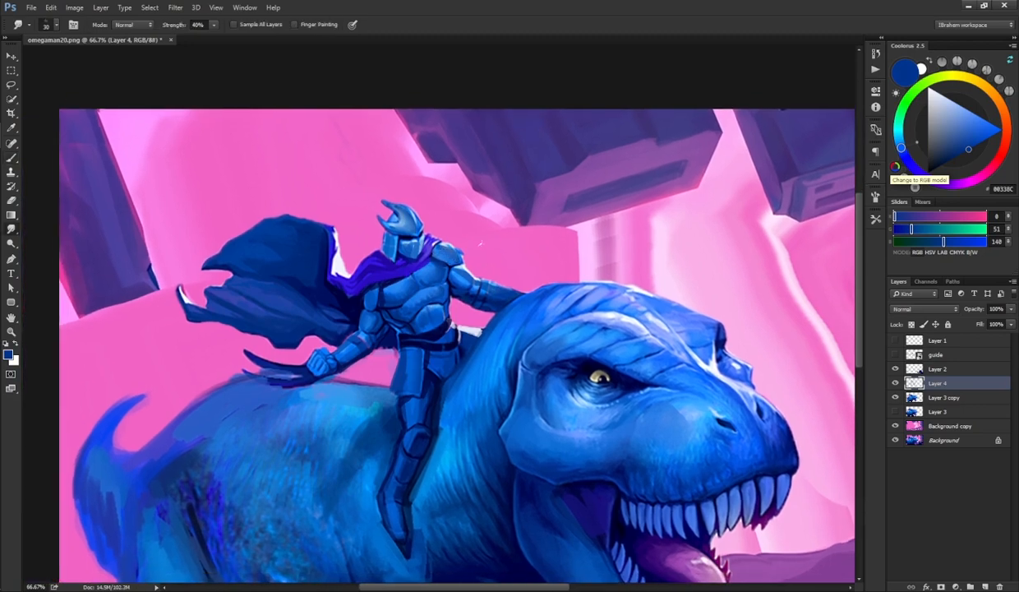
key("b")
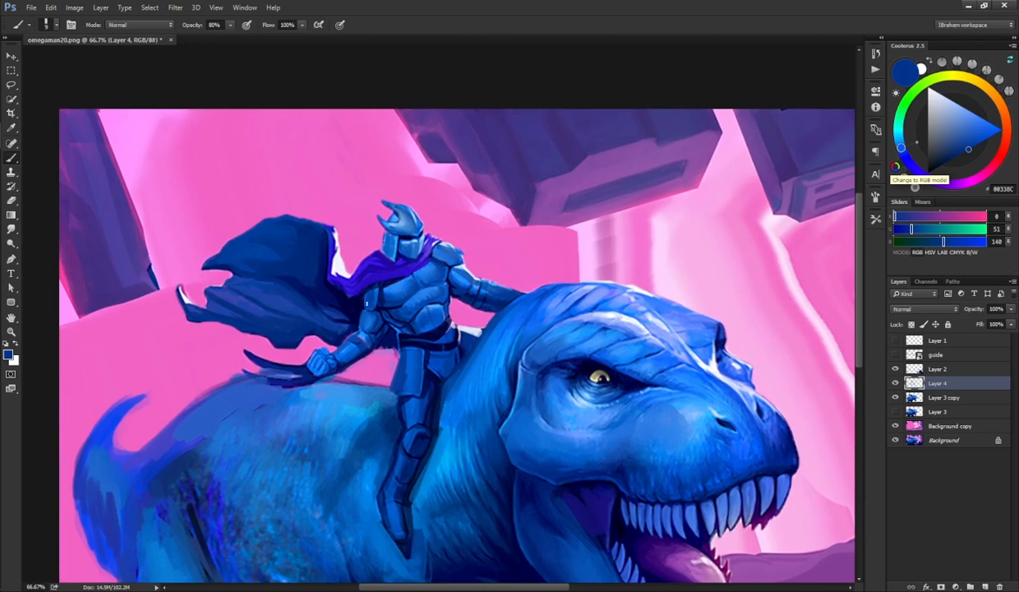
left_click_drag(363, 314, 360, 323)
key("r")
key("b")
key("r")
mouse_move(412, 298)
left_mouse_down()
mouse_move(376, 327)
mouse_move(384, 322)
left_mouse_up()
key("b")
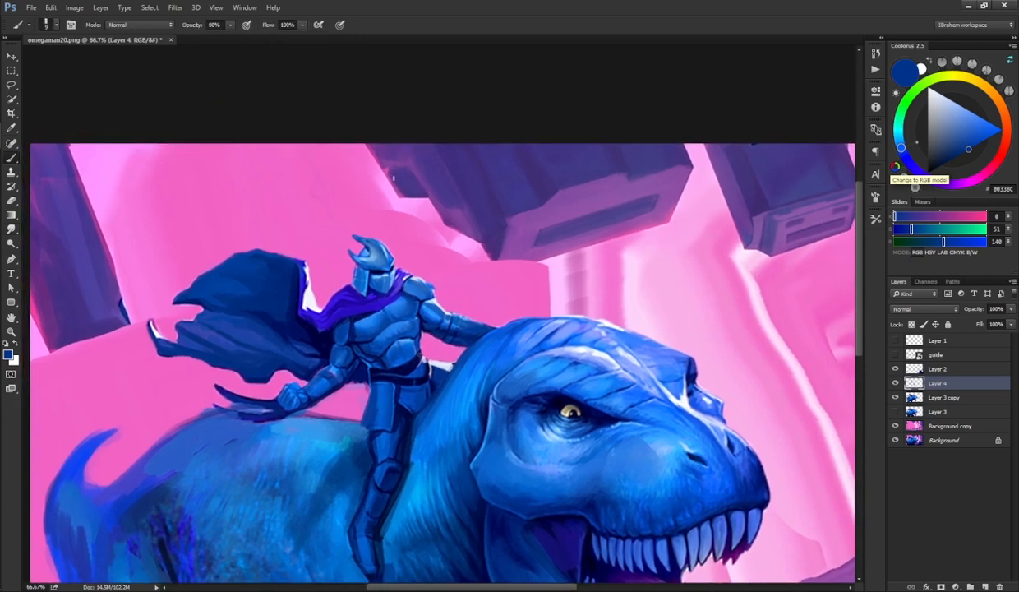
mouse_move(466, 288)
left_mouse_down()
mouse_move(478, 218)
mouse_move(472, 255)
left_mouse_up()
key("r")
key("b")
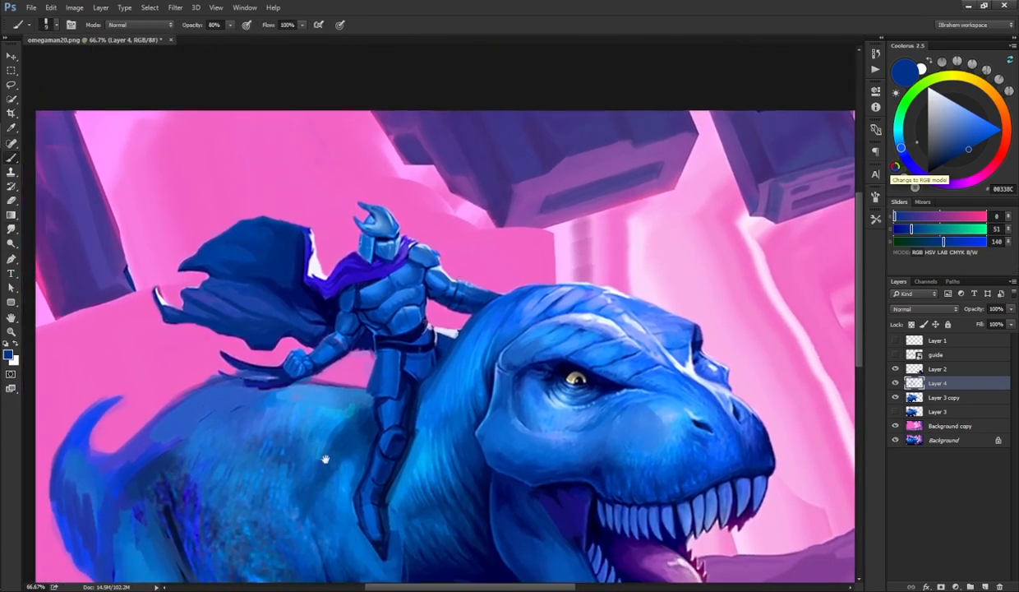
mouse_move(323, 453)
left_mouse_down()
mouse_move(423, 222)
mouse_move(312, 399)
left_mouse_up()
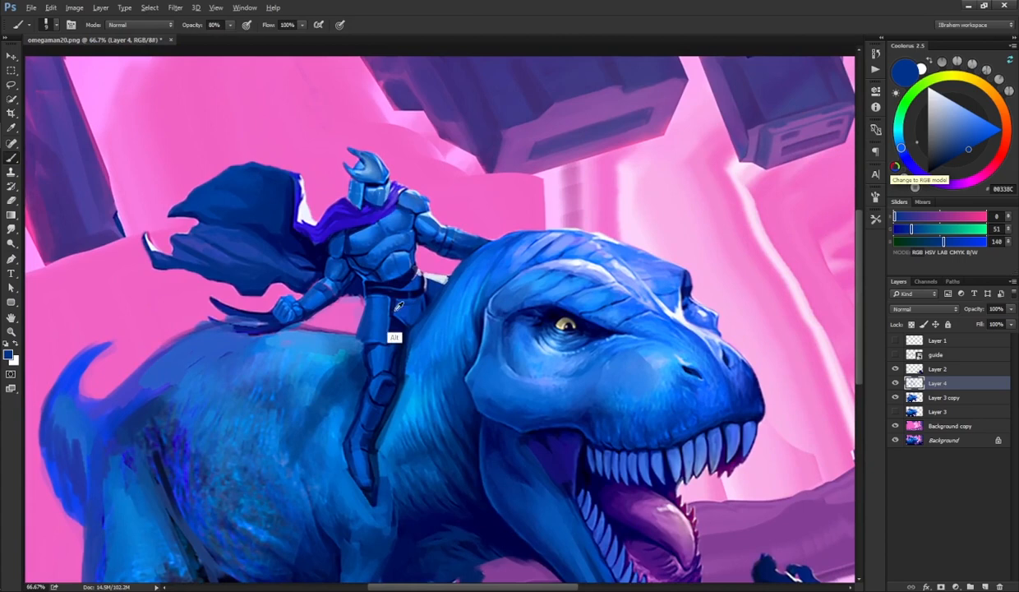
left_click(398, 315, "alt")
key("r")
key("b")
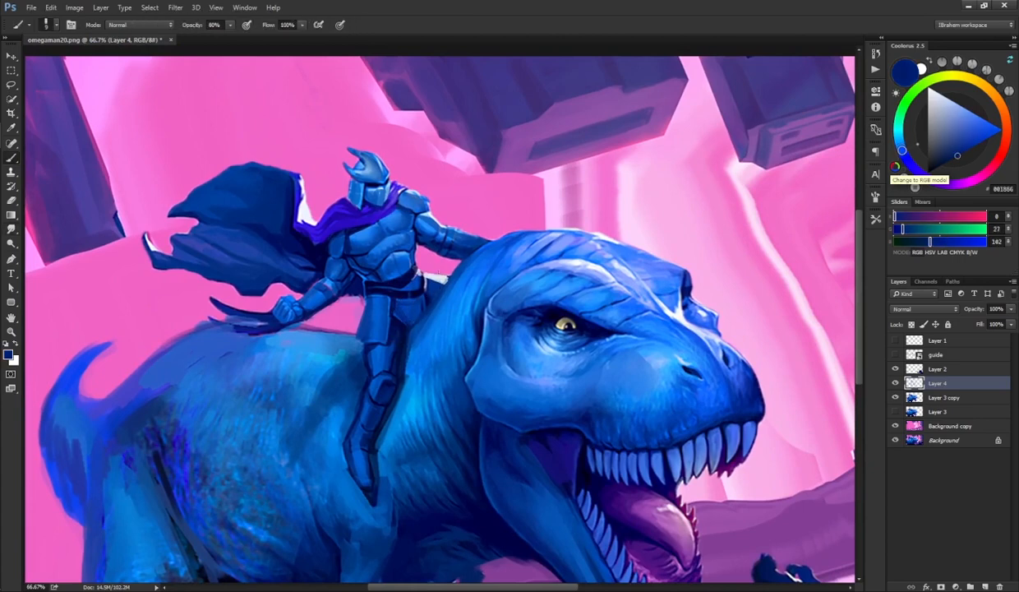
Step: Toggle Layer 4's visibility to compare the repainted shading with the version beneath
left_click(895, 383)
left_click(895, 383)
left_click(896, 383)
left_click(895, 384)
left_click(896, 384)
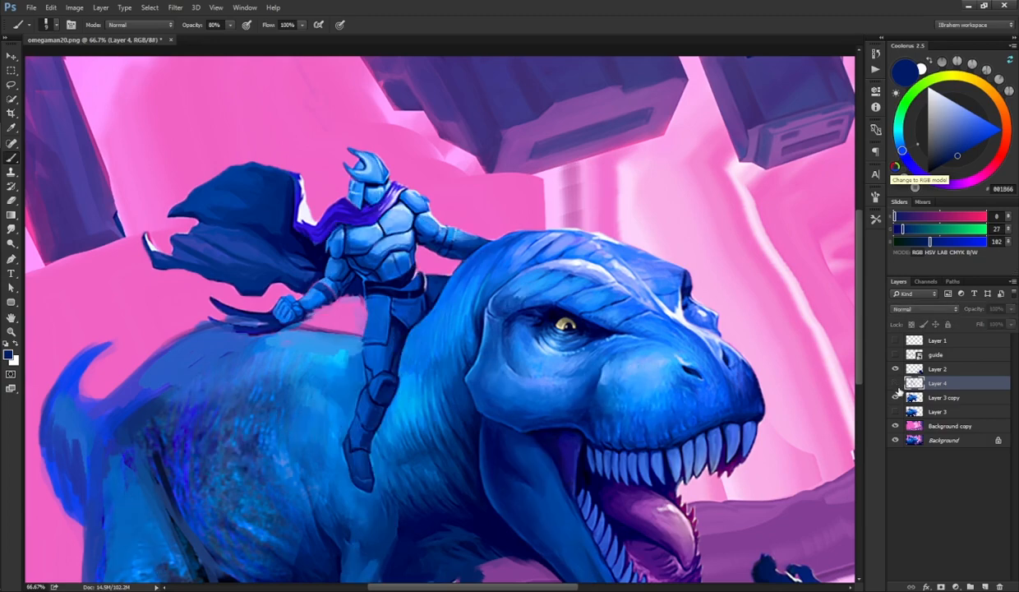
left_click(895, 383)
Step: Darken around the dinosaur's eye and paint a glowing pale yellow highlight in it
mouse_move(720, 492)
left_mouse_down()
mouse_move(795, 356)
mouse_move(739, 484)
left_mouse_up()
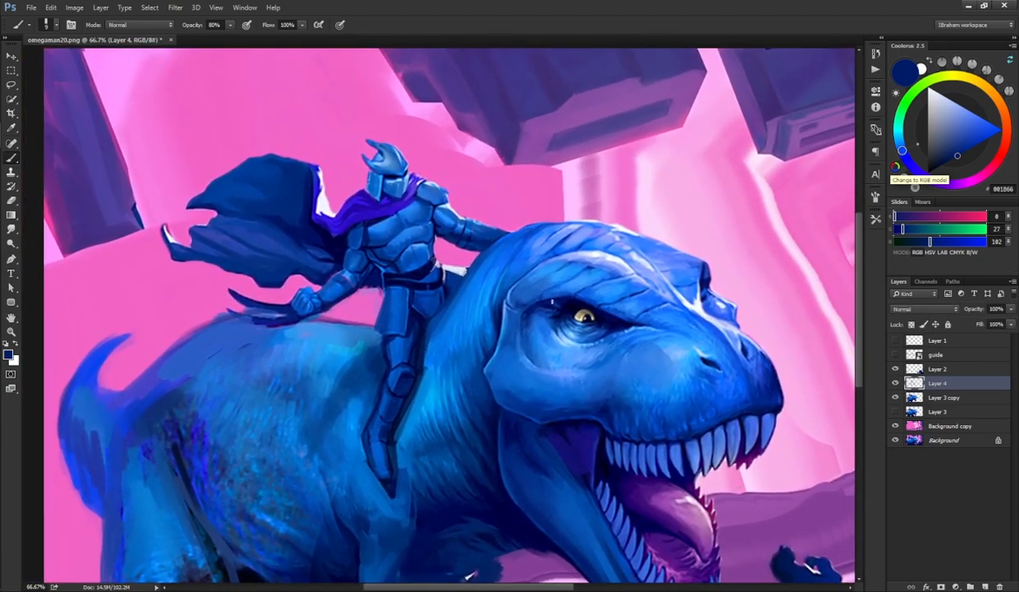
left_click(583, 315, "alt")
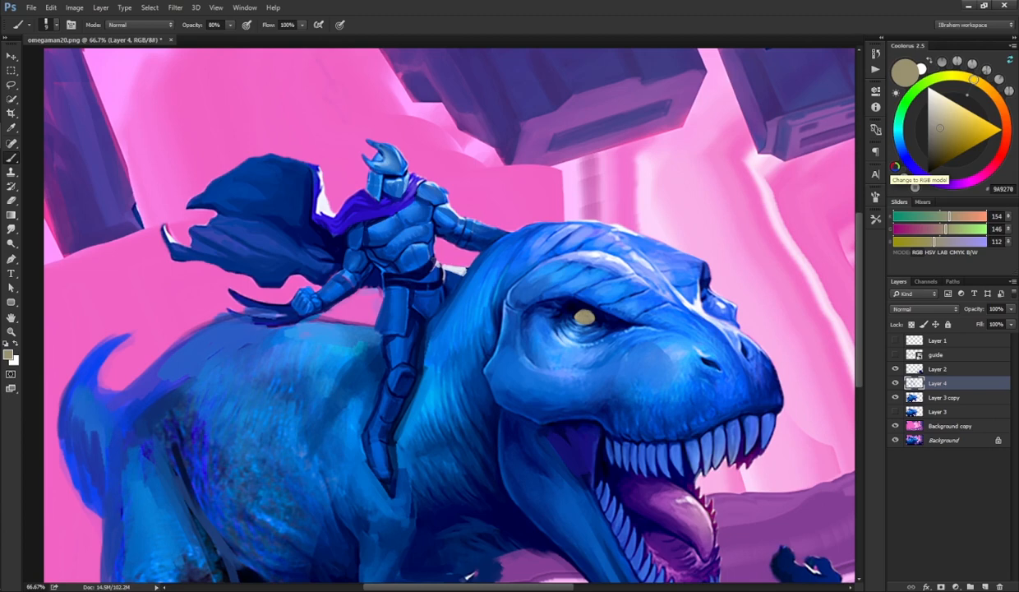
left_click(581, 334, "alt")
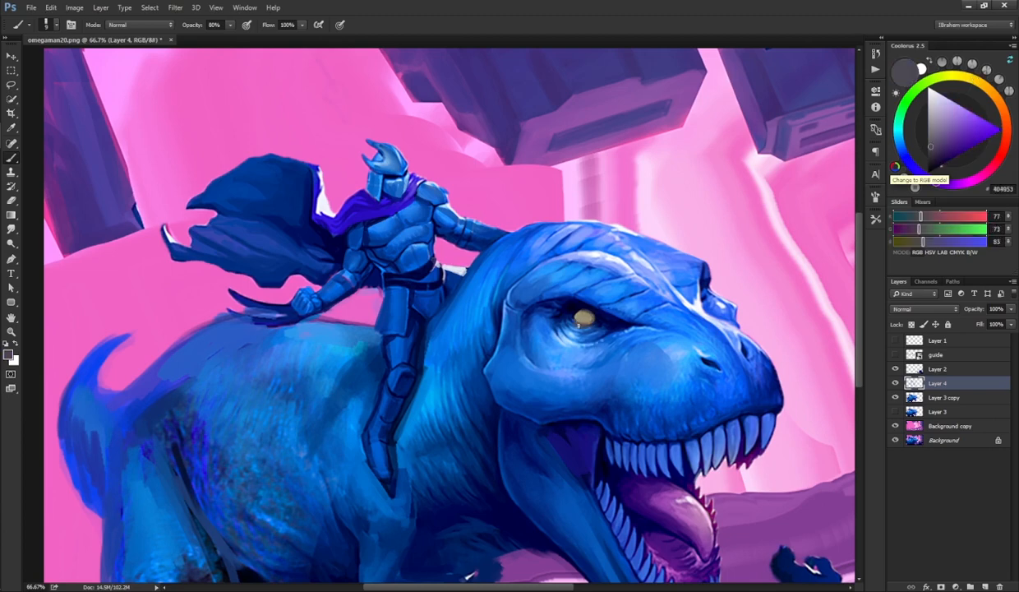
left_click(586, 325, "alt")
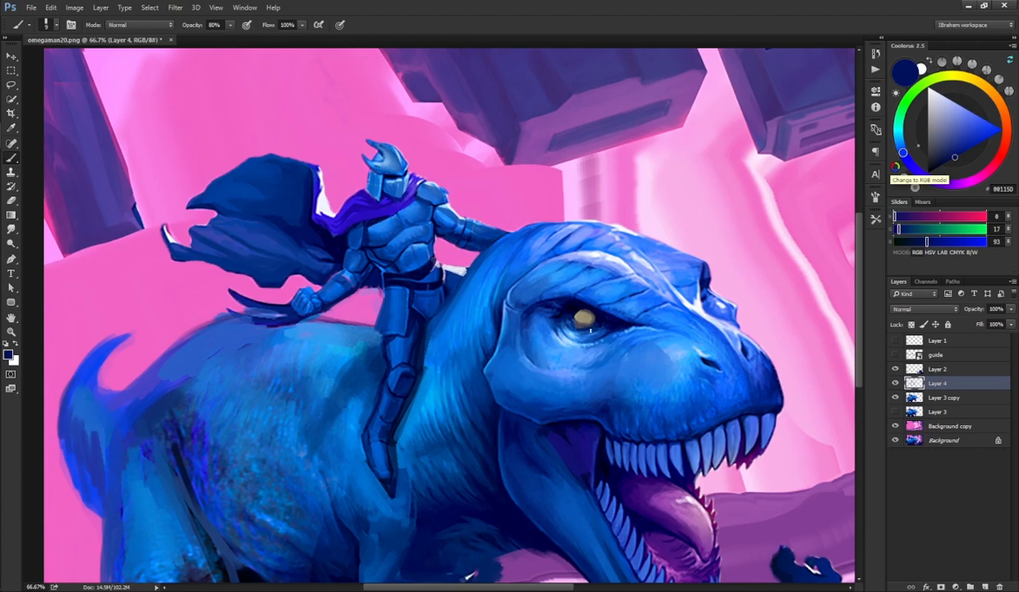
left_click_drag(561, 321, 600, 328)
left_click(955, 75)
left_click(964, 107)
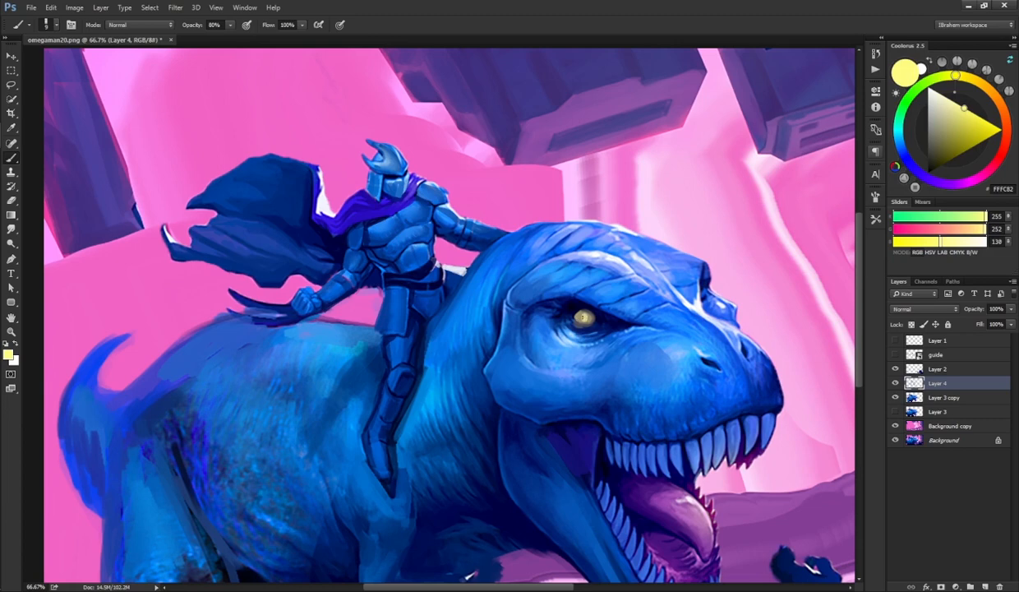
left_click(583, 317, "alt")
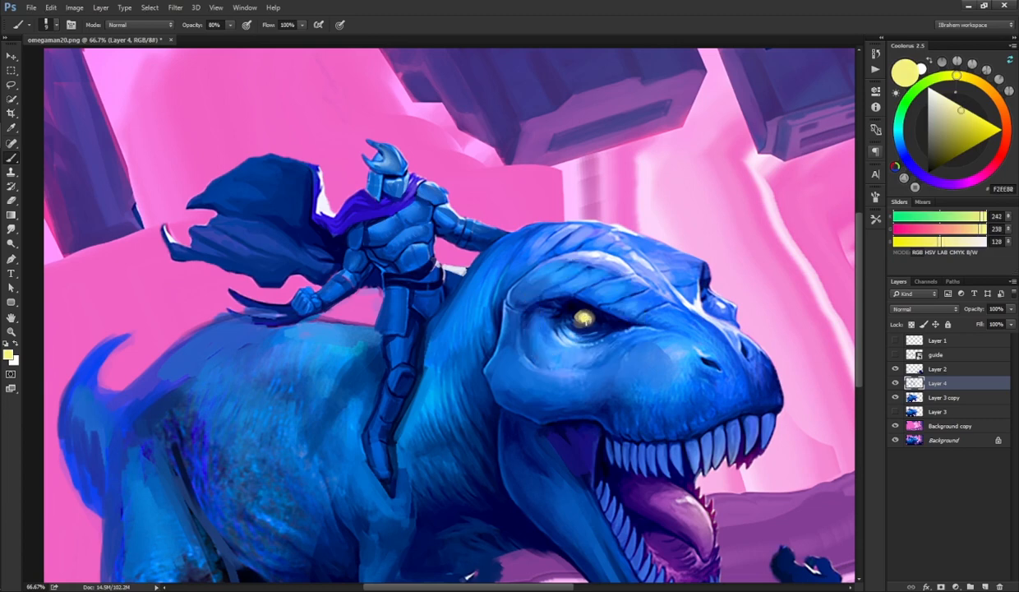
left_click_drag(562, 313, 526, 231)
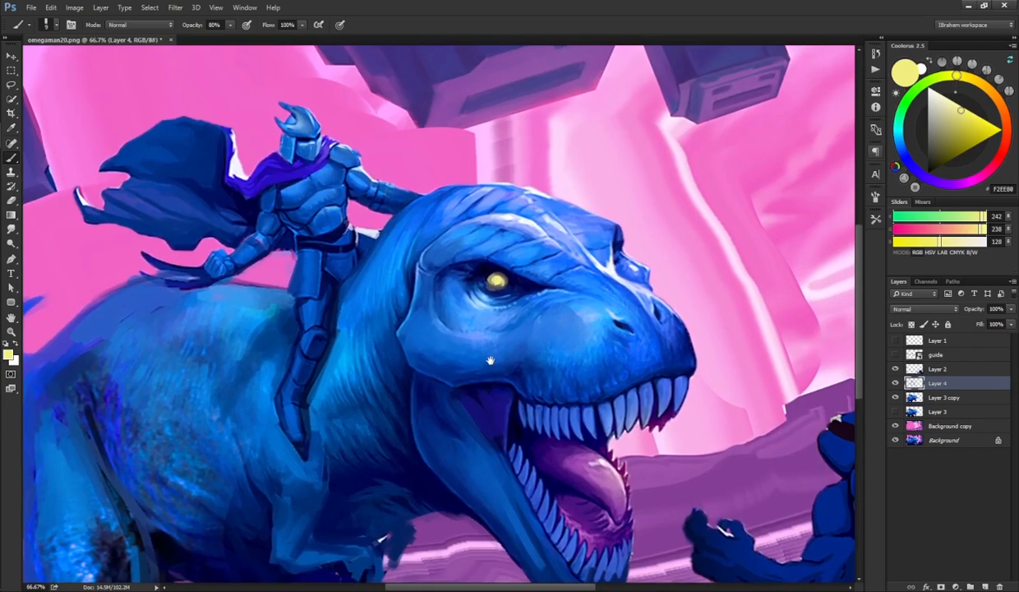
left_click_drag(451, 360, 445, 240)
Step: Sample purple and navy and paint shading inside the dinosaur's mouth and on its tongue
left_click(559, 329, "alt")
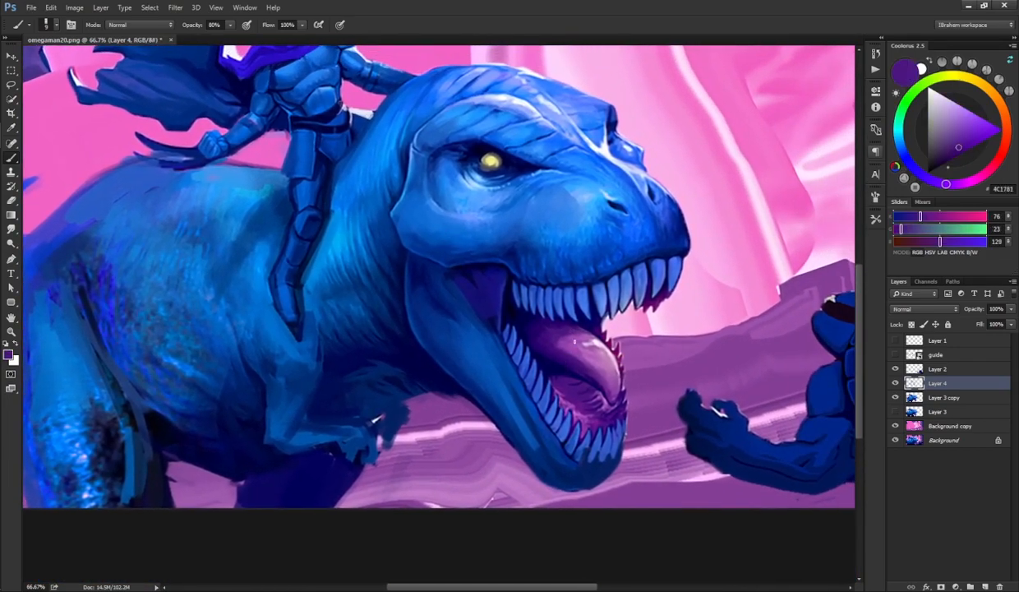
mouse_move(579, 344)
left_mouse_down()
mouse_move(564, 341)
mouse_move(615, 386)
mouse_move(603, 352)
mouse_move(607, 400)
mouse_move(578, 409)
mouse_move(564, 399)
mouse_move(590, 389)
mouse_move(610, 417)
mouse_move(606, 404)
mouse_move(571, 396)
mouse_move(577, 409)
mouse_move(559, 383)
mouse_move(558, 401)
mouse_move(585, 414)
left_mouse_up()
left_click(538, 361, "alt")
left_click_drag(565, 366, 559, 397)
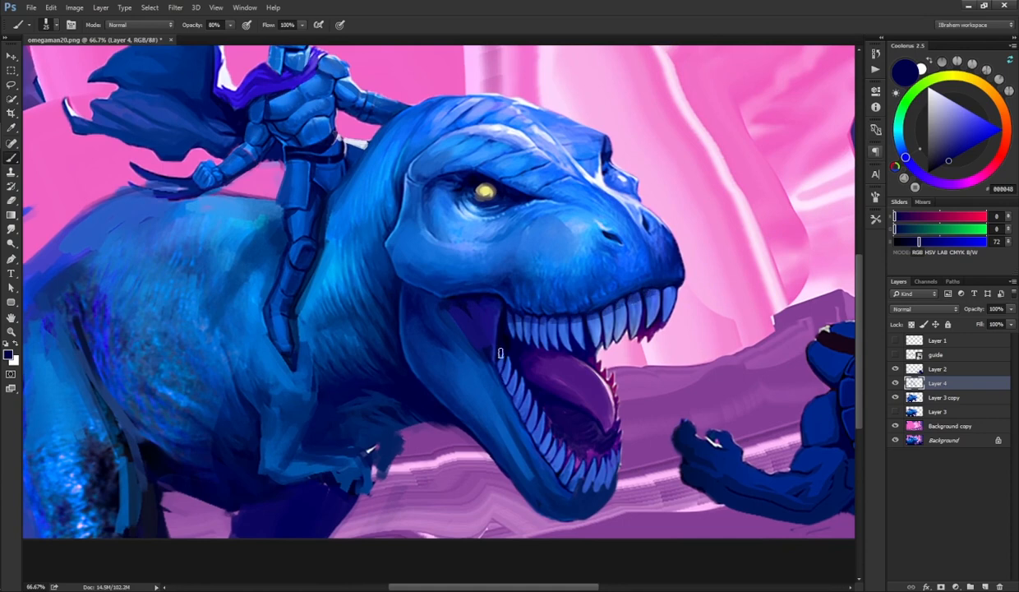
left_click_drag(500, 388, 527, 446)
left_click_drag(503, 338, 575, 419)
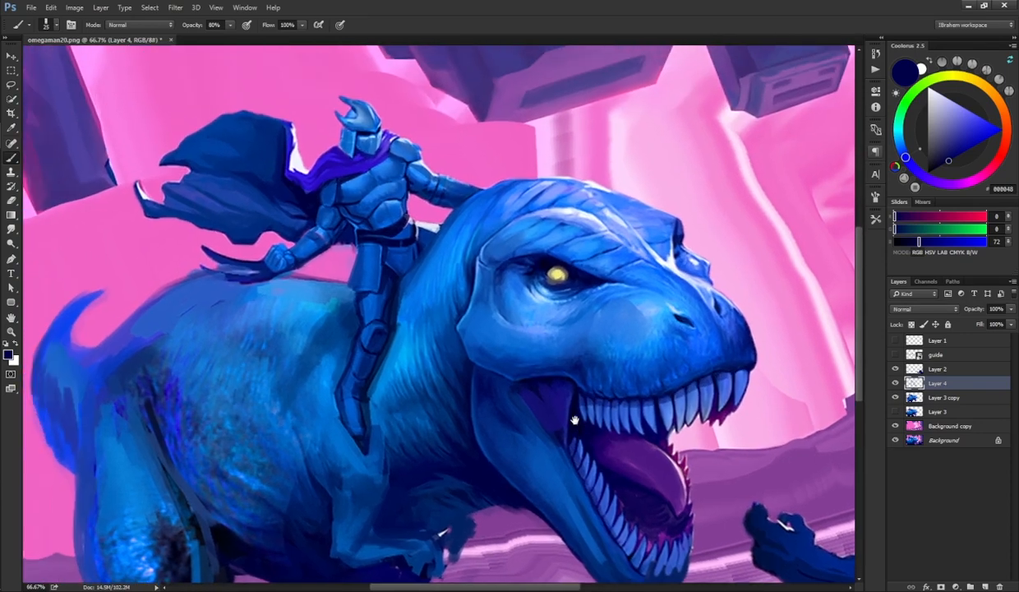
Step: Paint dark navy shading strokes along the dinosaur's neck behind its head
mouse_move(493, 257)
left_mouse_down()
mouse_move(529, 248)
mouse_move(518, 262)
left_mouse_up()
left_click(531, 245, "alt")
mouse_move(512, 222)
left_mouse_down()
mouse_move(500, 274)
mouse_move(484, 263)
mouse_move(485, 284)
left_mouse_up()
left_click(503, 287, "alt")
left_click(485, 267, "alt")
left_click_drag(520, 227, 497, 297)
left_click(489, 334, "alt")
mouse_move(512, 254)
left_mouse_down()
mouse_move(503, 293)
mouse_move(485, 312)
left_mouse_up()
mouse_move(497, 242)
left_mouse_down()
mouse_move(485, 309)
mouse_move(498, 322)
left_mouse_up()
left_click_drag(426, 212, 471, 221)
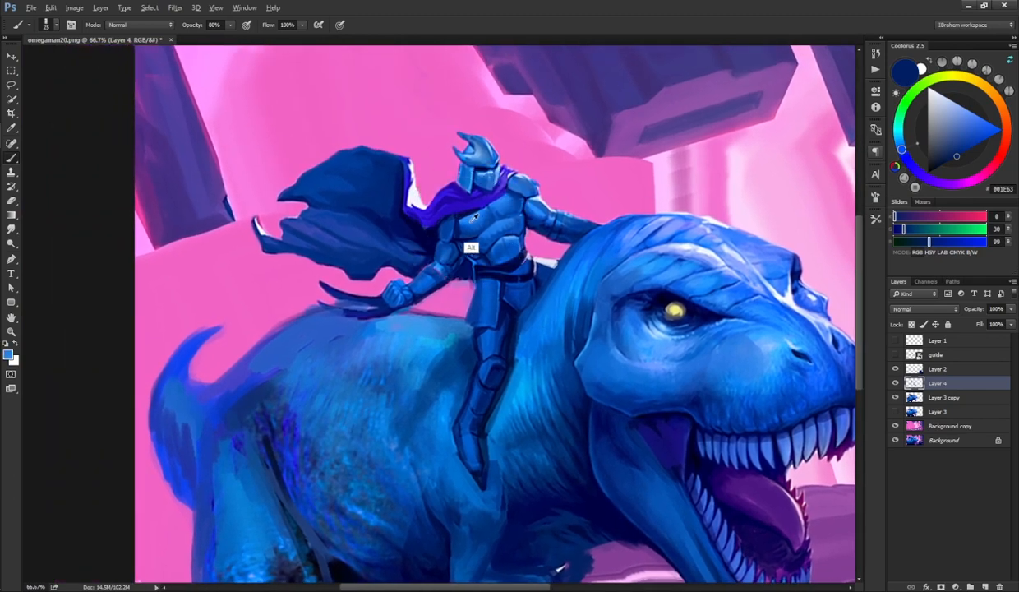
Step: Sample blues from the rider's armor and paint light and dark navy strokes across his chest and torso
left_click(452, 223, "alt")
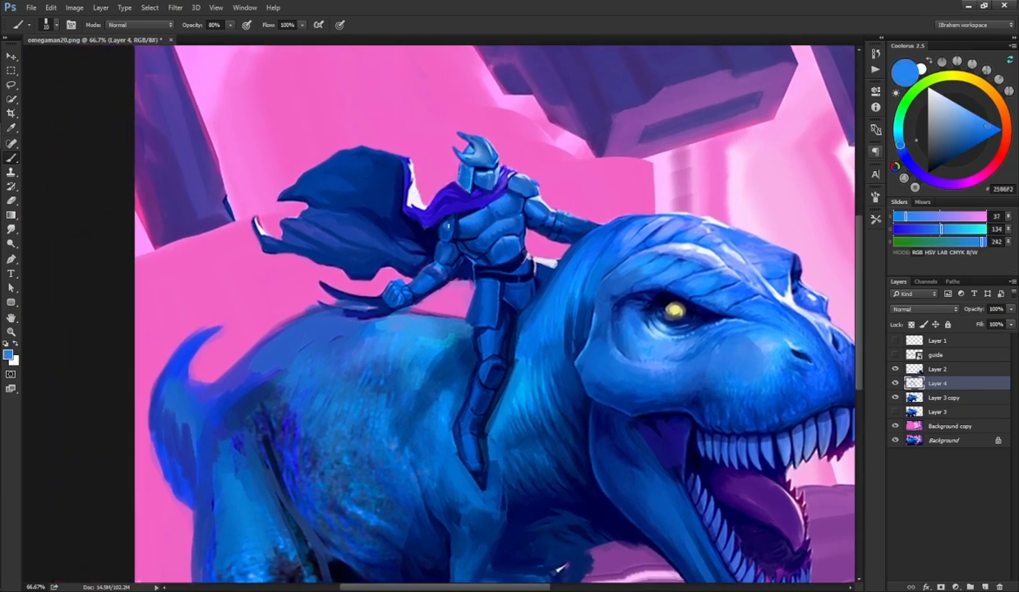
left_click(431, 220, "alt")
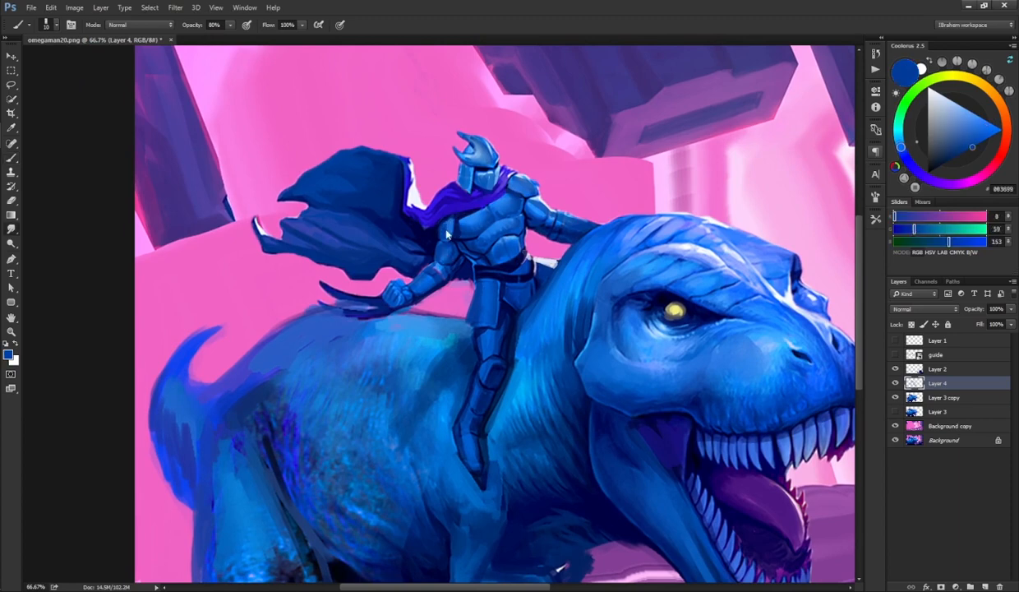
left_click(445, 260, "alt")
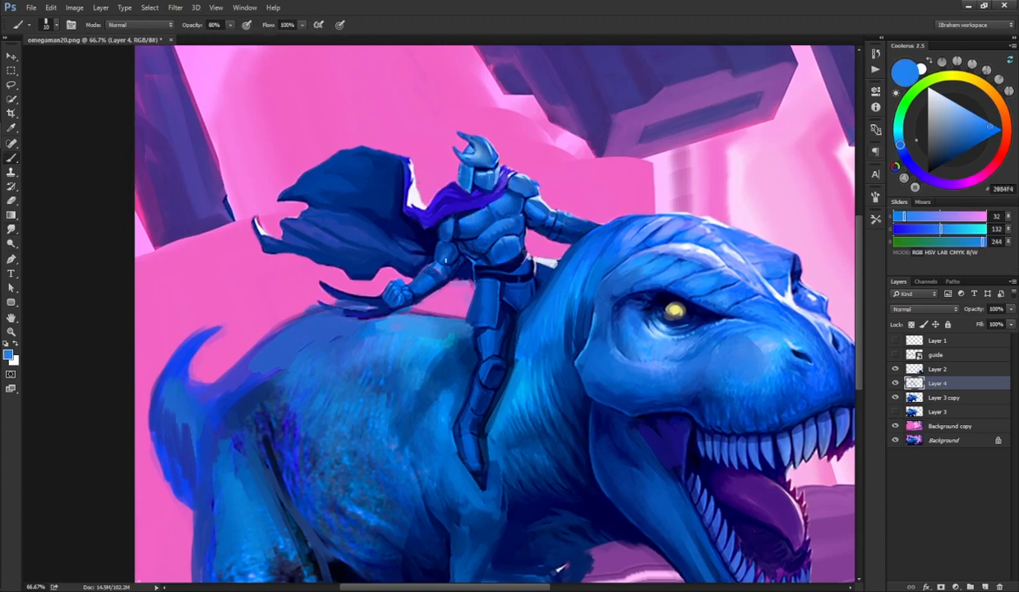
key("r")
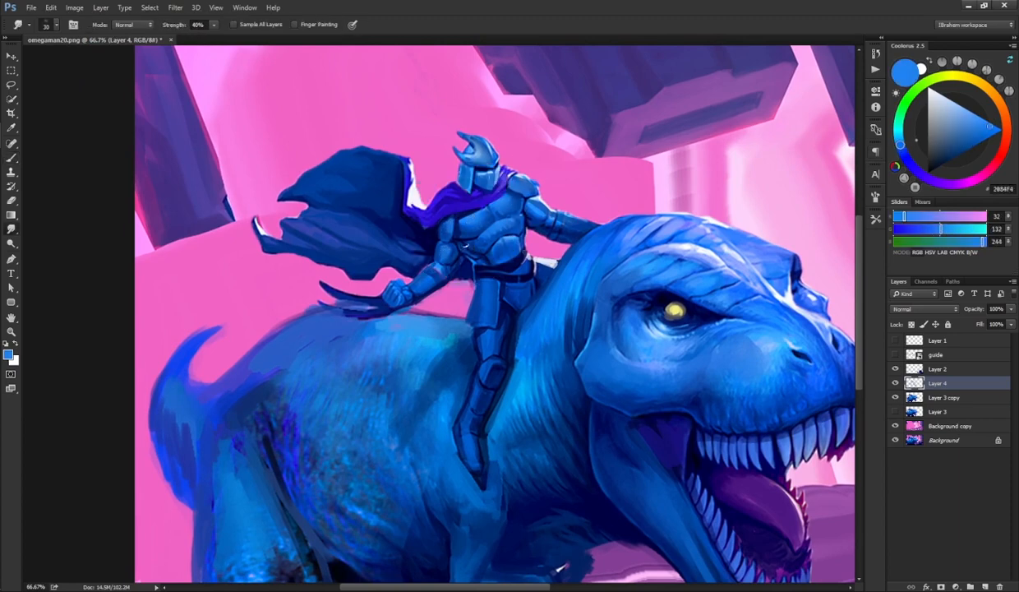
key("b")
left_click_drag(557, 168, 512, 207)
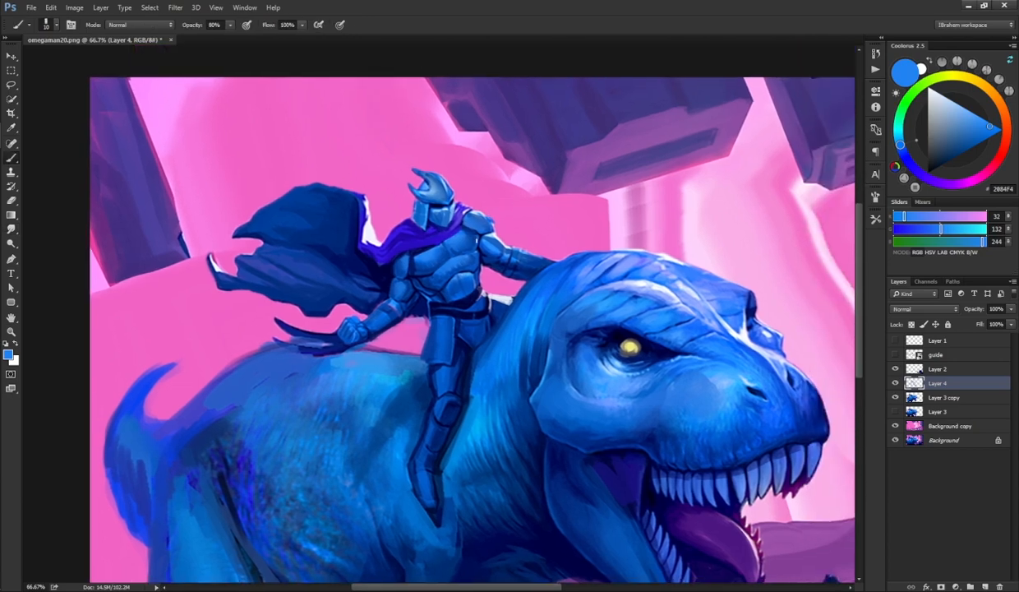
left_click(428, 298, "alt")
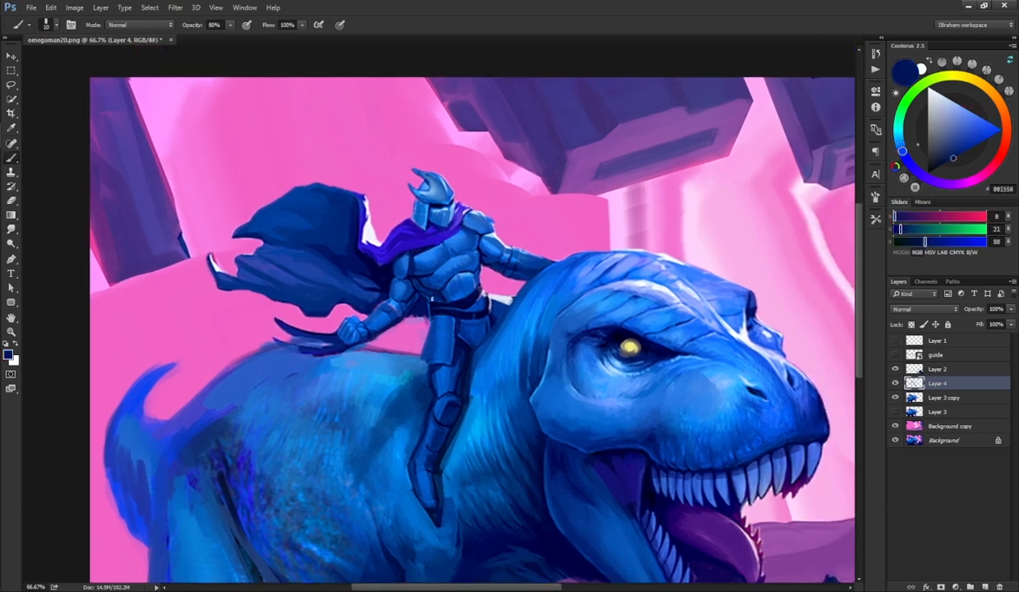
left_click_drag(445, 287, 472, 275)
key("ctrl+minus")
key("ctrl+plus")
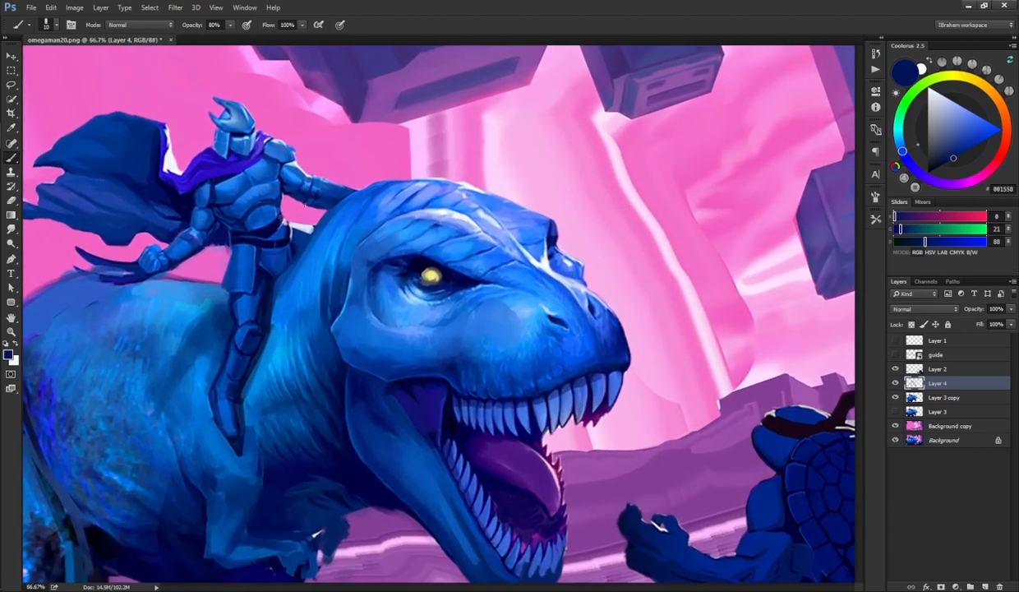
mouse_move(263, 181)
left_mouse_down()
mouse_move(429, 230)
mouse_move(494, 91)
mouse_move(434, 221)
left_mouse_up()
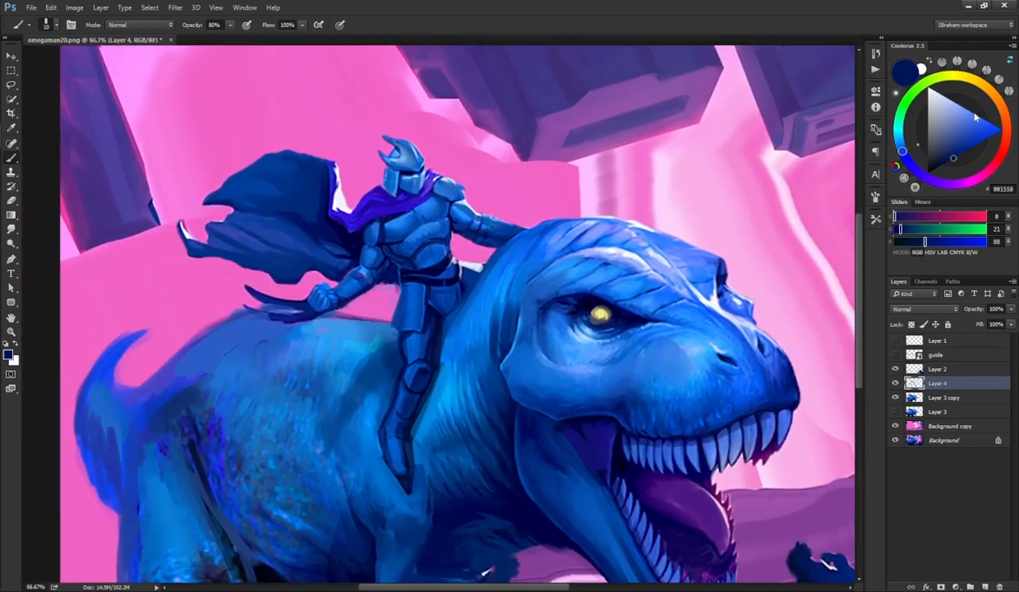
Step: Pick a new brush and pale cyan 7CFFE2, then paint and smudge rim highlights on the rider's chest, arm, shoulder and helmet
key("F5")
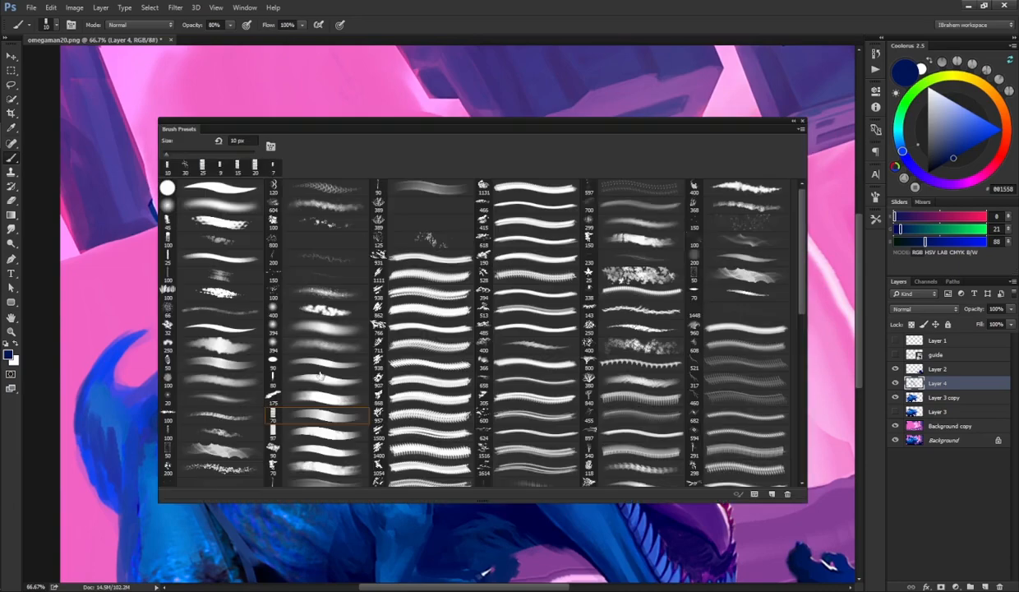
left_click(320, 376)
key("F5")
left_click(899, 123)
left_click(966, 108)
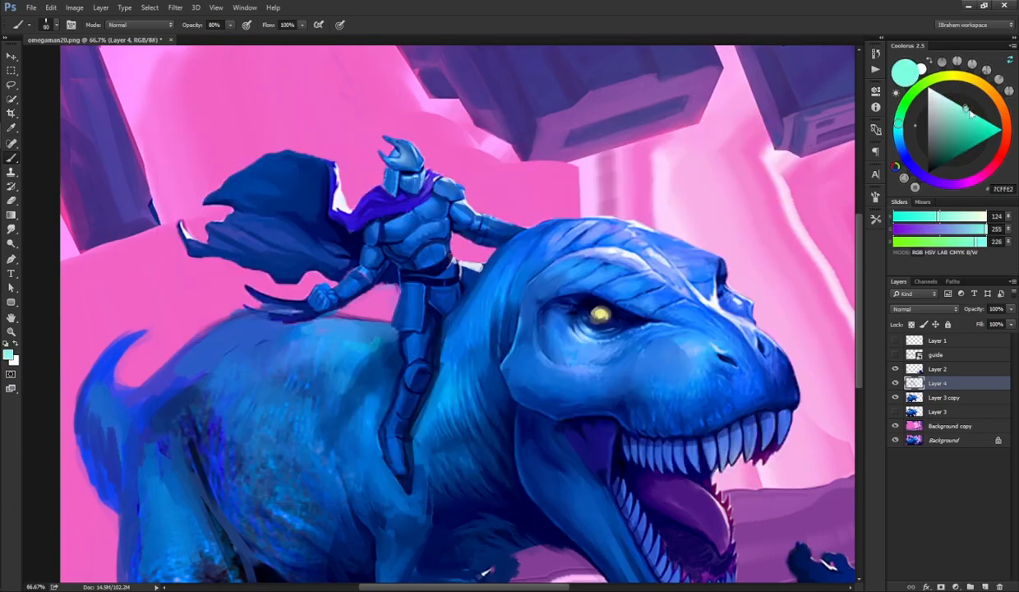
key("bracketleft")
key("bracketleft")
key("bracketleft")
key("bracketleft")
key("bracketleft")
key("bracketleft")
key("bracketleft")
key("bracketleft")
key("bracketleft")
key("r")
mouse_move(397, 220)
left_mouse_down()
mouse_move(388, 214)
mouse_move(416, 199)
mouse_move(420, 222)
mouse_move(400, 232)
left_mouse_up()
key("b")
key("r")
key("b")
key("r")
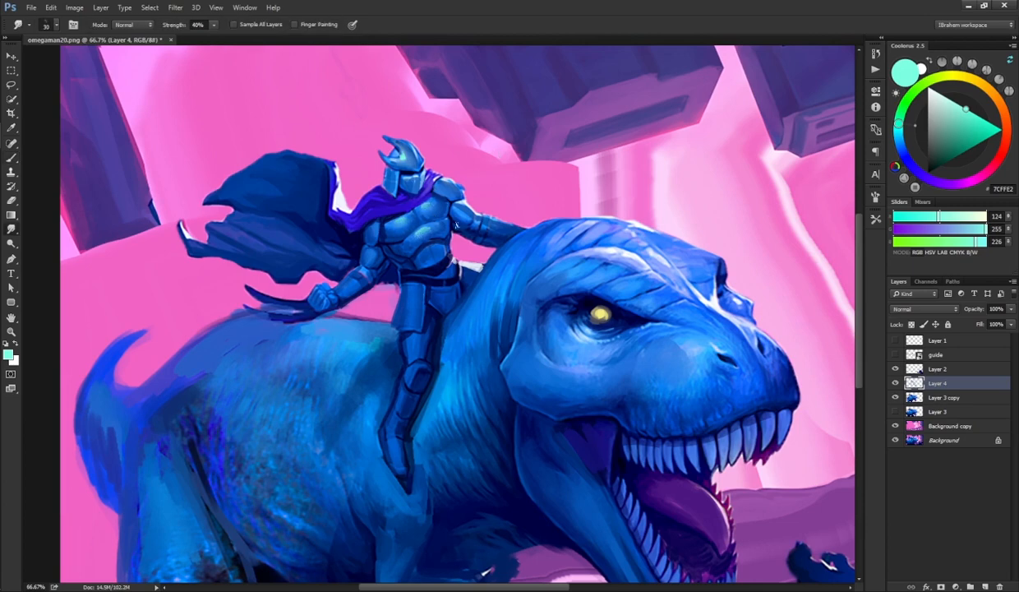
key("b")
key("r")
key("b")
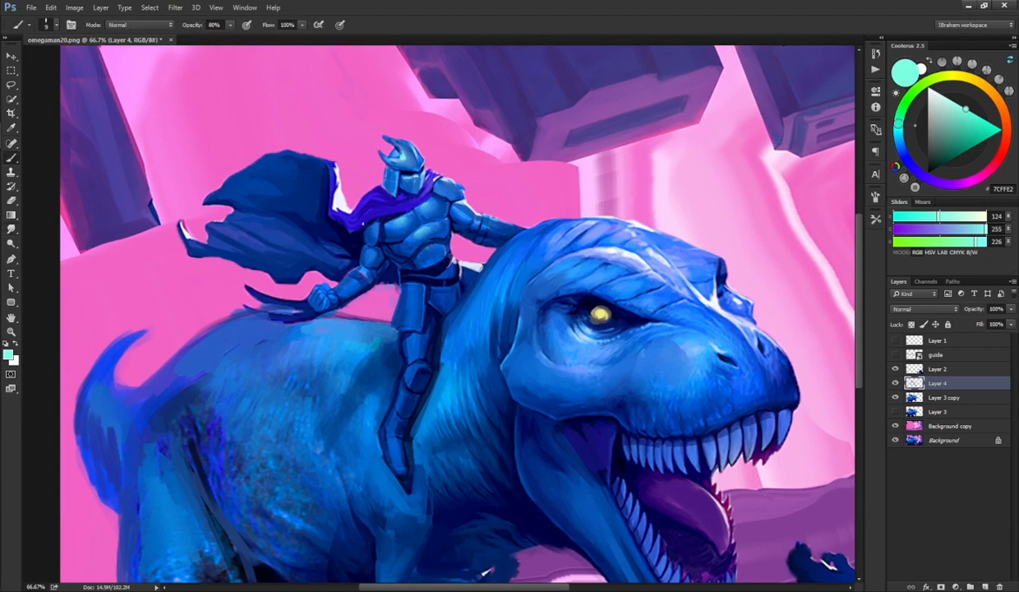
key("r")
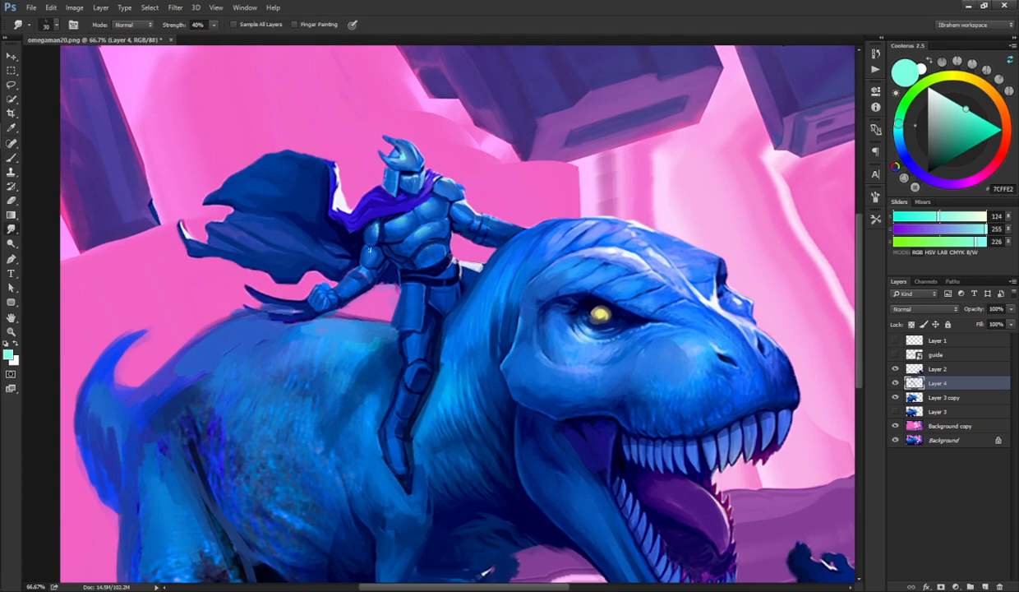
key("b")
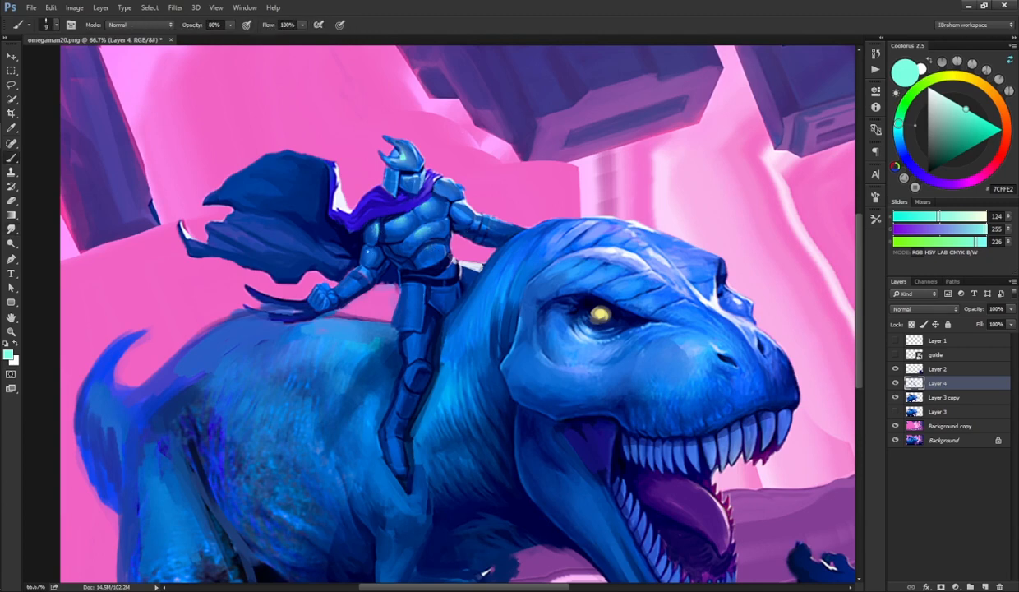
key("r")
key("b")
mouse_move(357, 273)
left_mouse_down()
mouse_move(340, 288)
mouse_move(339, 280)
left_mouse_up()
key("r")
key("b")
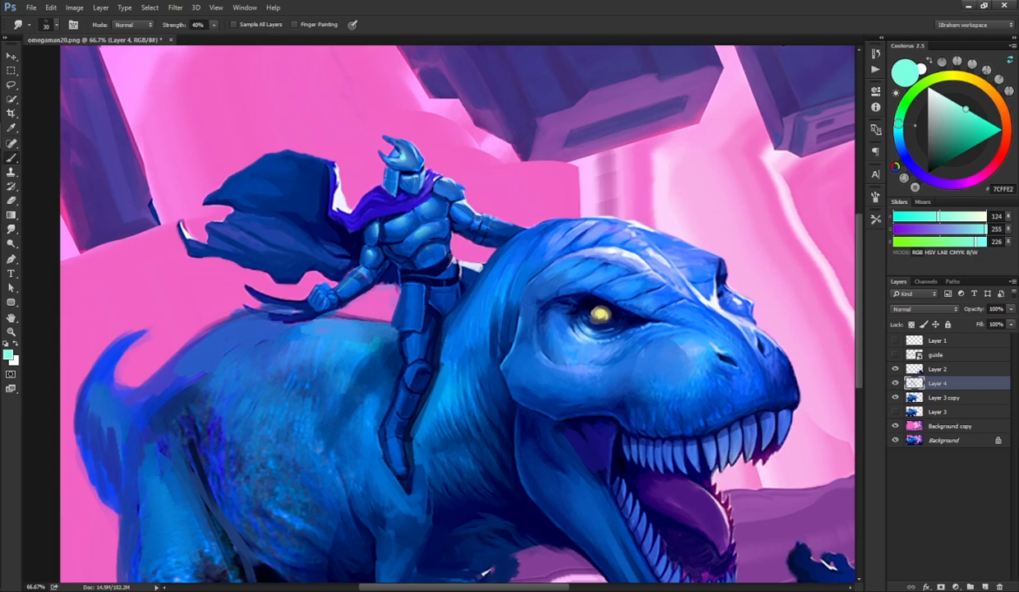
key("r")
key("b")
left_click_drag(443, 203, 437, 192)
key("r")
key("b")
mouse_move(405, 157)
left_mouse_down()
mouse_move(412, 169)
mouse_move(393, 154)
mouse_move(400, 160)
left_mouse_up()
key("r")
key("b")
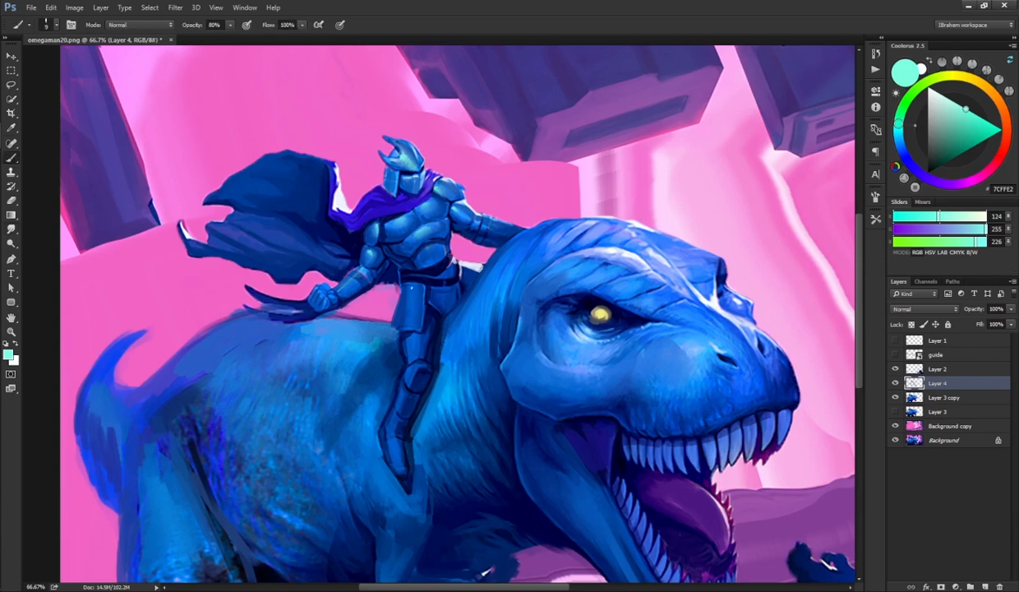
Step: Paint and smudge pale cyan highlights down the rider's waist and legs
mouse_move(400, 284)
left_mouse_down()
mouse_move(397, 323)
mouse_move(402, 287)
left_mouse_up()
key("r")
key("b")
left_click_drag(401, 325, 403, 349)
key("r")
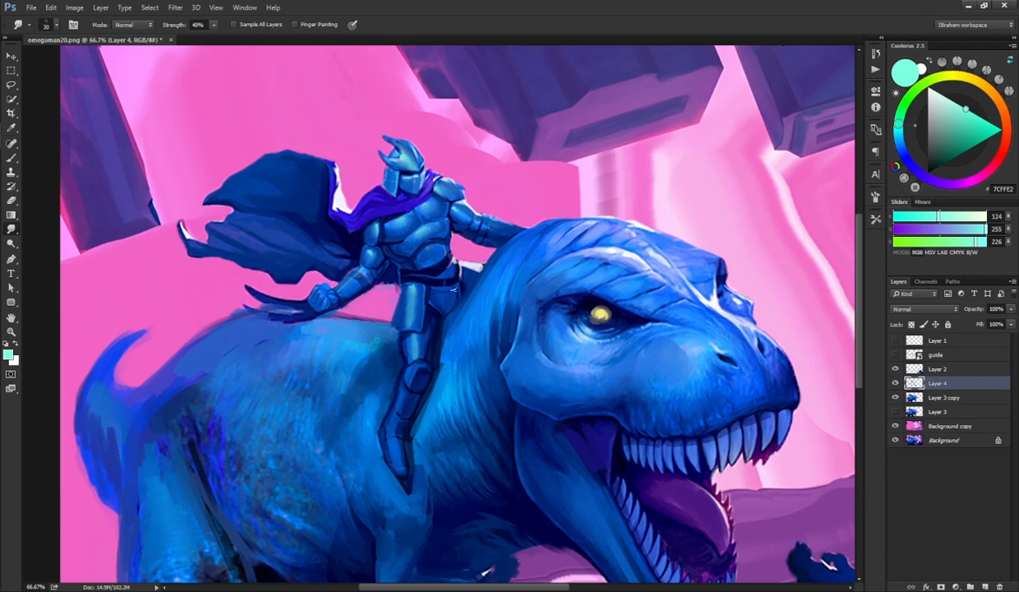
key("b")
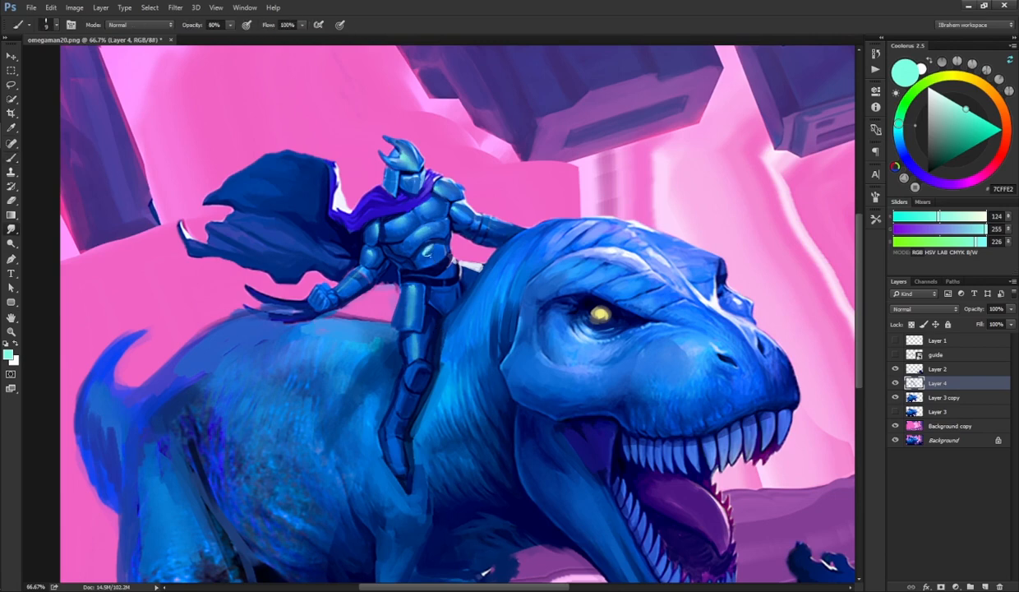
key("r")
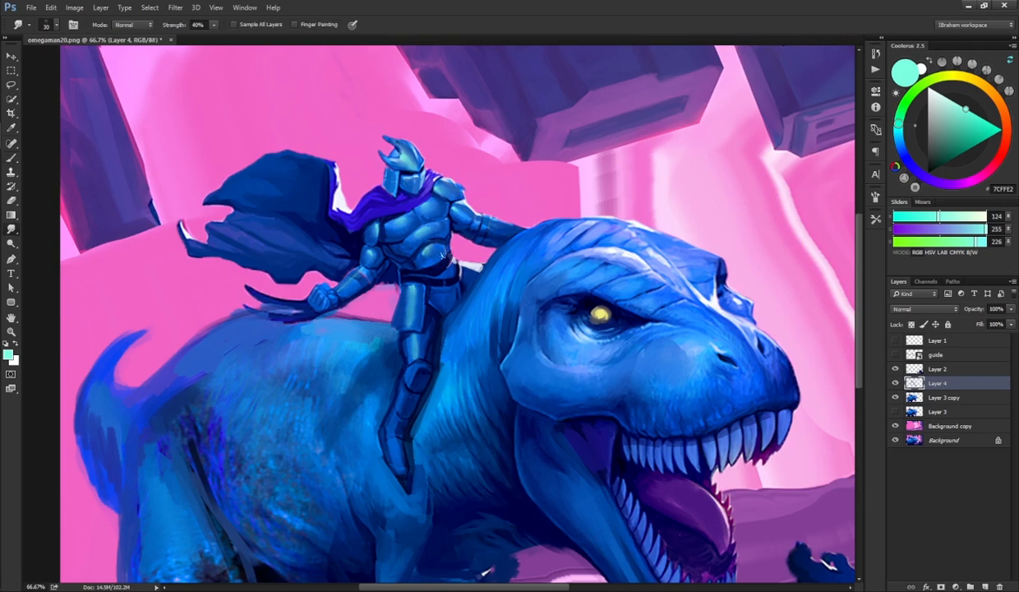
key("b")
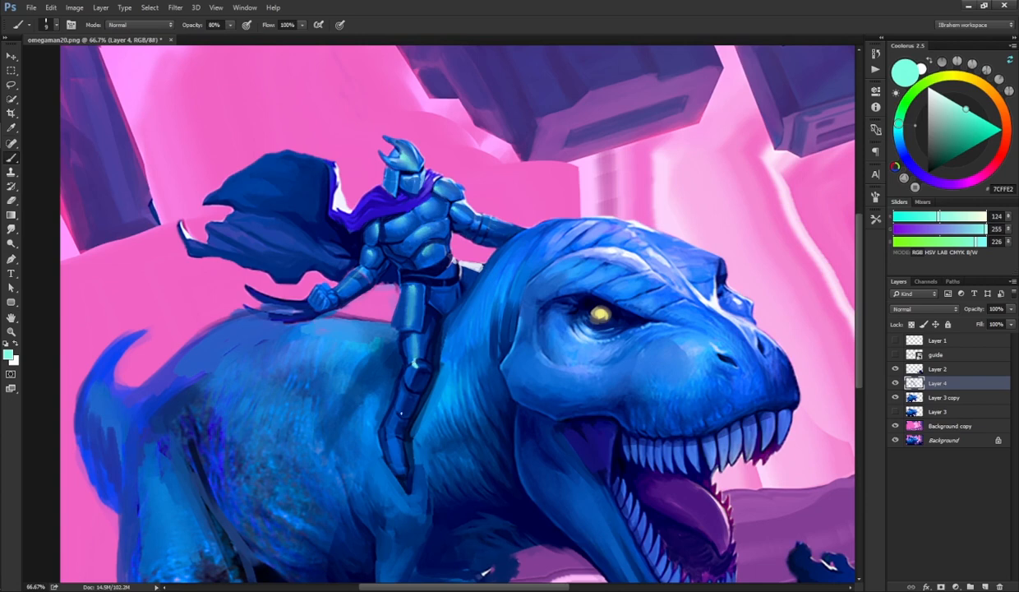
key("r")
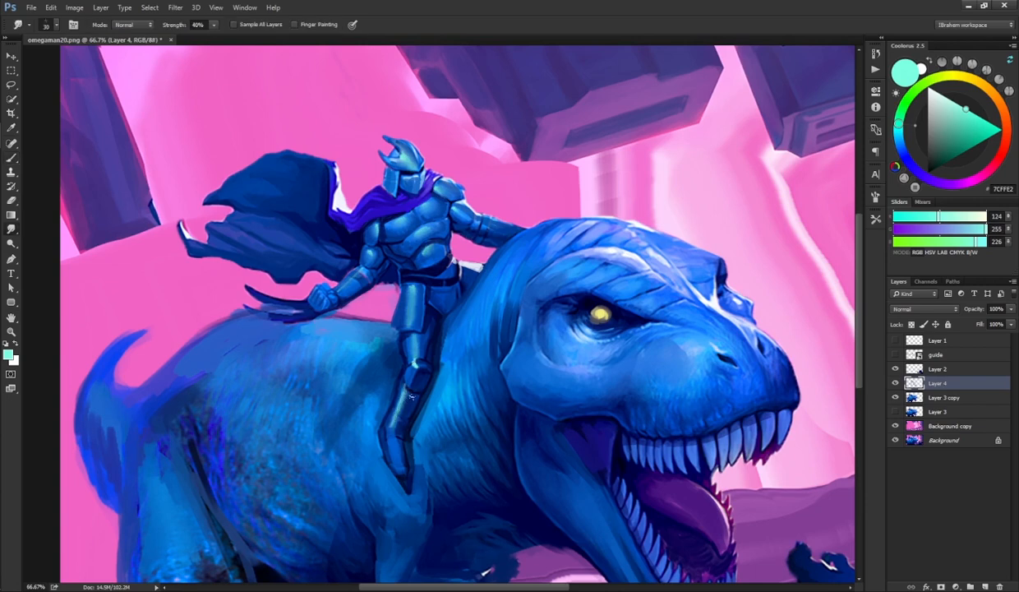
key("b")
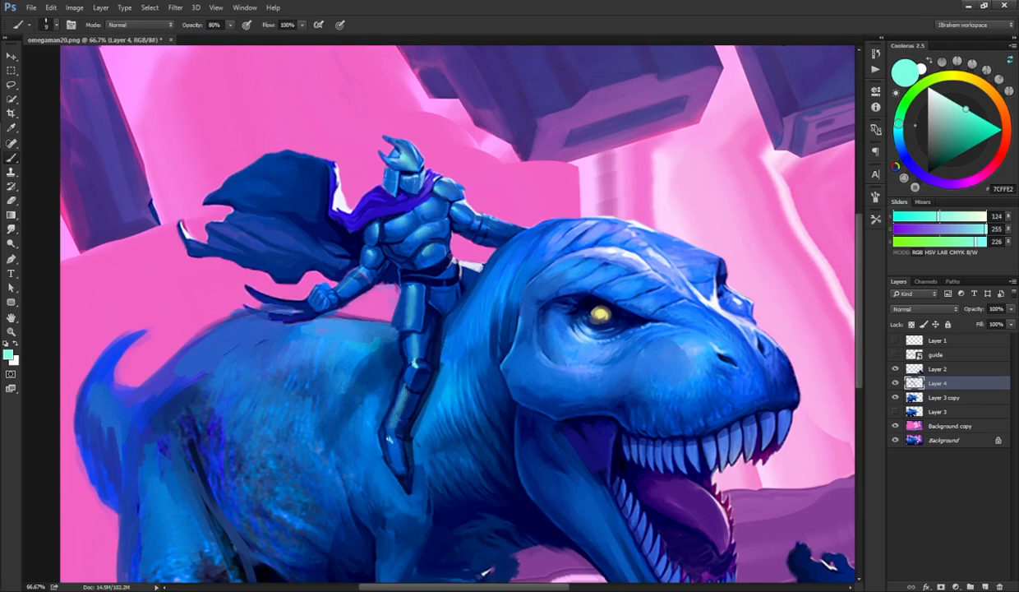
left_click_drag(383, 429, 388, 452)
key("r")
key("b")
Step: Toggle Layer 4 on and off repeatedly to compare the rider's new highlights with the painting beneath
key("ctrl+minus")
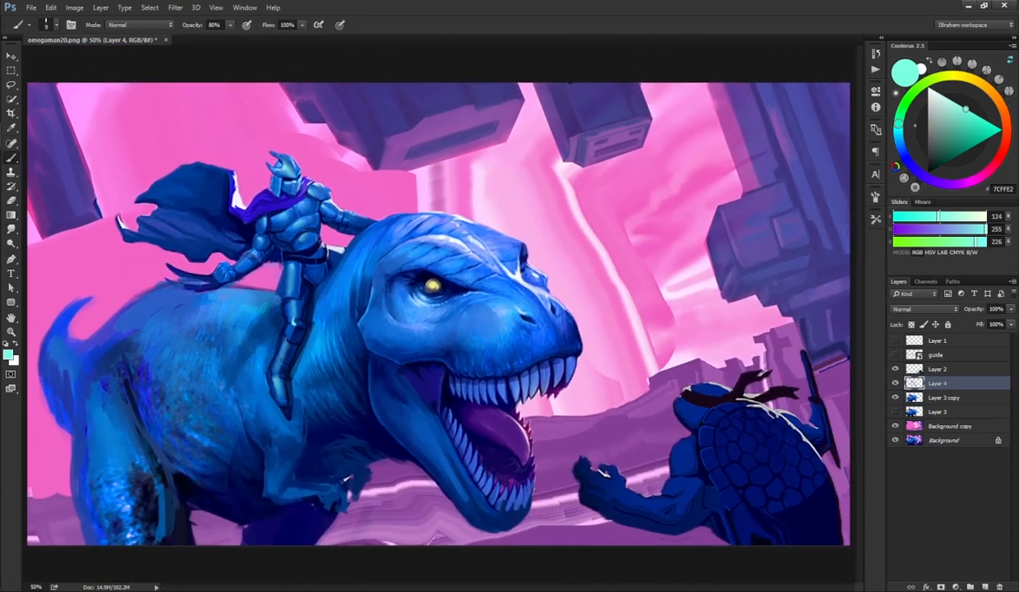
left_click(895, 383)
left_click(895, 383)
left_click(895, 383)
left_click(895, 383)
left_click(895, 383)
left_click(895, 383)
left_click(895, 384)
left_click(895, 384)
Step: Paint a near-white rim light along the dinosaur's back behind the rider, refining it with blue strokes and the eraser
left_click(505, 283, "alt")
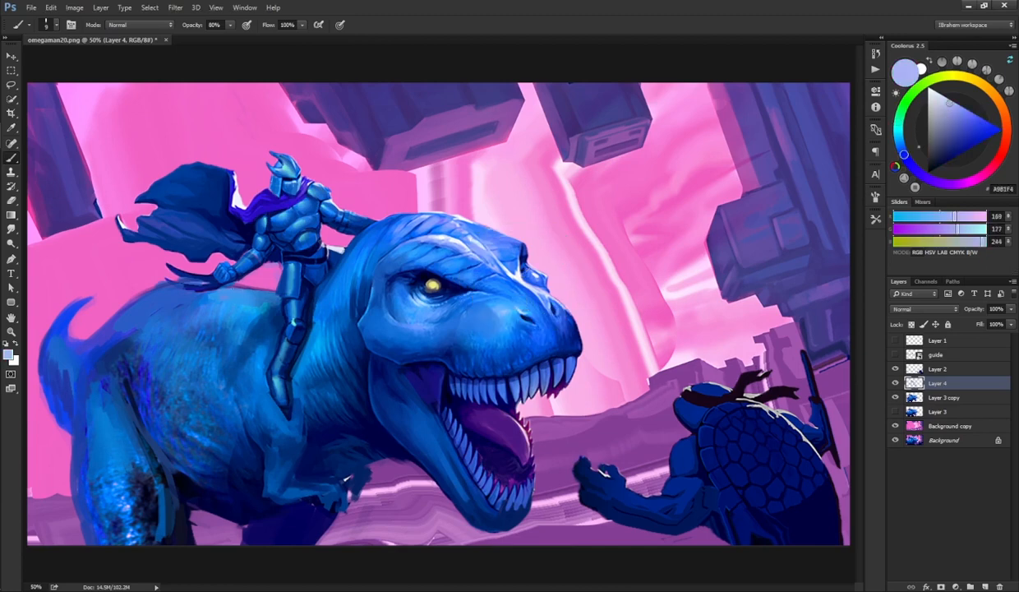
mouse_move(234, 287)
left_mouse_down()
mouse_move(220, 289)
mouse_move(252, 281)
mouse_move(231, 289)
mouse_move(250, 286)
mouse_move(238, 287)
left_mouse_up()
left_click(500, 270, "alt")
left_click(498, 269, "alt")
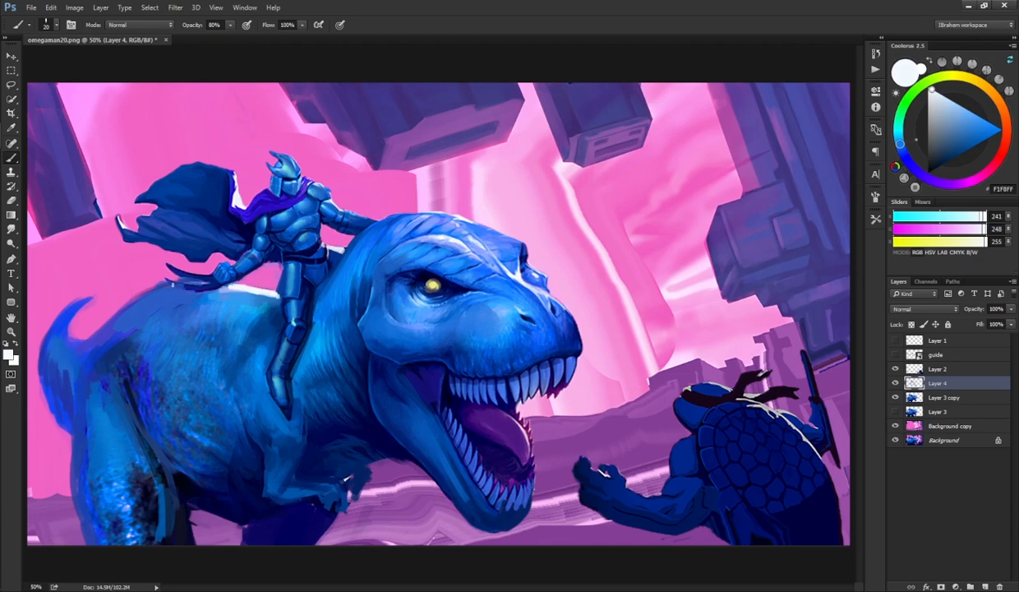
mouse_move(108, 317)
left_mouse_down()
mouse_move(145, 286)
mouse_move(196, 273)
left_mouse_up()
left_click(150, 299, "alt")
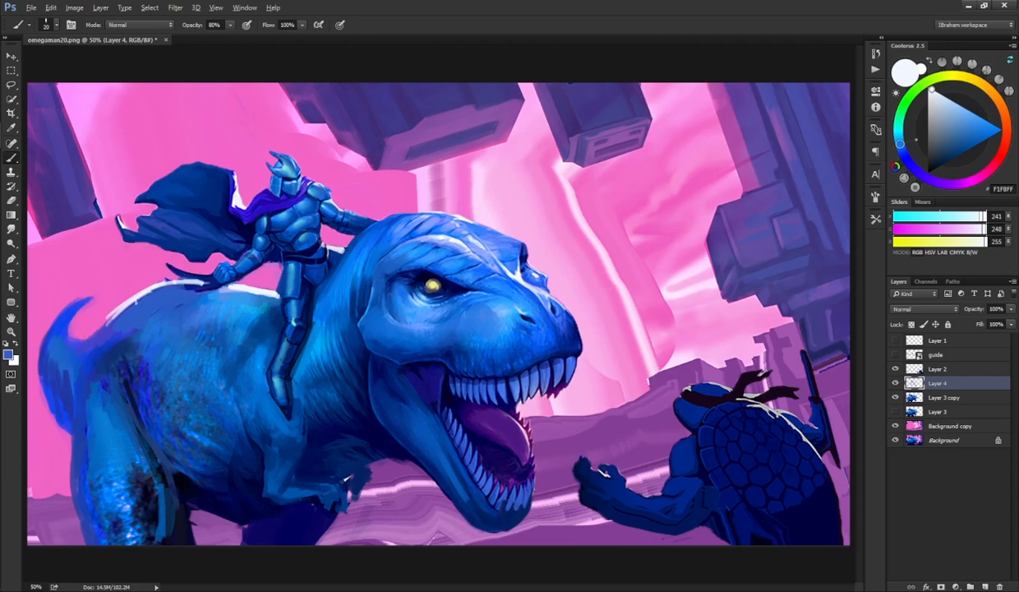
left_click_drag(138, 286, 97, 319)
mouse_move(134, 287)
left_mouse_down()
mouse_move(114, 304)
mouse_move(139, 283)
left_mouse_up()
key("e")
key("b")
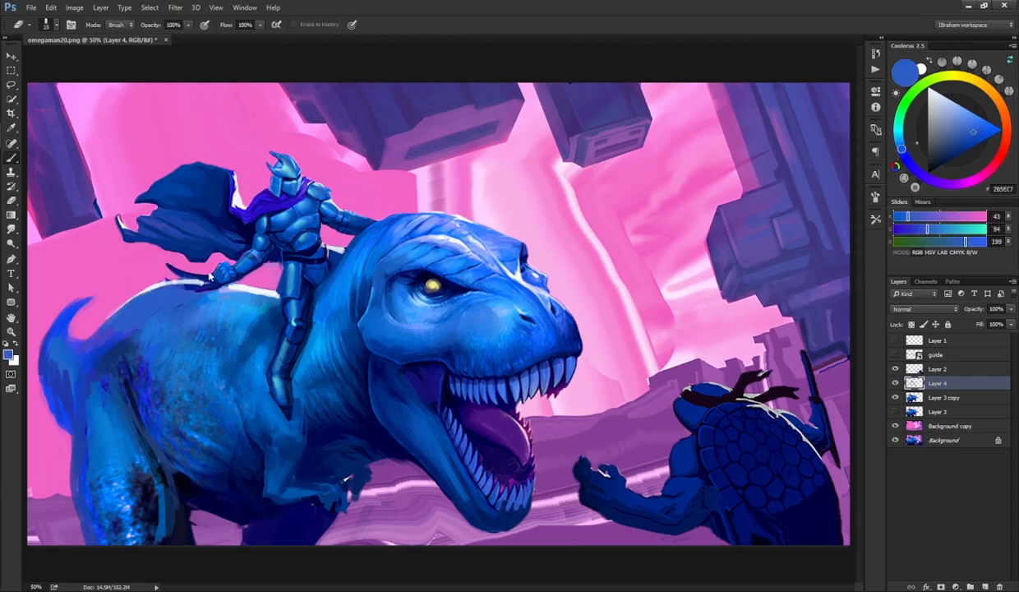
left_click(199, 275, "alt")
key("e")
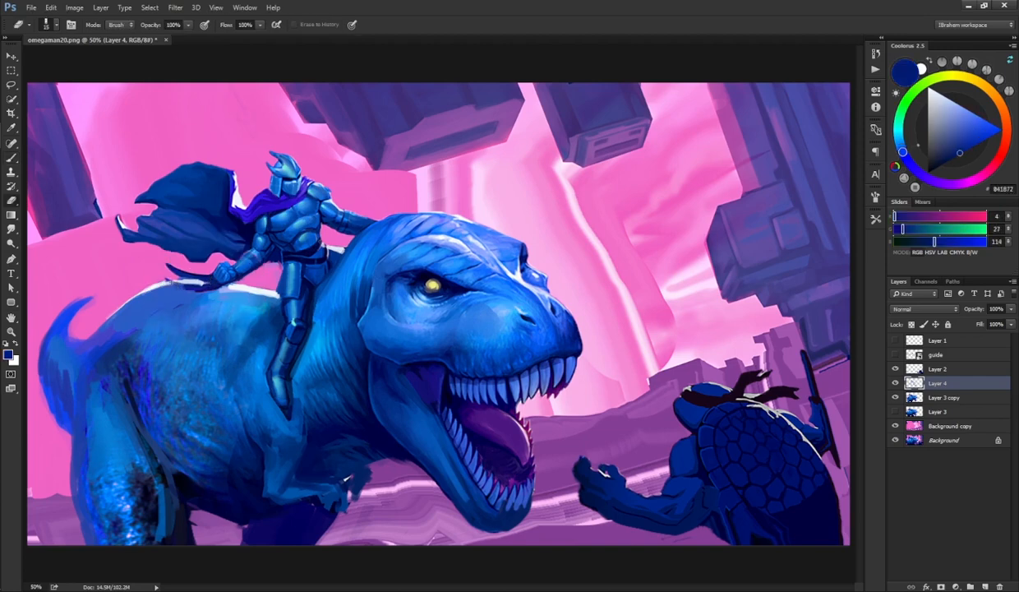
left_click_drag(178, 268, 208, 281)
Step: Paint a white rim highlight along the top of the dinosaur's tail and blend its edges with sampled blues
key("b")
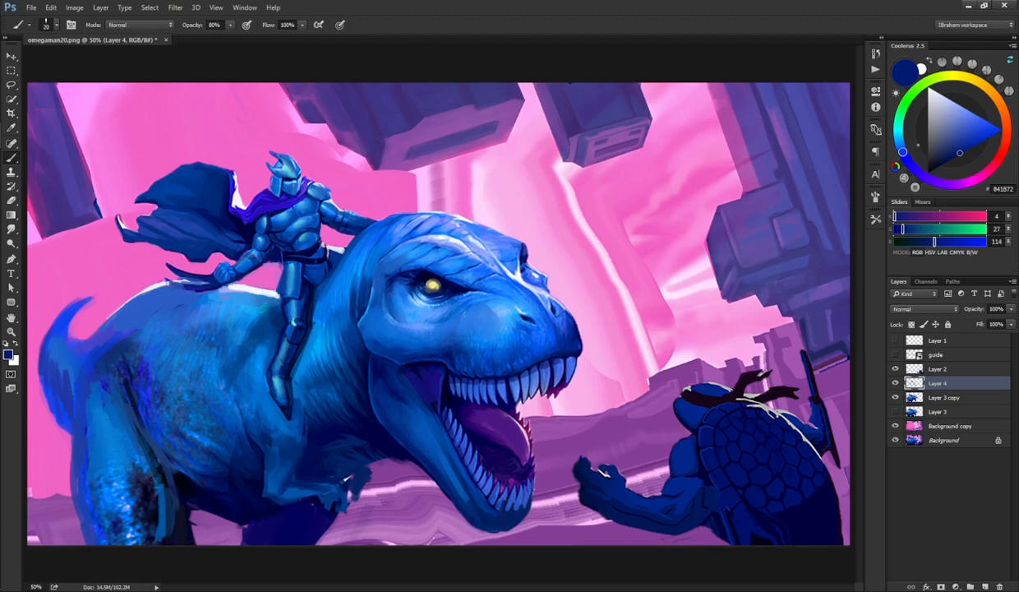
left_click(234, 302, "alt")
mouse_move(65, 337)
left_mouse_down()
mouse_move(67, 304)
mouse_move(91, 289)
left_mouse_up()
mouse_move(61, 322)
left_mouse_down()
mouse_move(89, 332)
mouse_move(80, 335)
mouse_move(92, 324)
left_mouse_up()
key("e")
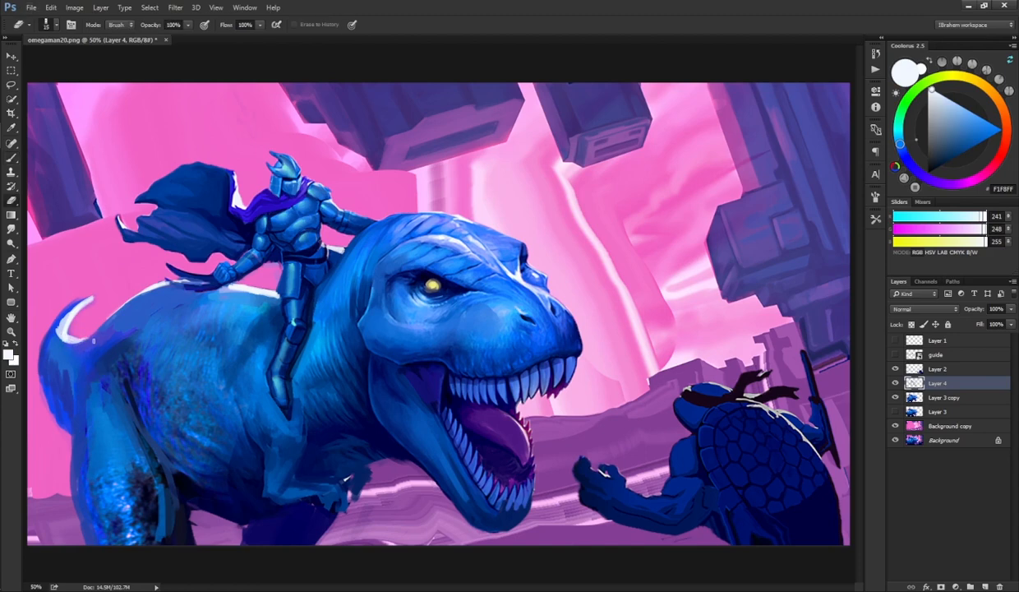
key("shift+r")
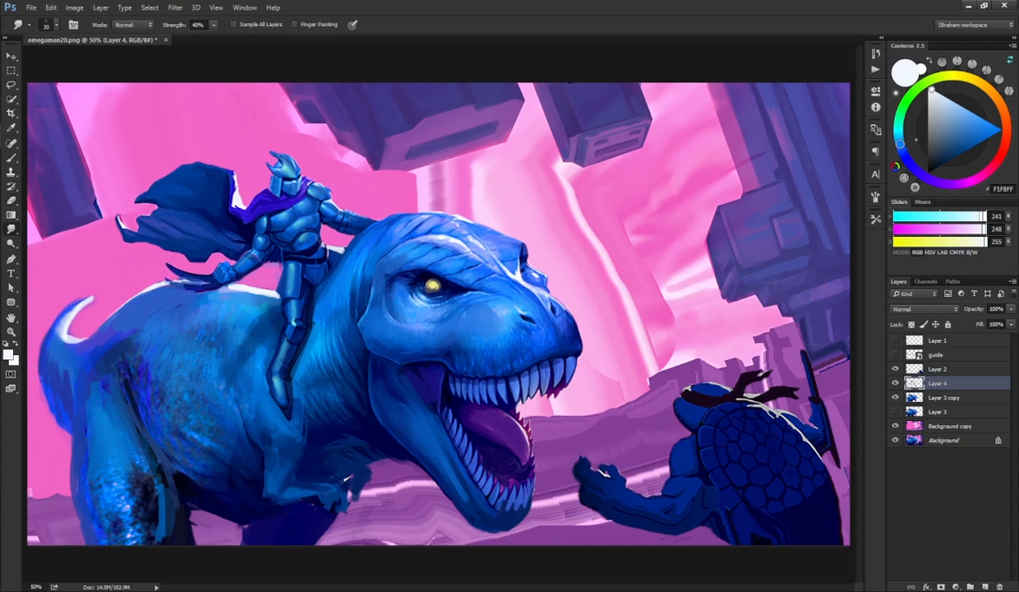
key("b")
left_click(60, 313, "alt")
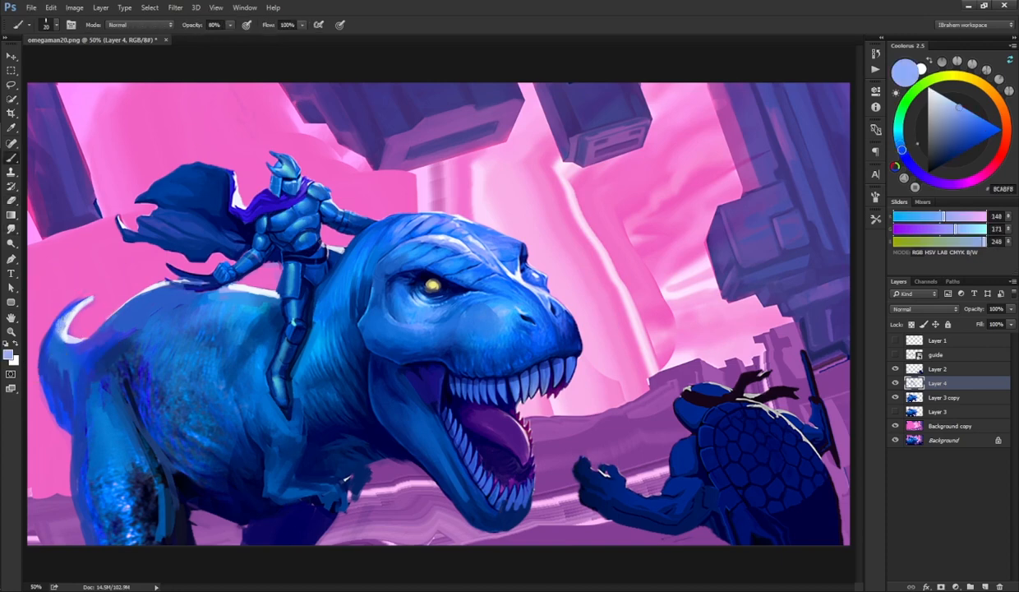
left_click(57, 355, "alt")
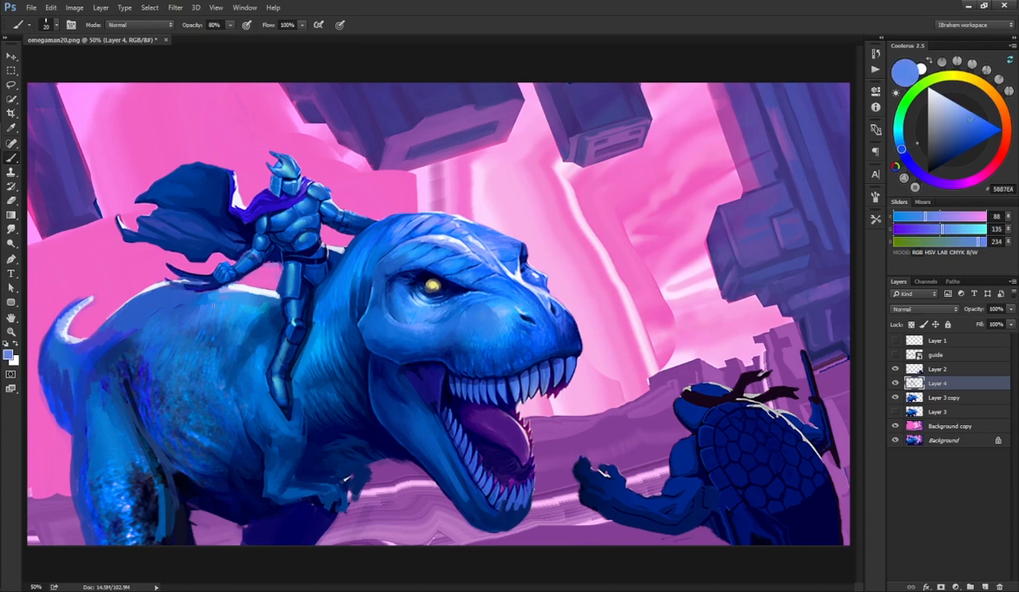
key("ctrl+minus")
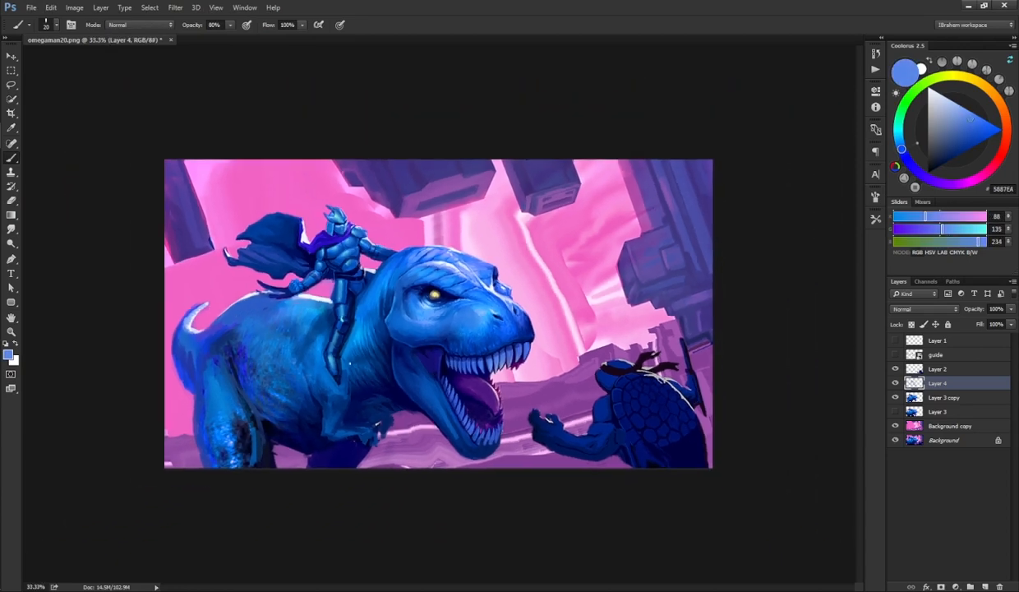
left_click(308, 401, "alt")
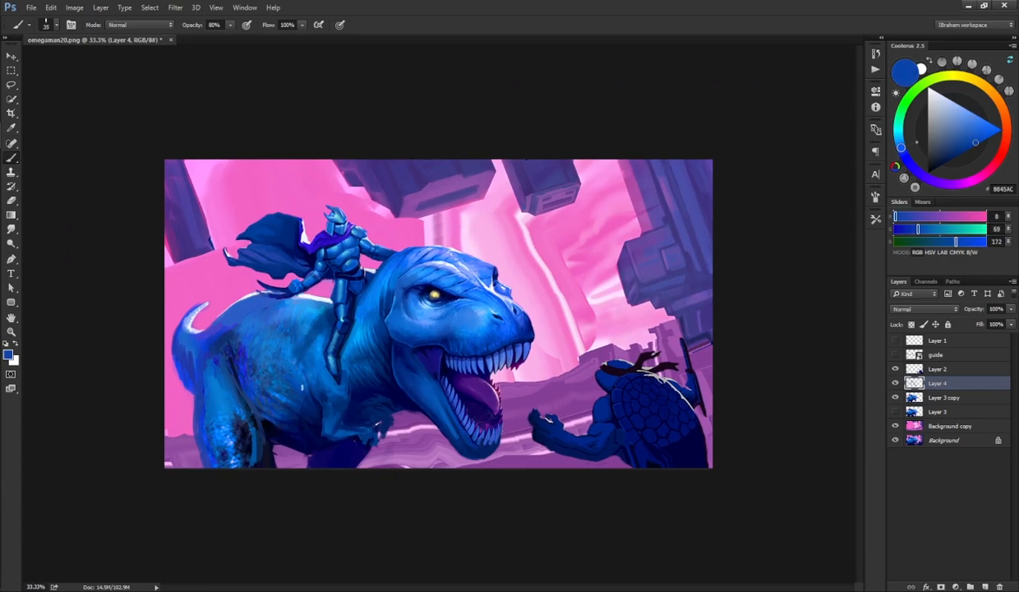
Step: Dab sampled blues onto the dinosaur's belly and hind leg, smudging the strokes to blend them
left_click(297, 398, "alt")
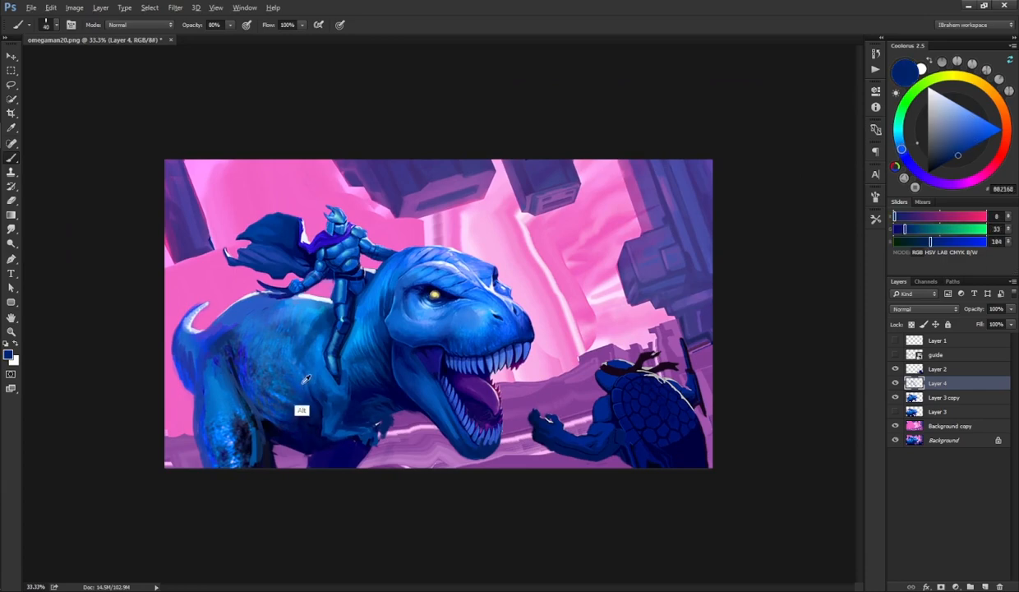
left_click(293, 376, "alt")
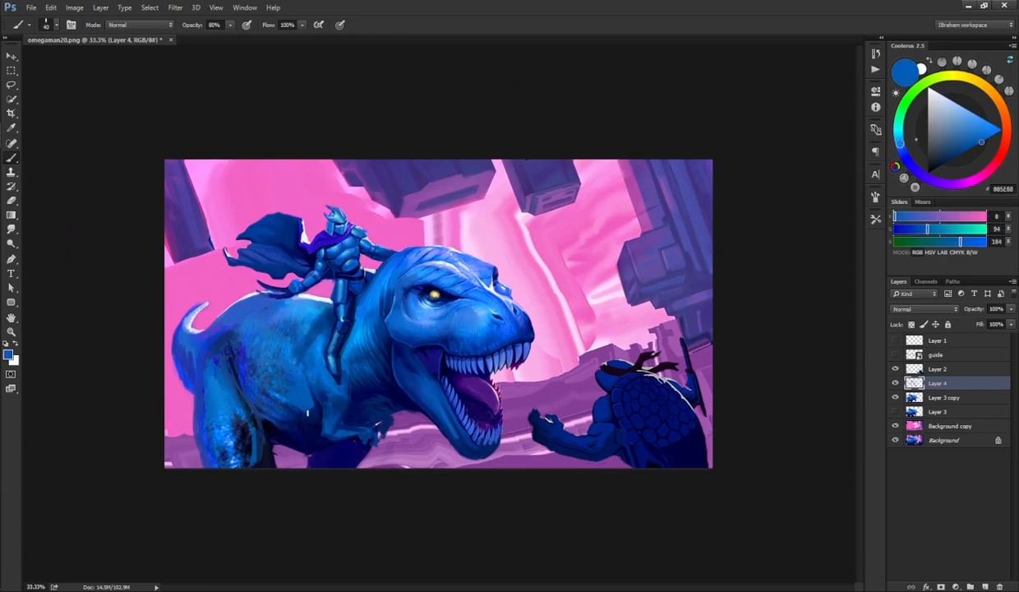
left_click(306, 414, "alt")
key("r")
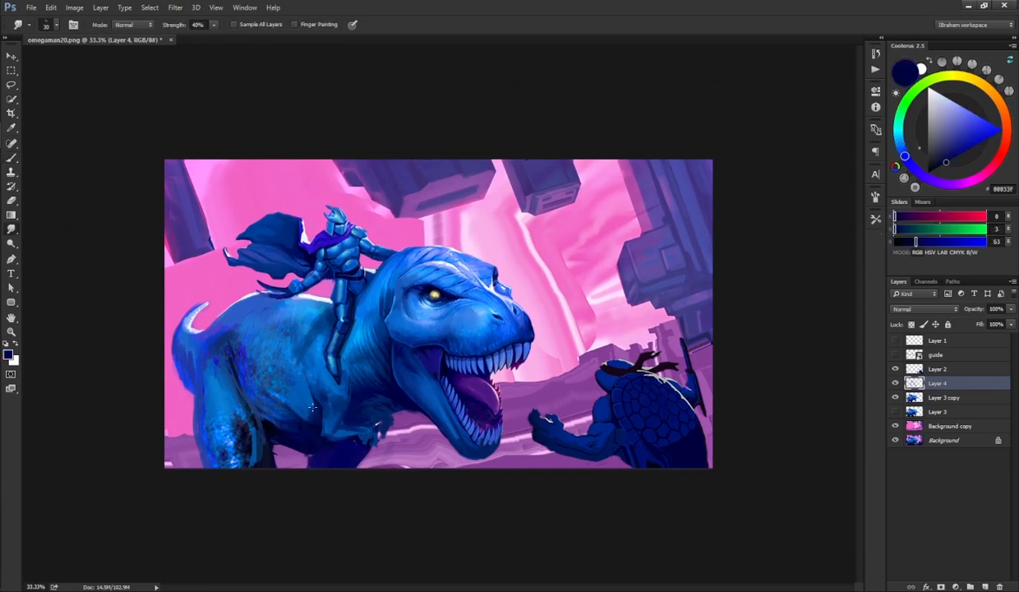
key("b")
left_click(278, 401, "alt")
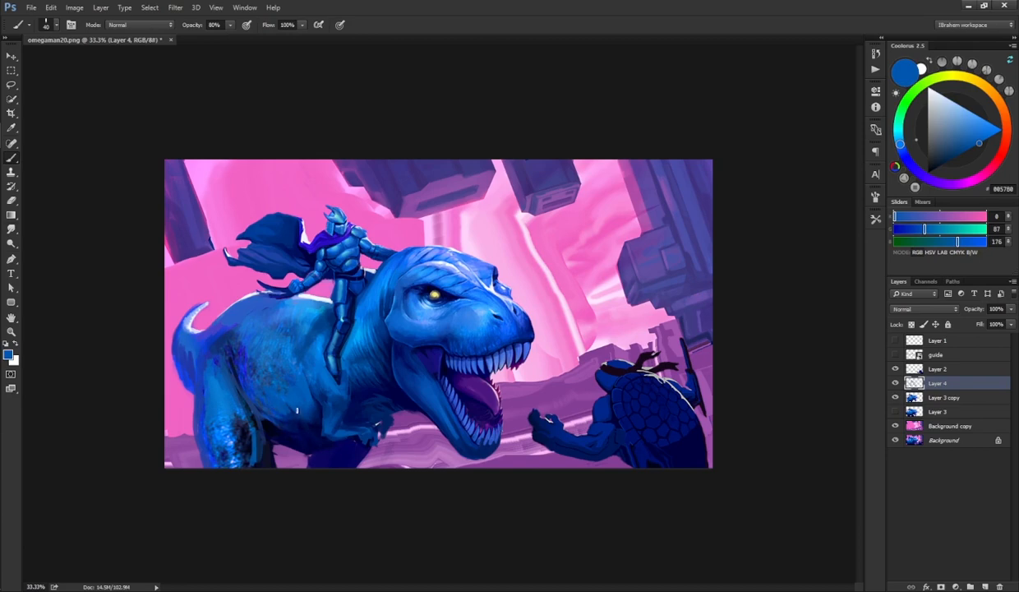
key("r")
key("b")
left_click(215, 435, "alt")
key("r")
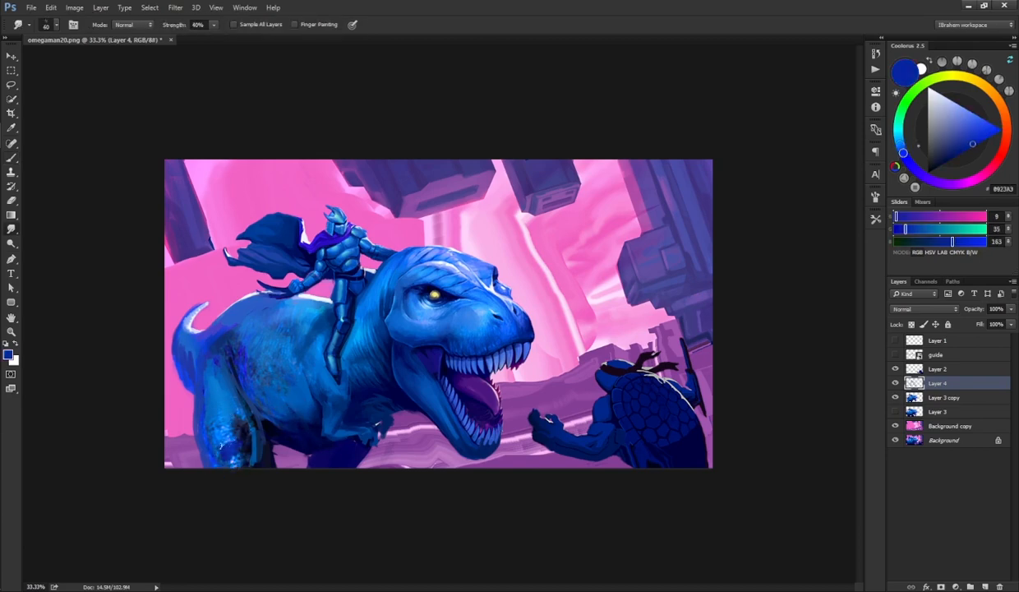
key("b")
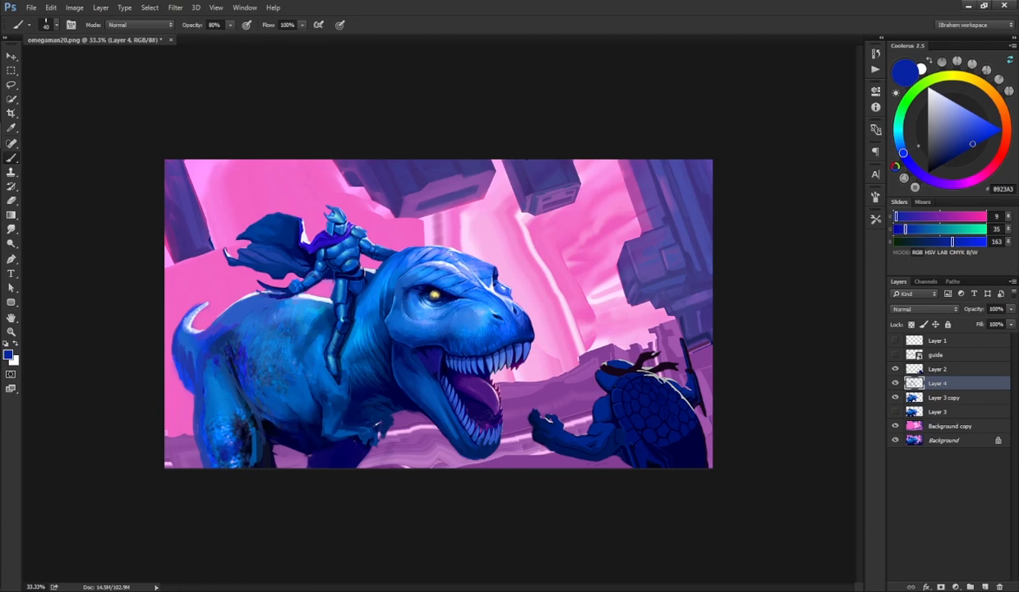
left_click(210, 360, "alt")
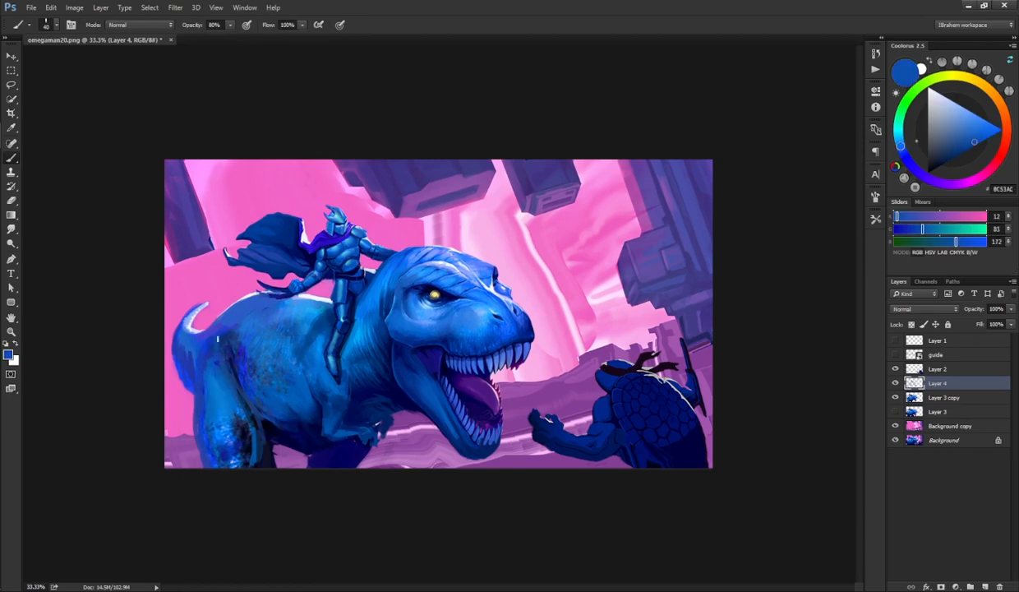
key("r")
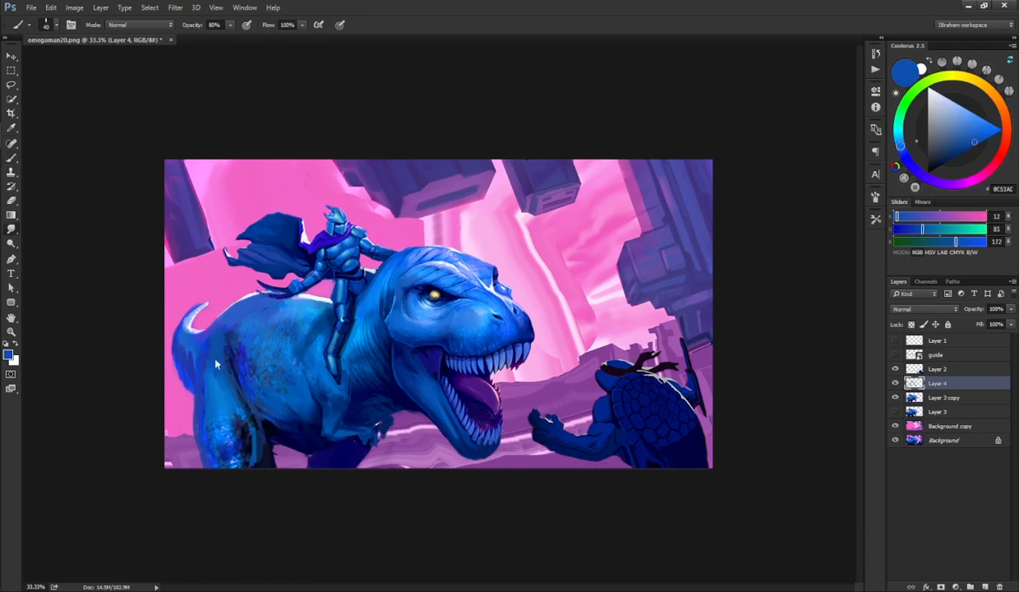
key("b")
Step: Paint and smudge blue strokes on the dinosaur's neck below its jaw
left_click(423, 410, "alt")
left_click_drag(417, 366, 435, 384)
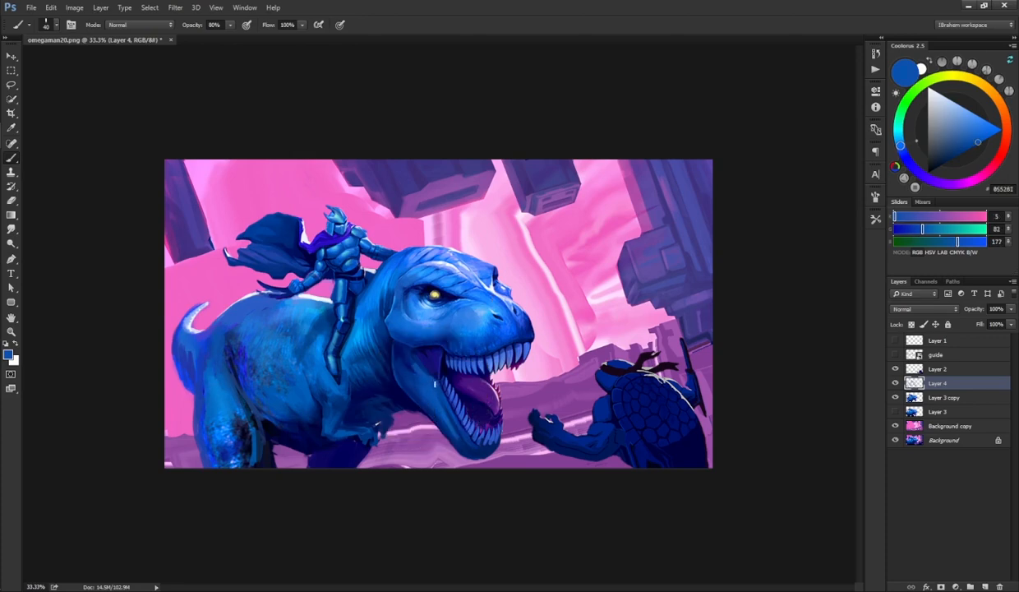
left_click(407, 386, "alt")
key("r")
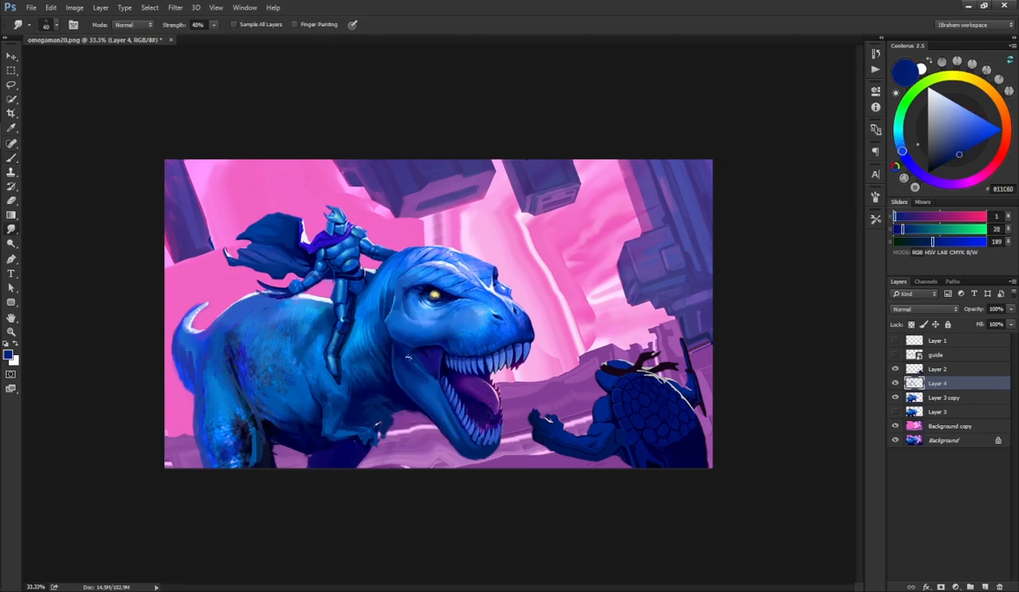
key("b")
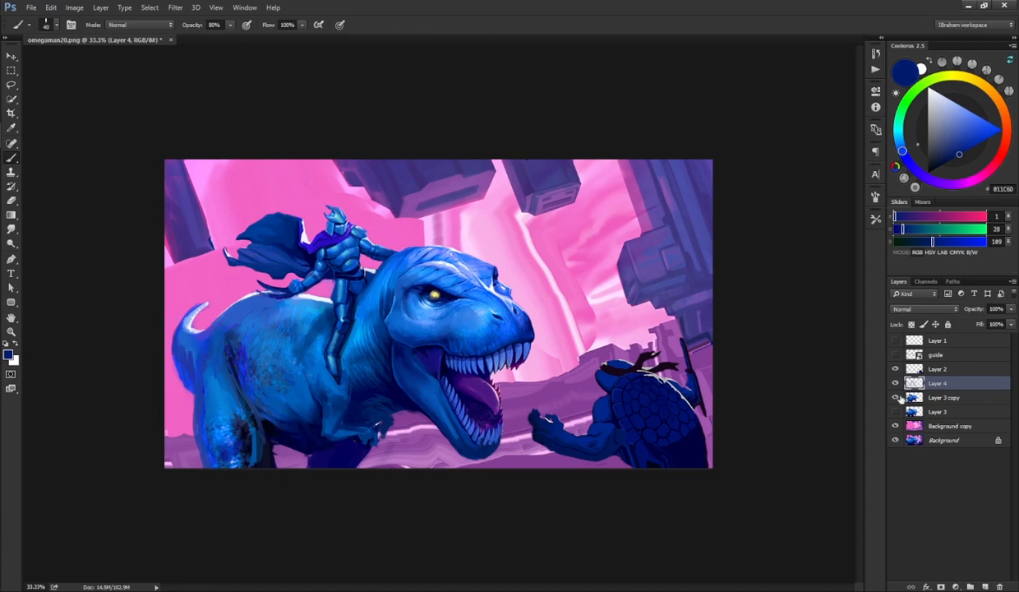
Step: Delete the active Layer 4 and add a new empty layer above Layer 3 copy
key("Delete")
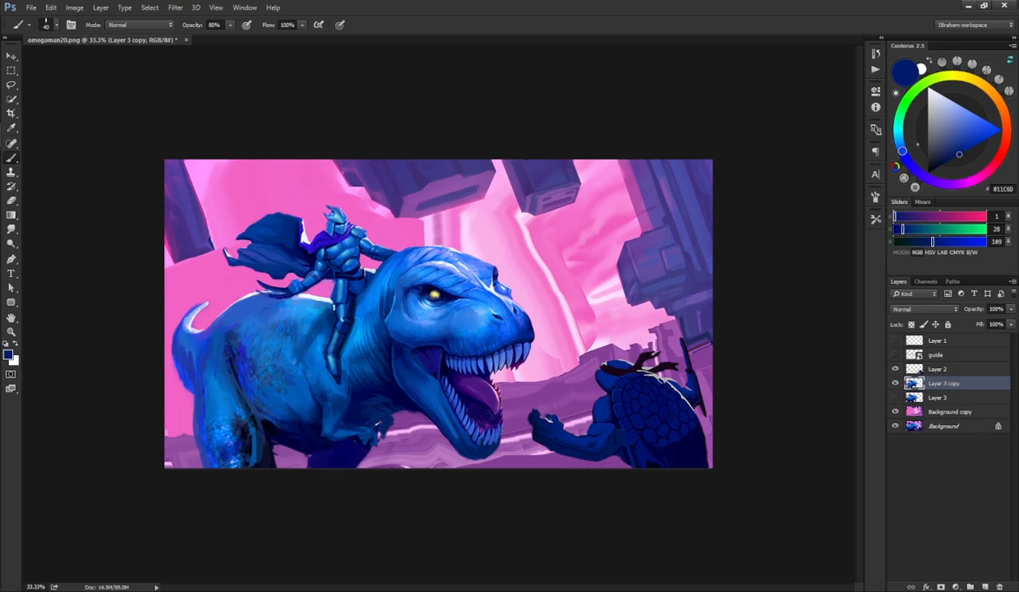
left_click(970, 586)
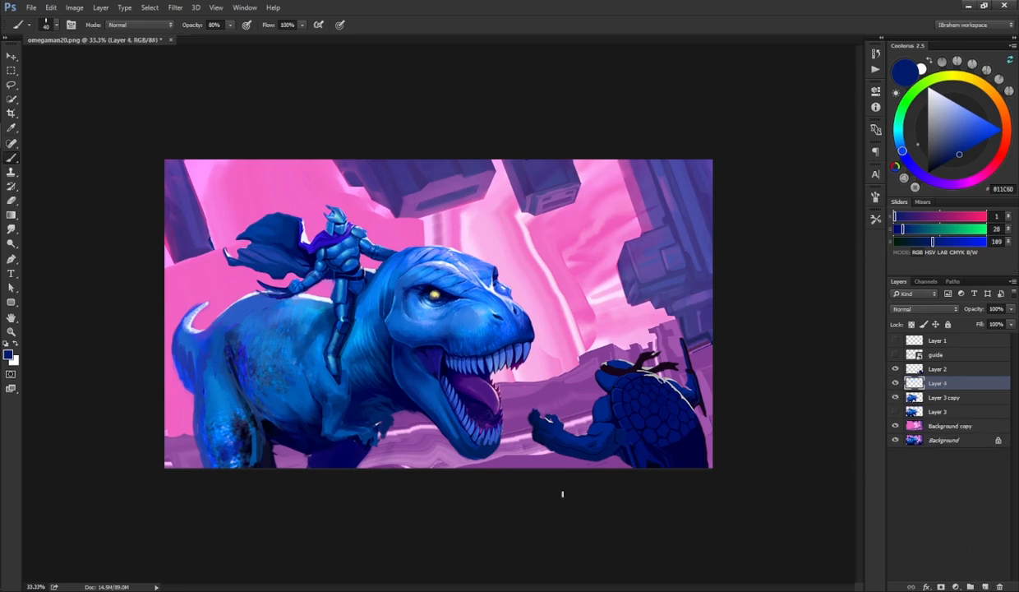
Step: Paint soft pink reflected light along the dinosaur's tail, back and head using the #Dr soft brush preset at 70% opacity
left_click(876, 218)
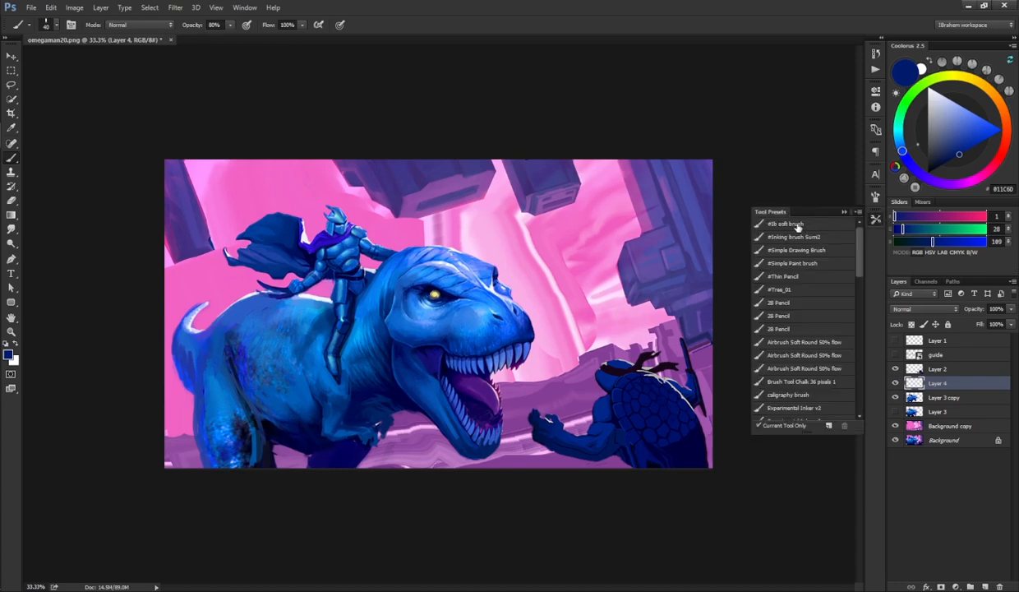
left_click(797, 224)
left_click(844, 211)
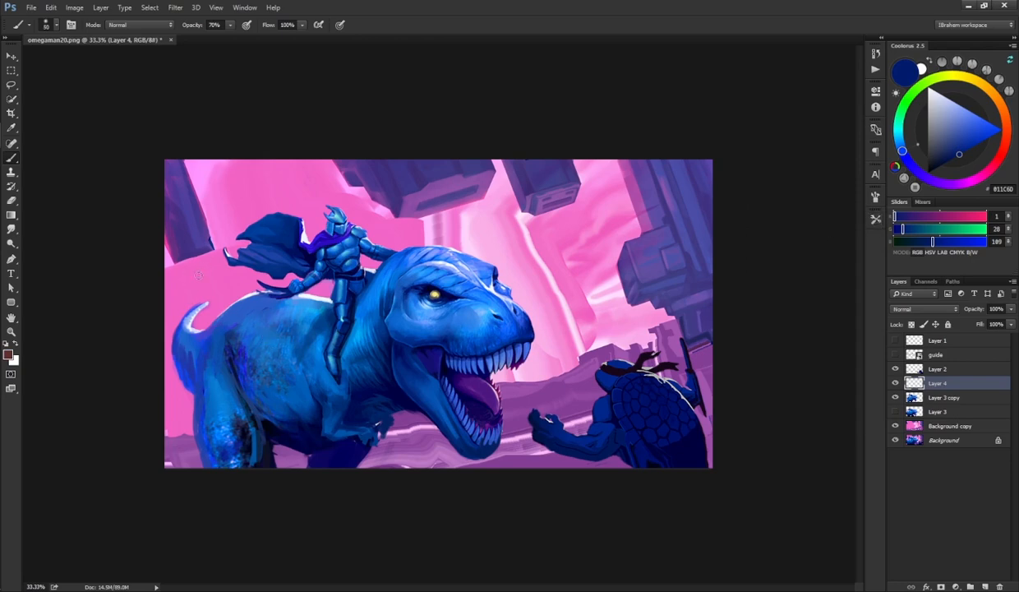
key("ctrl+plus")
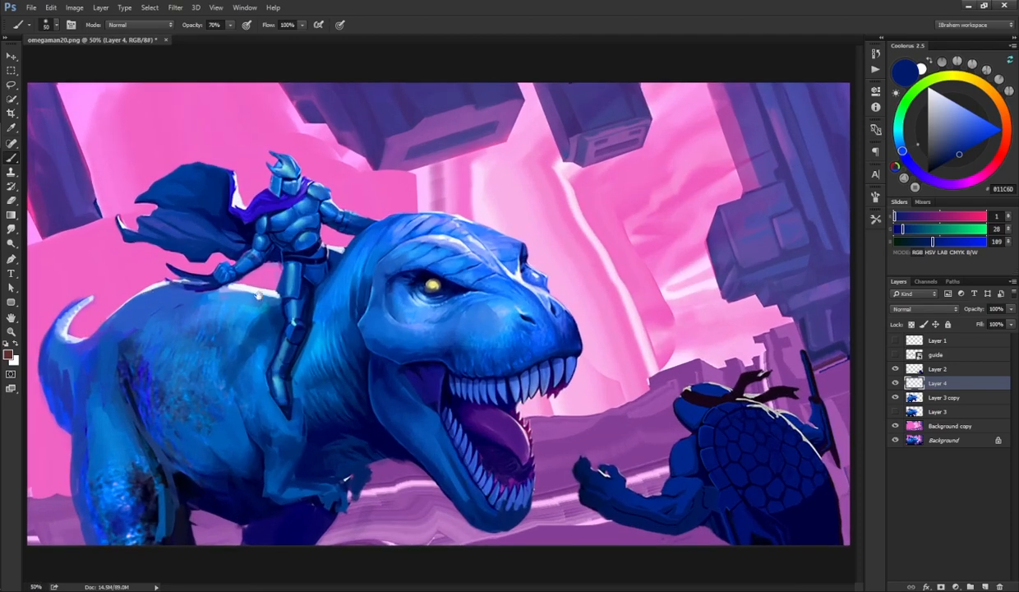
left_click(376, 208, "alt")
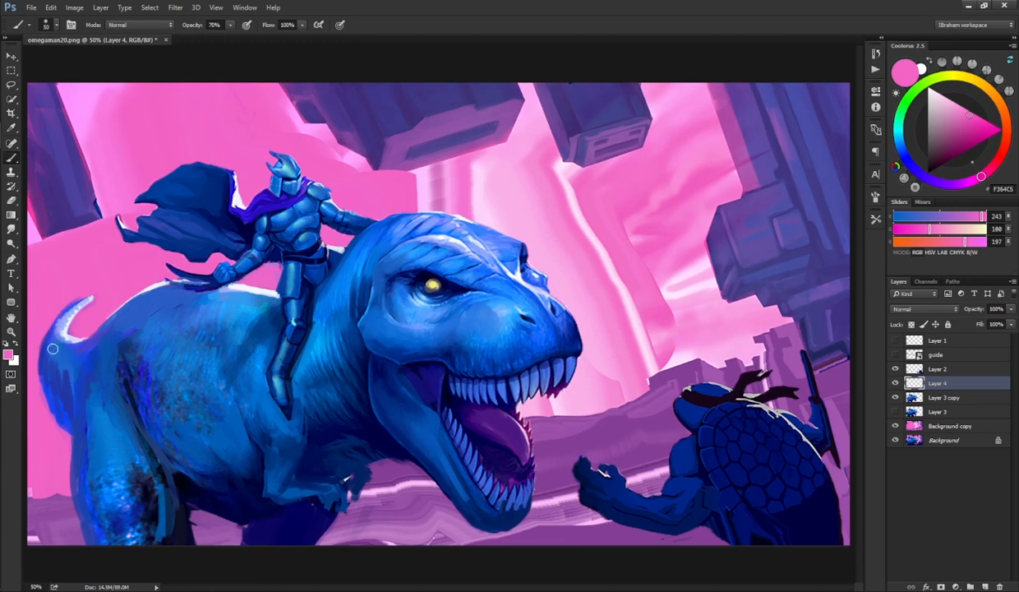
left_click_drag(53, 331, 47, 375)
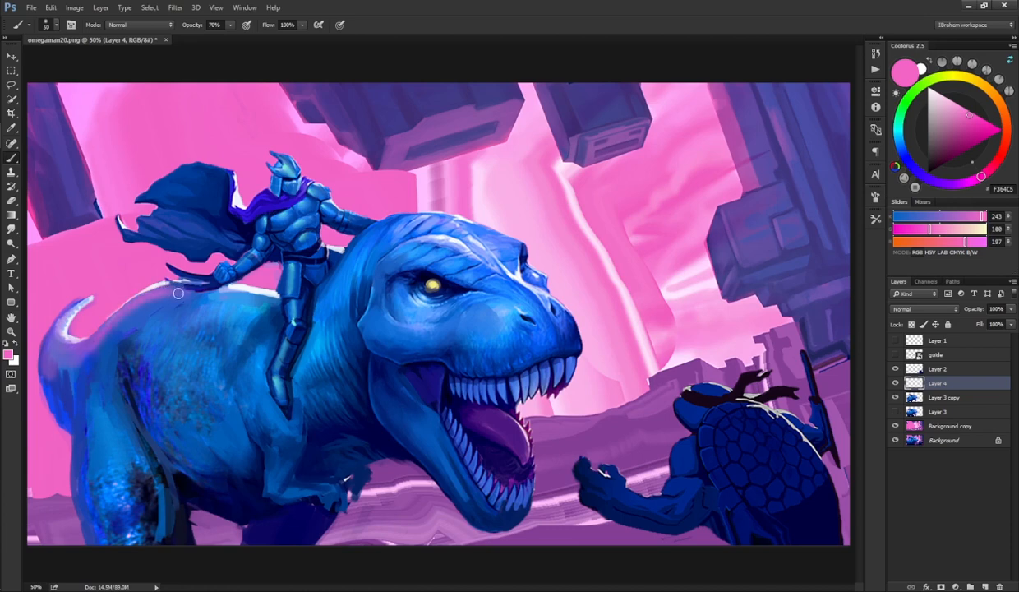
key("bracketright")
key("bracketright")
key("bracketright")
key("bracketright")
key("bracketright")
mouse_move(90, 344)
left_mouse_down()
mouse_move(184, 298)
mouse_move(157, 311)
mouse_move(222, 328)
mouse_move(167, 298)
mouse_move(271, 302)
left_mouse_up()
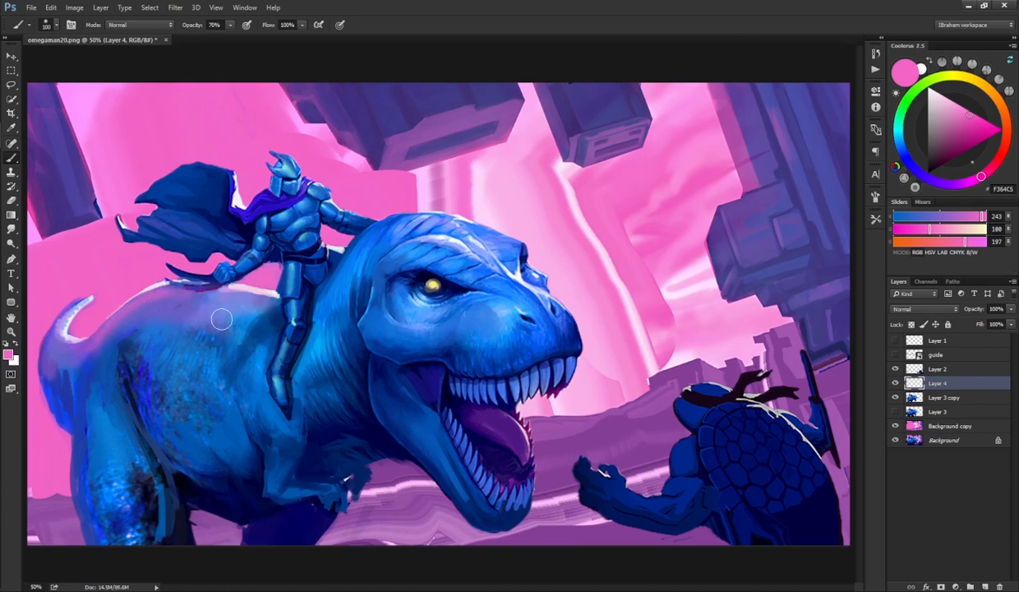
mouse_move(88, 397)
left_mouse_down()
mouse_move(100, 470)
mouse_move(92, 482)
mouse_move(93, 388)
mouse_move(114, 488)
mouse_move(87, 456)
mouse_move(56, 353)
left_mouse_up()
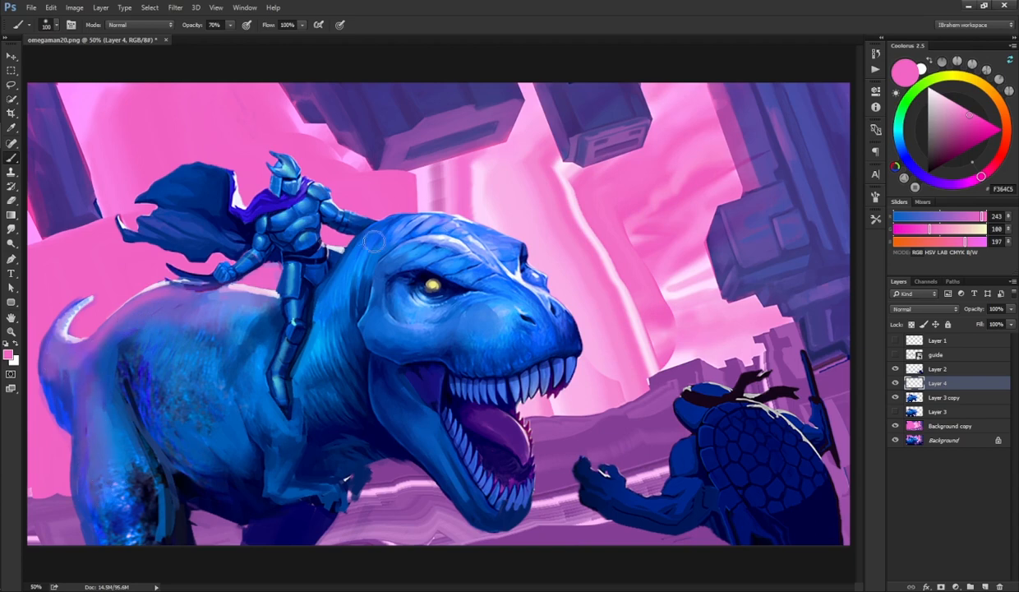
mouse_move(370, 224)
left_mouse_down()
mouse_move(431, 216)
mouse_move(418, 222)
mouse_move(491, 246)
mouse_move(486, 204)
left_mouse_up()
mouse_move(415, 232)
left_mouse_down()
mouse_move(486, 255)
mouse_move(390, 233)
mouse_move(498, 240)
left_mouse_up()
mouse_move(539, 290)
left_mouse_down()
mouse_move(511, 281)
mouse_move(568, 338)
mouse_move(565, 315)
left_mouse_up()
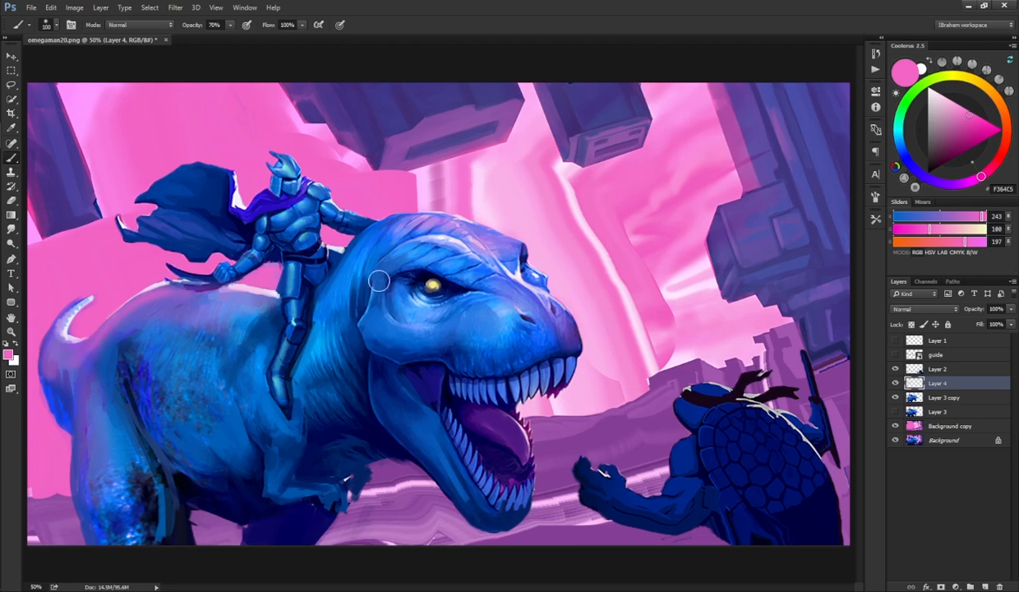
mouse_move(379, 281)
left_mouse_down()
mouse_move(370, 276)
mouse_move(380, 264)
mouse_move(352, 253)
left_mouse_up()
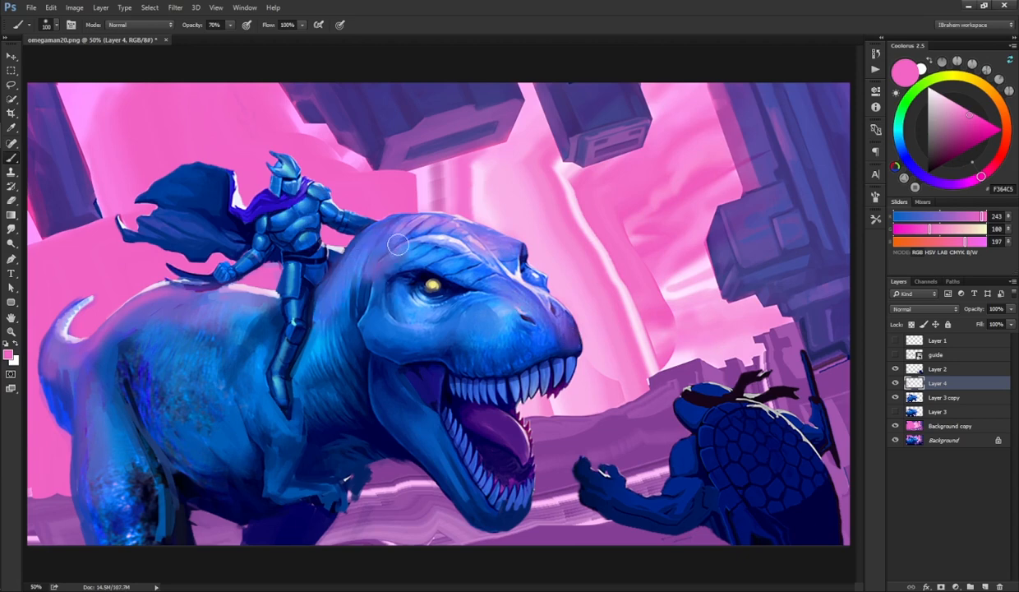
key("bracketleft")
key("bracketleft")
key("bracketleft")
key("bracketleft")
key("bracketleft")
key("bracketleft")
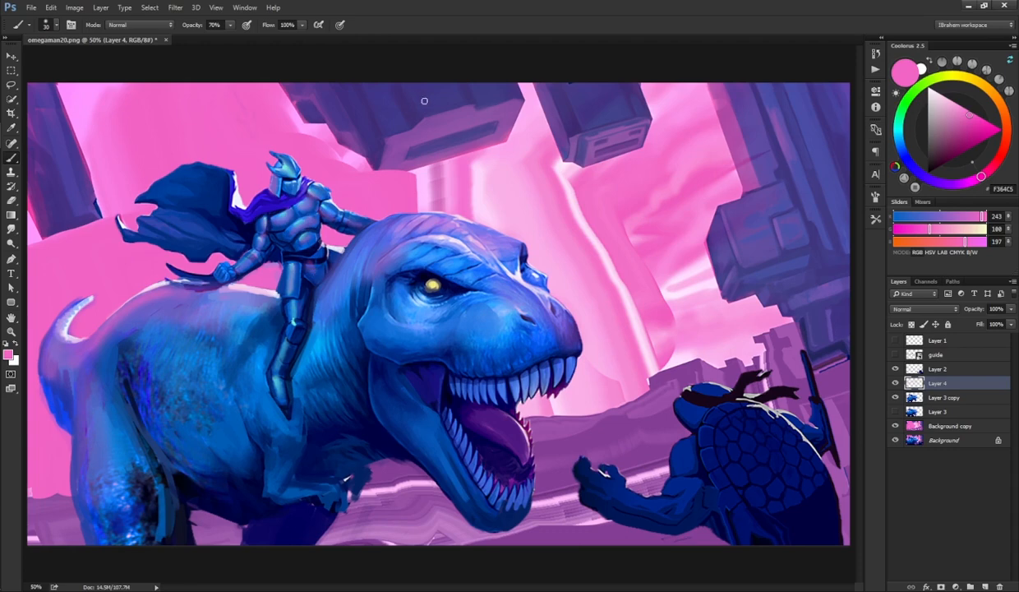
Step: Lower the pink light layer's opacity to 57%
key("ctrl")
key("ctrl+minus")
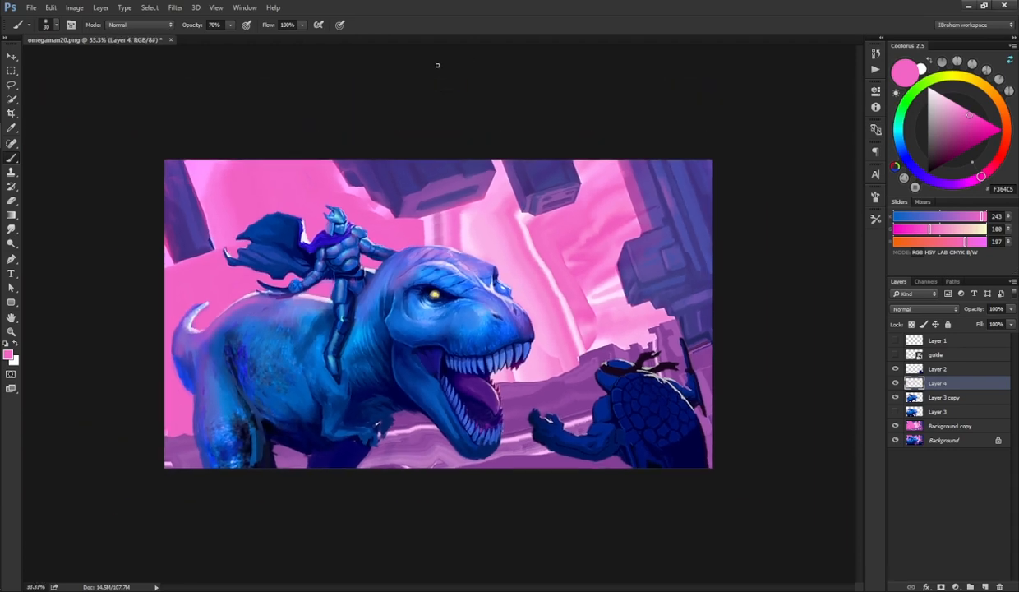
left_click(895, 383)
left_click(895, 383)
left_click(895, 383)
left_click(895, 383)
left_click_drag(1013, 319, 988, 326)
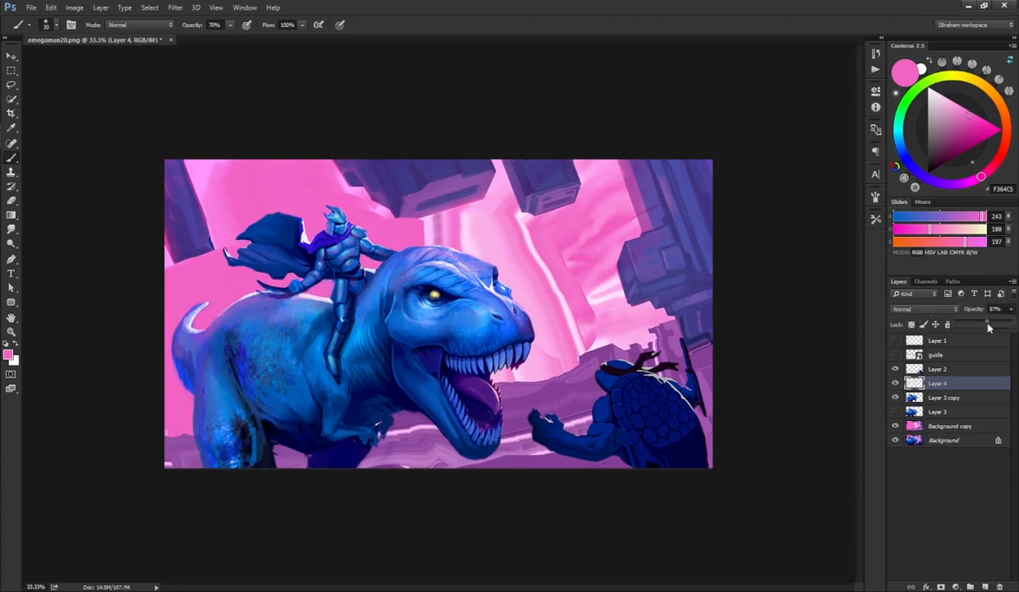
Step: Toggle Layer 2 and Layer 4 visibility to compare the pink light with the painting beneath
left_click(895, 371)
left_click(895, 383)
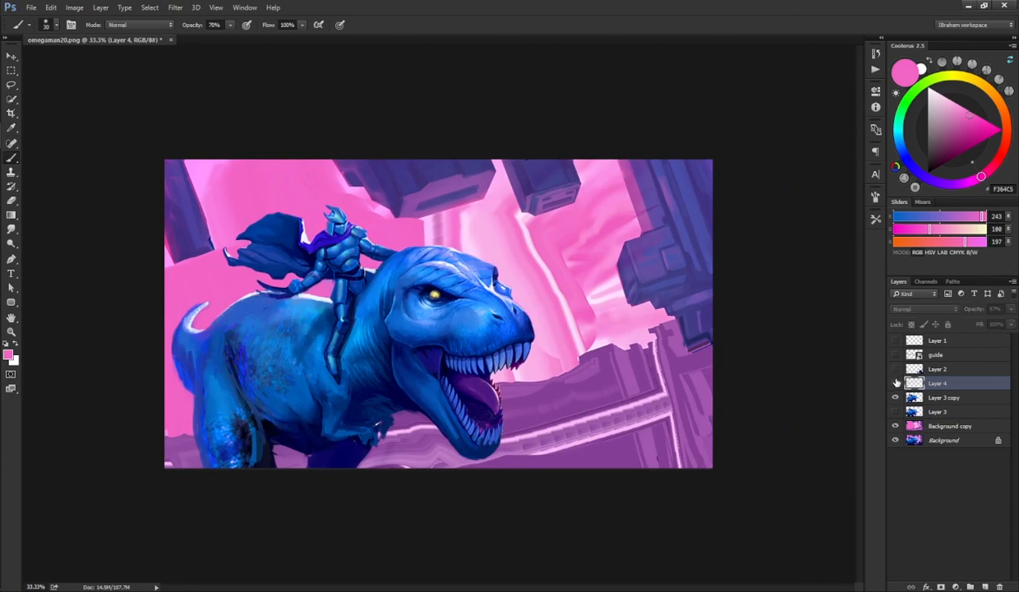
left_click(895, 369)
left_click(895, 383)
left_click(895, 383)
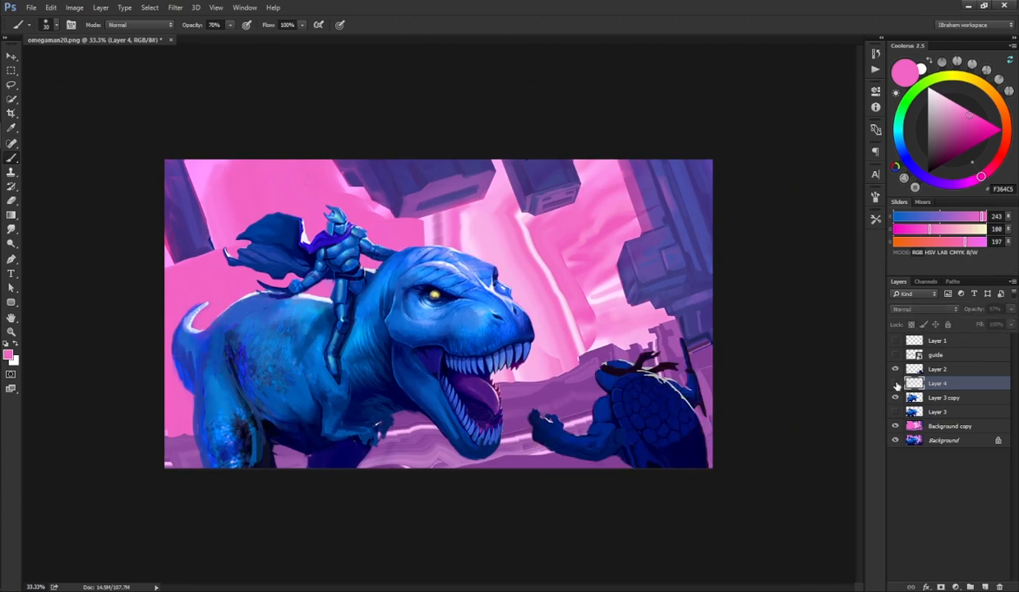
left_click(895, 383)
left_click(895, 383)
left_click(895, 383)
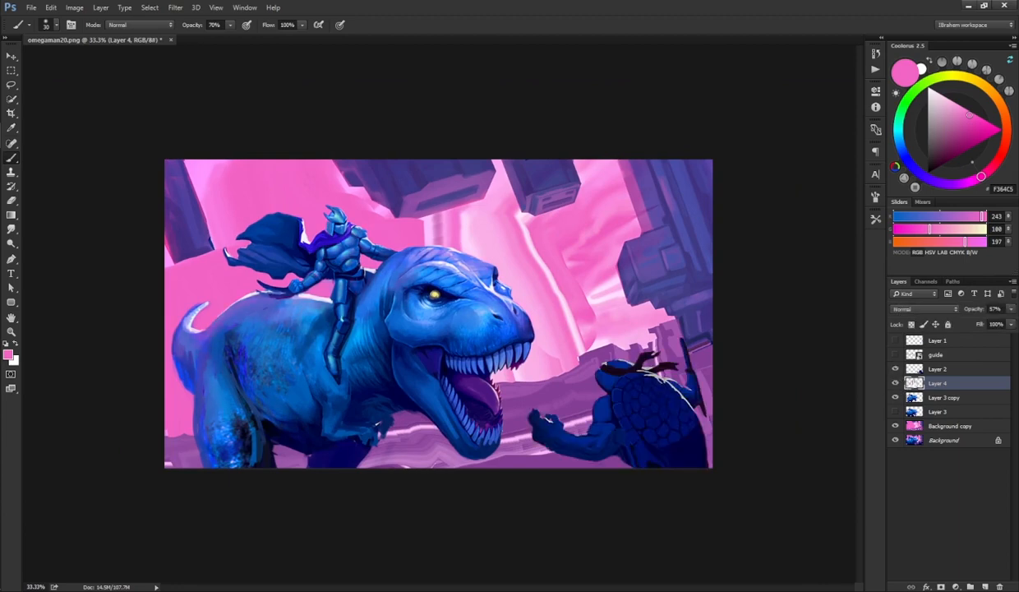
Step: Merge Layer 4 down into Layer 3 copy
left_click_drag(921, 384, 936, 370)
left_click(895, 384)
left_click(895, 384)
left_click(895, 384)
left_click(895, 383)
key("ctrl+e")
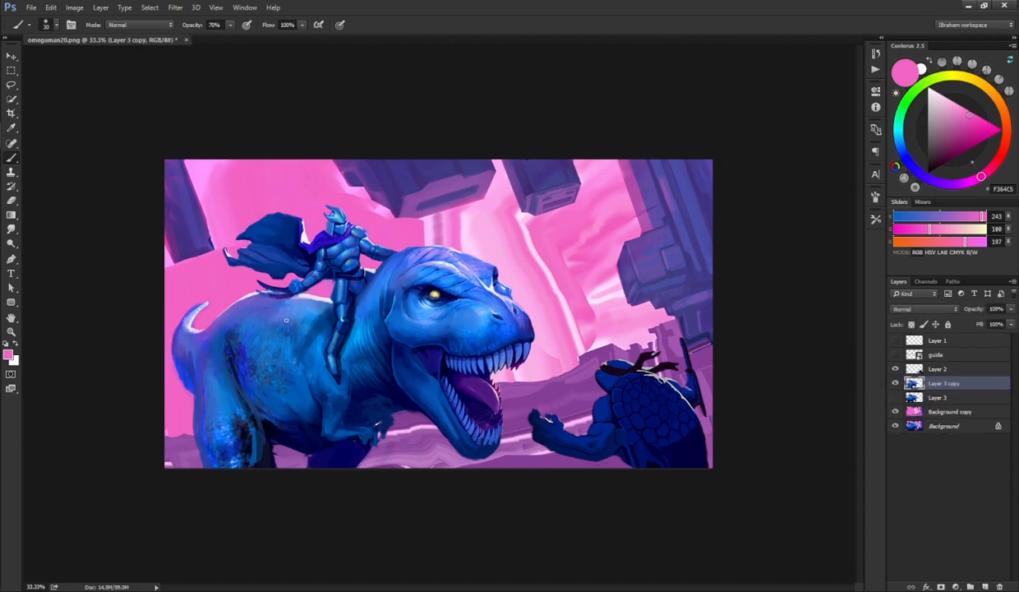
Step: Sample purple and blue tones and paint shading strokes over the dinosaur's tail base and hindquarters on Layer 3 copy
right_click(286, 320)
double_click(304, 403)
left_click(210, 342, "alt")
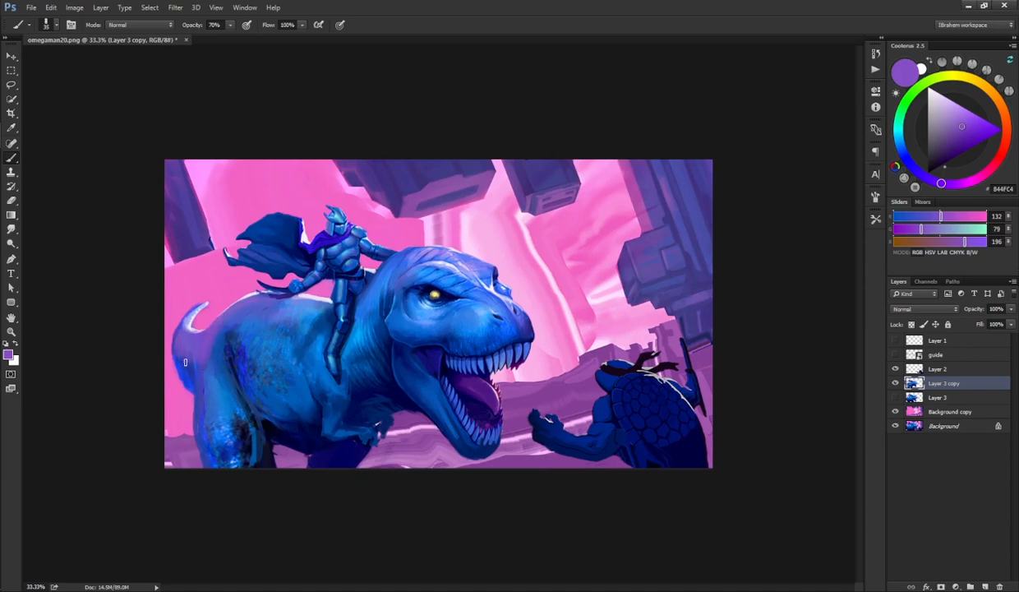
left_click(183, 355, "alt")
left_click(176, 348, "alt")
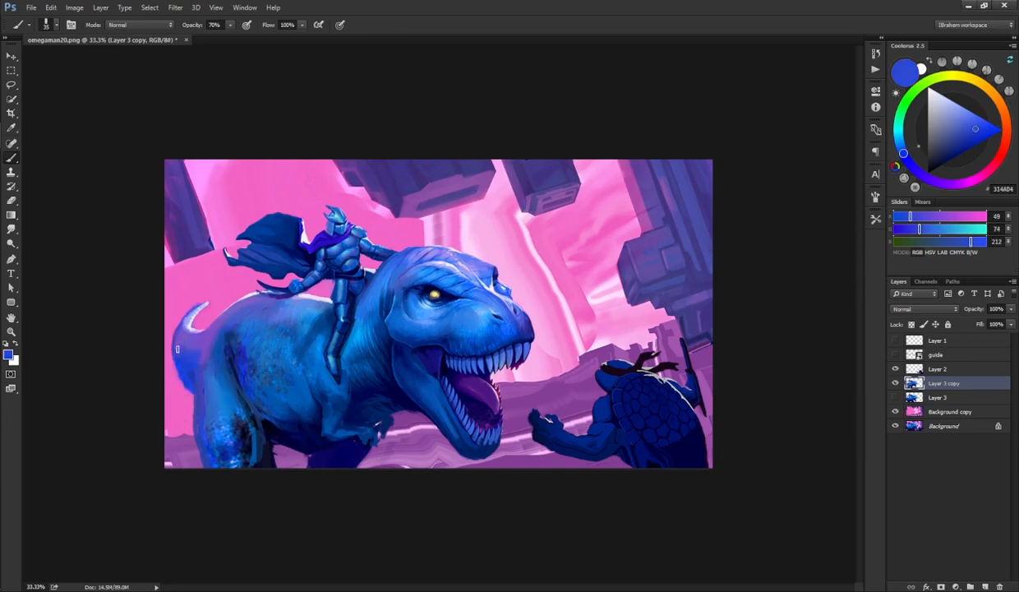
left_click(182, 352, "alt")
left_click(199, 371, "alt")
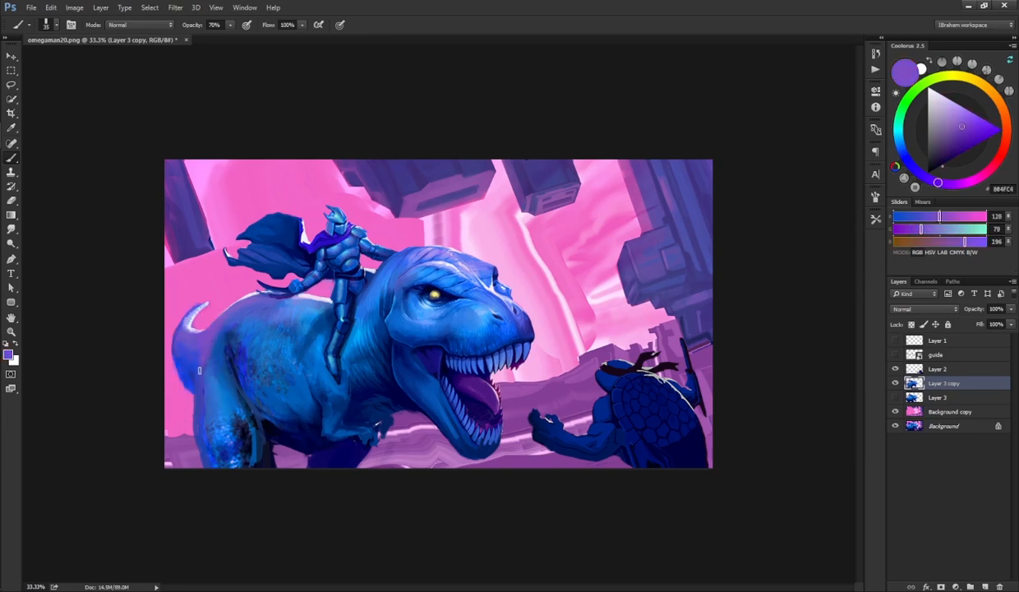
left_click(199, 370, "alt")
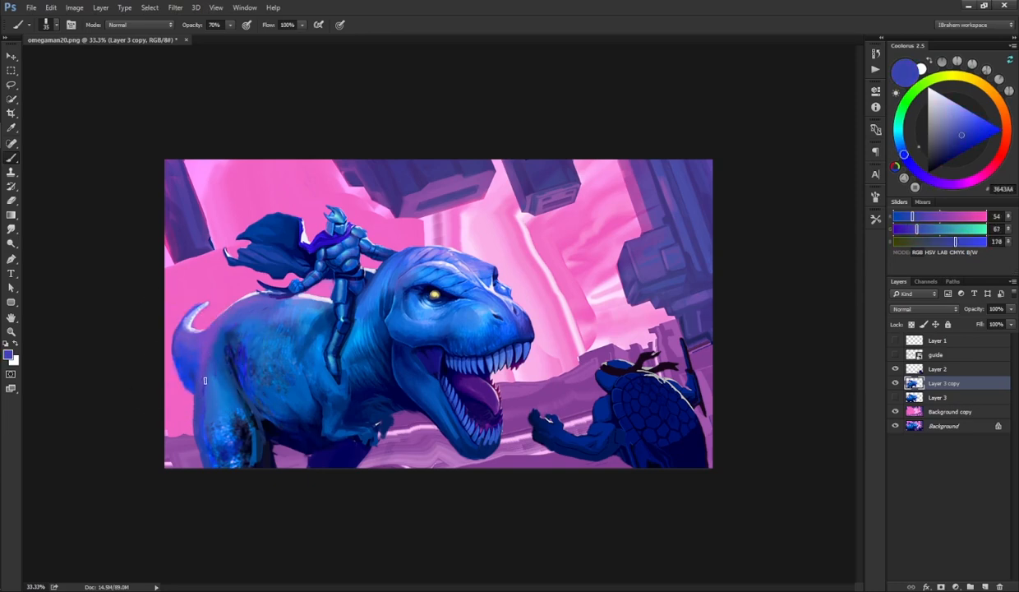
left_click(201, 366, "alt")
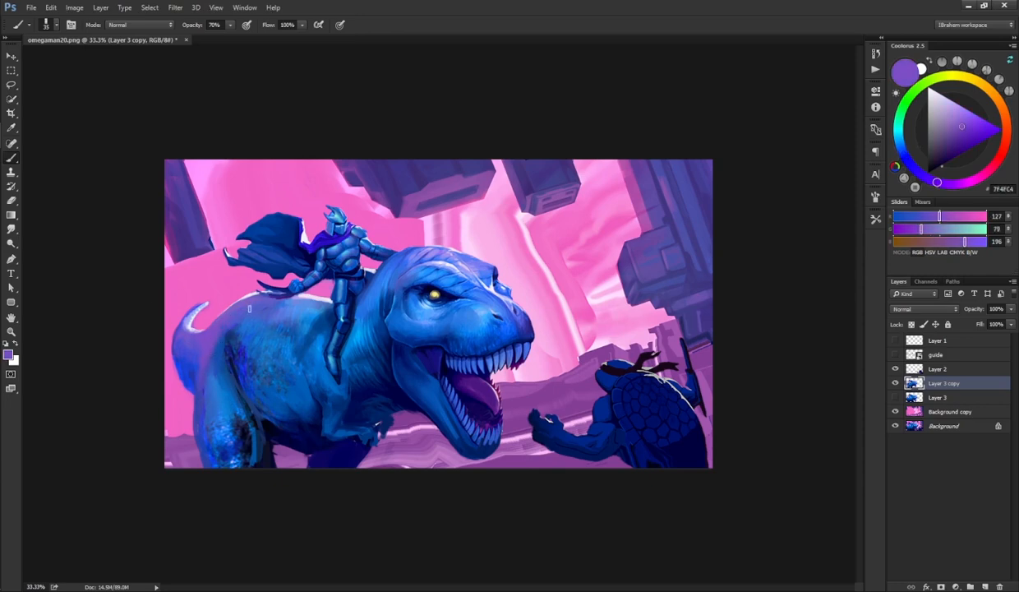
left_click(237, 333, "alt")
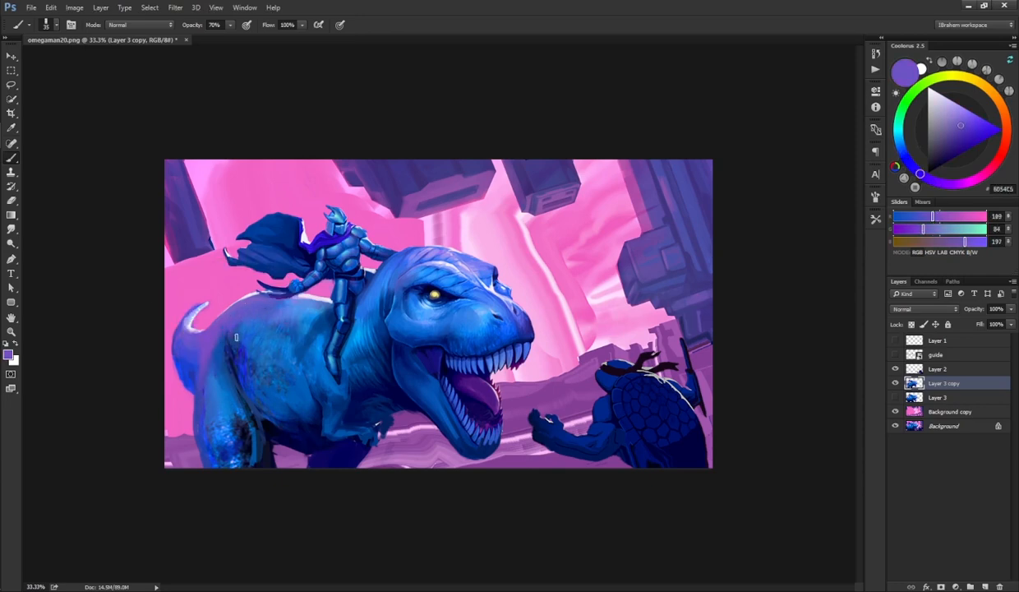
left_click(226, 326, "alt")
left_click(203, 378, "alt")
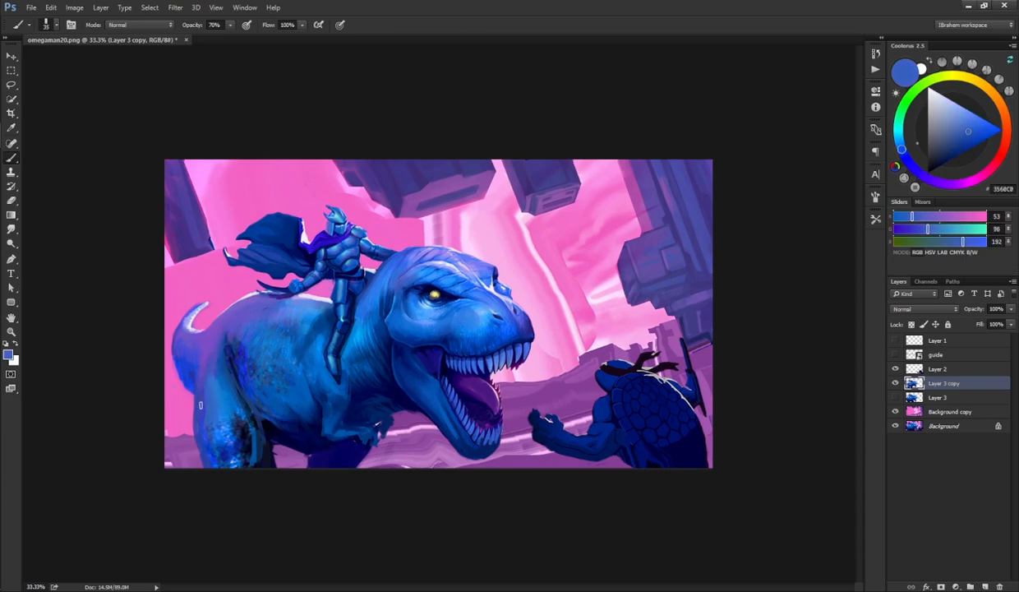
left_click(199, 365, "alt")
left_click(205, 364, "alt")
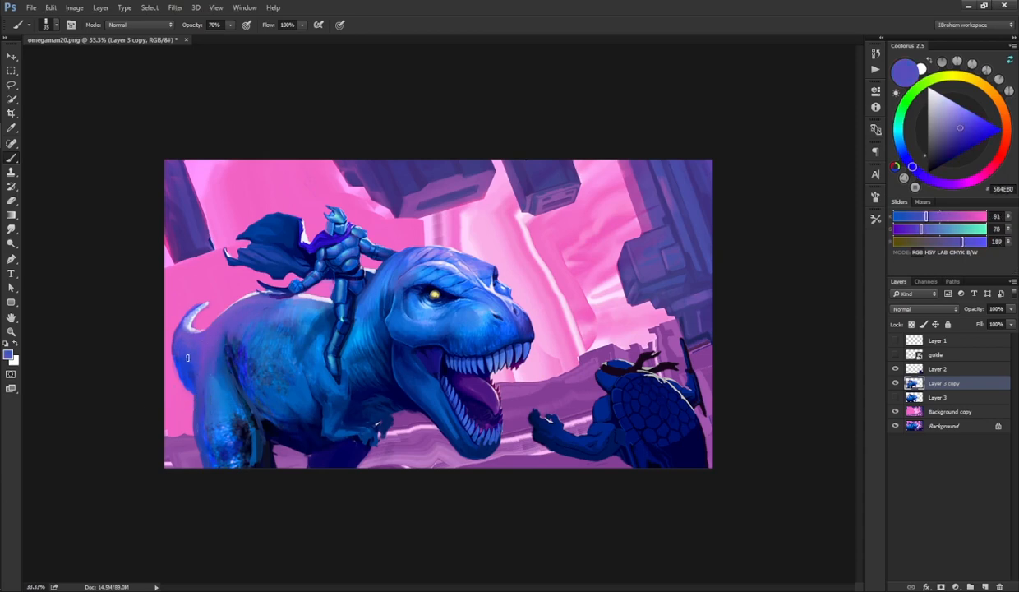
left_click(187, 359, "alt")
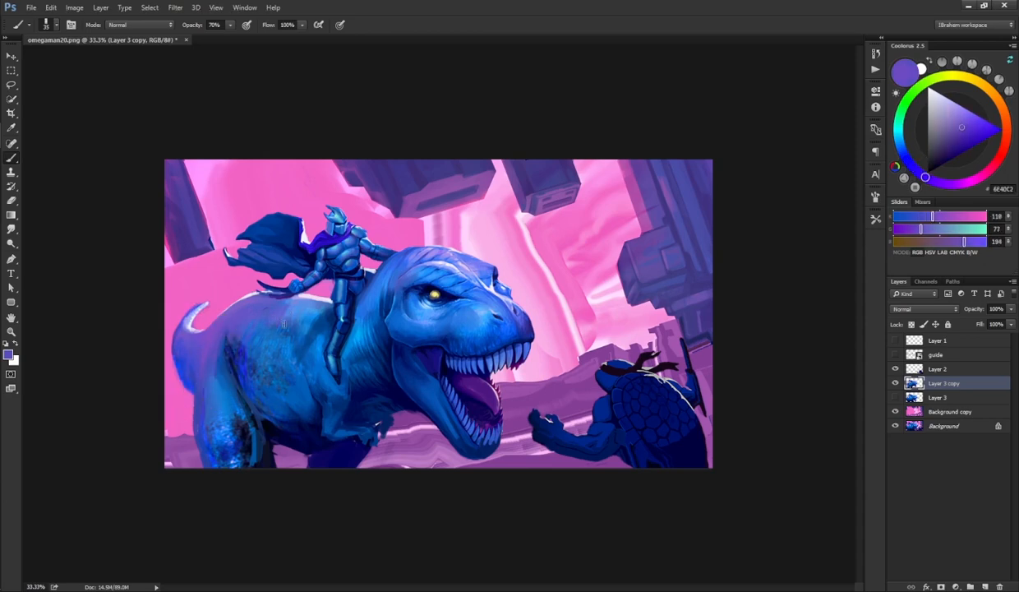
Step: Paint more sampled blue-violet strokes along the dinosaur's back and flank behind the rider
mouse_move(278, 302)
left_mouse_down()
mouse_move(287, 319)
mouse_move(293, 304)
mouse_move(313, 318)
mouse_move(265, 299)
left_mouse_up()
left_click(264, 323, "alt")
left_click(247, 342, "alt")
left_click(254, 342, "alt")
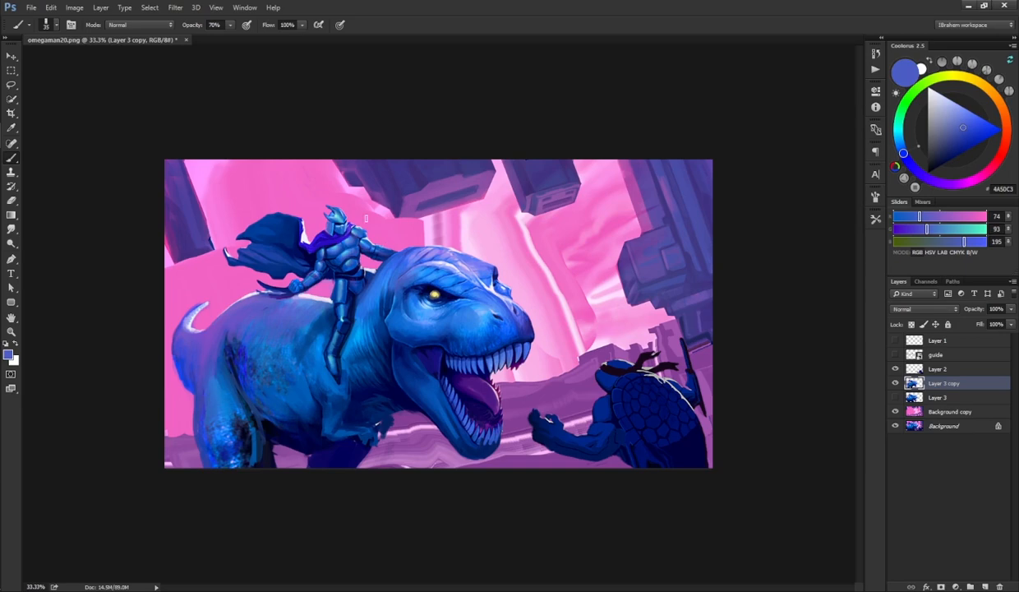
left_click(212, 349, "alt")
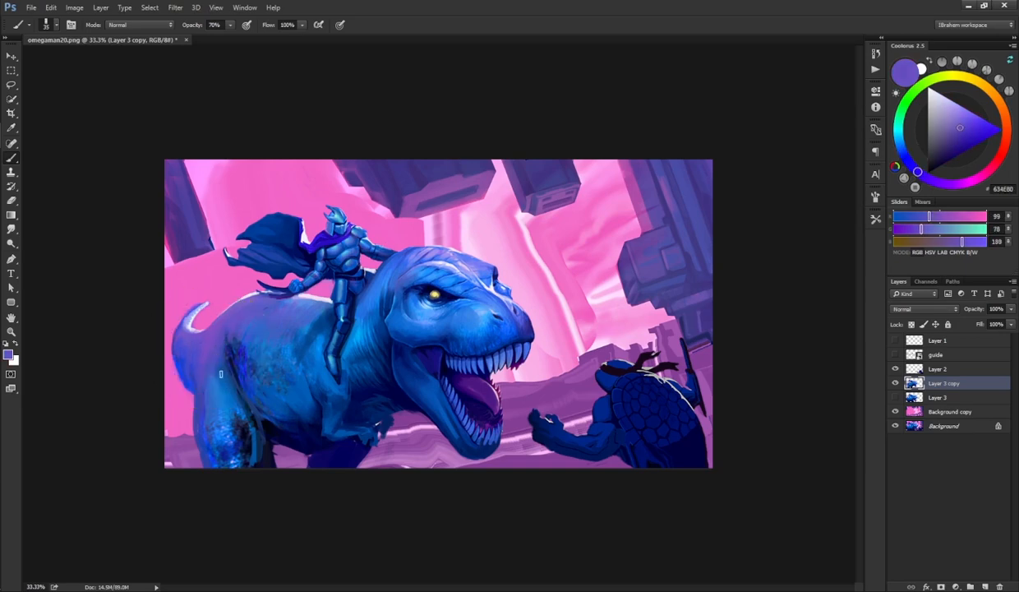
left_click(212, 343, "alt")
left_click(226, 354, "alt")
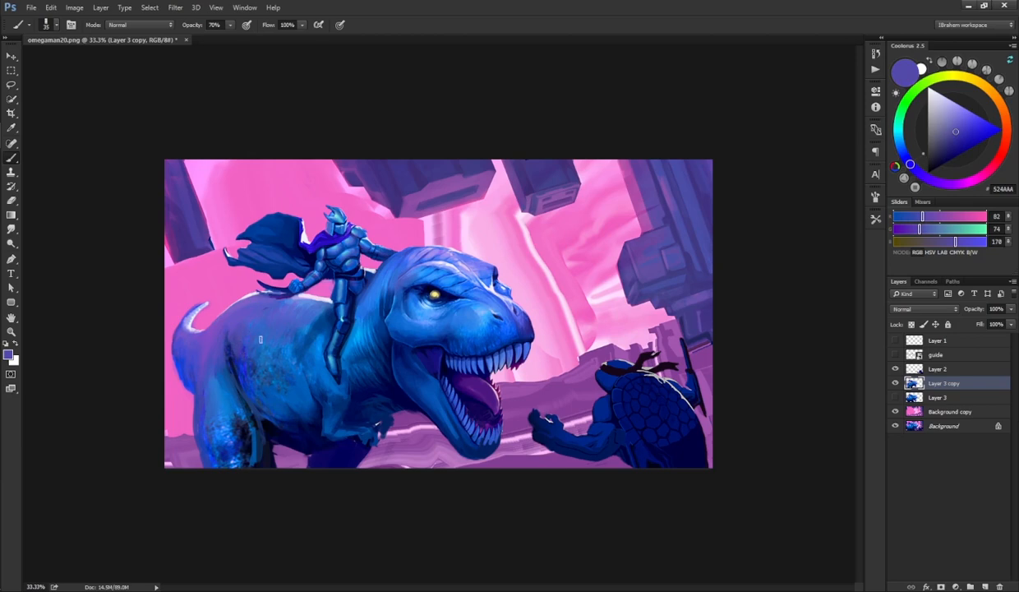
left_click(210, 311, "alt")
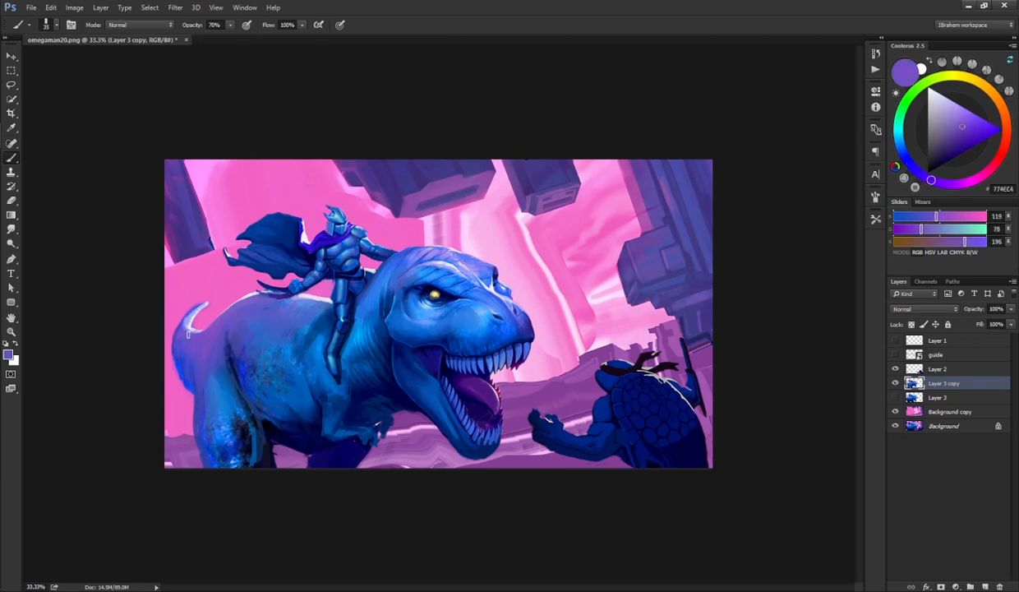
left_click(205, 355, "alt")
left_click(215, 357, "alt")
left_click_drag(194, 311, 210, 302)
Step: Switch to a small round brush preset and paint dark blue strokes along the dinosaur's back under the rider's cape
key("F5")
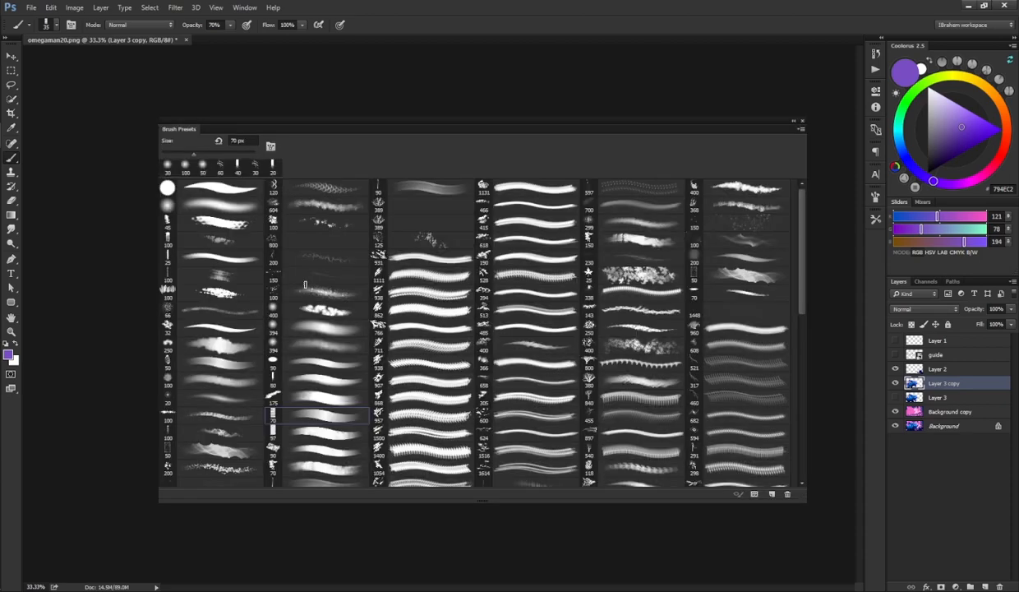
left_click(209, 185)
key("F5")
key("ctrl+plus")
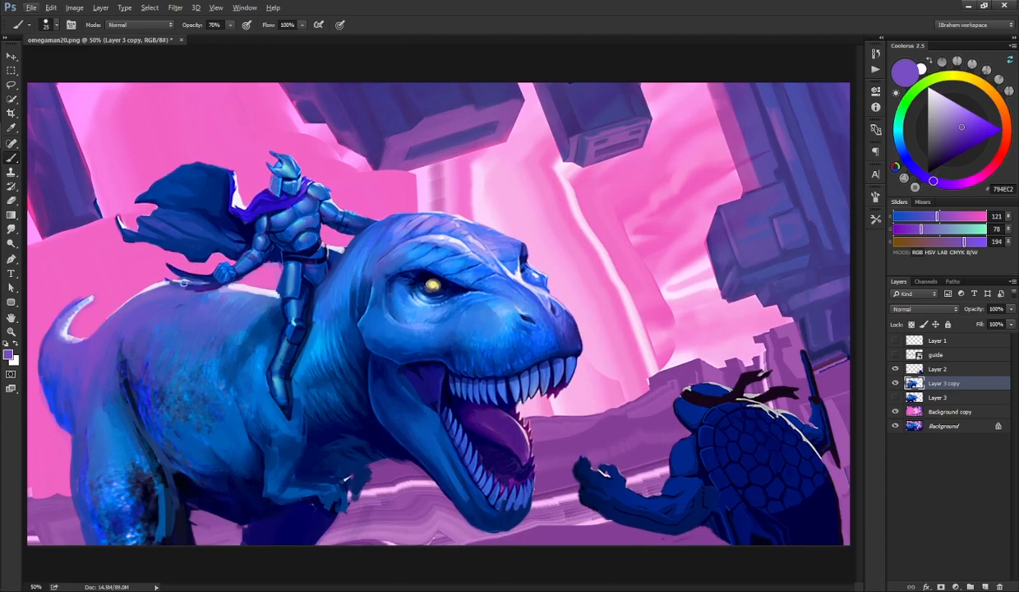
left_click(169, 285, "alt")
mouse_move(182, 282)
left_mouse_down()
mouse_move(209, 282)
mouse_move(181, 277)
left_mouse_up()
left_click(195, 272, "alt")
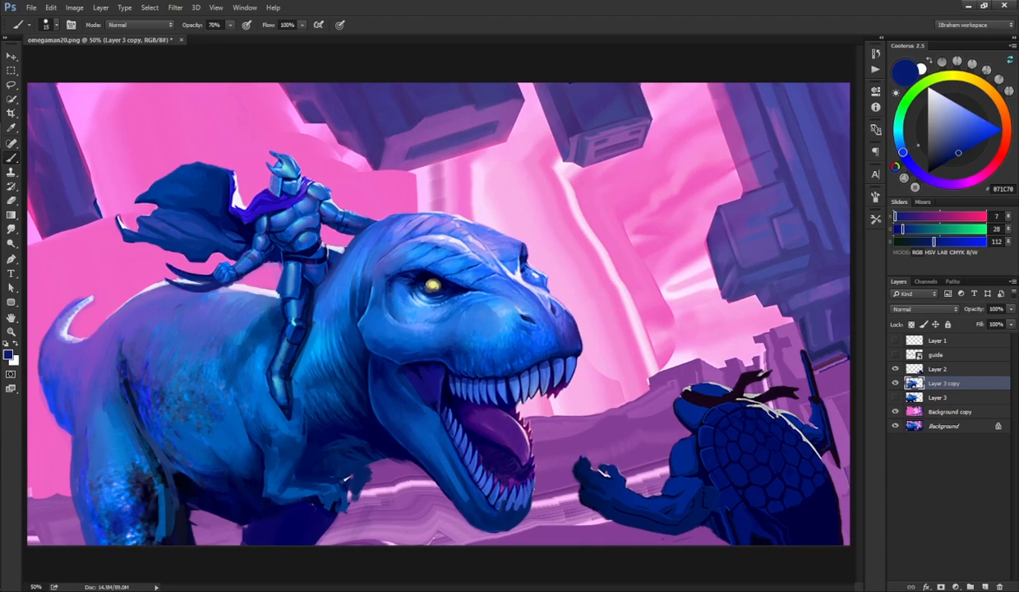
Step: Sample dark and light blues and paint shading on the dinosaur's neck and shoulder around the rider's leg
key("ctrl+minus")
left_click(390, 290, "alt")
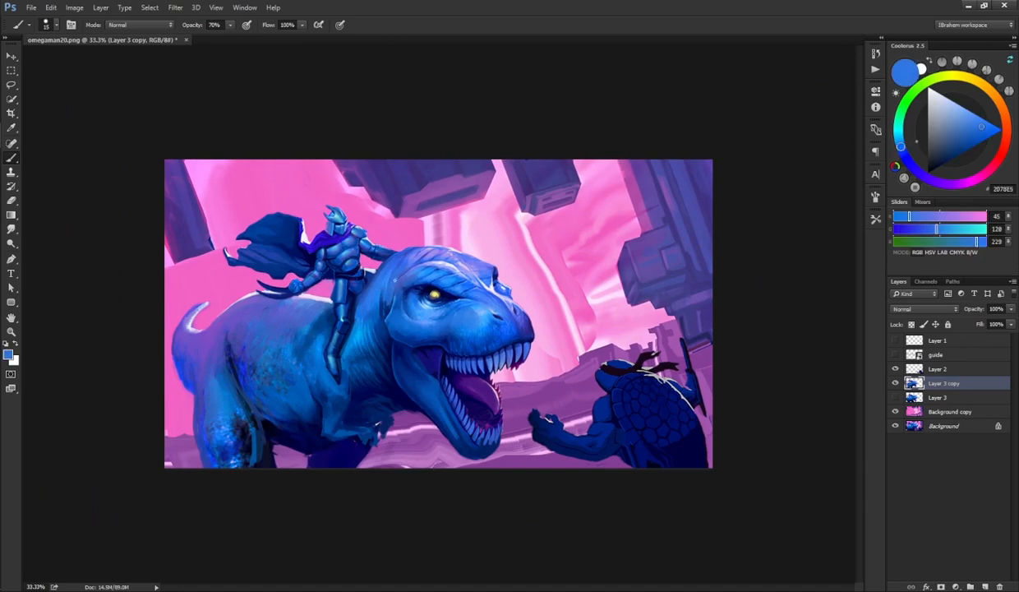
left_click(379, 333, "alt")
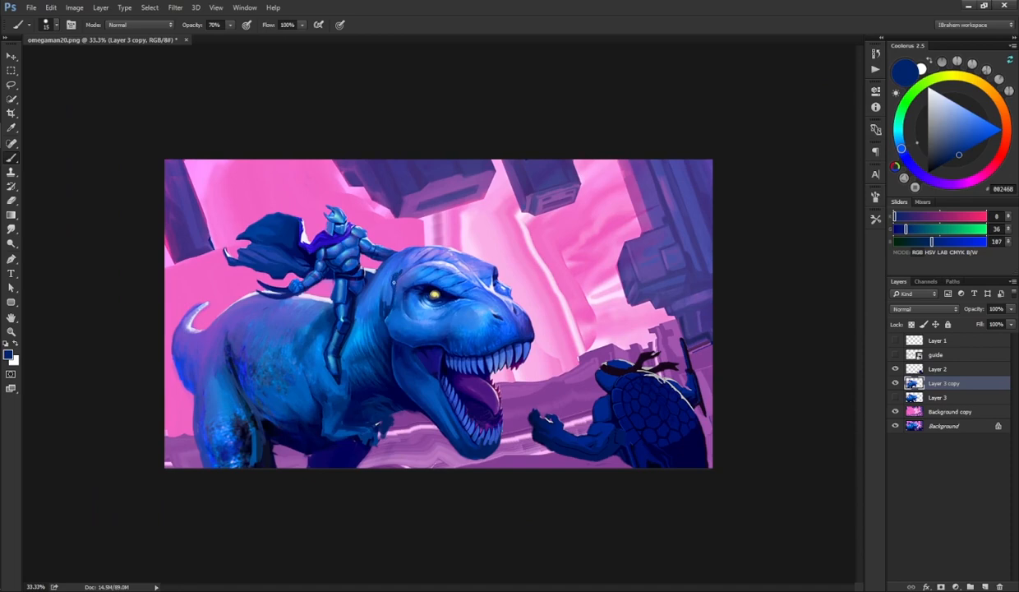
left_click(396, 283, "alt")
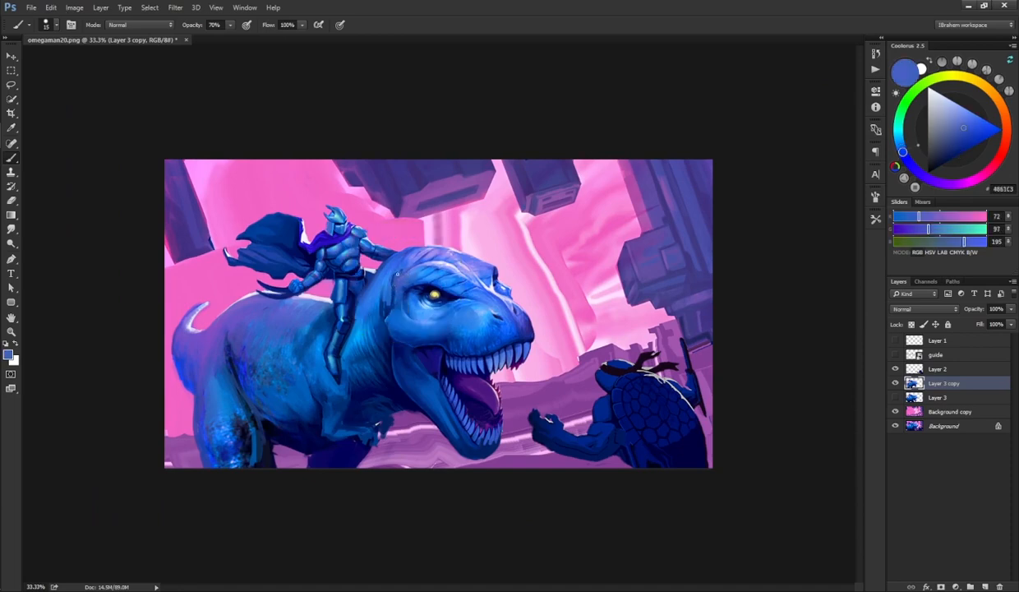
left_click(401, 269, "alt")
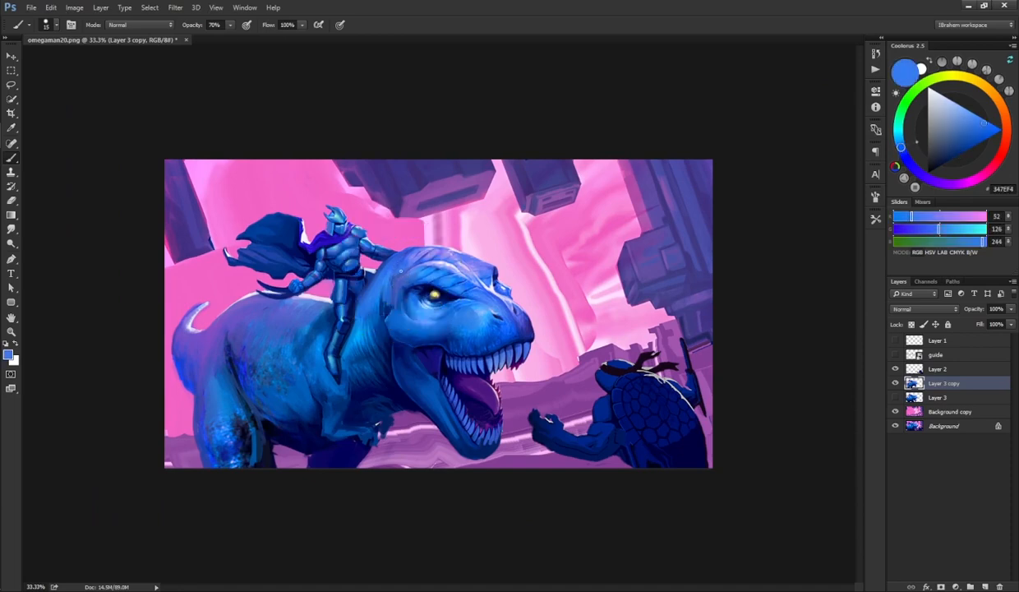
left_click(388, 310, "alt")
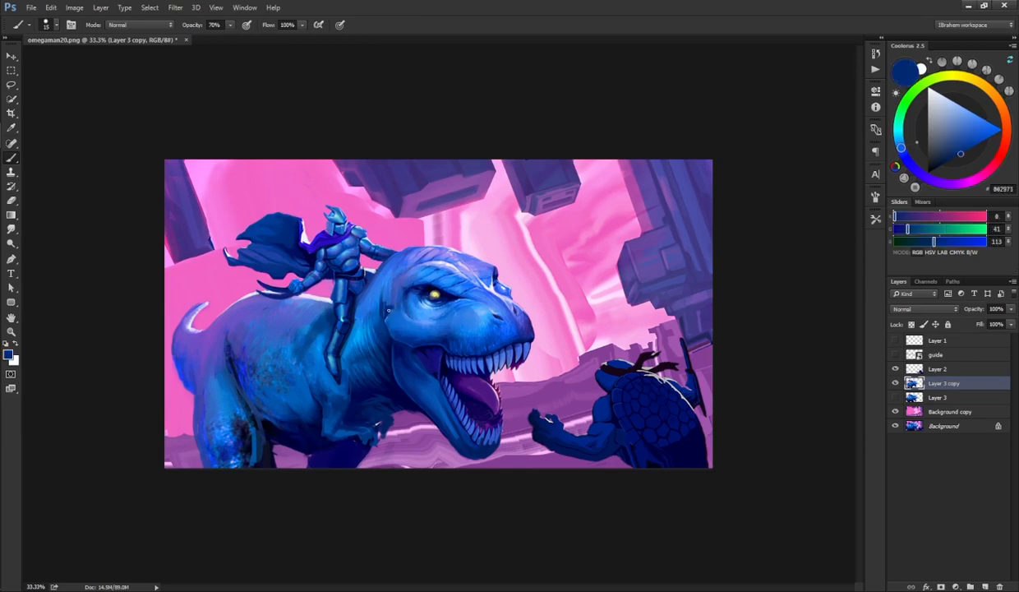
left_click(396, 304, "alt")
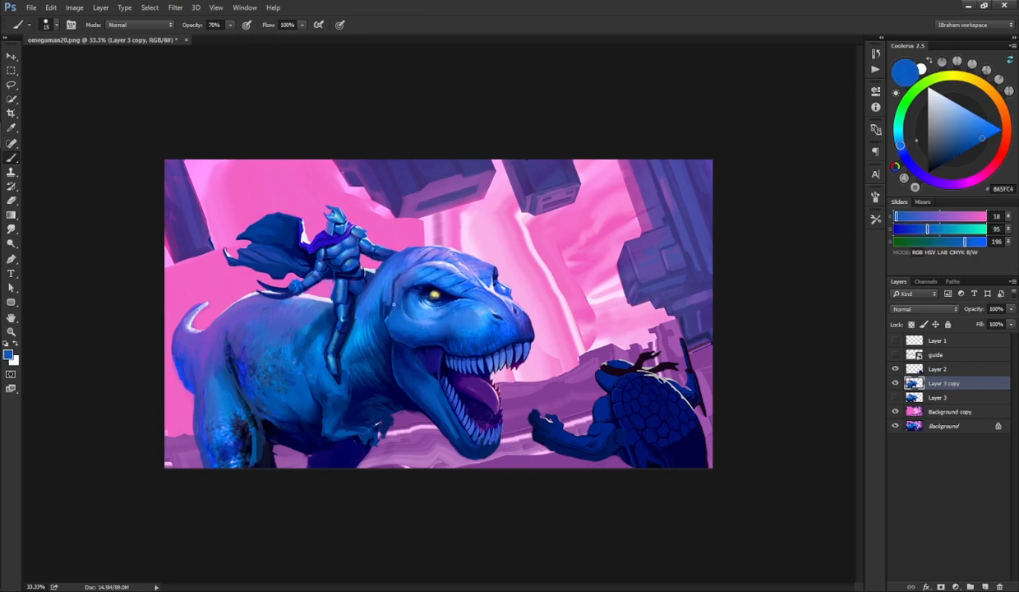
left_click(368, 325, "alt")
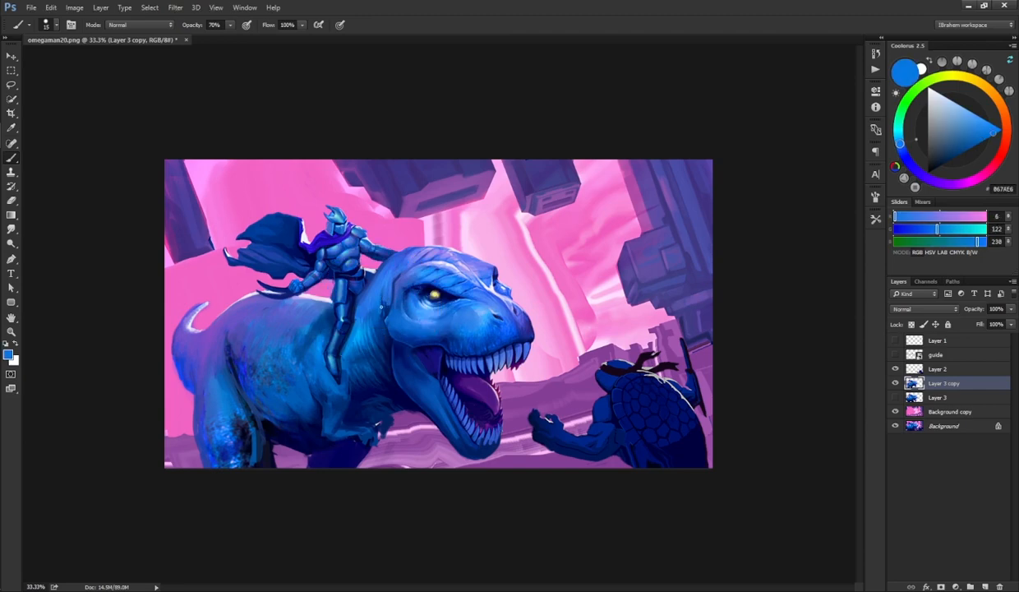
left_click(383, 314, "alt")
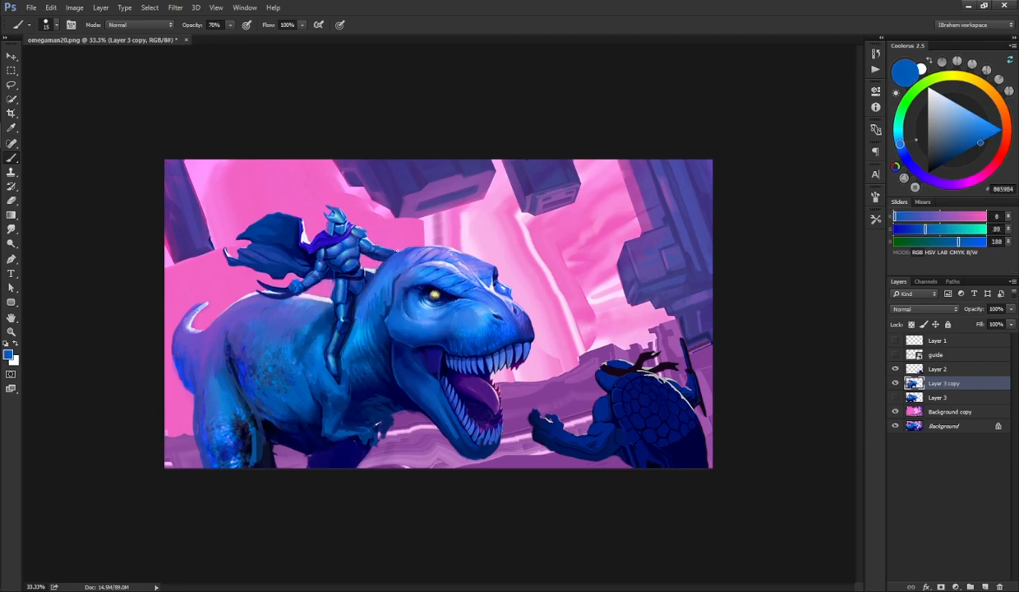
left_click(352, 341, "alt")
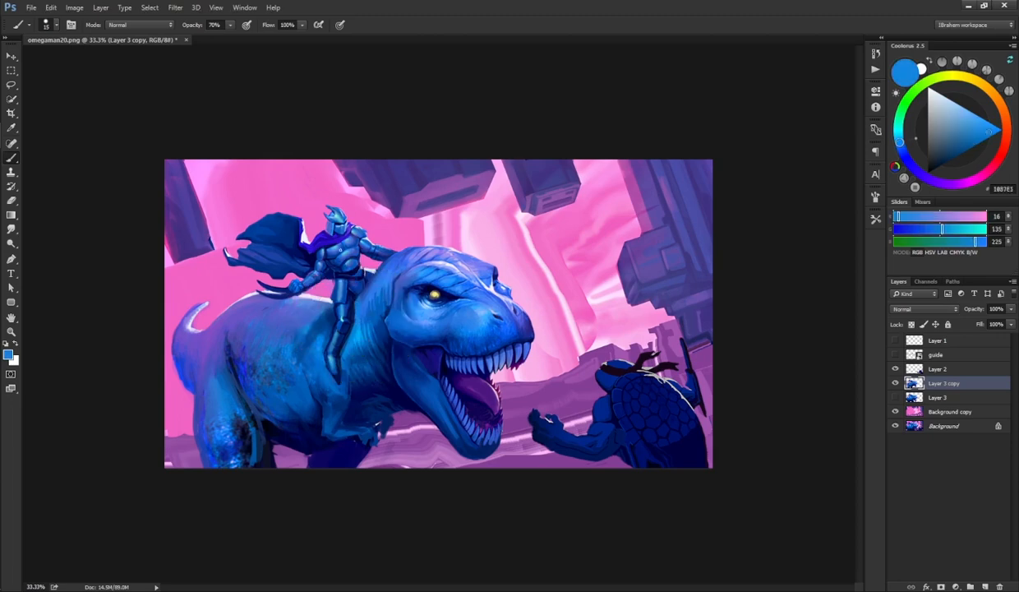
left_click(296, 301, "alt")
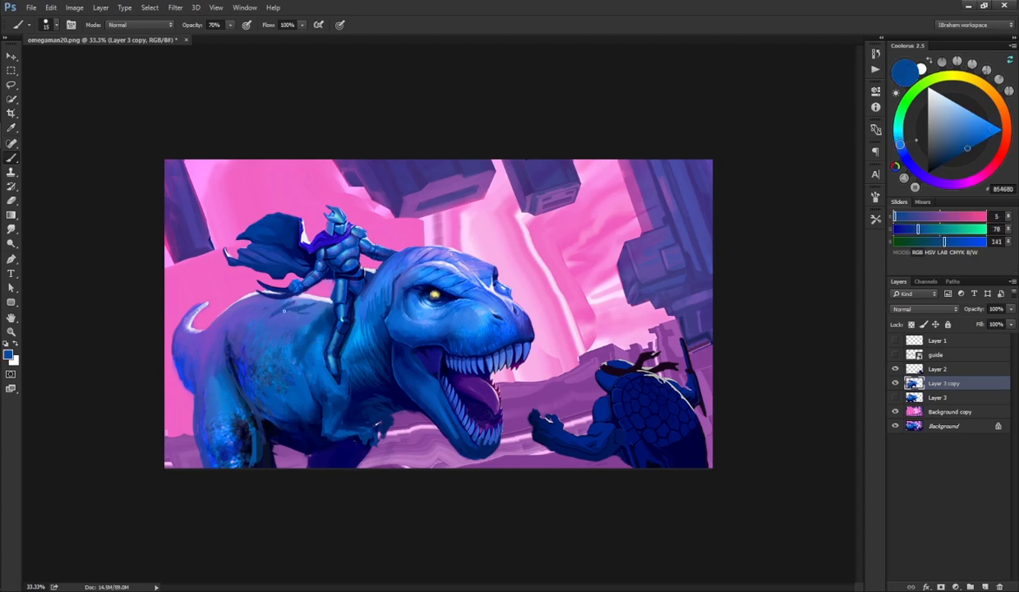
left_click_drag(284, 311, 324, 314)
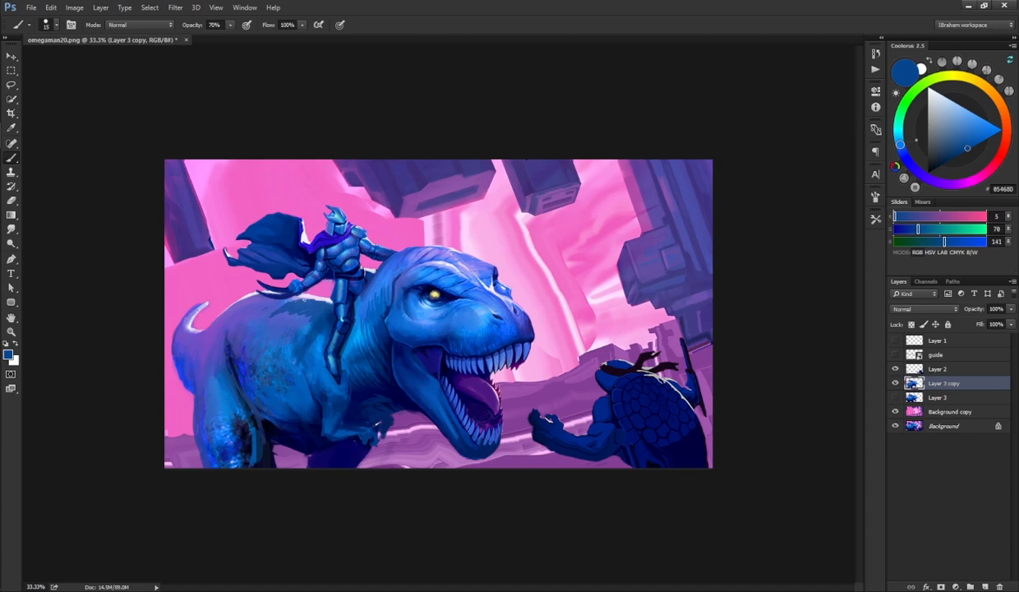
Step: Blend the new shoulder strokes with the Smudge tool at 40% strength and touch them up with the brush
key("r")
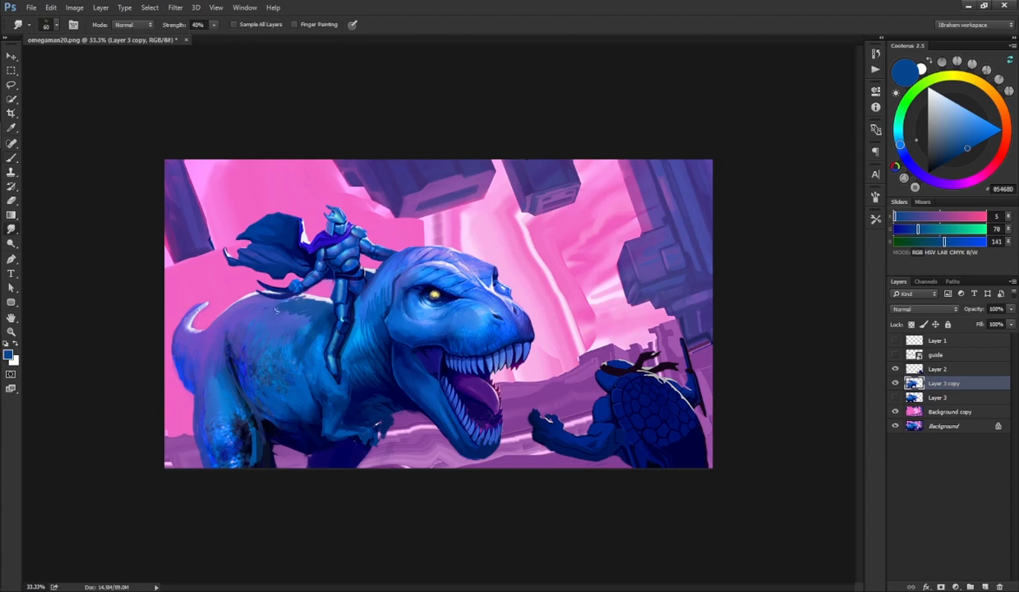
key("b")
left_click(271, 320, "alt")
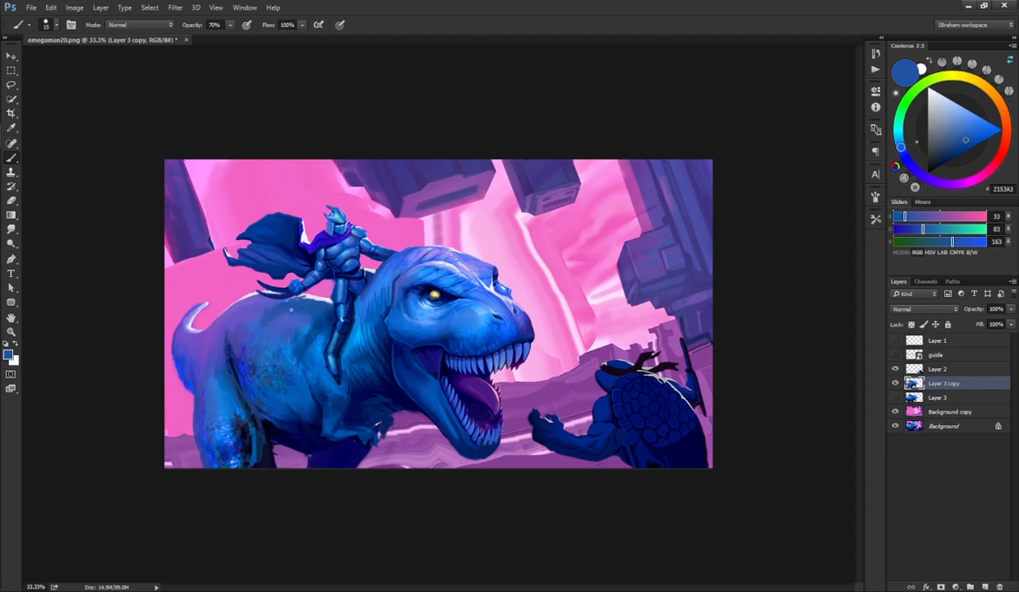
left_click(300, 317, "alt")
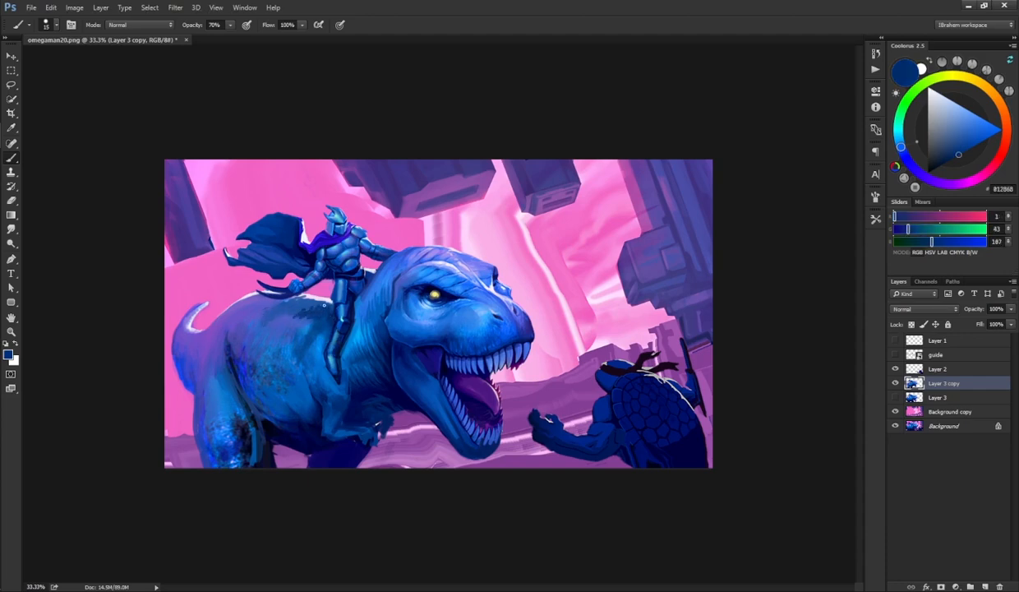
key("r")
mouse_move(297, 305)
left_mouse_down()
mouse_move(286, 308)
mouse_move(305, 302)
left_mouse_up()
key("b")
left_click(307, 326, "alt")
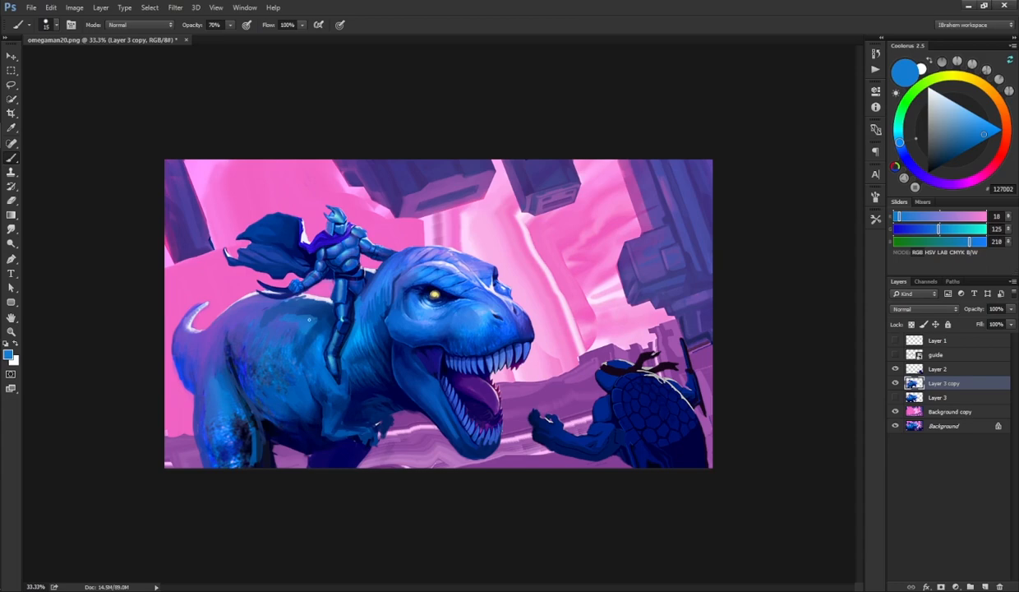
Step: Keep alternating smudging and brush touch-ups on the dinosaur's shoulder and chest beside the rider's leg
key("r")
key("b")
left_click(312, 311, "alt")
left_click(320, 318, "alt")
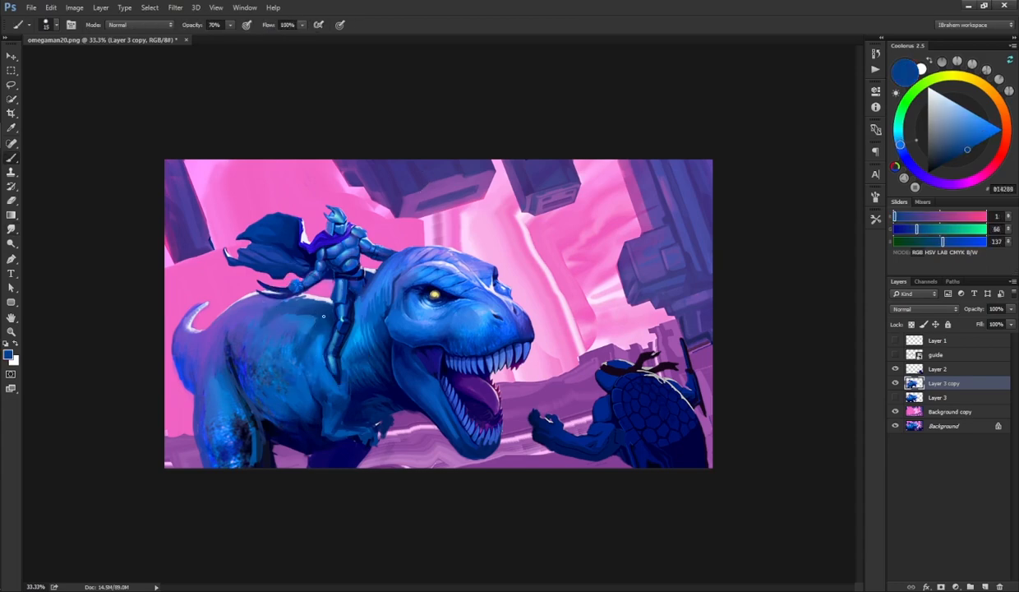
left_click(319, 319, "alt")
key("r")
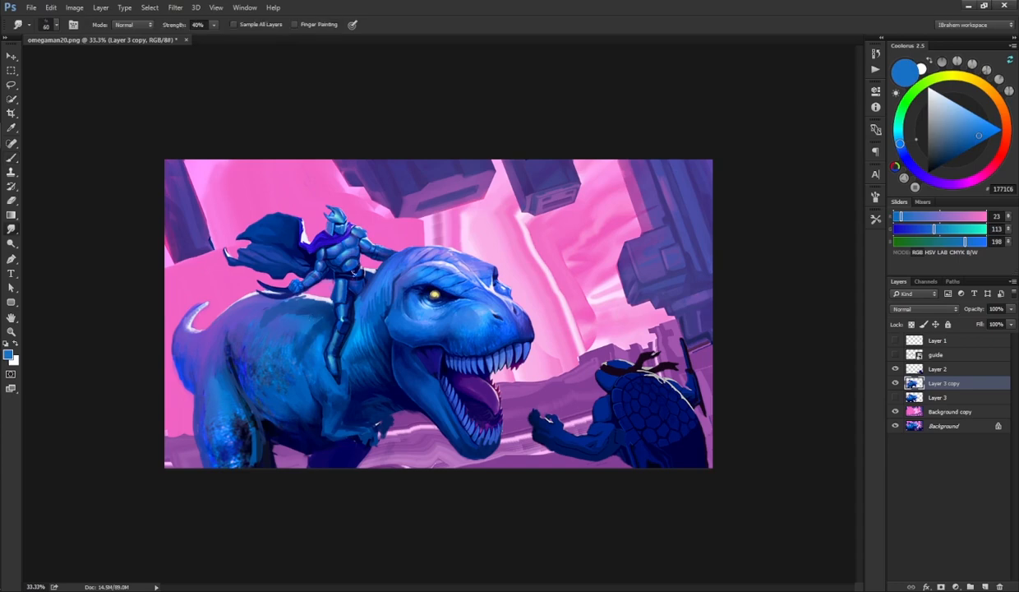
key("b")
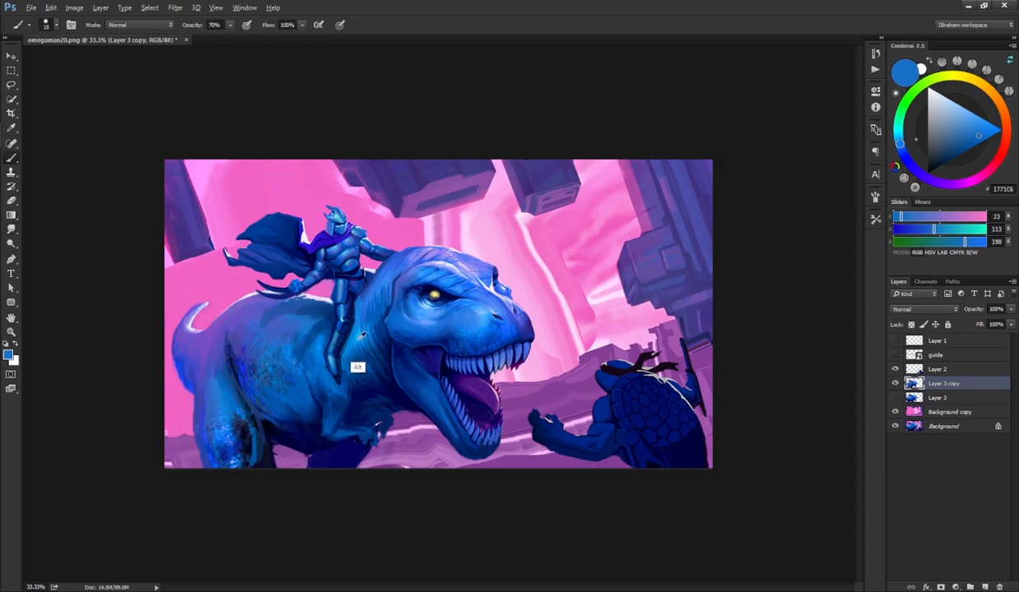
left_click(349, 363, "alt")
key("r")
key("b")
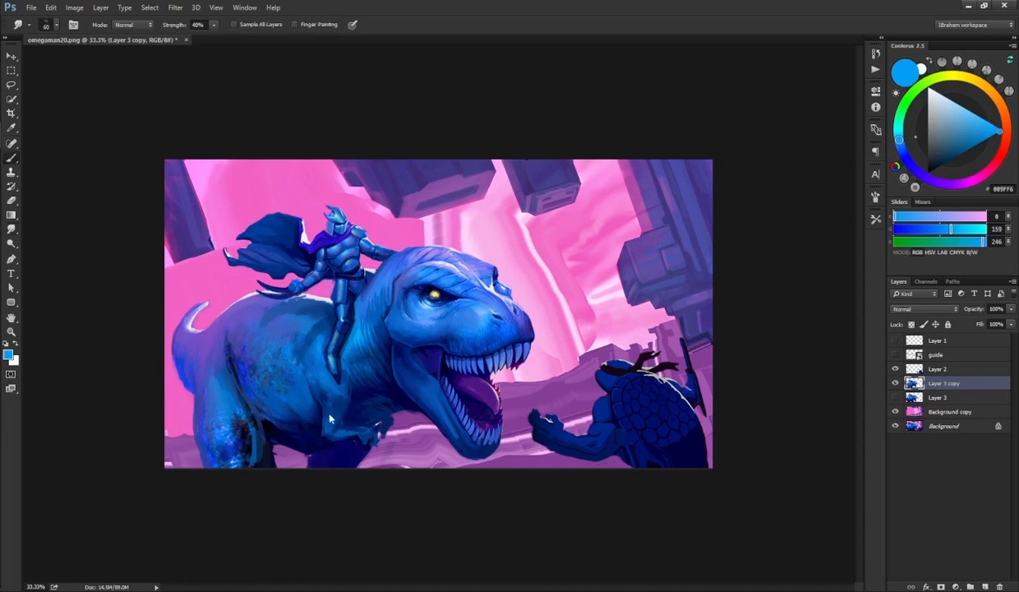
Step: Choose new brush tip presets for the Smudge tool and for the Brush tool
key("r")
key("F5")
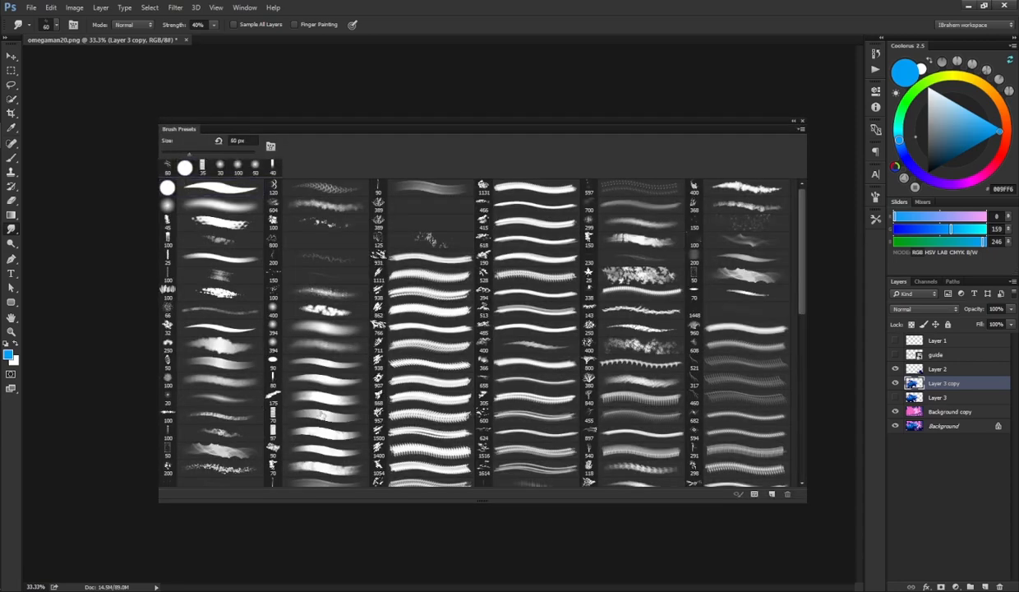
left_click(313, 404)
key("F5")
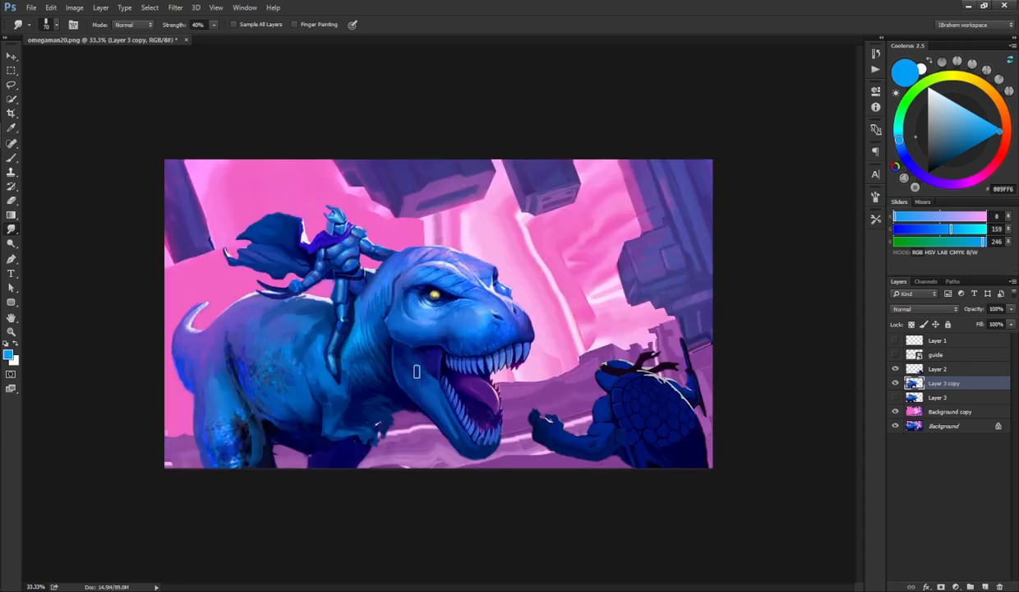
key("b")
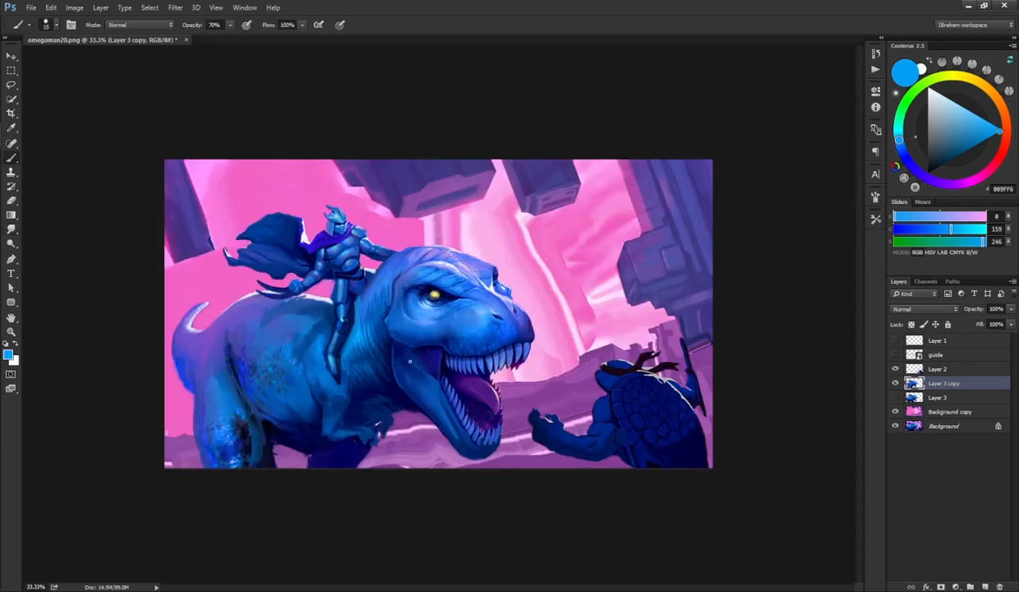
key("F5")
left_click(309, 402)
key("F5")
Step: Sample dark and mid blues and paint shading on the dinosaur's neck below the jaw
left_click(399, 383, "alt")
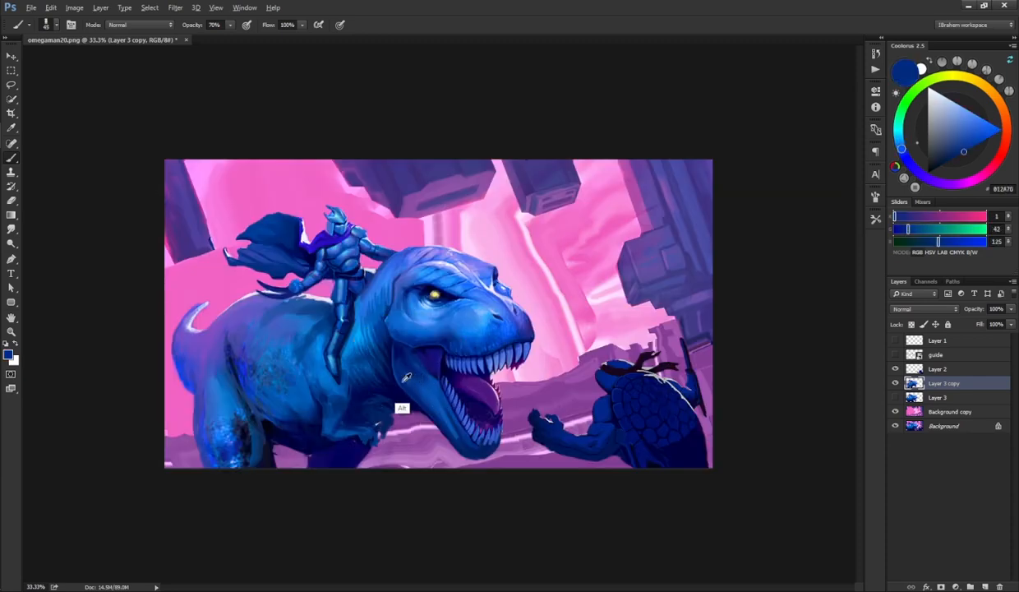
left_click(415, 391, "alt")
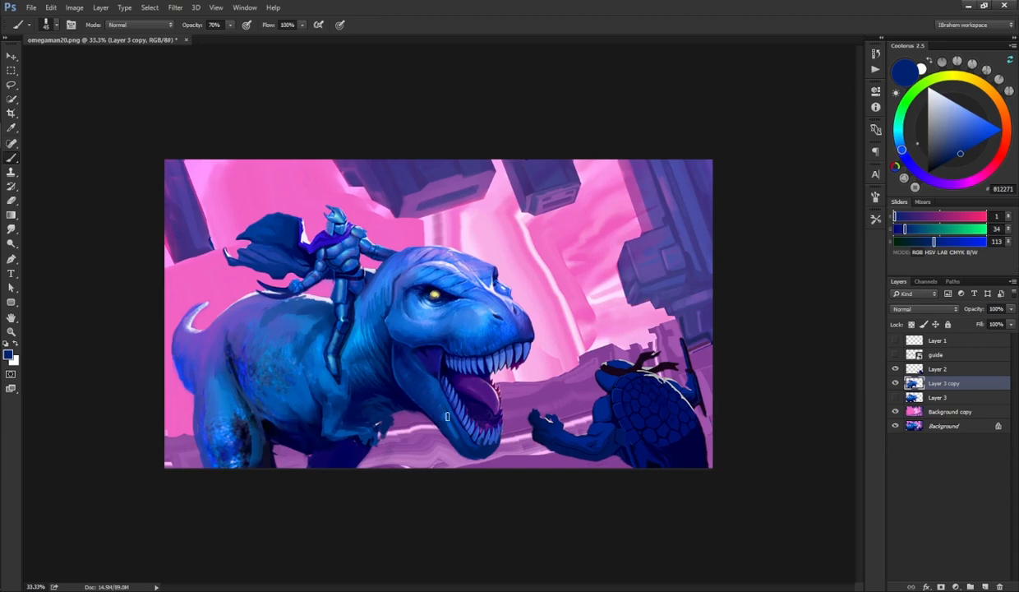
left_click(438, 318, "alt")
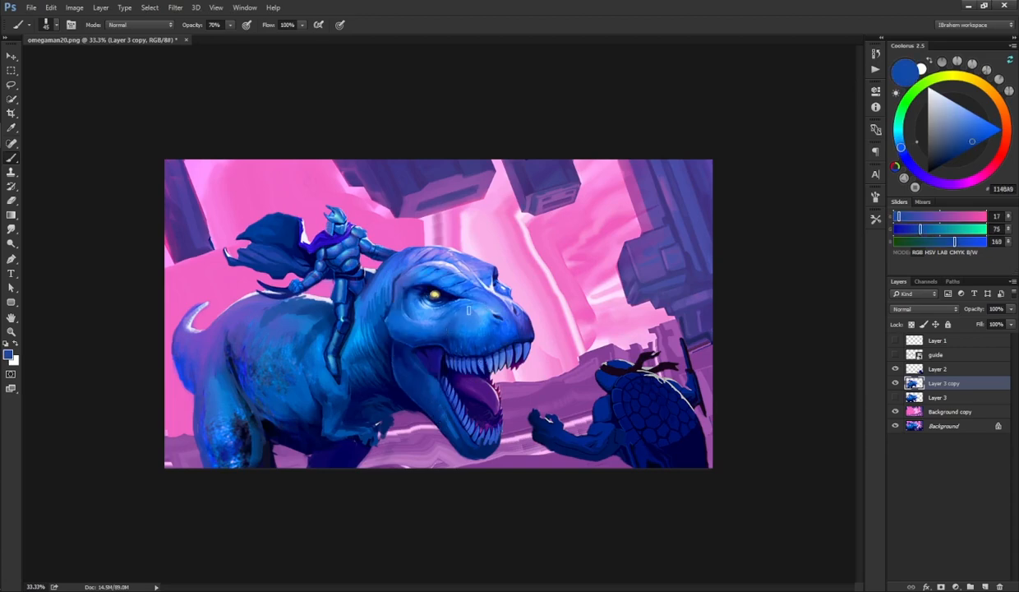
left_click(431, 338, "alt")
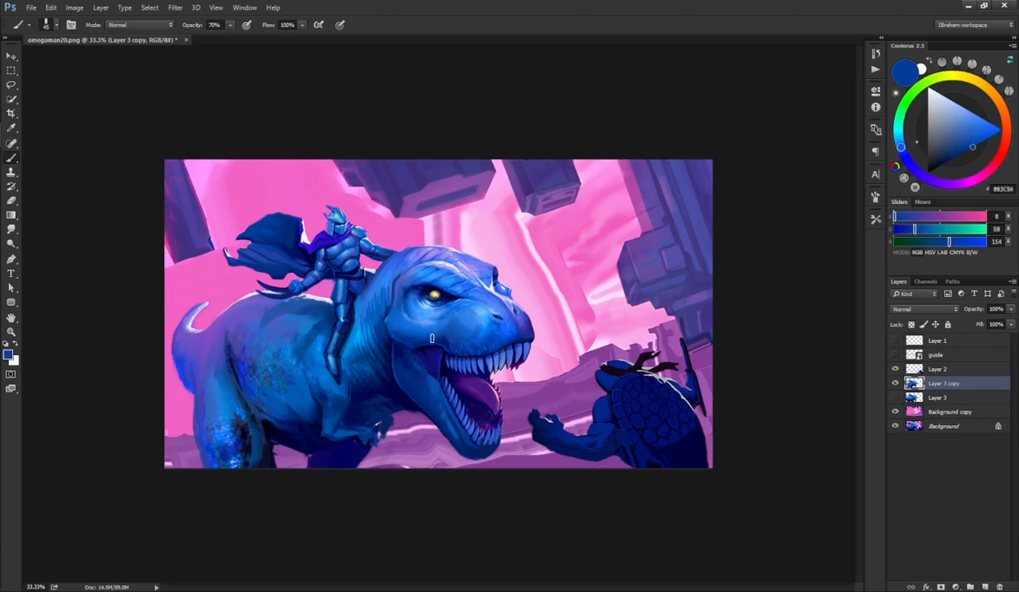
left_click(444, 313, "alt")
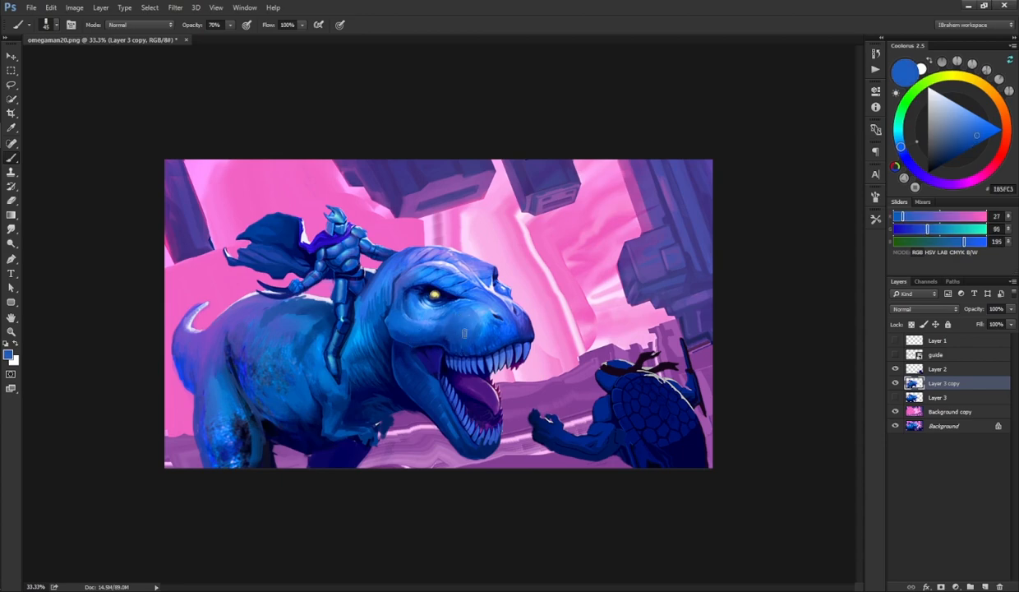
left_click(452, 329, "alt")
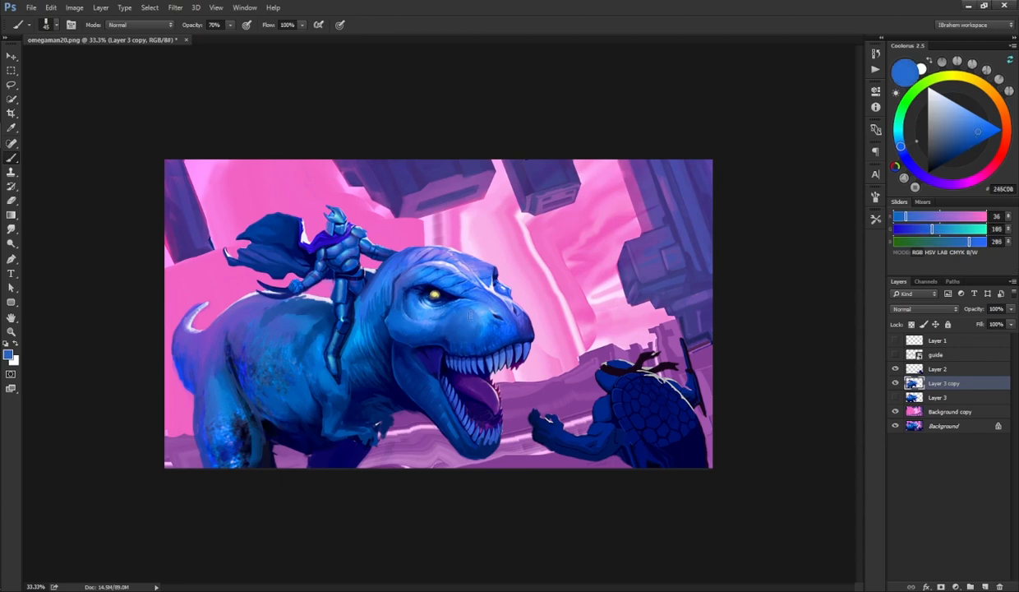
left_click(421, 343, "alt")
left_click(416, 327, "alt")
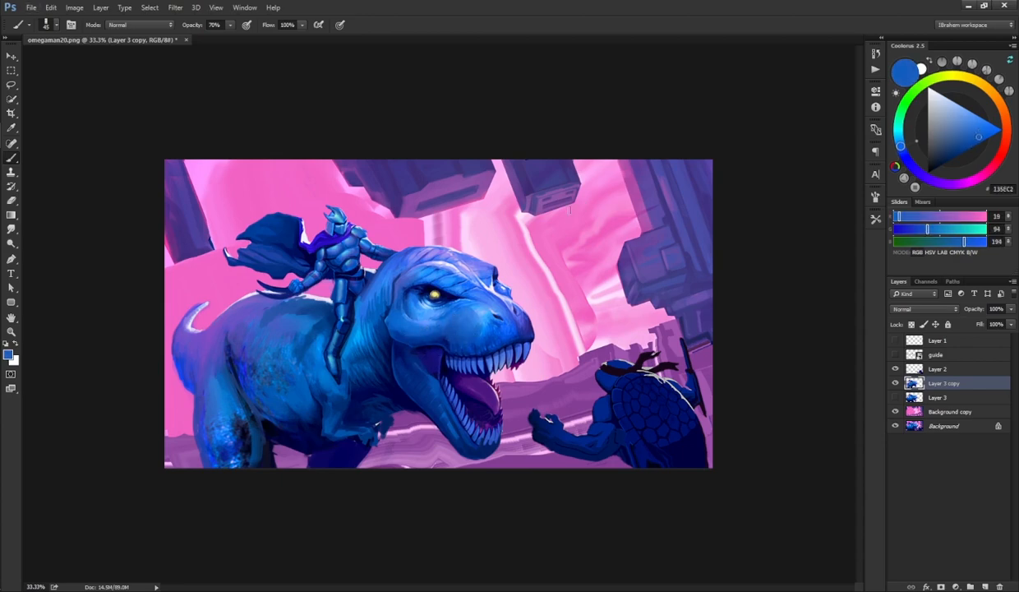
Step: Sample blues and paint shading on the dinosaur's chest under the rider's leg
left_click(338, 366, "alt")
left_click(338, 386, "alt")
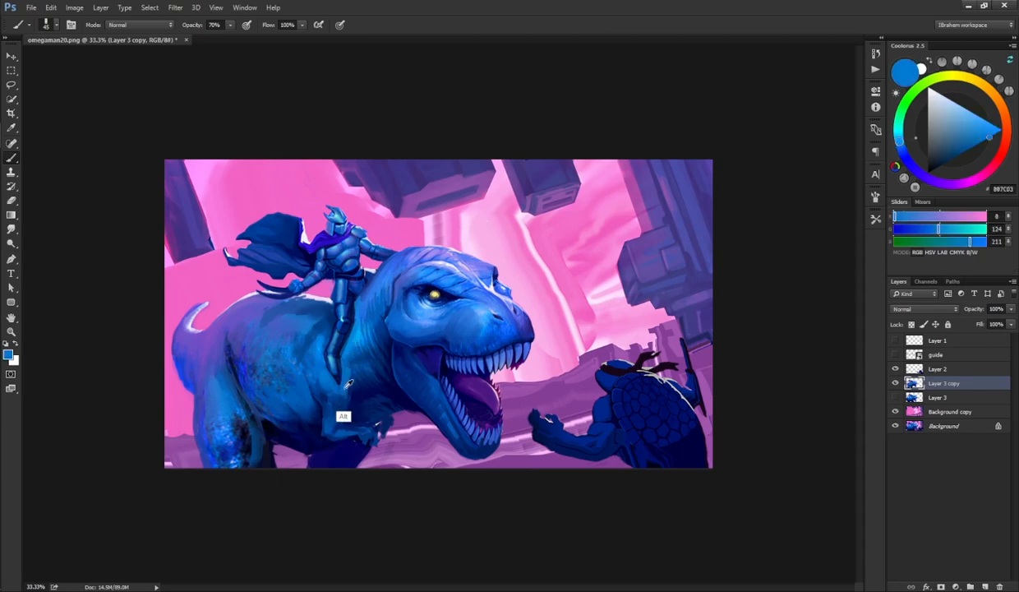
left_click(347, 378, "alt")
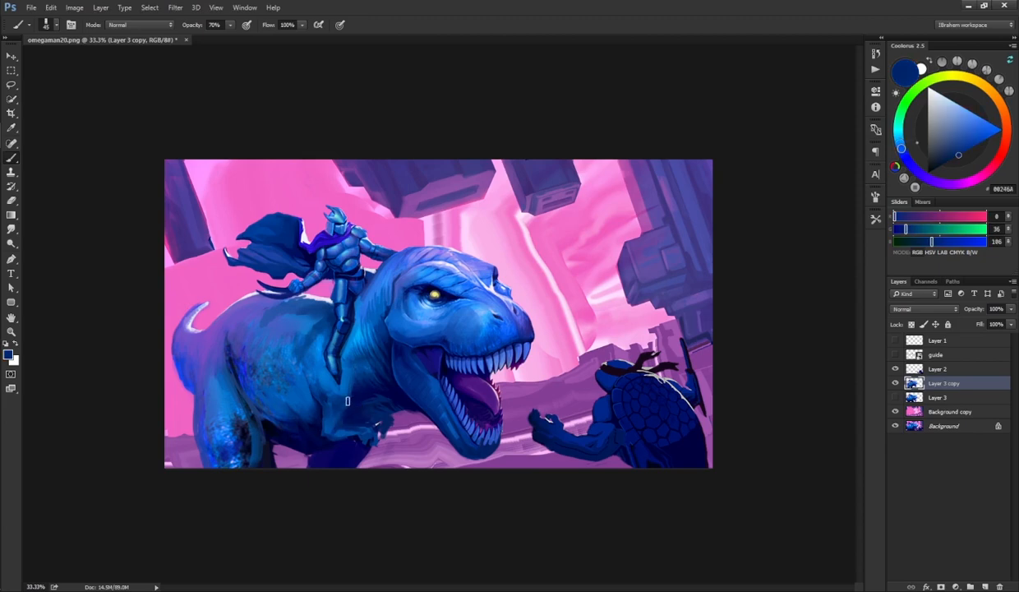
left_click(338, 382, "alt")
left_click(331, 394, "alt")
left_click(337, 378, "alt")
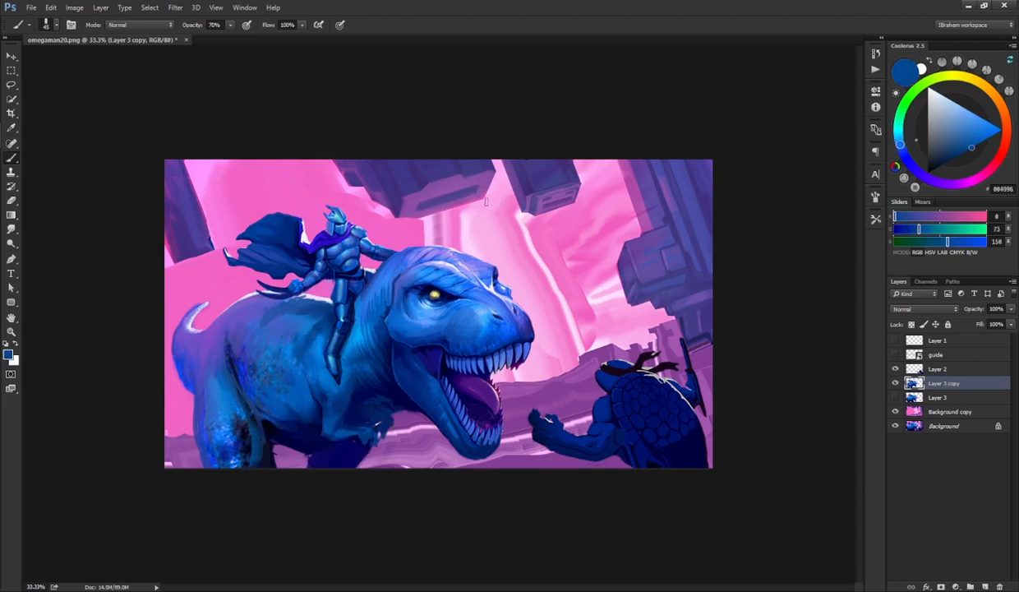
Step: Paint light blue highlights on the dinosaur's neck behind the head and on its thigh
left_click(388, 268, "alt")
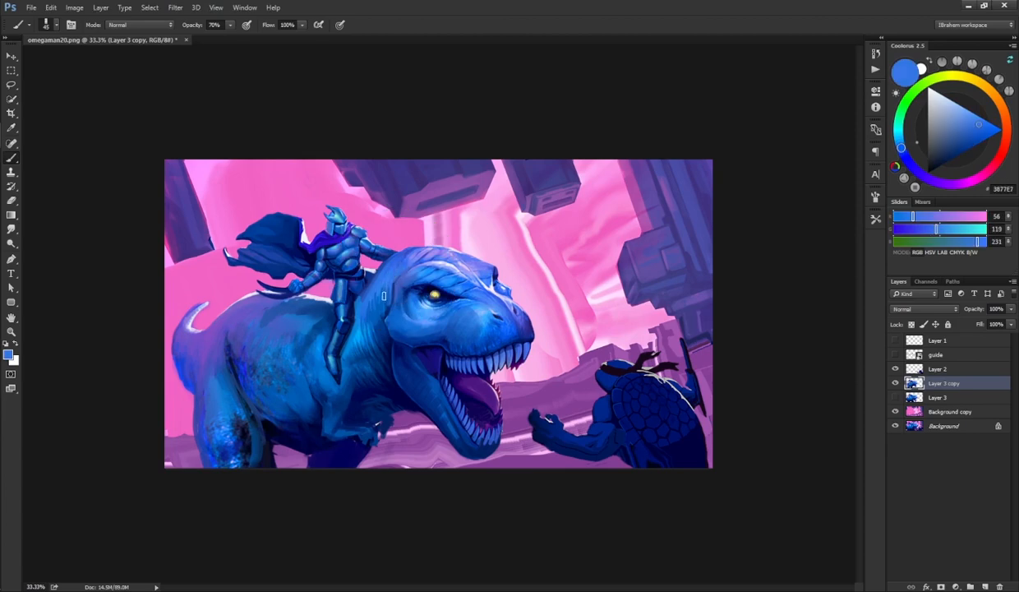
left_click(385, 305, "alt")
left_click(372, 296, "alt")
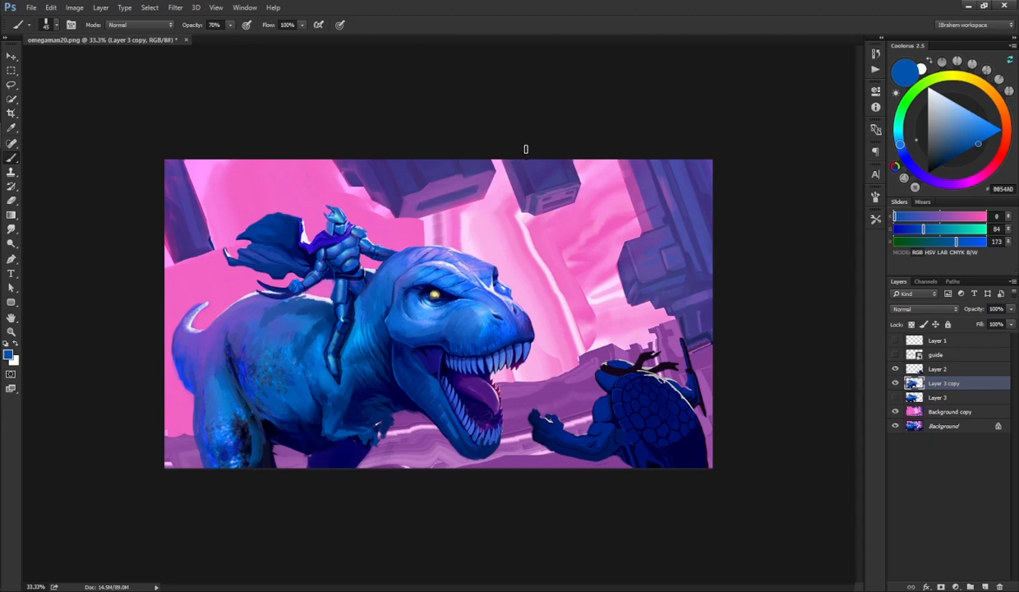
left_click(462, 326, "alt")
left_click(456, 317, "alt")
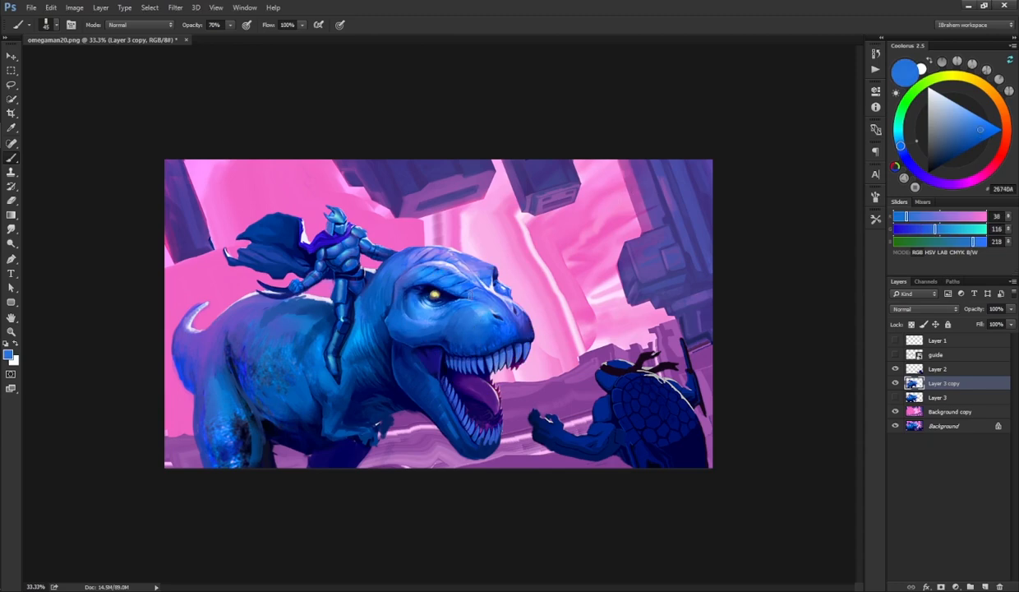
left_click(213, 405, "alt")
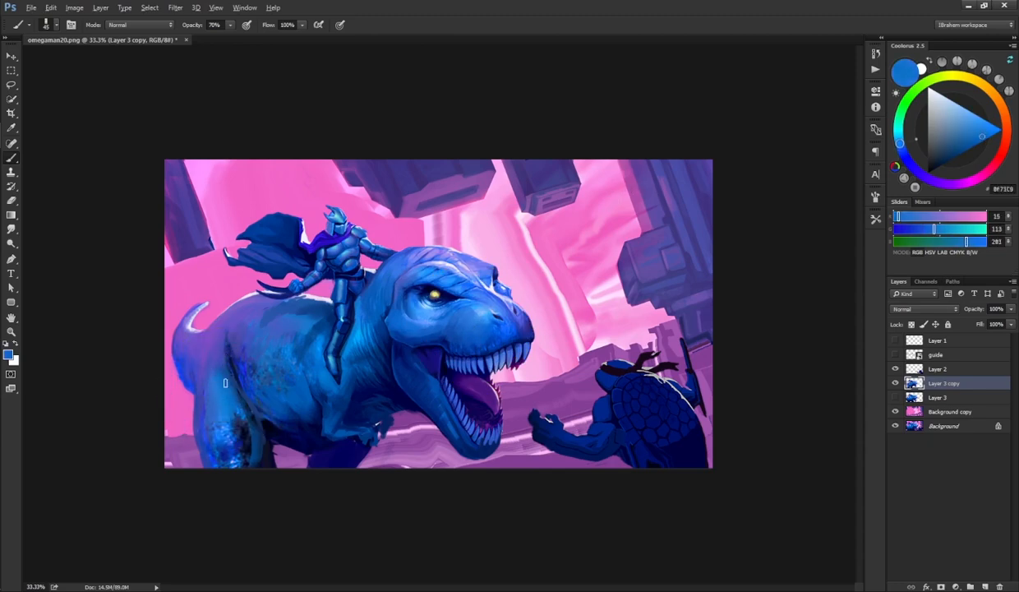
left_click(240, 410, "alt")
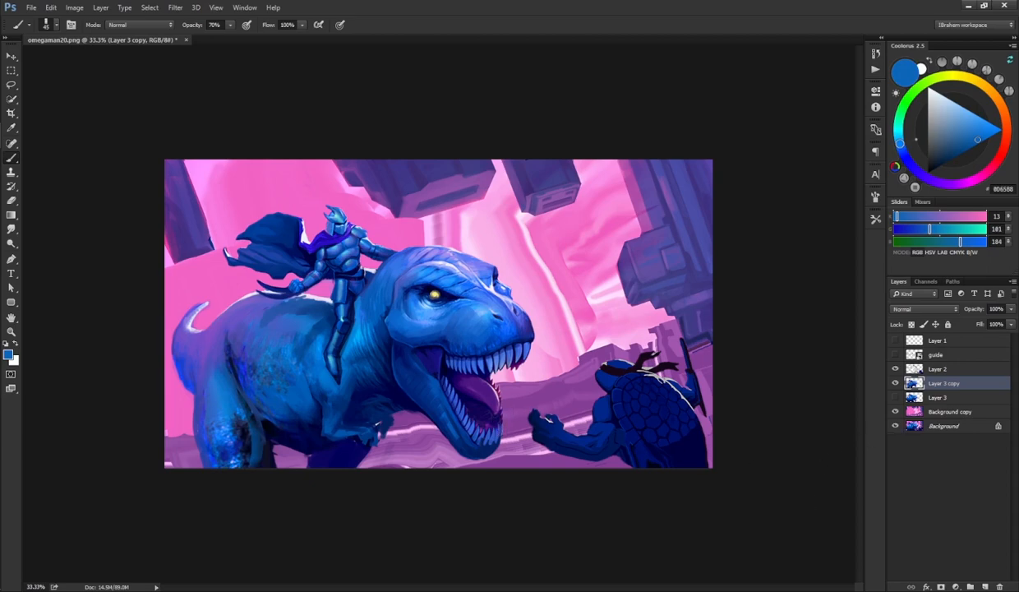
Step: Select Layer 2, sample a purple-blue from the background, and duplicate the layer
left_click(914, 369)
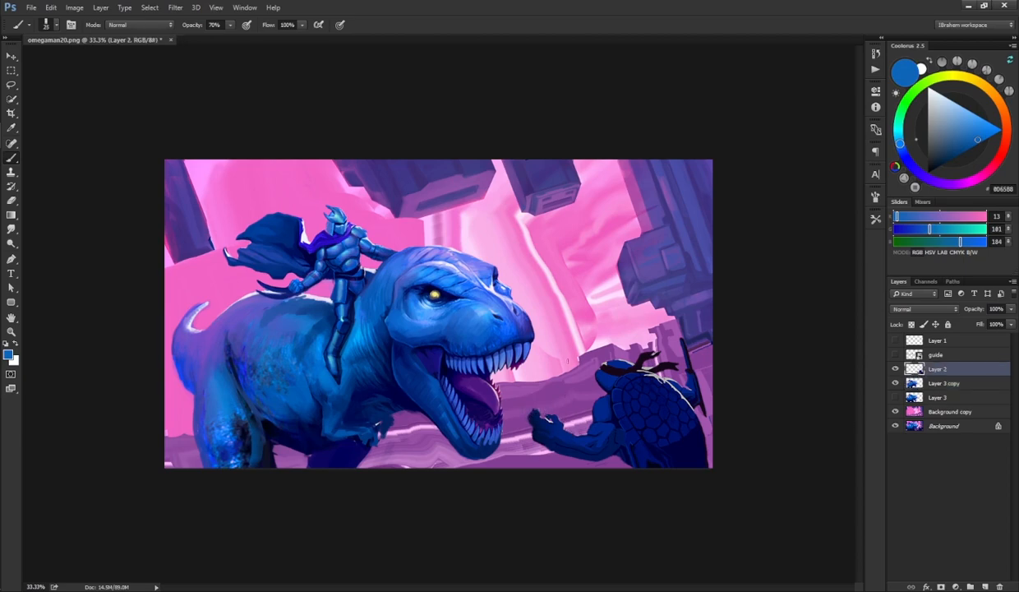
left_click(681, 238, "alt")
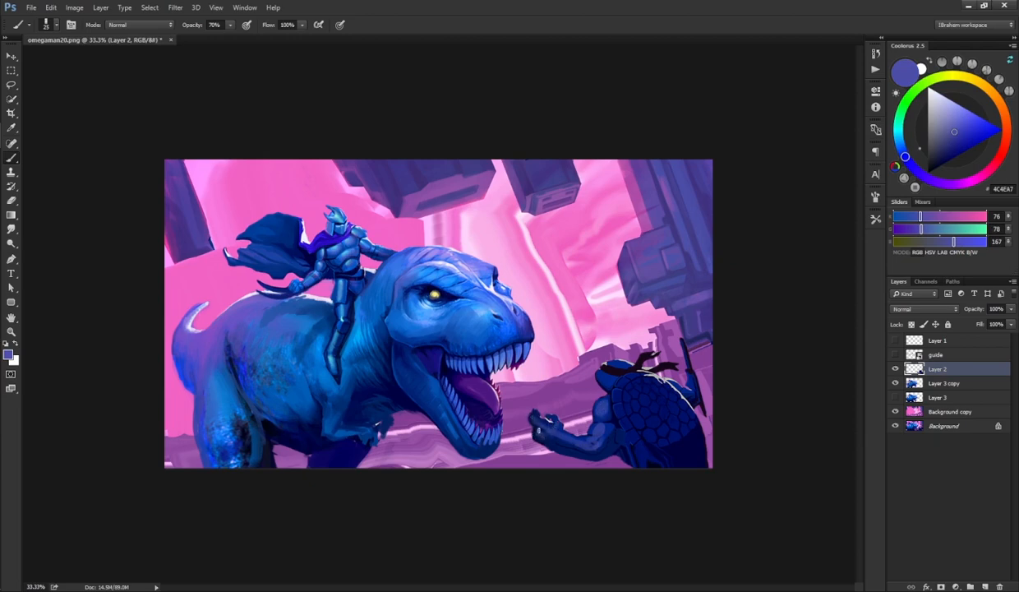
key("r")
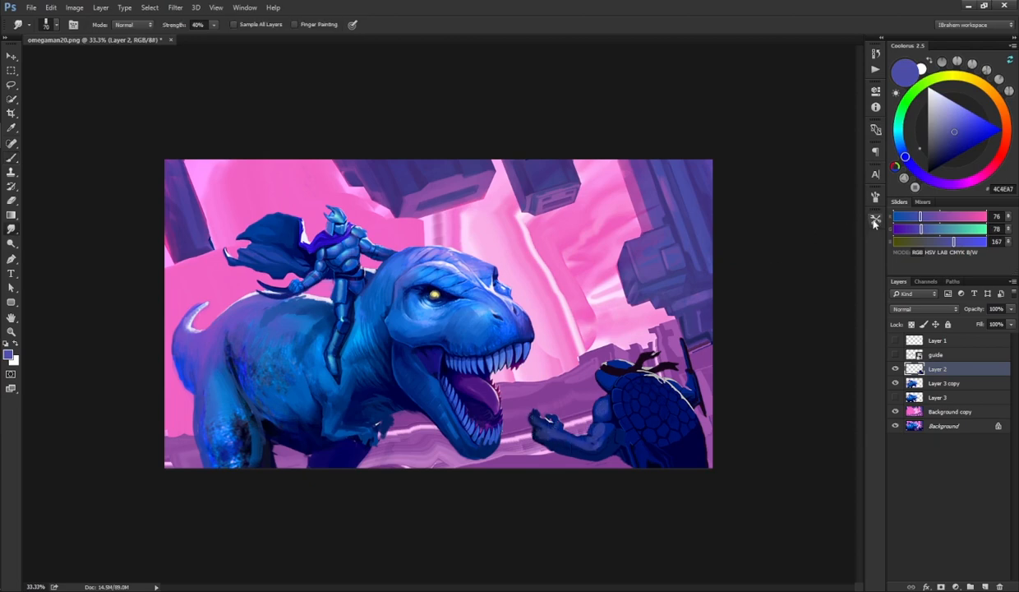
left_click(875, 222)
left_click(794, 223)
left_click(875, 221)
key("b")
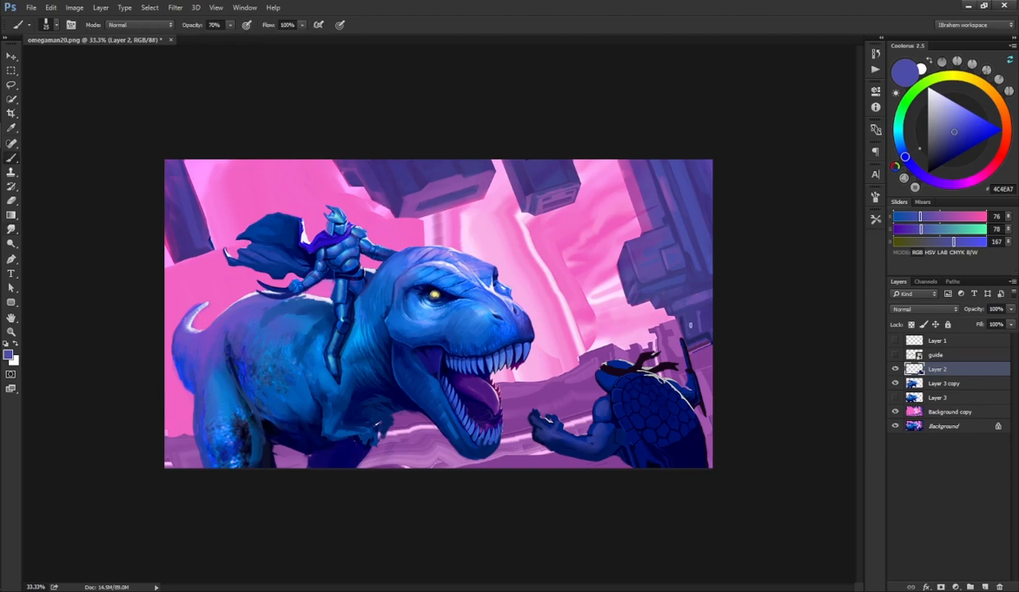
key("ctrl+j")
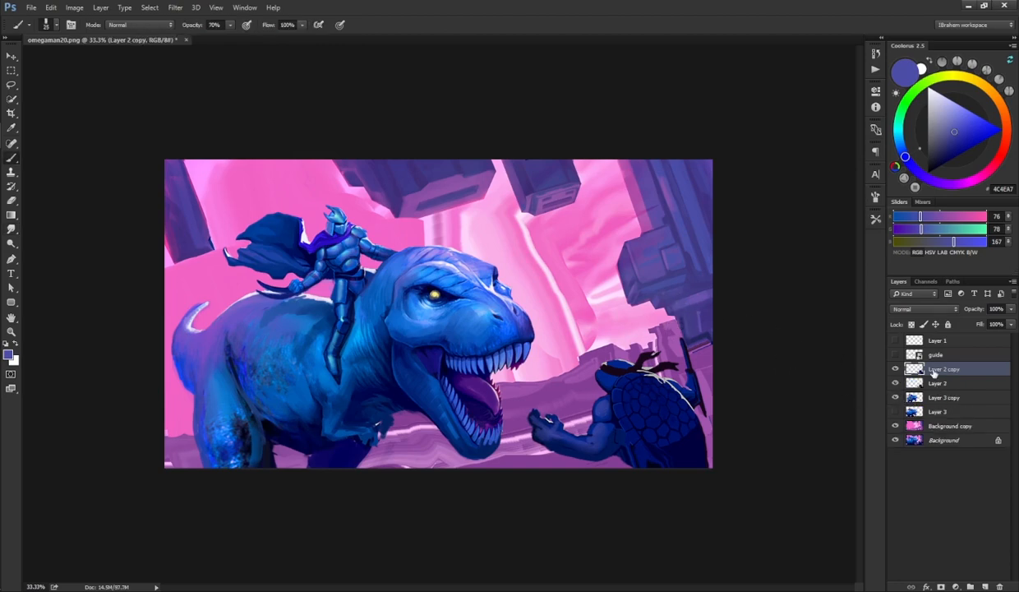
Step: Sample blues and paint shading over the turtle fighter's shell and shoulder
left_click(600, 385, "alt")
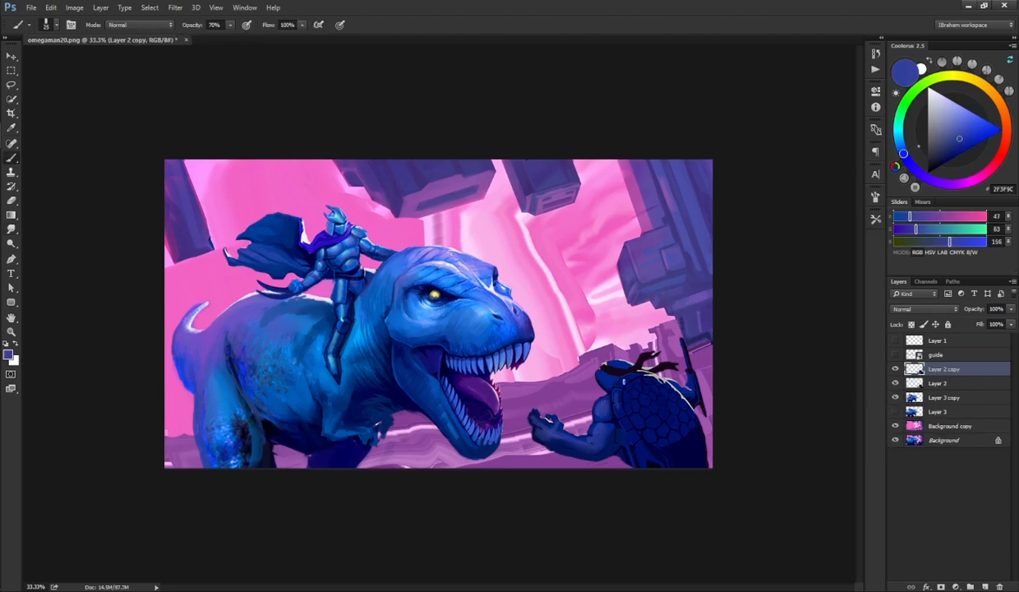
mouse_move(632, 392)
left_mouse_down()
mouse_move(650, 402)
mouse_move(630, 401)
mouse_move(626, 384)
mouse_move(641, 388)
left_mouse_up()
key("r")
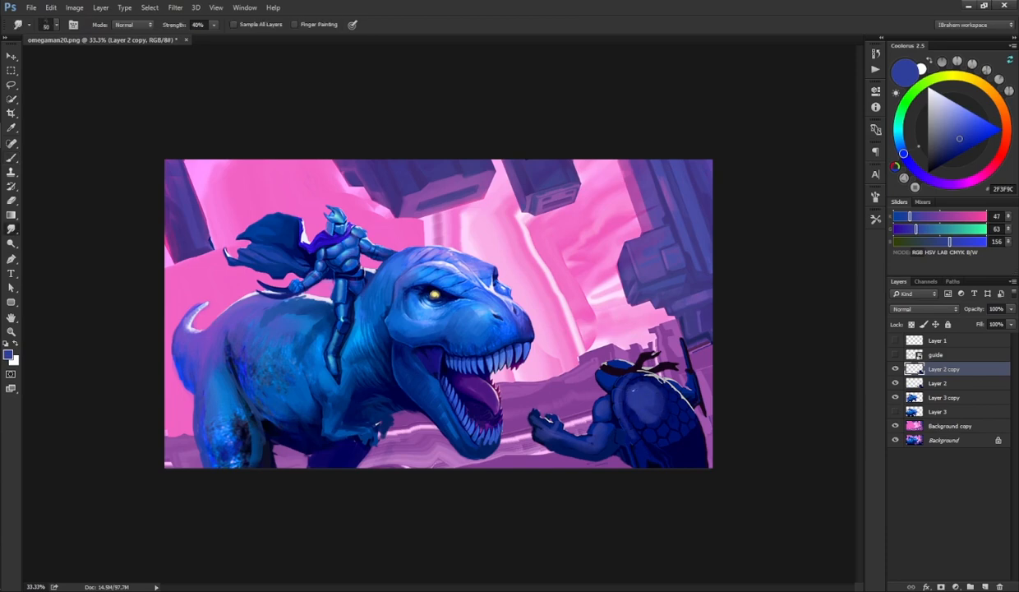
key("b")
left_click(613, 394, "alt")
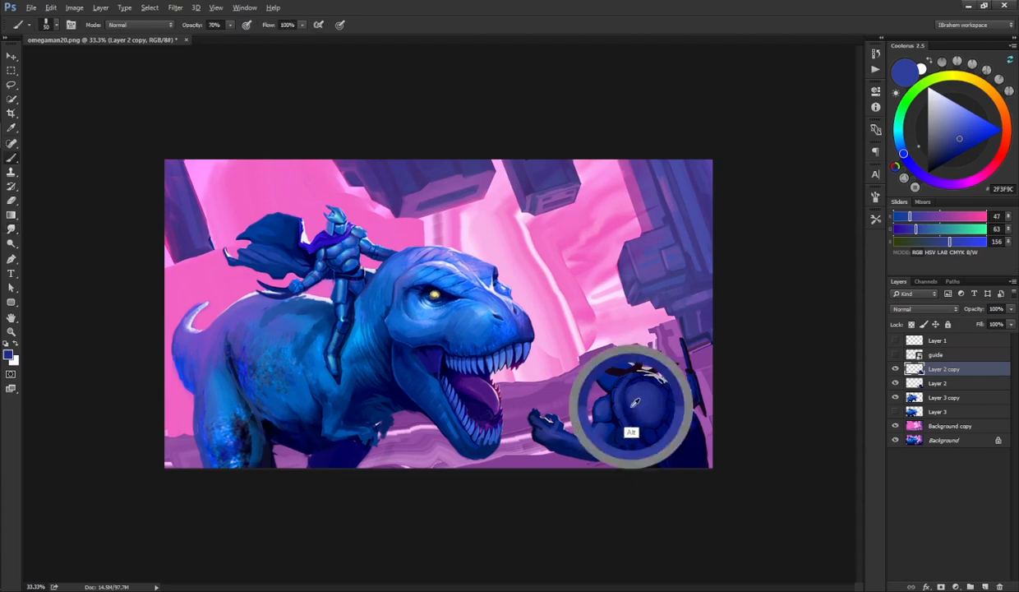
left_click_drag(658, 416, 670, 393)
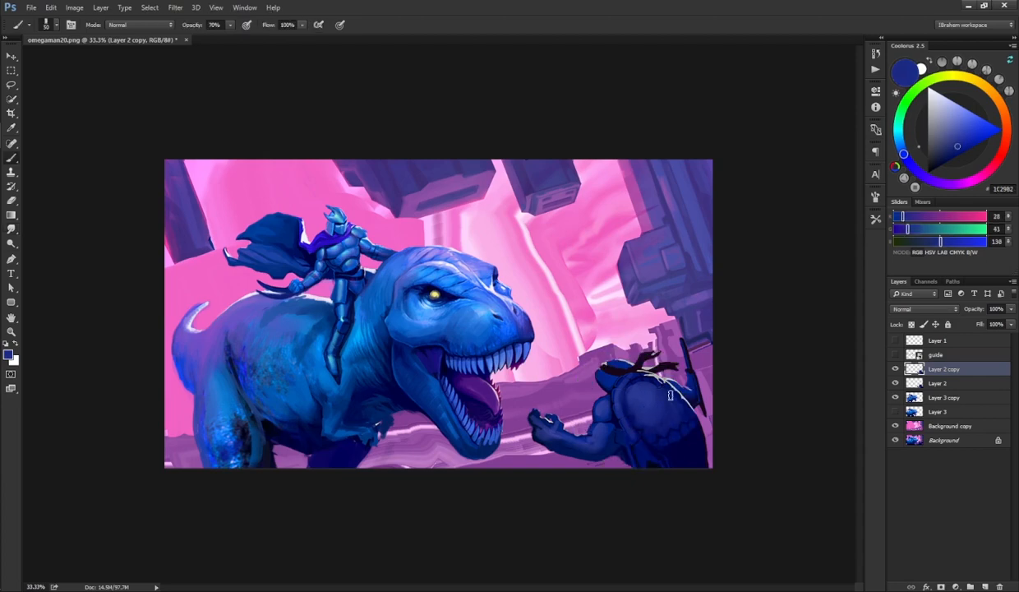
left_click(641, 392, "alt")
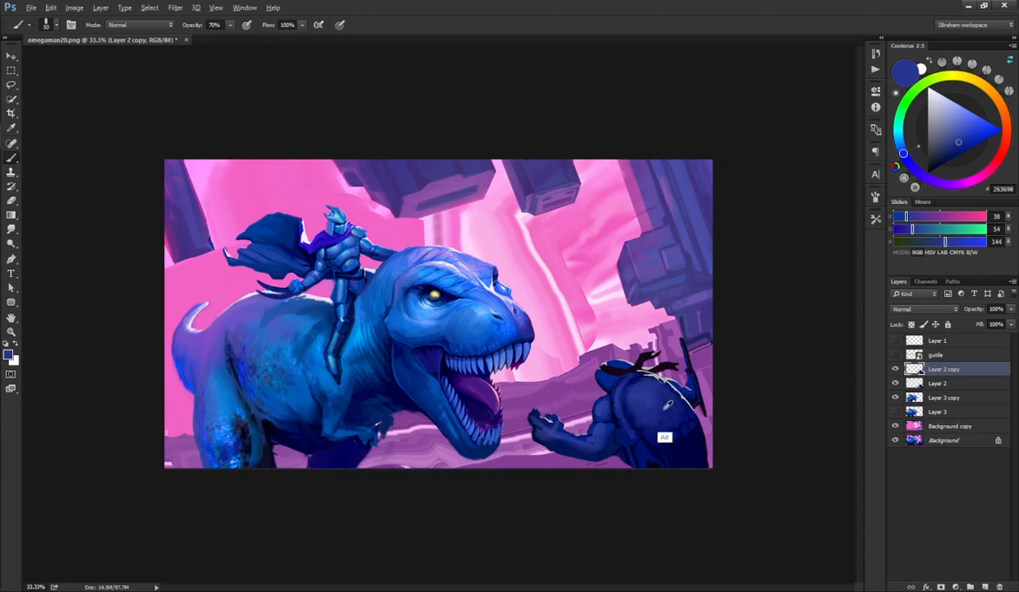
Step: Keep sampling dark blues and painting shading on the turtle fighter's arm and lower body
left_click(647, 425, "alt")
left_click(660, 453, "alt")
left_click_drag(664, 445, 680, 451)
left_click(679, 460, "alt")
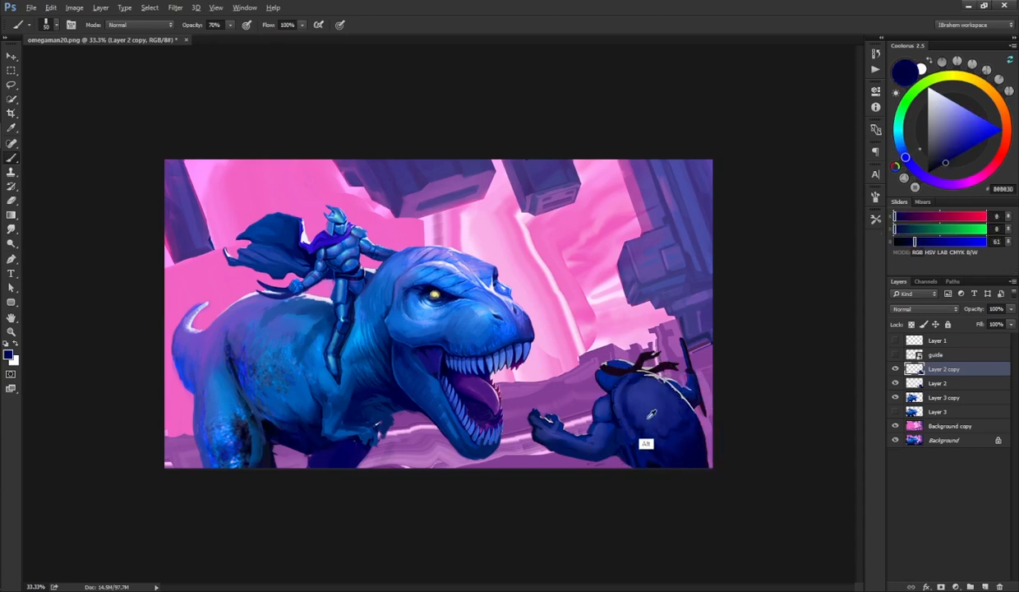
left_click(624, 428, "alt")
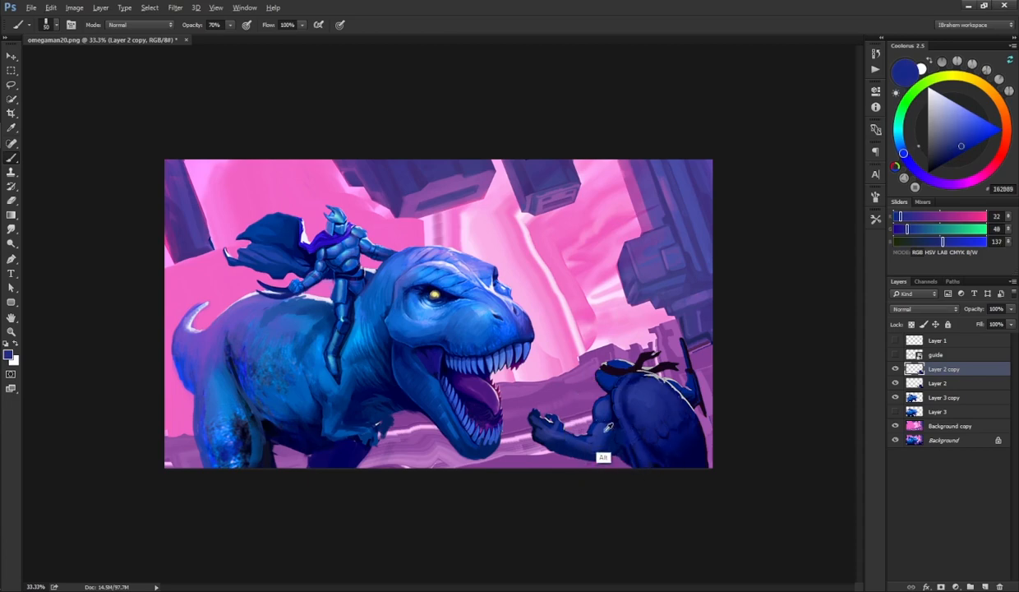
left_click(593, 427, "alt")
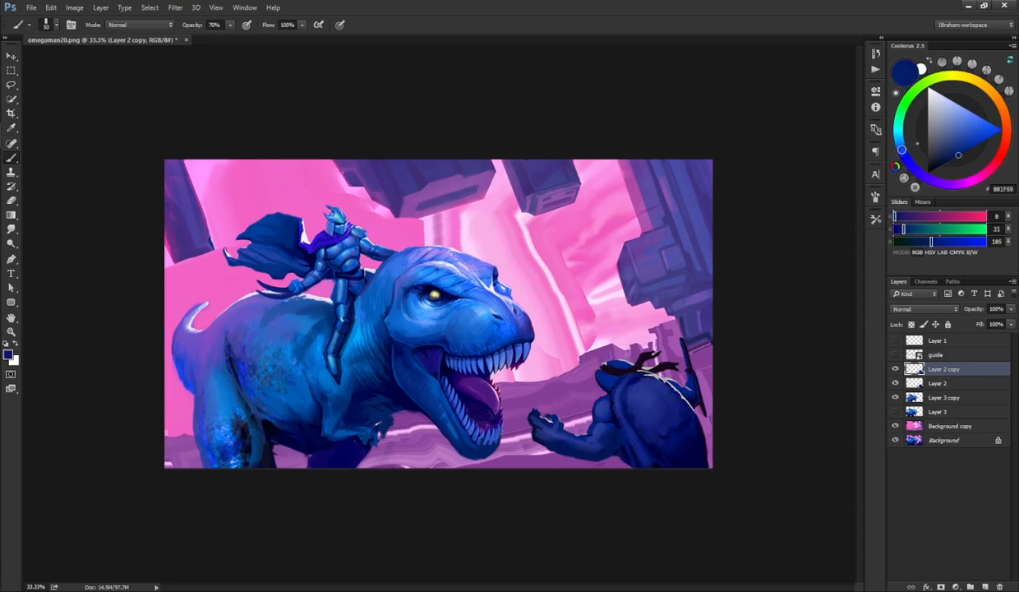
left_click(599, 446, "alt")
left_click(610, 448, "alt")
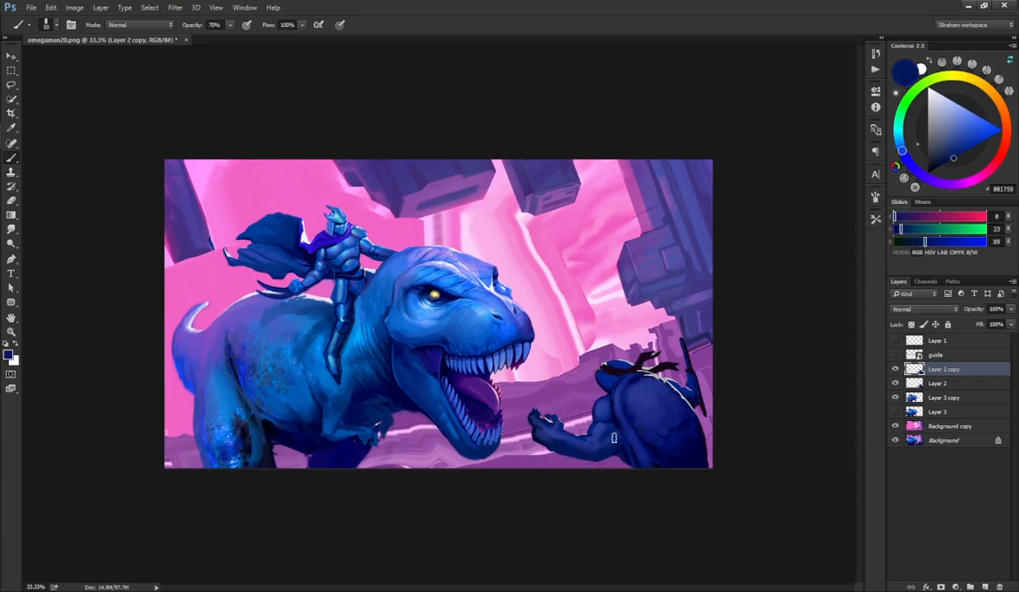
left_click(623, 381, "alt")
key("r")
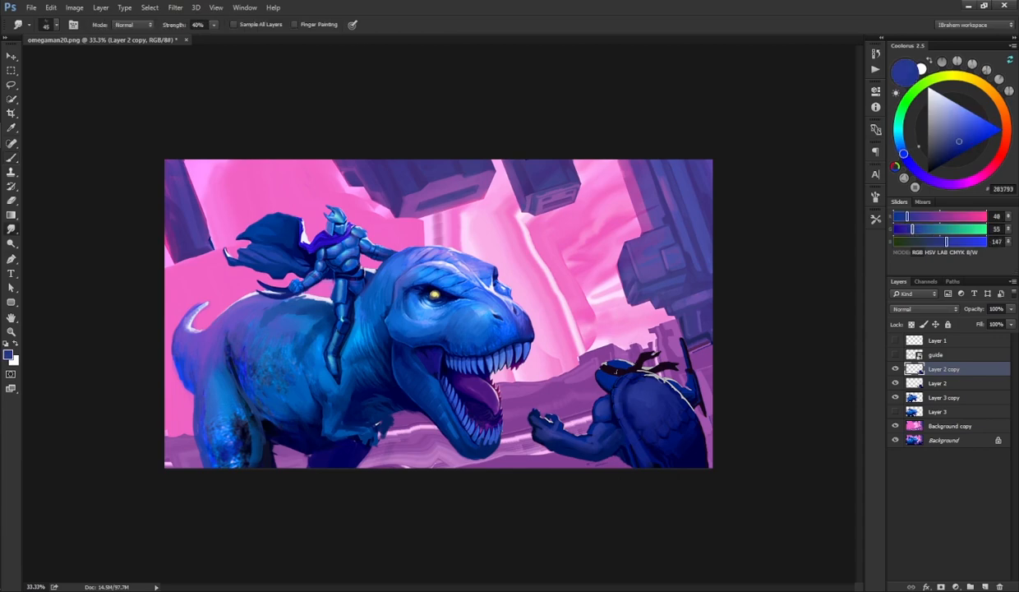
key("b")
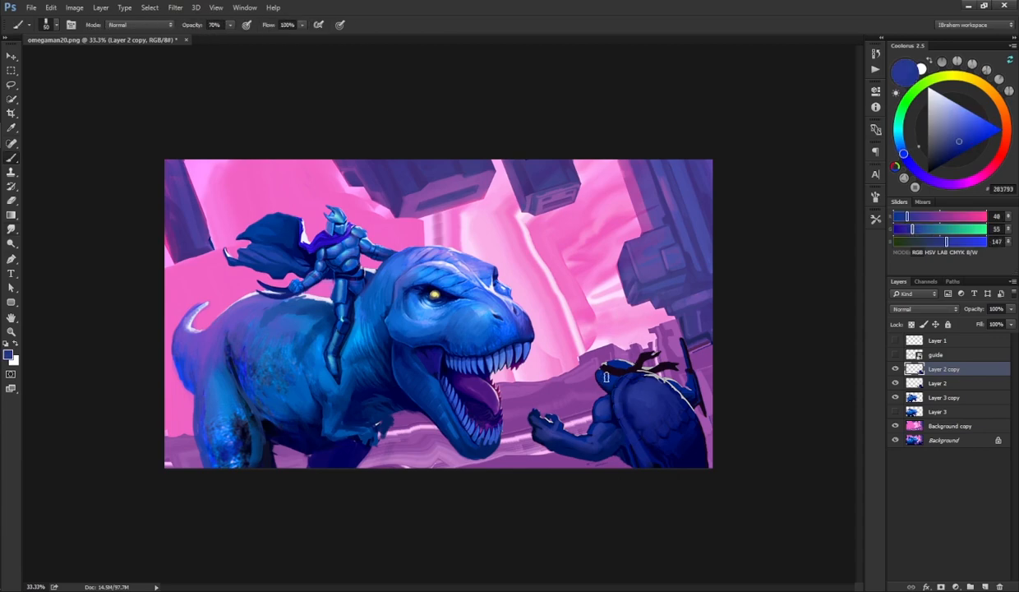
key("ctrl+plus")
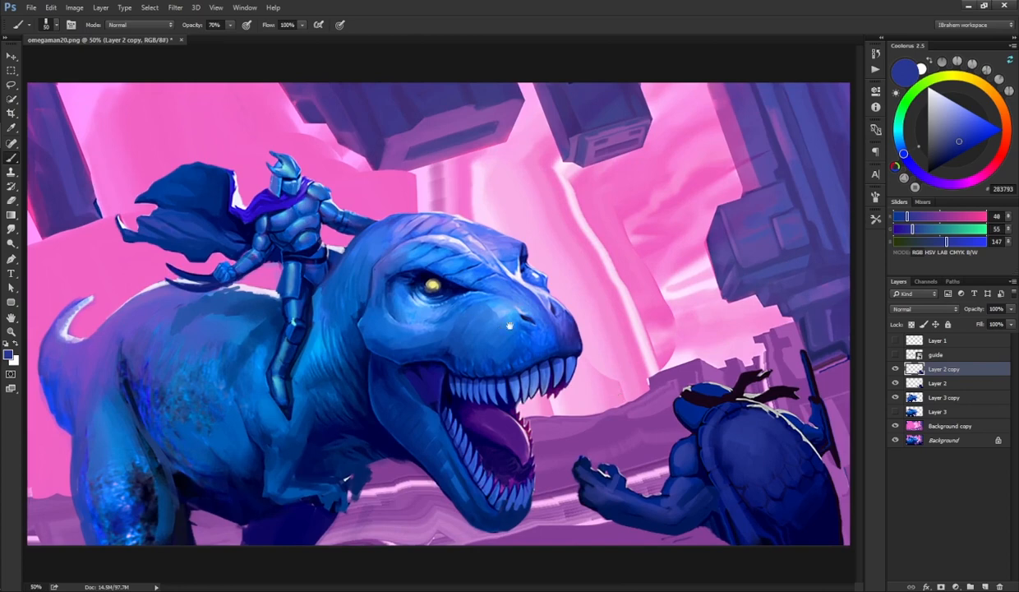
Step: Sample blues and paint shading over the turtle fighter's head and upper shell
left_click(692, 407, "alt")
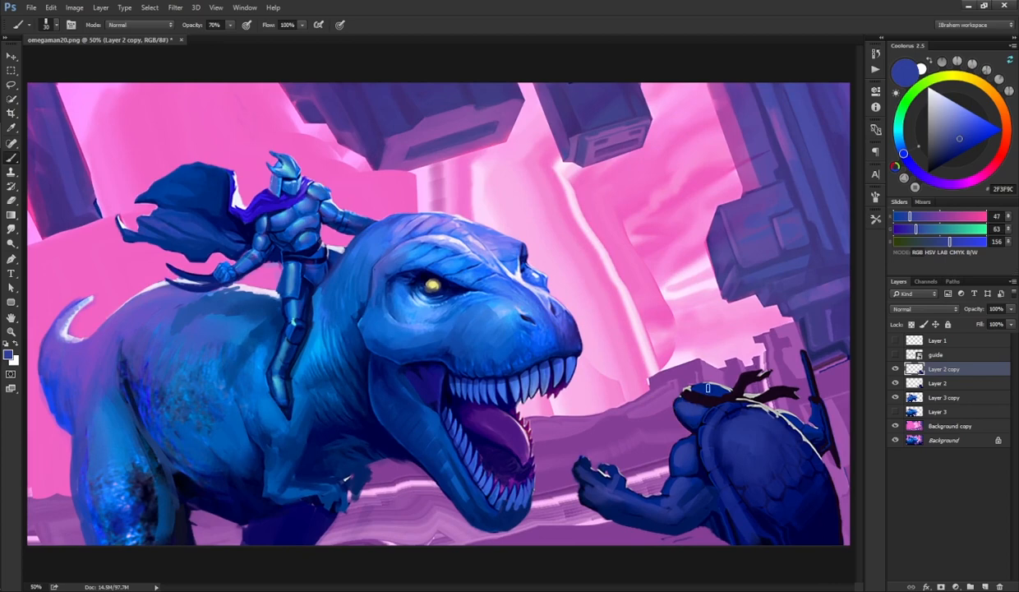
left_click(718, 418, "alt")
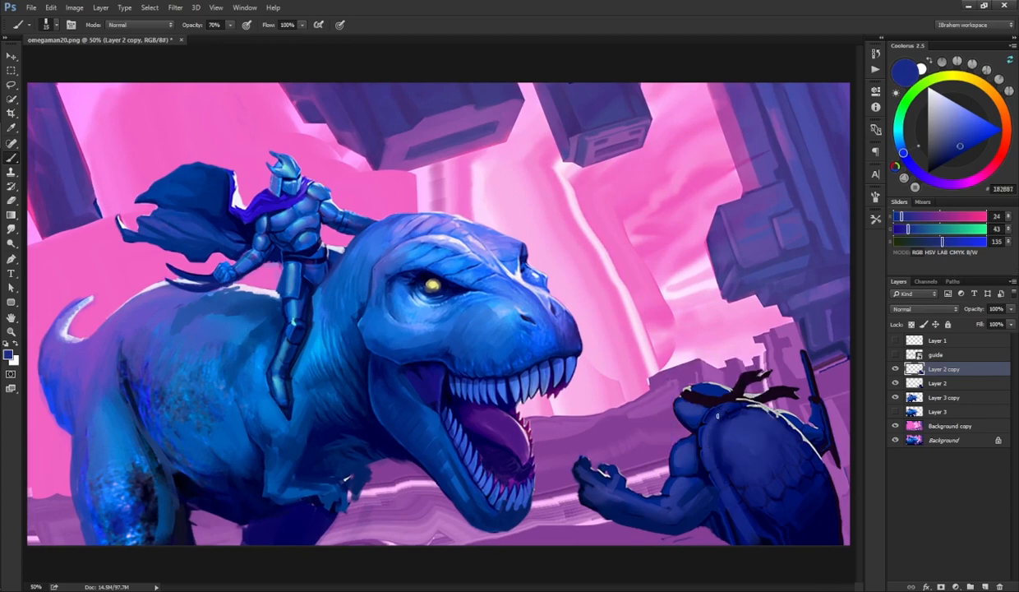
left_click(709, 444, "alt")
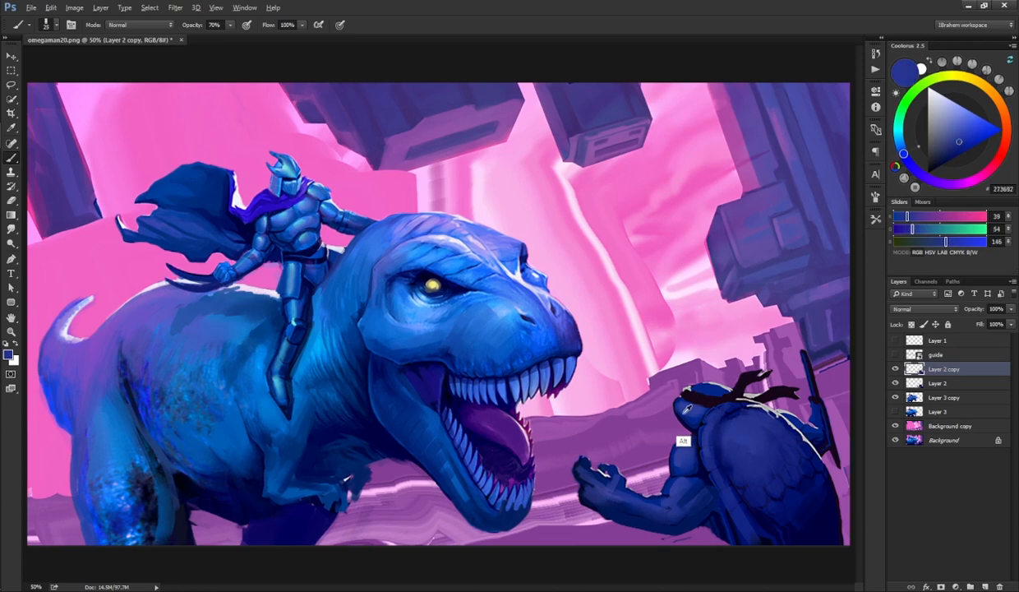
left_click(659, 404, "alt")
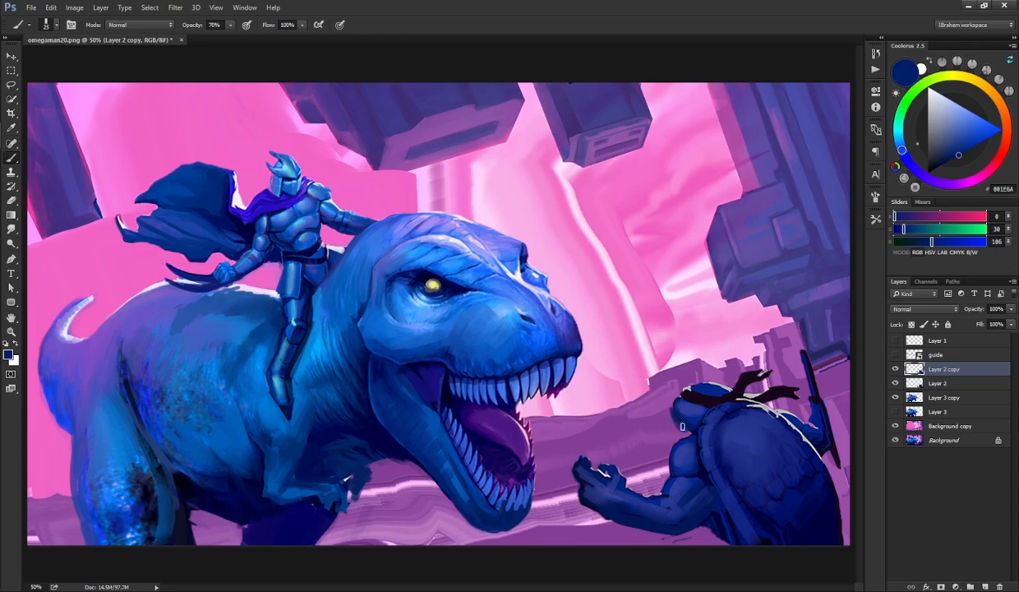
key("e")
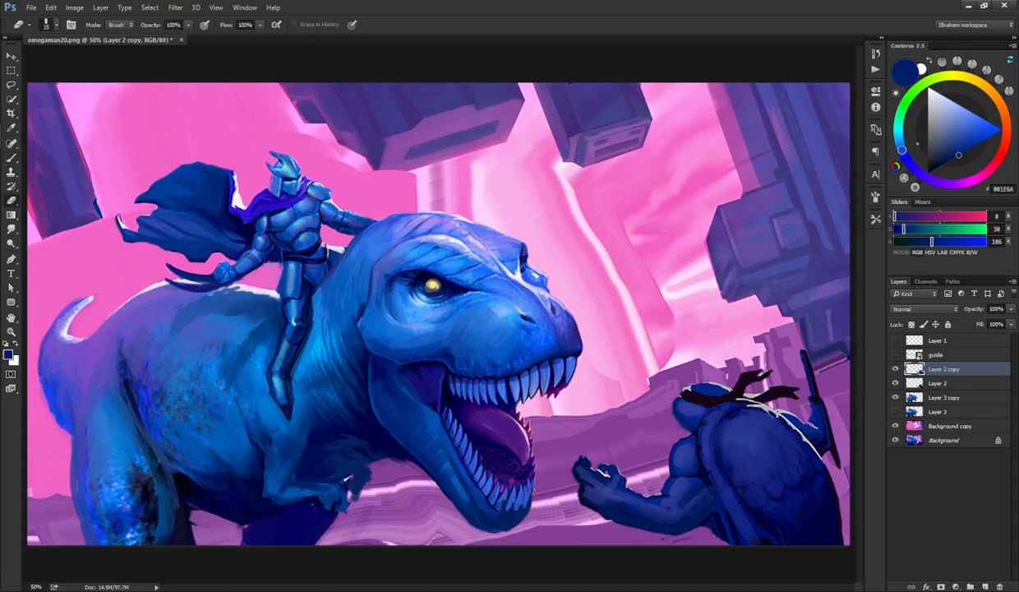
key("b")
Step: Sample a dark purple and paint a dark belt band across the turtle fighter's lower body
left_click(734, 362, "alt")
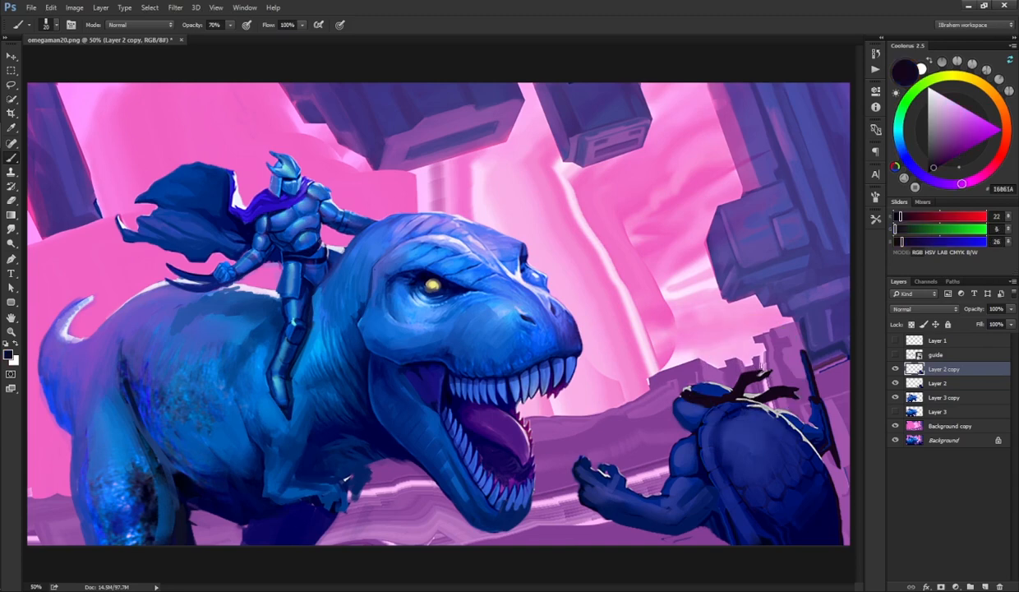
left_click(754, 376, "alt")
left_click(941, 151)
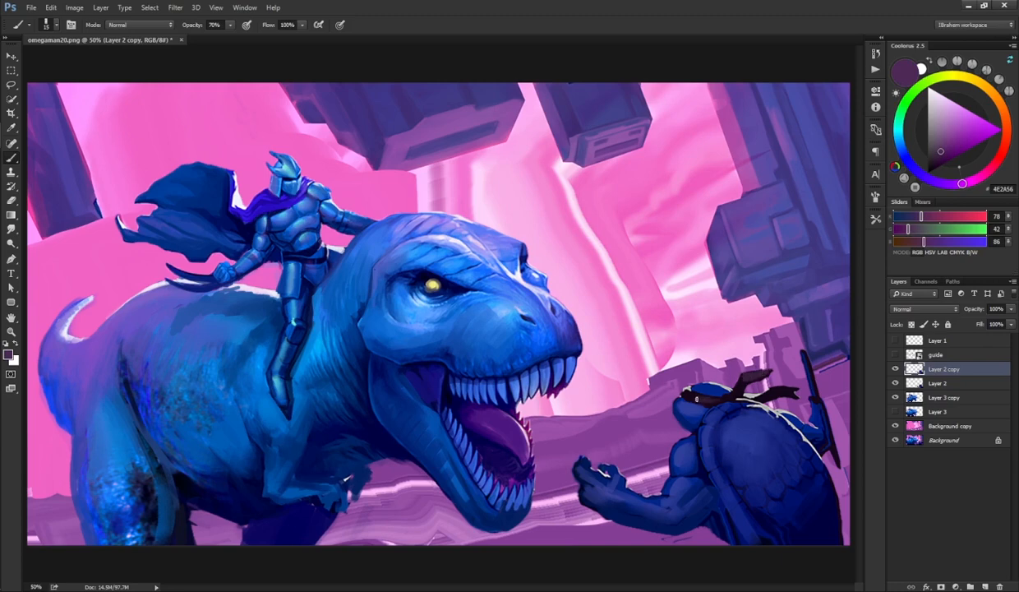
left_click(704, 479, "alt")
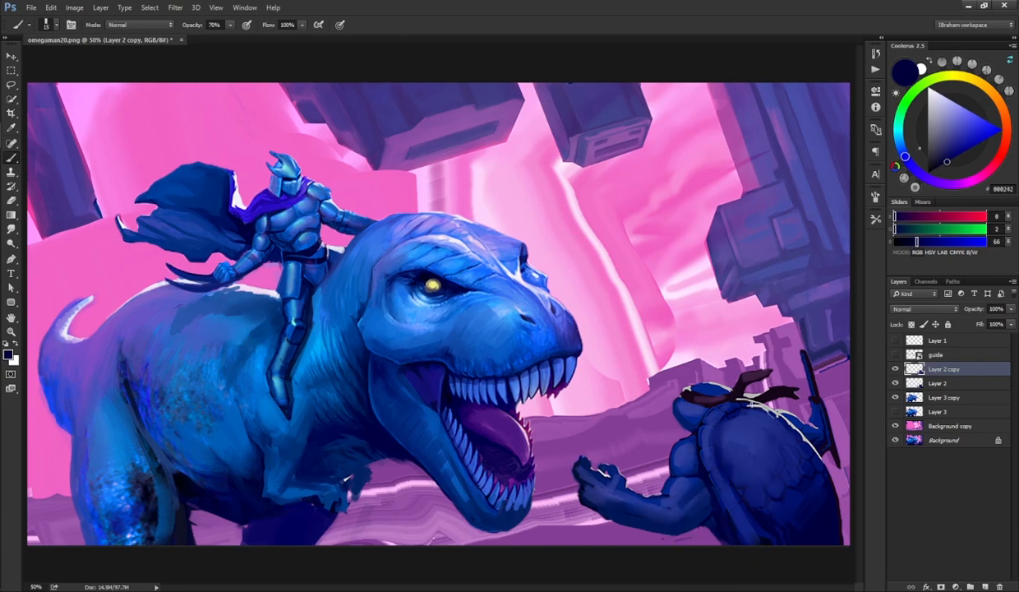
left_click(721, 387, "alt")
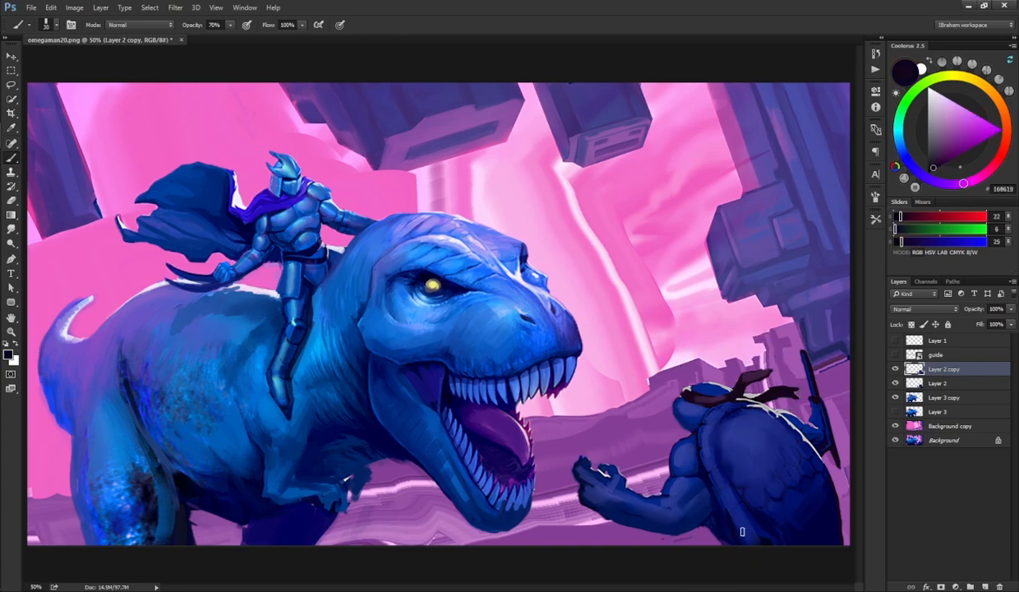
left_click_drag(820, 505, 736, 538)
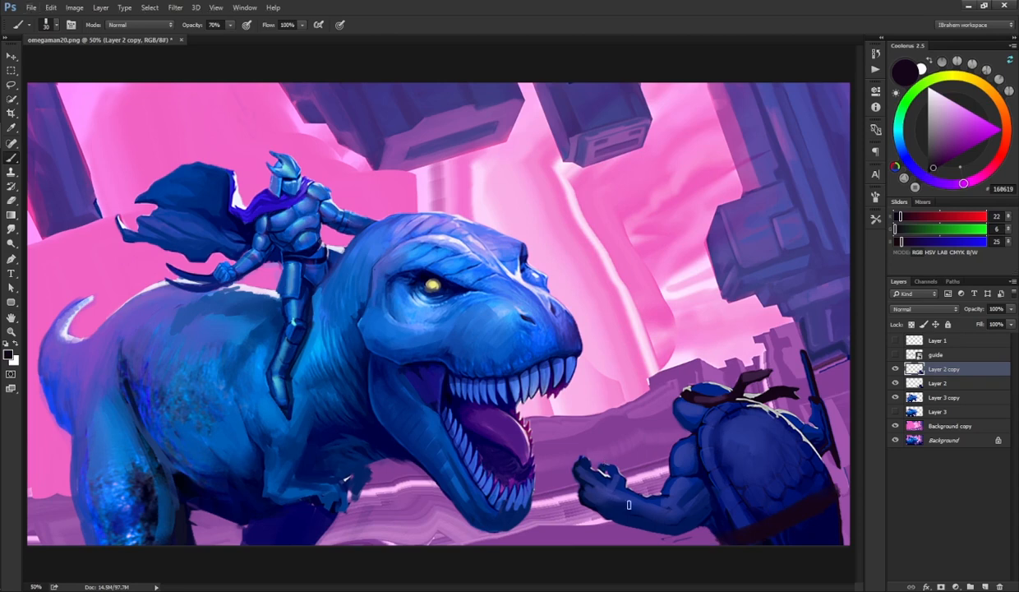
key("e")
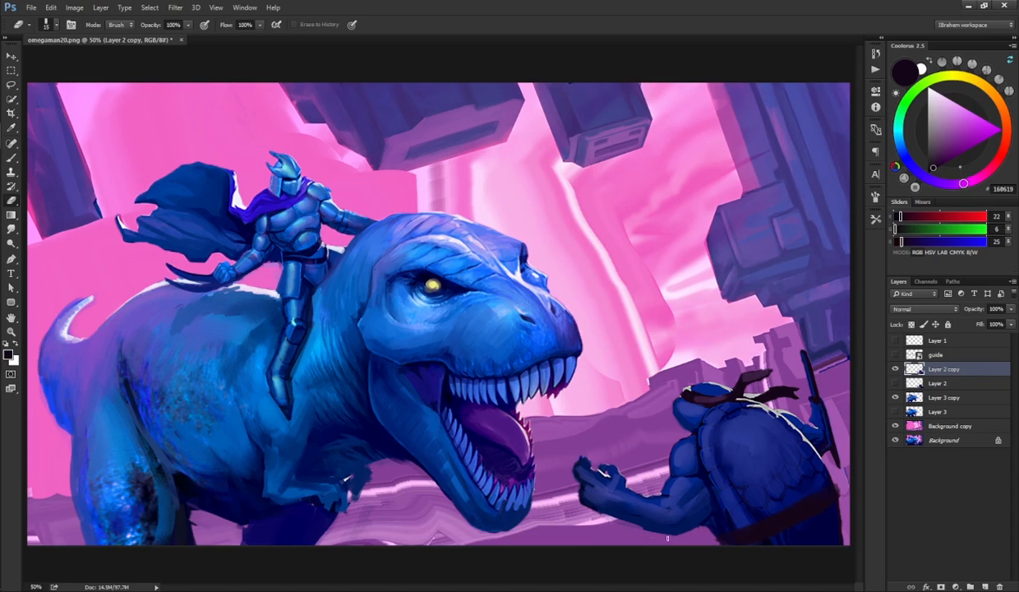
key("b")
Step: Set the brush to 90% opacity, sample a dark blue and paint shading along the turtle fighter's forearm
key("F5")
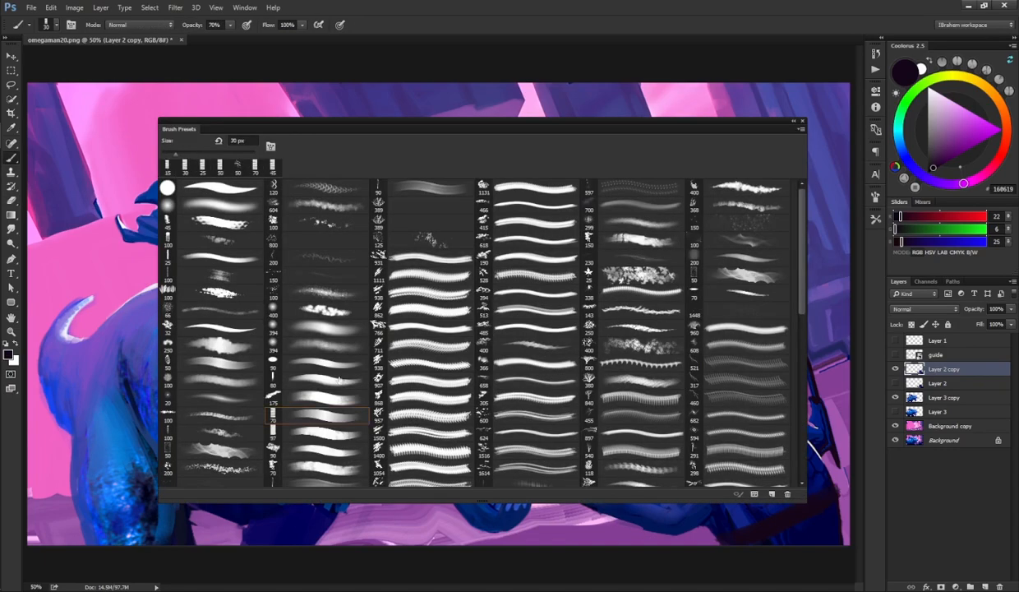
key("F5")
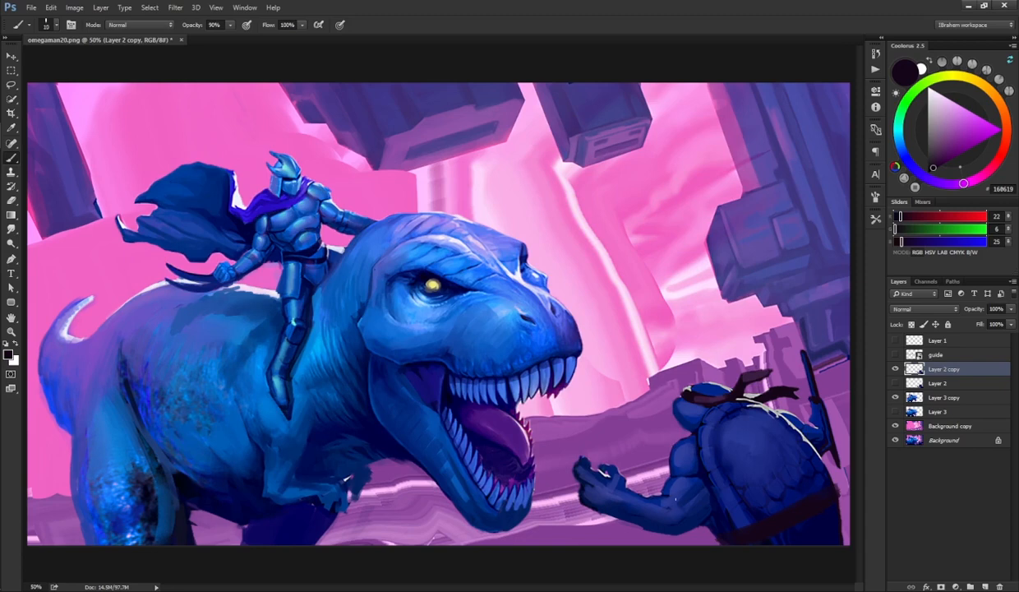
left_click(567, 494, "alt")
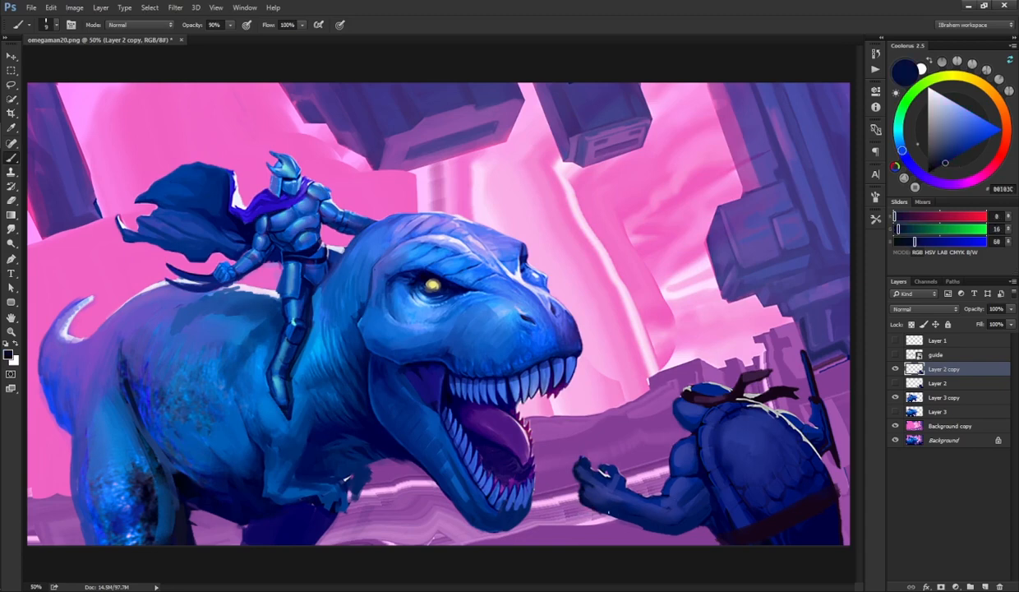
mouse_move(593, 501)
left_mouse_down()
mouse_move(663, 544)
mouse_move(627, 520)
mouse_move(680, 533)
mouse_move(628, 494)
mouse_move(668, 499)
left_mouse_up()
key("e")
key("b")
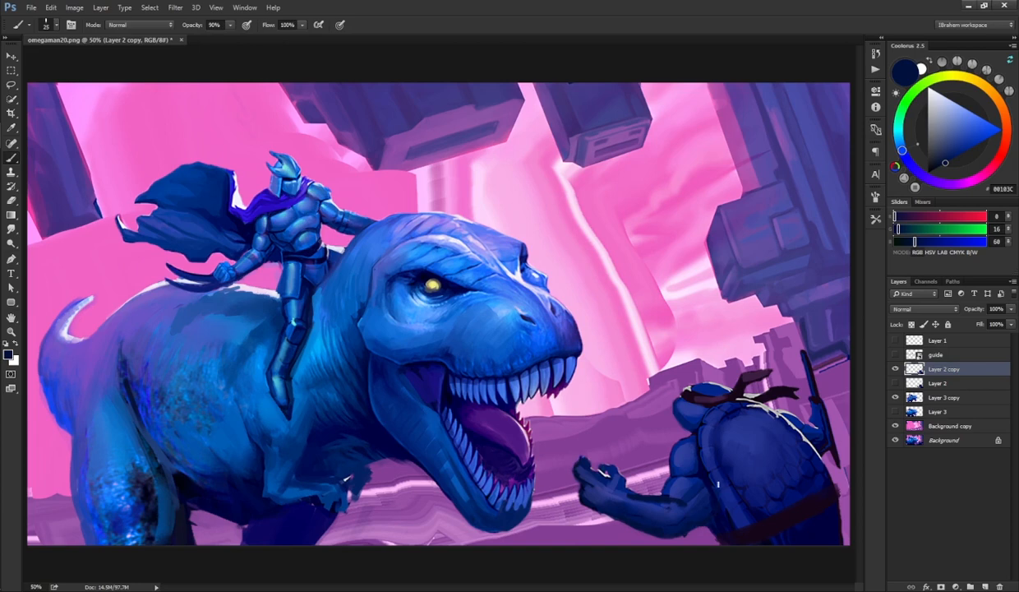
mouse_move(665, 495)
left_mouse_down()
mouse_move(682, 475)
mouse_move(678, 443)
mouse_move(672, 459)
mouse_move(701, 437)
mouse_move(704, 467)
mouse_move(691, 445)
mouse_move(691, 485)
mouse_move(679, 459)
mouse_move(673, 429)
left_mouse_up()
Step: Paint a small dark stroke on the turtle fighter's sword beside its shell
key("e")
key("r")
key("b")
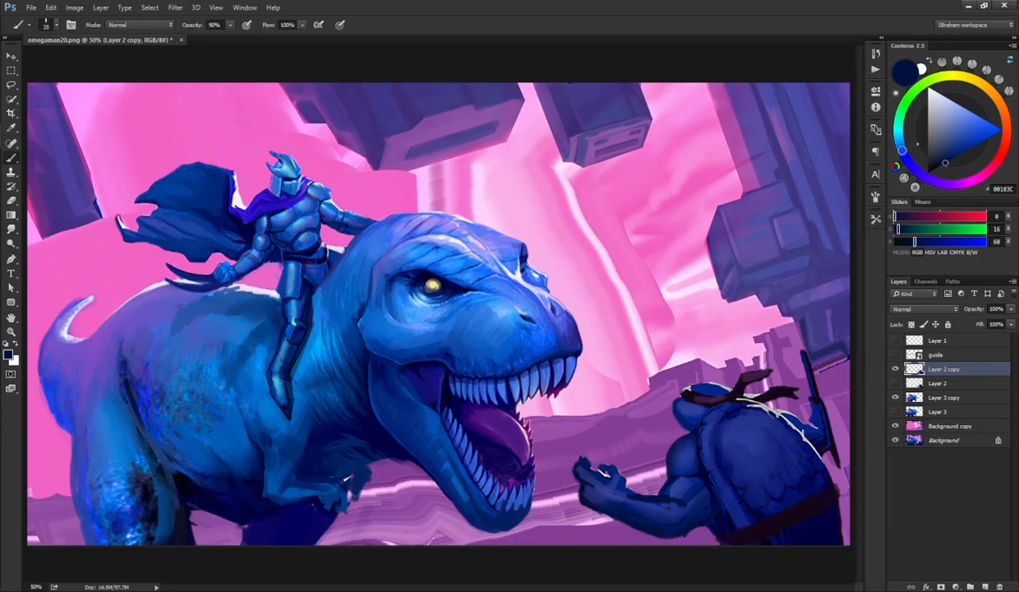
left_click_drag(822, 400, 824, 414)
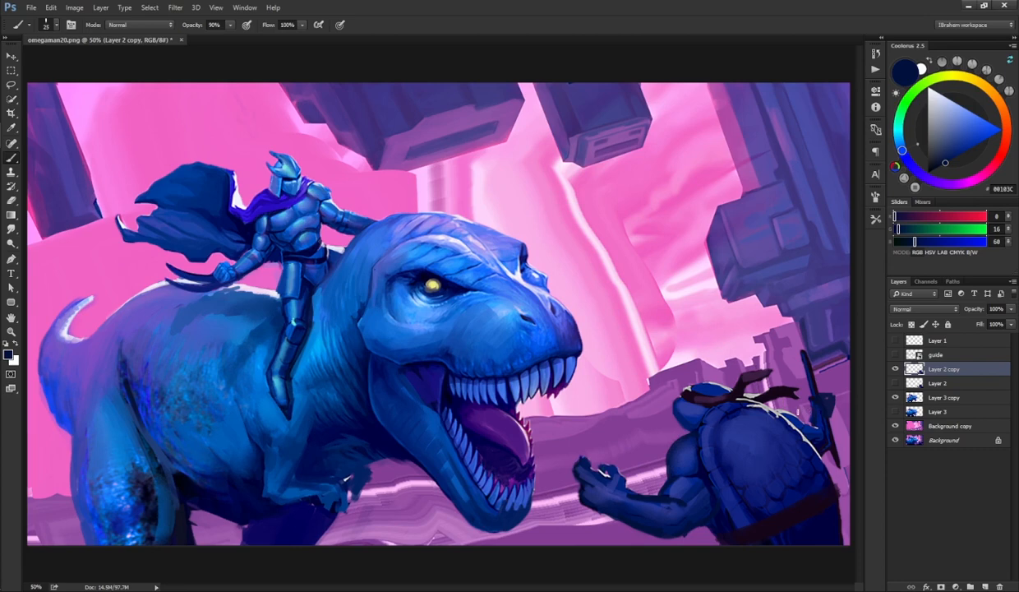
Step: Erase the old sword standing upright behind the turtle fighter's shell
key("e")
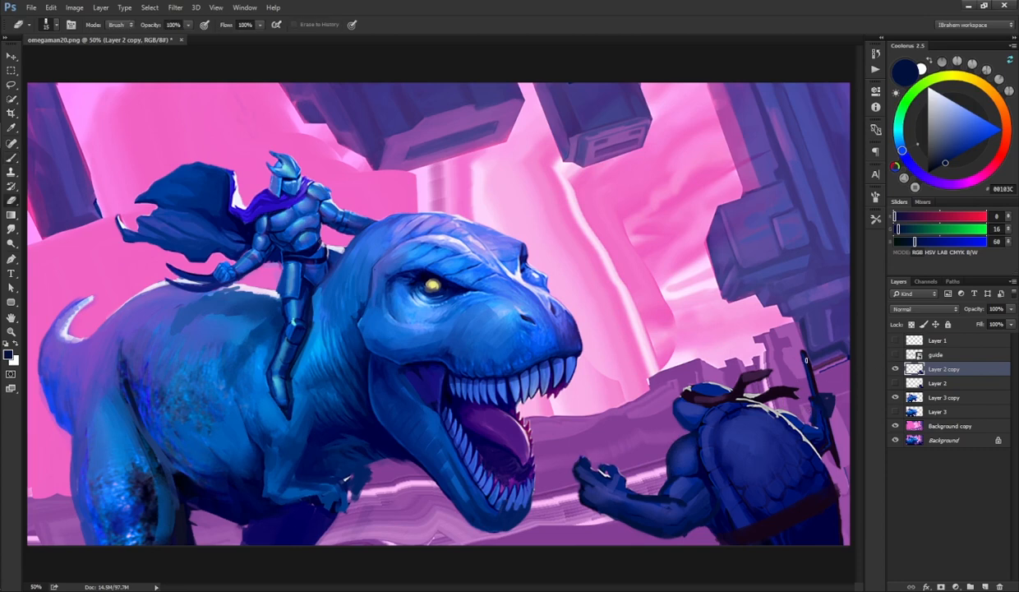
mouse_move(781, 342)
left_mouse_down()
mouse_move(799, 415)
mouse_move(842, 441)
mouse_move(818, 450)
mouse_move(784, 407)
mouse_move(755, 397)
mouse_move(789, 433)
left_mouse_up()
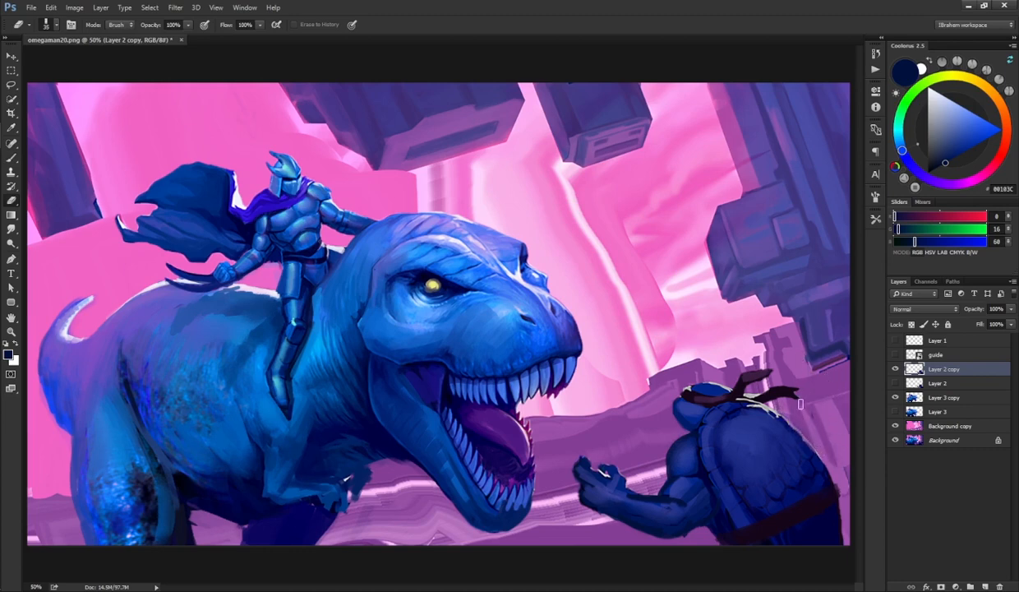
left_click_drag(776, 392, 846, 481)
key("b")
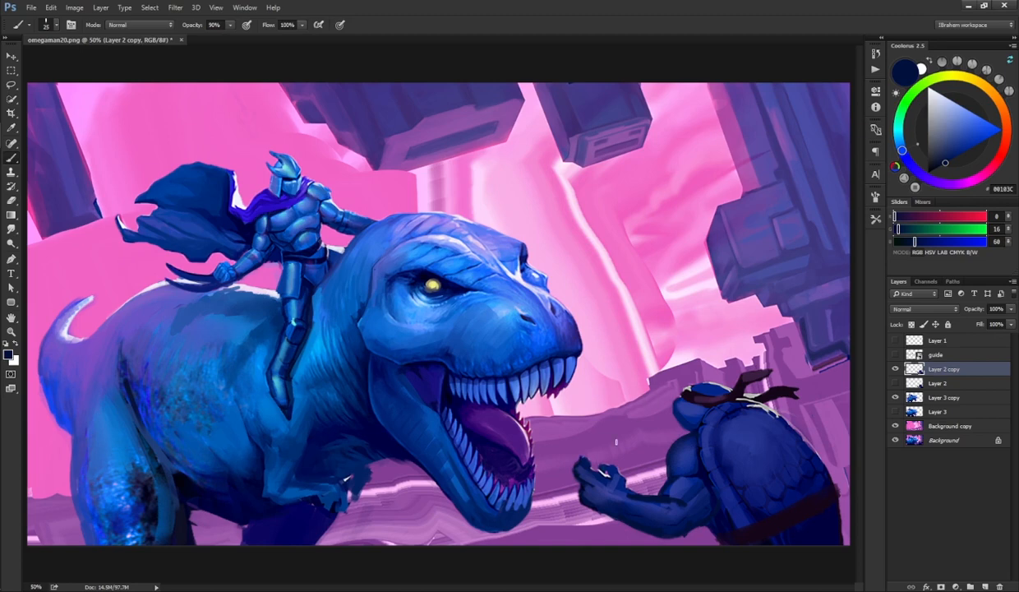
Step: Erase the turtle fighter's outstretched fist and paint a new sword angled diagonally toward the dinosaur
key("e")
mouse_move(582, 459)
left_mouse_down()
mouse_move(613, 439)
mouse_move(593, 481)
mouse_move(601, 493)
mouse_move(621, 478)
left_mouse_up()
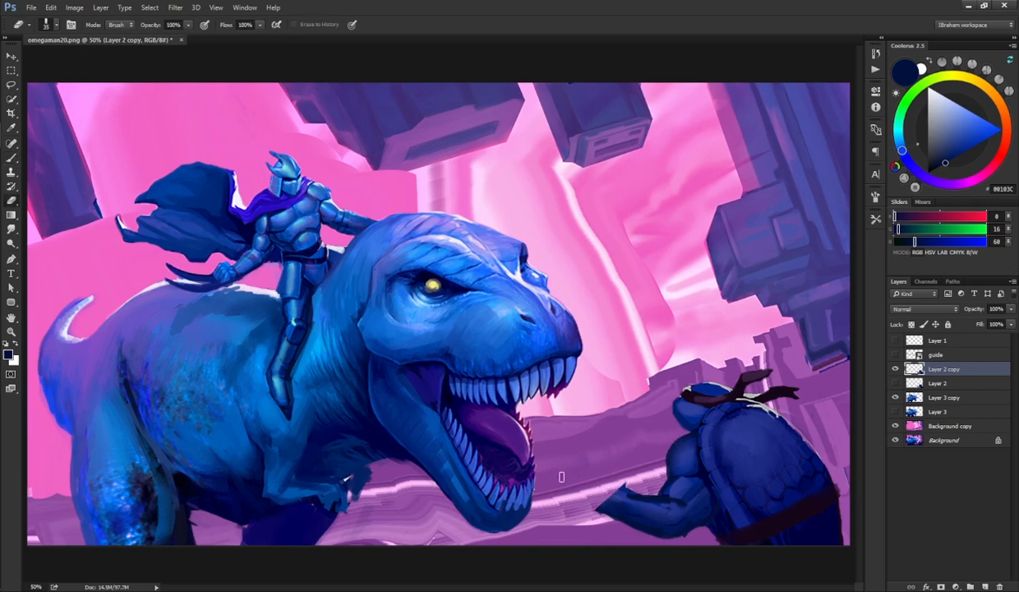
key("b")
mouse_move(575, 520)
left_mouse_down()
mouse_move(662, 431)
mouse_move(563, 536)
mouse_move(670, 424)
mouse_move(670, 419)
left_mouse_up()
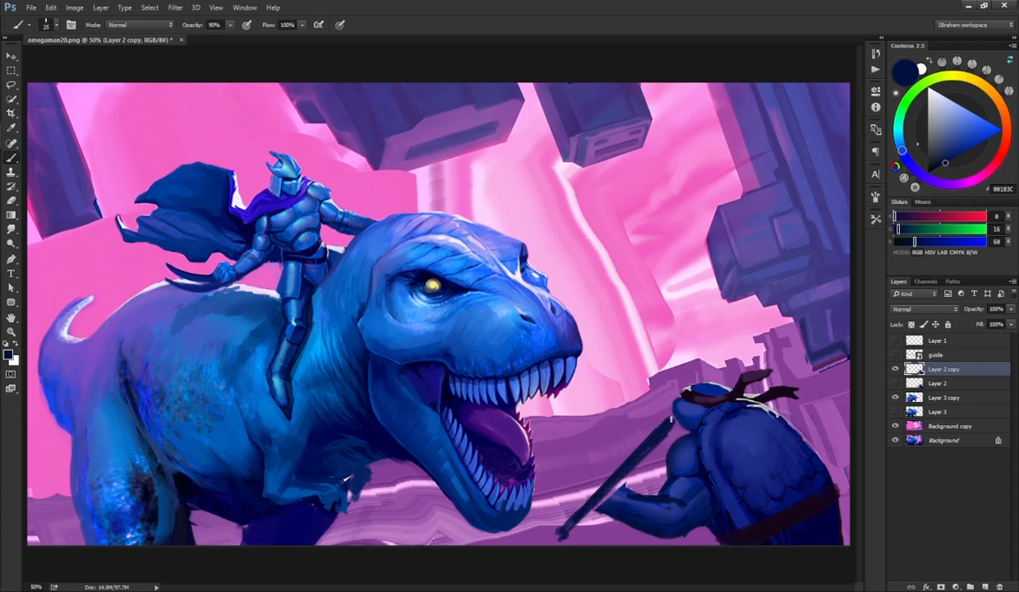
Step: Erase part of the new sword near the hilt and paint the turtle fighter's gripping hand over it
key("e")
left_click_drag(613, 474, 651, 429)
key("b")
mouse_move(588, 497)
left_mouse_down()
mouse_move(600, 467)
mouse_move(606, 488)
mouse_move(621, 486)
mouse_move(621, 474)
mouse_move(613, 470)
mouse_move(611, 501)
left_mouse_up()
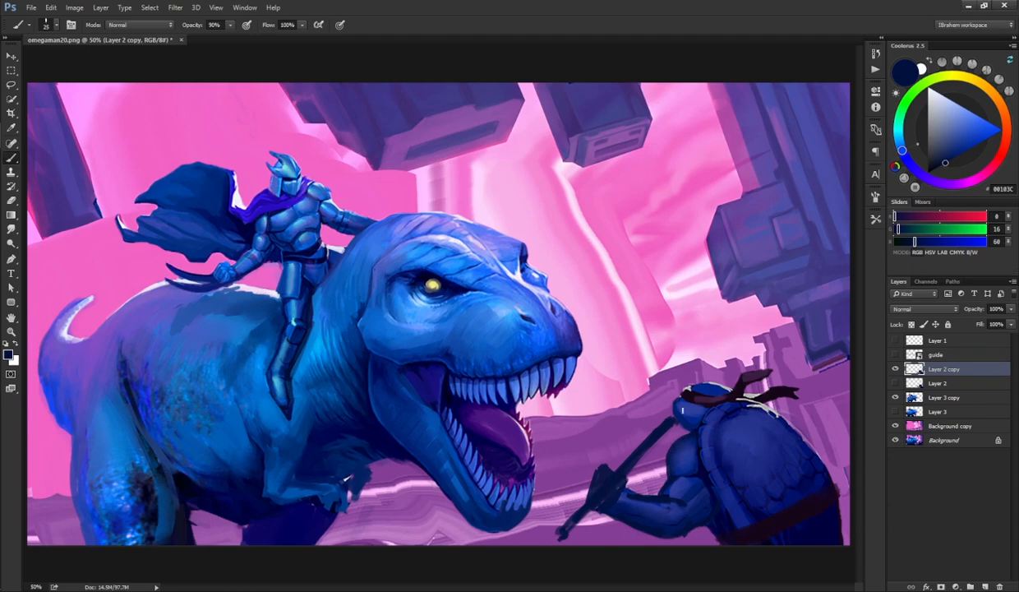
mouse_move(712, 368)
left_mouse_down()
mouse_move(706, 380)
mouse_move(723, 378)
mouse_move(706, 375)
left_mouse_up()
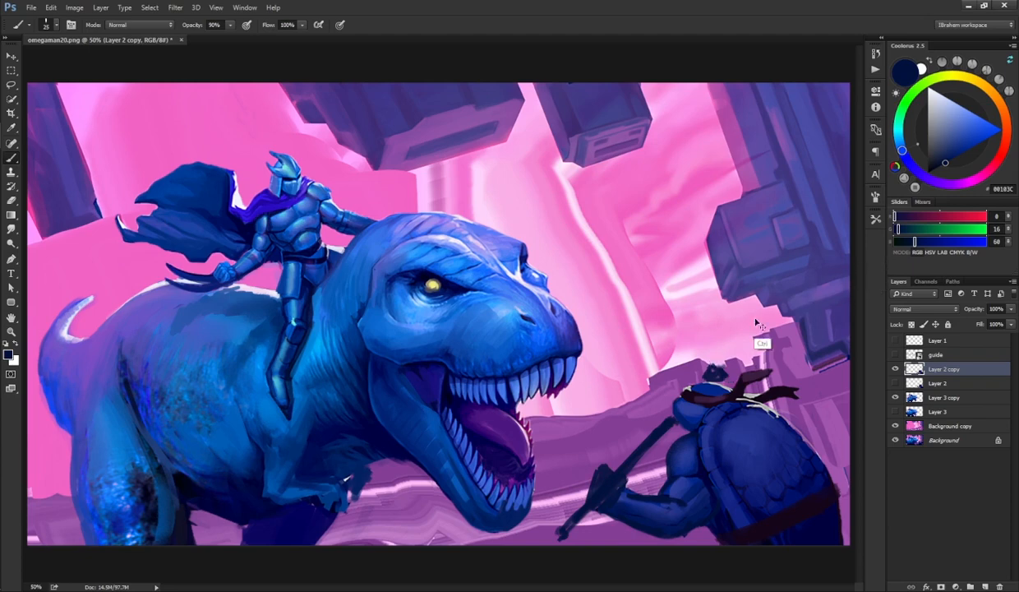
key("ctrl+z")
Step: Lasso-select the new sword and hand, nudge them slightly upward with a free transform, and deselect
mouse_move(642, 436)
left_mouse_down()
mouse_move(654, 450)
mouse_move(647, 438)
mouse_move(642, 447)
mouse_move(662, 407)
mouse_move(600, 462)
mouse_move(566, 553)
mouse_move(614, 537)
left_mouse_up()
key("l")
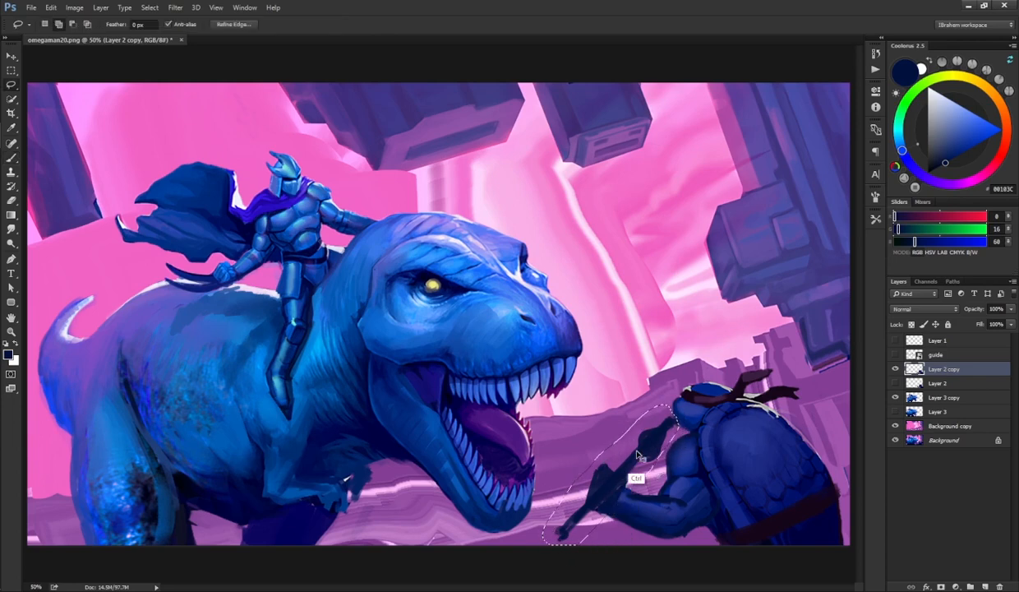
key("ctrl+t")
left_click_drag(682, 439, 685, 427)
key("Return")
key("ctrl+d")
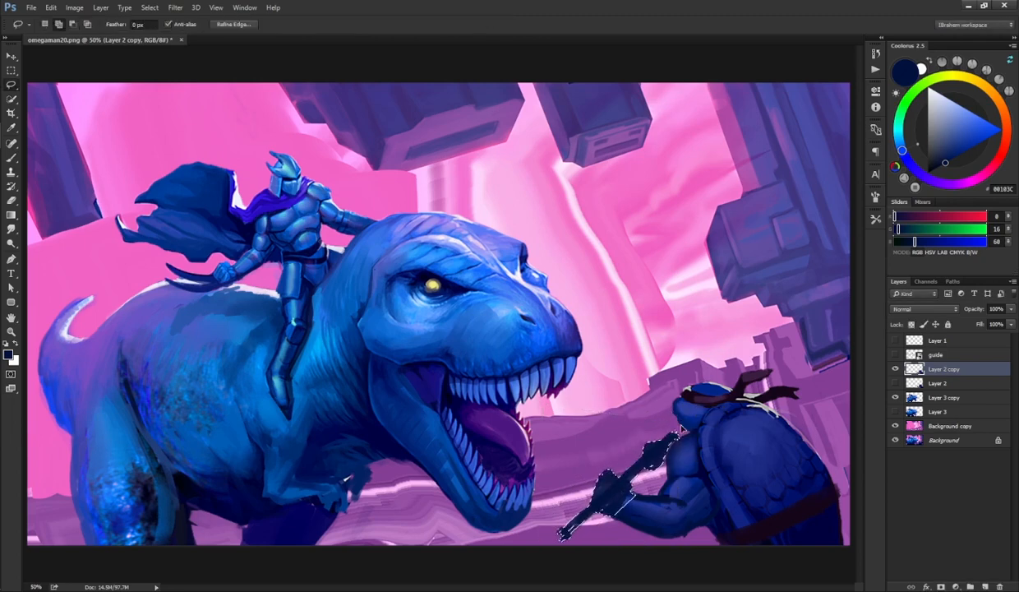
Step: Sample a mid blue and paint shading over the turtle fighter's gripping hand and forearm
key("b")
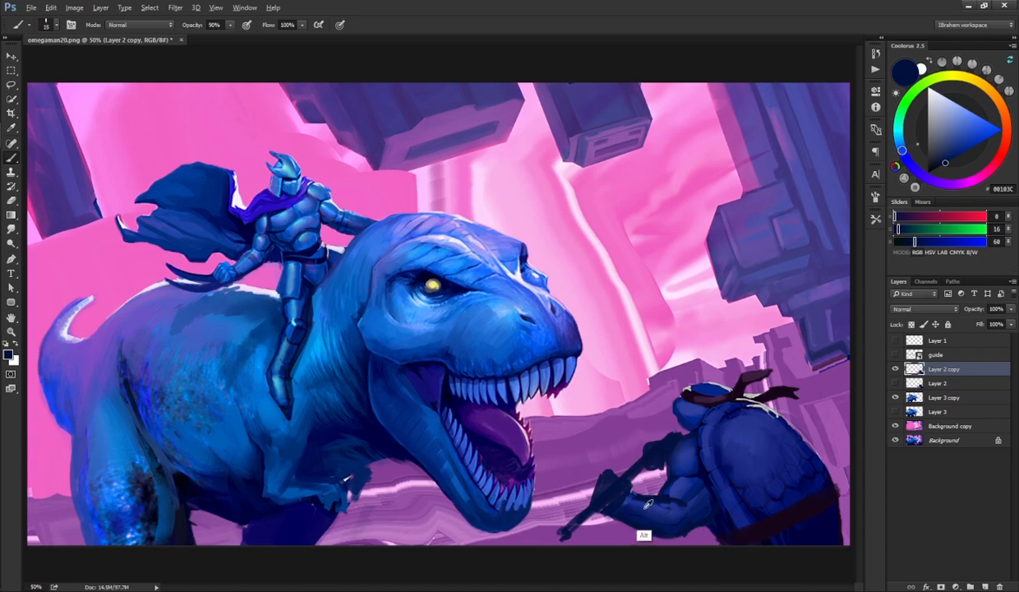
left_click(605, 496, "alt")
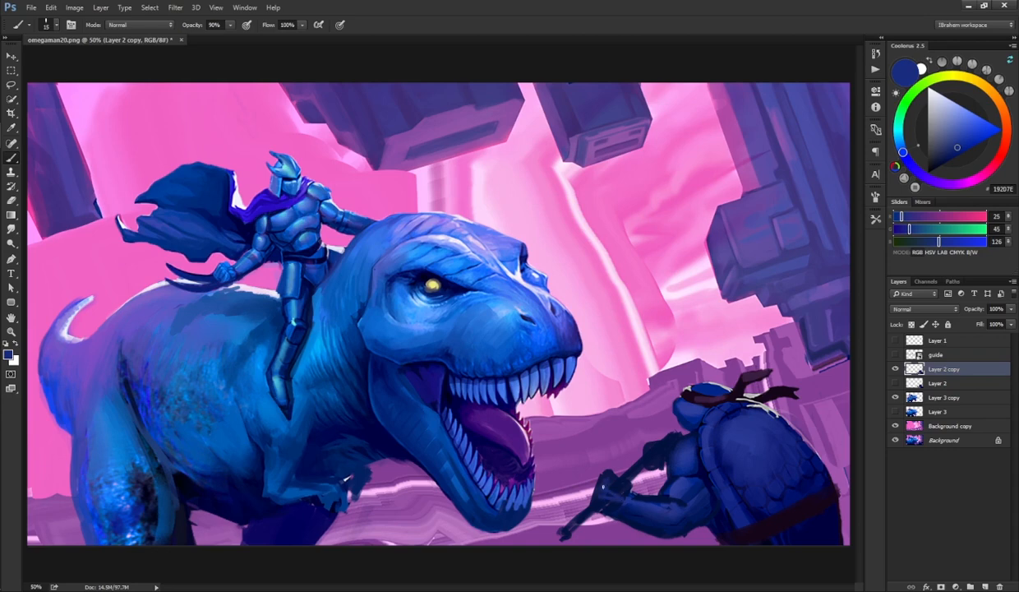
left_click_drag(602, 488, 607, 474)
key("r")
key("b")
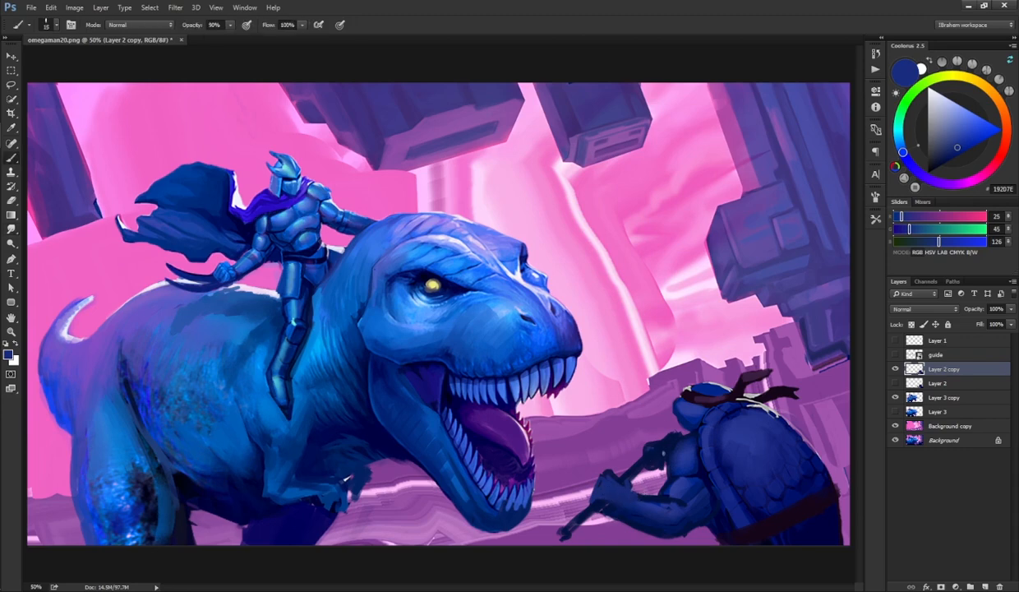
left_click_drag(652, 453, 669, 443)
Step: Sample a dark blue and paint shading strokes across the turtle fighter's upper arm and shell edge
key("r")
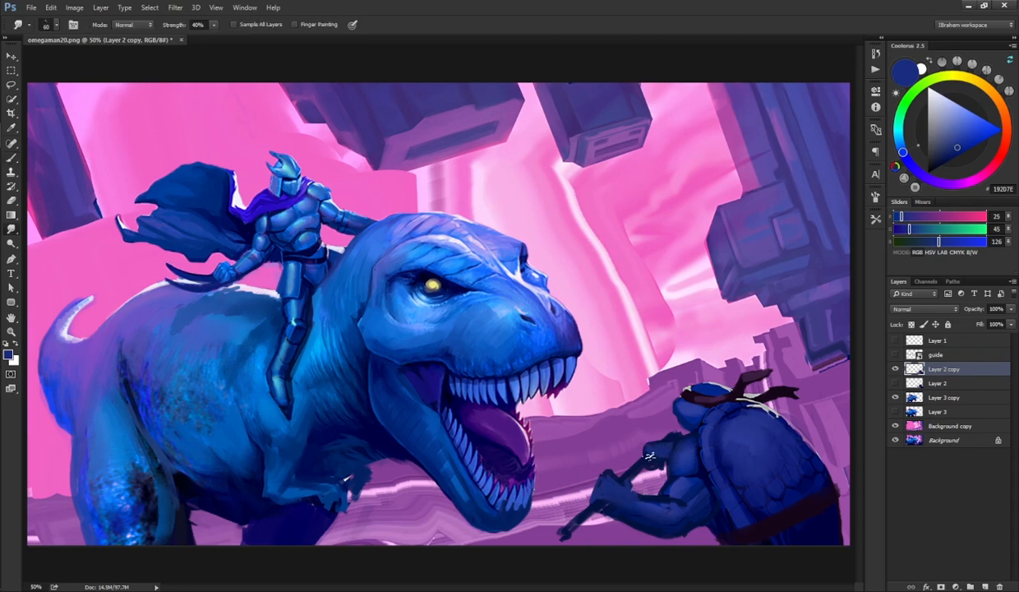
key("b")
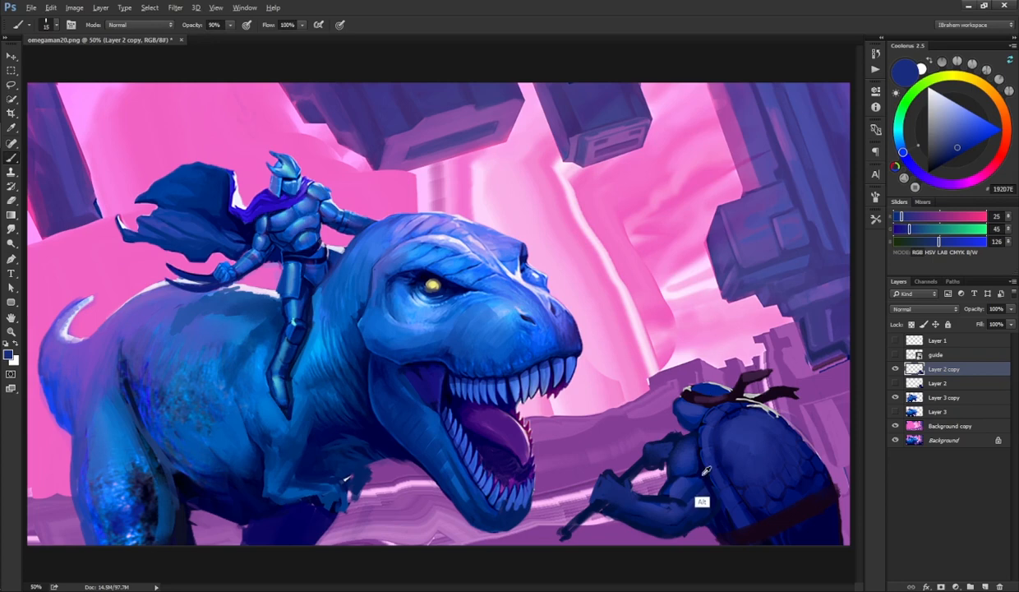
left_click(693, 493, "alt")
key("r")
key("b")
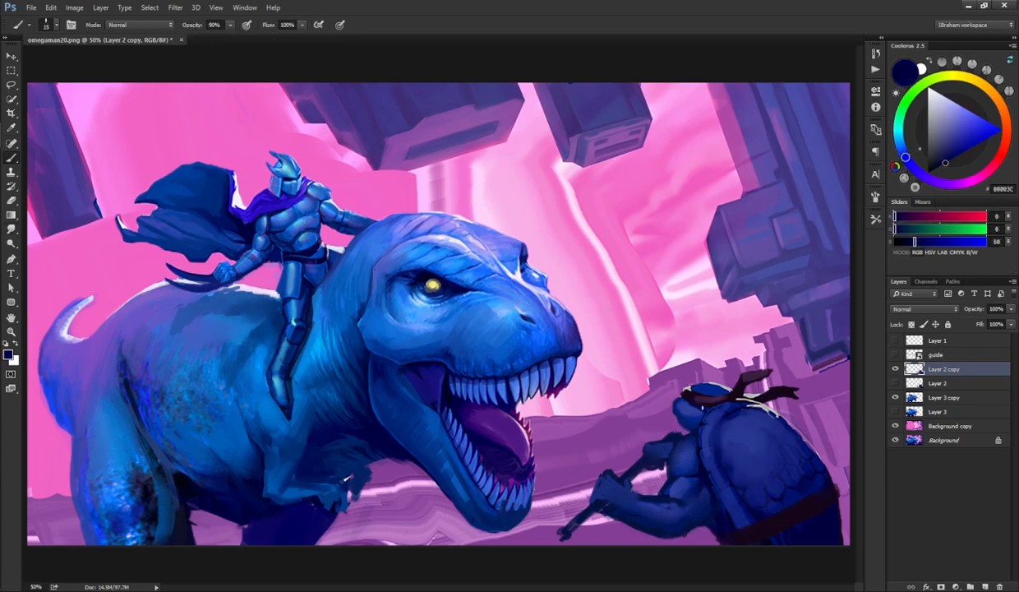
left_click_drag(698, 421, 699, 418)
mouse_move(727, 451)
left_mouse_down()
mouse_move(748, 445)
mouse_move(734, 411)
left_mouse_up()
mouse_move(736, 461)
left_mouse_down()
mouse_move(724, 431)
mouse_move(762, 416)
left_mouse_up()
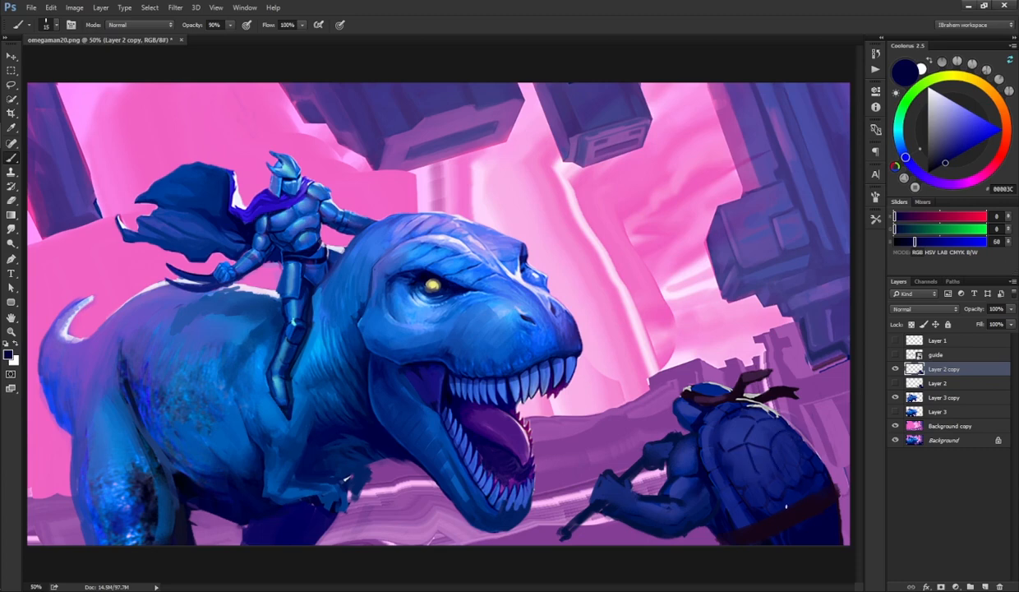
left_click(753, 423, "alt")
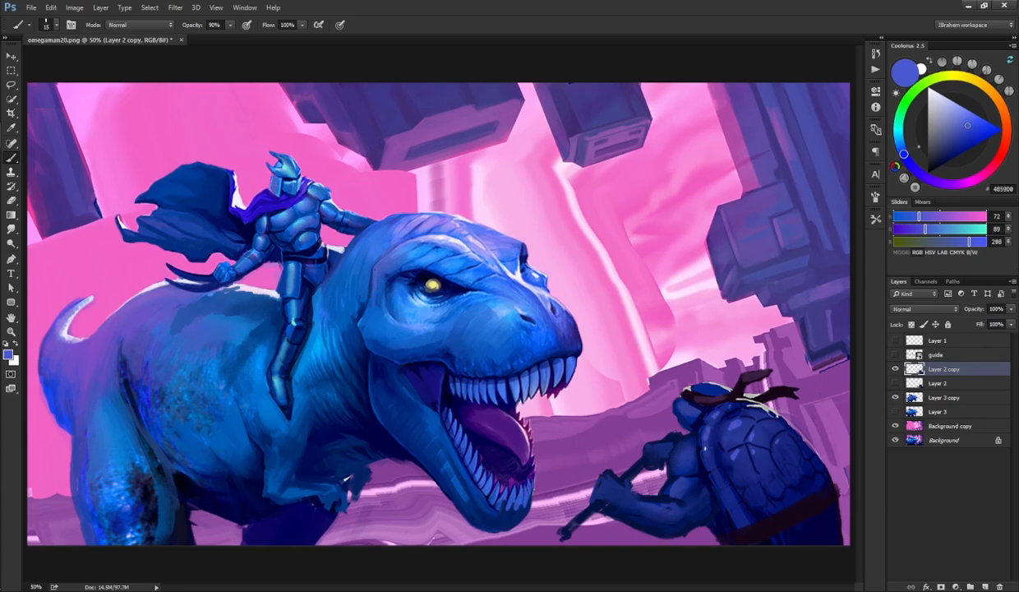
key("r")
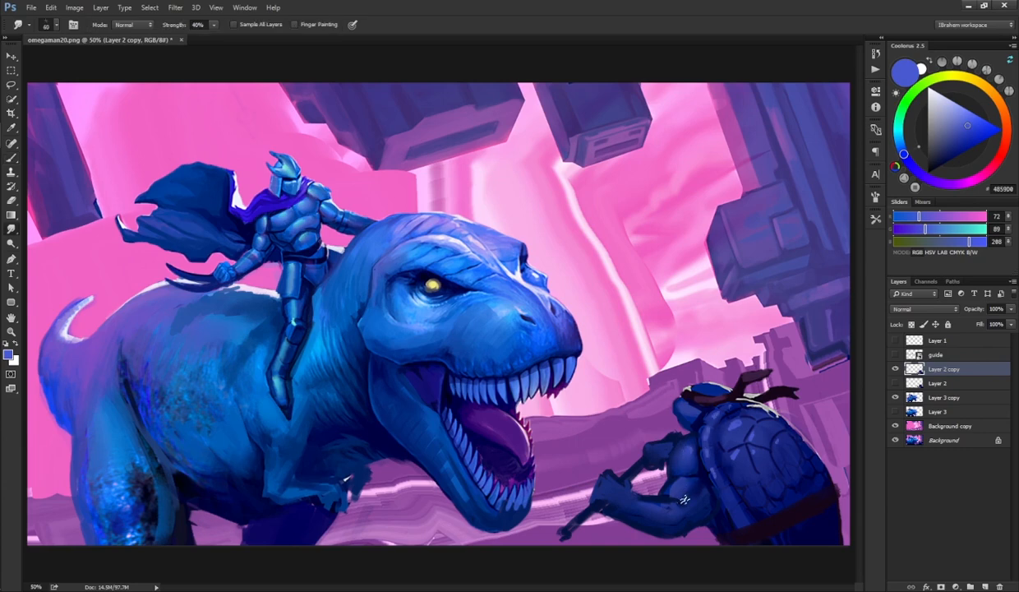
key("b")
key("r")
key("b")
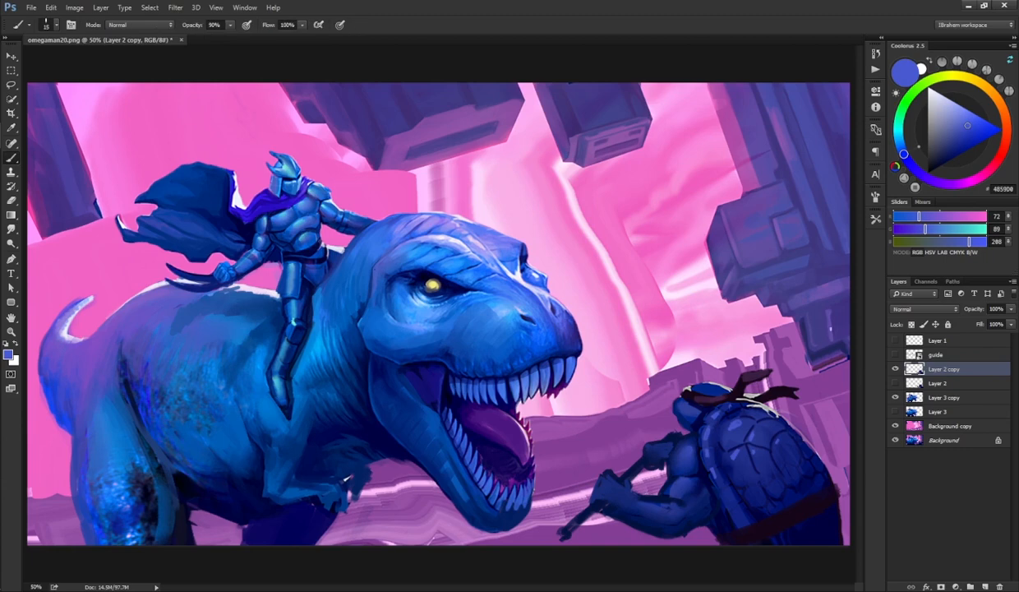
Step: Zoom out, quick-select the sky region on the Background copy layer and copy it to a new layer
key("ctrl+minus")
key("ctrl+minus")
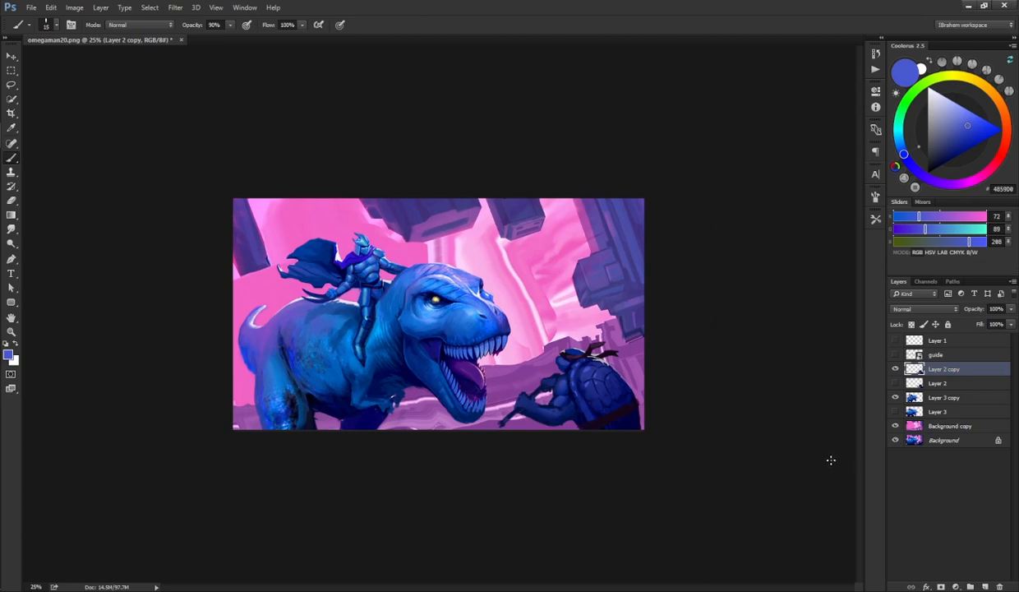
left_click(946, 426)
key("w")
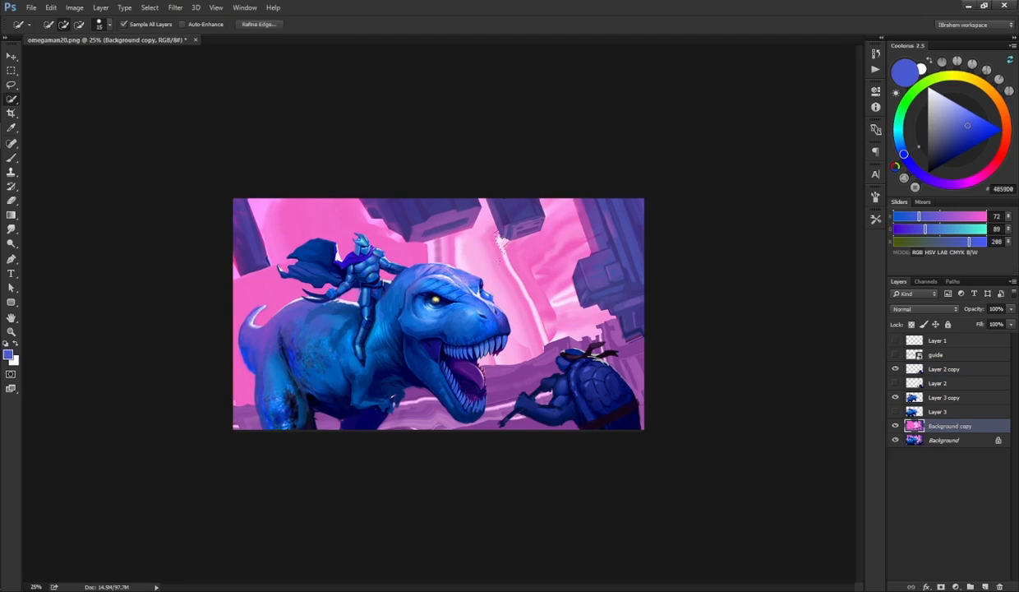
mouse_move(496, 235)
left_mouse_down()
mouse_move(507, 208)
mouse_move(443, 221)
mouse_move(386, 213)
mouse_move(588, 271)
mouse_move(615, 236)
left_mouse_up()
key("ctrl+j")
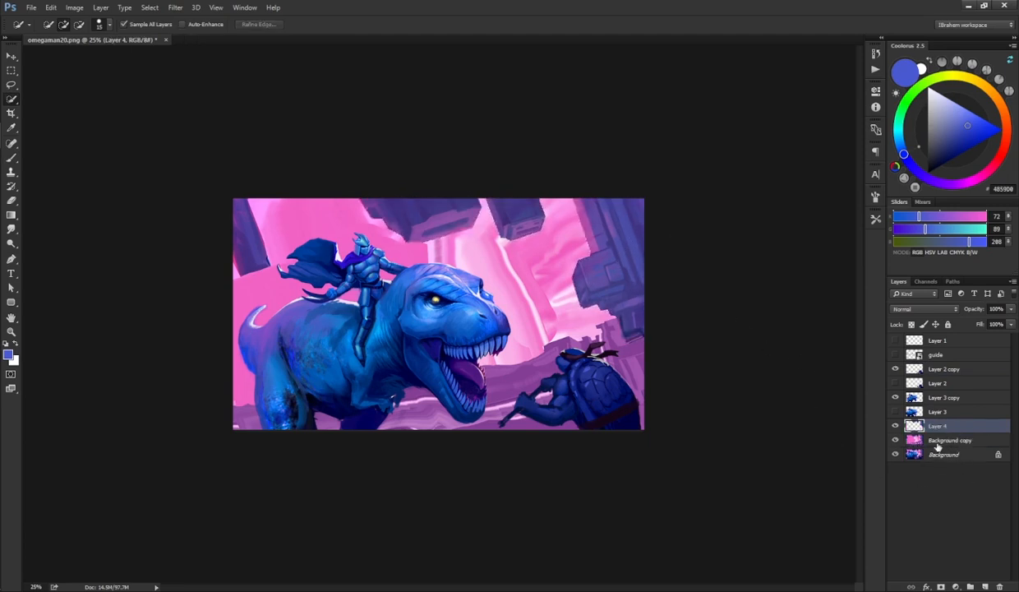
Step: On the Background copy layer, sample the sky pink and sweep gradients across the sky to smooth out the light beams
left_click(937, 443)
key("g")
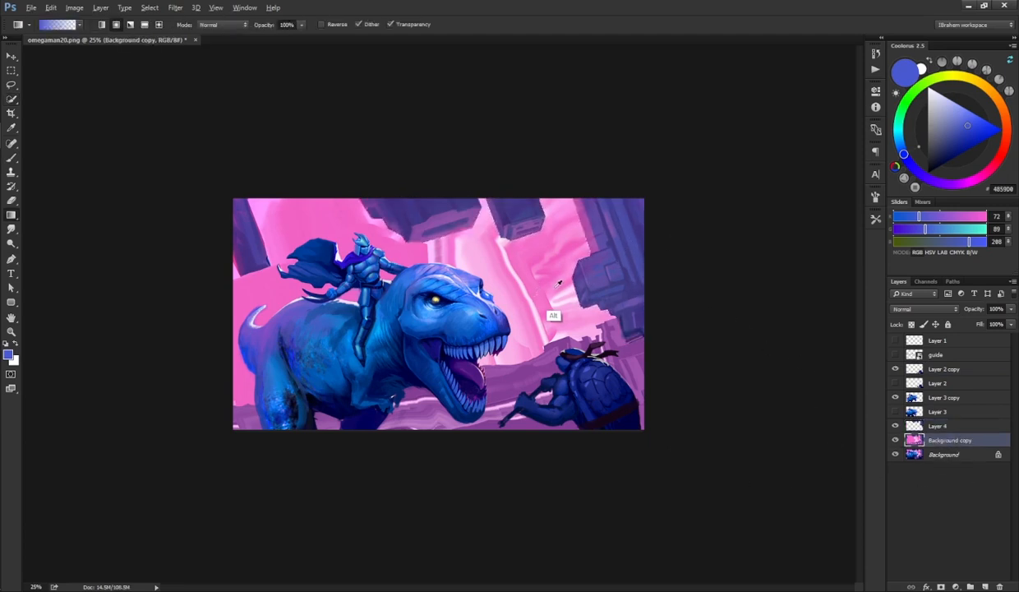
left_click(534, 310, "alt")
left_click_drag(538, 292, 537, 202)
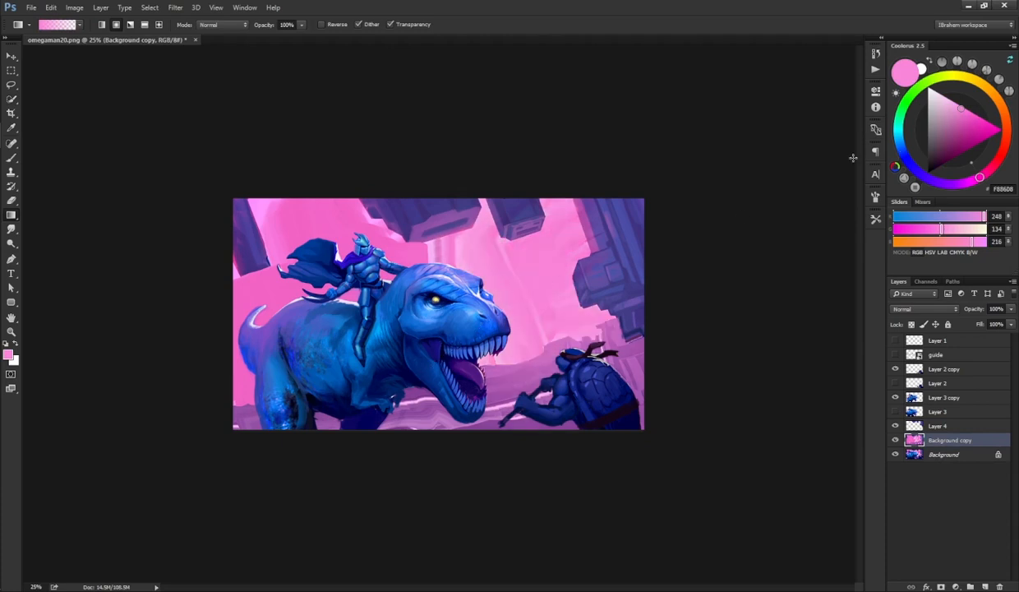
left_click_drag(440, 244, 354, 358)
mouse_move(516, 270)
left_mouse_down()
mouse_move(440, 385)
mouse_move(423, 386)
left_mouse_up()
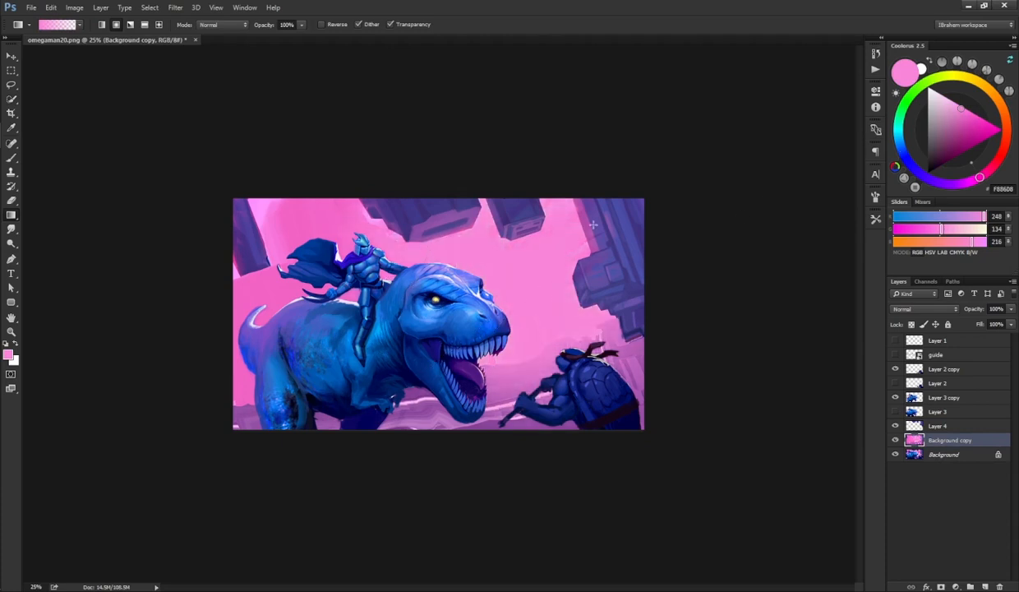
Step: Pick a hot pink and add a gradient glow rising from the lower left of the sky
left_click(991, 128)
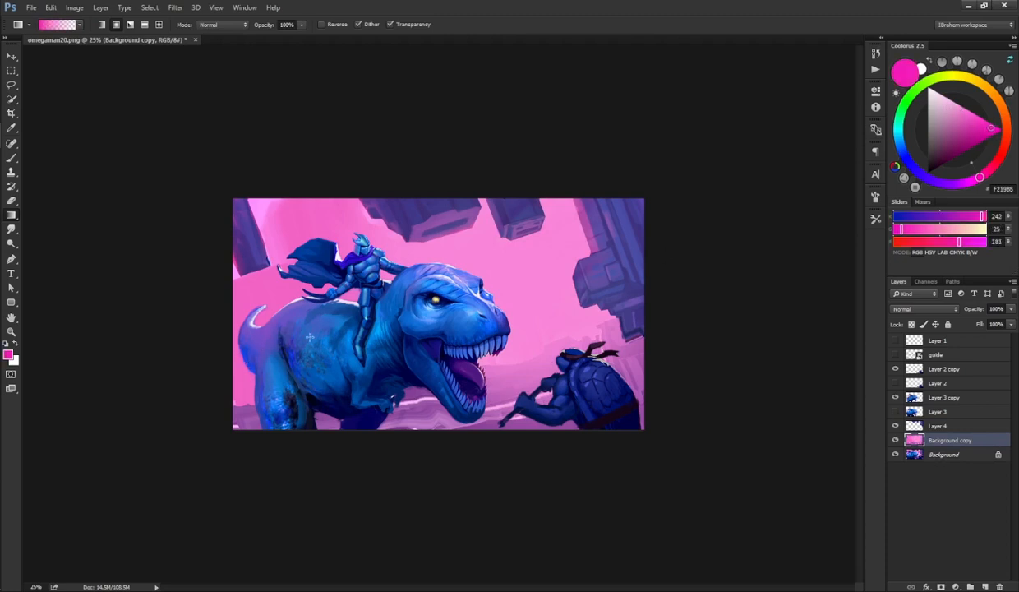
left_click_drag(301, 327, 452, 288)
key("ctrl+z")
left_click_drag(198, 340, 426, 289)
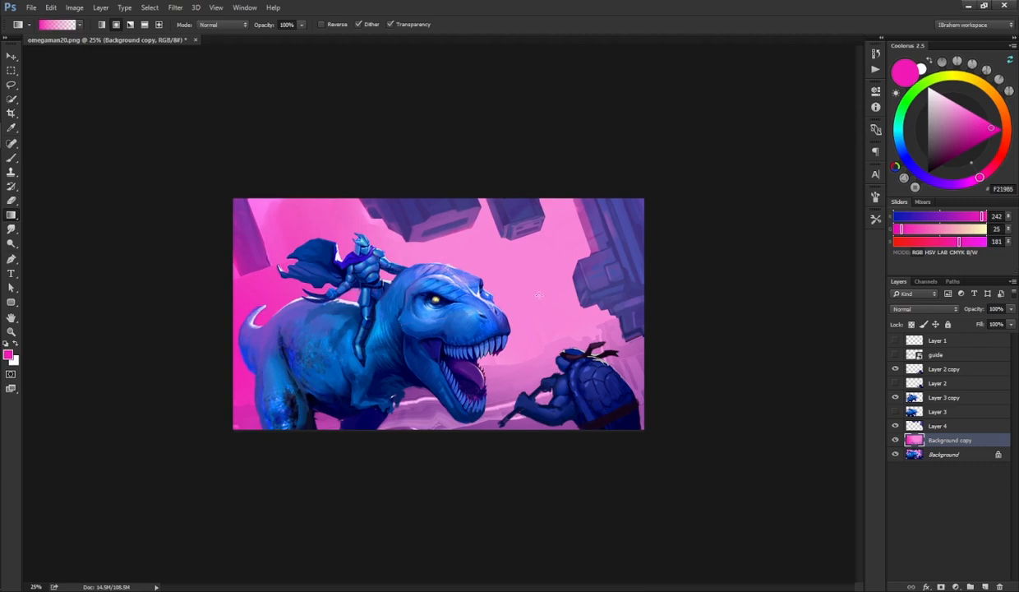
left_click_drag(956, 92, 973, 105)
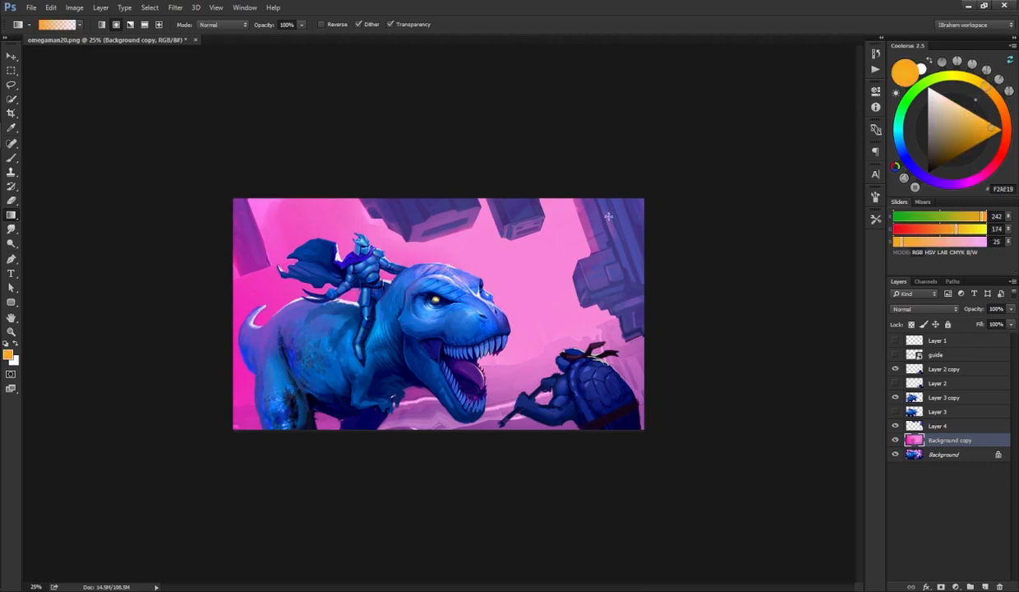
left_click_drag(590, 210, 412, 347)
key("ctrl+z")
Step: Pick a pale yellow (FFE3A4) and add a gradient glow from the upper right of the sky toward the centre
left_click(954, 102)
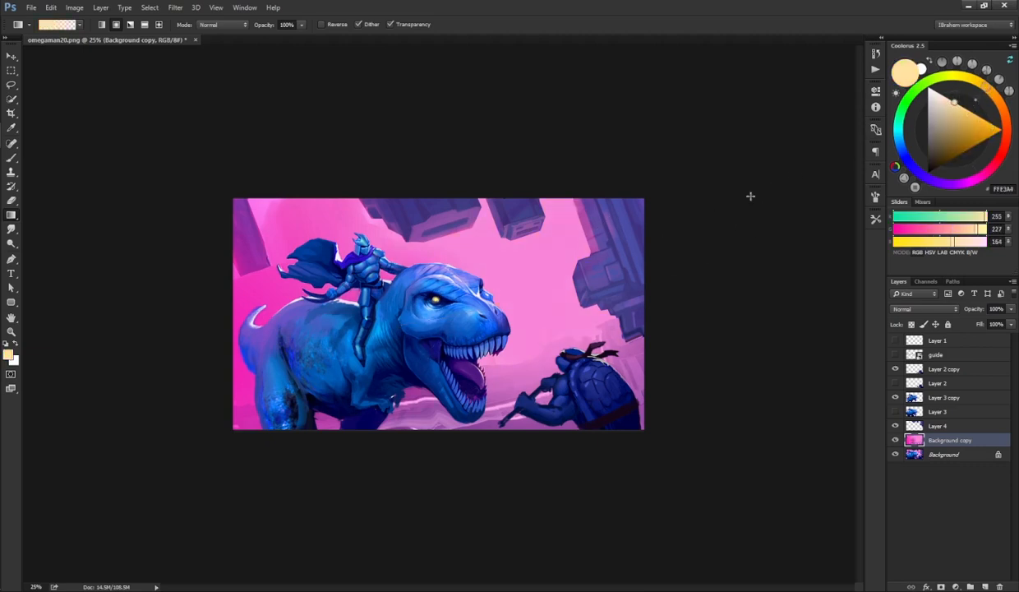
left_click_drag(599, 292, 344, 400)
key("ctrl+z")
left_click_drag(630, 245, 362, 374)
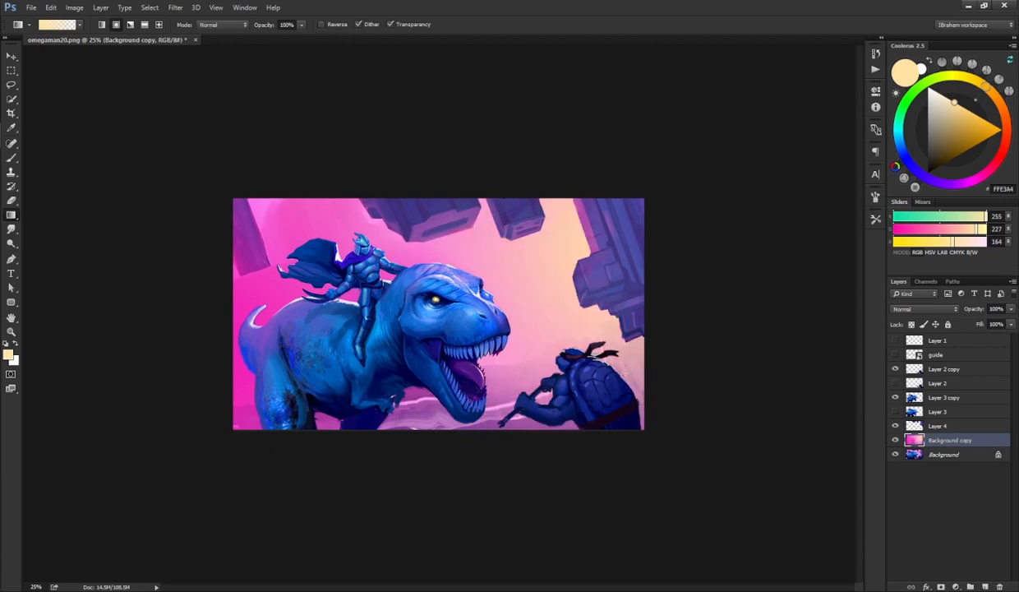
key("e")
key("bracketright")
key("bracketright")
key("bracketright")
key("bracketright")
key("bracketright")
key("bracketright")
key("bracketright")
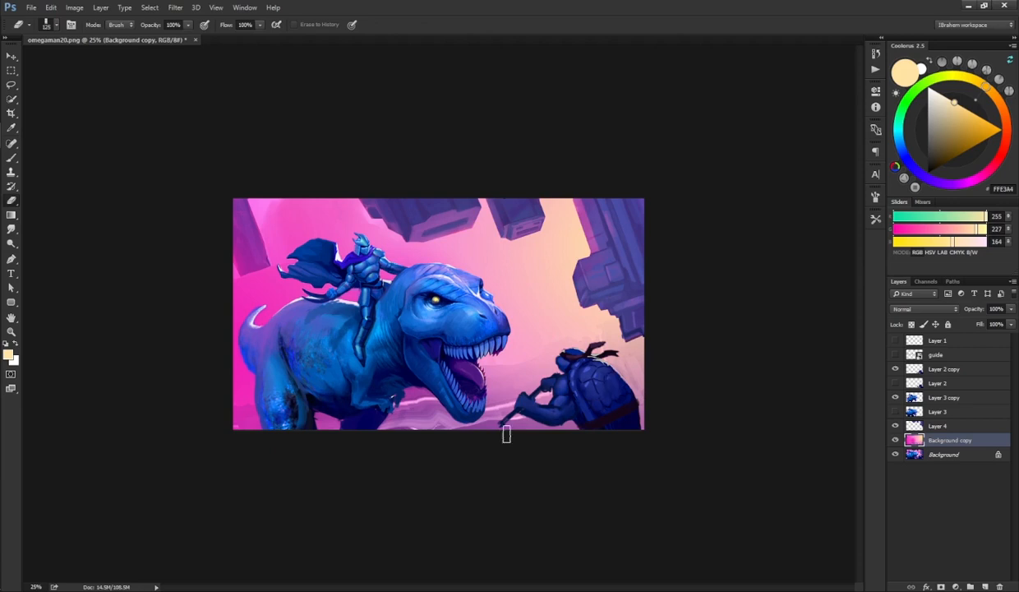
mouse_move(506, 435)
left_mouse_down()
mouse_move(615, 391)
mouse_move(627, 367)
mouse_move(661, 357)
mouse_move(588, 437)
left_mouse_up()
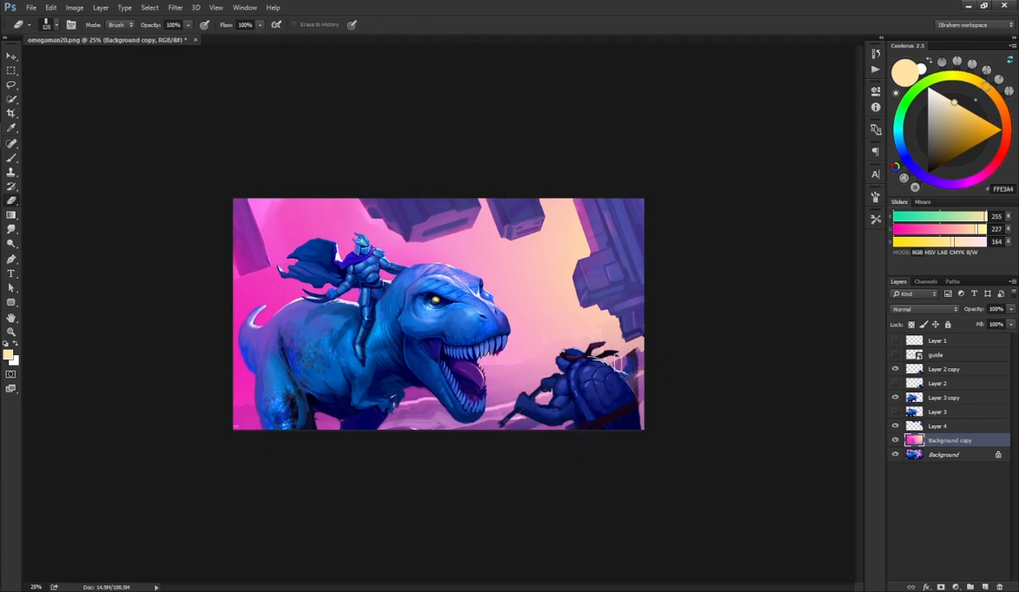
key("ctrl+z")
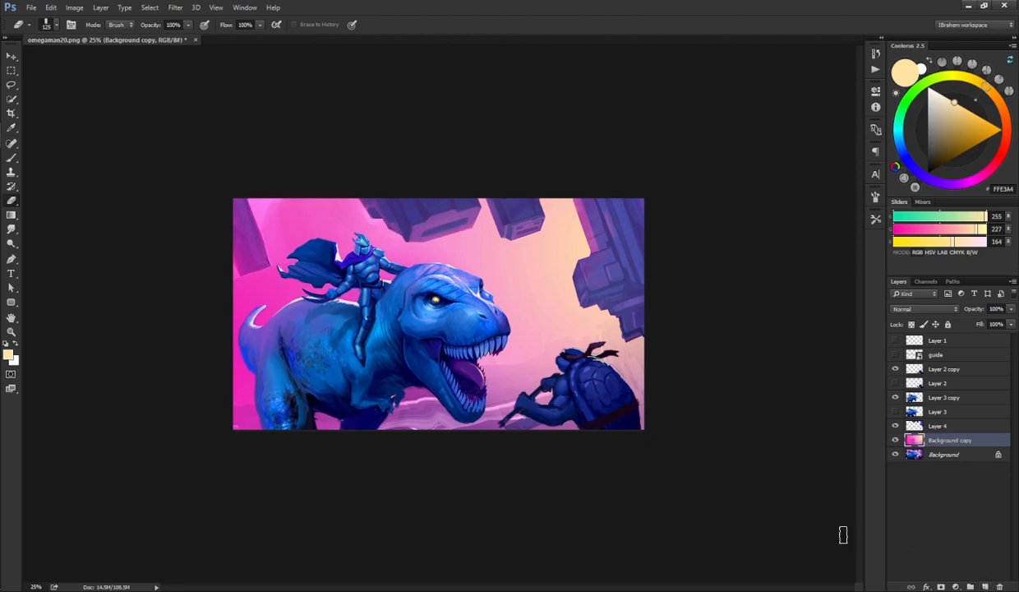
key("b")
left_click(441, 400, "alt")
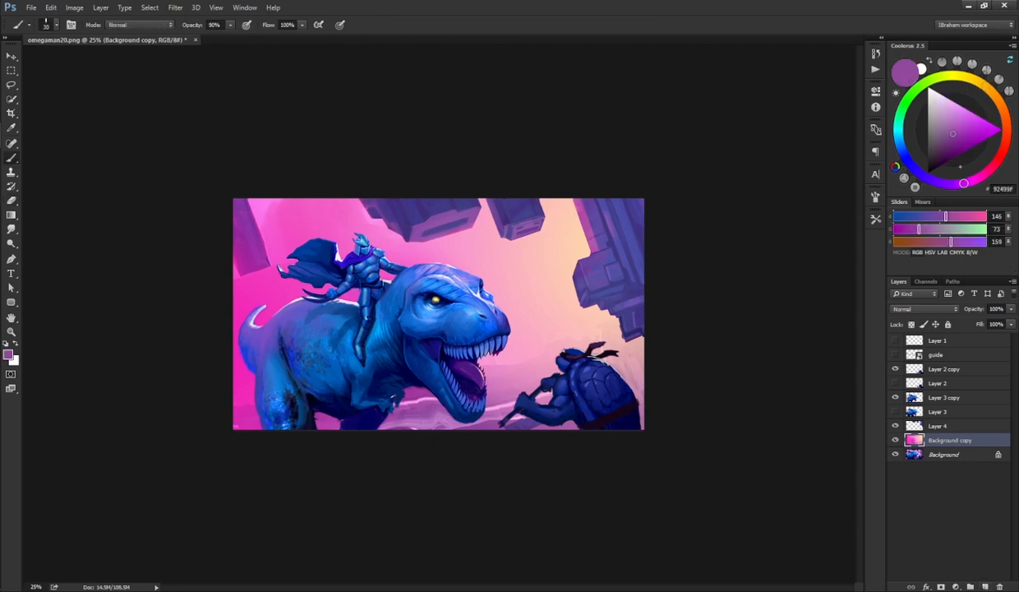
key("bracketright")
key("bracketright")
key("bracketright")
key("bracketright")
key("bracketright")
key("bracketright")
key("bracketright")
key("bracketright")
key("bracketright")
key("bracketright")
mouse_move(422, 434)
left_mouse_down()
mouse_move(632, 358)
mouse_move(661, 362)
mouse_move(599, 390)
mouse_move(660, 372)
mouse_move(638, 428)
mouse_move(599, 382)
mouse_move(453, 398)
mouse_move(538, 381)
mouse_move(411, 411)
mouse_move(366, 434)
mouse_move(507, 392)
mouse_move(522, 353)
mouse_move(526, 373)
mouse_move(478, 382)
mouse_move(517, 364)
mouse_move(542, 369)
mouse_move(518, 375)
mouse_move(549, 355)
mouse_move(555, 366)
mouse_move(603, 366)
mouse_move(664, 342)
mouse_move(630, 401)
mouse_move(671, 400)
left_mouse_up()
key("ctrl+z")
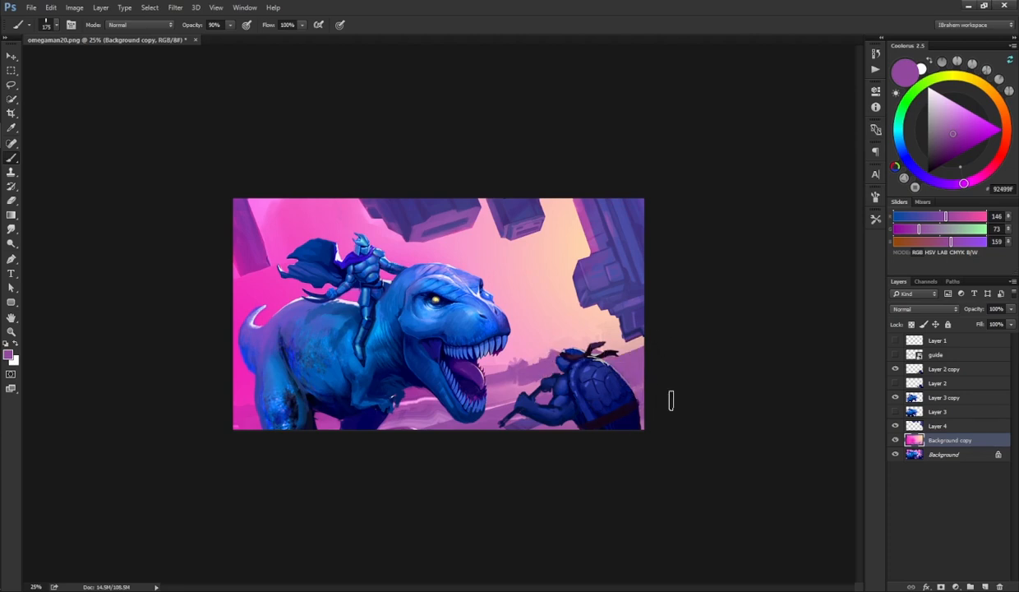
Step: With a smaller brush and sampled pale pink, paint vertical light-beam shafts into the sky on the Background copy layer
mouse_move(355, 447)
left_mouse_down()
mouse_move(413, 417)
mouse_move(358, 429)
left_mouse_up()
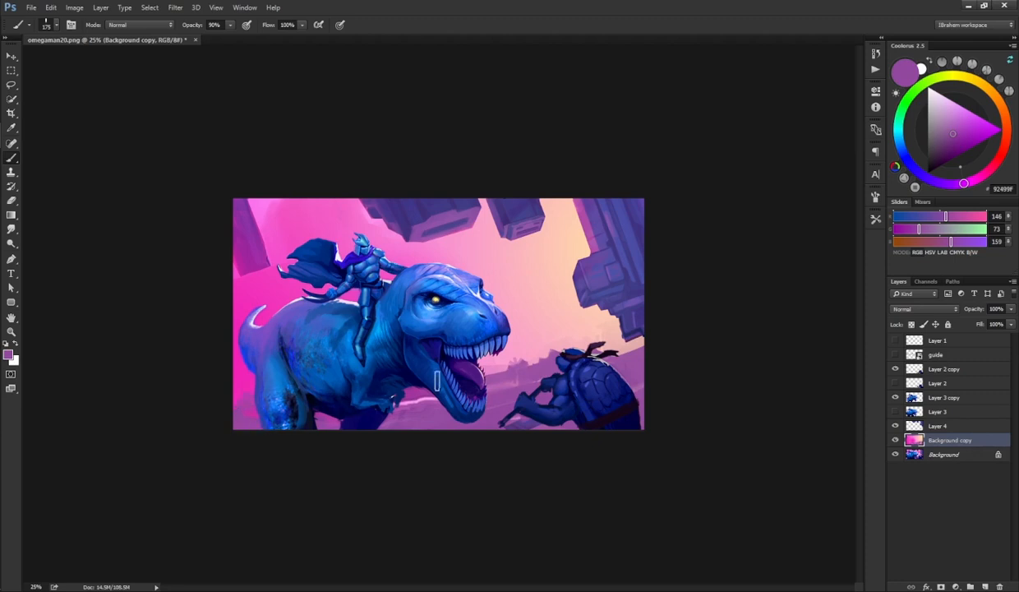
key("bracketleft")
key("bracketleft")
key("bracketleft")
key("bracketleft")
key("bracketleft")
mouse_move(526, 270)
left_mouse_down()
mouse_move(554, 326)
mouse_move(541, 301)
left_mouse_up()
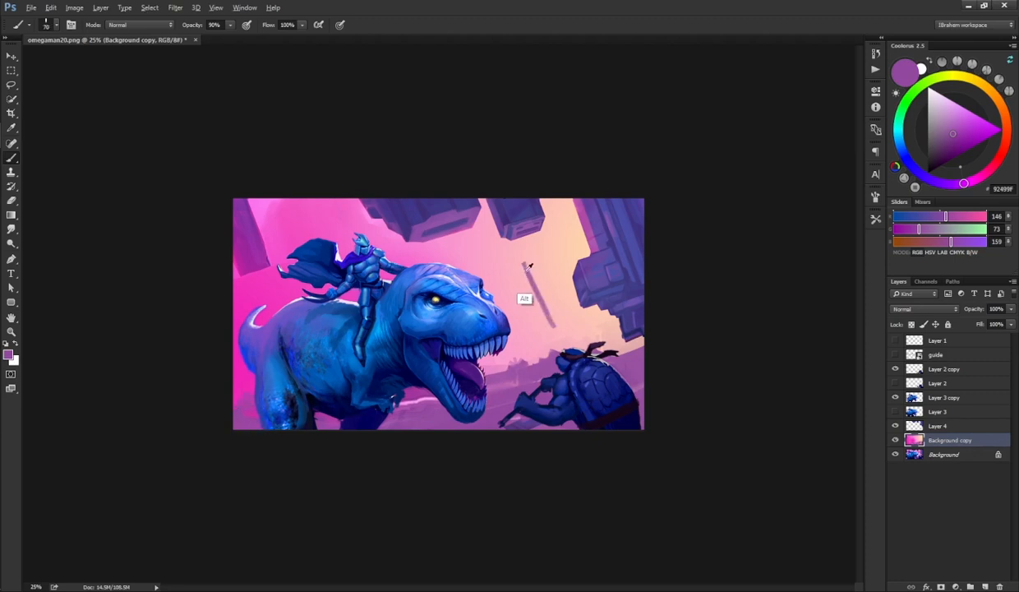
left_click(524, 267, "alt")
left_click_drag(520, 251, 557, 321)
mouse_move(533, 247)
left_mouse_down()
mouse_move(562, 323)
mouse_move(547, 323)
mouse_move(535, 280)
mouse_move(543, 300)
left_mouse_up()
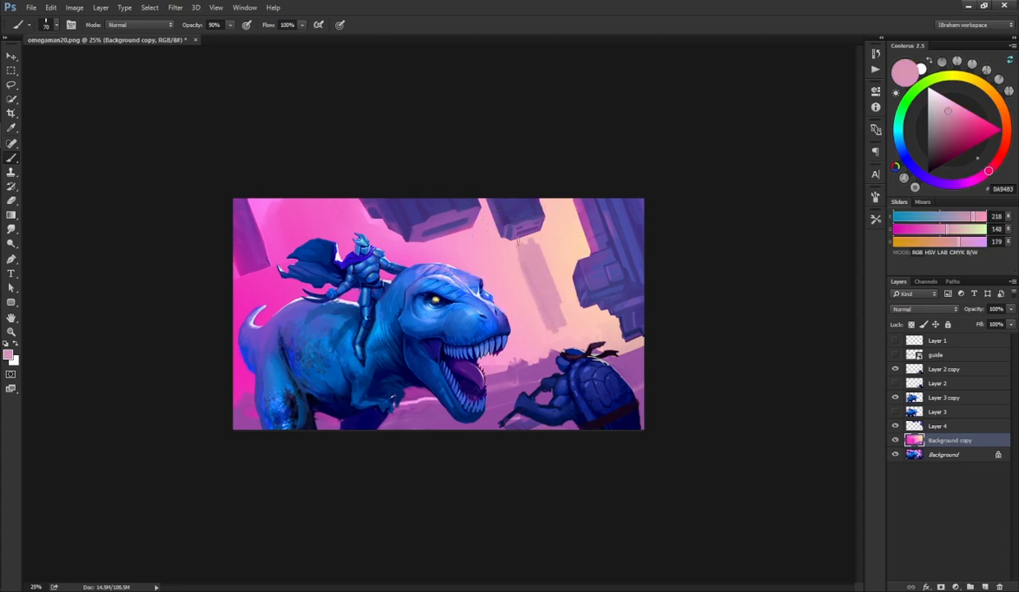
mouse_move(521, 242)
left_mouse_down()
mouse_move(537, 239)
mouse_move(545, 255)
left_mouse_up()
left_click_drag(554, 197, 576, 239)
left_click_drag(561, 198, 580, 235)
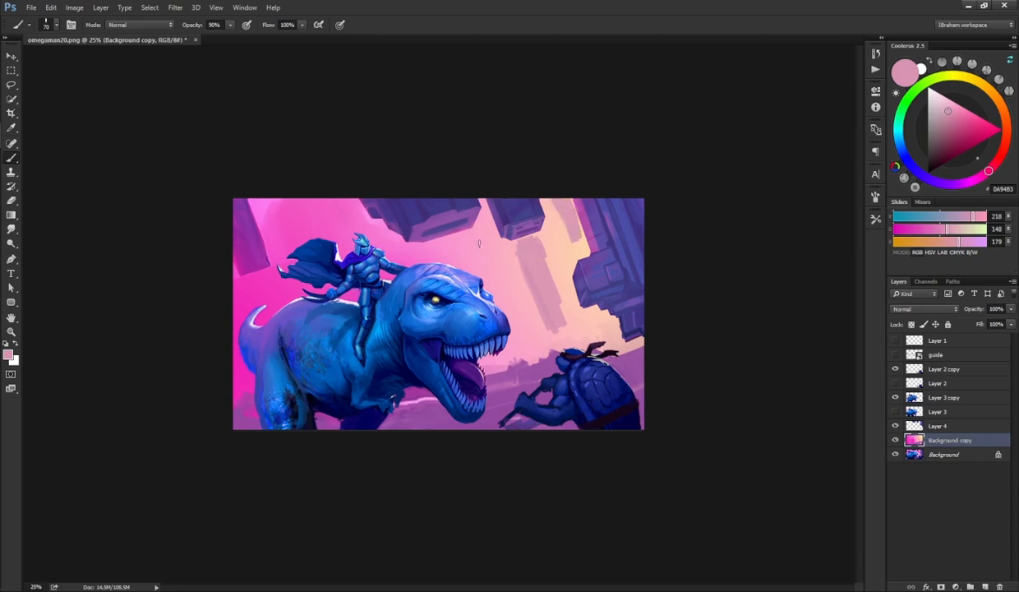
left_click_drag(476, 236, 488, 277)
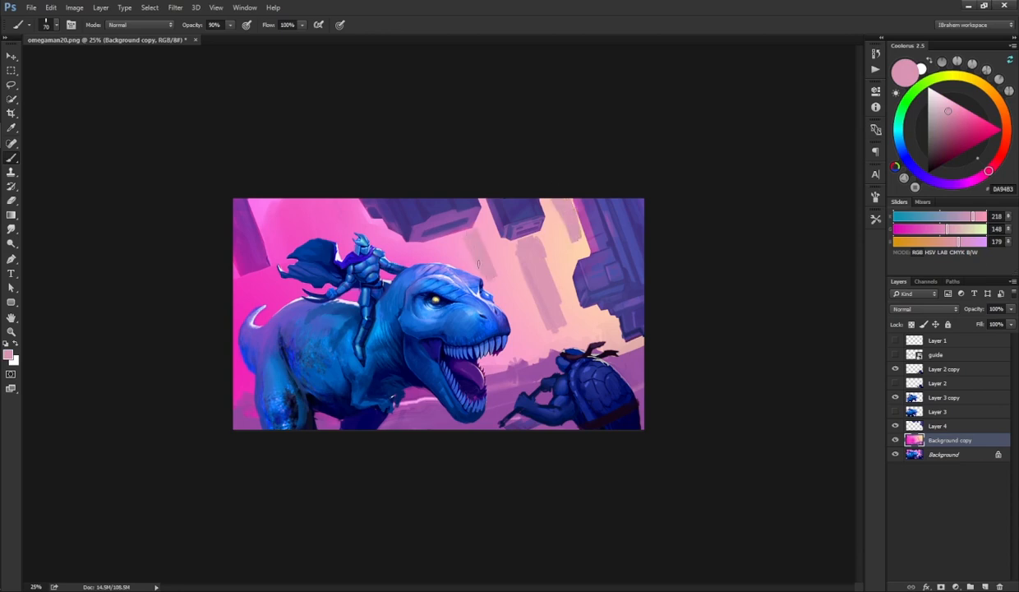
Step: Sample a lighter pink from the sky and paint another light shaft through the sky's centre
key("e")
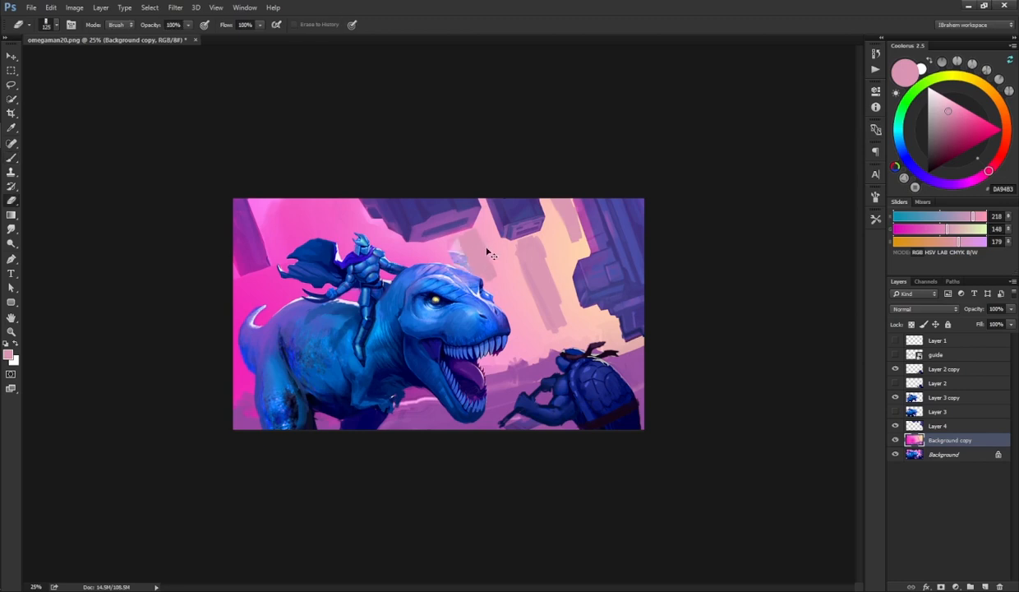
key("b")
left_click(455, 243, "alt")
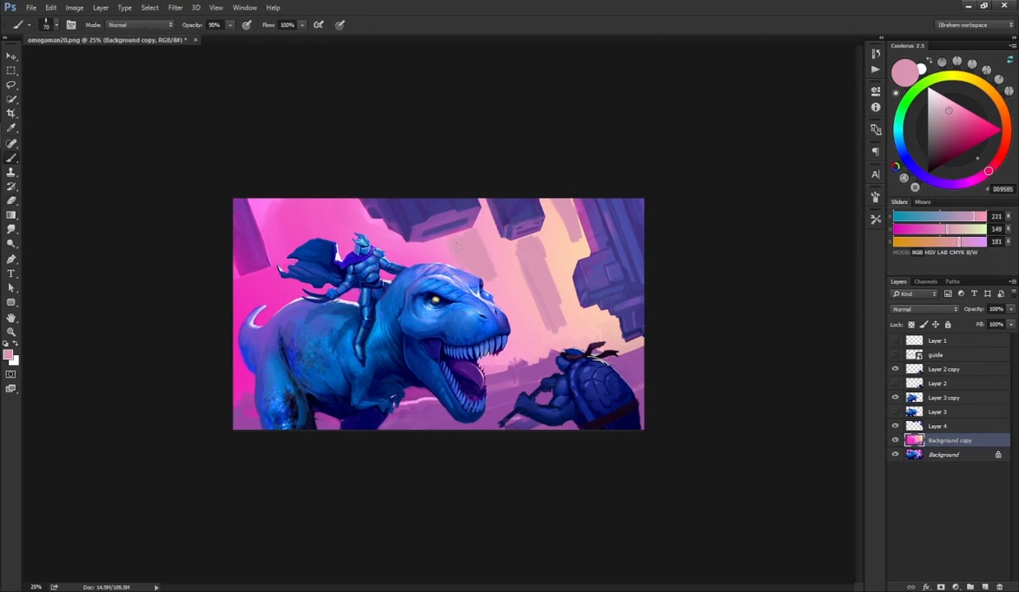
left_click(505, 275, "alt")
left_click(507, 283, "alt")
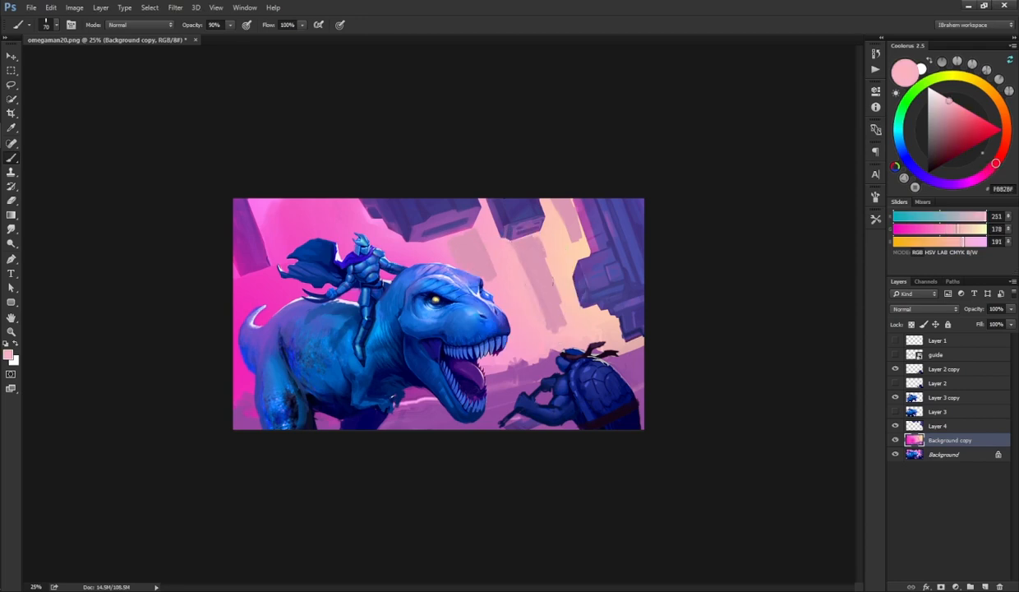
left_click_drag(524, 253, 545, 308)
key("alt")
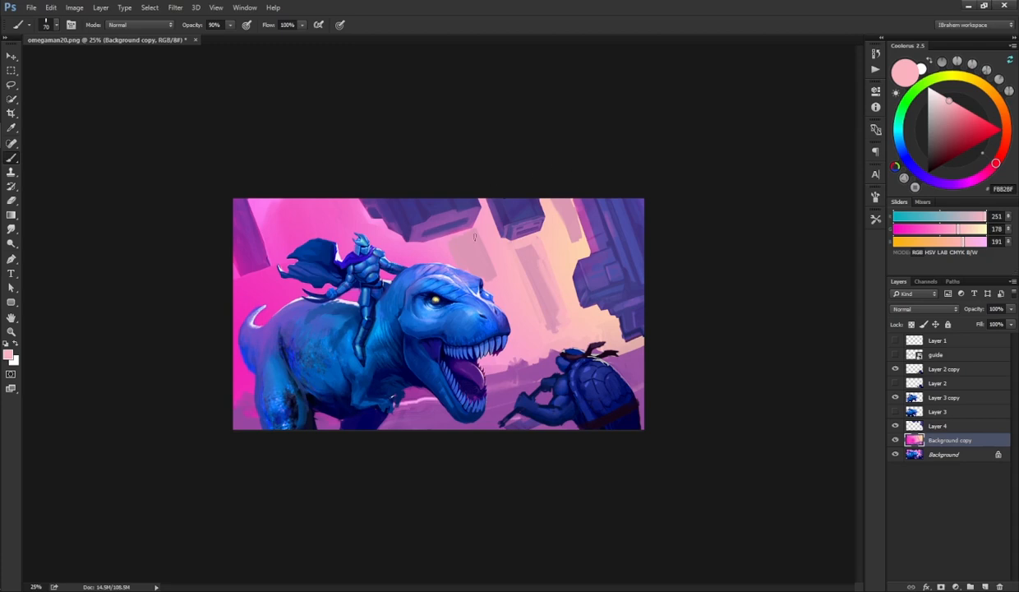
Step: Switch to a soft round brush at 70% opacity and paint a soft peach haze over the light shafts
key("g")
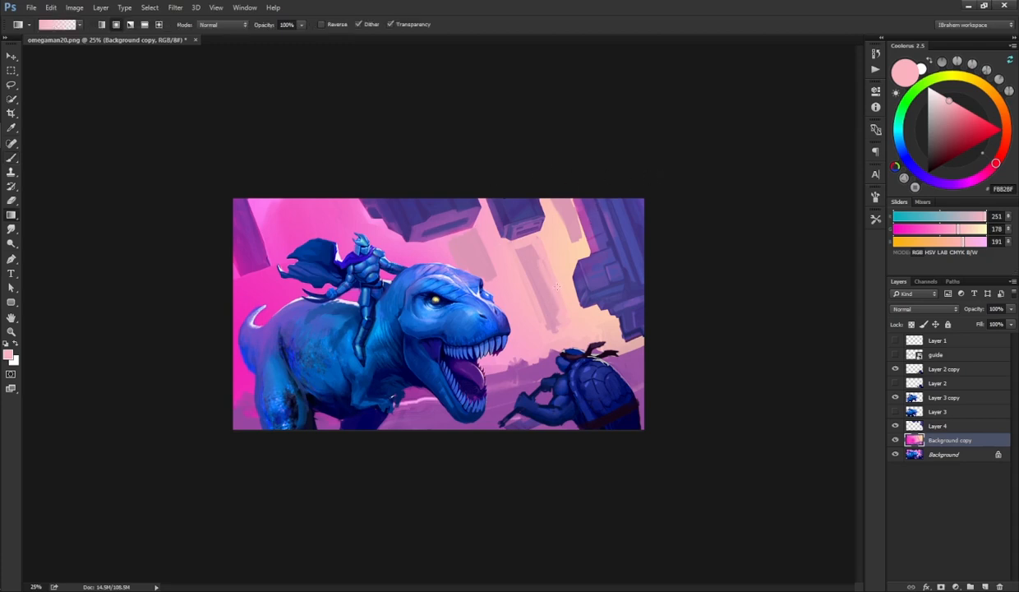
left_click(568, 270, "alt")
key("b")
left_click(876, 219)
left_click(842, 222)
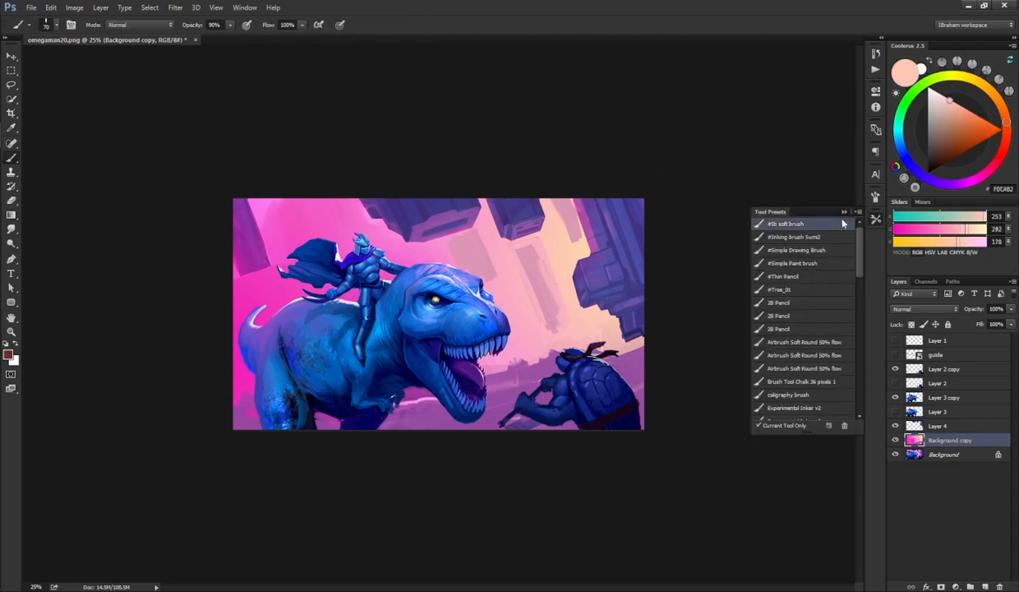
left_click(876, 221)
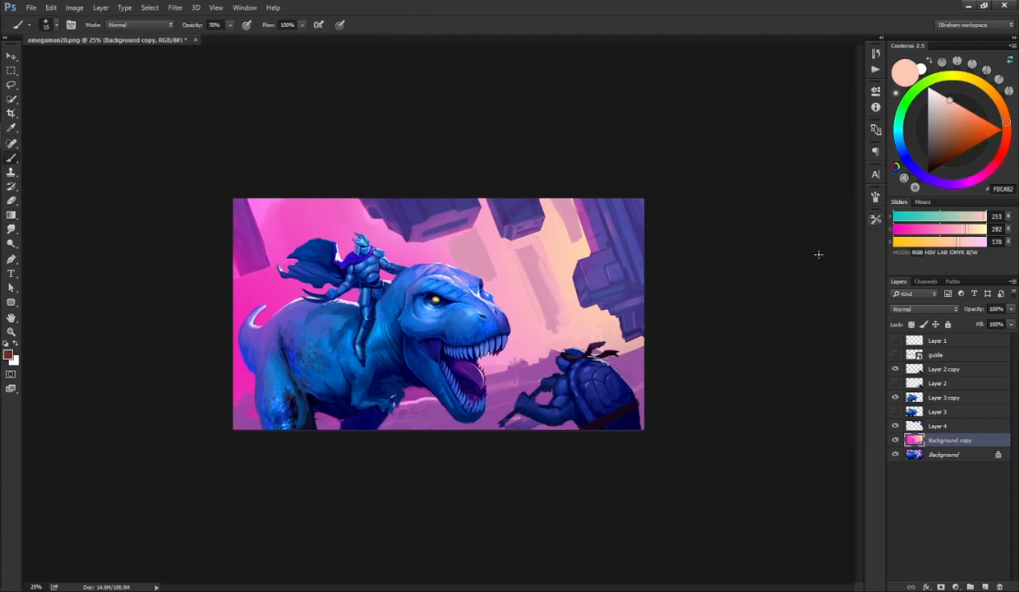
left_click(553, 265, "alt")
left_click_drag(538, 251, 528, 296)
left_click_drag(543, 179, 562, 226)
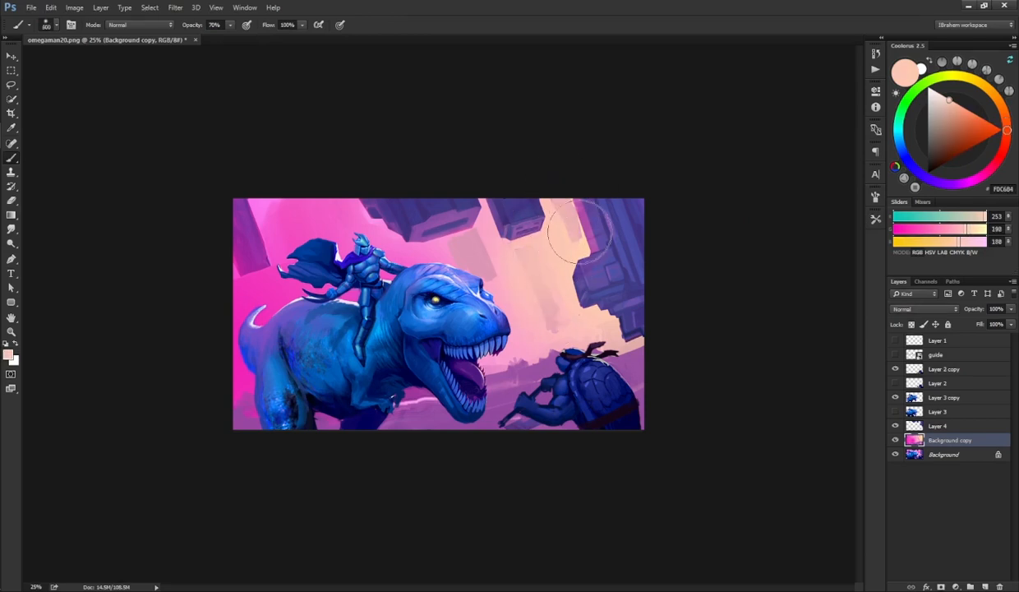
left_click_drag(475, 251, 472, 338)
left_click(520, 341)
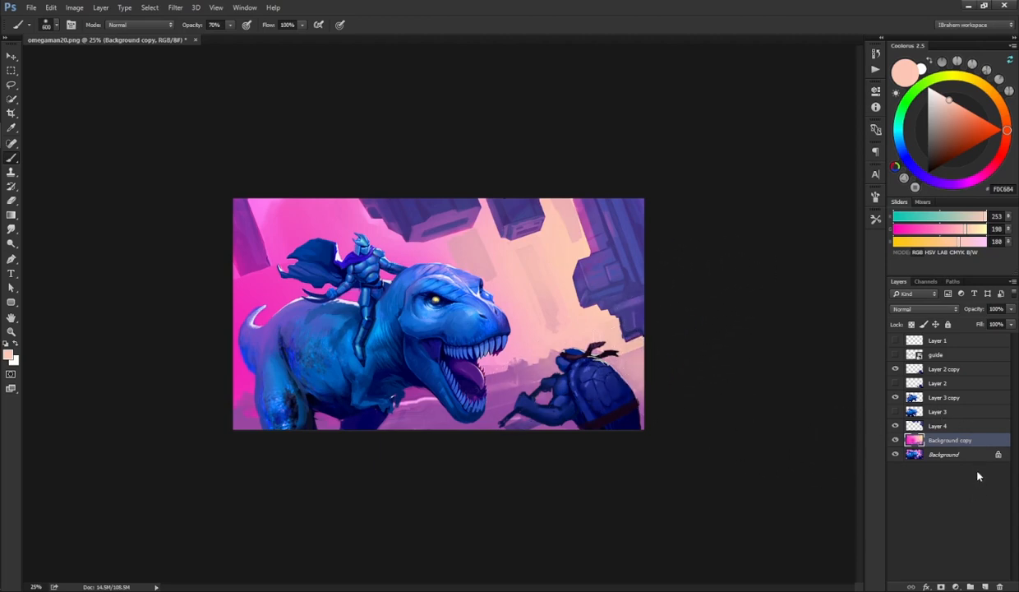
Step: Add a new layer above Layer 4, enlarge the brush, and try a pink stroke along the sky's top edge
left_click(939, 426)
left_click(986, 586)
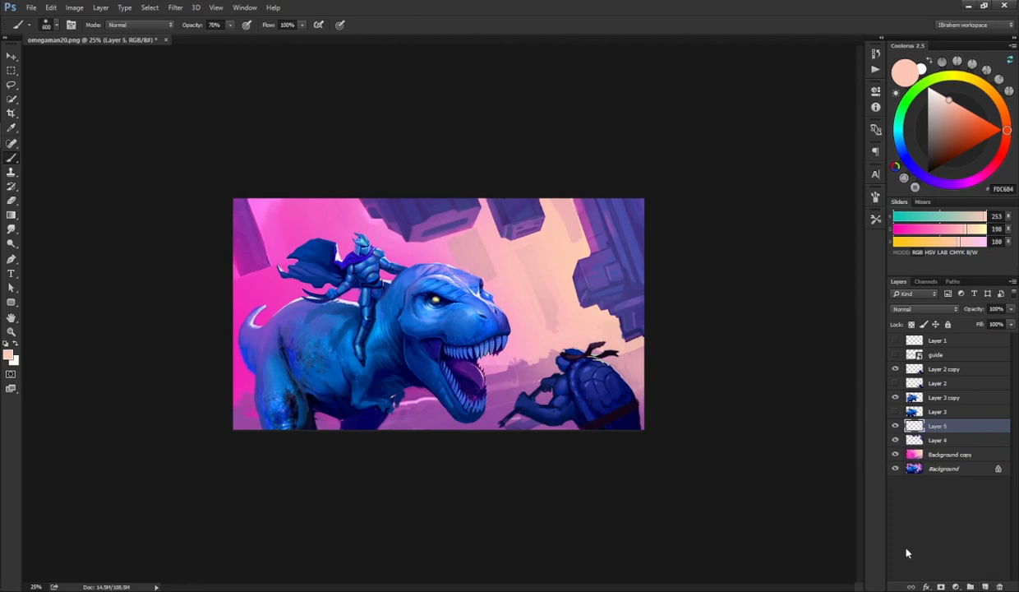
key("bracketright")
key("bracketright")
key("bracketright")
key("bracketright")
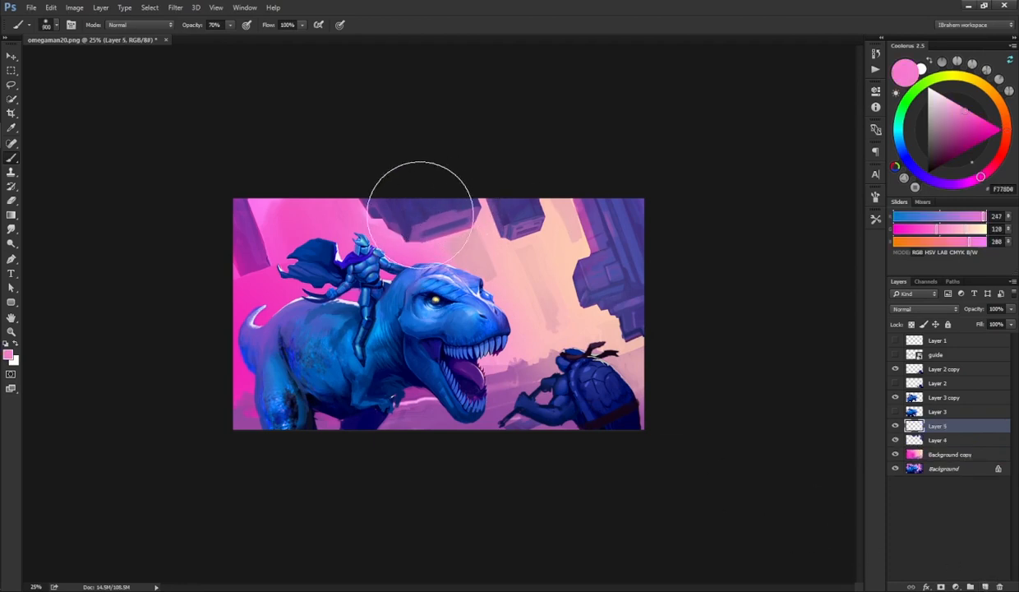
mouse_move(405, 196)
left_mouse_down()
mouse_move(442, 201)
mouse_move(477, 236)
left_mouse_up()
key("ctrl+z")
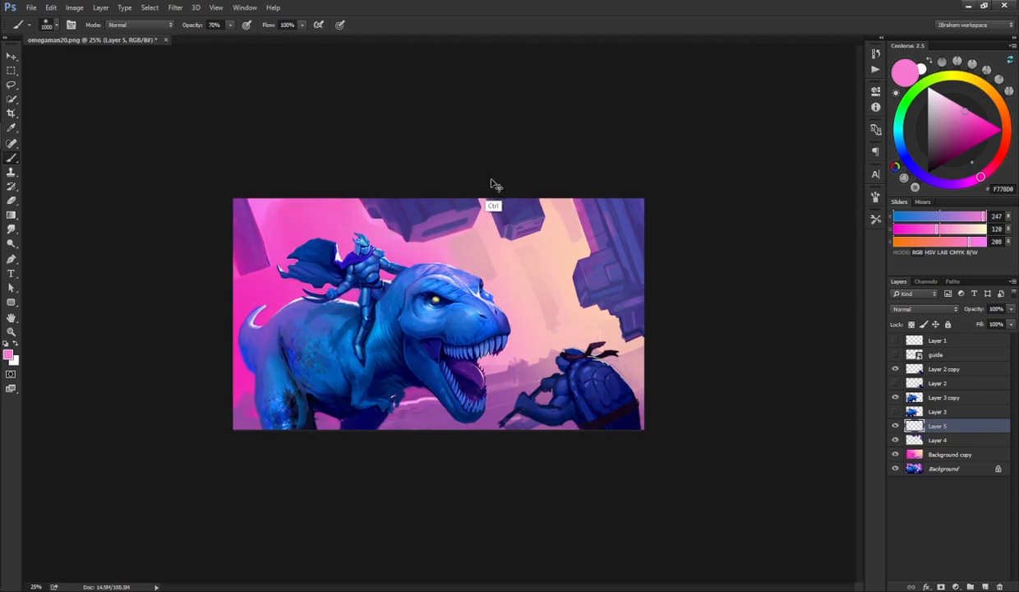
Step: Set a custom proof condition simulating Dot Gain 25% and toggle proof colors to check the values in grayscale
left_click(217, 9)
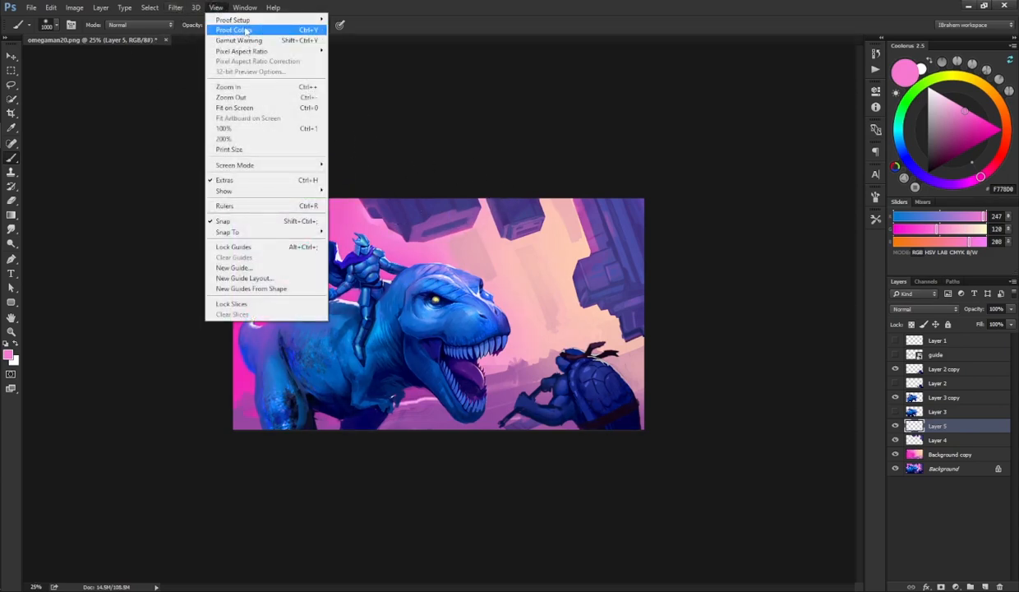
mouse_move(267, 24)
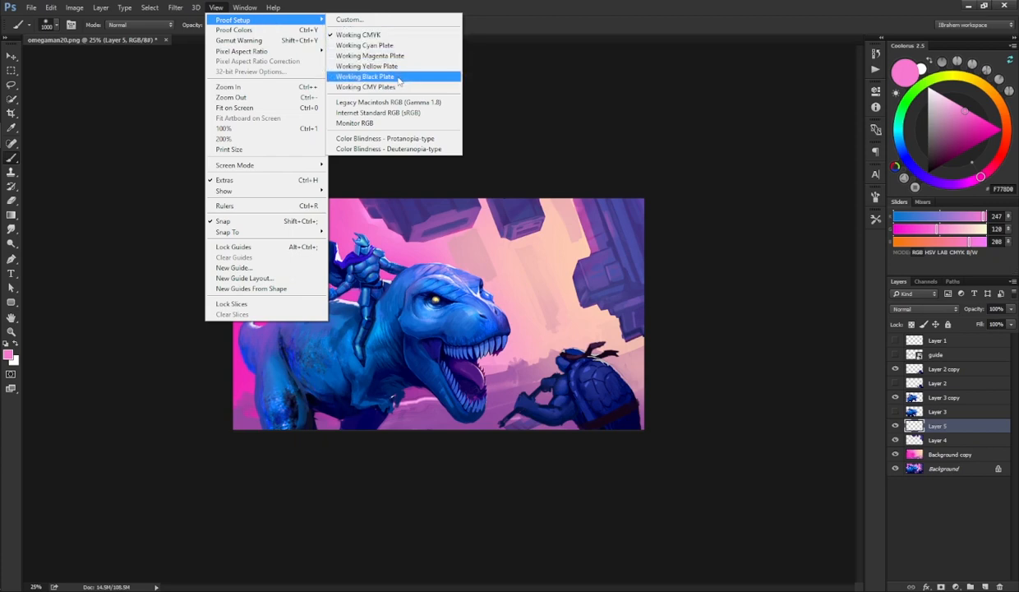
left_click(383, 20)
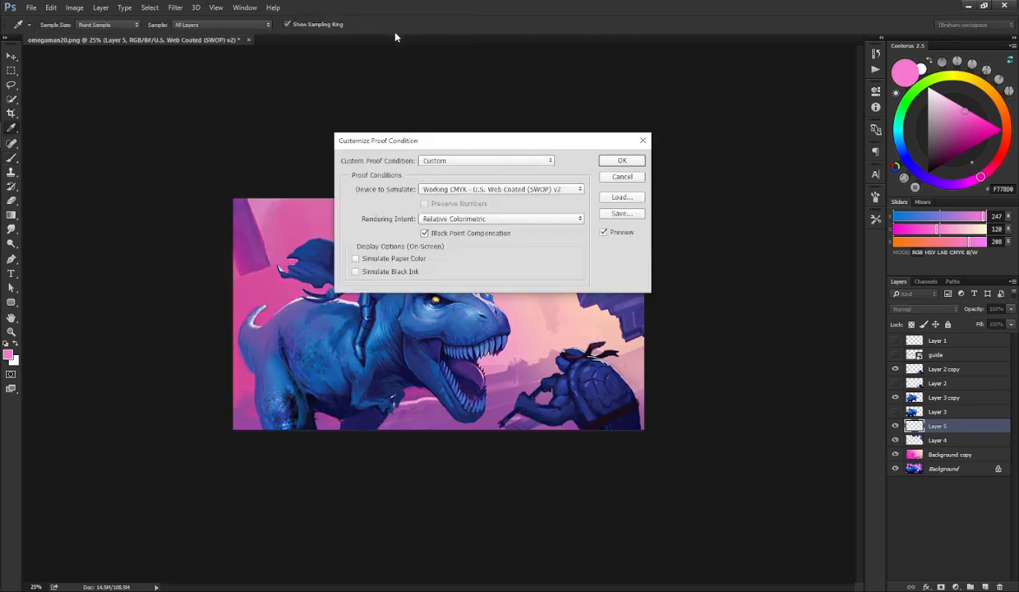
left_click(477, 194)
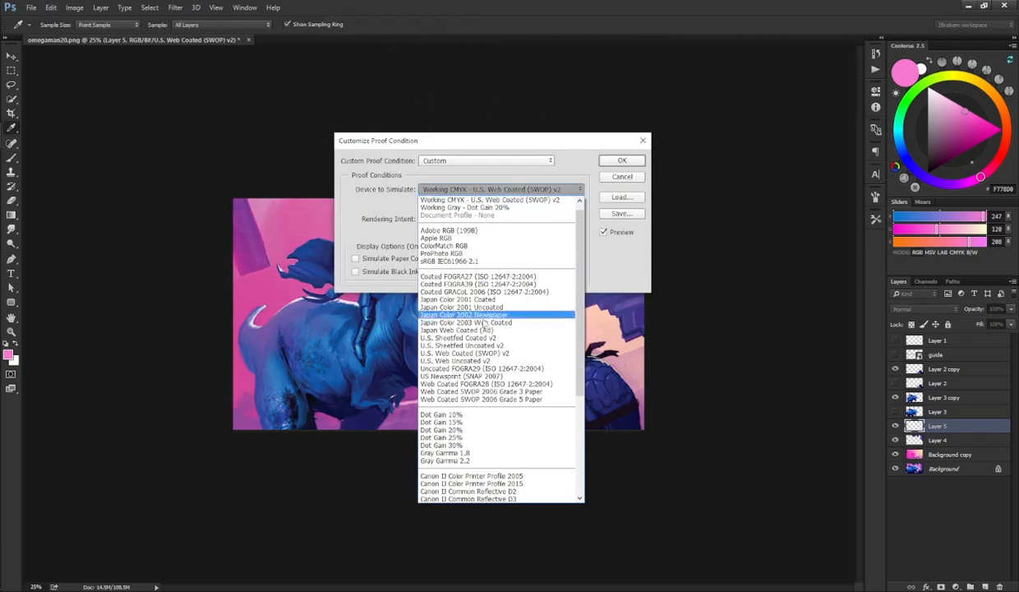
left_click(493, 437)
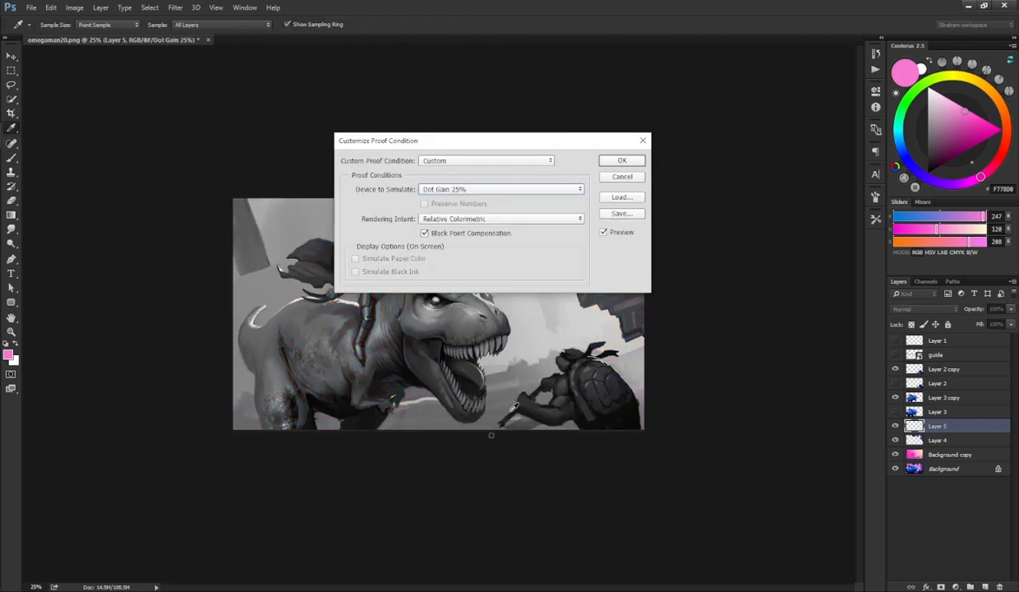
left_click(622, 160)
key("b")
key("ctrl+y")
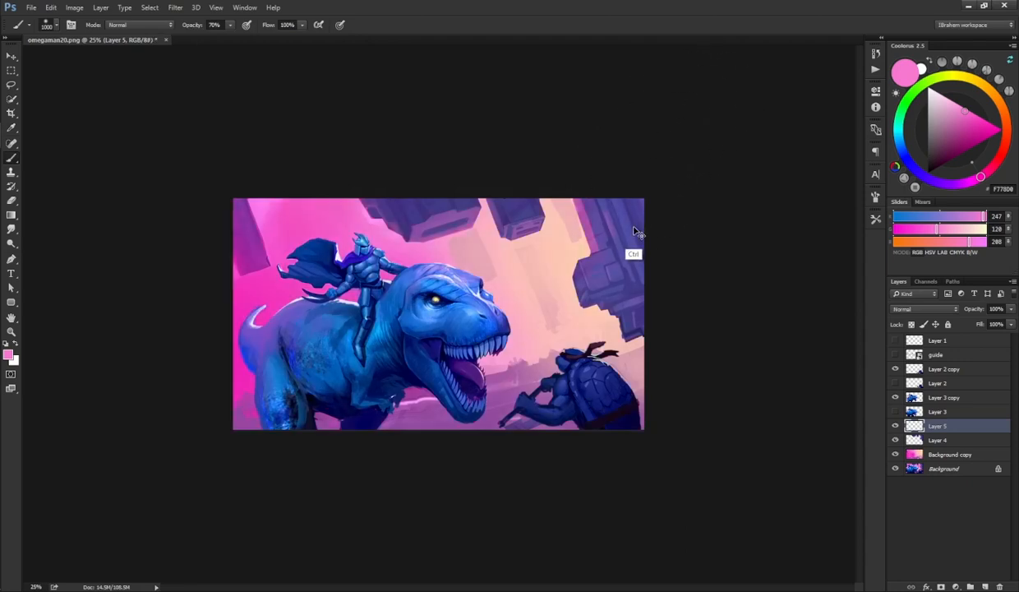
key("ctrl+y")
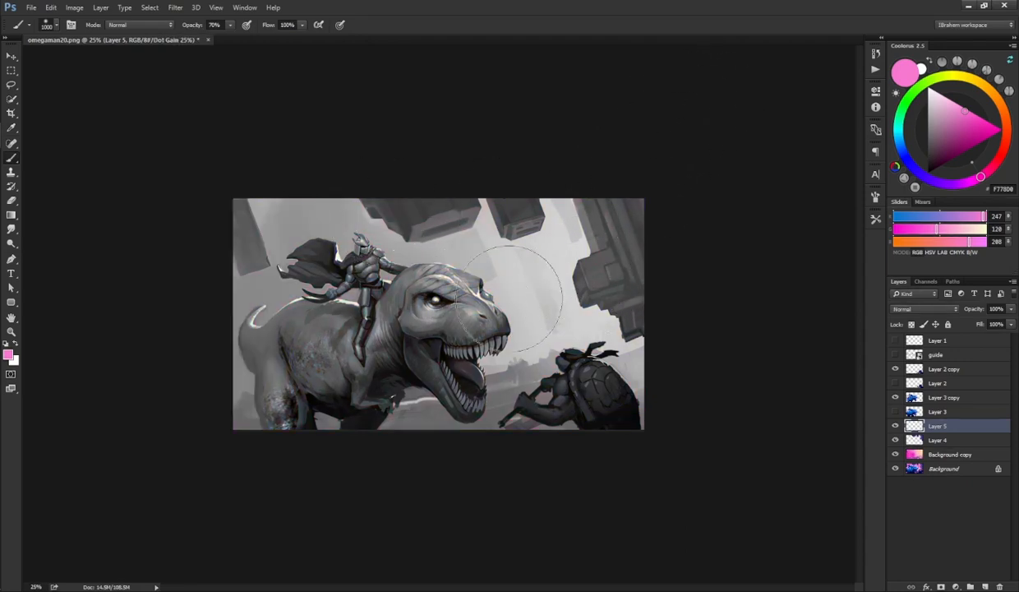
key("ctrl+y")
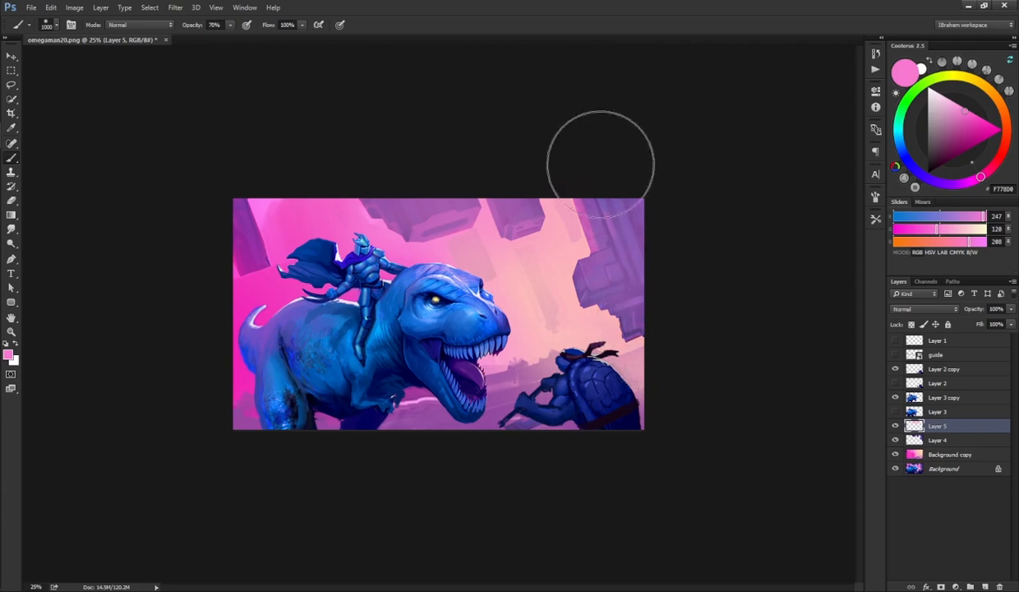
Step: On the new layer, sample the sky pink, paint a glow over the upper left, and erase it near the right buildings
key("alt")
left_click(396, 236, "alt")
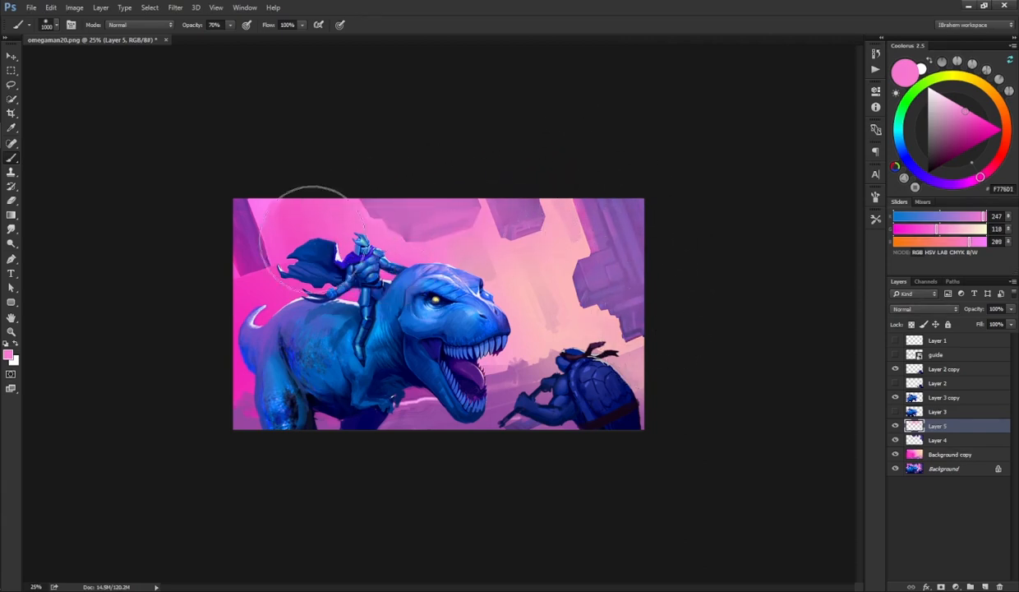
mouse_move(272, 261)
left_mouse_down()
mouse_move(264, 224)
mouse_move(283, 279)
left_mouse_up()
key("e")
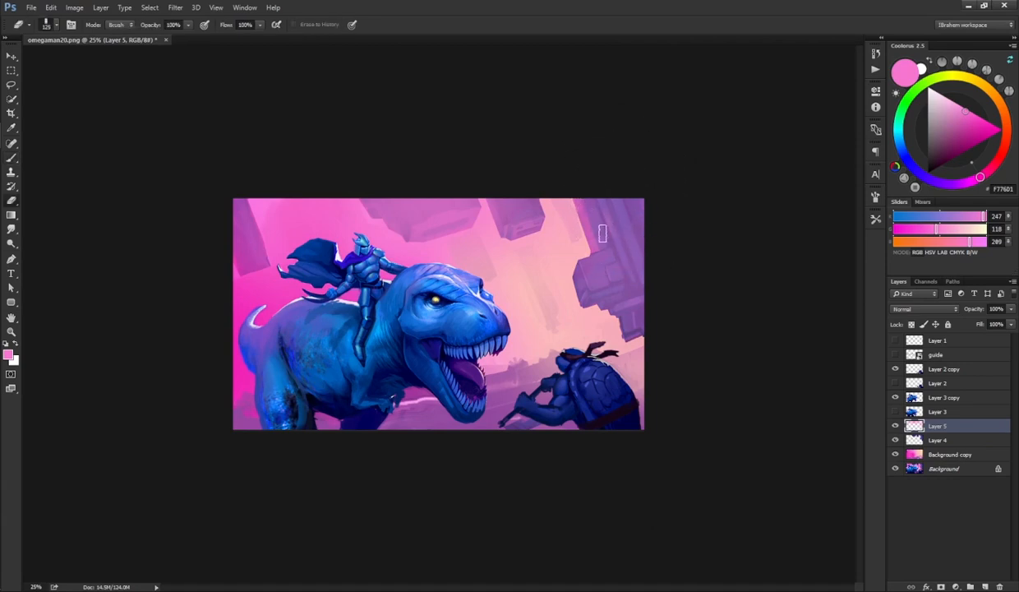
mouse_move(611, 209)
left_mouse_down()
mouse_move(630, 185)
mouse_move(656, 223)
mouse_move(597, 275)
mouse_move(628, 311)
mouse_move(651, 272)
mouse_move(629, 185)
mouse_move(609, 189)
mouse_move(640, 290)
mouse_move(639, 227)
mouse_move(630, 297)
mouse_move(606, 277)
left_mouse_up()
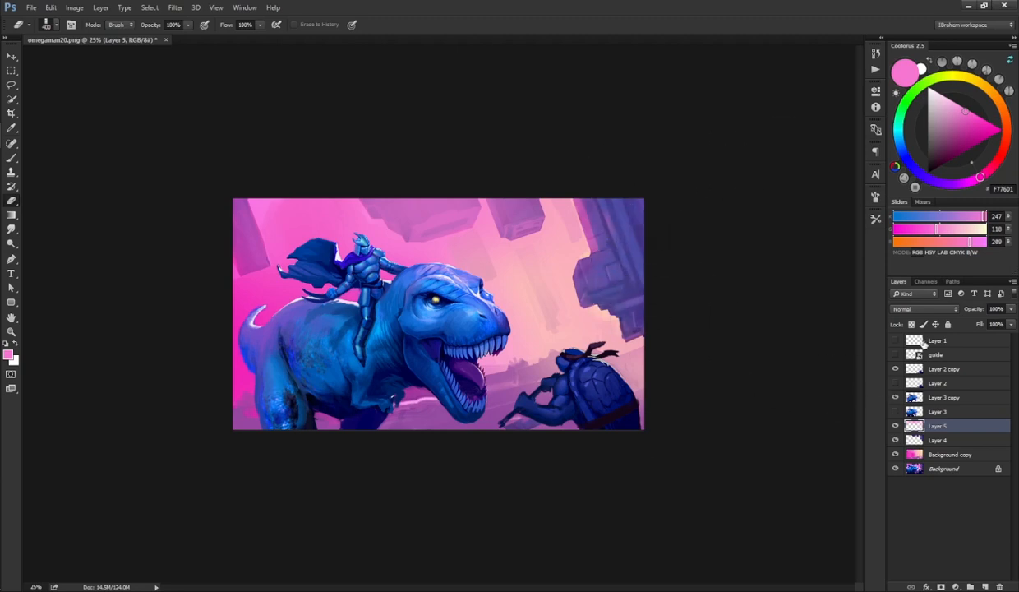
Step: Add another new layer, paint a vivid pink (FF51CC) glow near the right buildings, and set its blend mode to Color Dodge
key("ctrl+y")
key("ctrl+y")
key("ctrl+y")
key("ctrl+y")
left_click(987, 586)
key("b")
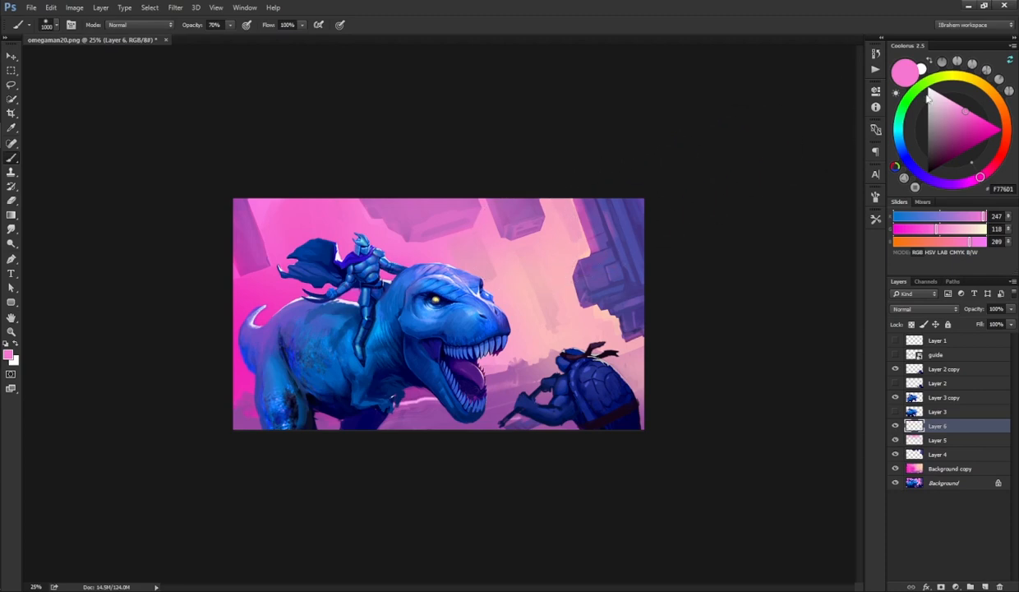
left_click(978, 117)
mouse_move(584, 301)
left_mouse_down()
mouse_move(574, 233)
mouse_move(552, 293)
left_mouse_up()
key("ctrl+z")
left_click(913, 309)
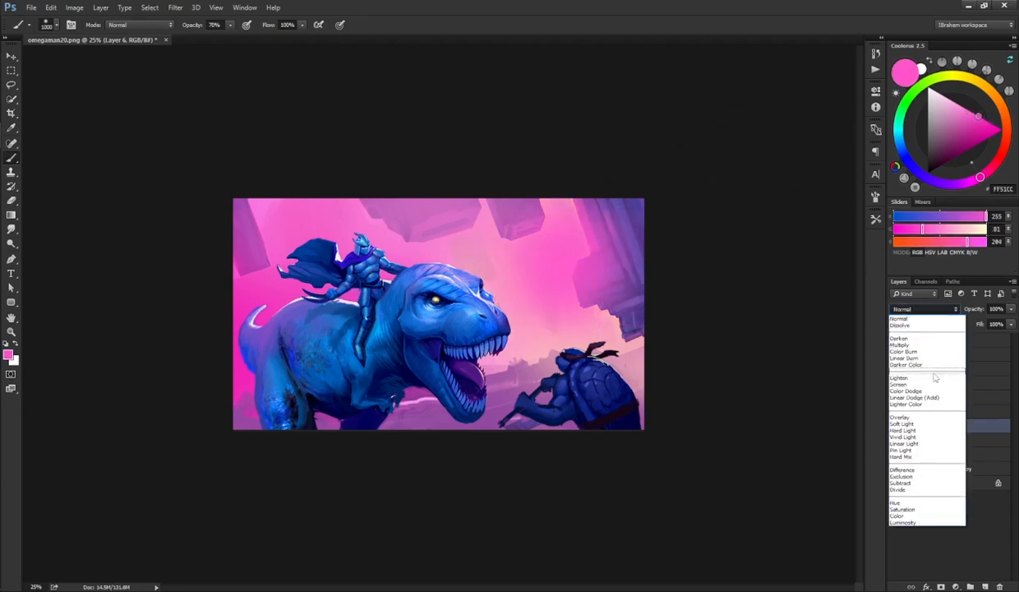
left_click(908, 390)
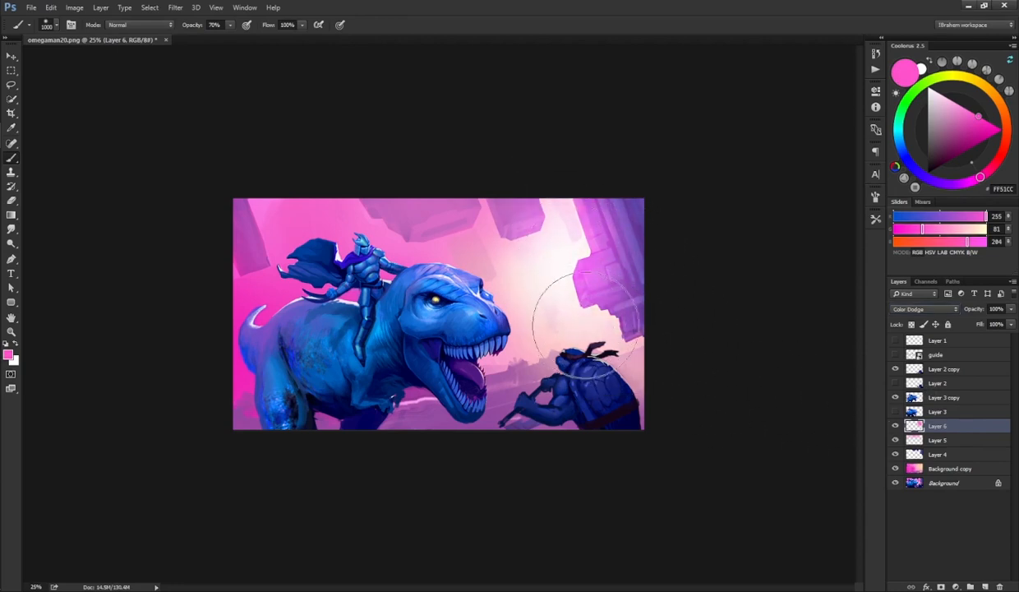
Step: Erase part of the pink glow near the right buildings and apply a vertical Motion Blur at 90° to that glow layer
key("e")
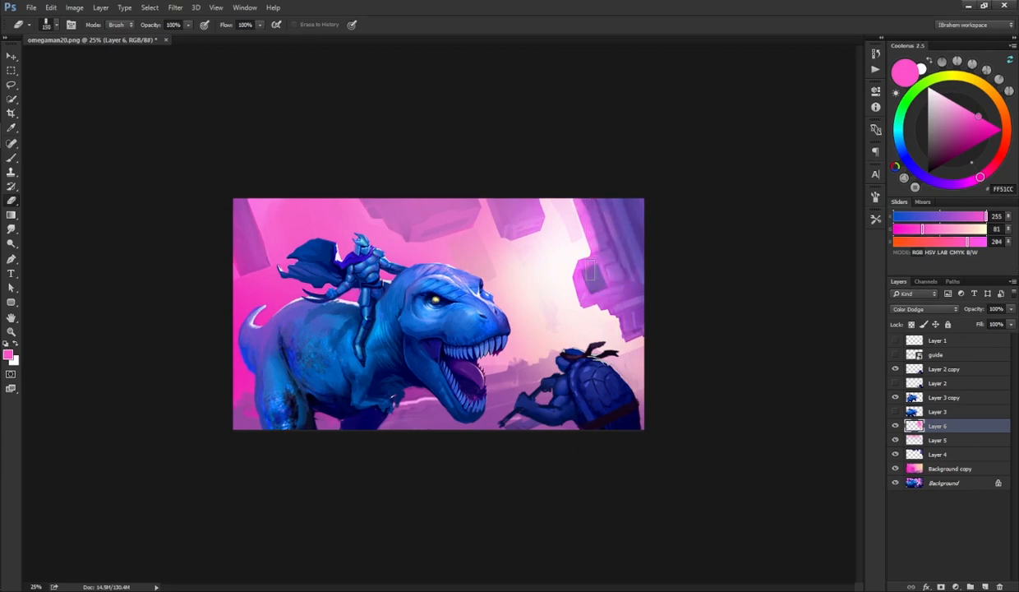
left_click_drag(614, 289, 667, 267)
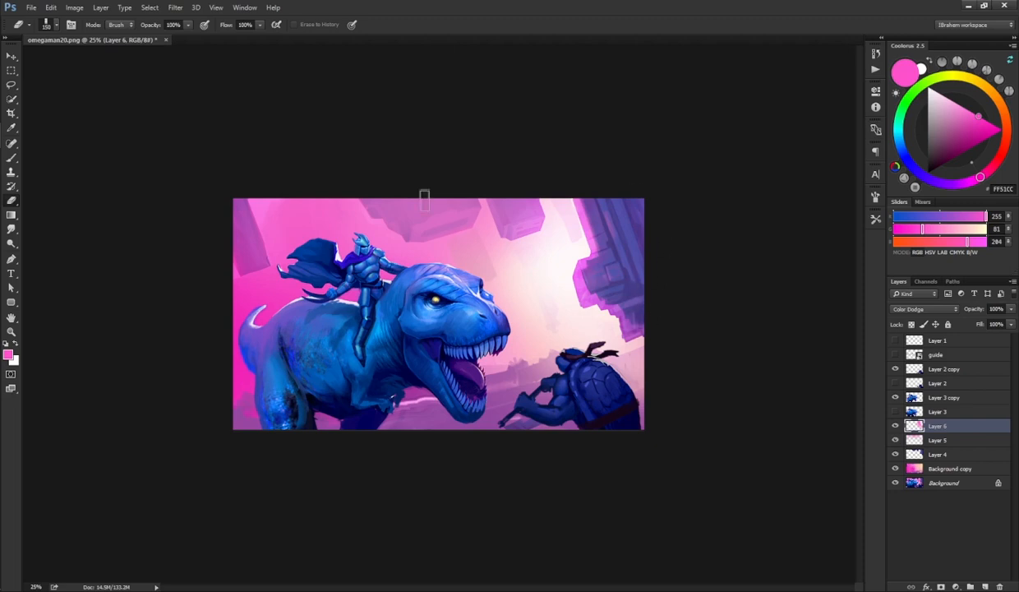
left_click(175, 8)
mouse_move(271, 129)
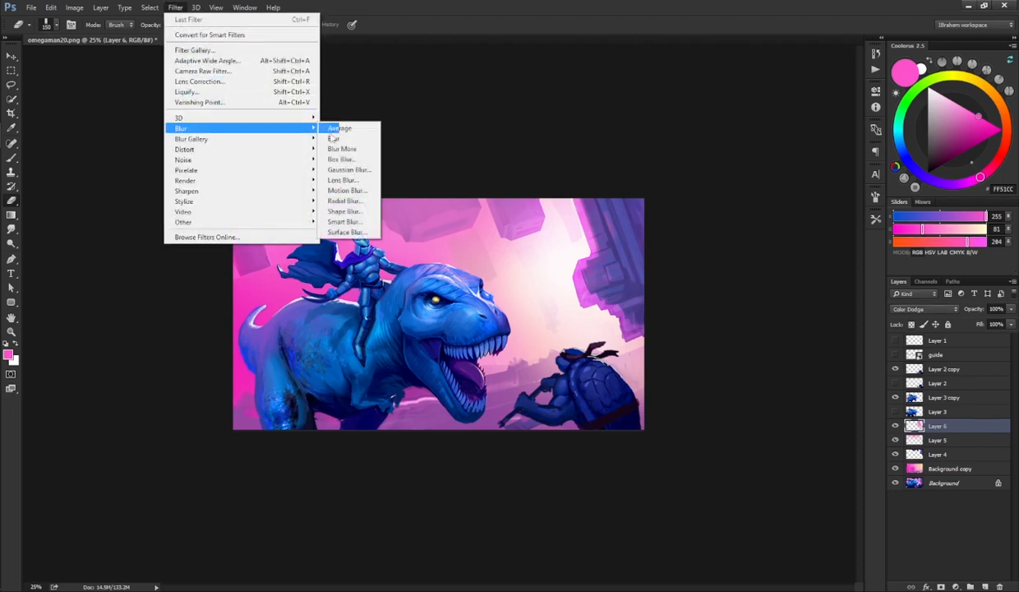
left_click(354, 191)
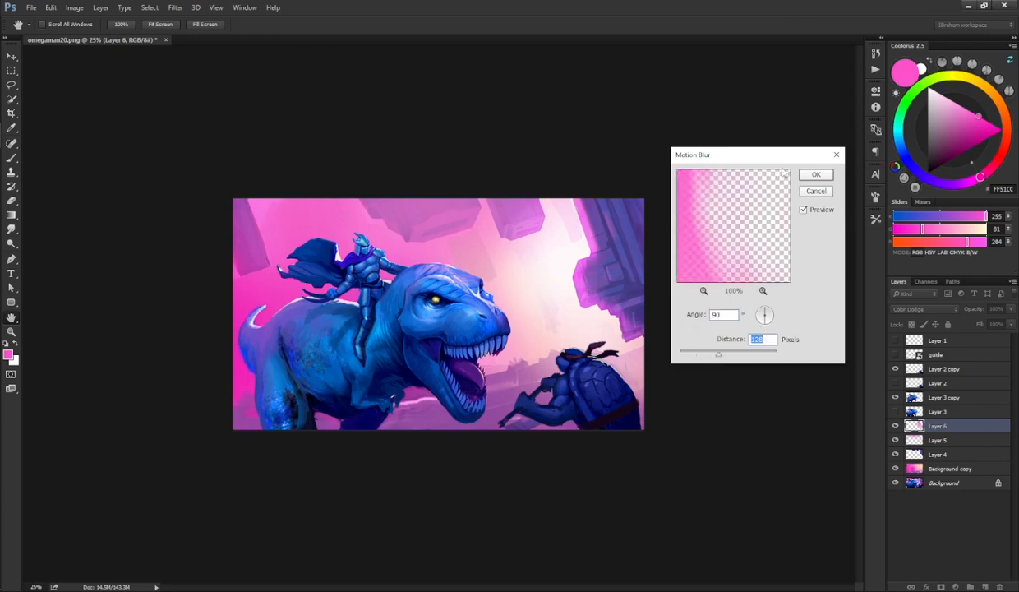
left_click(816, 174)
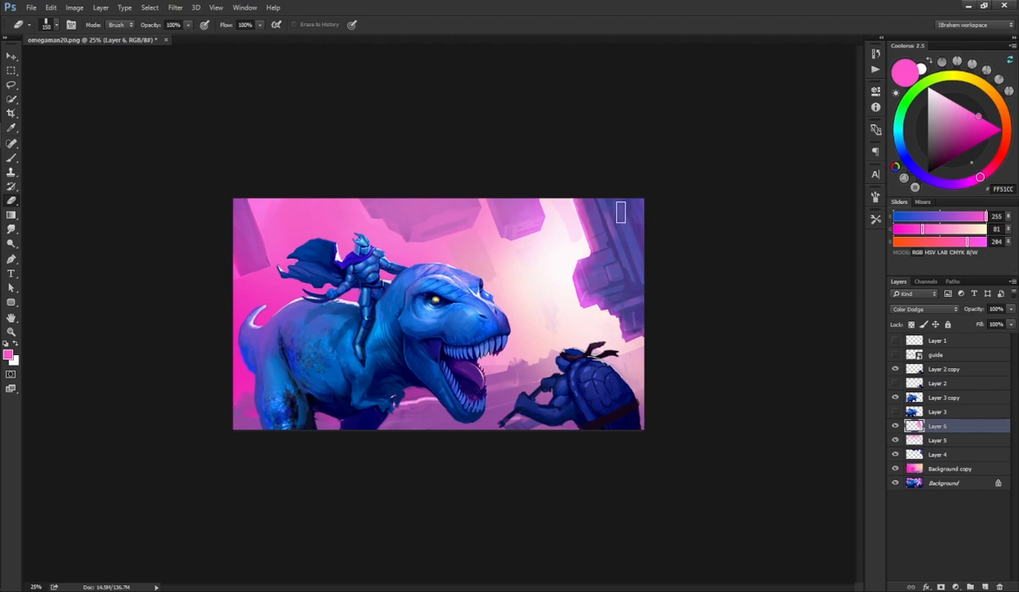
Step: Toggle the glow layer's visibility on and off to compare the sky with and without it
key("b")
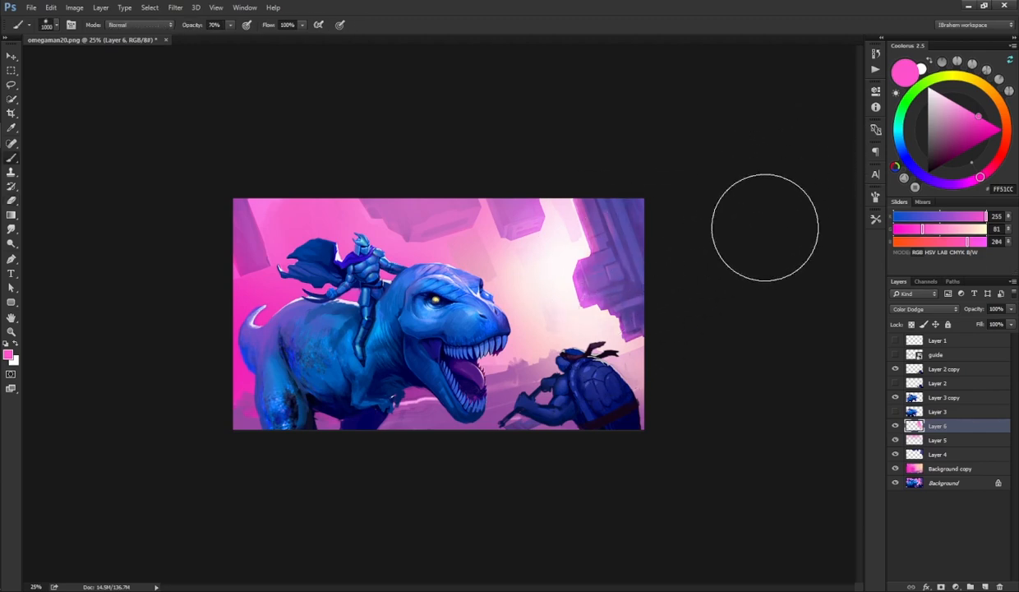
left_click(896, 426)
left_click(896, 426)
left_click(896, 426)
left_click(896, 427)
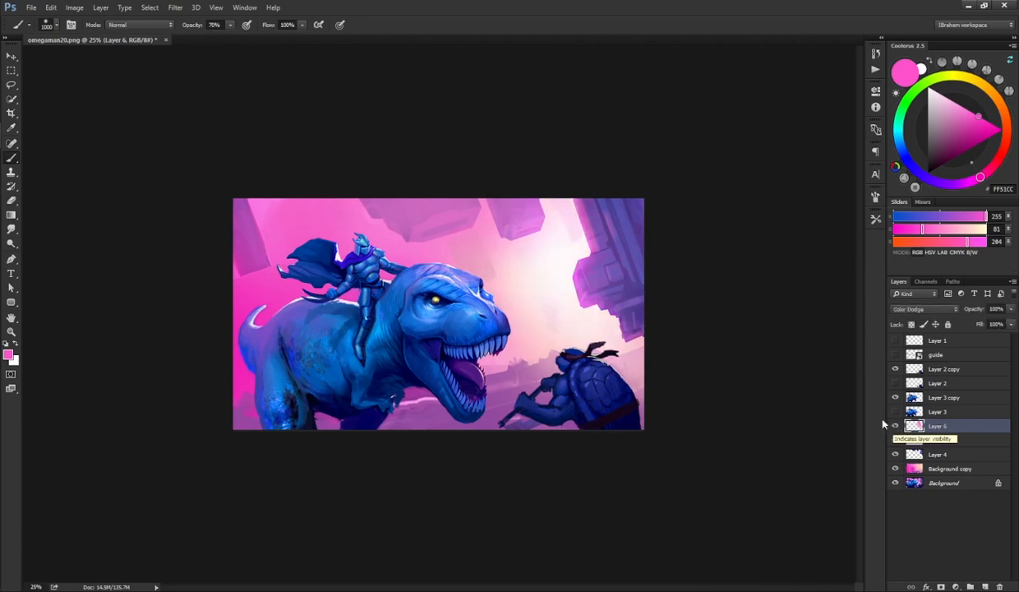
key("e")
right_click(549, 224)
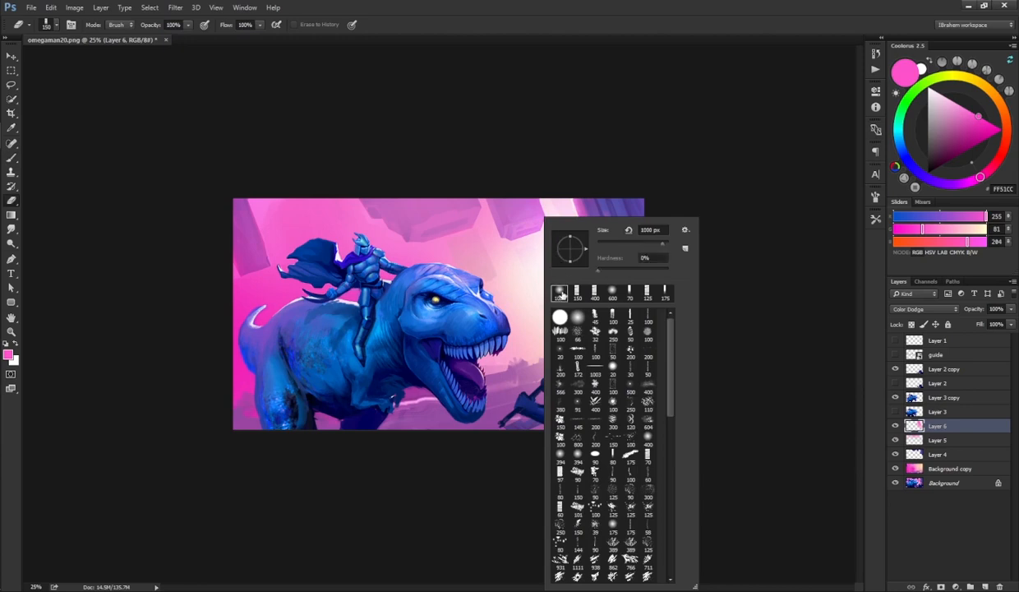
key("Return")
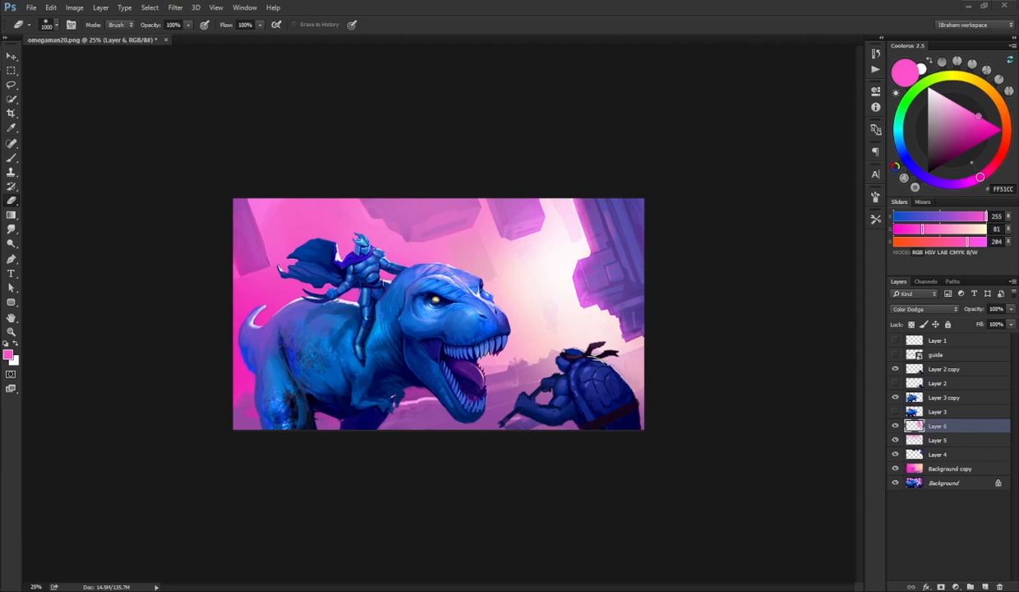
Step: Place the Experimental (37) light-flare image into the document, then rotate and enlarge it over the sky's right side
left_click_drag(0, 313, 411, 309)
left_click_drag(518, 316, 604, 291)
left_click_drag(766, 264, 409, 425)
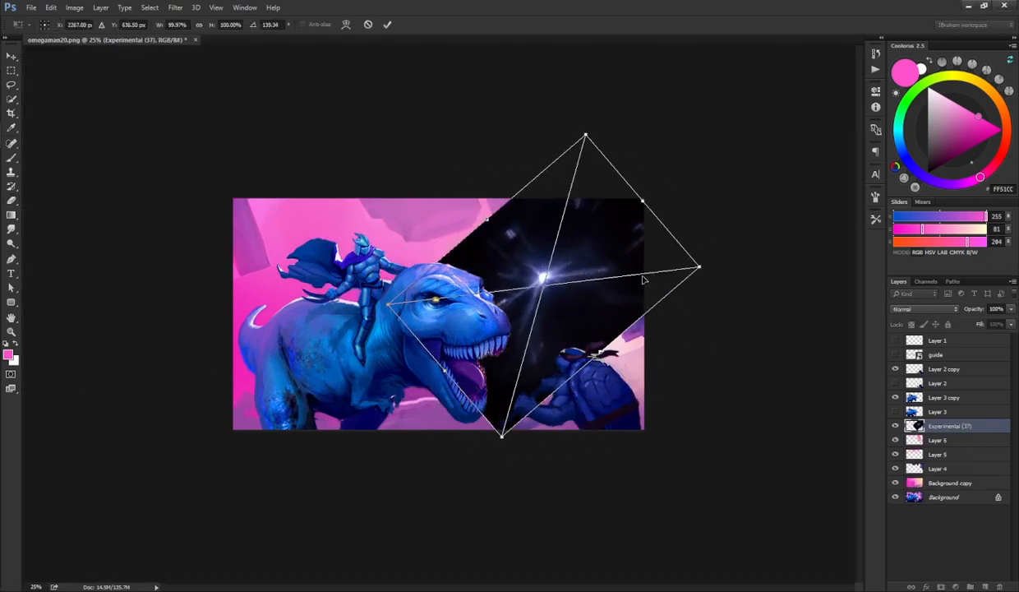
left_click_drag(699, 262, 767, 263)
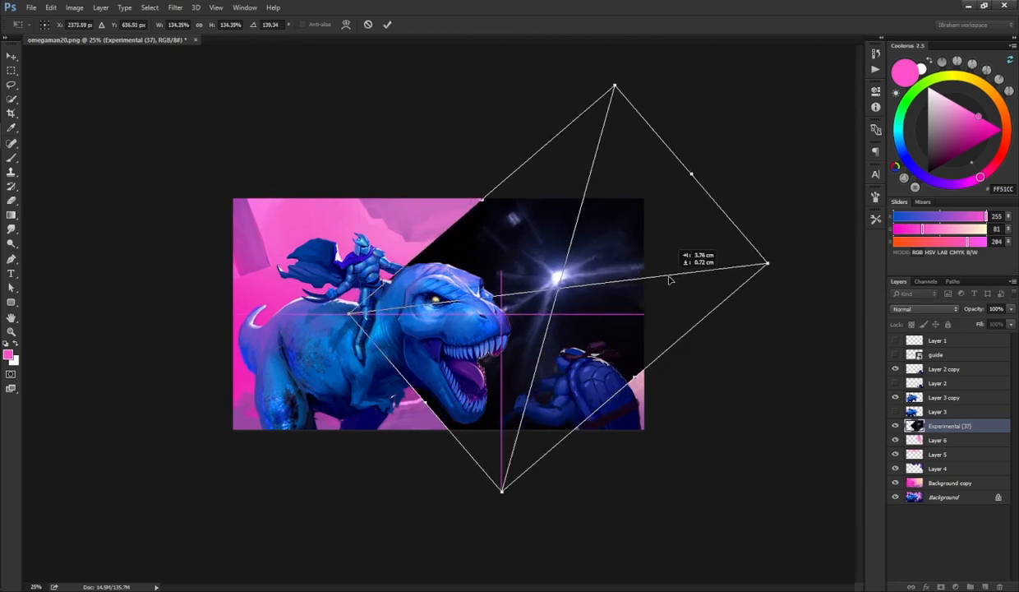
key("Return")
Step: Set the flare layer's blend mode to Linear Dodge (Add) and move it toward the upper right corner
key("e")
left_click_drag(939, 427, 954, 370)
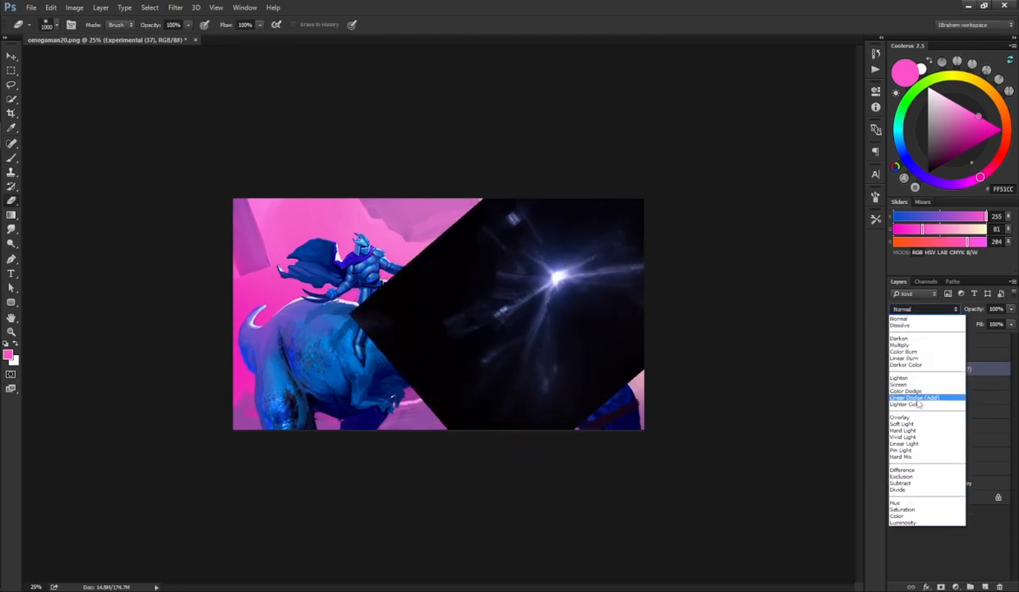
left_click(927, 397)
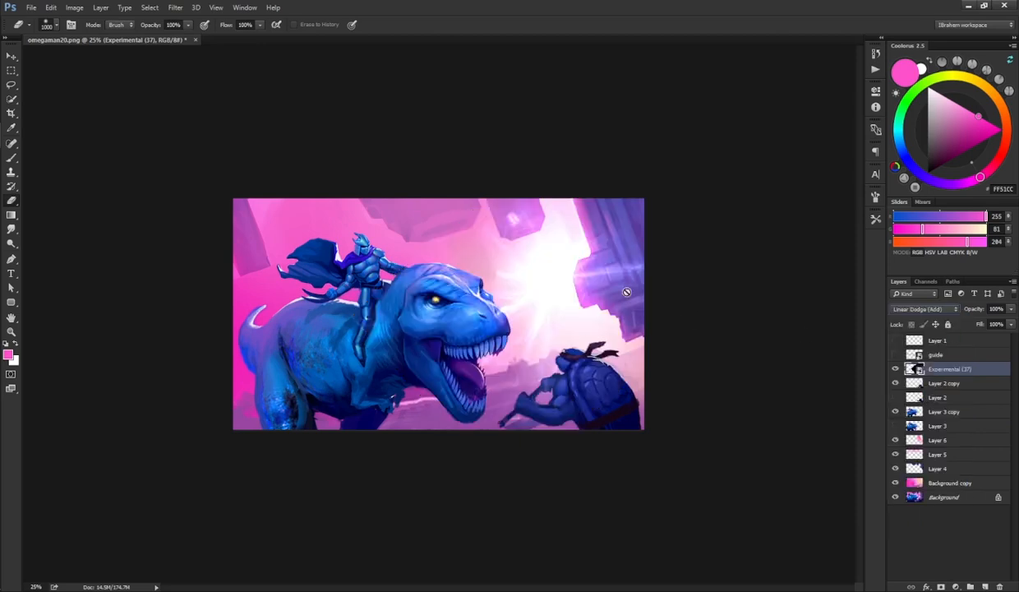
key("ctrl+t")
left_click_drag(570, 301, 622, 278)
key("e")
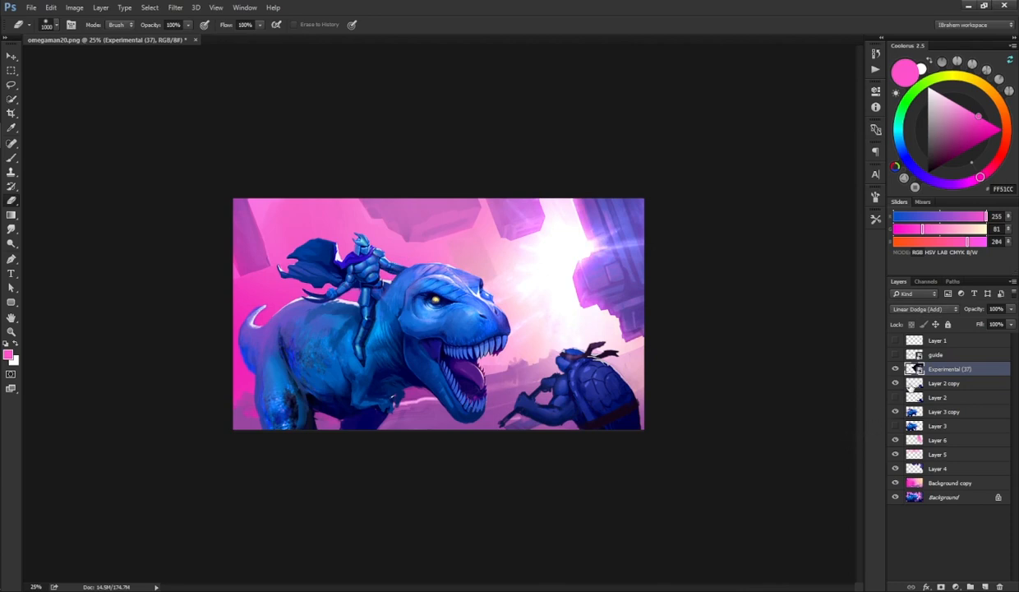
Step: Add a new layer above Layer 2 copy, sample the sky pink, and paint a pink tint over the dinosaur's body
left_click(942, 383)
left_click(985, 587)
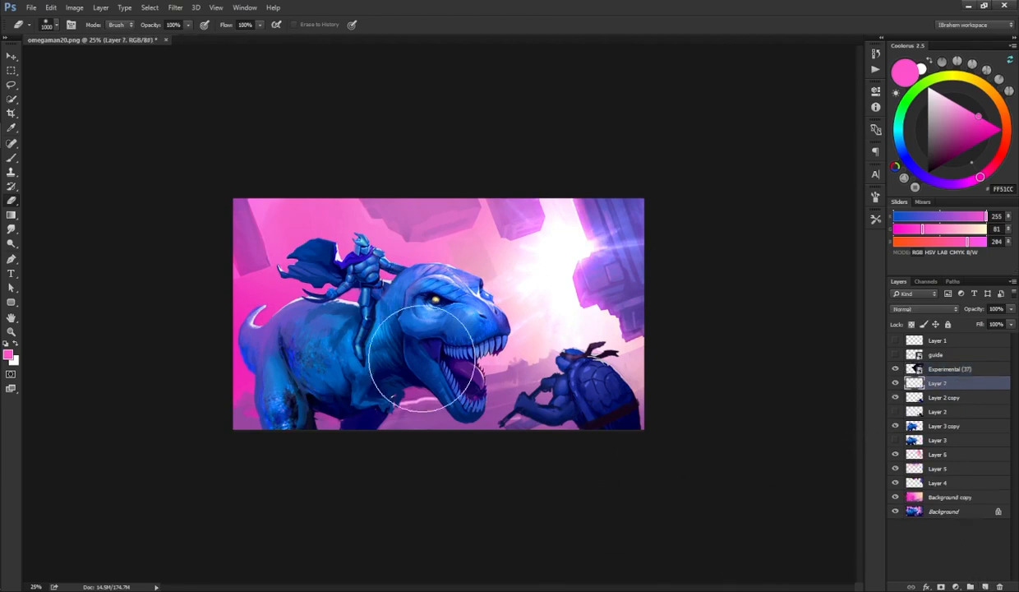
key("b")
left_click(246, 284, "alt")
mouse_move(254, 295)
left_mouse_down()
mouse_move(291, 451)
mouse_move(282, 395)
mouse_move(258, 402)
mouse_move(314, 425)
mouse_move(349, 485)
left_mouse_up()
key("ctrl+z")
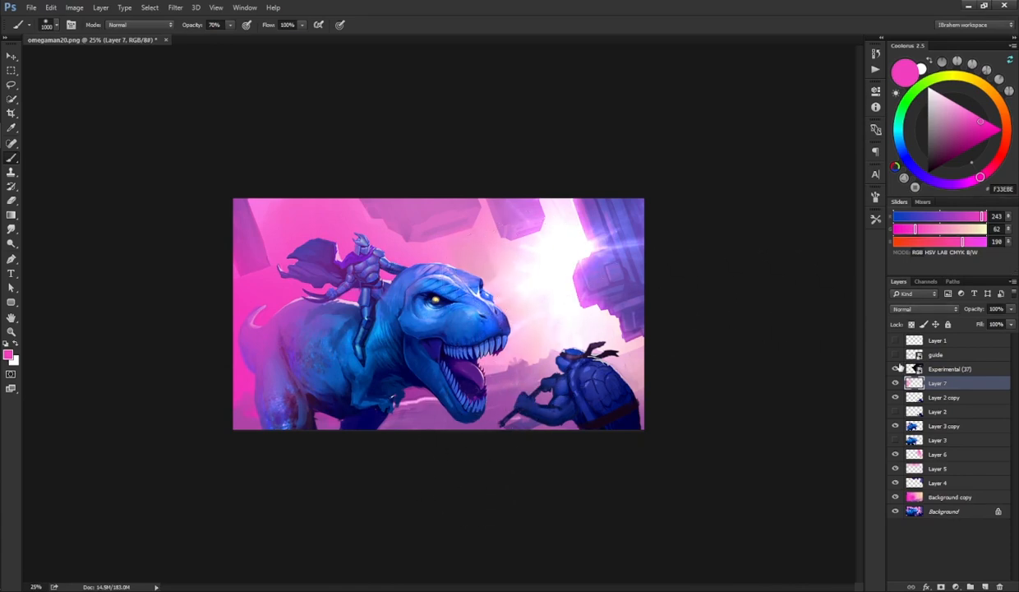
Step: Toggle the pink tint layer's visibility to compare the dinosaur with and without it
left_click(895, 384)
left_click(895, 384)
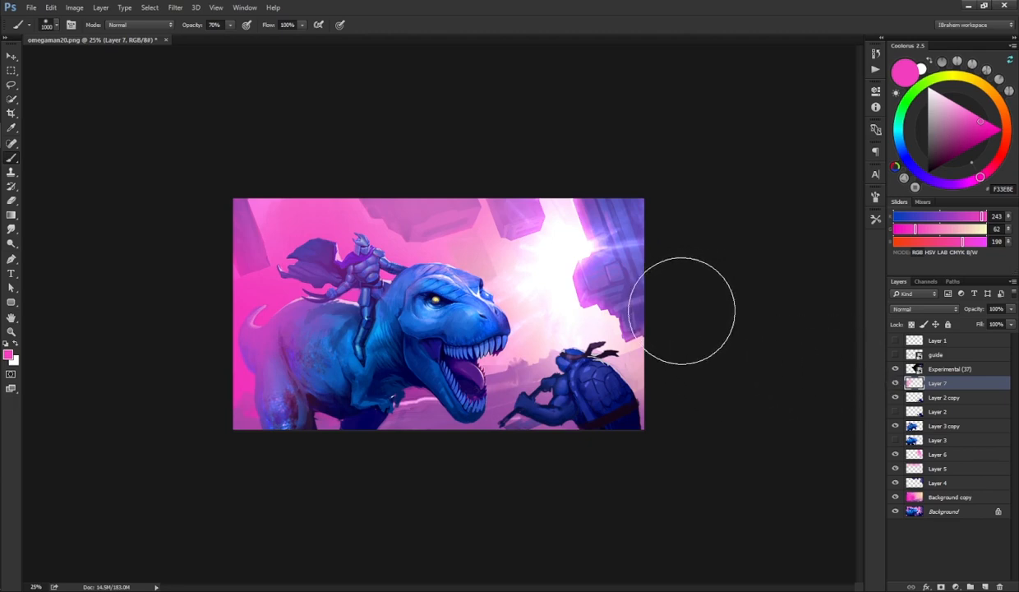
key("e")
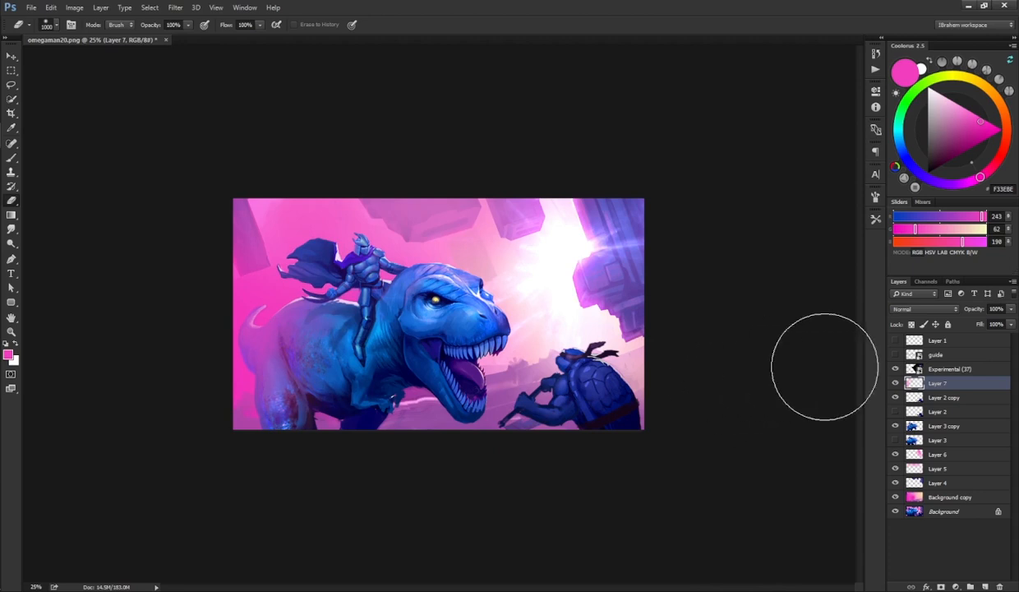
Step: Add a new layer, pick dark blue 353080, paint over the right buildings, and set the layer to Hard Light
left_click(986, 586)
left_click(909, 162)
left_click(951, 143)
key("b")
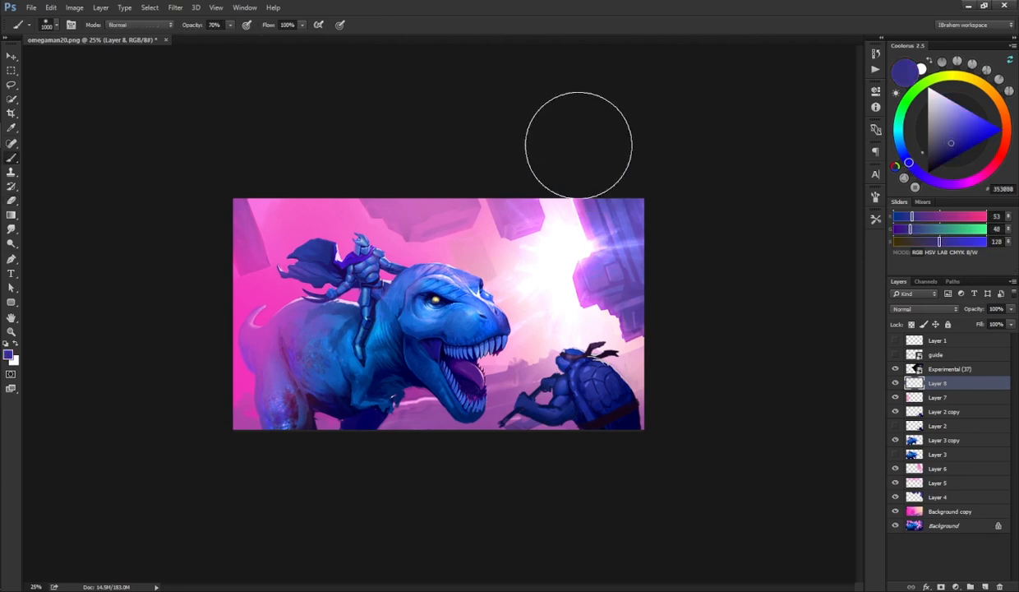
mouse_move(577, 144)
left_mouse_down()
mouse_move(667, 280)
mouse_move(652, 316)
left_mouse_up()
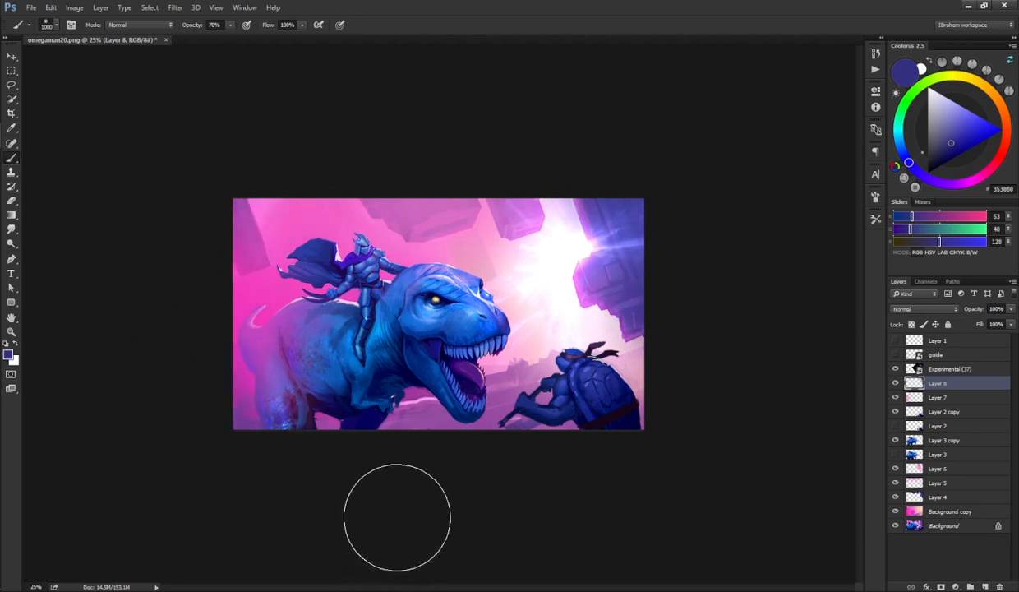
left_click(920, 309)
left_click(919, 426)
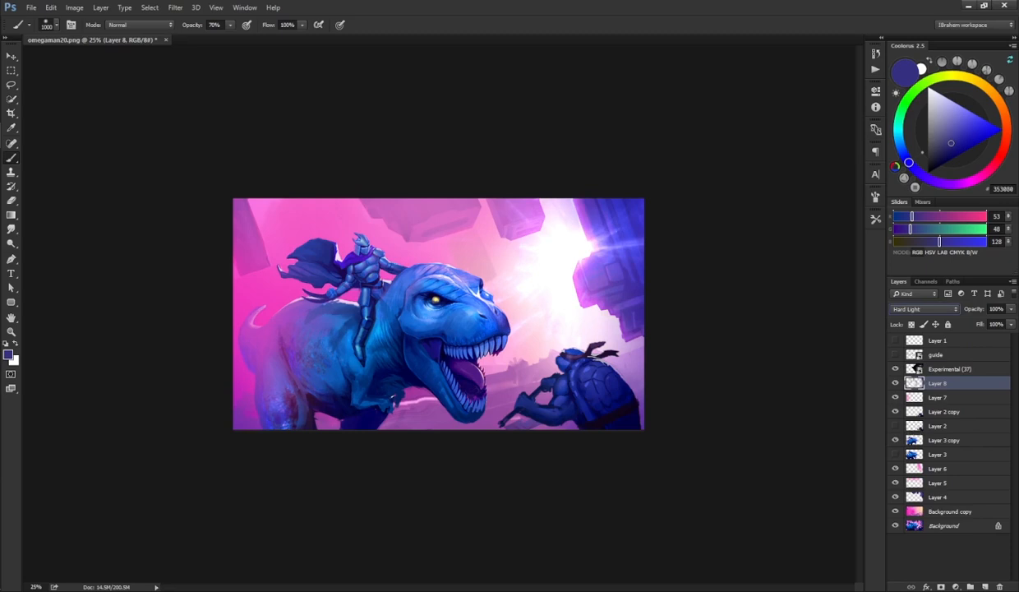
left_click(896, 384)
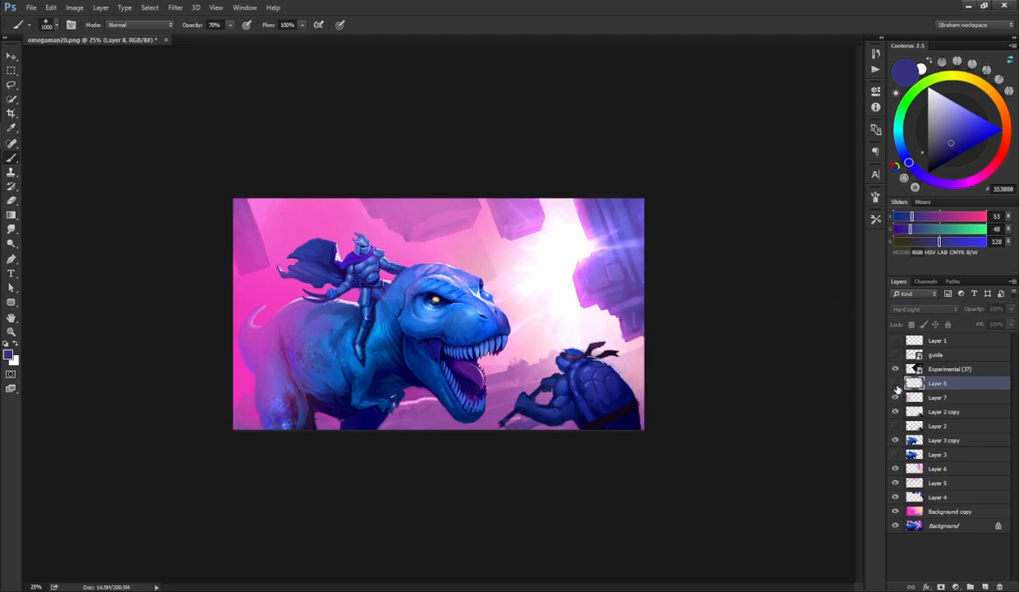
left_click(895, 384)
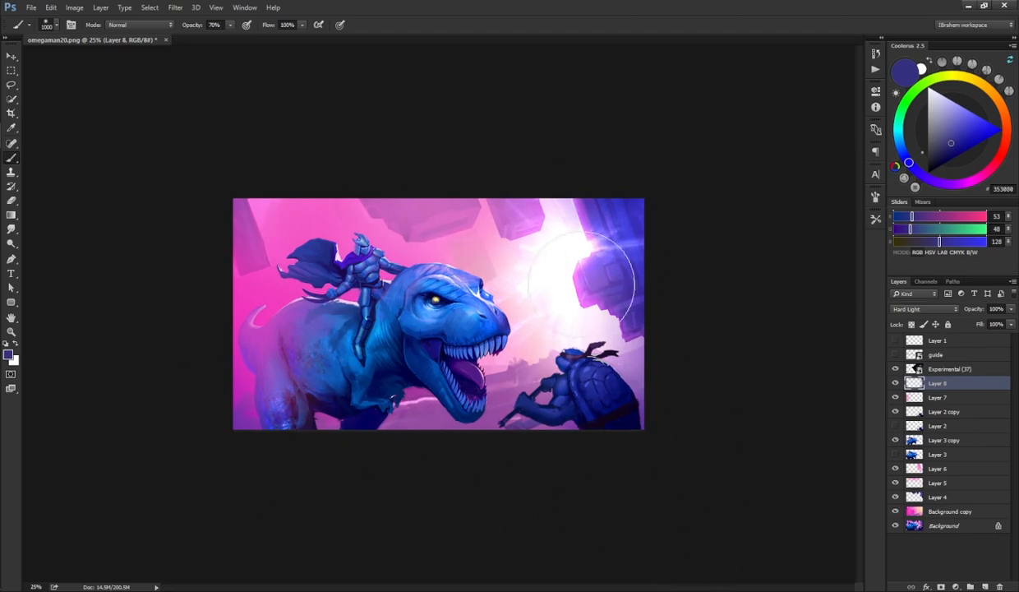
Step: Add a new layer above Layer 2 copy, pick green 3E9D41, shrink the brush, and paint green over the turtle
left_click(945, 411)
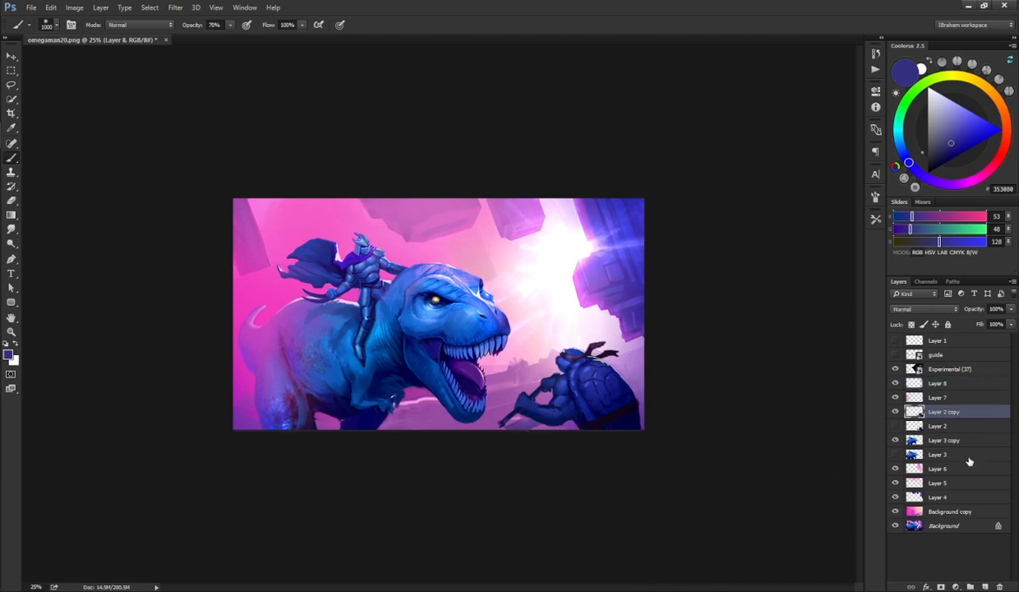
left_click(985, 586)
left_click(905, 103)
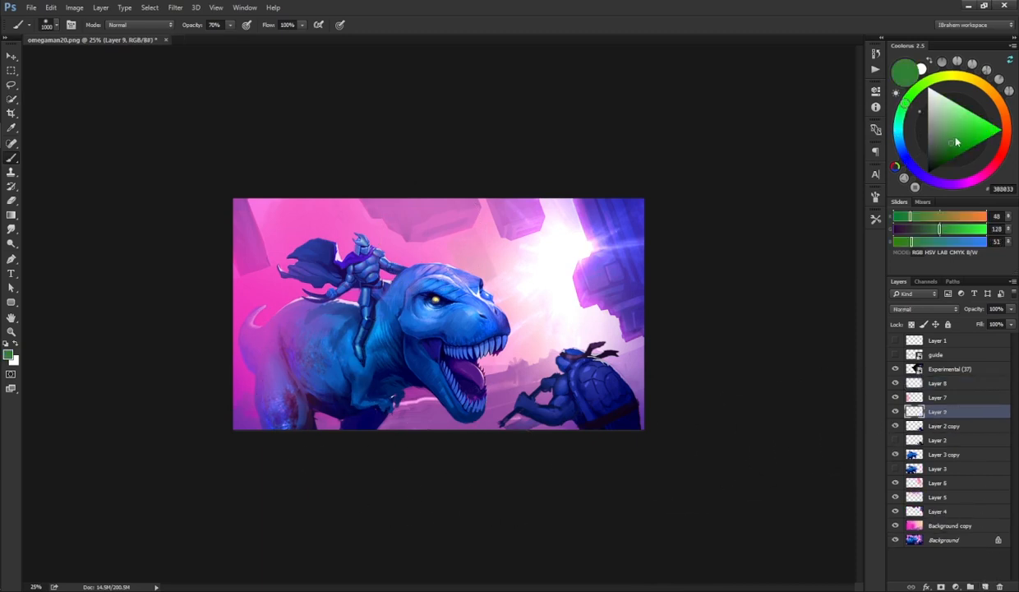
left_click(955, 135)
key("[")
key("bracketleft")
key("bracketleft")
key("bracketleft")
key("bracketleft")
key("bracketleft")
key("bracketleft")
key("bracketleft")
key("bracketleft")
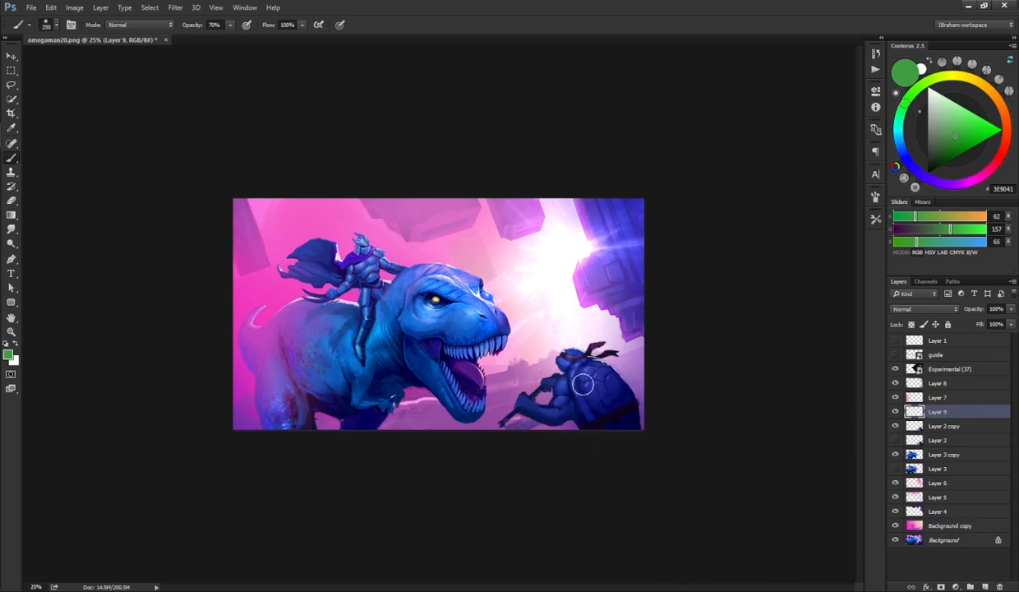
mouse_move(573, 379)
left_mouse_down()
mouse_move(560, 403)
mouse_move(568, 363)
mouse_move(570, 397)
mouse_move(600, 399)
mouse_move(582, 380)
mouse_move(556, 420)
mouse_move(524, 407)
mouse_move(585, 393)
mouse_move(575, 358)
mouse_move(590, 409)
left_mouse_up()
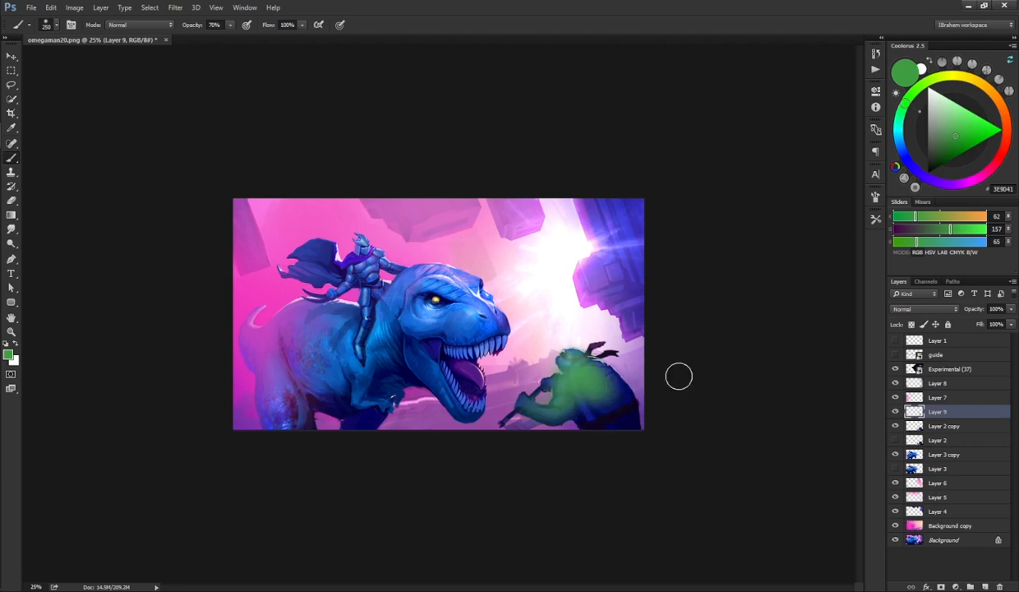
Step: Set the green layer to Hard Light and limit it with Blend If, splitting the Underlying Layer shadow slider to 35/85
left_click(925, 309)
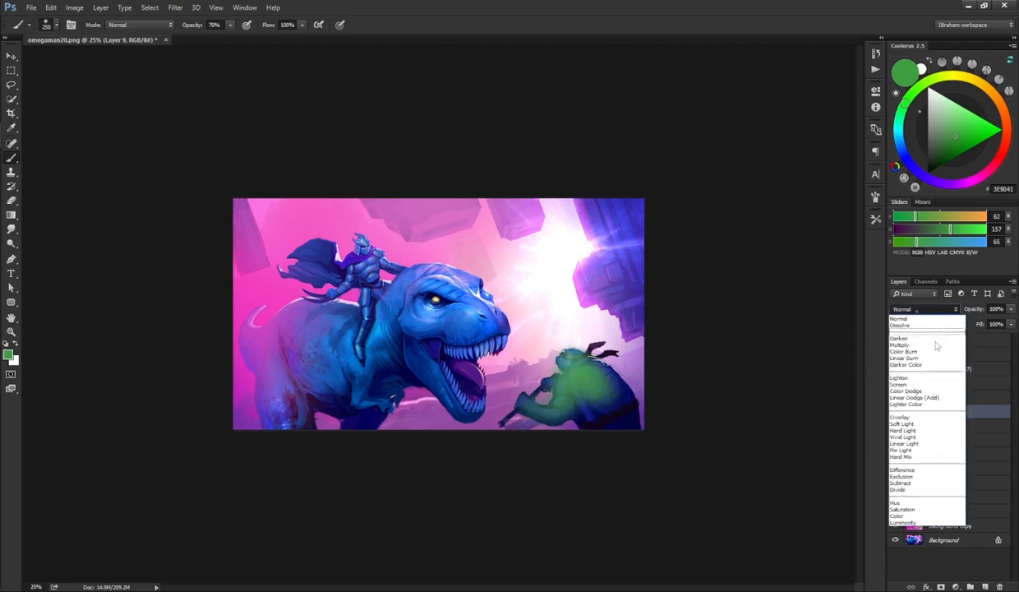
left_click(931, 425)
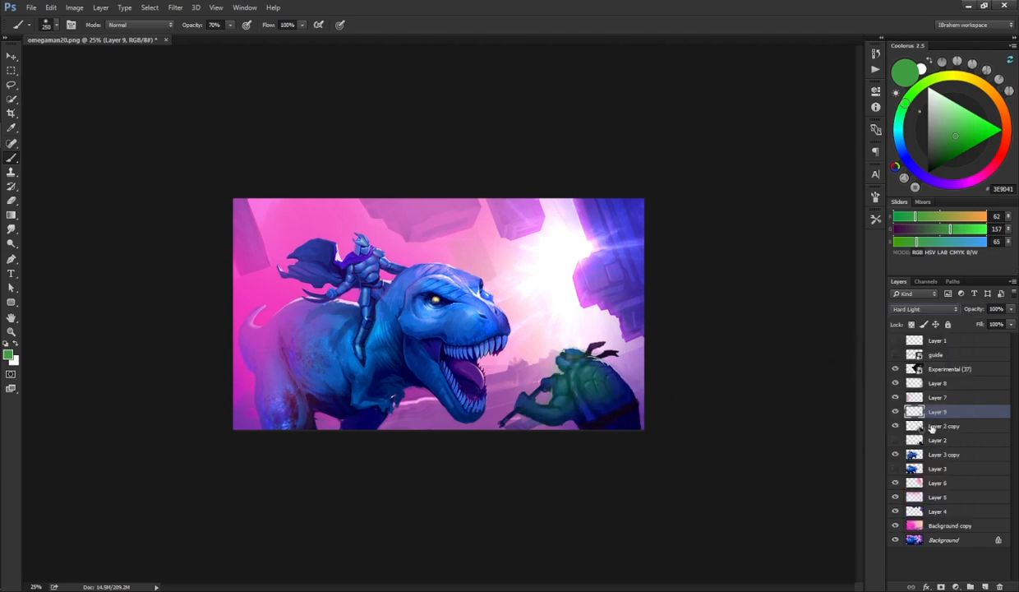
double_click(979, 417)
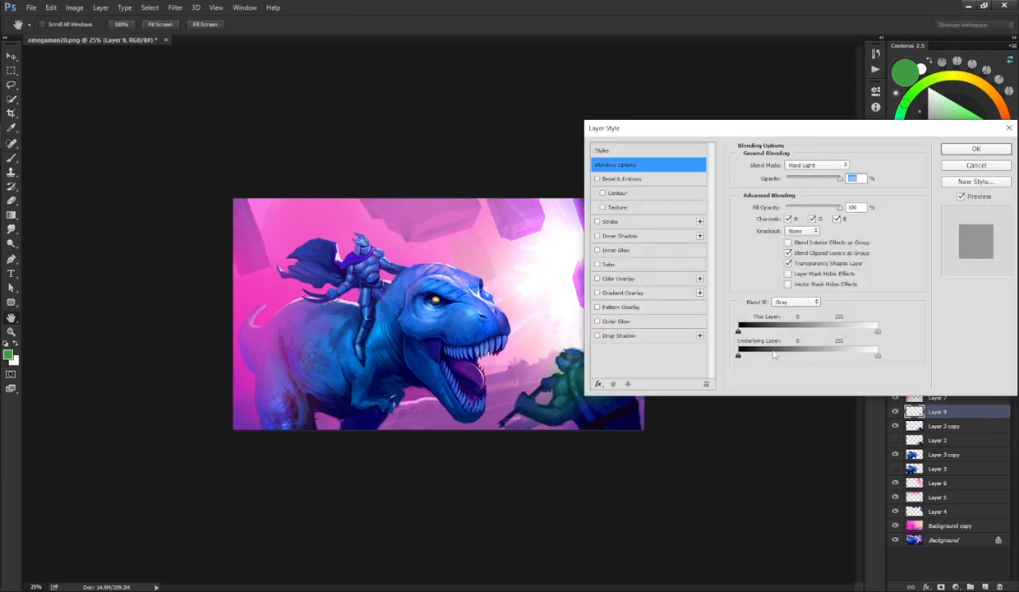
left_click_drag(738, 356, 757, 381)
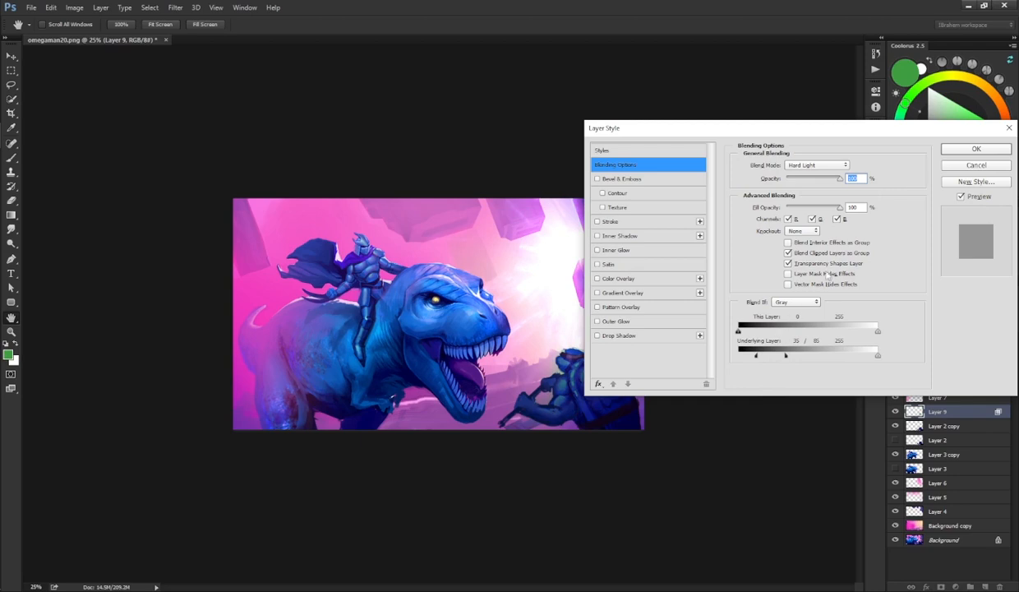
left_click(974, 147)
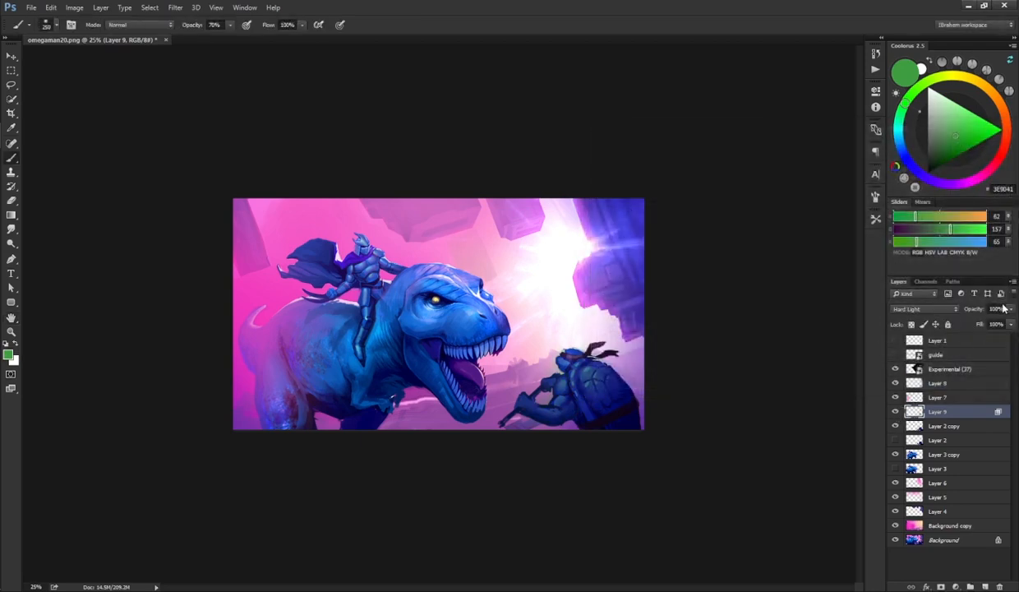
Step: Clip the green layer to the turtle layer below and lower its opacity to 63%
left_click(944, 418, "alt")
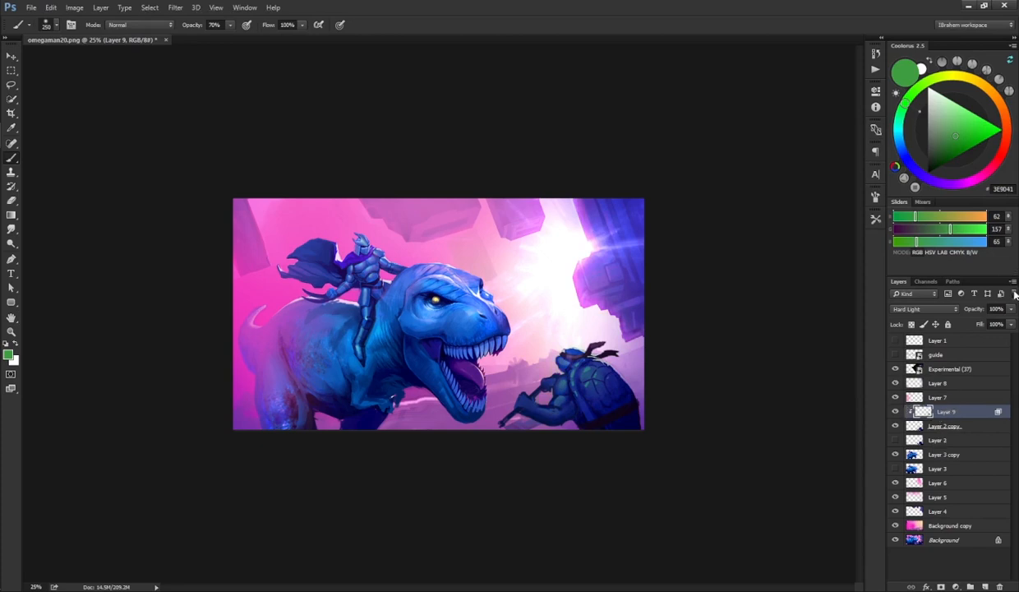
left_click(980, 322)
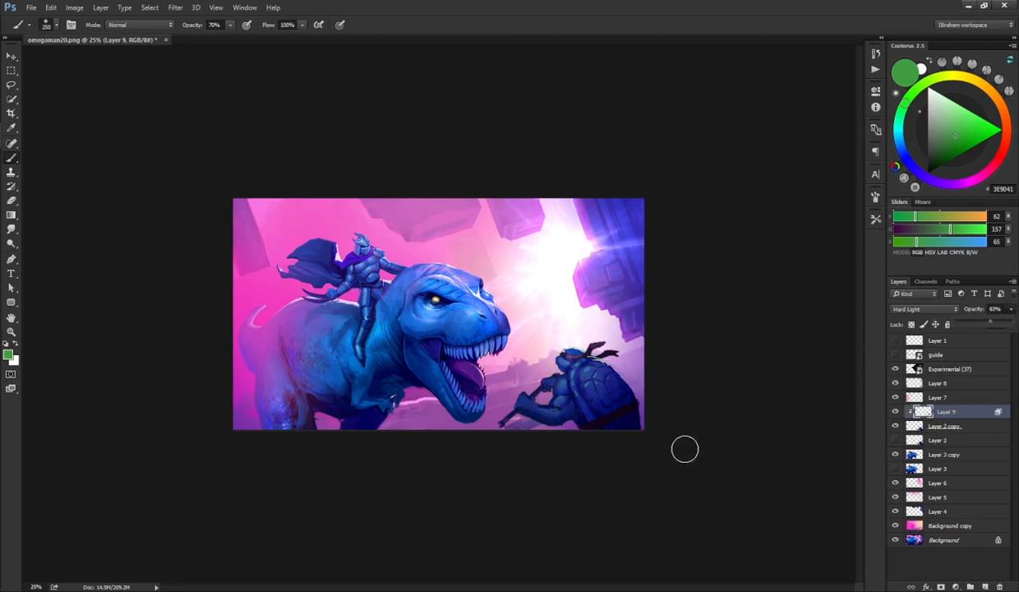
Step: Add a new layer clipped above Layer 9, sample pink F66DCE from the sky, and resize the eraser and brush
left_click(985, 586)
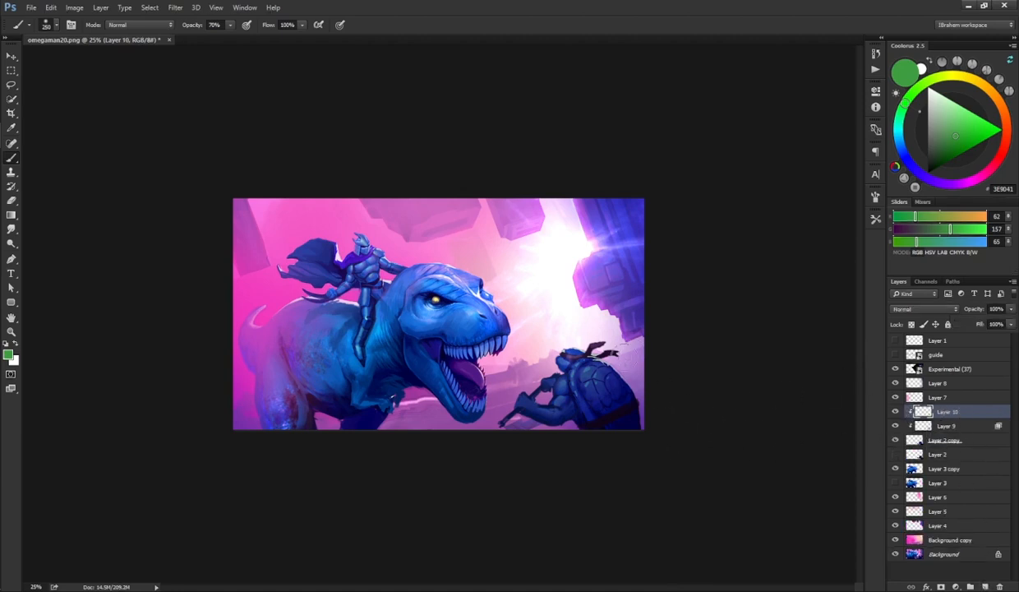
left_click(369, 233, "alt")
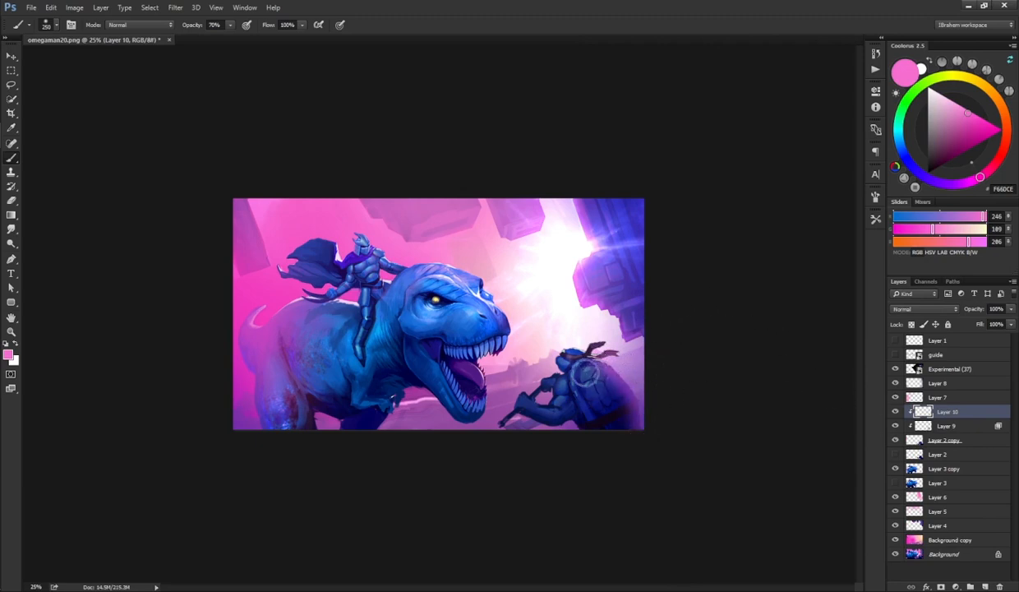
key("e")
key("bracketleft")
key("bracketleft")
key("bracketleft")
key("bracketleft")
key("bracketleft")
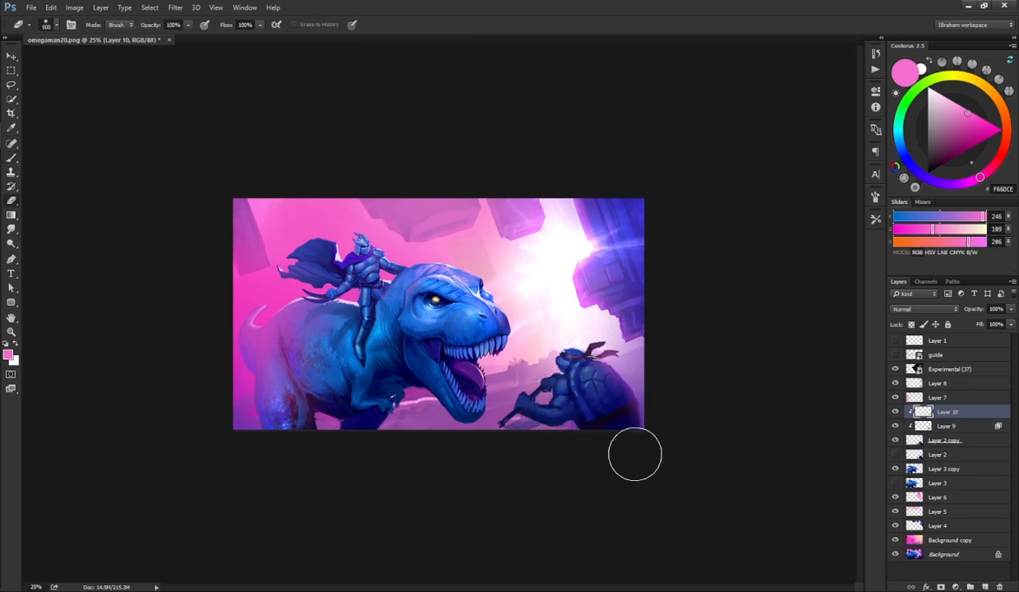
key("b")
key("bracketleft")
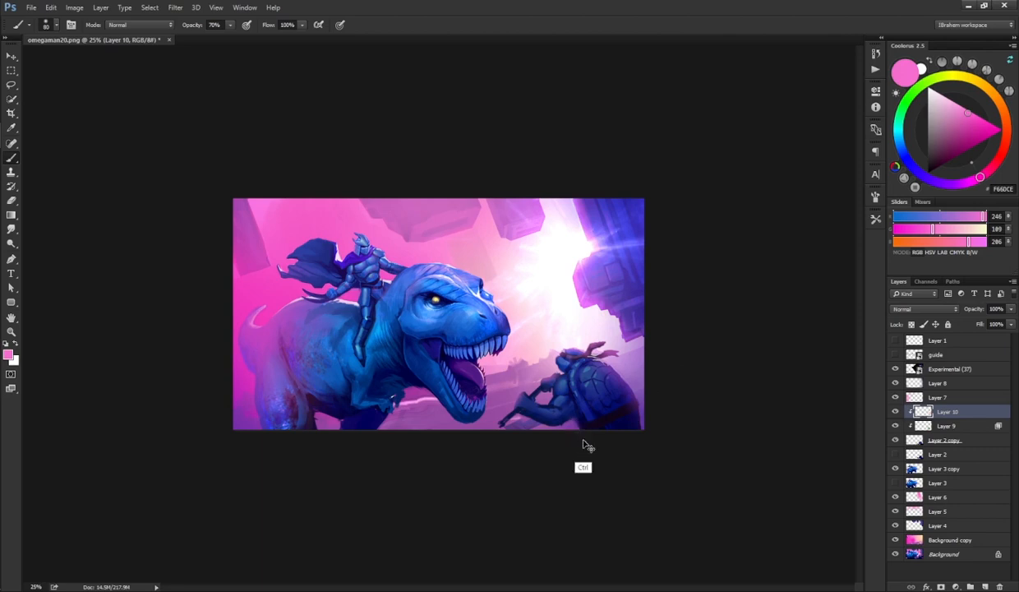
key("l")
mouse_move(566, 423)
left_mouse_down()
mouse_move(589, 426)
mouse_move(567, 443)
mouse_move(584, 432)
mouse_move(591, 456)
left_mouse_up()
key("b")
key("ctrl+d")
key("e")
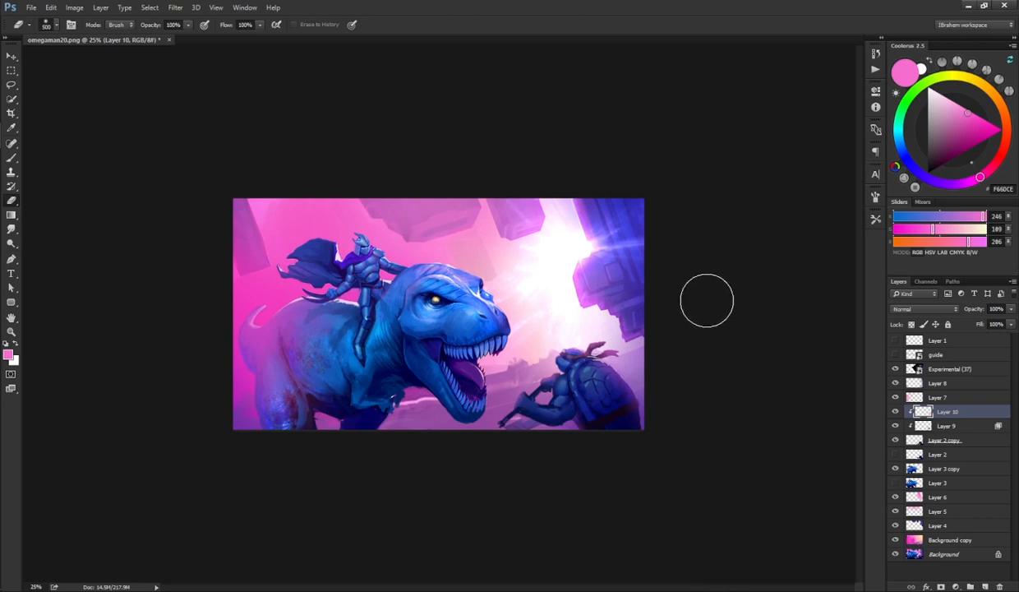
Step: On Layer 3 copy, lasso the area under the dinosaur's belly and paint it pink with transparency locked
left_click(940, 468)
key("l")
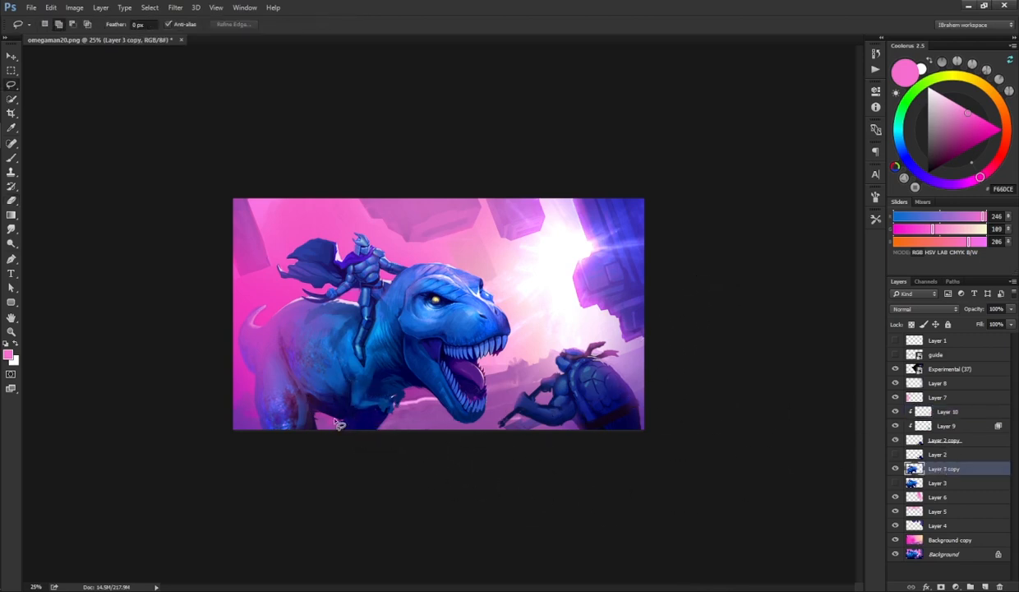
mouse_move(336, 423)
left_mouse_down()
mouse_move(391, 410)
mouse_move(395, 434)
mouse_move(325, 461)
left_mouse_up()
key("b")
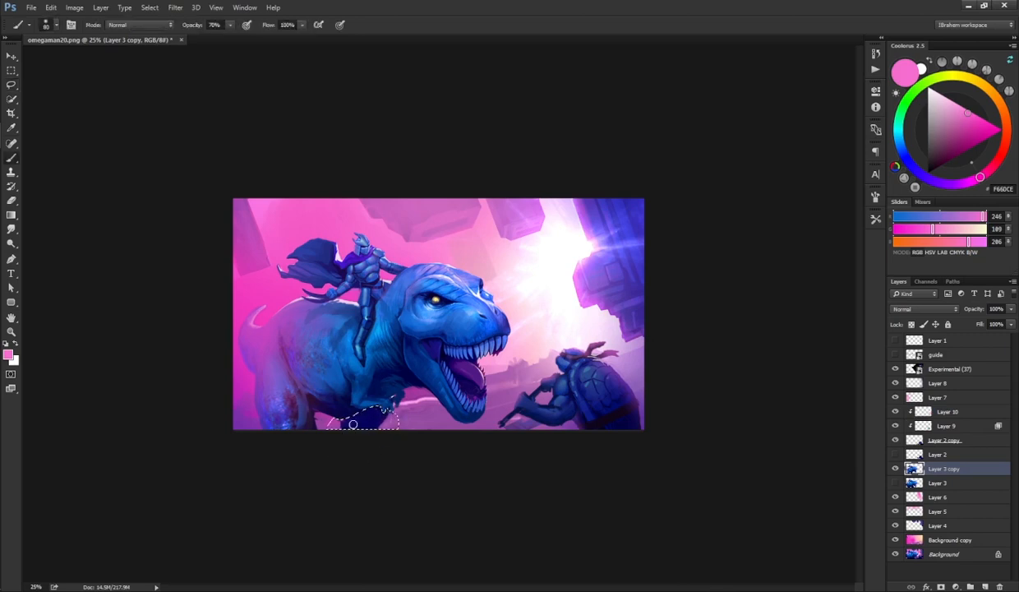
key("bracketright")
key("bracketright")
key("bracketright")
key("bracketright")
key("bracketright")
key("bracketright")
key("bracketright")
key("bracketright")
key("bracketright")
key("bracketright")
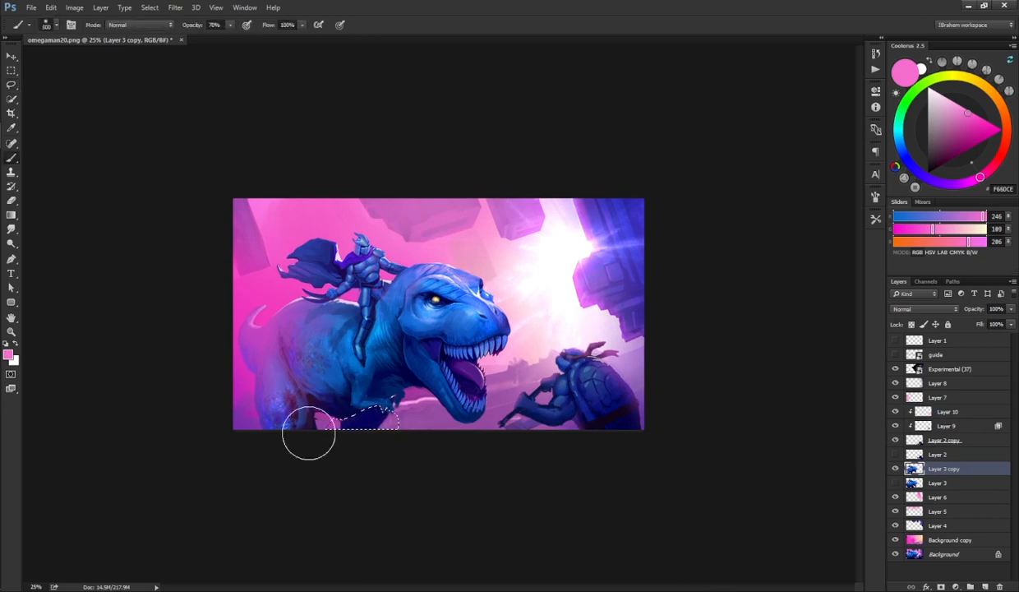
left_click_drag(309, 432, 429, 430)
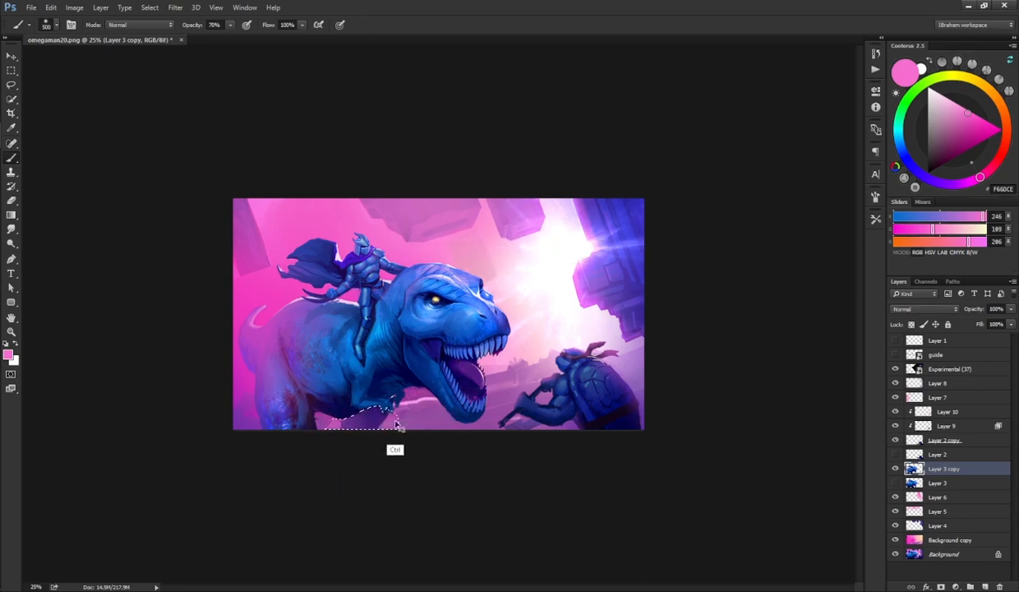
left_click(911, 324)
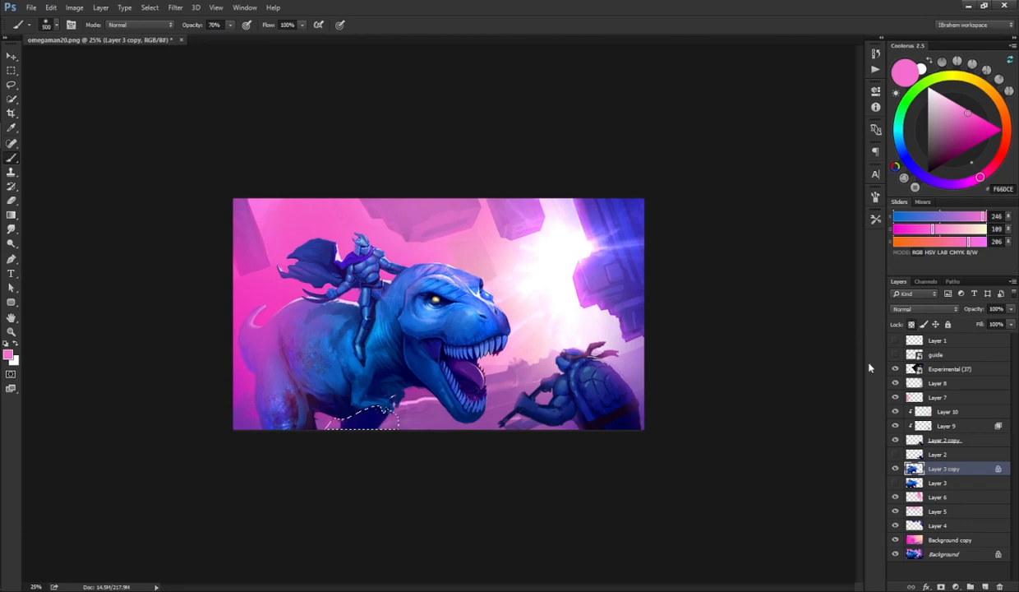
left_click_drag(336, 427, 428, 446)
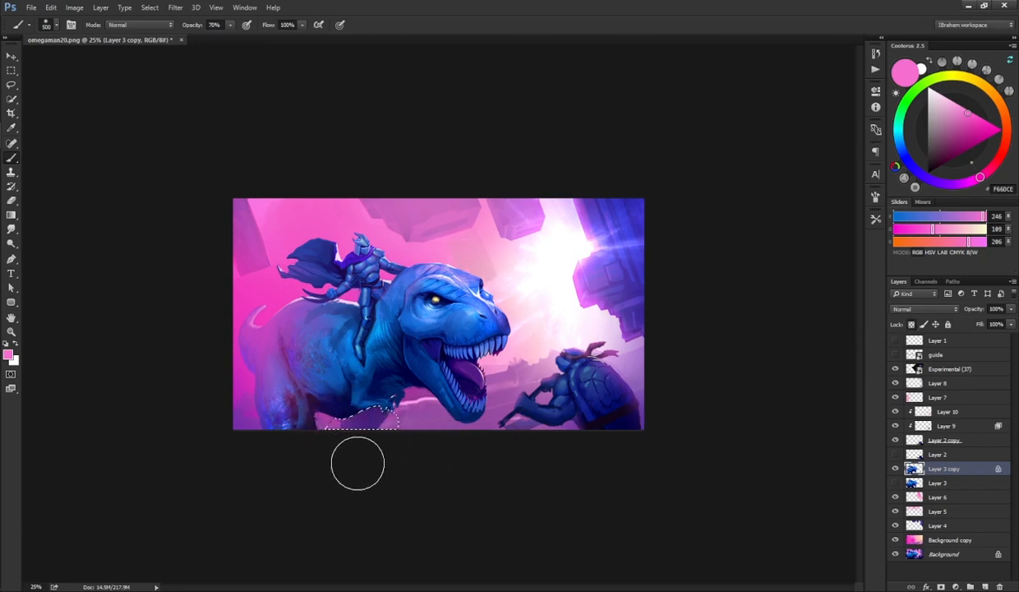
key("ctrl+d")
key("ctrl+z")
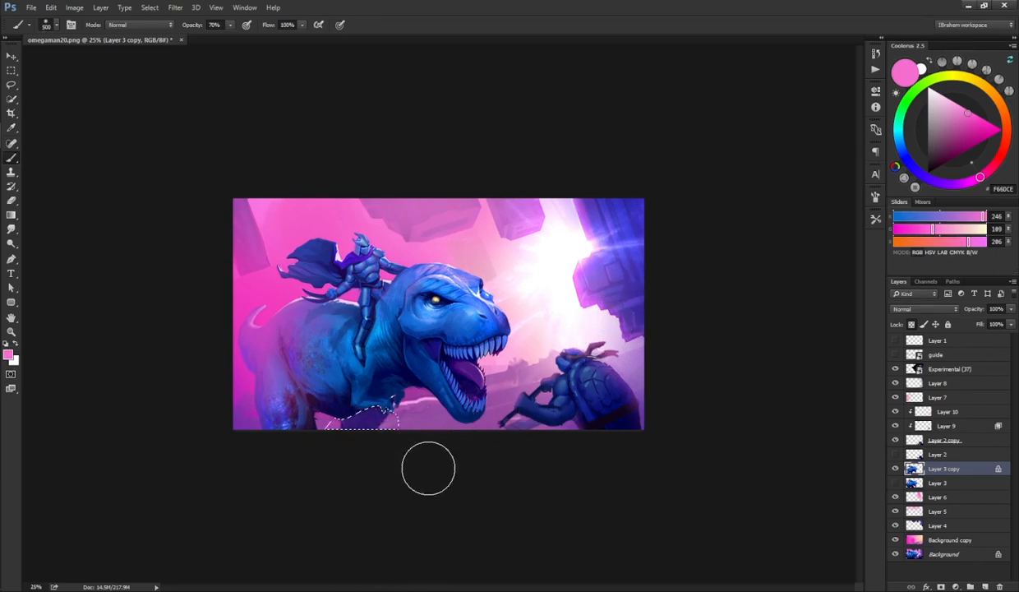
key("ctrl+d")
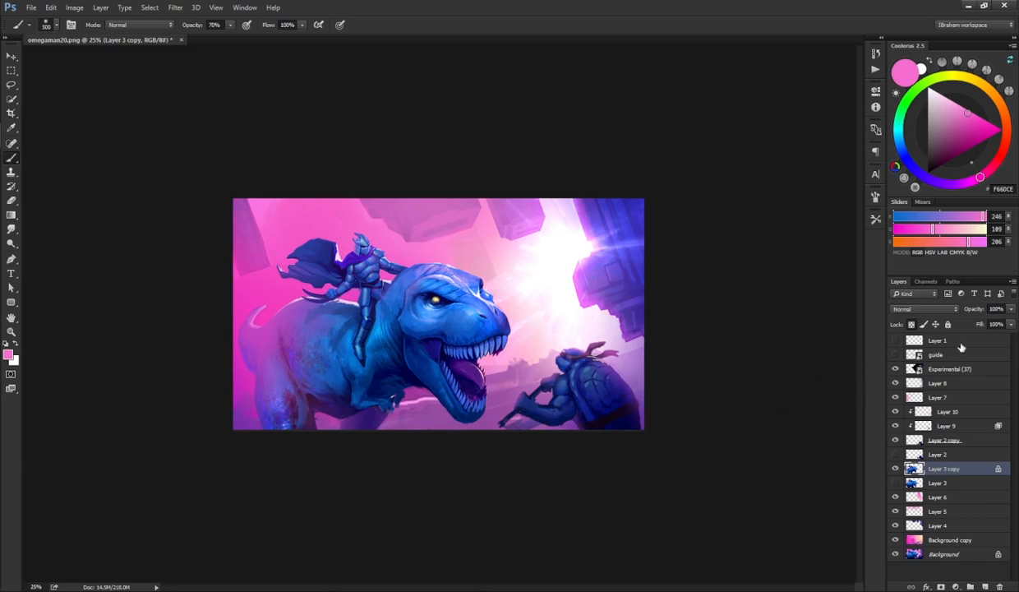
Step: Group all layers from Experimental (37) down to Background copy into one group
left_click(950, 370)
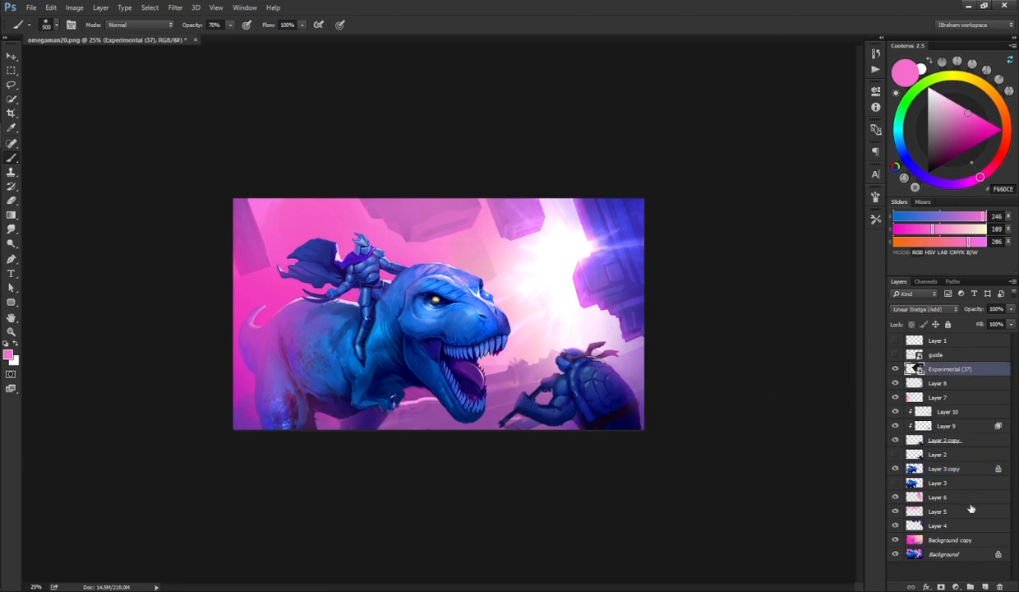
left_click(941, 540, "shift")
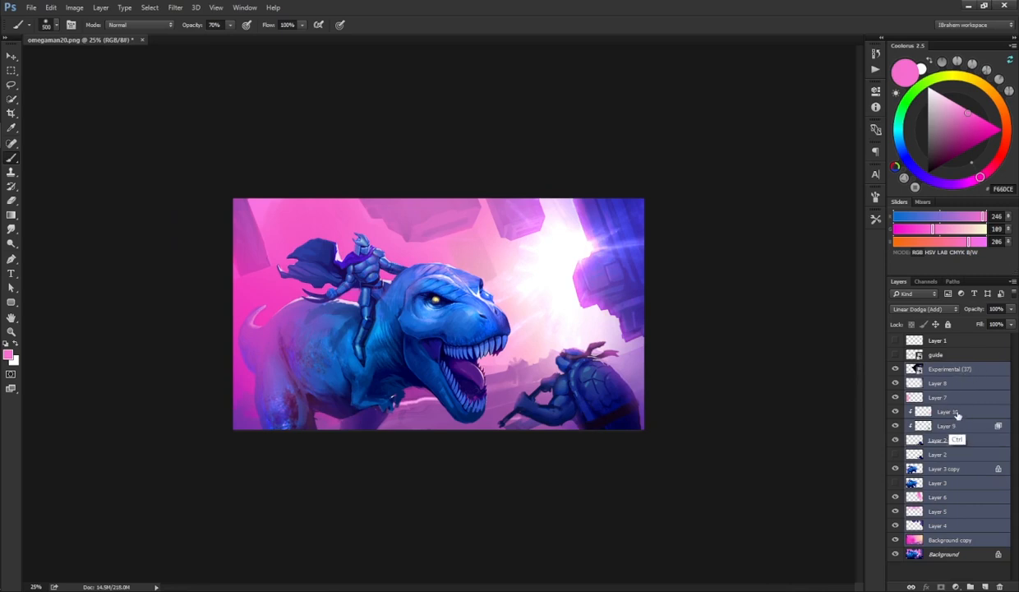
key("ctrl+g")
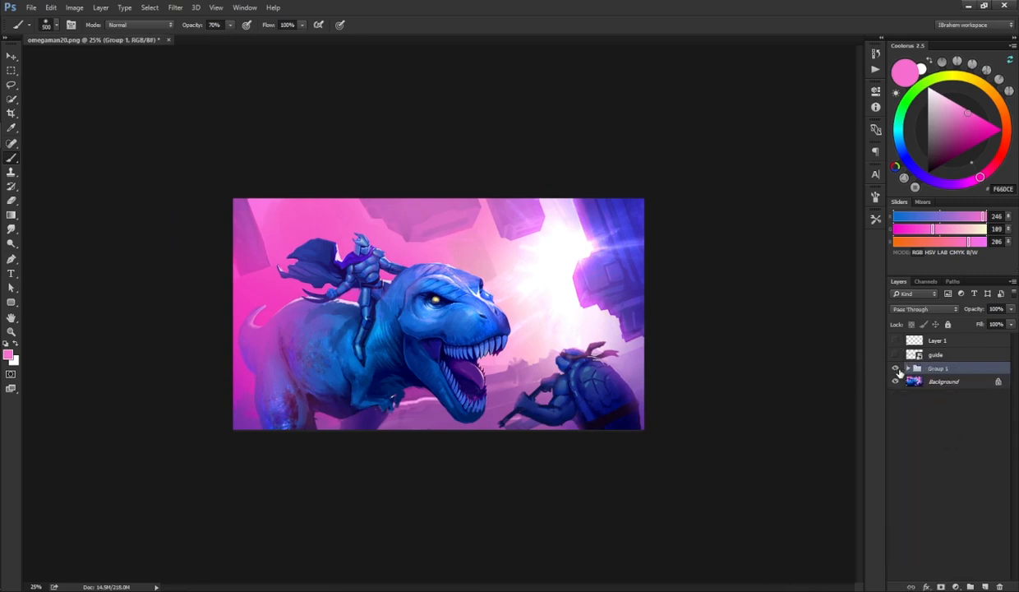
Step: Toggle Group 1's visibility repeatedly to compare the painting with the original image
left_click(896, 369)
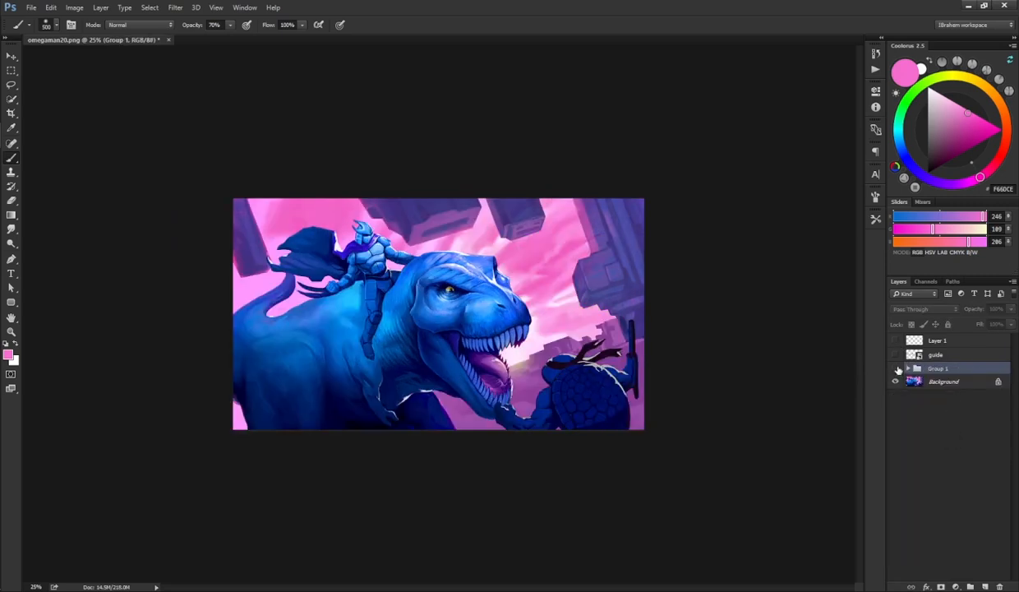
left_click(896, 369)
left_click(895, 369)
left_click(896, 369)
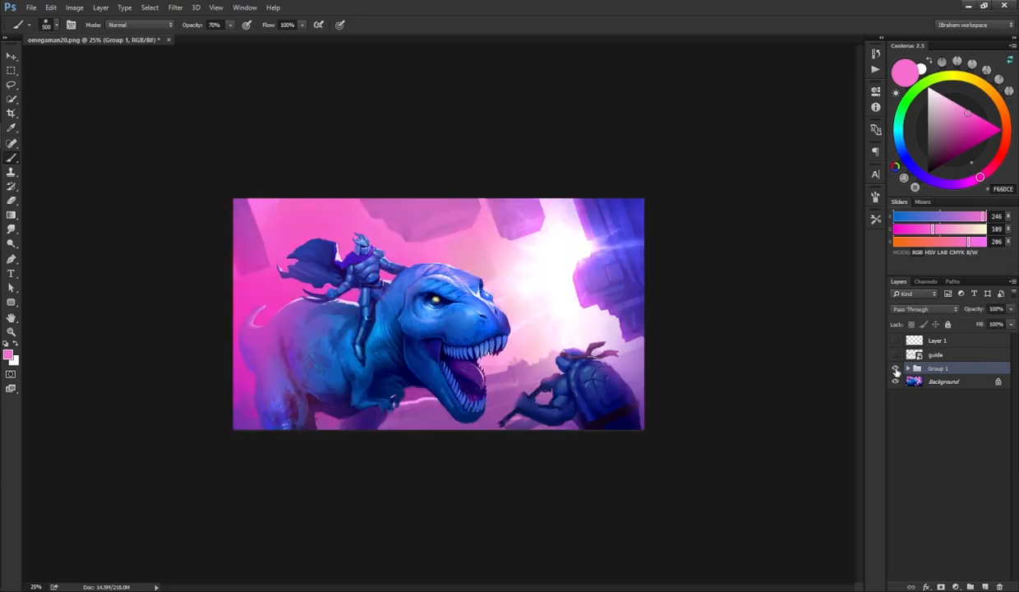
left_click(896, 369)
left_click(896, 369)
left_click(896, 369)
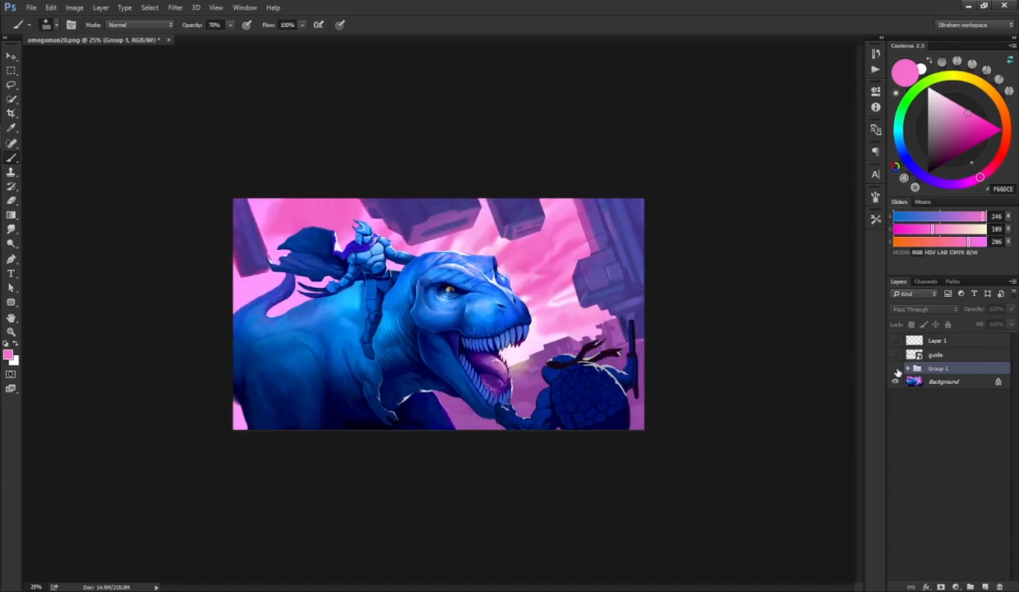
left_click(896, 369)
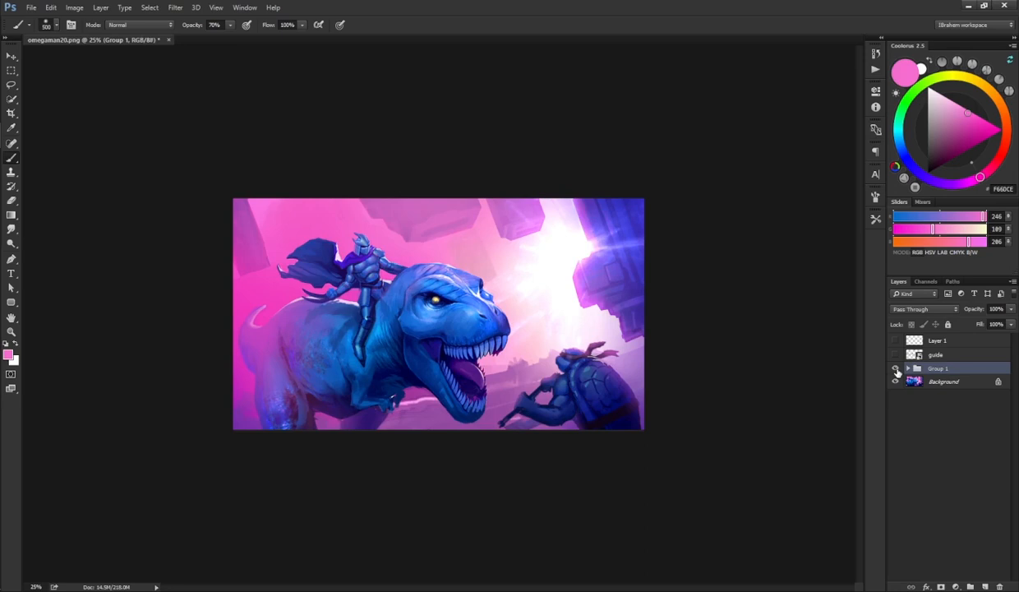
left_click(896, 369)
left_click(896, 369)
left_click(896, 369)
left_click(896, 369)
key("ctrl+plus")
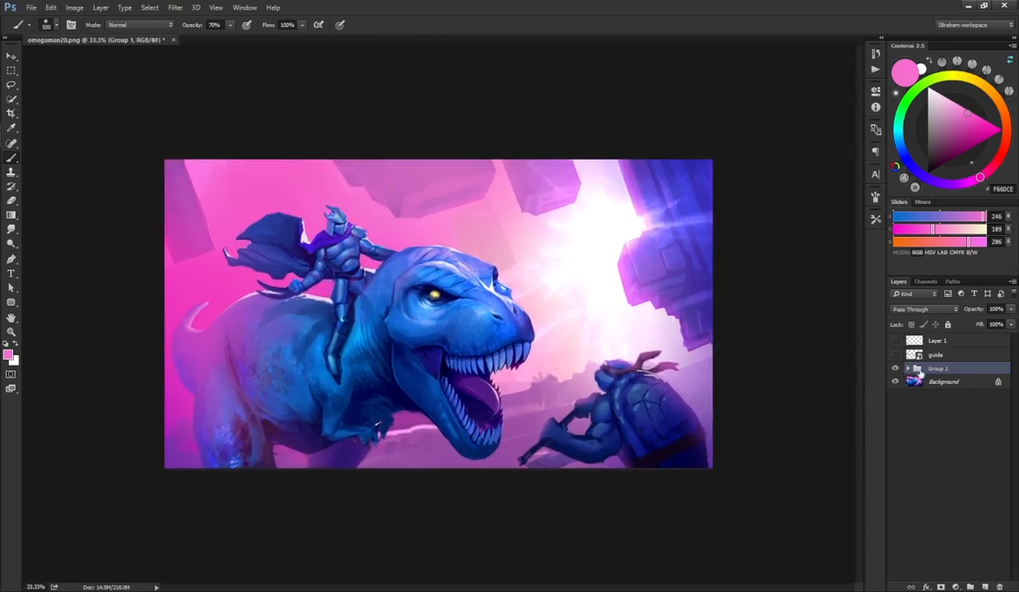
Step: Add a Curves adjustment above Experimental (37) inside the group, raising the curve to brighten the image
left_click(908, 368)
left_click(925, 382)
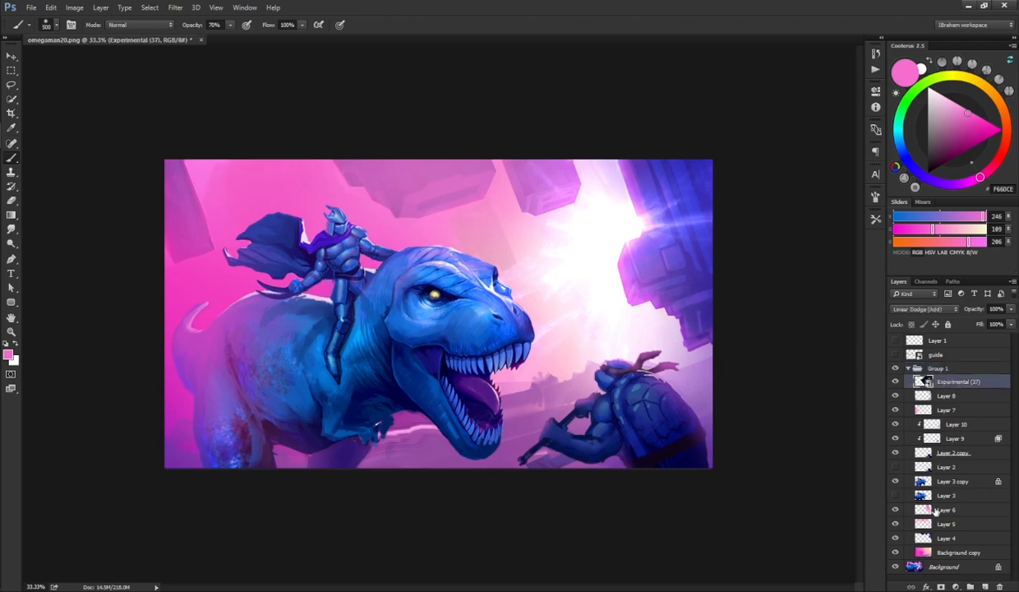
left_click(956, 586)
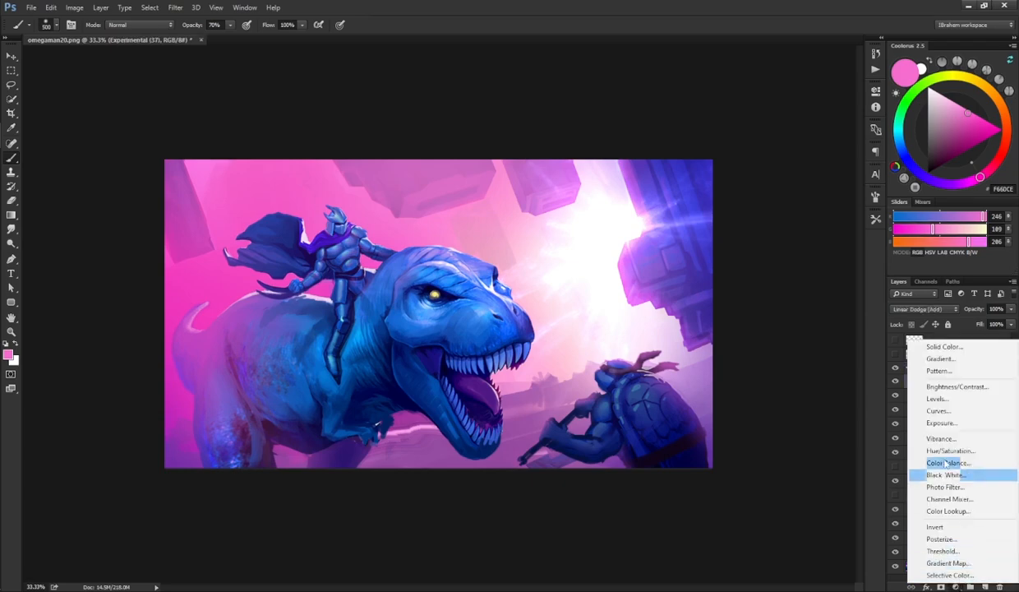
left_click(937, 411)
left_click_drag(780, 206, 804, 191)
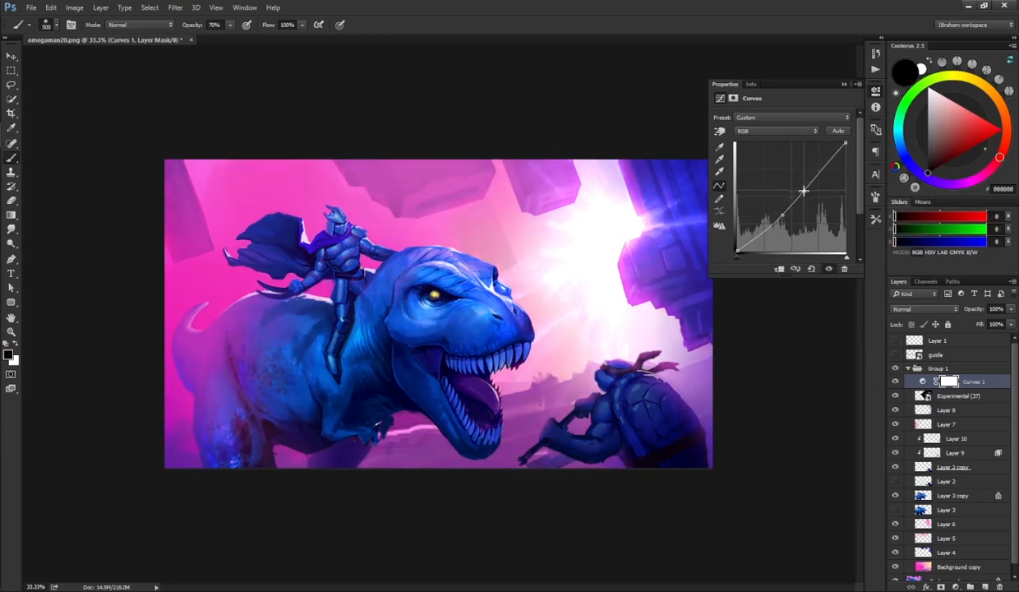
left_click(877, 92)
left_click(896, 382)
left_click(897, 385)
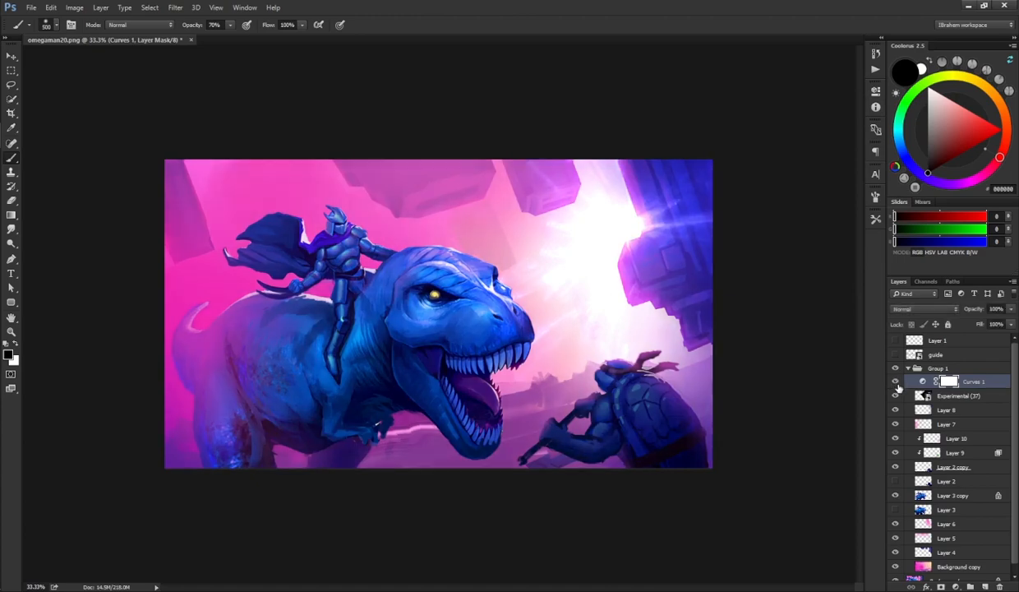
Step: Draw black gradients on the Curves mask over the dinosaur's face, jaw and the turtle
key("g")
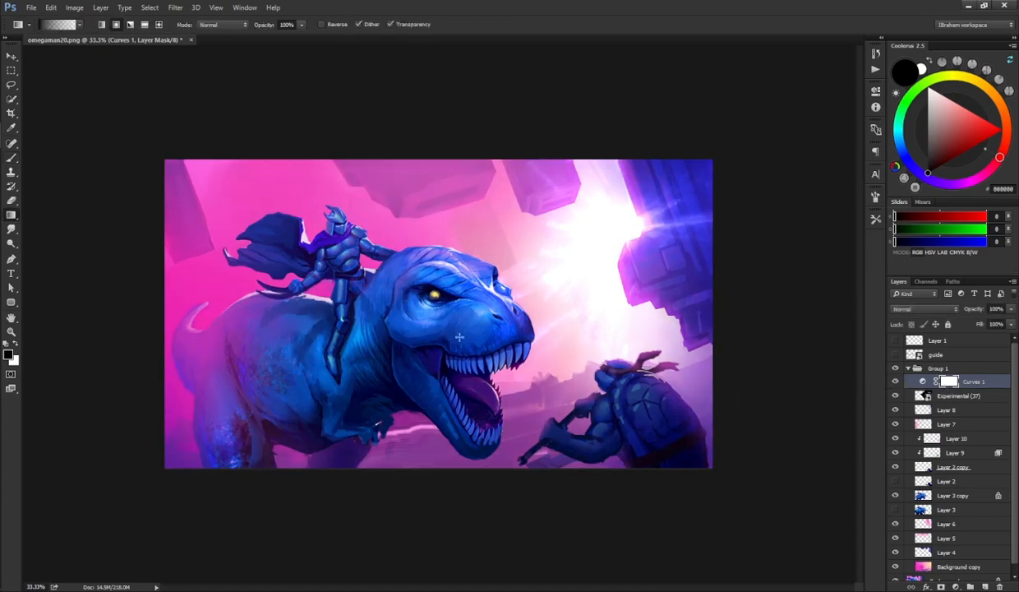
left_click_drag(434, 327, 495, 349)
left_click_drag(381, 327, 467, 346)
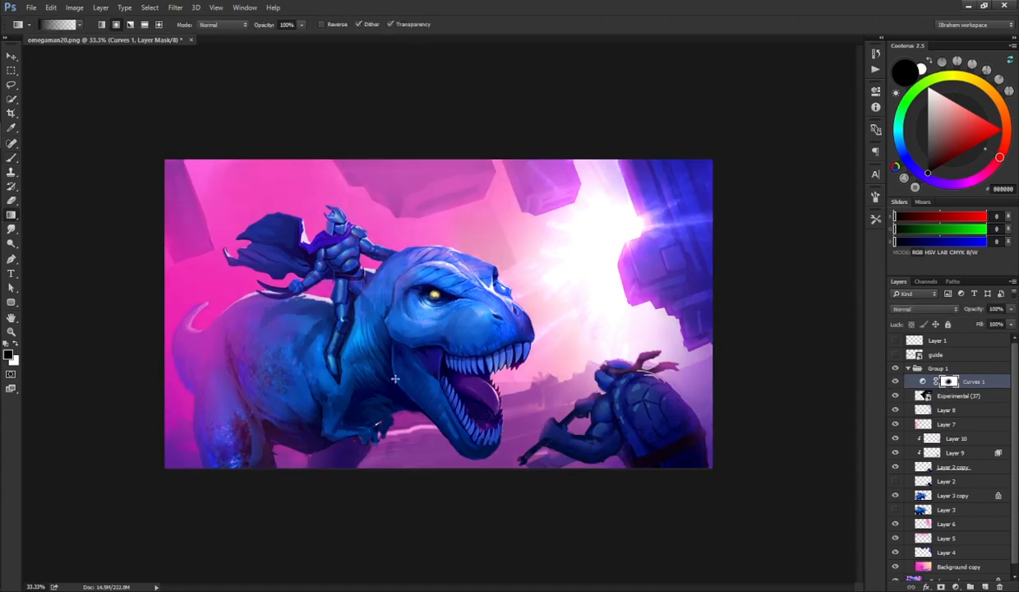
left_click_drag(583, 369, 644, 417)
left_click_drag(566, 388, 647, 420)
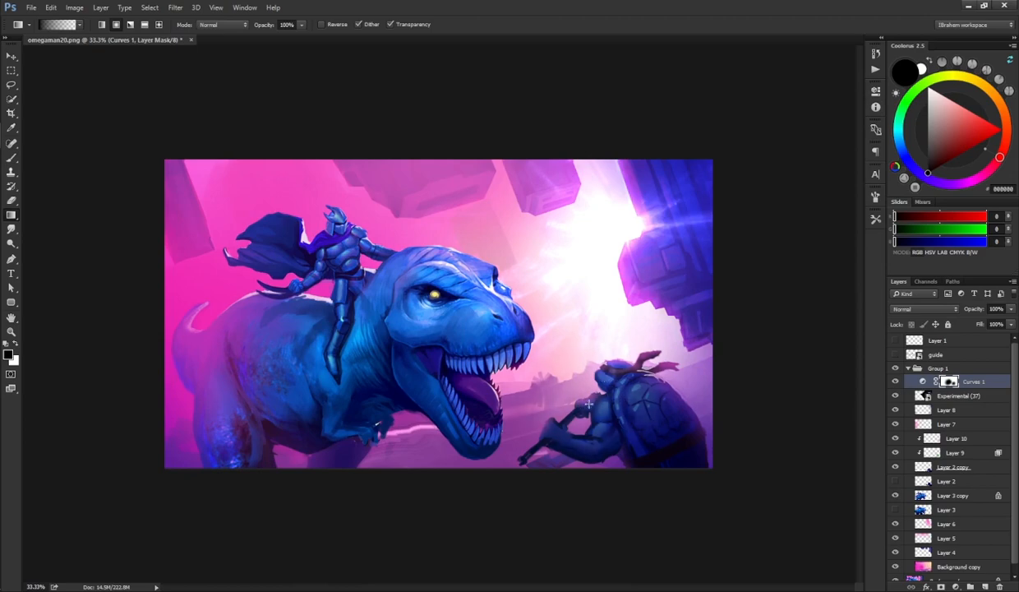
left_click_drag(345, 252, 460, 348)
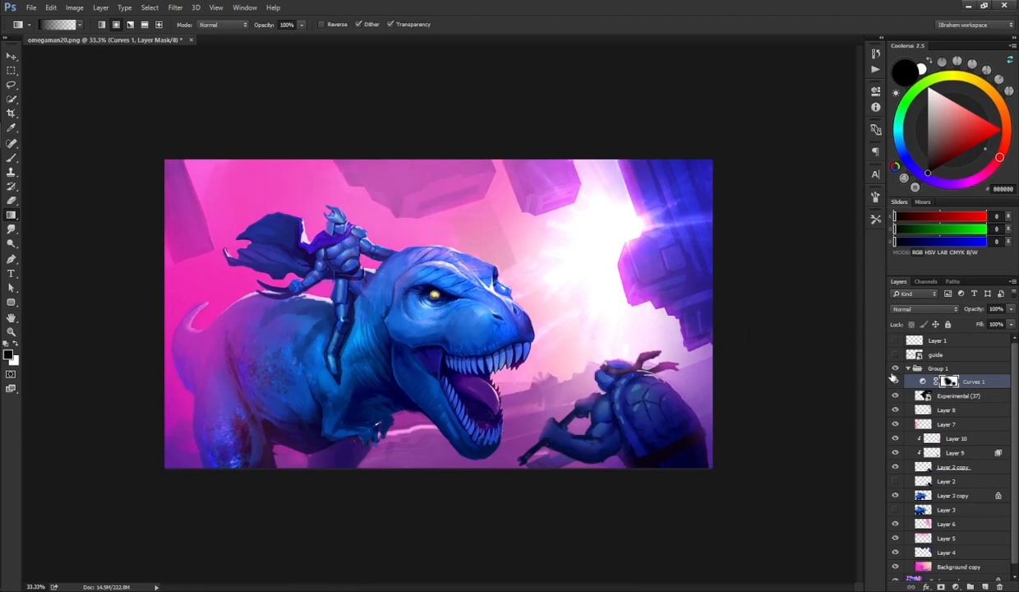
left_click(895, 380)
left_click(896, 382)
Step: Toggle the group's visibility again to compare the result with the original image
key("ctrl+minus")
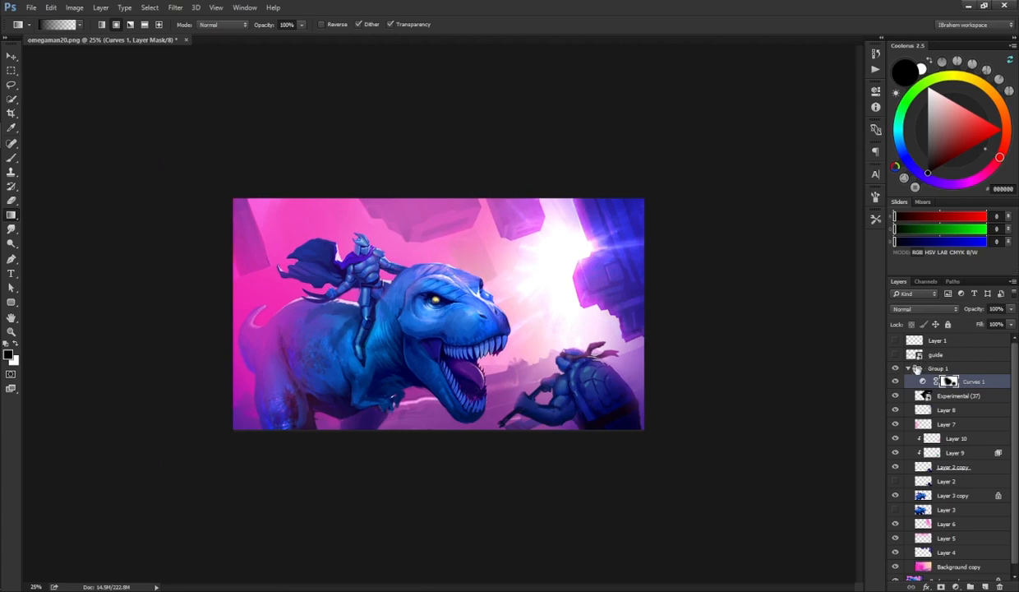
left_click(917, 369)
left_click(895, 369)
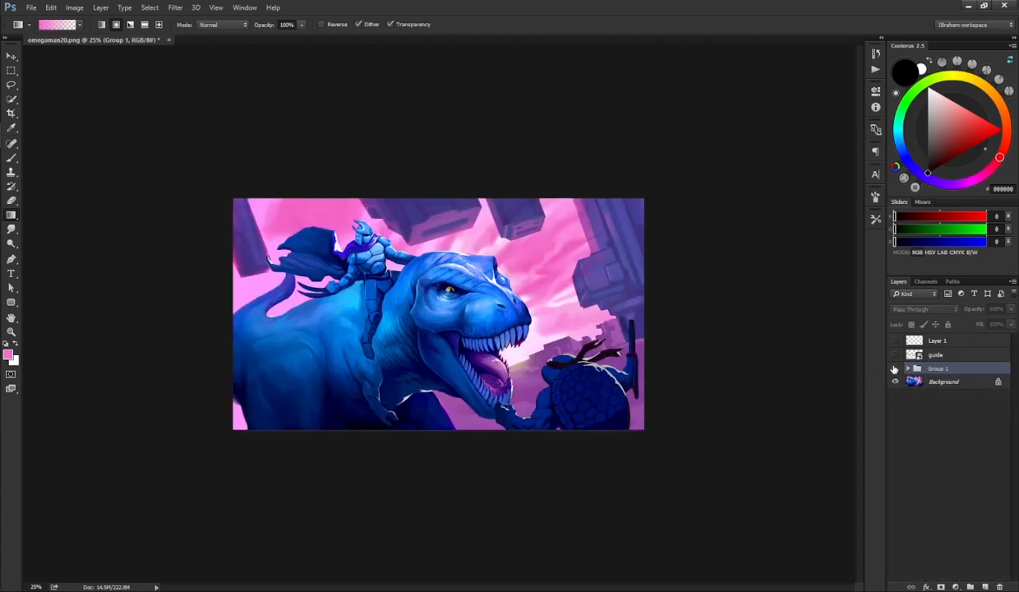
left_click(896, 369)
left_click(896, 370)
left_click(896, 369)
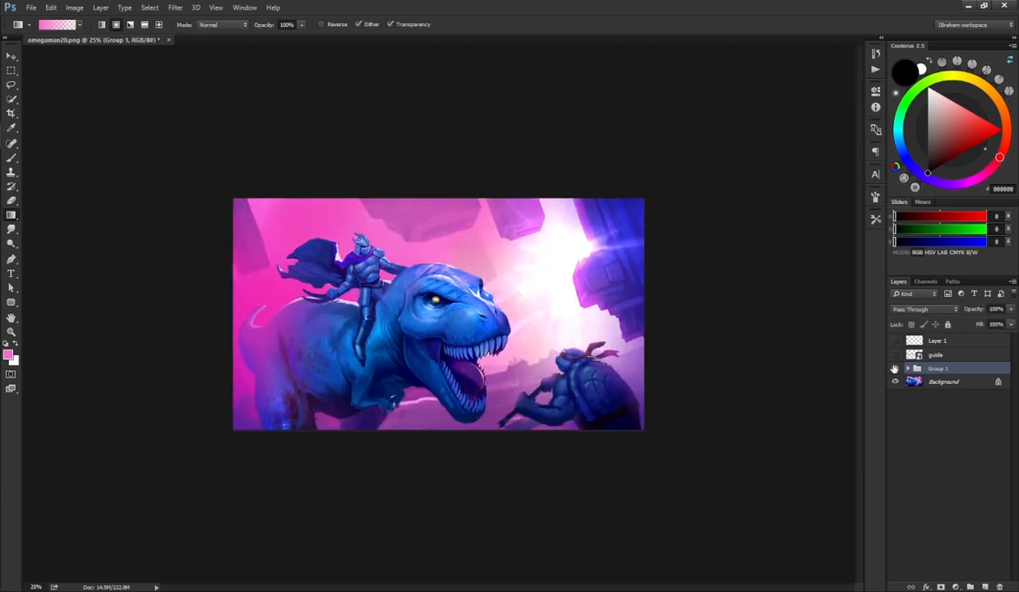
left_click(895, 369)
left_click(895, 369)
left_click(895, 369)
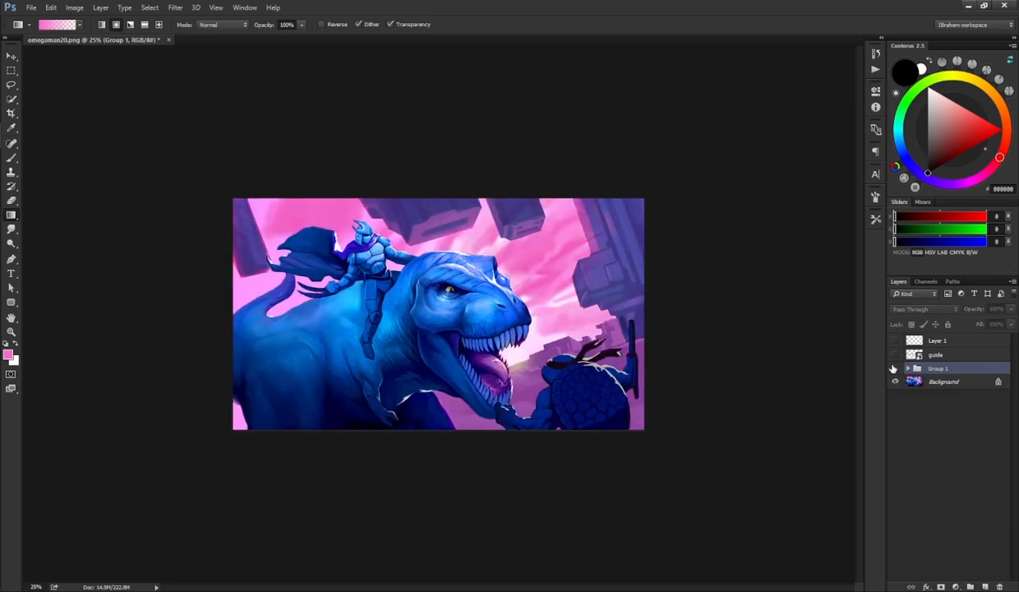
left_click(894, 369)
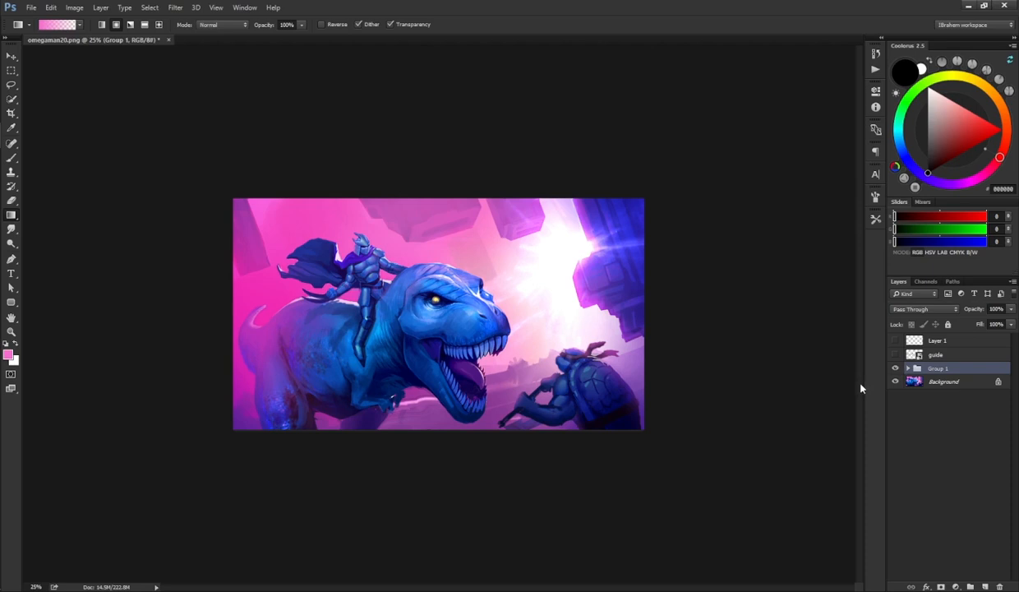
left_click(907, 369)
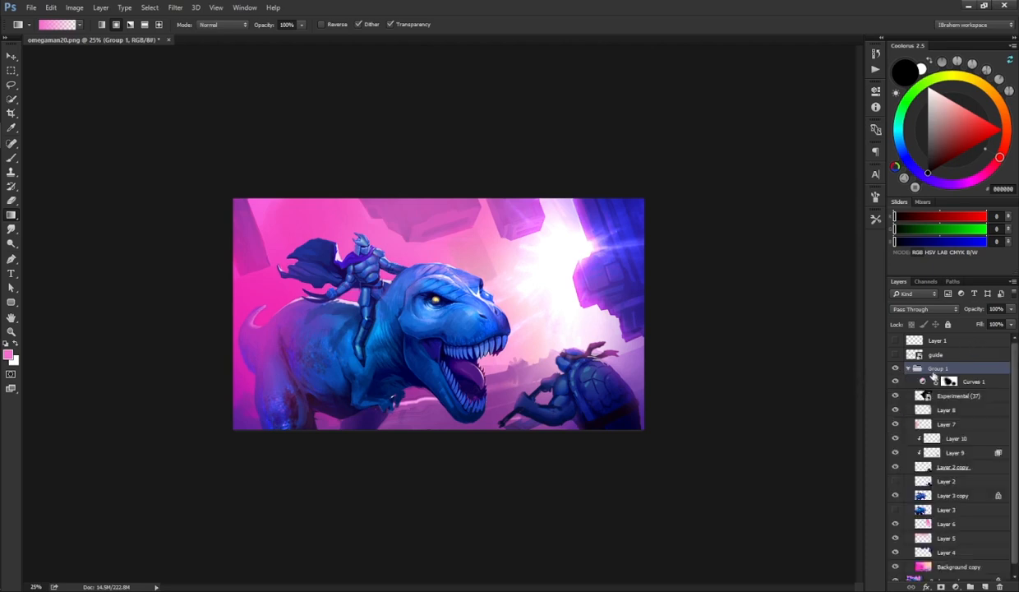
Step: Select Layer 2 copy, choose a brush preset, sample a dark blue from the turtle and shrink the brush
left_click(952, 467)
key("b")
key("F5")
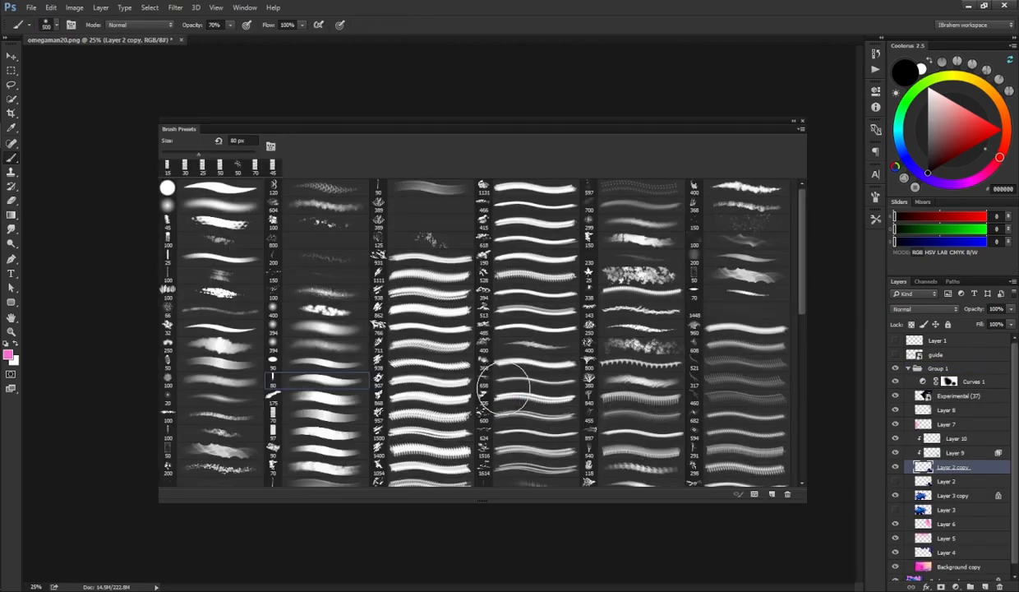
left_click(224, 191)
key("F5")
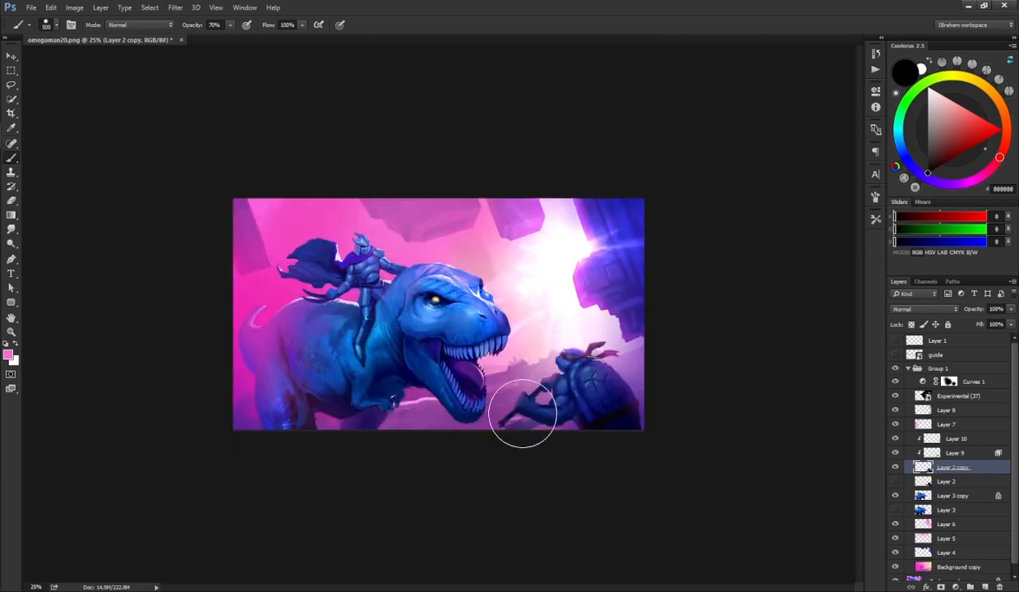
left_click(567, 416, "alt")
key("bracketleft")
key("bracketleft")
key("bracketleft")
key("bracketleft")
key("bracketleft")
key("bracketleft")
key("bracketleft")
key("bracketleft")
key("bracketleft")
key("bracketleft")
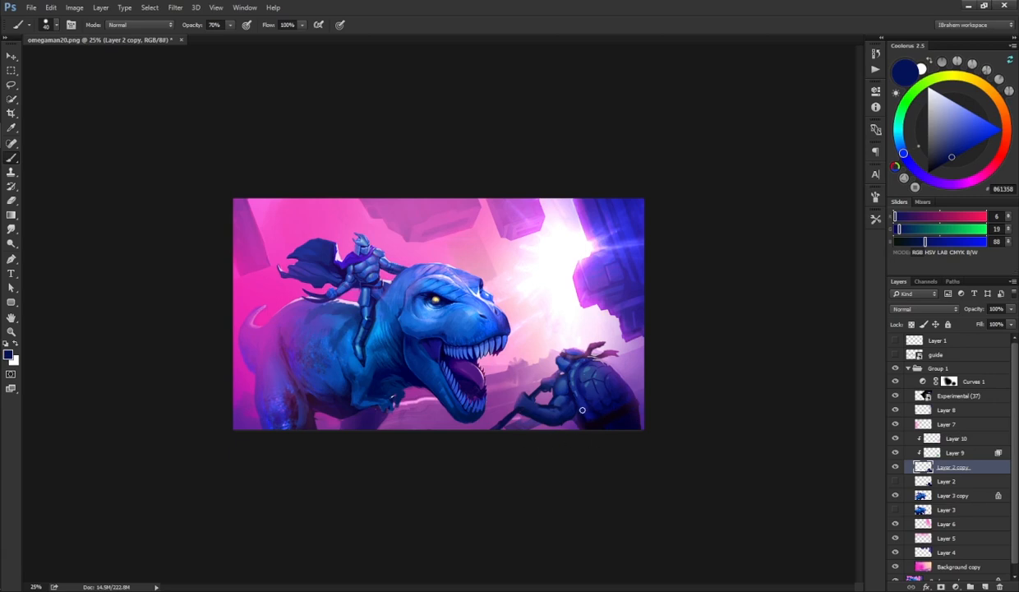
Step: Collapse Group 1 and toggle its visibility to compare with the original image
left_click(906, 369)
left_click(895, 369)
left_click(895, 369)
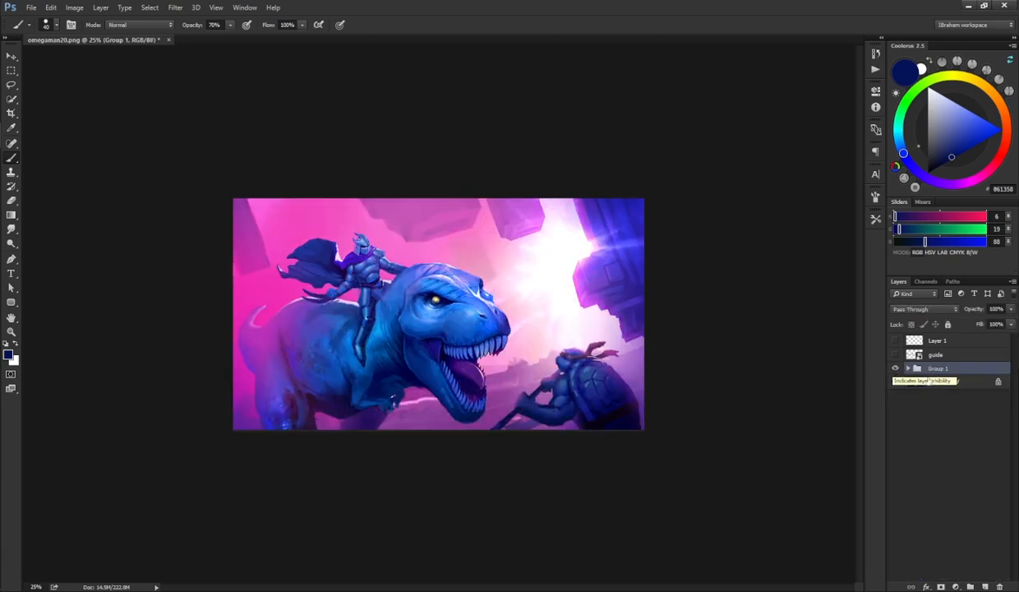
Step: Add a new layer above Curves 1 and paint a soft pink glow with a textured brush along the dinosaur's lower body
left_click(907, 369)
left_click(950, 382)
left_click(985, 586)
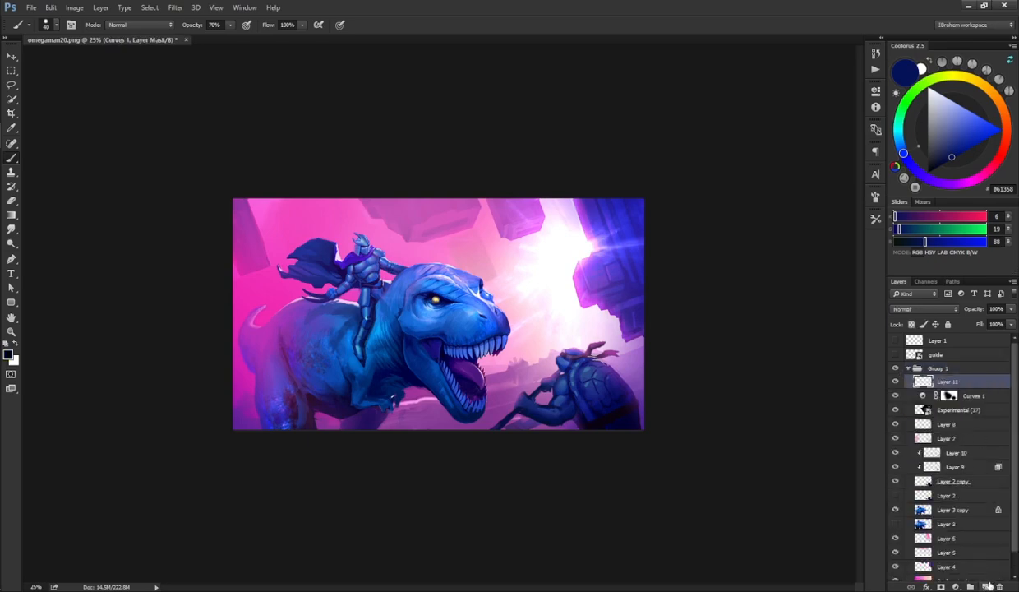
key("F5")
left_click_drag(803, 290, 804, 474)
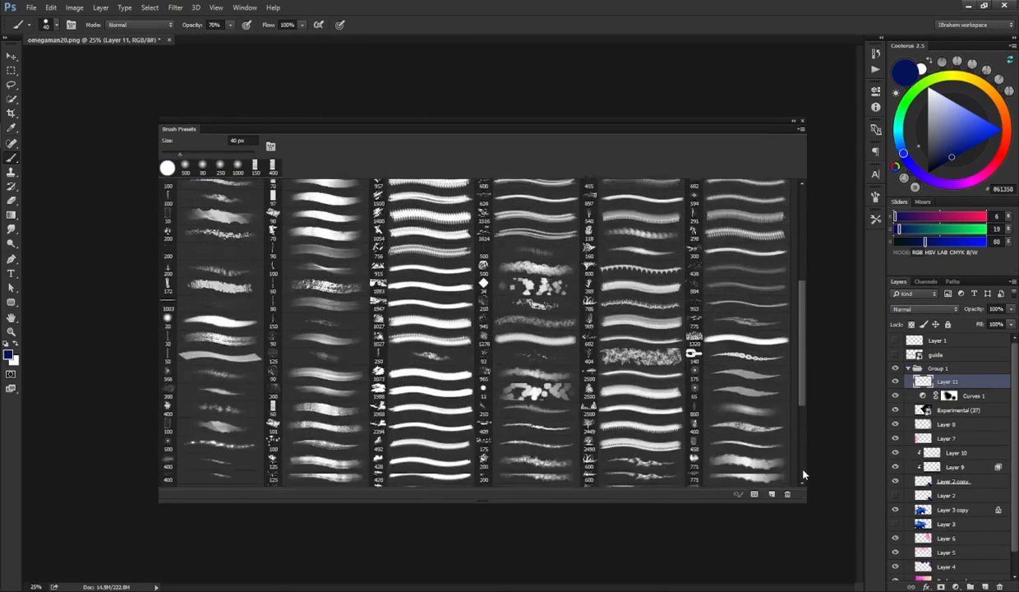
scroll(762, 290, "down", 5)
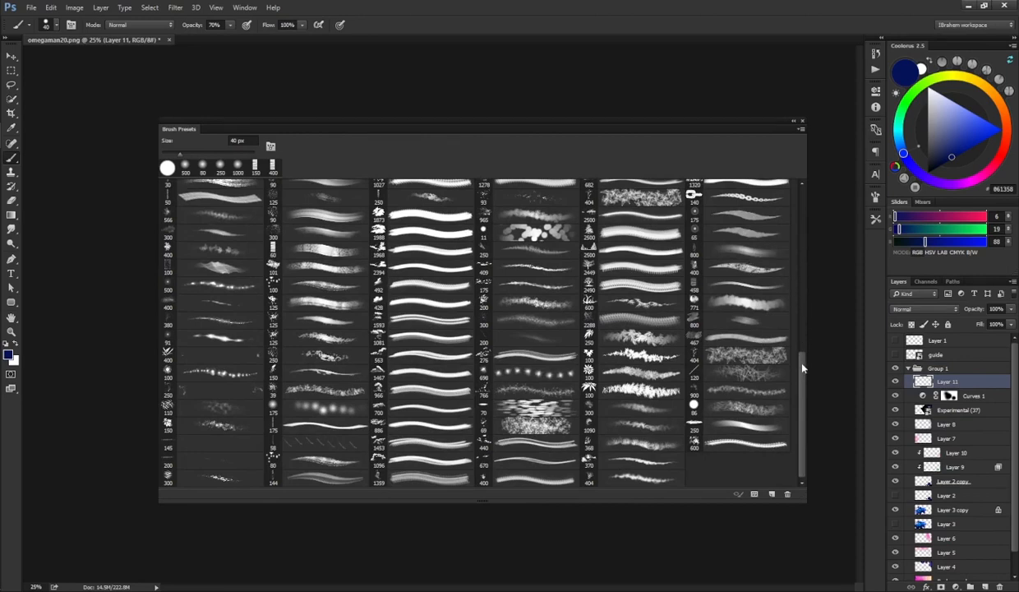
left_click_drag(803, 367, 805, 321)
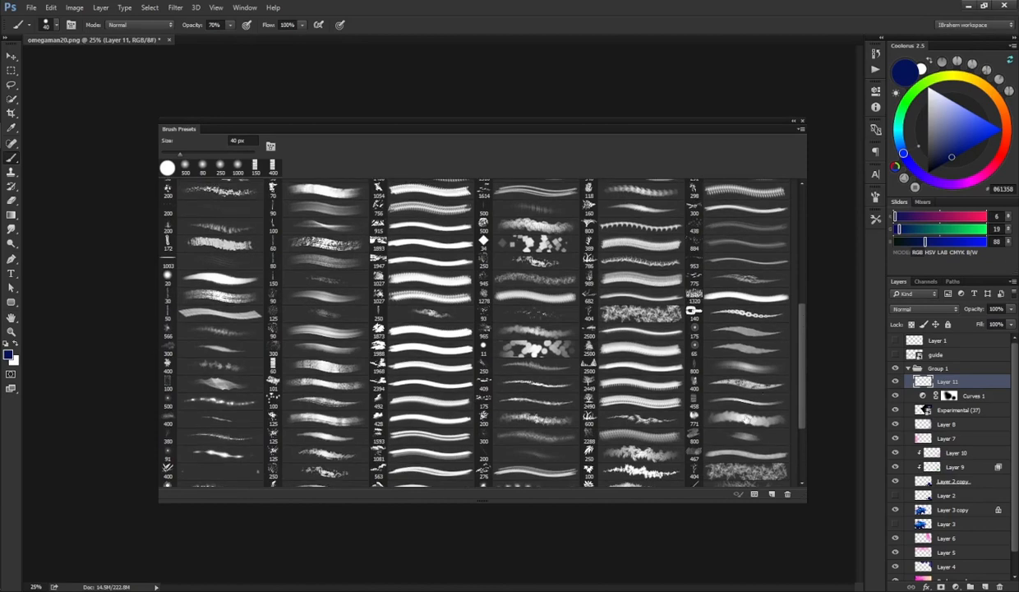
left_click(745, 415)
key("F5")
left_click(528, 345, "alt")
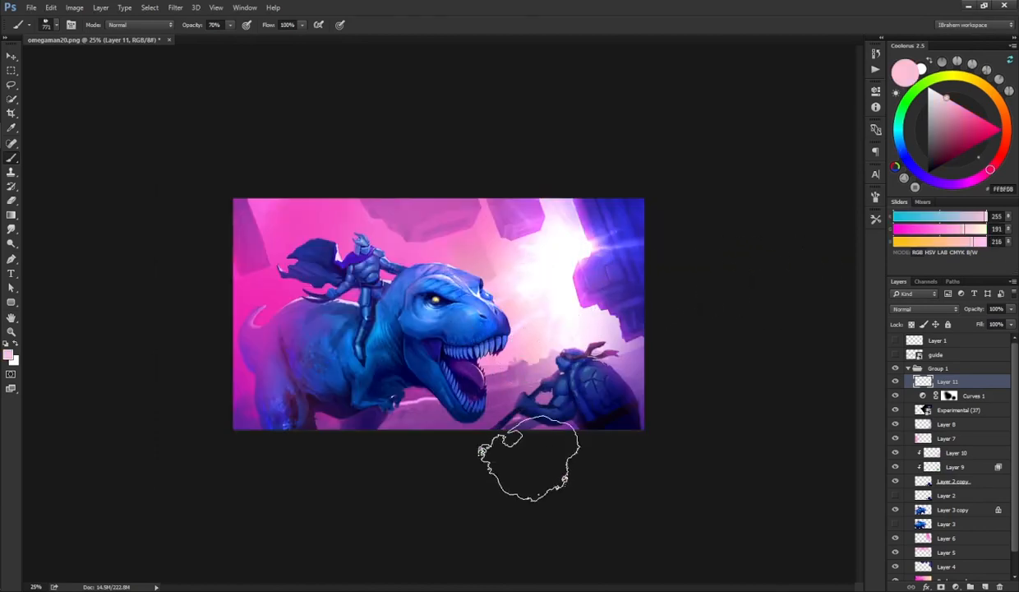
mouse_move(530, 461)
left_mouse_down()
mouse_move(698, 374)
mouse_move(651, 392)
mouse_move(585, 458)
mouse_move(611, 401)
mouse_move(485, 453)
left_mouse_up()
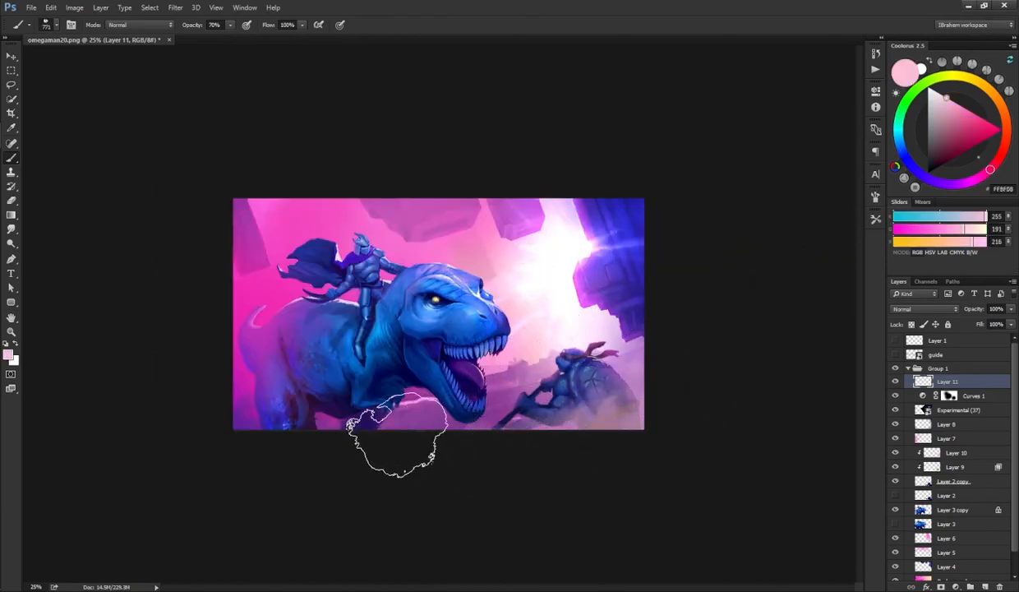
Step: Paint a light blue haze across the turtle and the ground with the textured brush
left_click(901, 141)
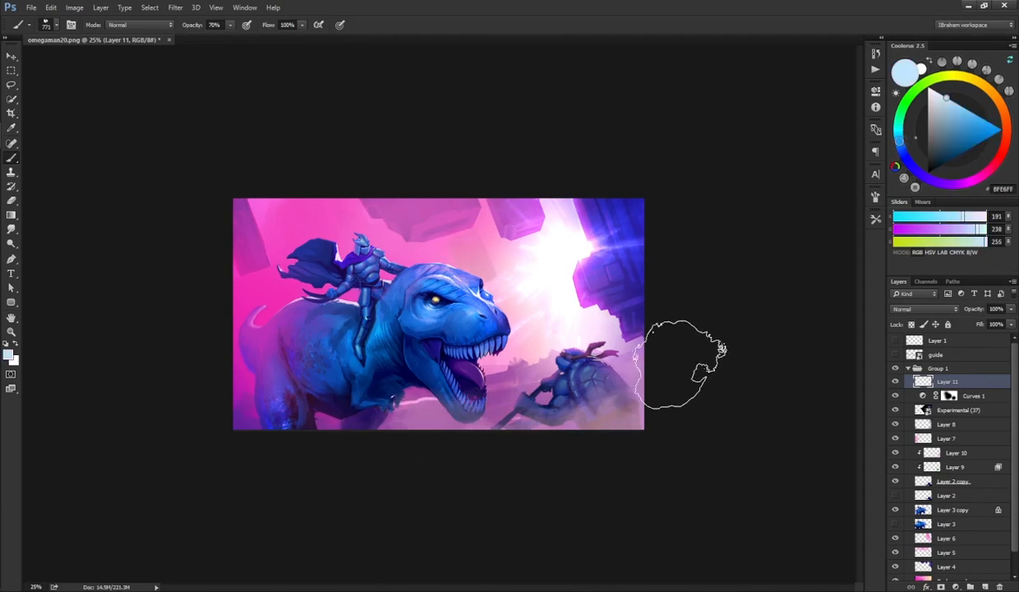
mouse_move(682, 365)
left_mouse_down()
mouse_move(476, 431)
mouse_move(466, 457)
left_mouse_up()
left_click(976, 130)
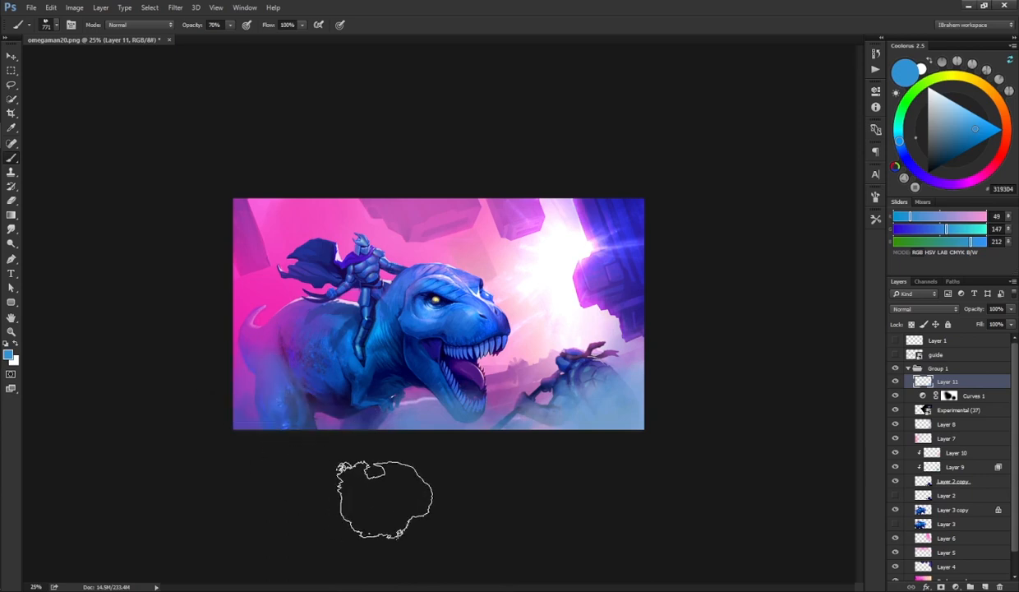
Step: Erase the blue haze from the turtle with a large soft eraser
key("e")
right_click(516, 361)
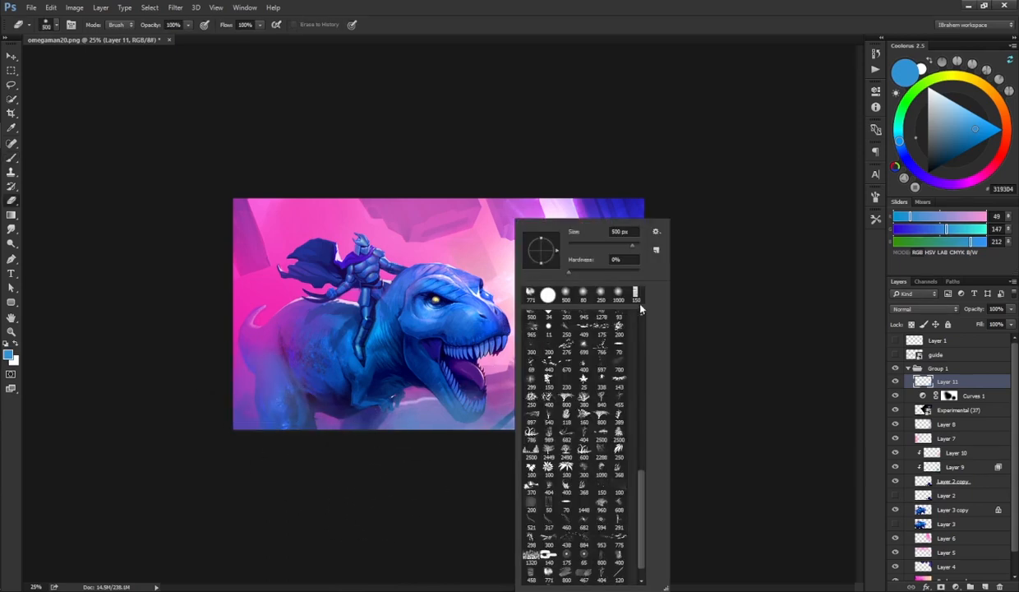
double_click(532, 300)
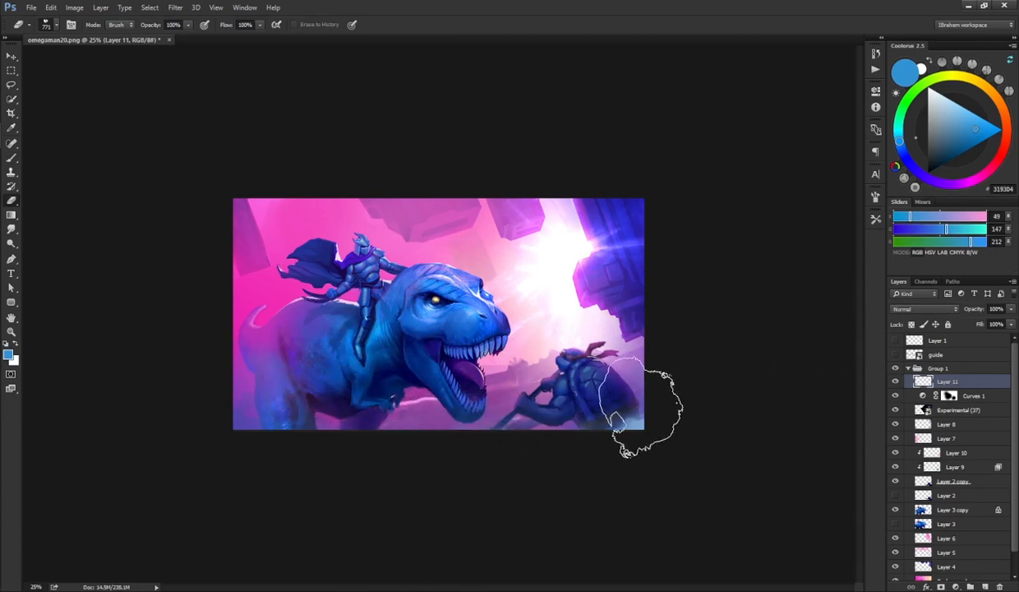
mouse_move(641, 370)
left_mouse_down()
mouse_move(575, 455)
mouse_move(629, 351)
mouse_move(690, 319)
mouse_move(611, 358)
mouse_move(592, 337)
mouse_move(539, 409)
mouse_move(617, 389)
mouse_move(597, 421)
left_mouse_up()
key("e")
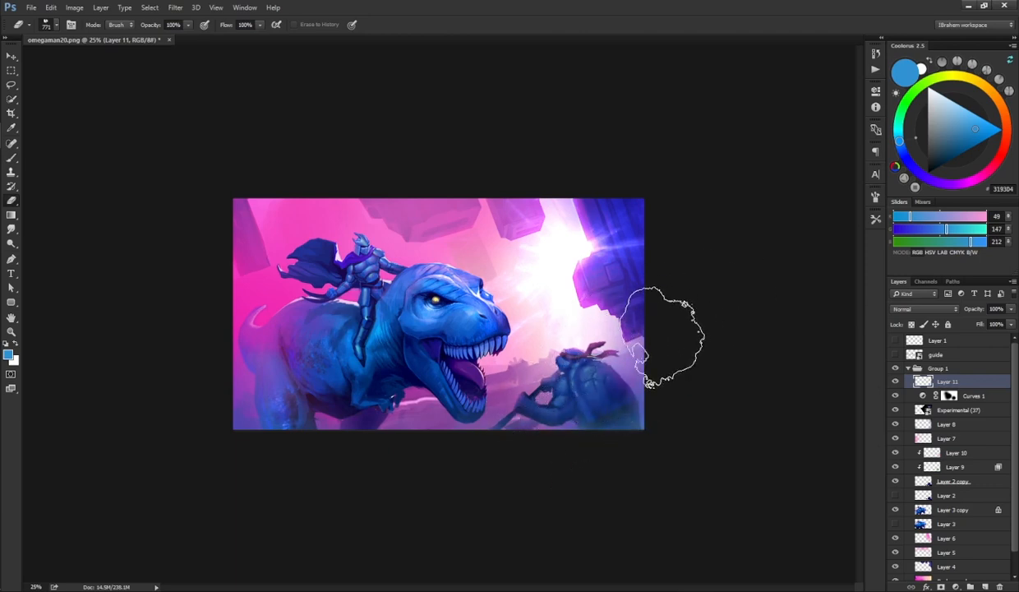
Step: Toggle Layer 11's visibility repeatedly to judge the glow painting
left_click(896, 382)
left_click(896, 382)
left_click(896, 382)
left_click(896, 383)
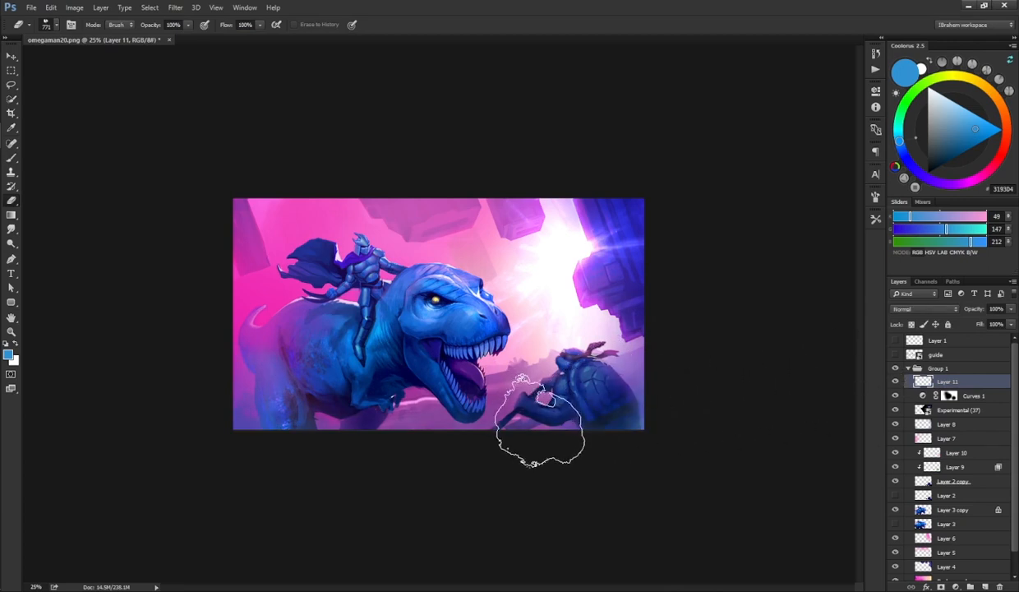
Step: Collapse Group 1 and toggle its visibility repeatedly to compare the painting with the original image
left_click(907, 368)
left_click(896, 368)
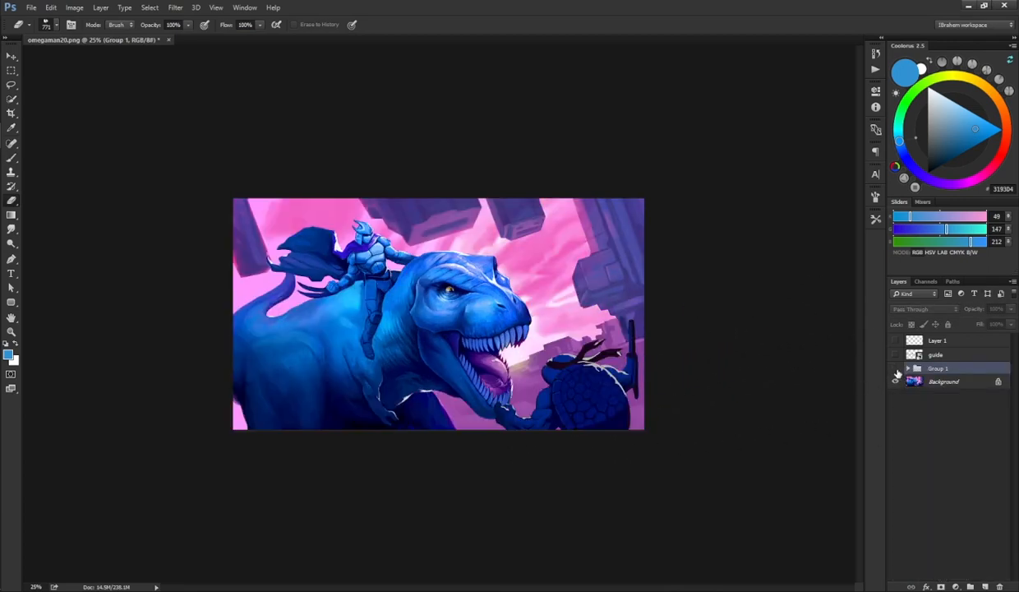
left_click(896, 369)
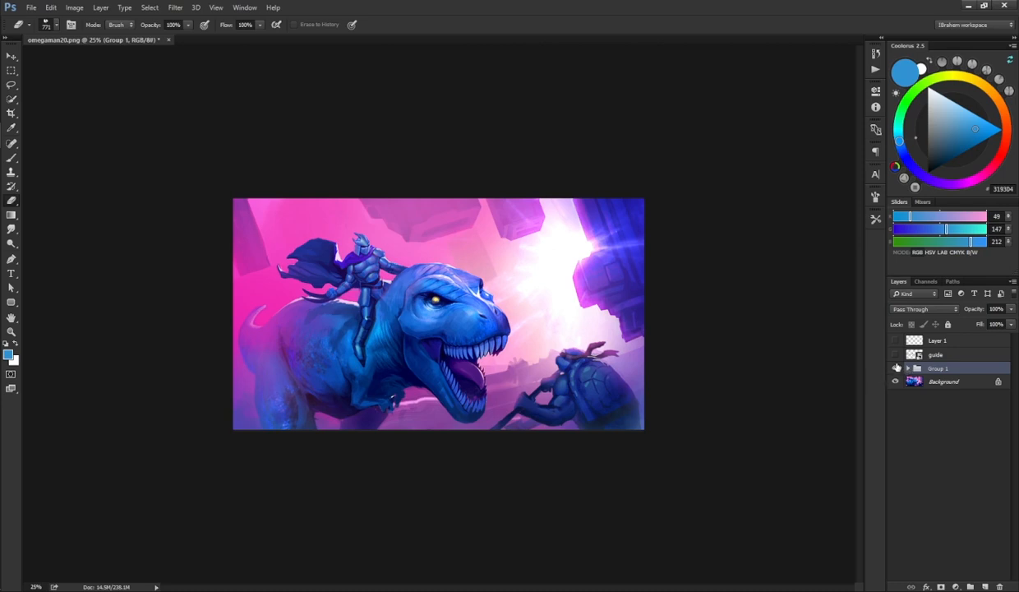
left_click(895, 369)
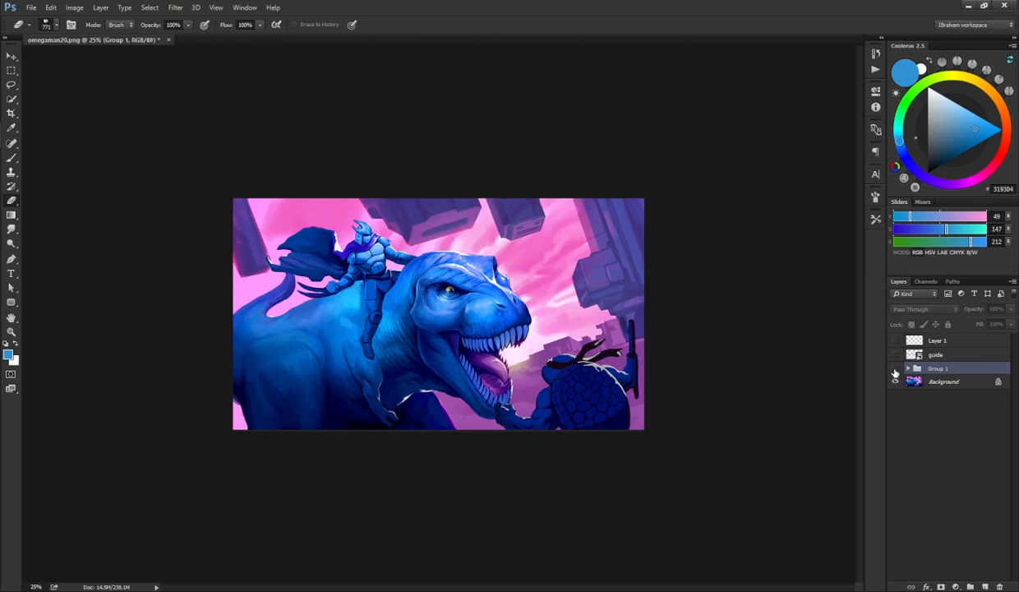
left_click(895, 370)
left_click(895, 369)
left_click(895, 369)
left_click(895, 370)
left_click(895, 368)
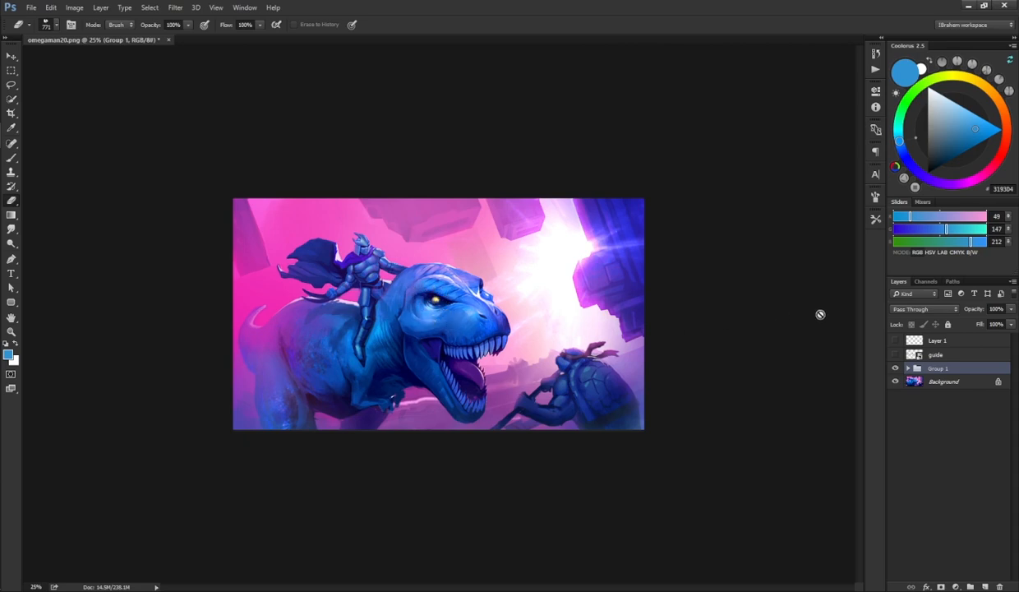
left_click(896, 369)
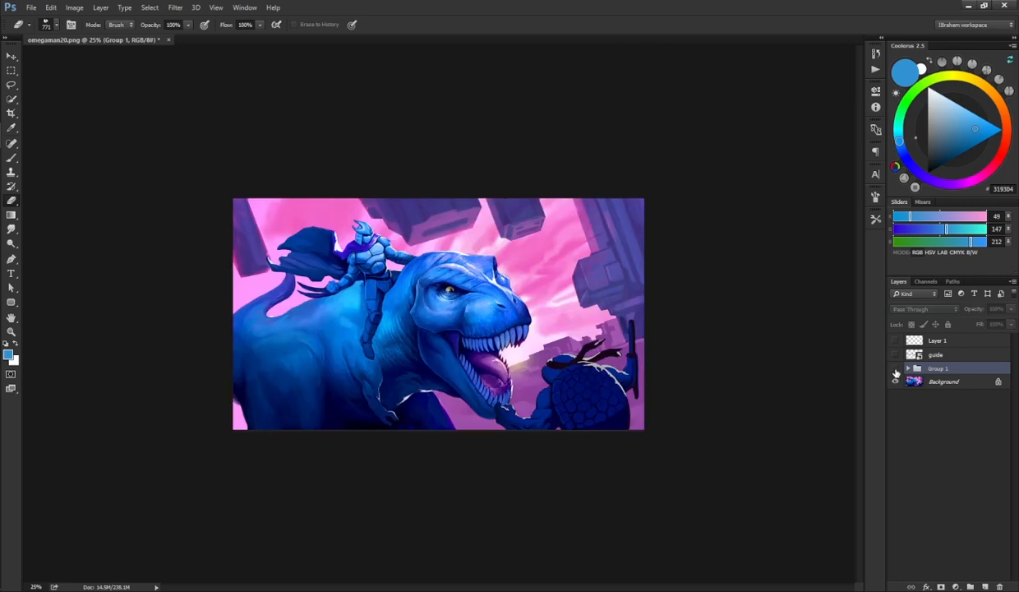
left_click(896, 369)
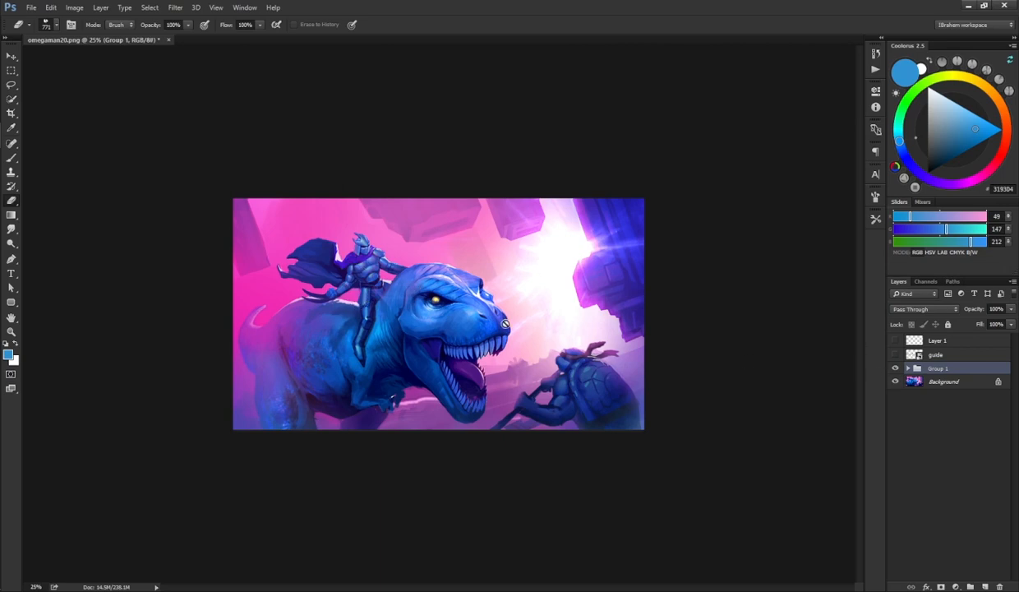
Step: Add a layer mask to Experimental (37) and draw a black gradient on it over the rider
key("v")
left_click(542, 279)
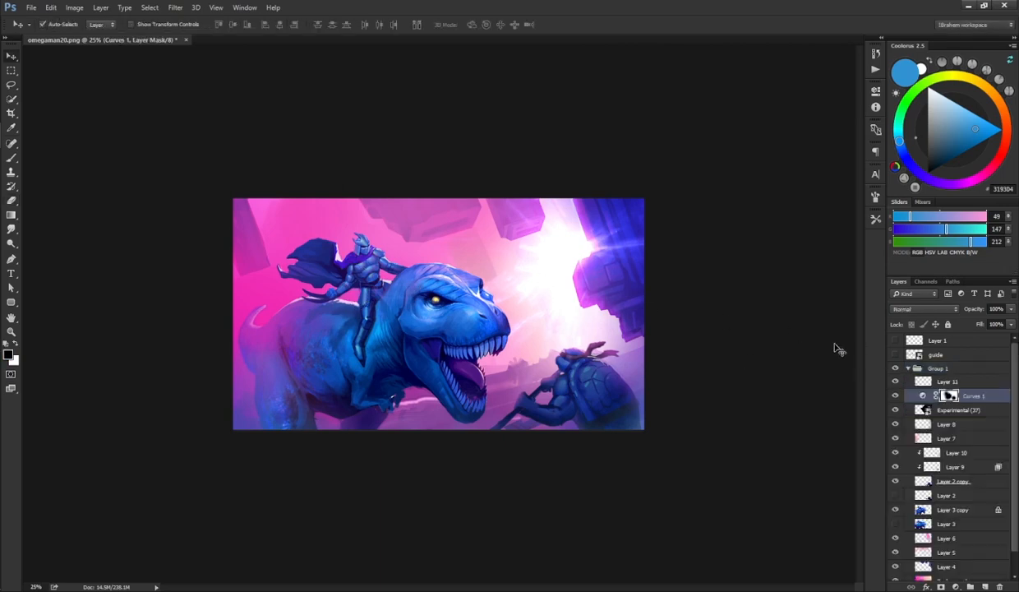
left_click(927, 409)
left_click(941, 586)
key("g")
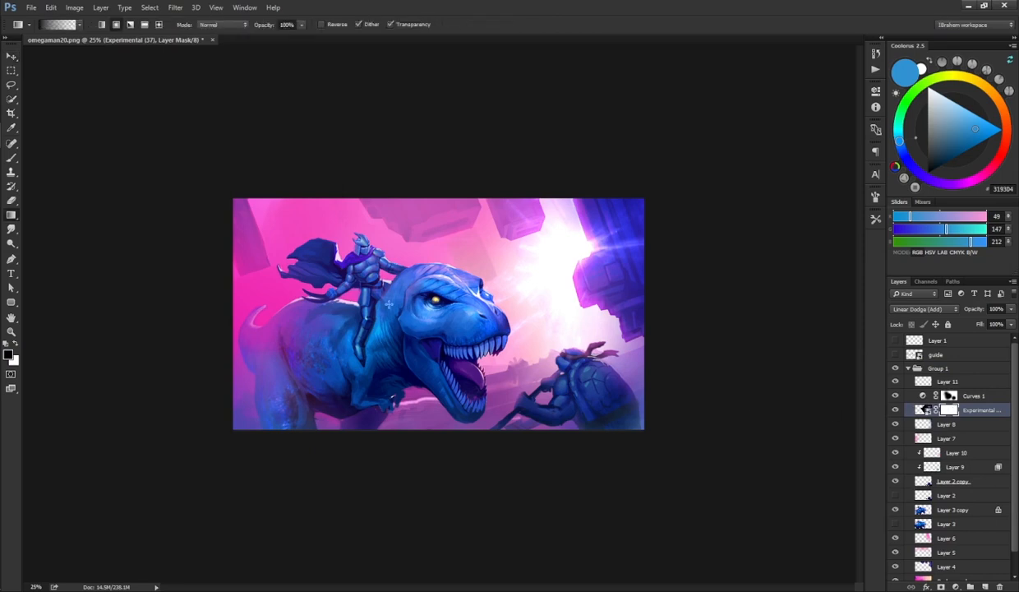
left_click_drag(385, 258, 354, 282)
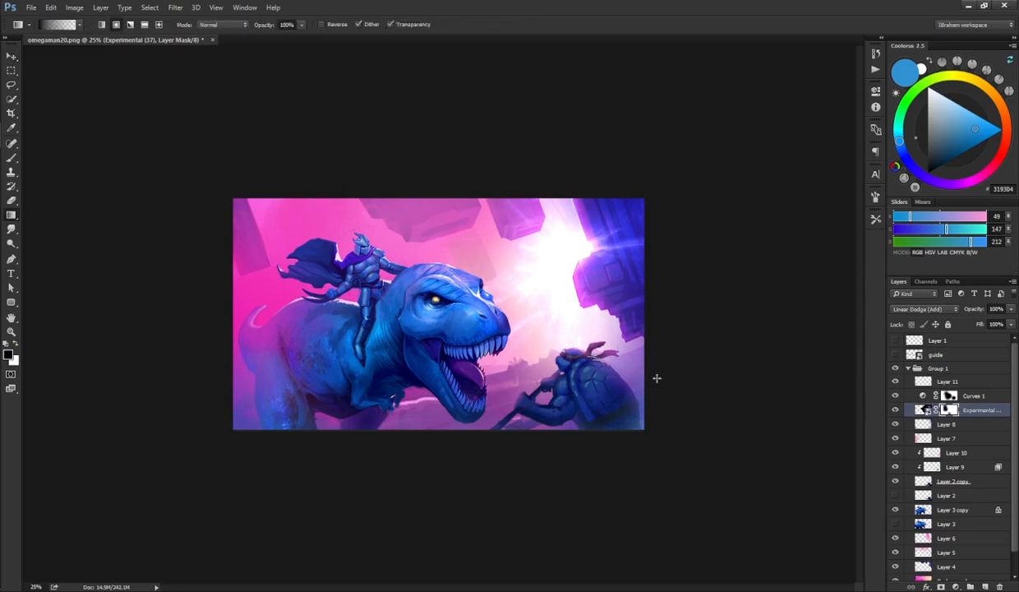
Step: Toggle Group 1's visibility repeatedly to compare the result with the original image
left_click(908, 368)
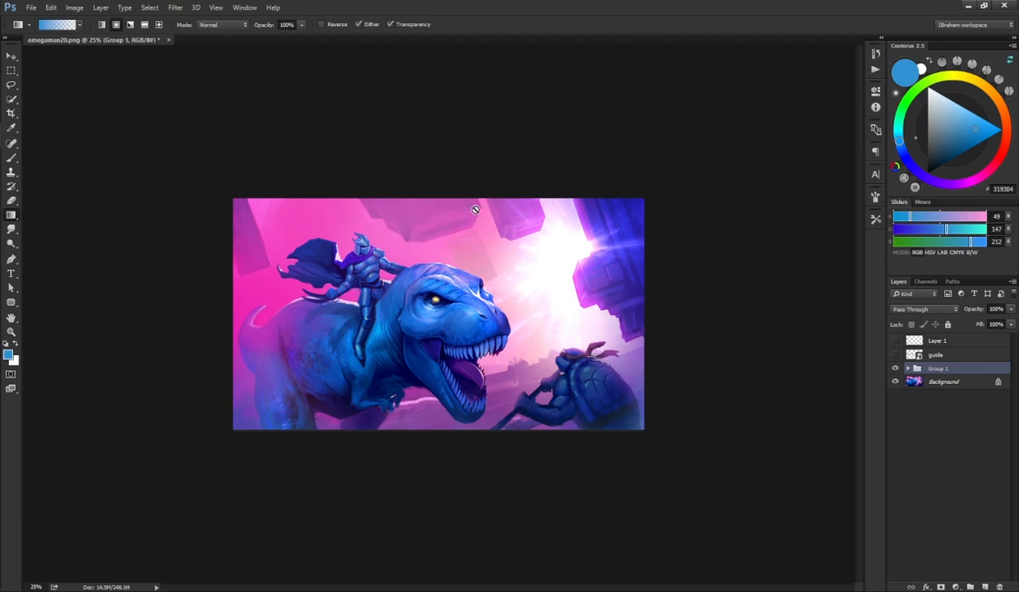
left_click(896, 369)
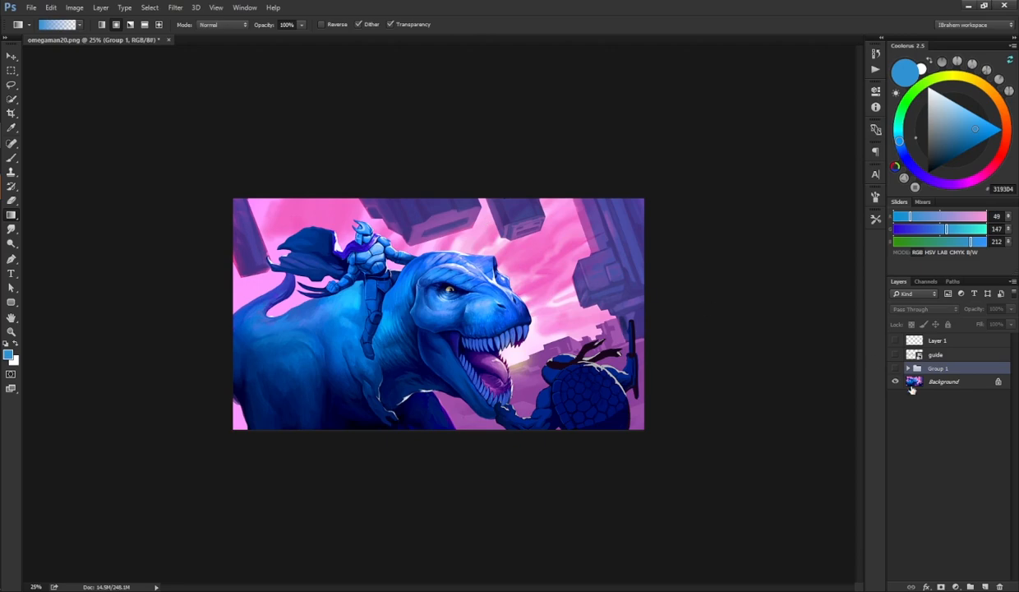
left_click(896, 369)
left_click(896, 369)
left_click(896, 369)
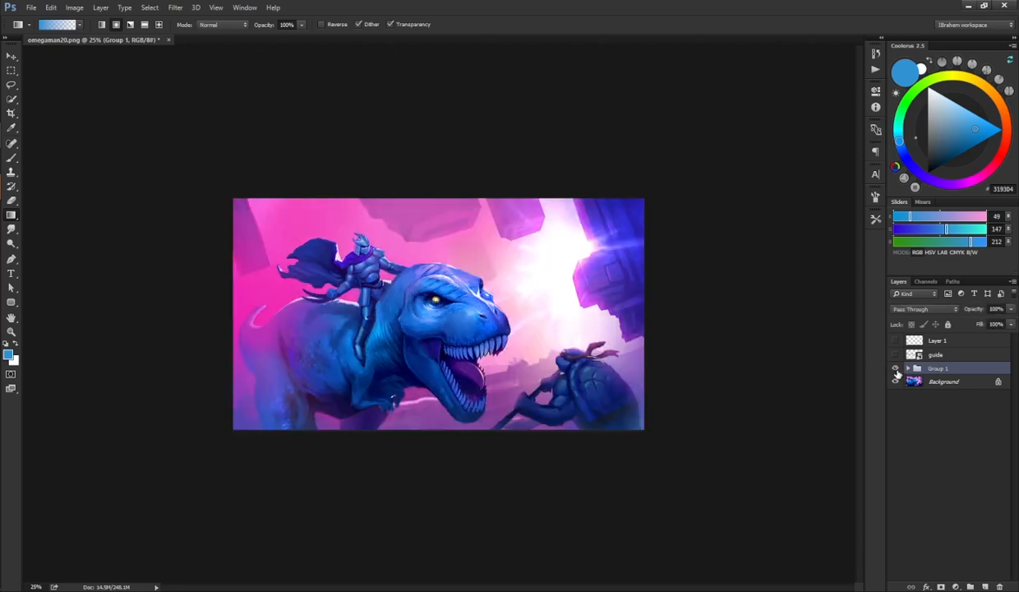
left_click(896, 372)
left_click(896, 372)
left_click(895, 372)
left_click(896, 371)
left_click(896, 371)
left_click(896, 372)
left_click(896, 371)
left_click(896, 372)
left_click(896, 371)
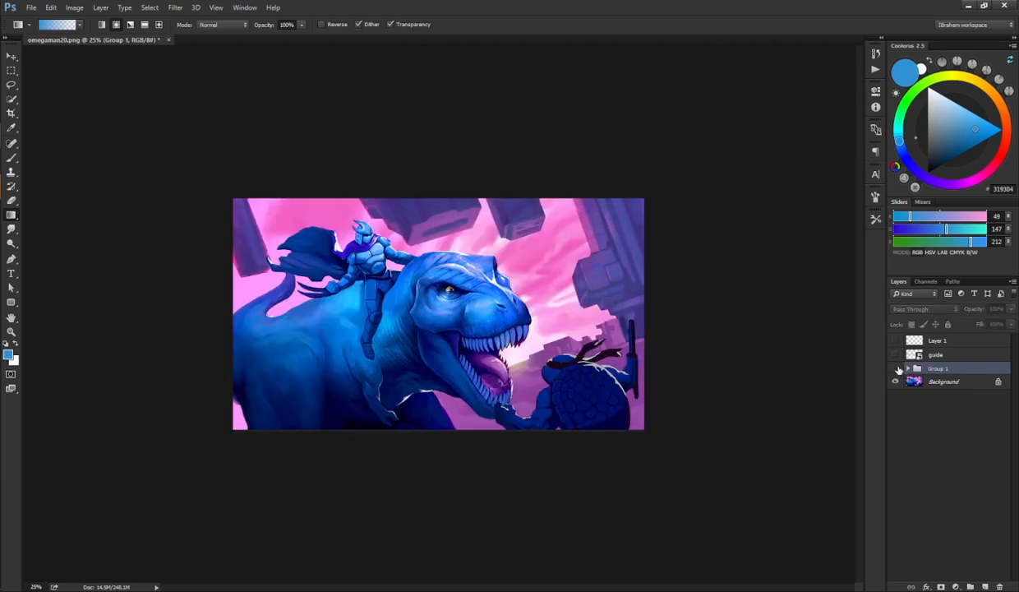
left_click(897, 372)
left_click(897, 372)
left_click(896, 371)
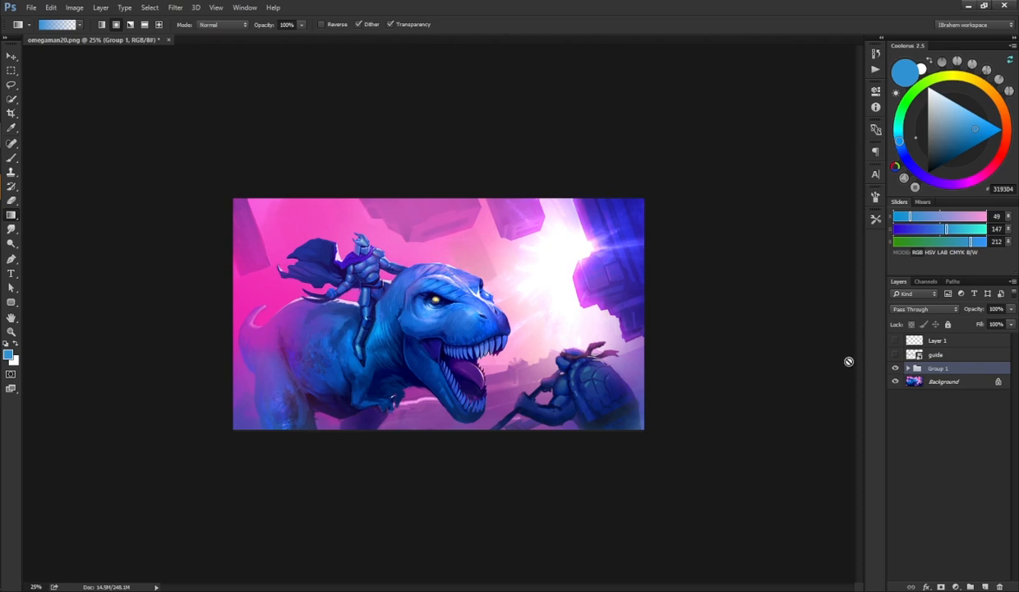
left_click(896, 368)
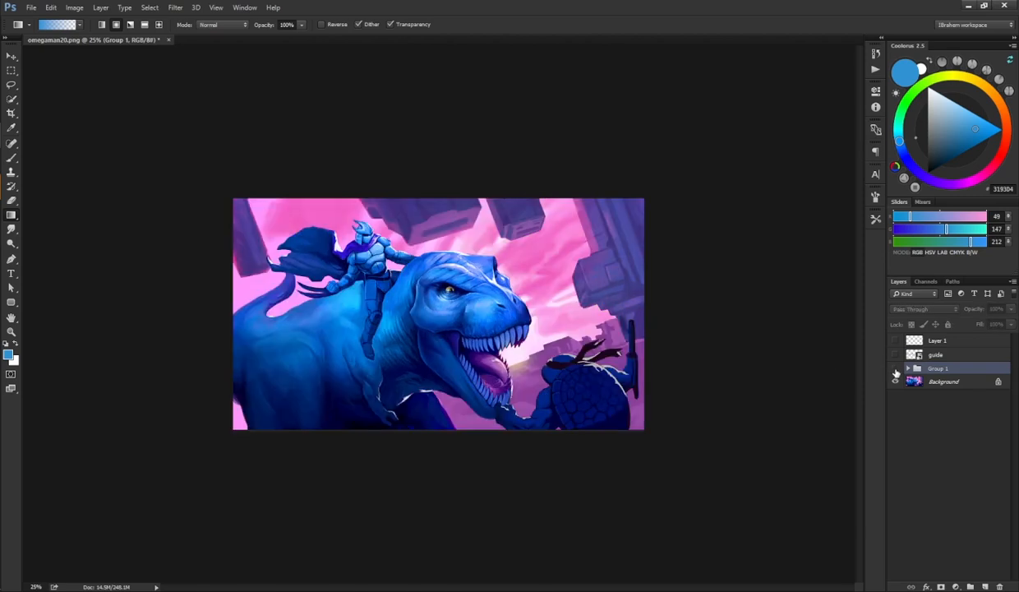
left_click(895, 368)
left_click(895, 368)
left_click(895, 368)
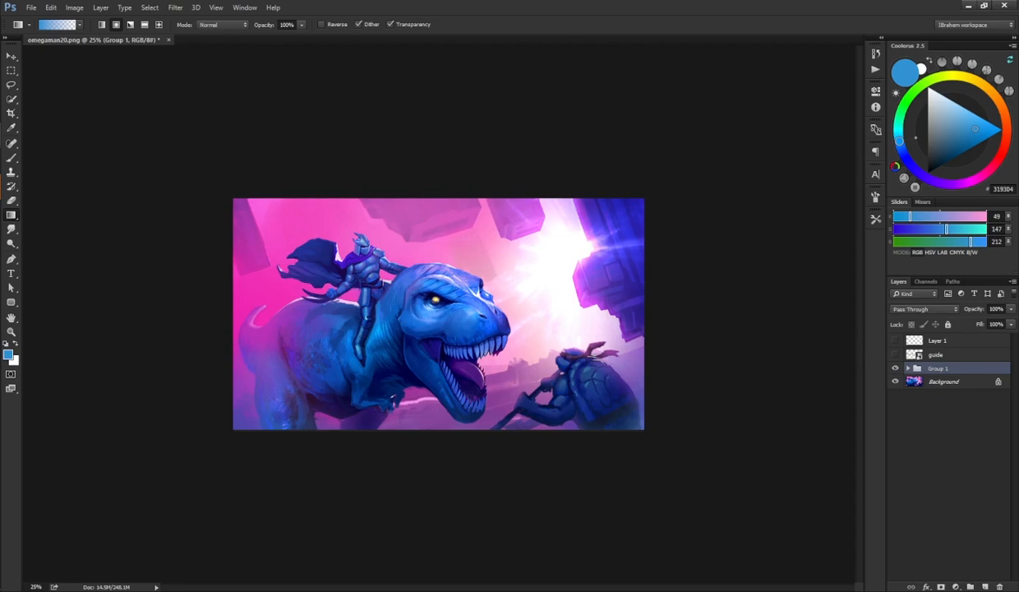
Step: Bring the reference image The Entire Horse in from the Experimental folder and scale it to about 202% over the canvas
left_click(2, 74)
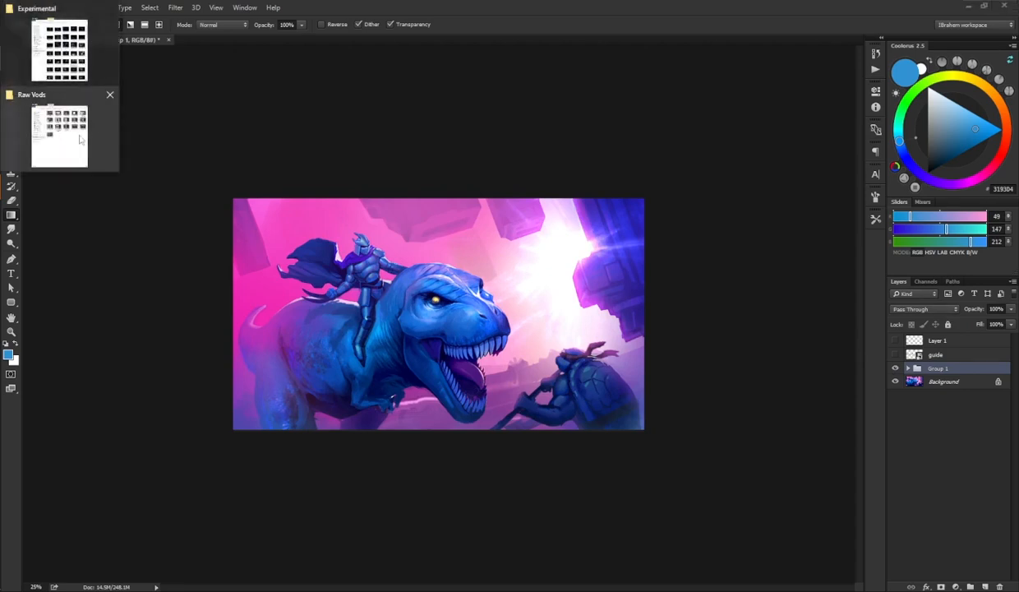
left_click(75, 66)
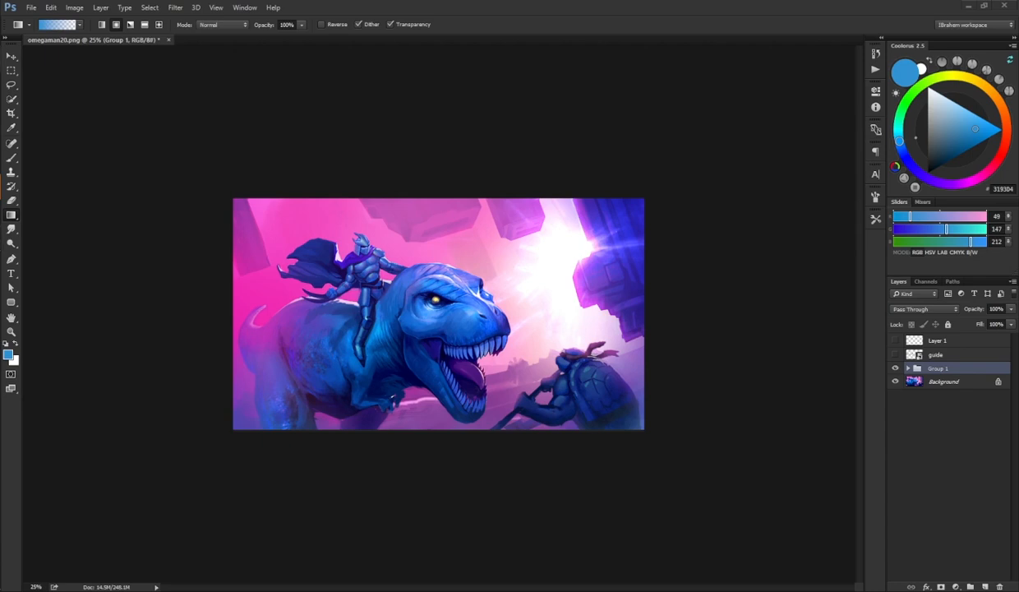
left_click_drag(132, 153, 333, 285)
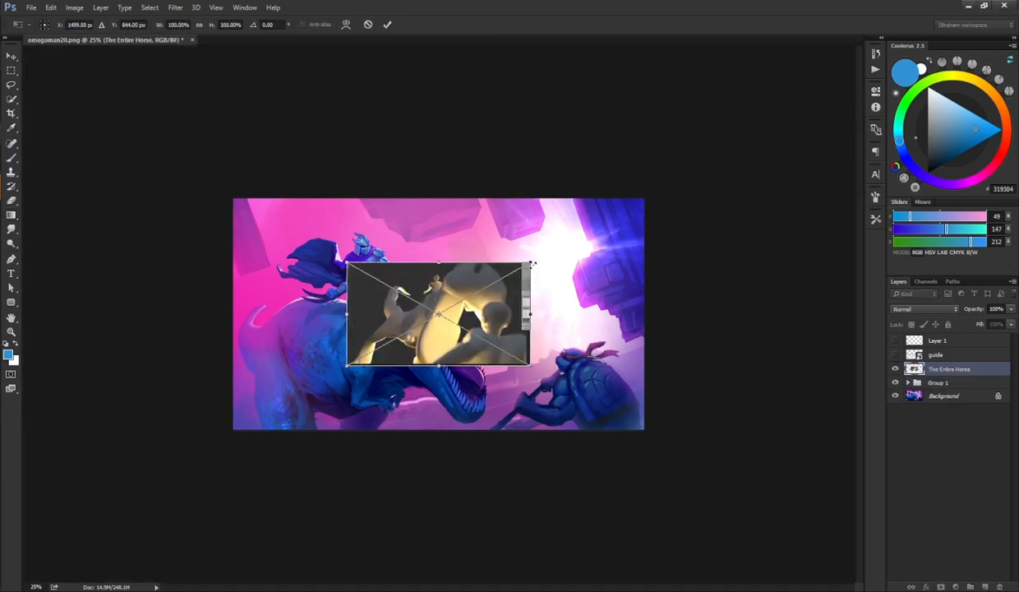
left_click_drag(535, 259, 624, 208)
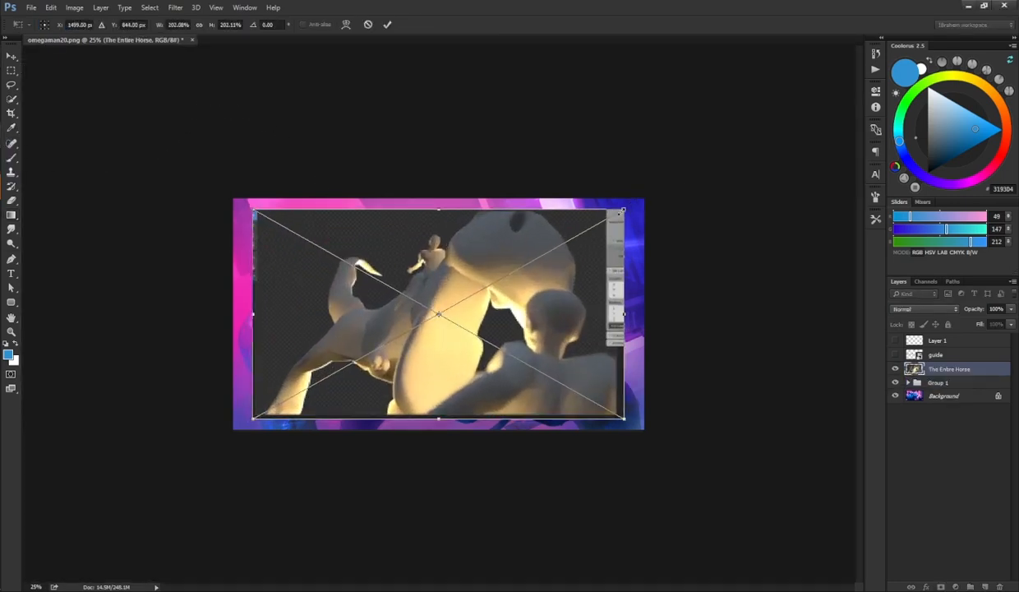
key("Return")
key("g")
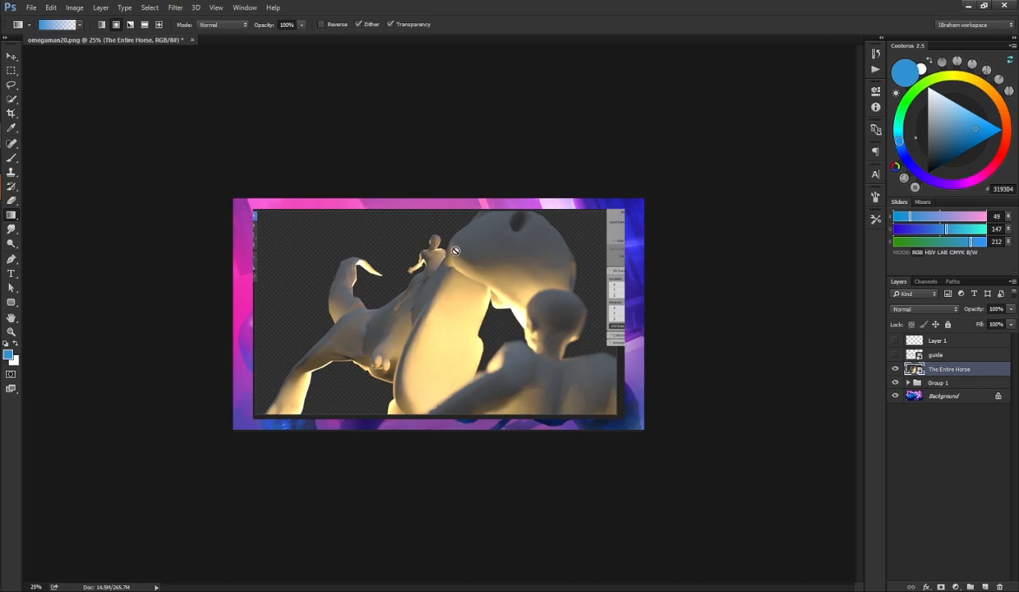
Step: Toggle the visibility of The Entire Horse, Group 1 and Background repeatedly to compare the reference render with the painting
key("ctrl+plus")
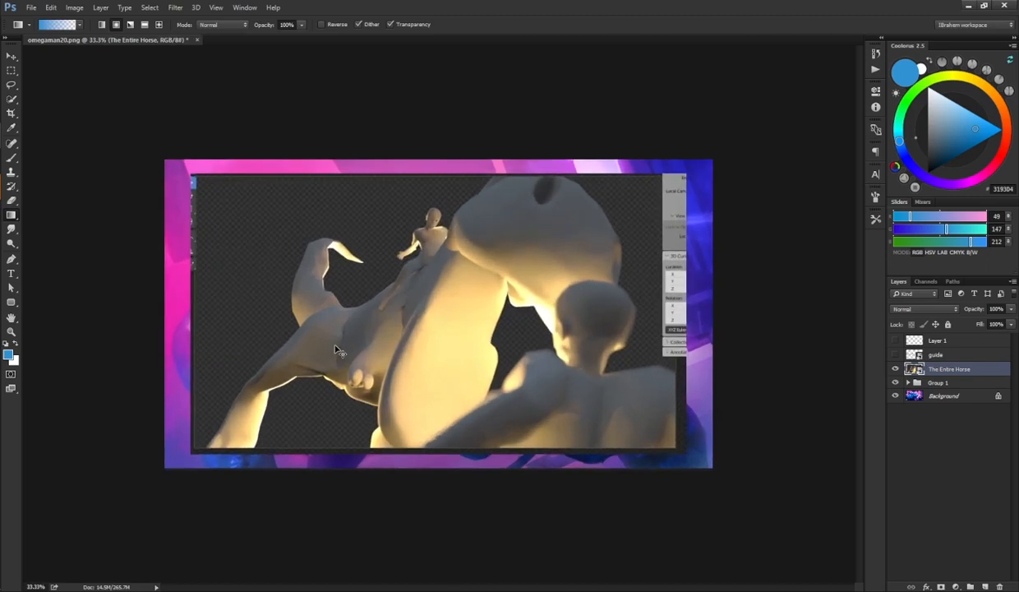
key("ctrl+minus")
left_click(895, 370)
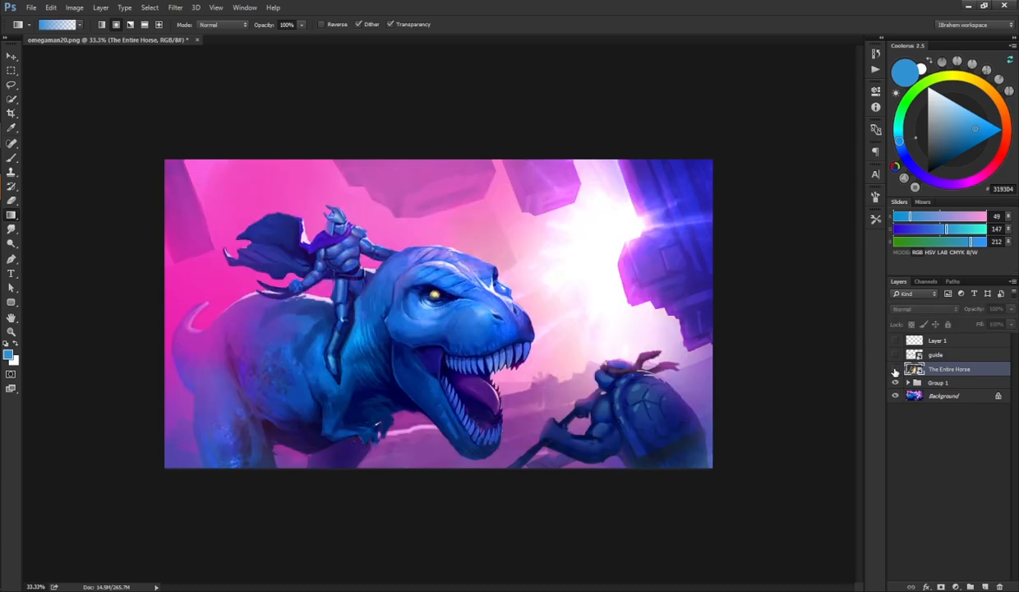
left_click(895, 370)
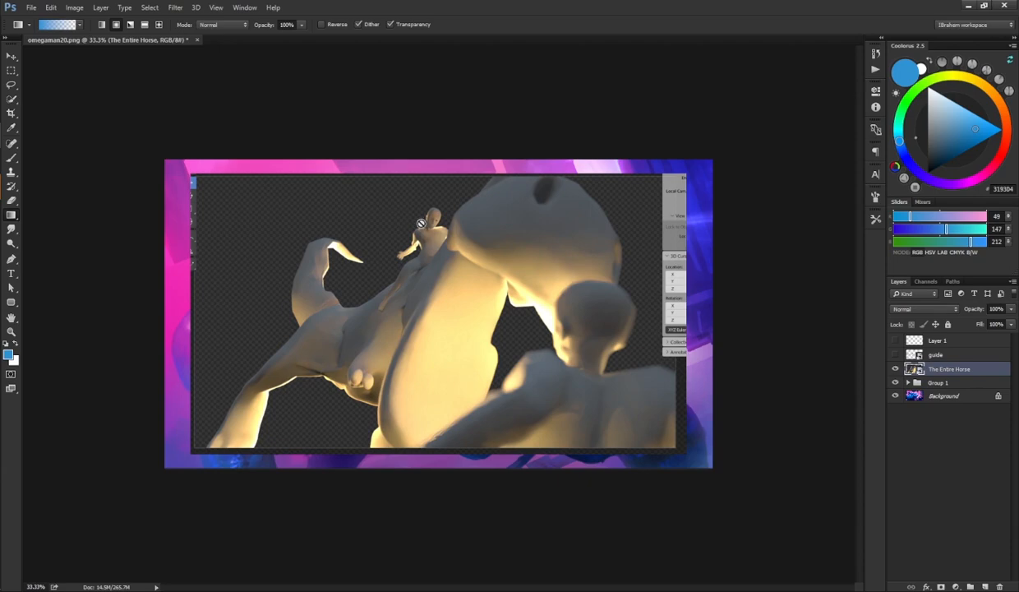
left_click(894, 370)
left_click(895, 382)
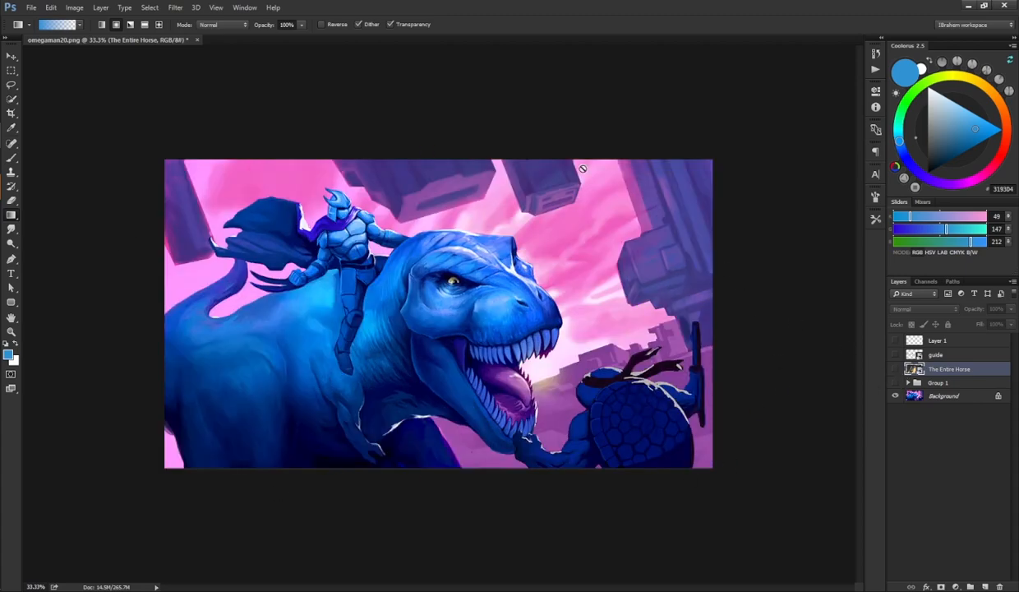
left_click(896, 383)
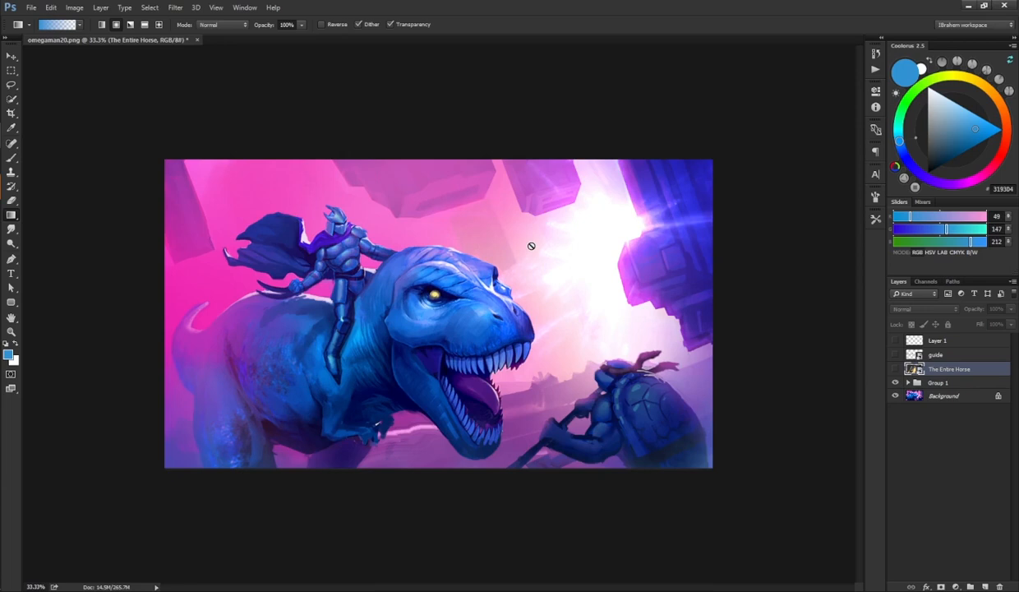
left_click(895, 369)
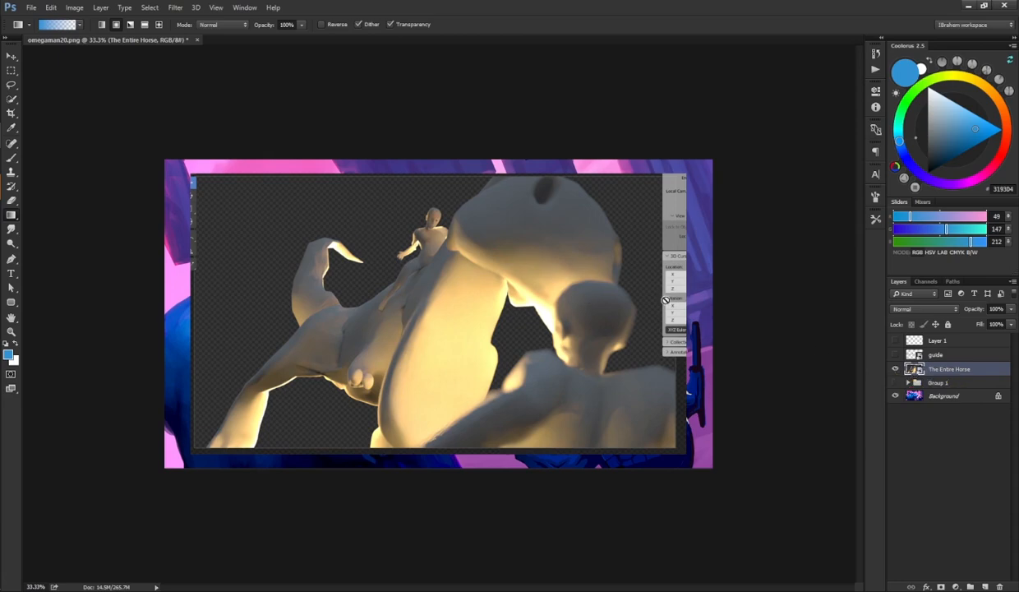
left_click(895, 370)
left_click(895, 395)
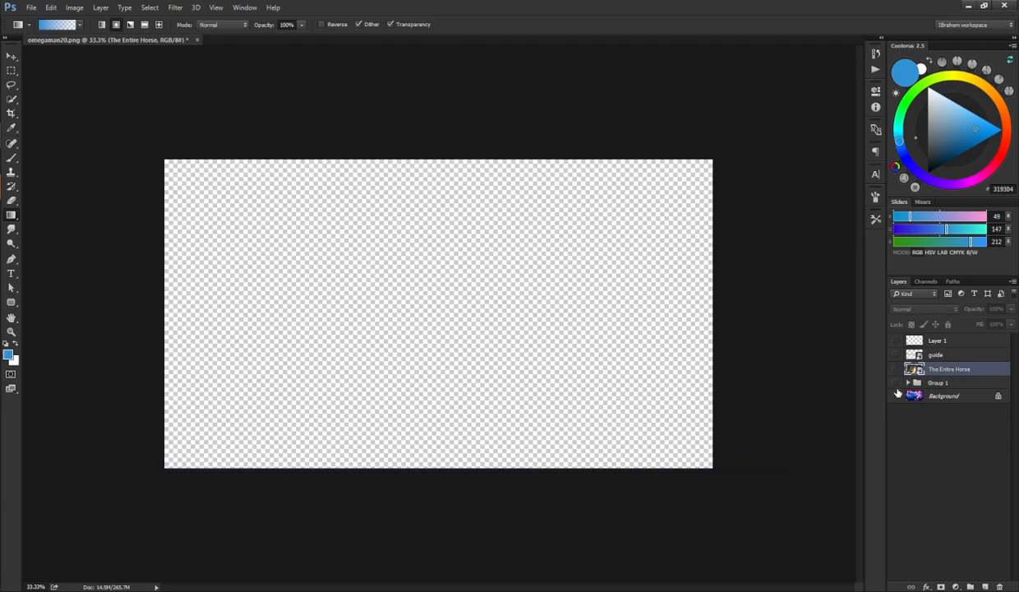
left_click(895, 396)
left_click(895, 383)
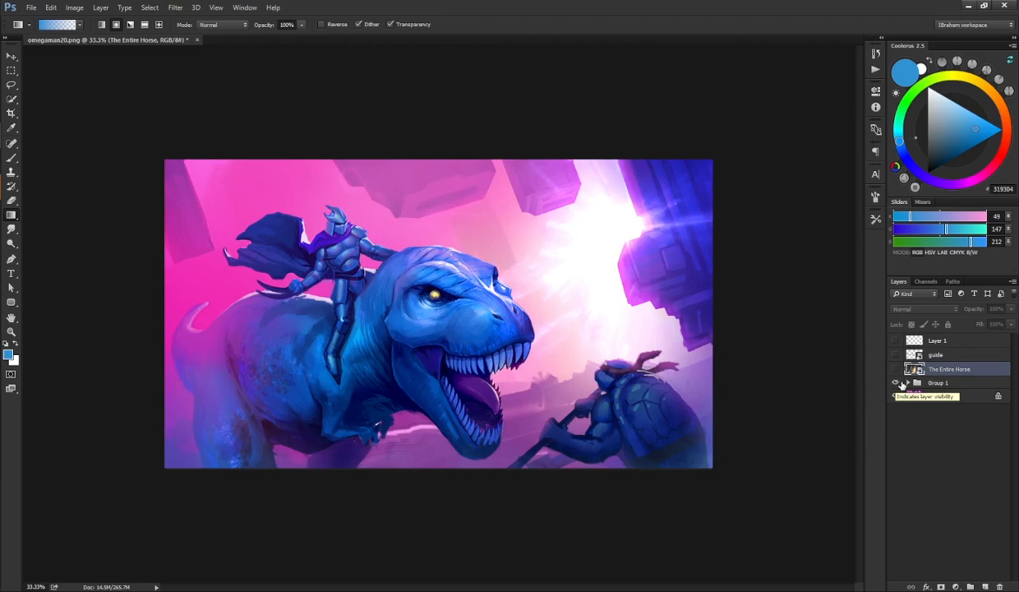
left_click(895, 383)
left_click(895, 383)
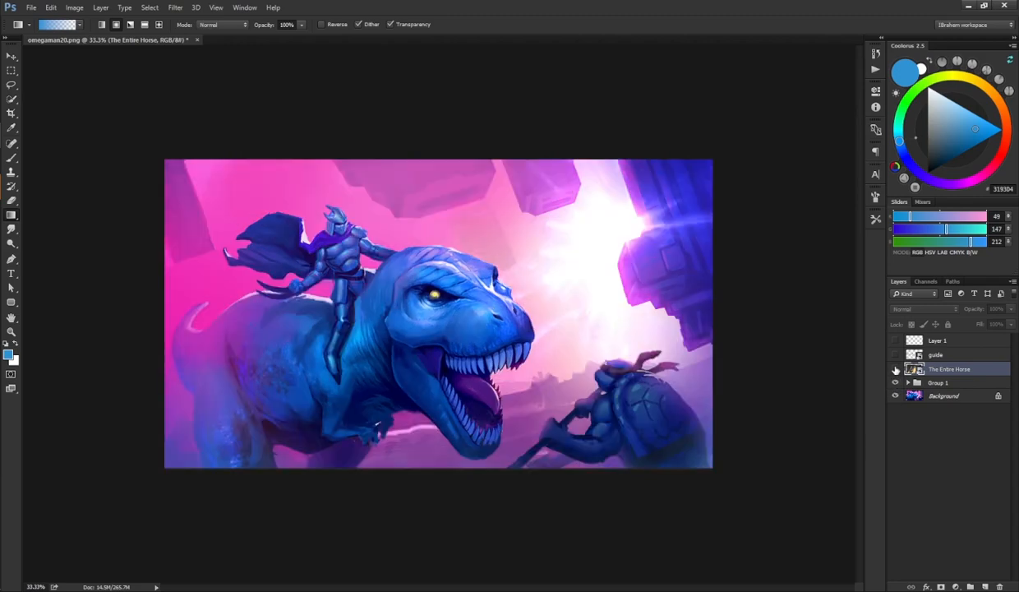
left_click(895, 370)
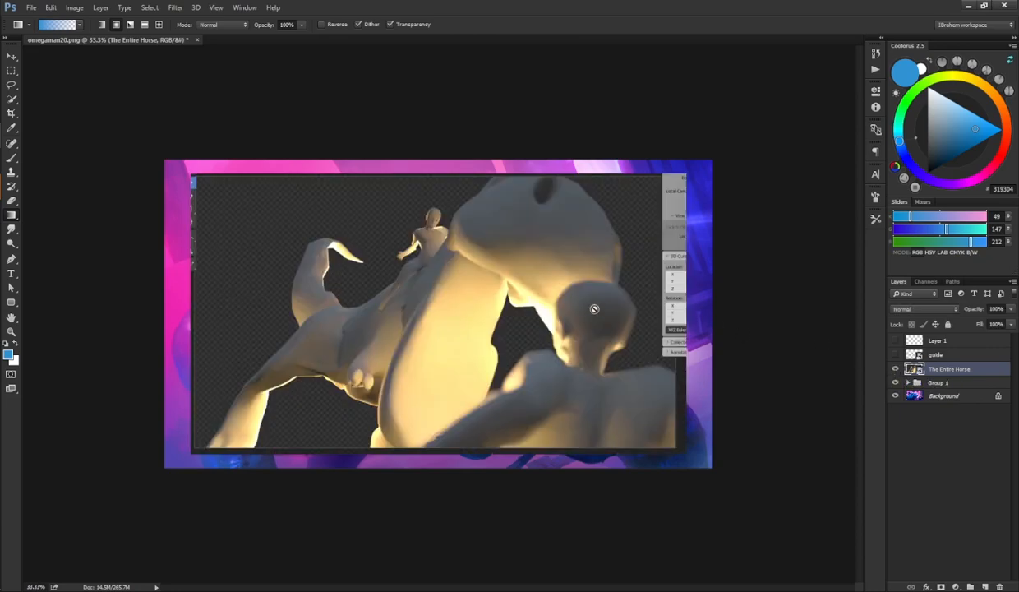
left_click(896, 369)
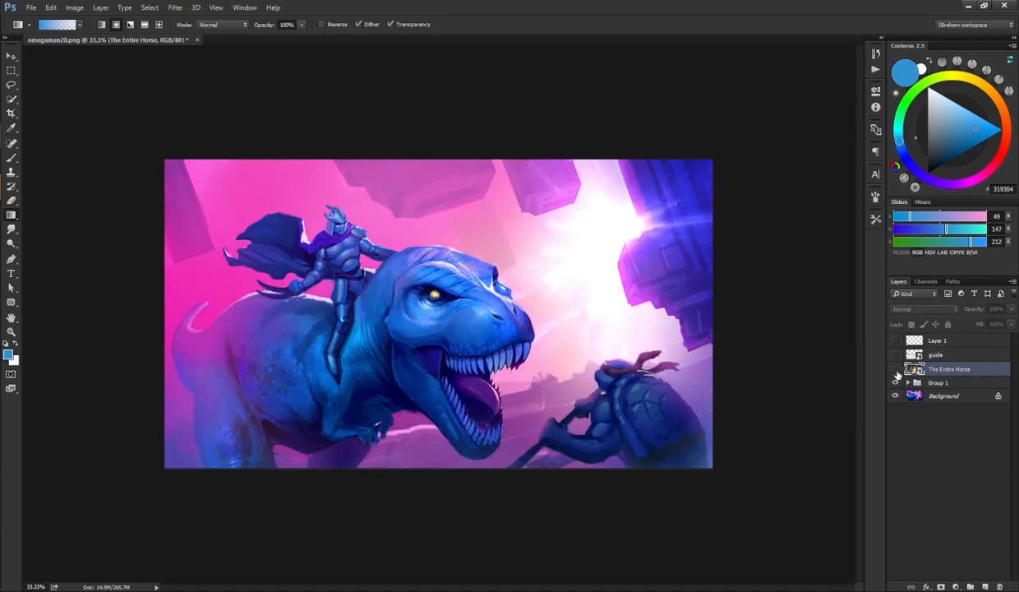
left_click(896, 370)
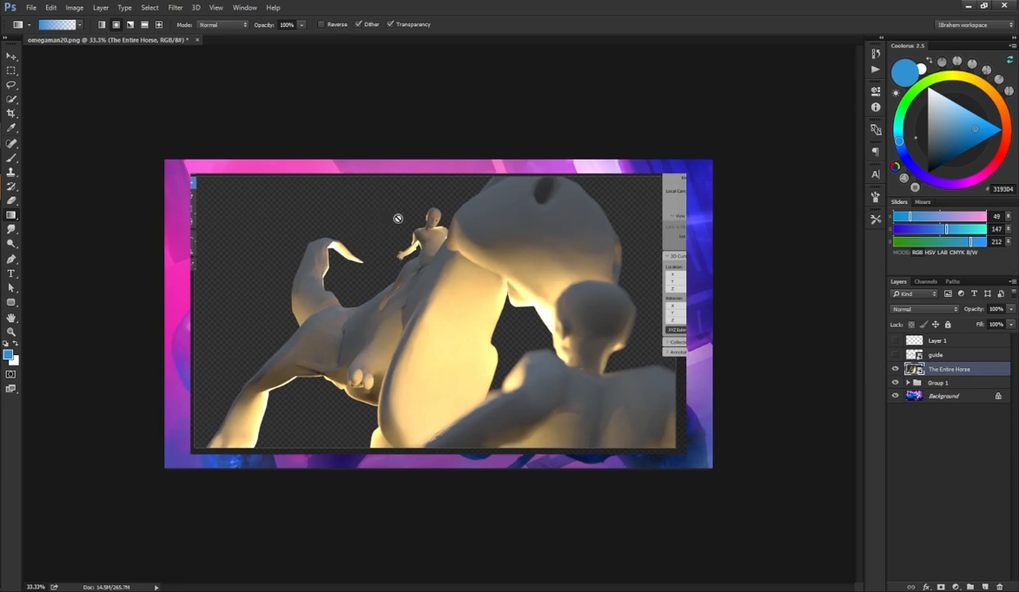
left_click(895, 369)
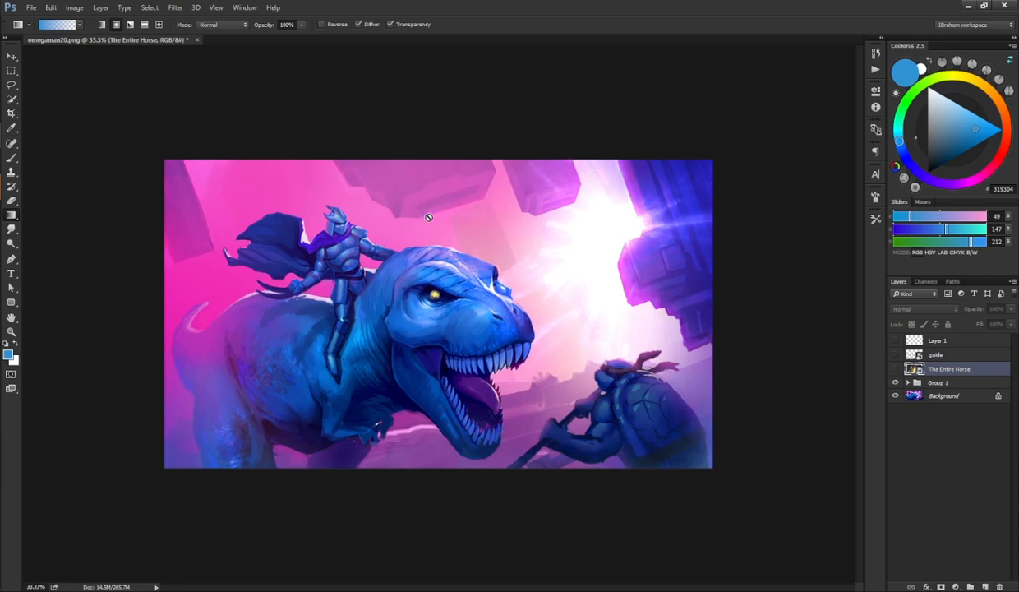
left_click(896, 369)
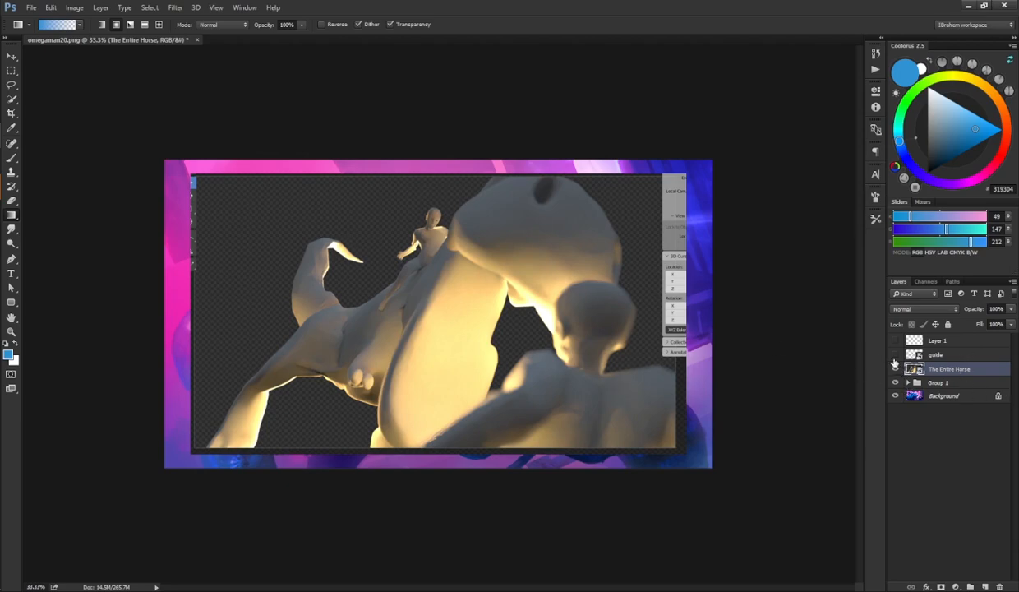
left_click(895, 368)
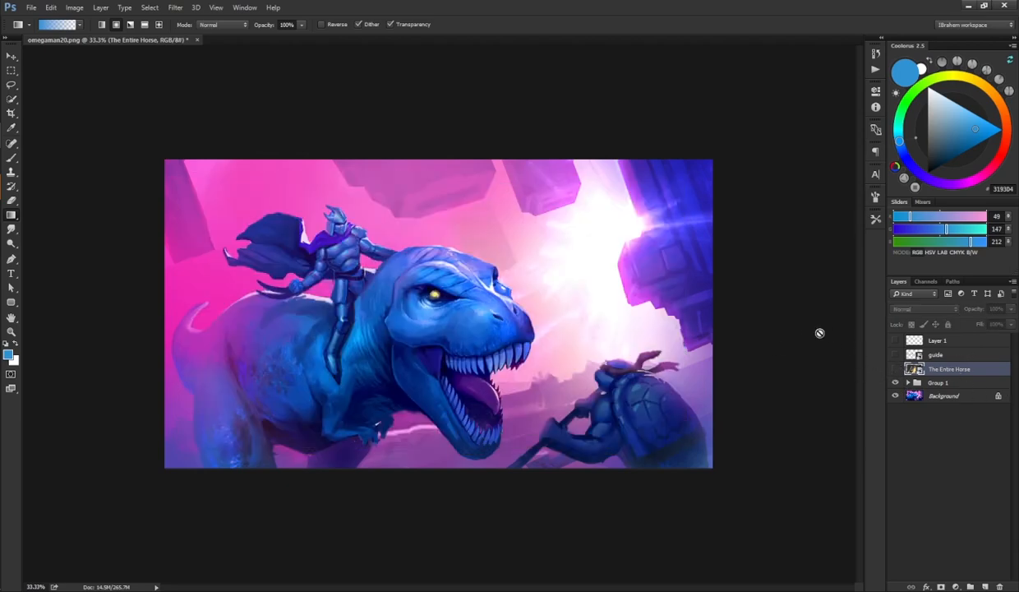